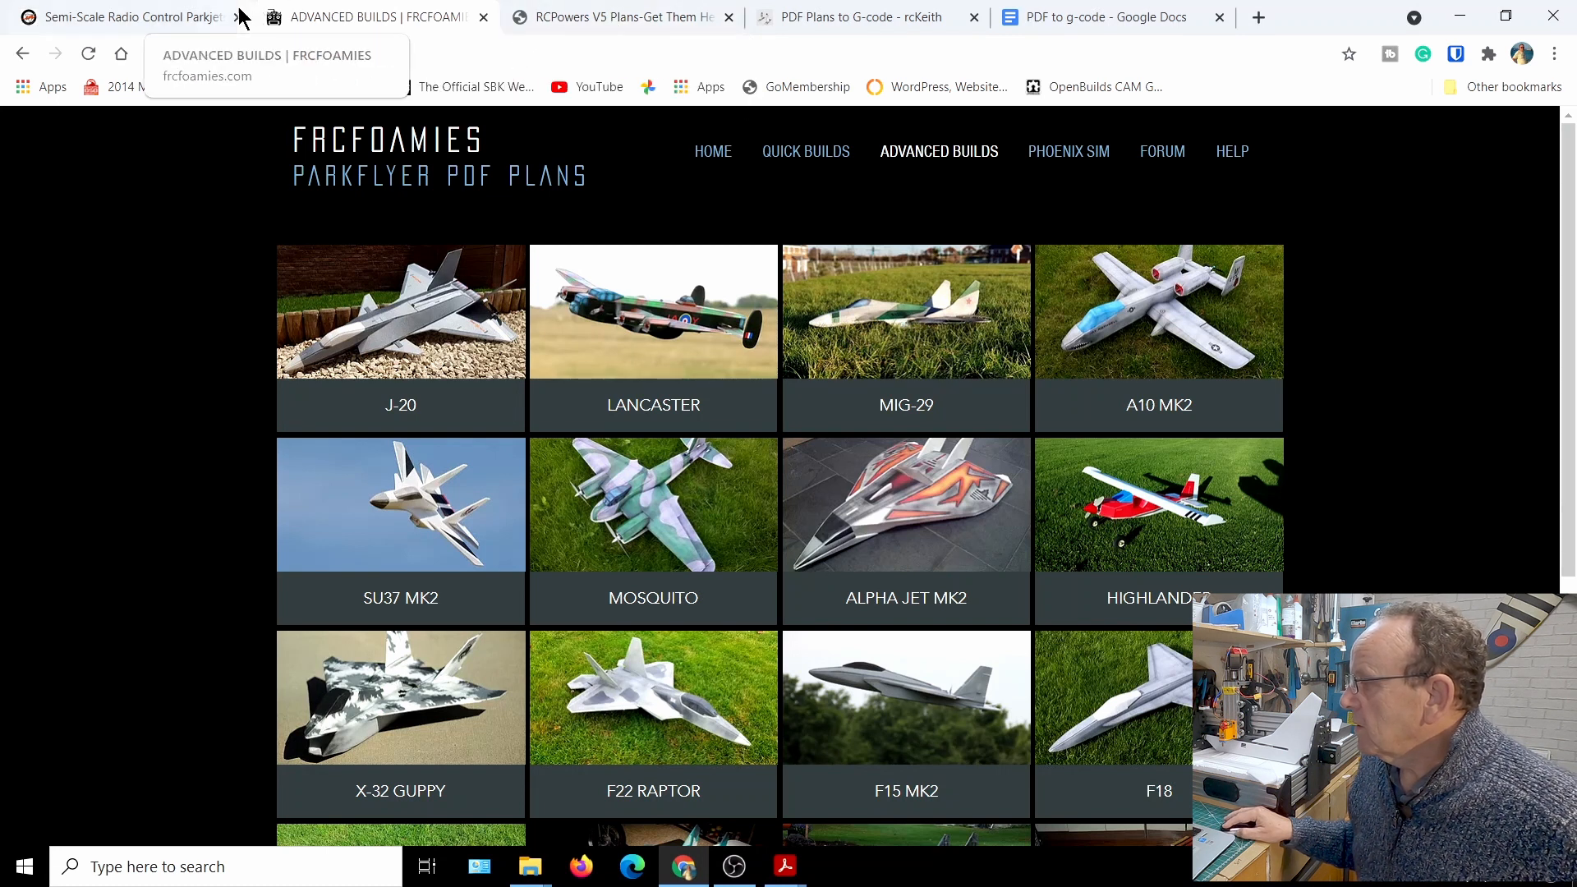
Open the store on the Jetworks website and browse its fleet of digital aircraft plans
click(185, 22)
scroll(499, 479, down, 3)
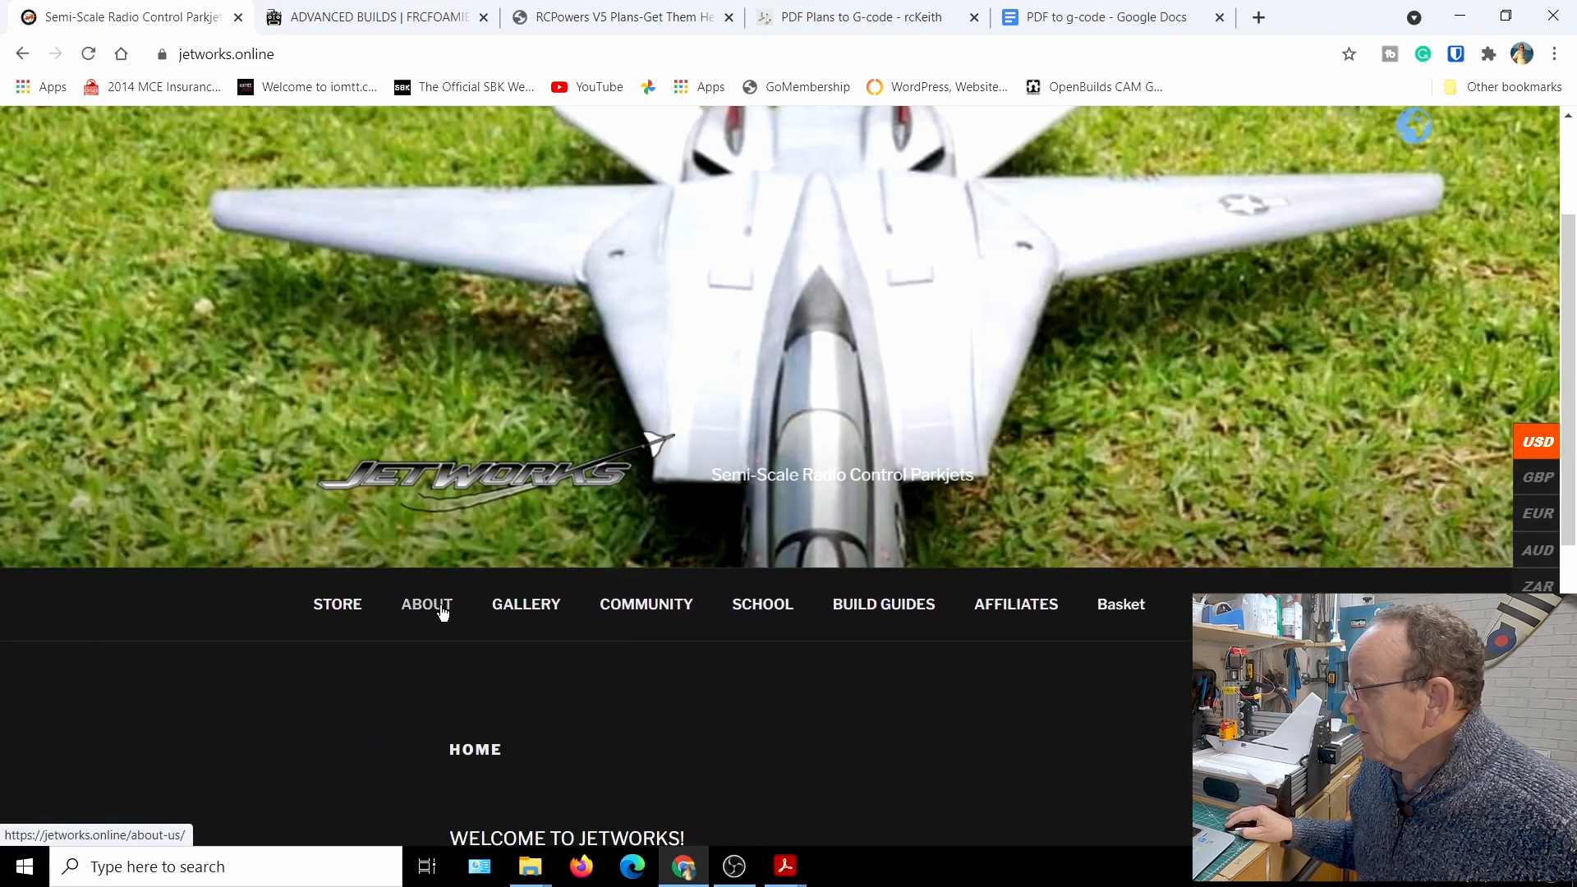
click(354, 614)
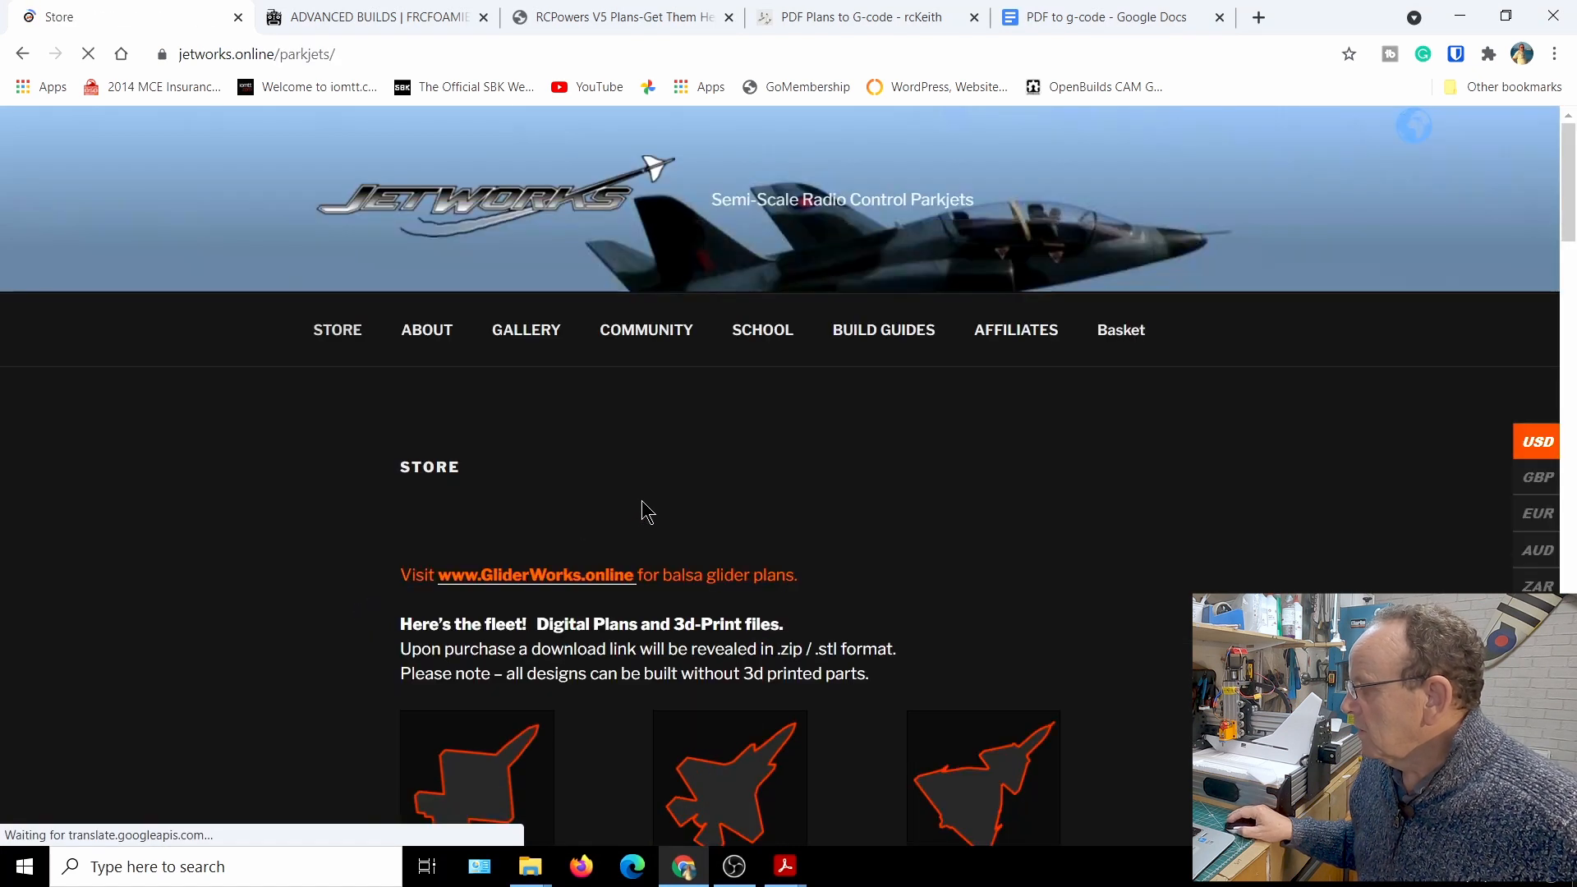
scroll(644, 514, down, 6)
scroll(721, 526, down, 6)
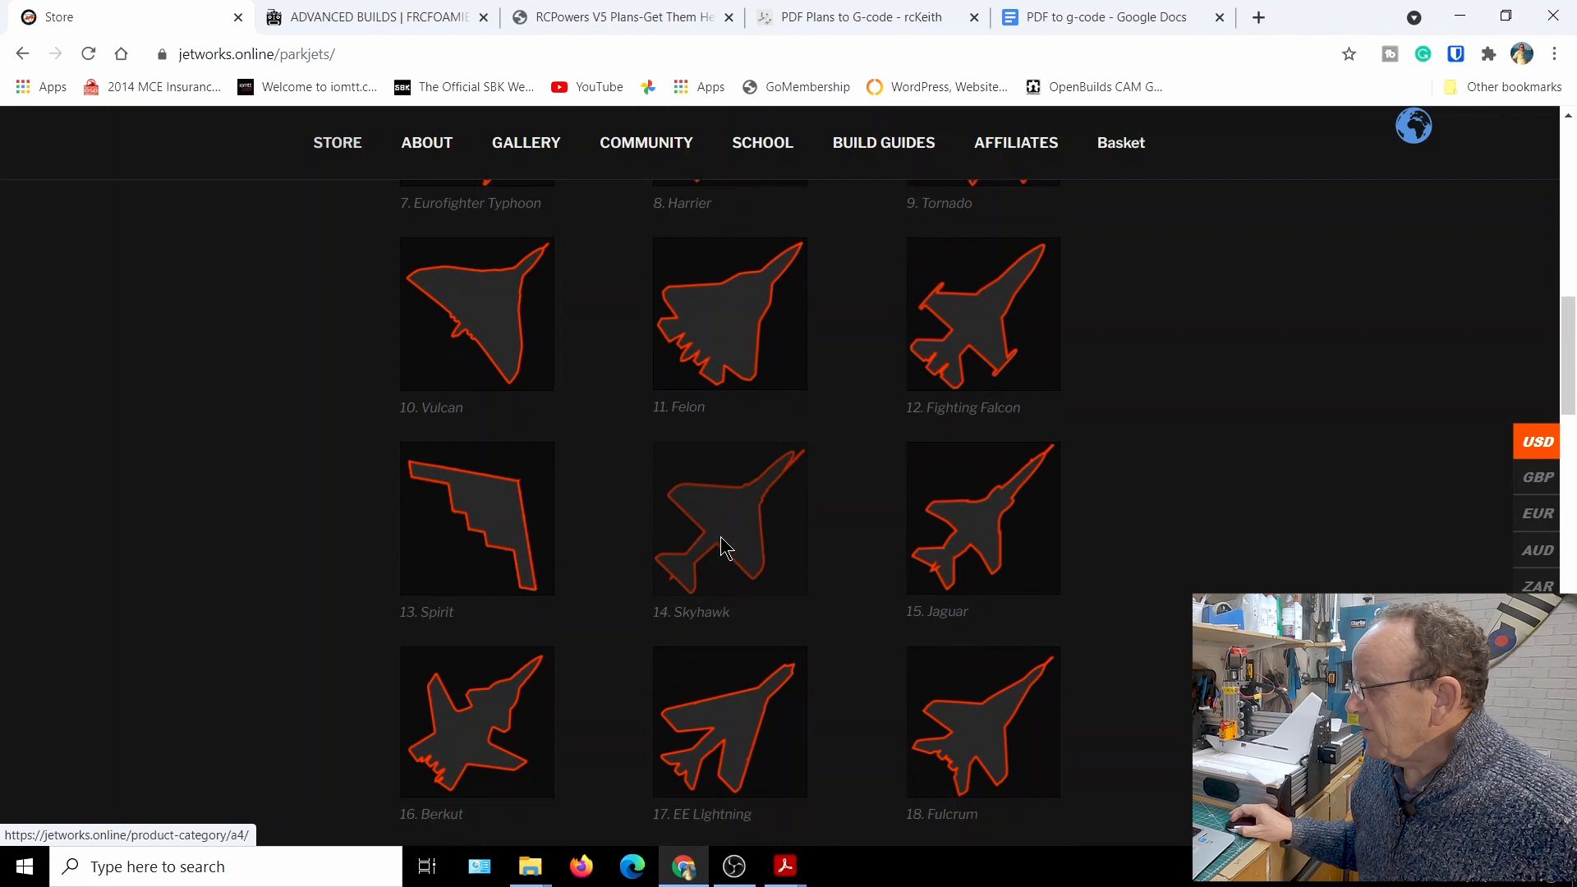
scroll(723, 540, up, 5)
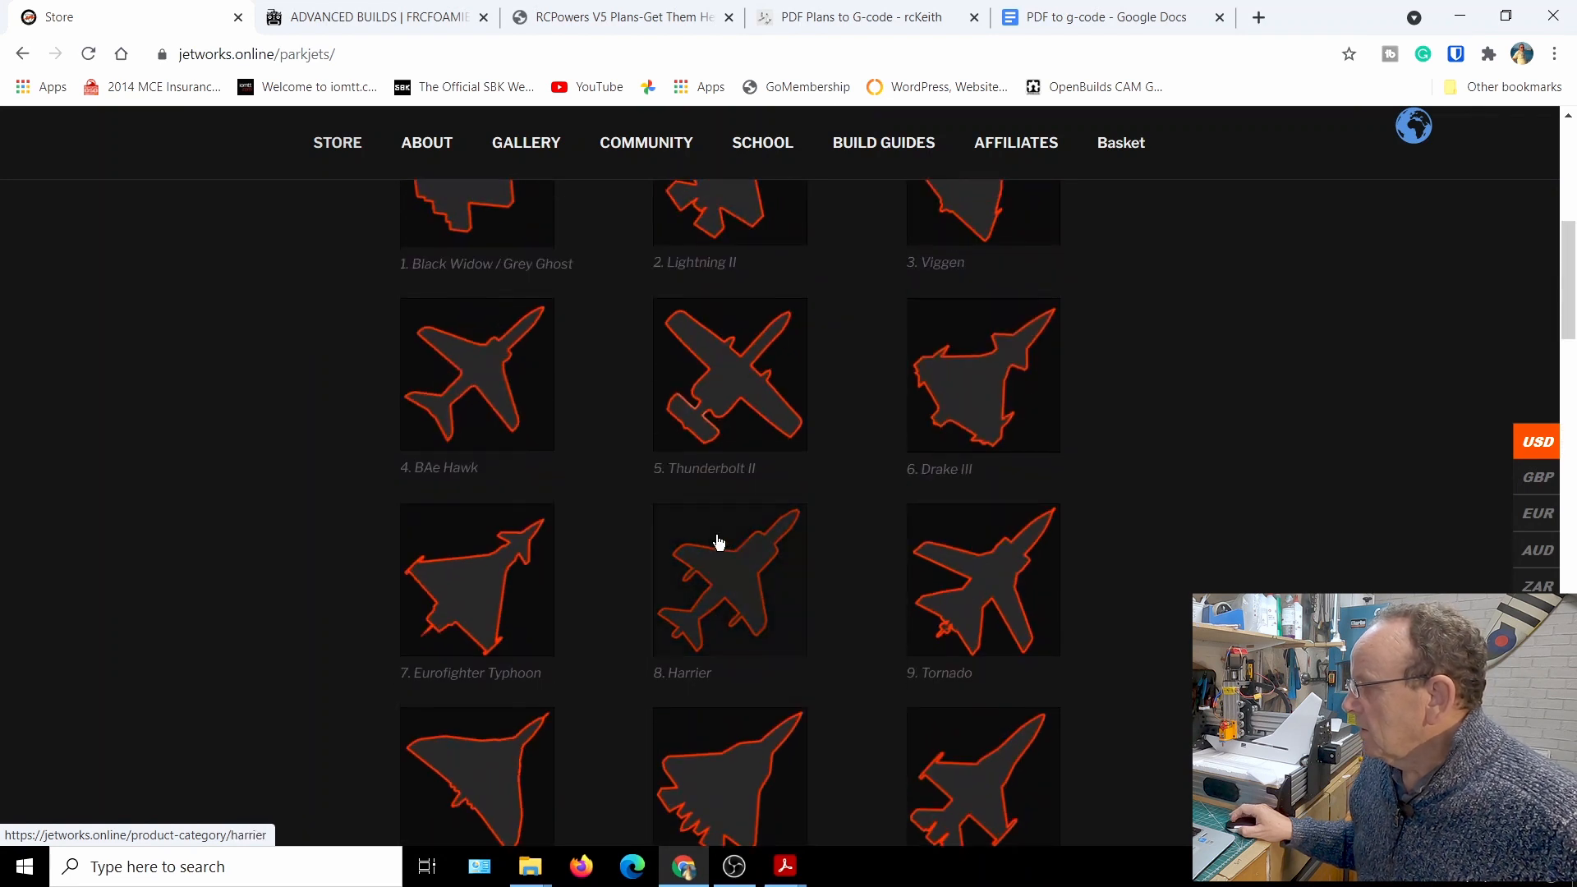
scroll(714, 538, up, 3)
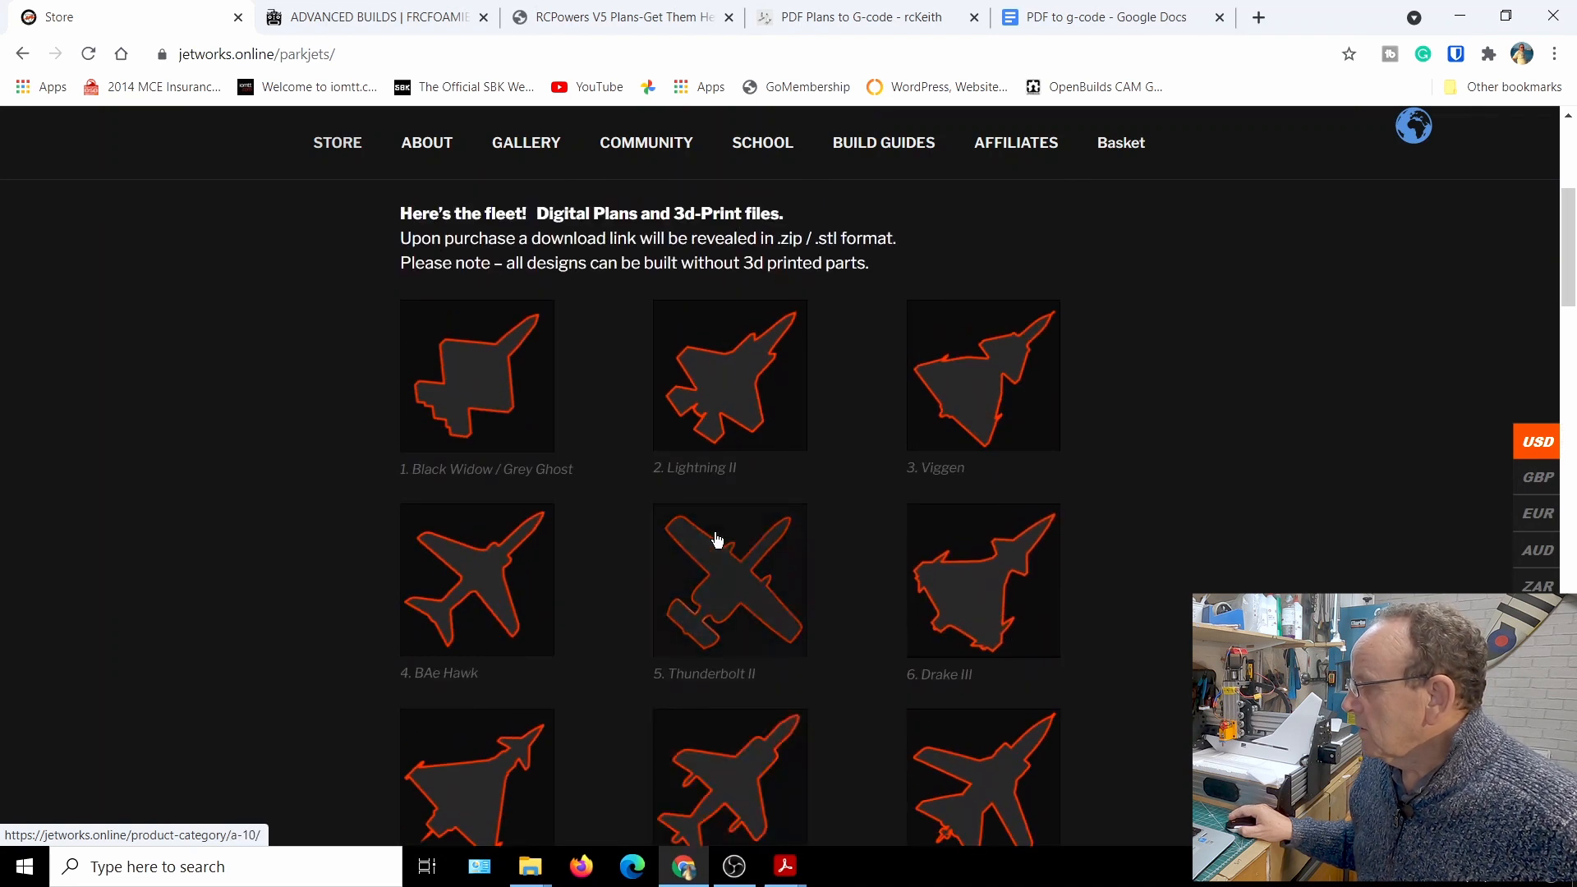
Open the BAe Hawk category in the store and look over the plans and parts offered
click(495, 570)
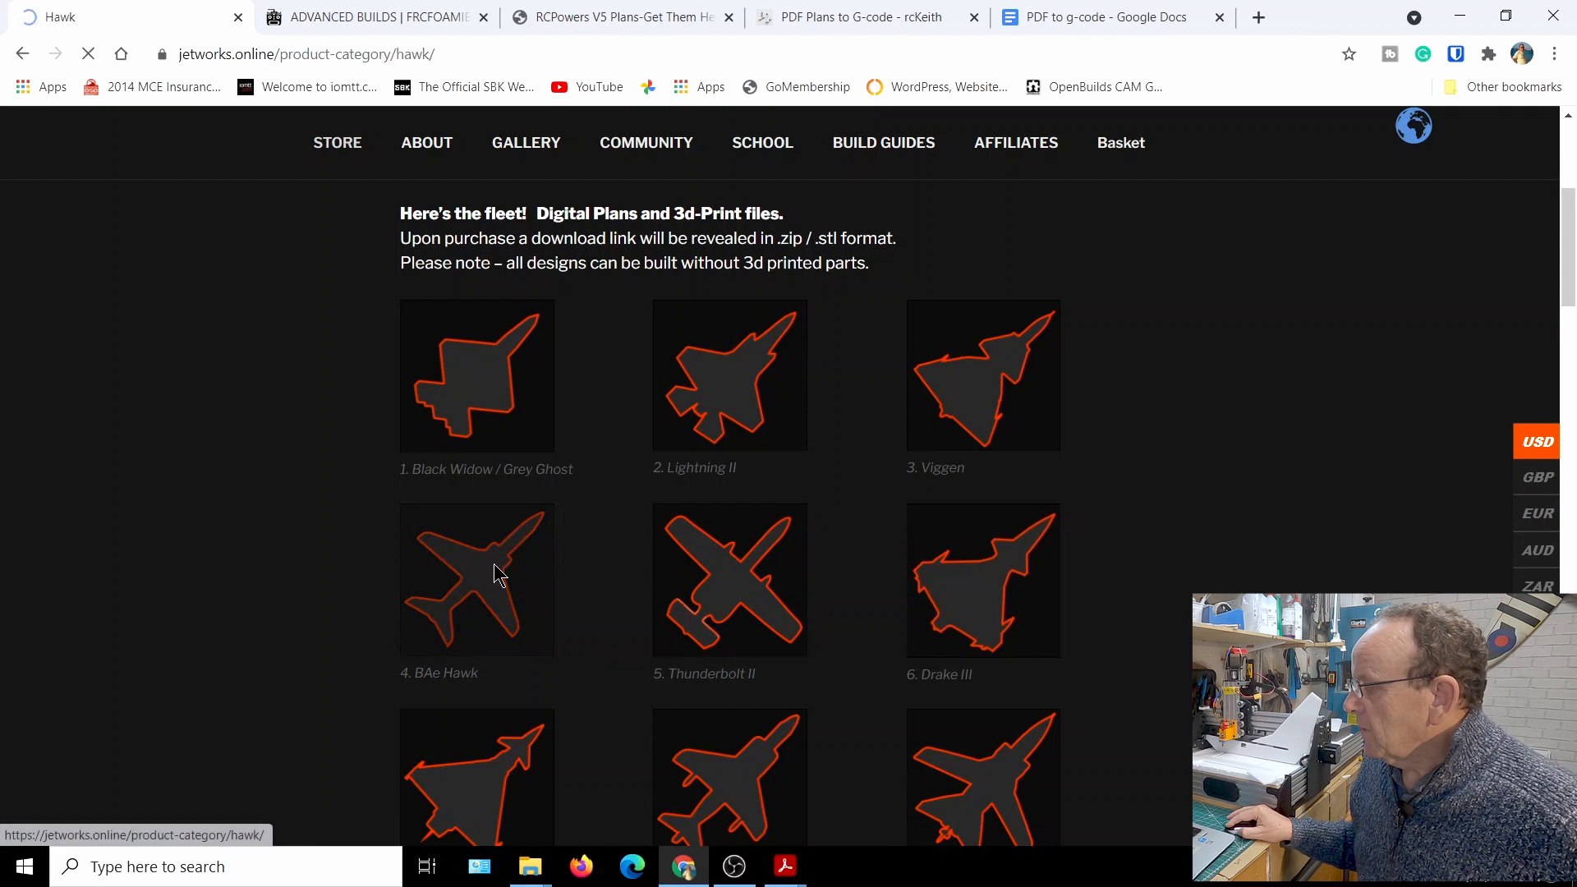
scroll(553, 535, down, 3)
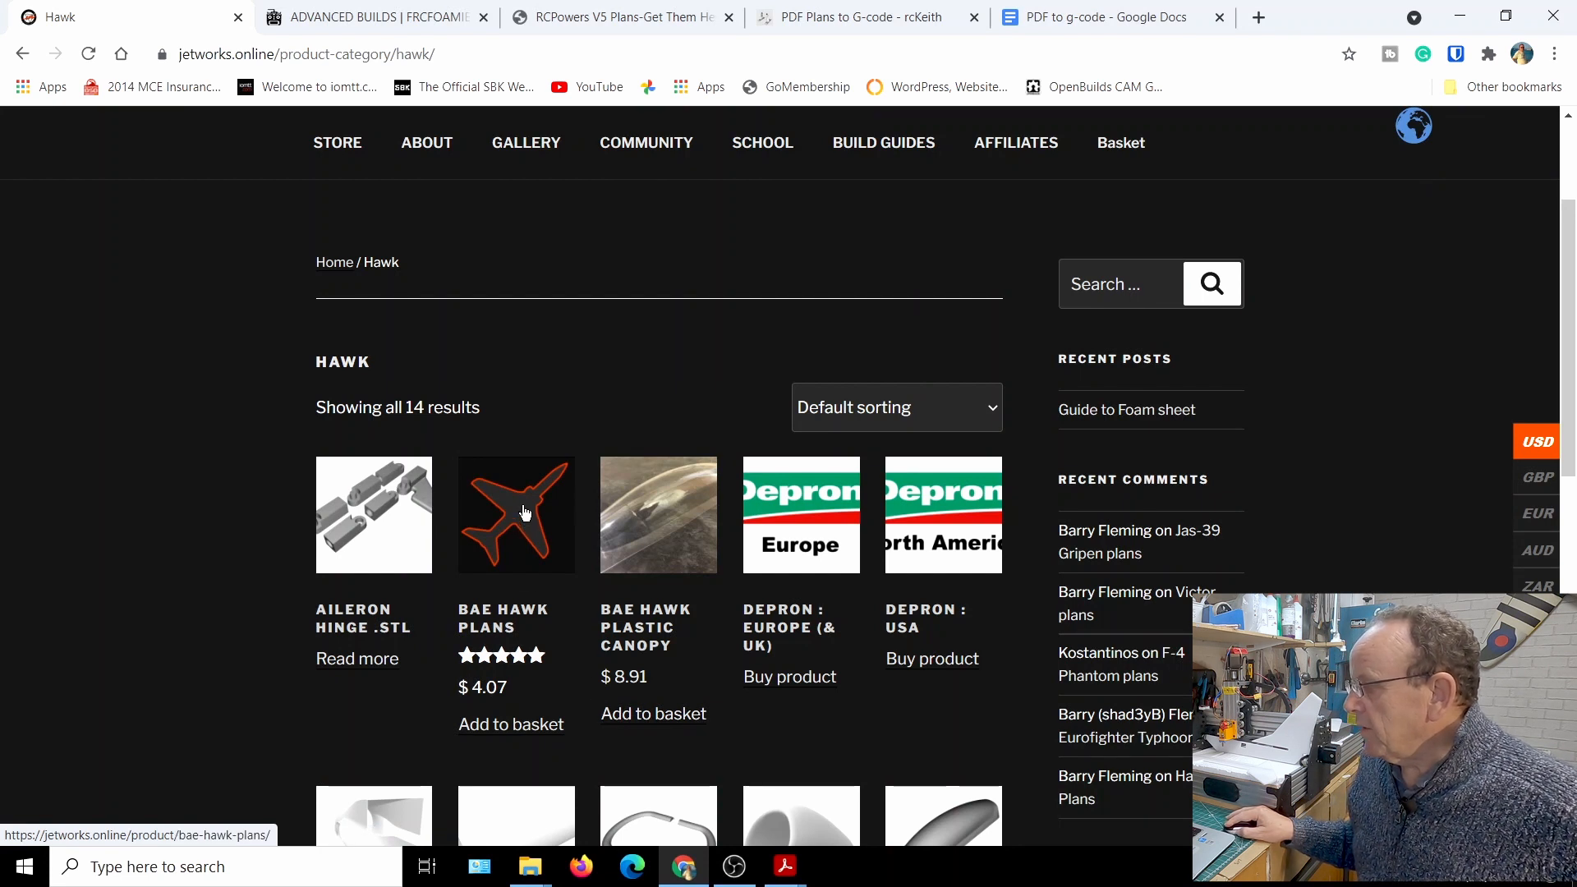
scroll(525, 512, down, 1)
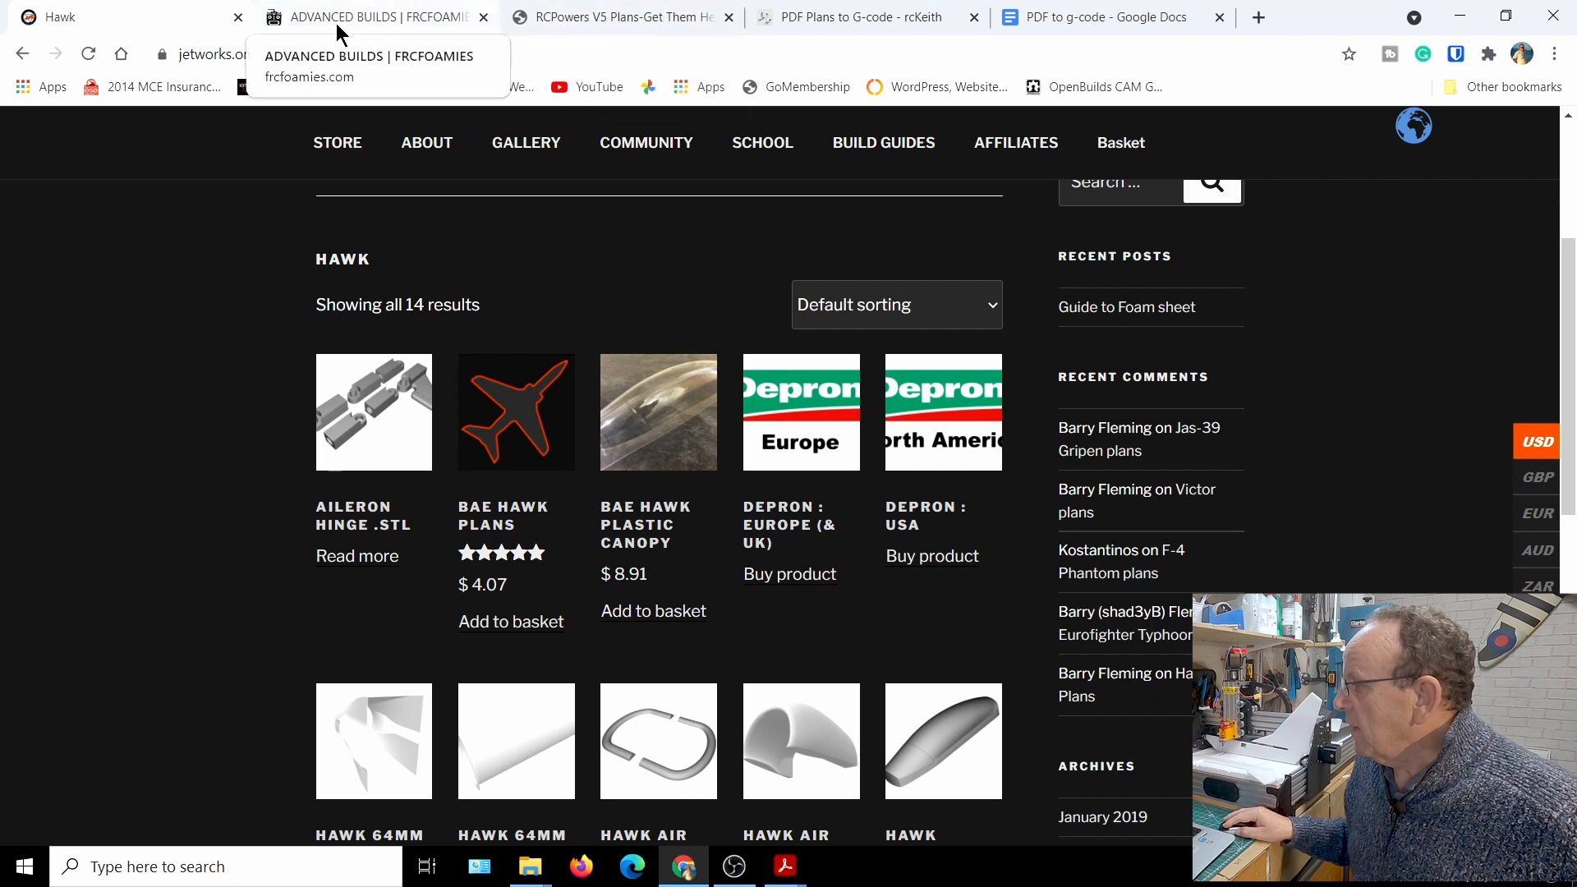
Switch to the FRCFoamies advanced builds, open the SU37 MK2 plan page and review its description and specifications
click(362, 18)
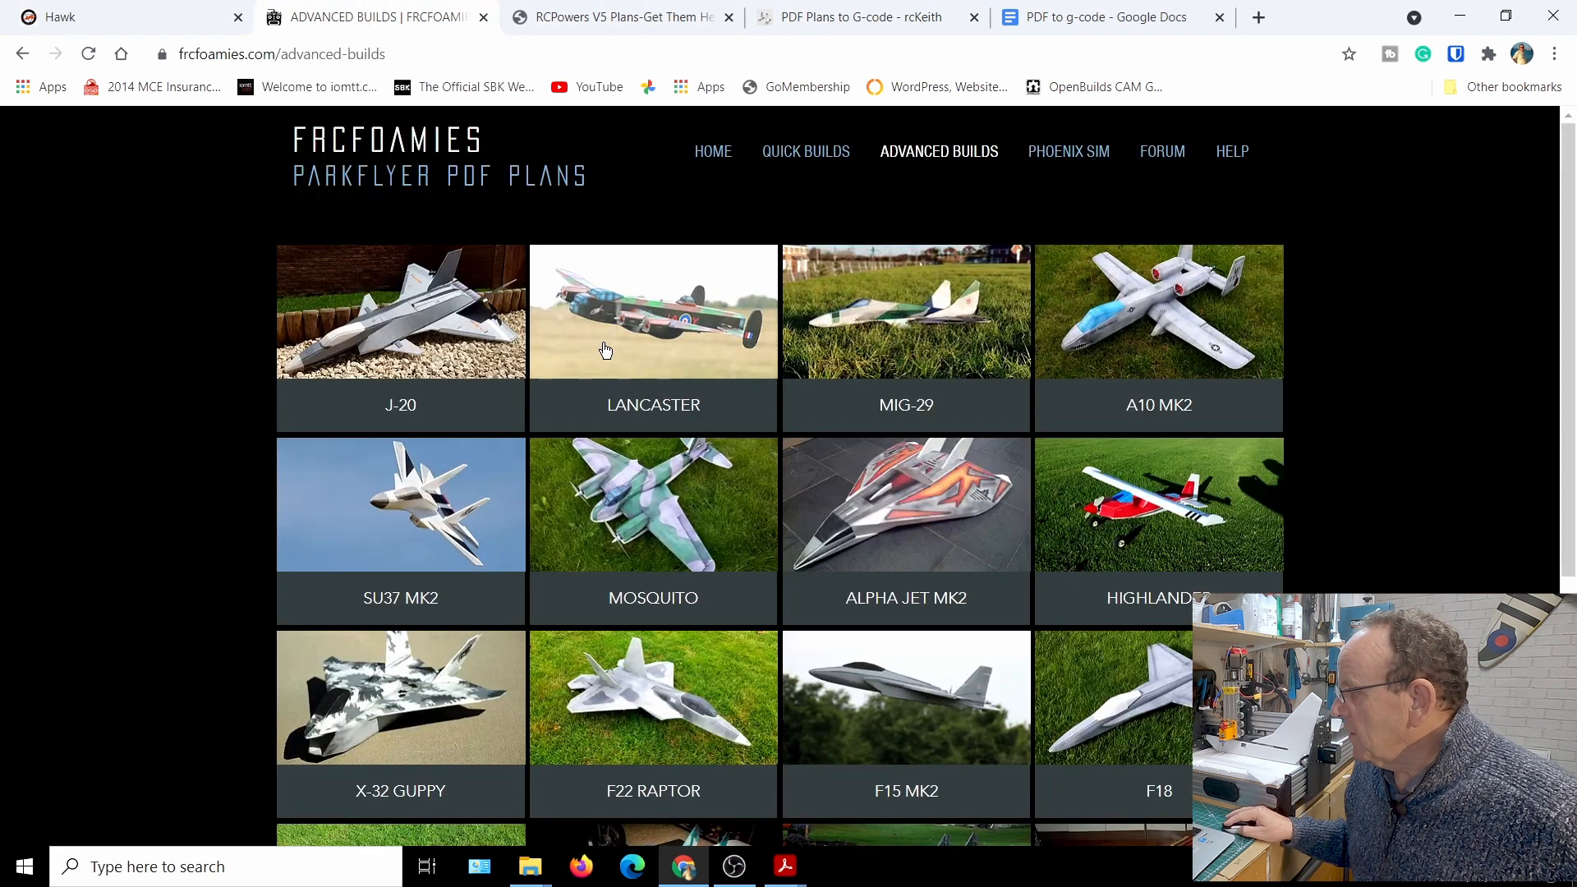
scroll(639, 365, down, 2)
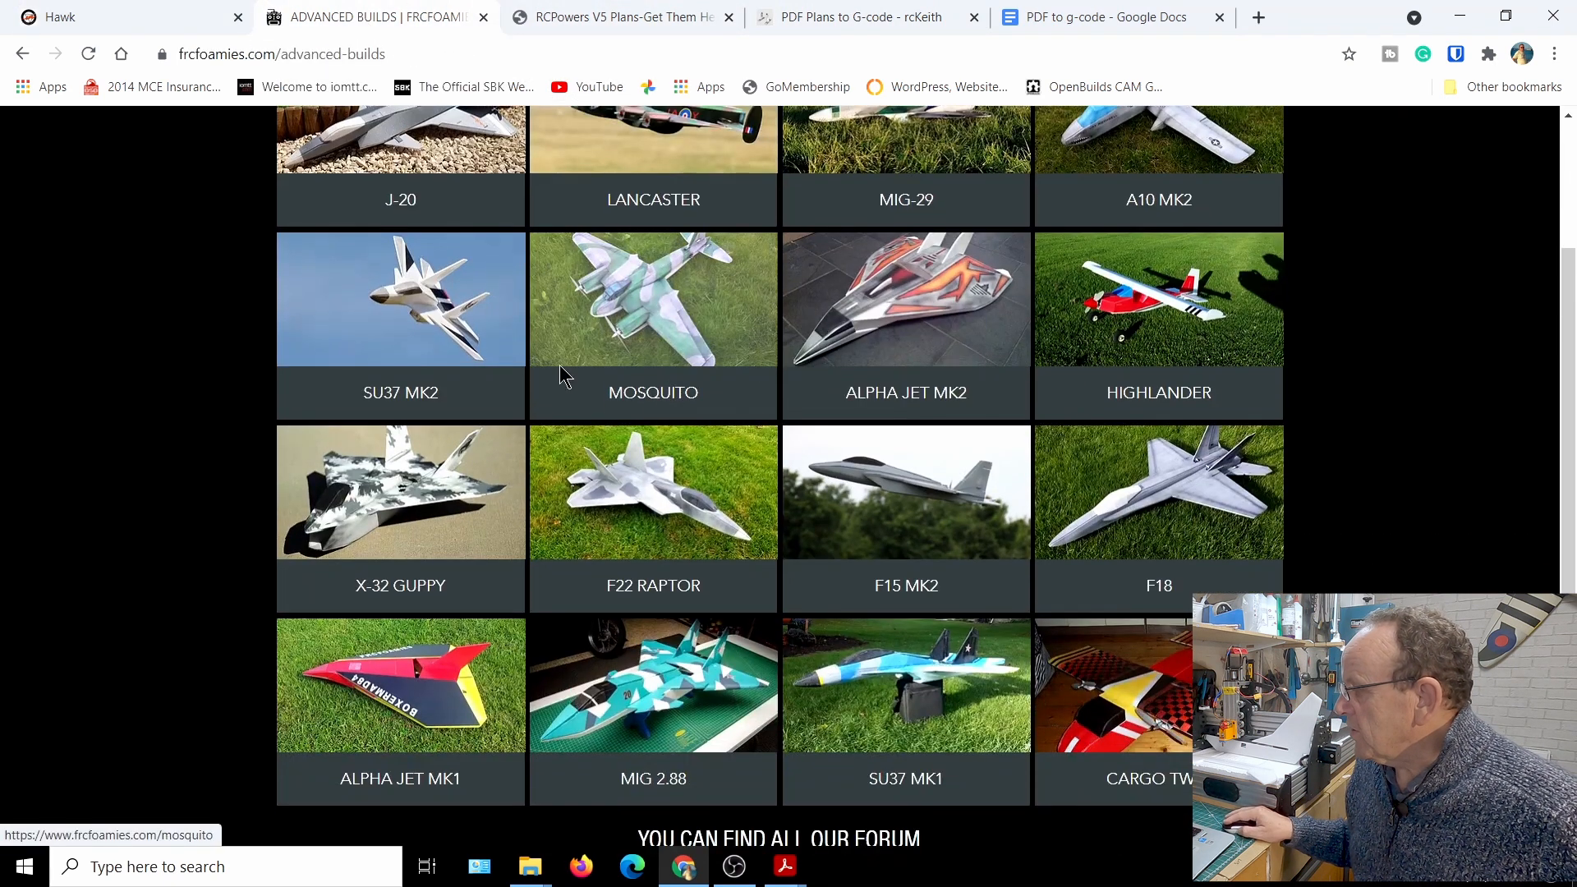
click(426, 299)
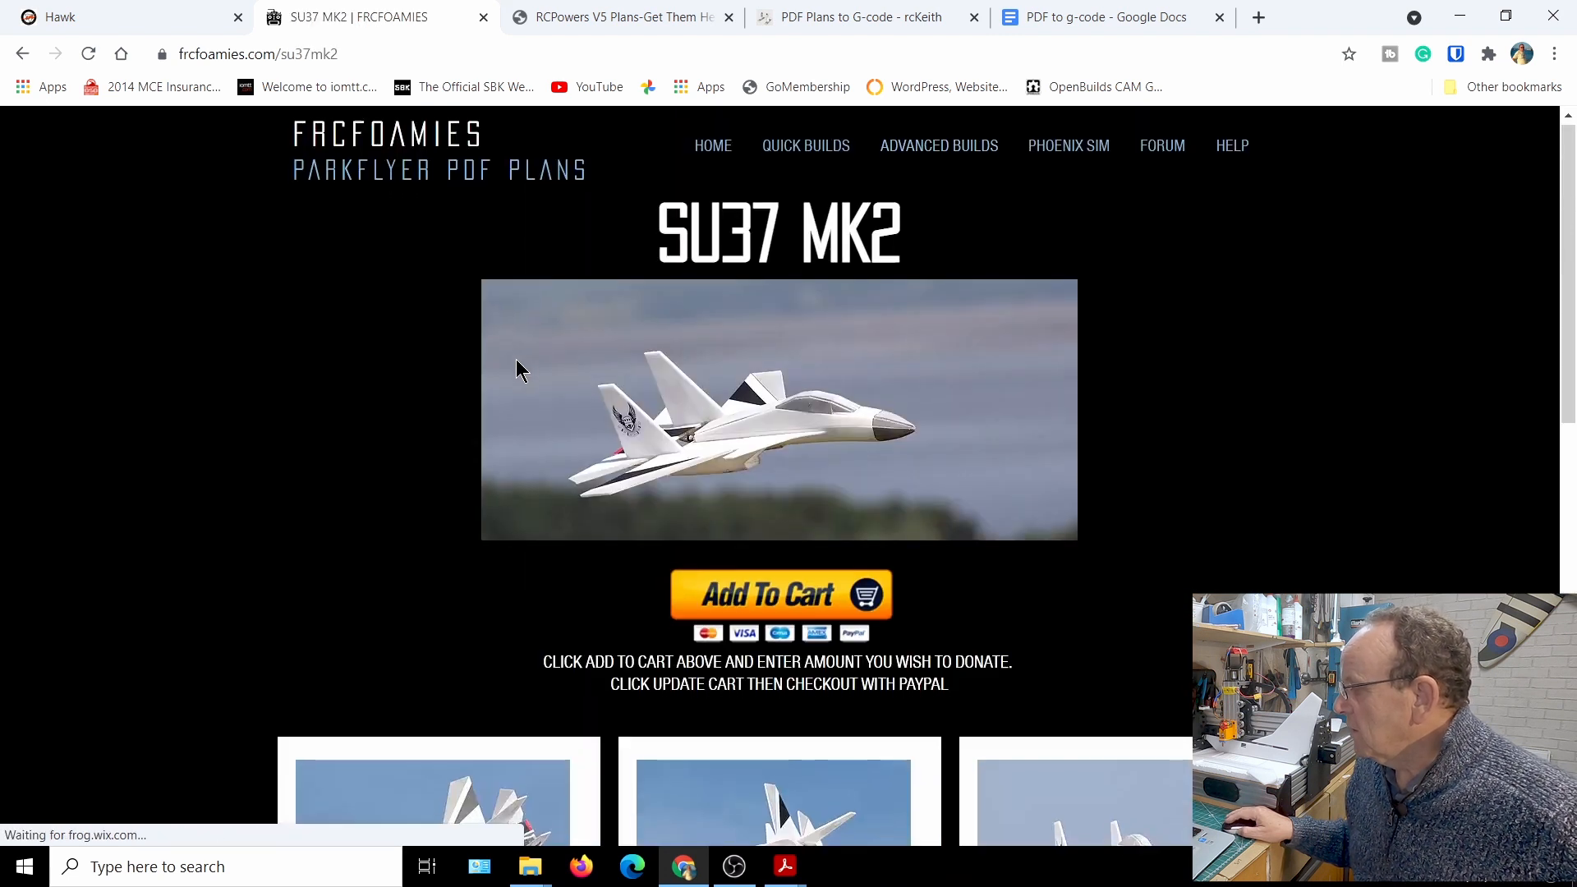
scroll(516, 358, down, 4)
scroll(528, 355, down, 5)
scroll(522, 350, down, 4)
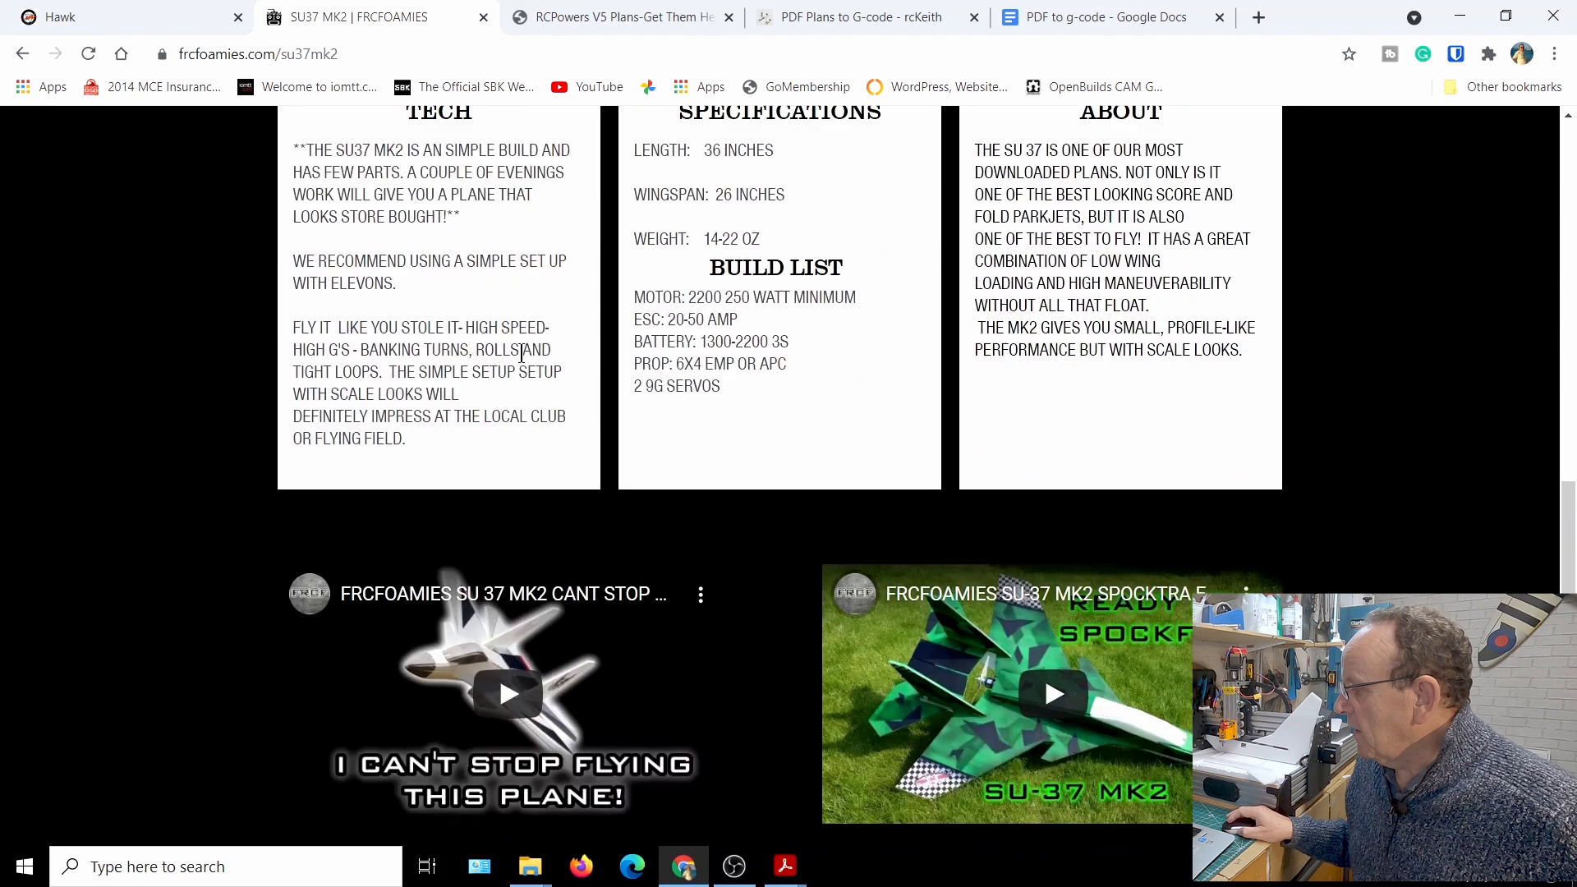
scroll(520, 346, up, 6)
scroll(519, 345, up, 6)
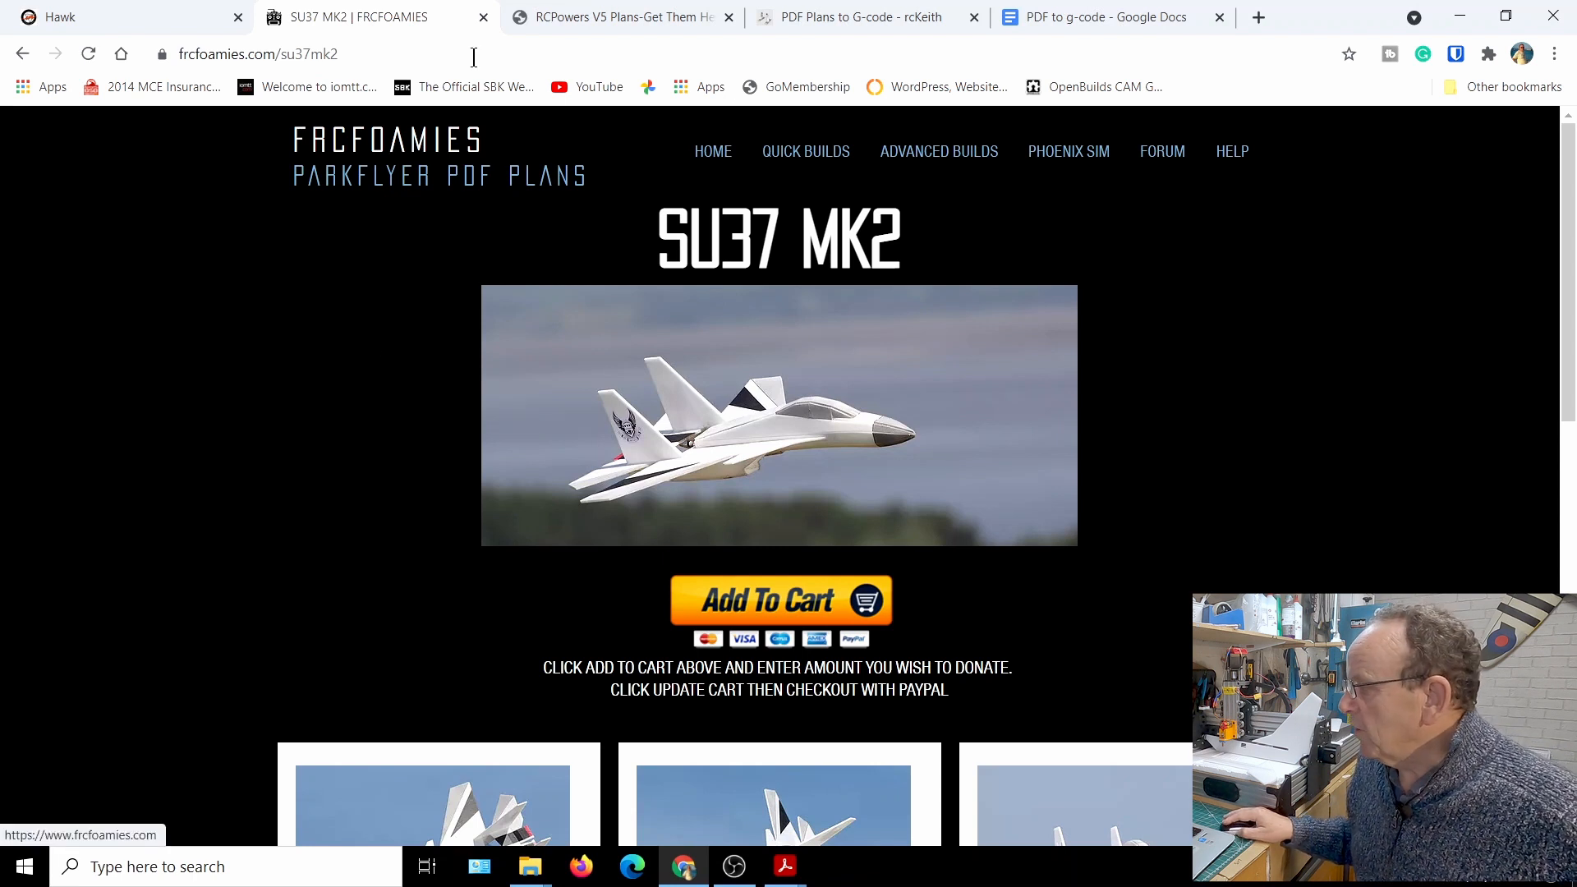
scroll(860, 324, down, 7)
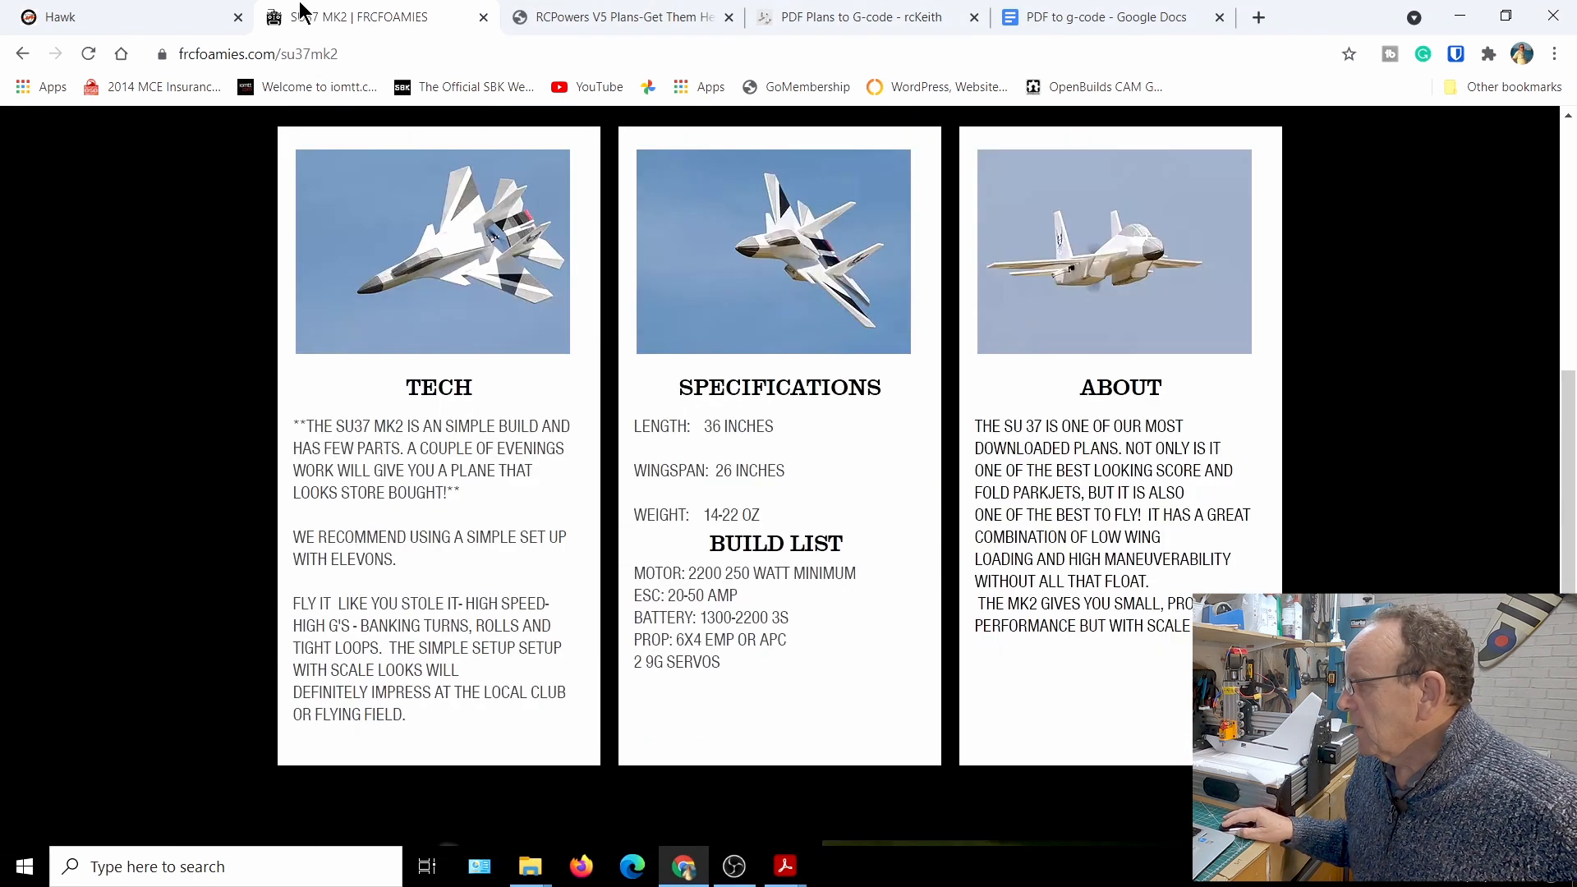
Return to the advanced builds list, open the F18 plan page and review its specifications and build list
click(23, 54)
scroll(719, 535, down, 1)
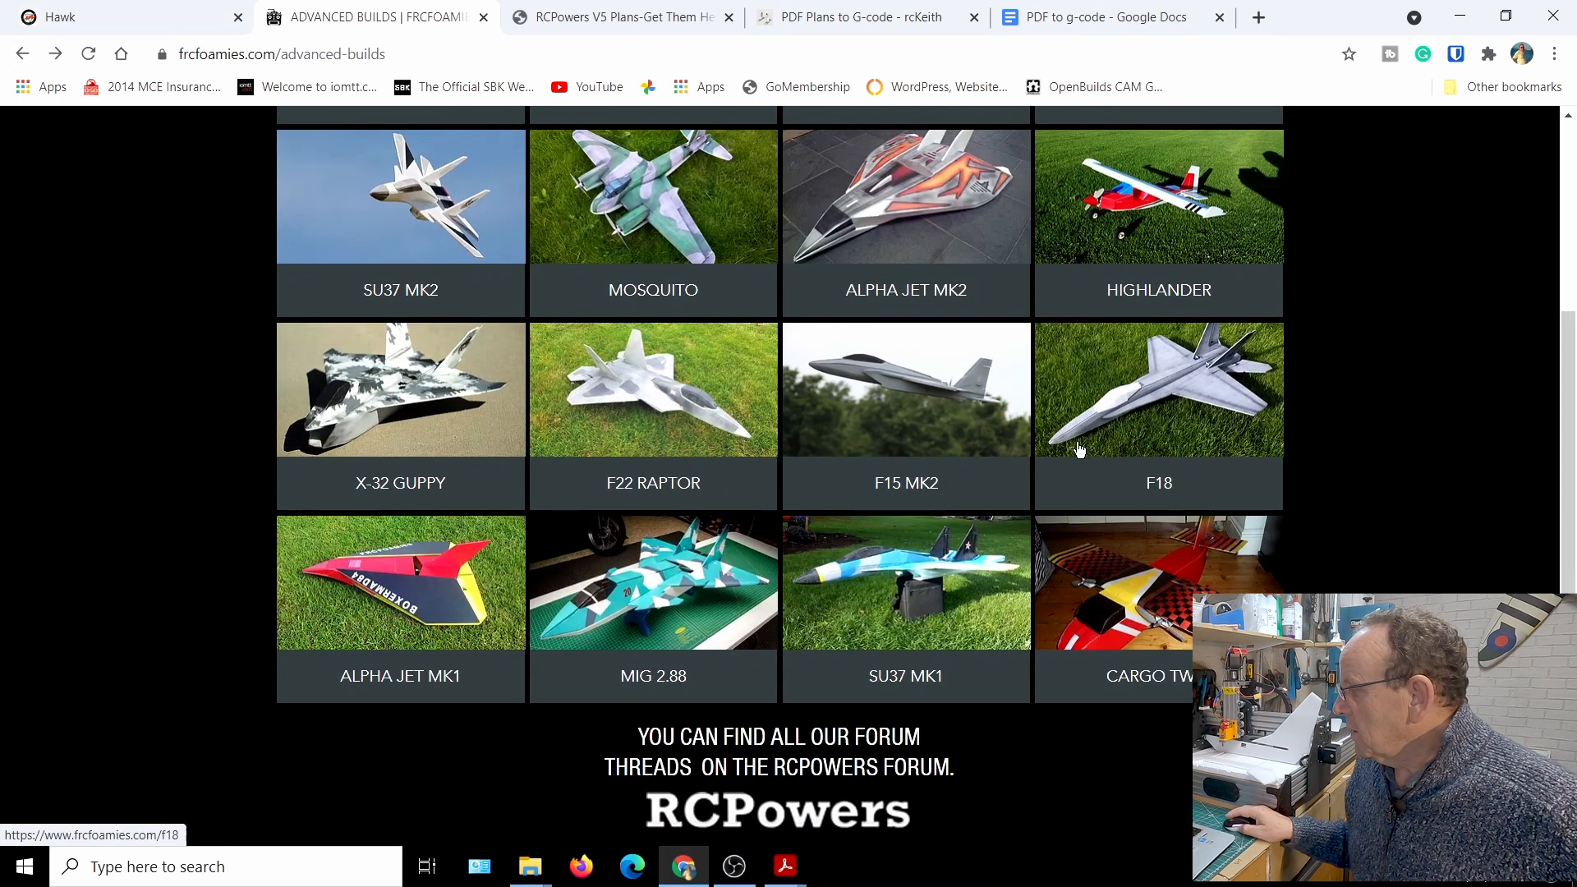
click(1148, 389)
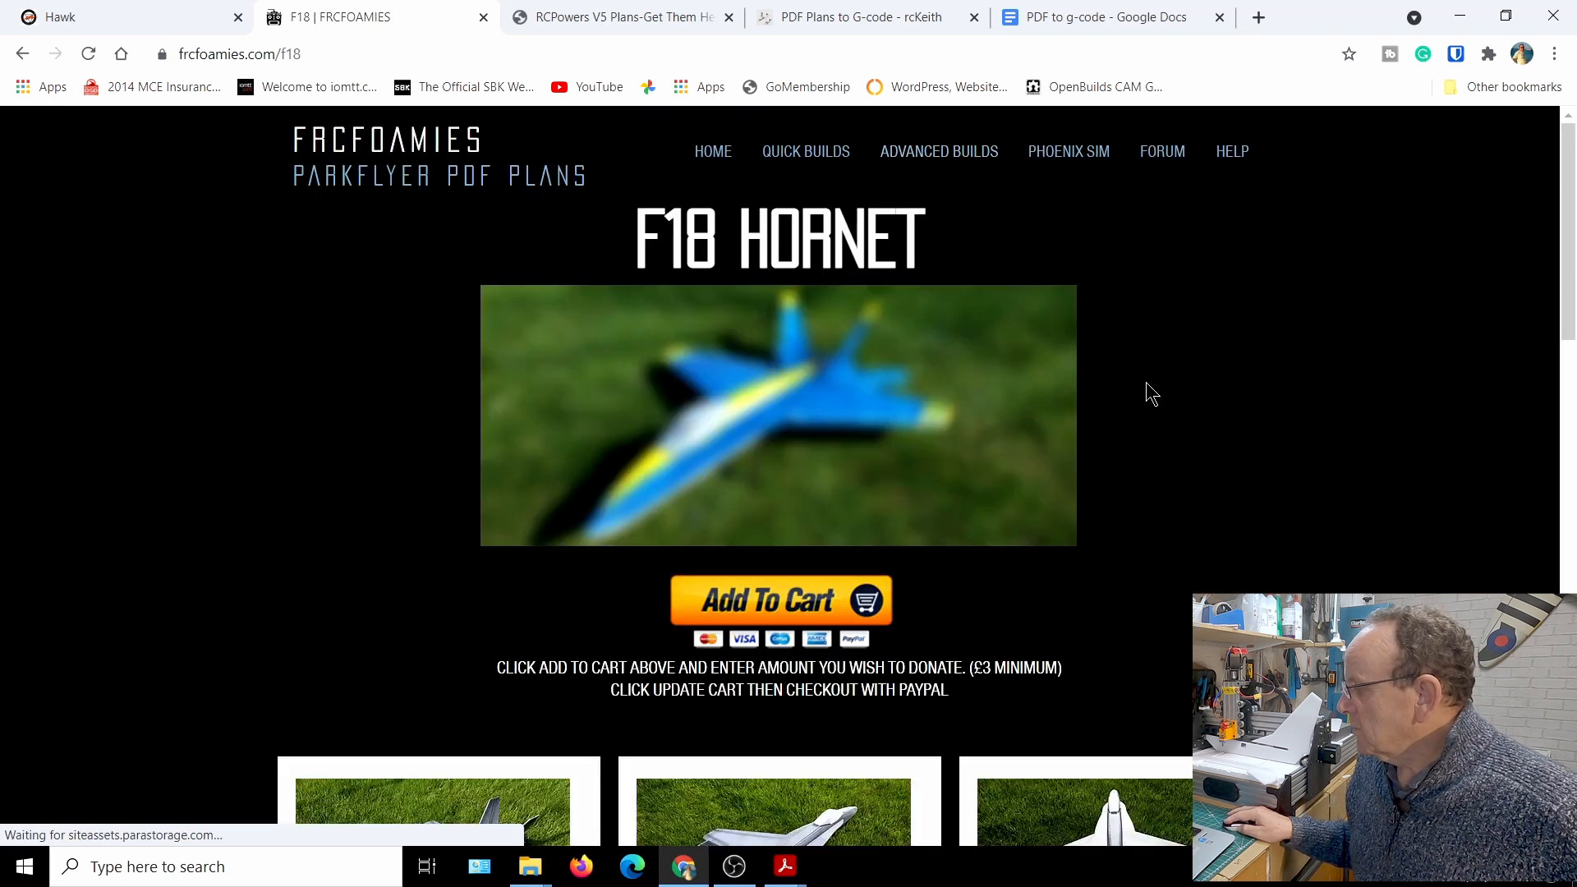
scroll(1211, 427, down, 8)
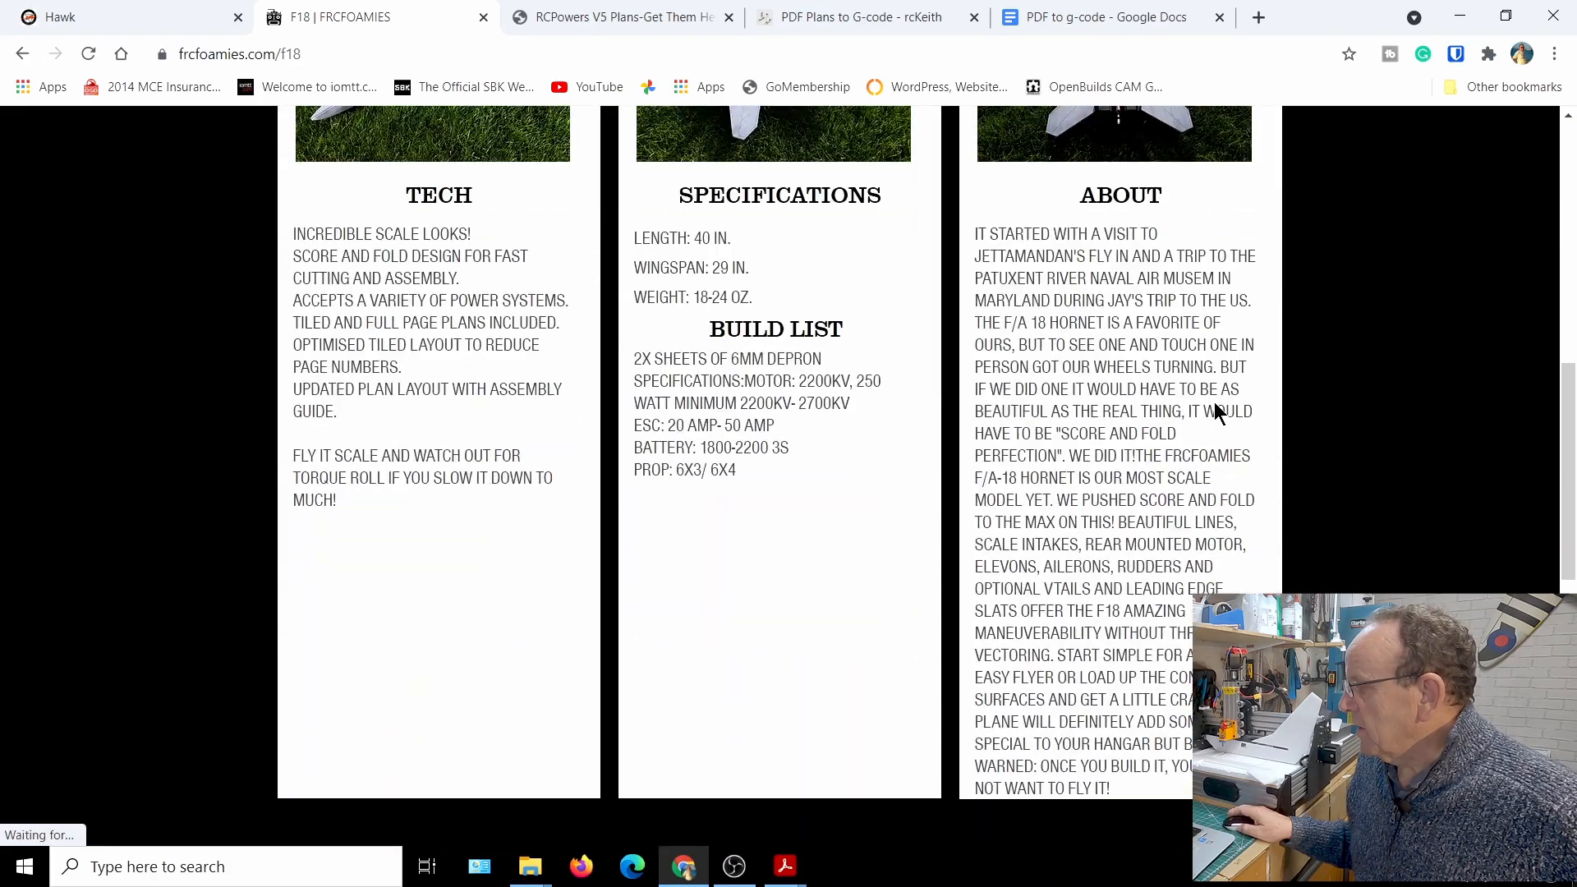
scroll(1191, 345, up, 5)
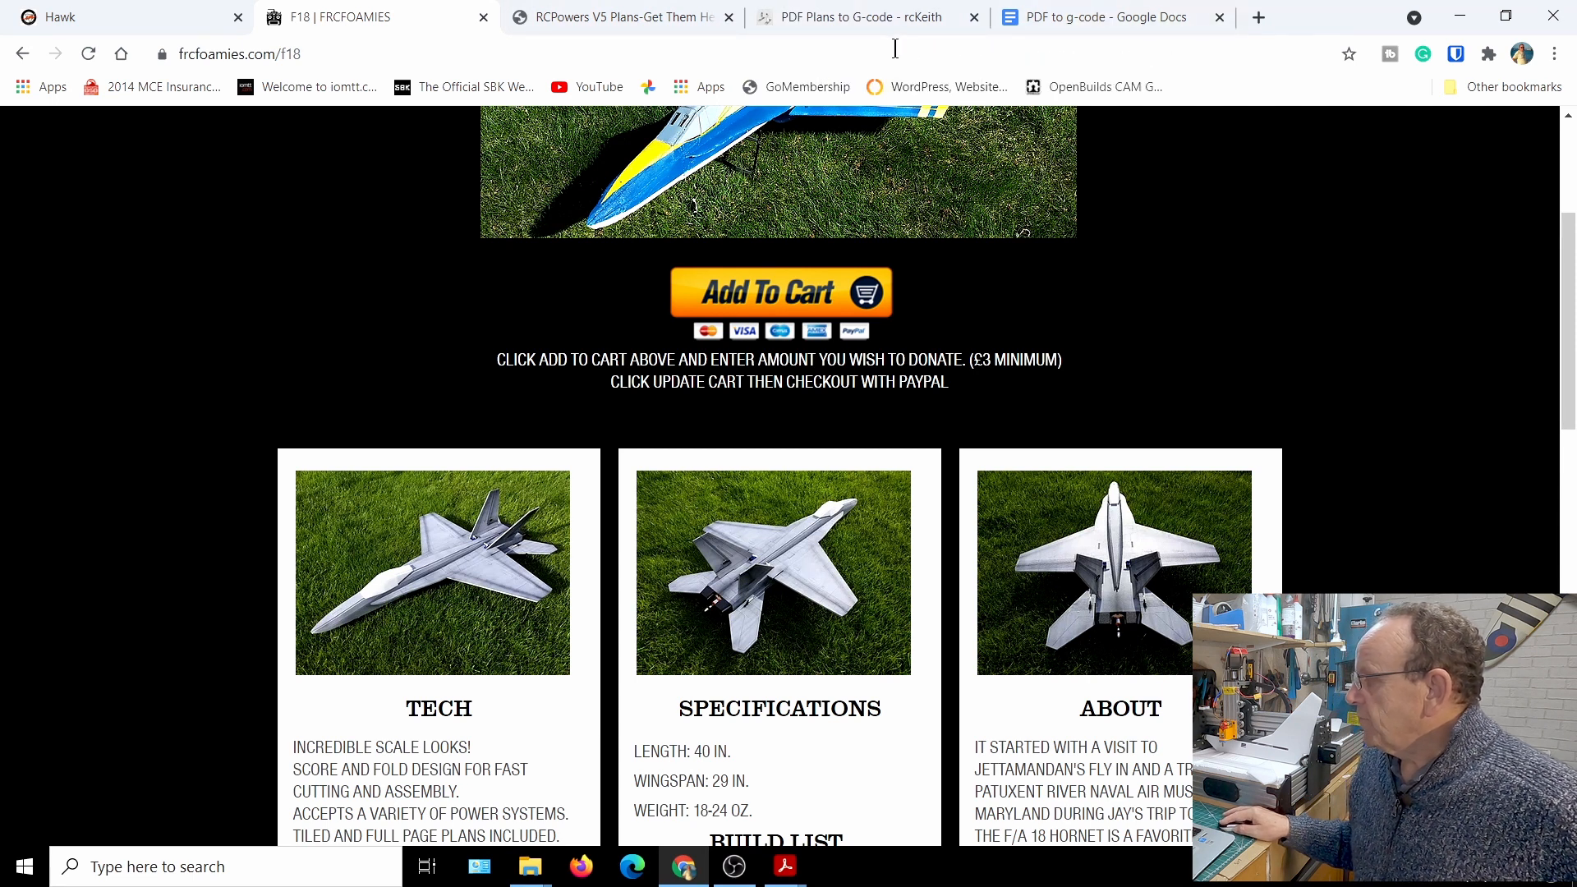
Open flitetest.com in a new browser tab and look over the Flite Test home page
click(1256, 17)
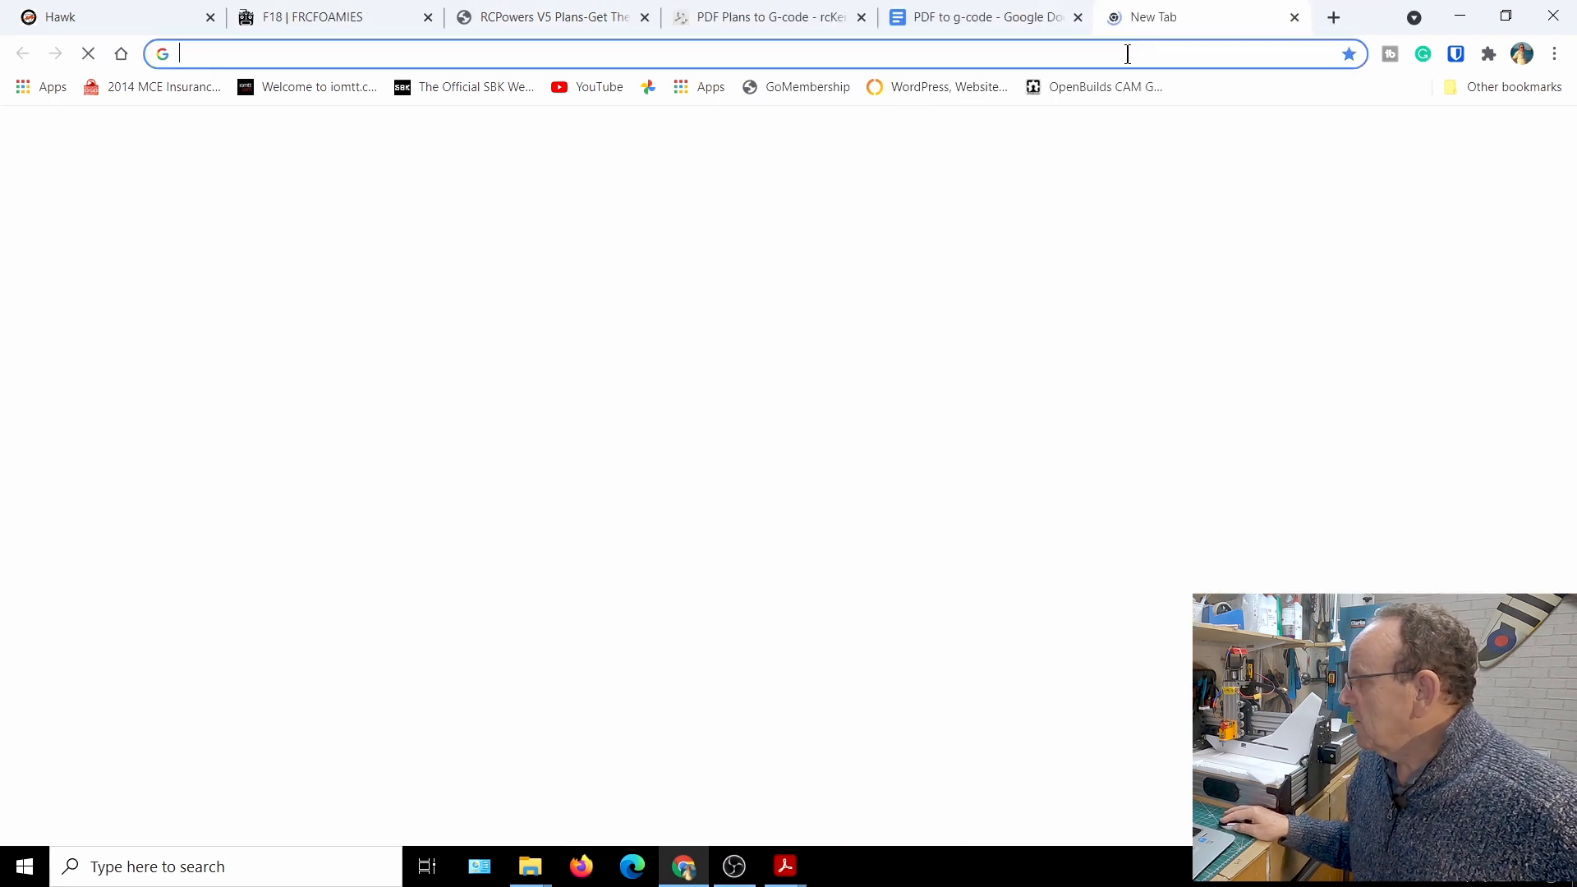
text(fli)
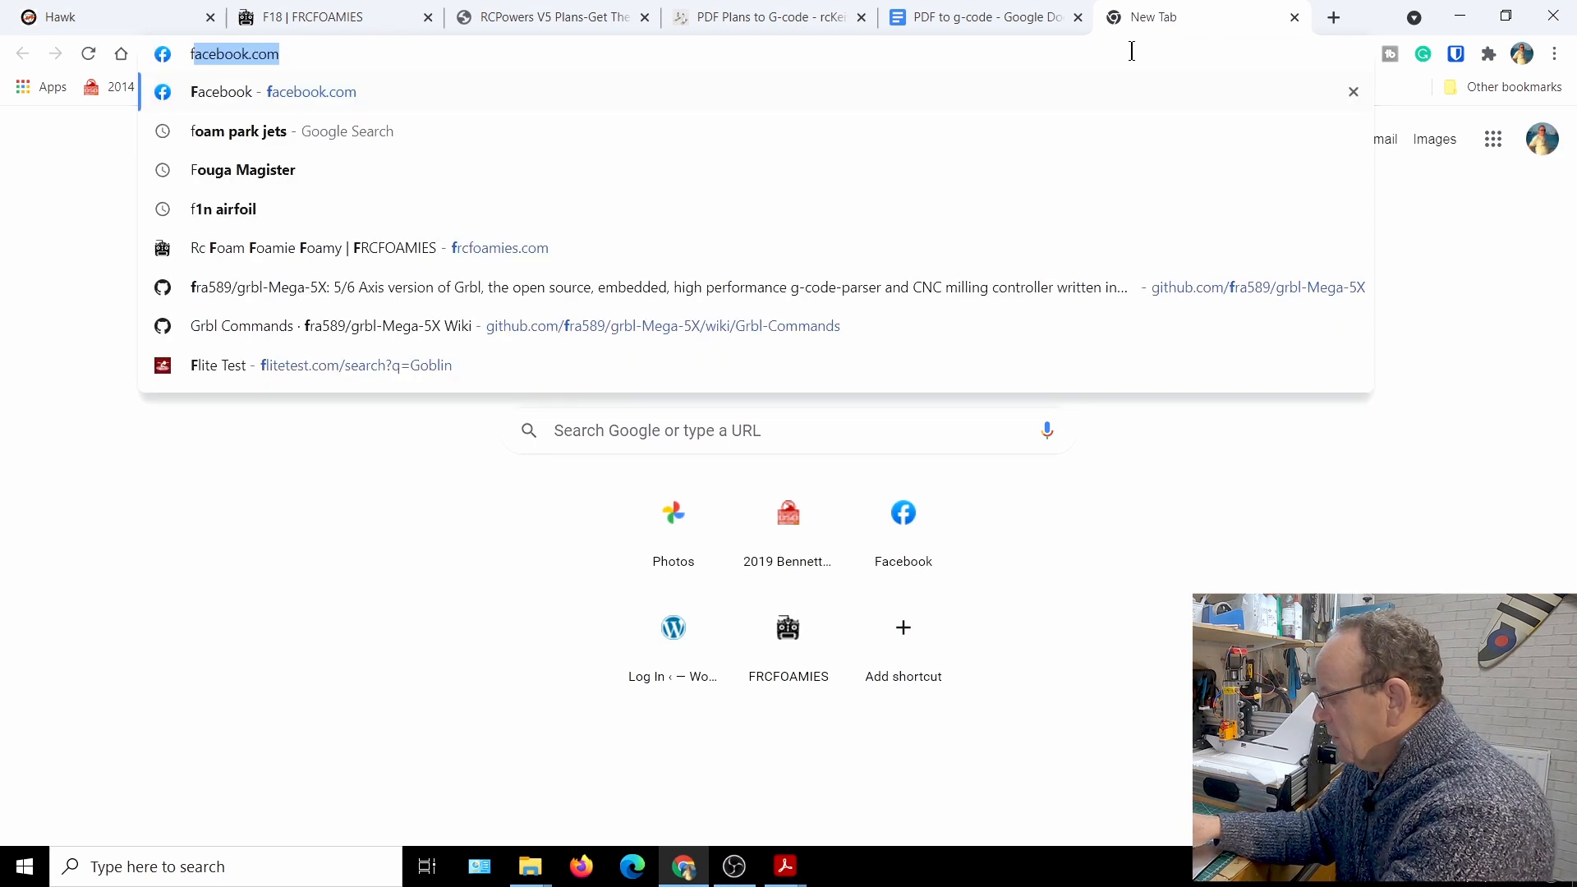
text(tetest.com)
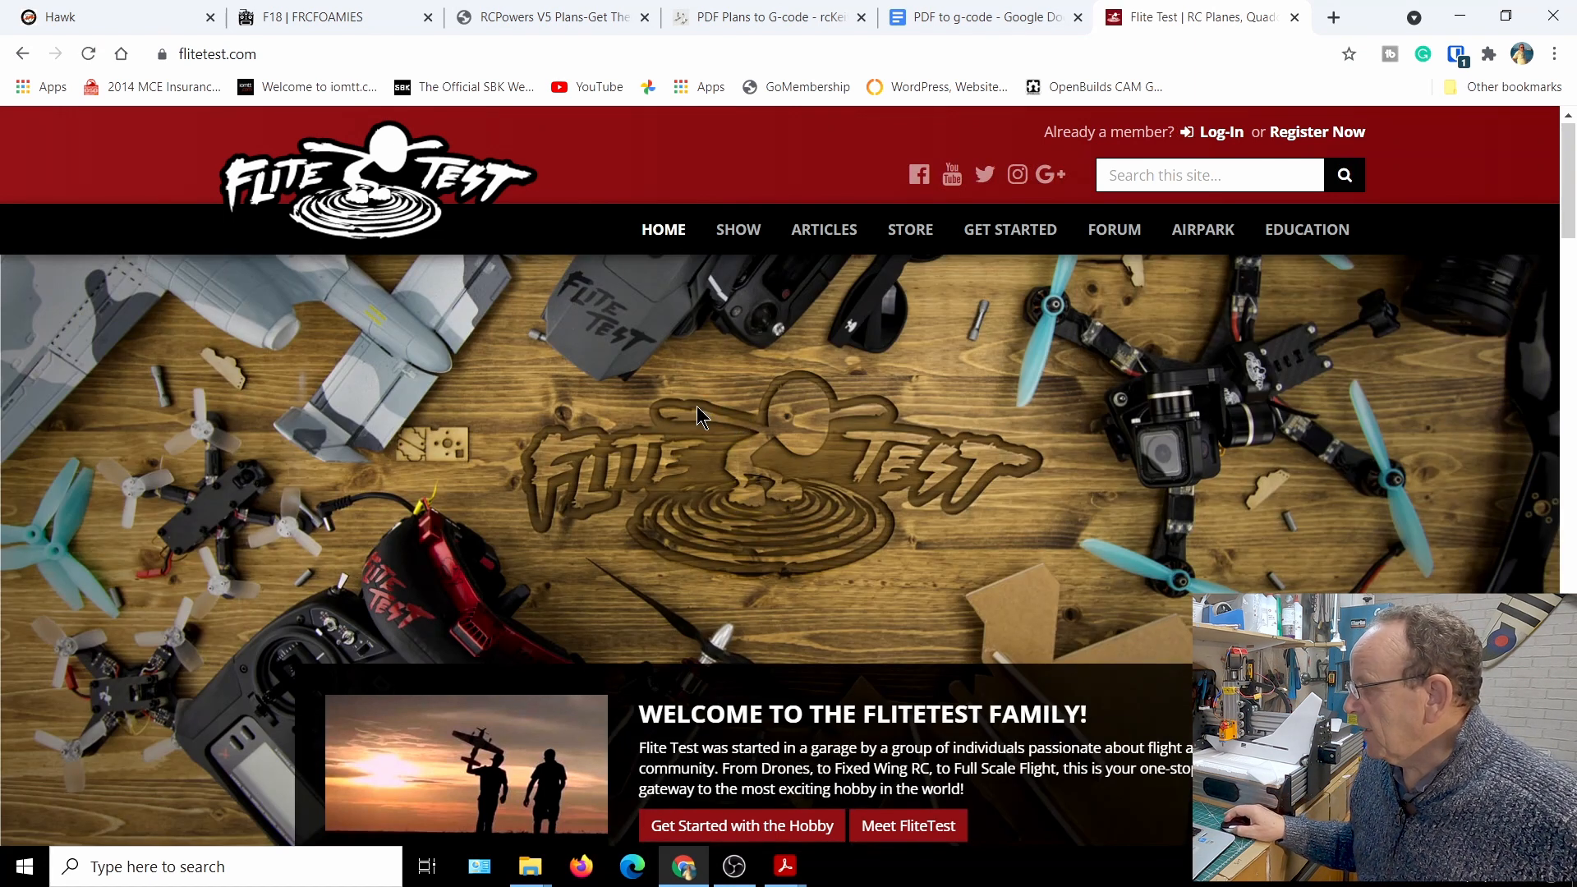
scroll(702, 403, down, 1)
scroll(718, 355, up, 1)
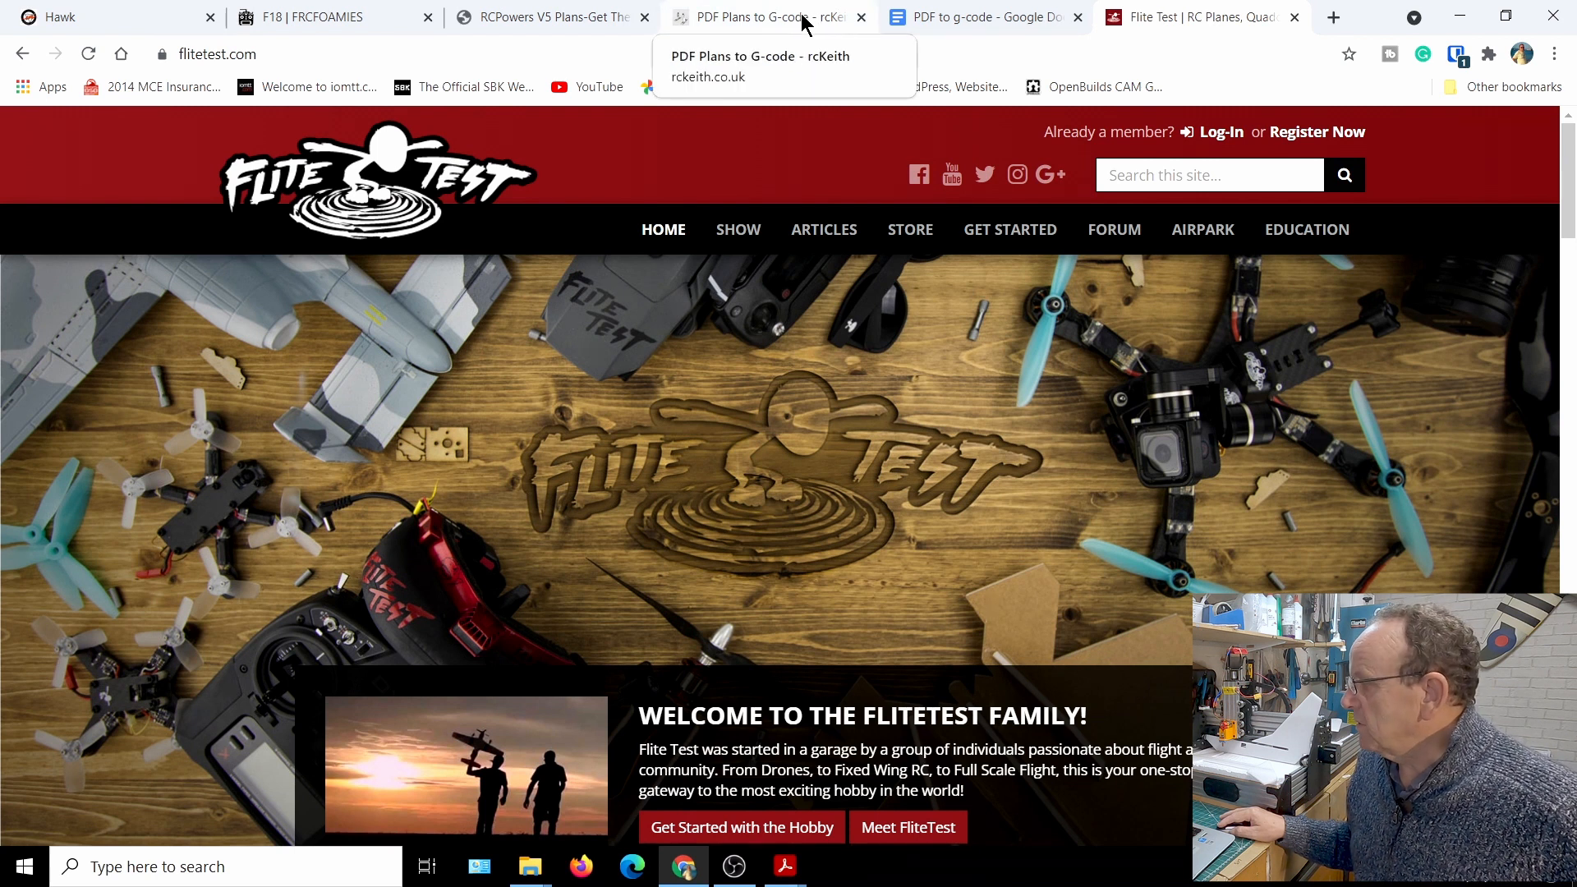
Minimise the browser and switch to MiG-29.pdf in Adobe Acrobat Reader
click(1459, 18)
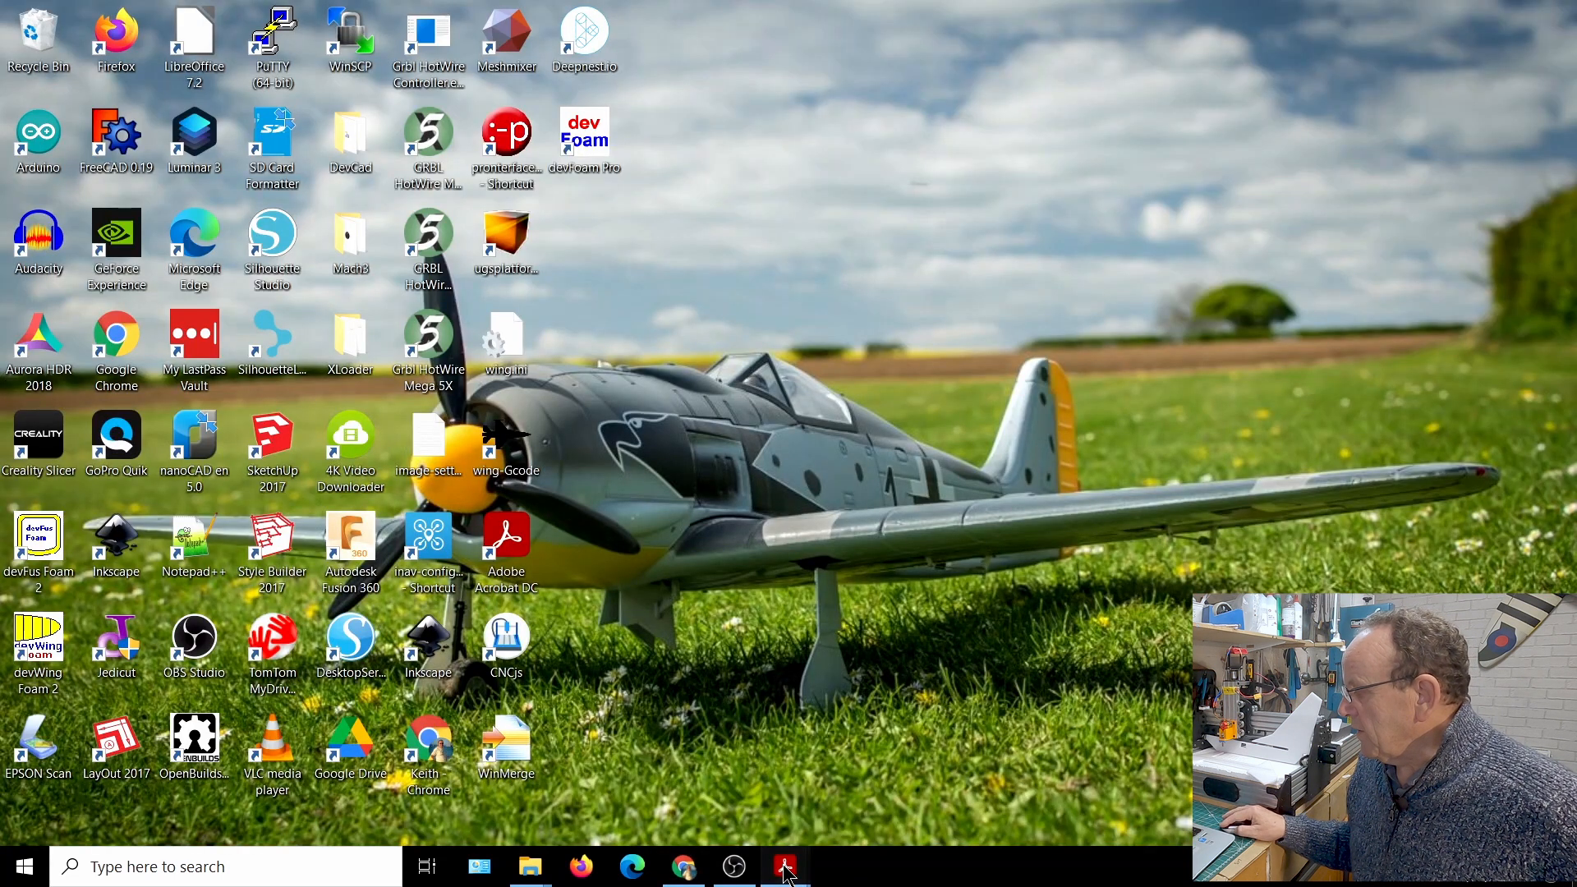
mouse_move(784, 871)
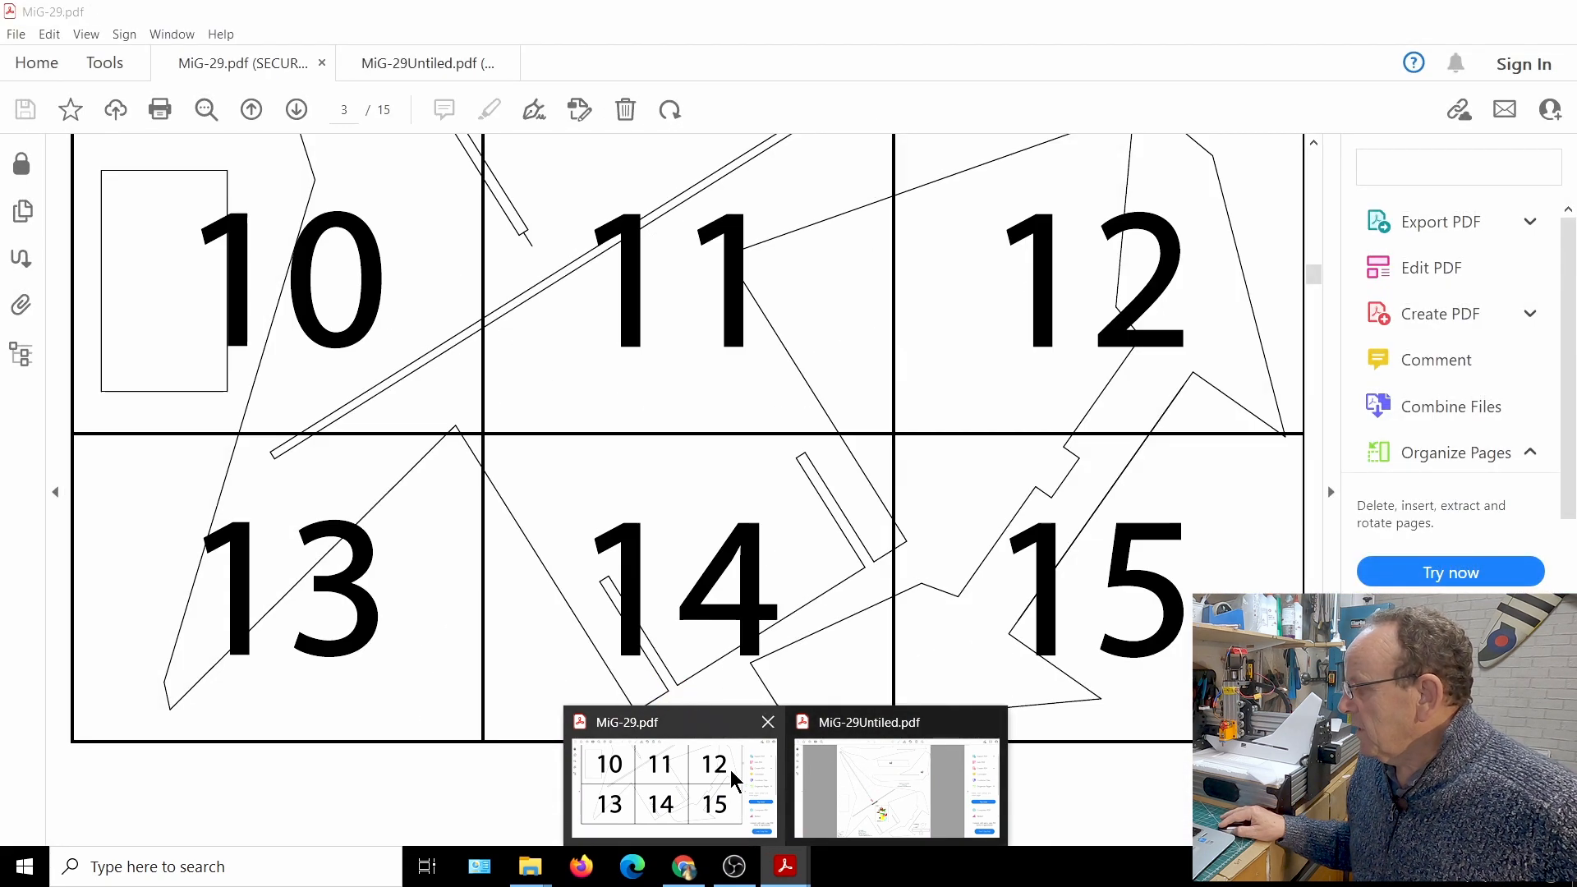
click(725, 769)
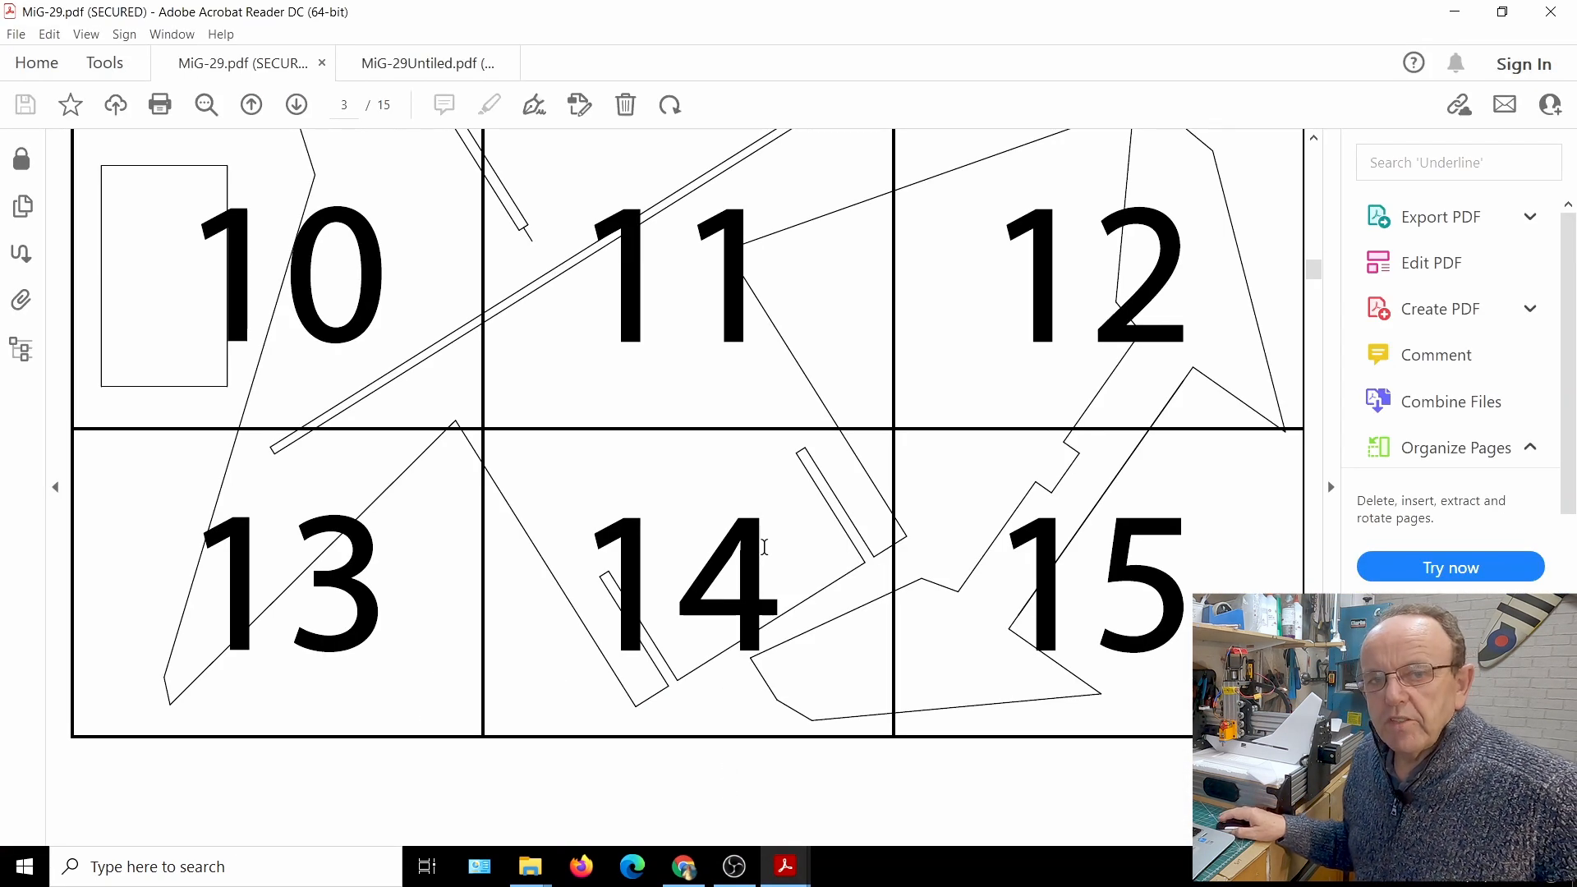
Examine the numbered tile layout on page 3 of the MiG-29 plan and the individual tile pages that follow
scroll(760, 546, up, 2)
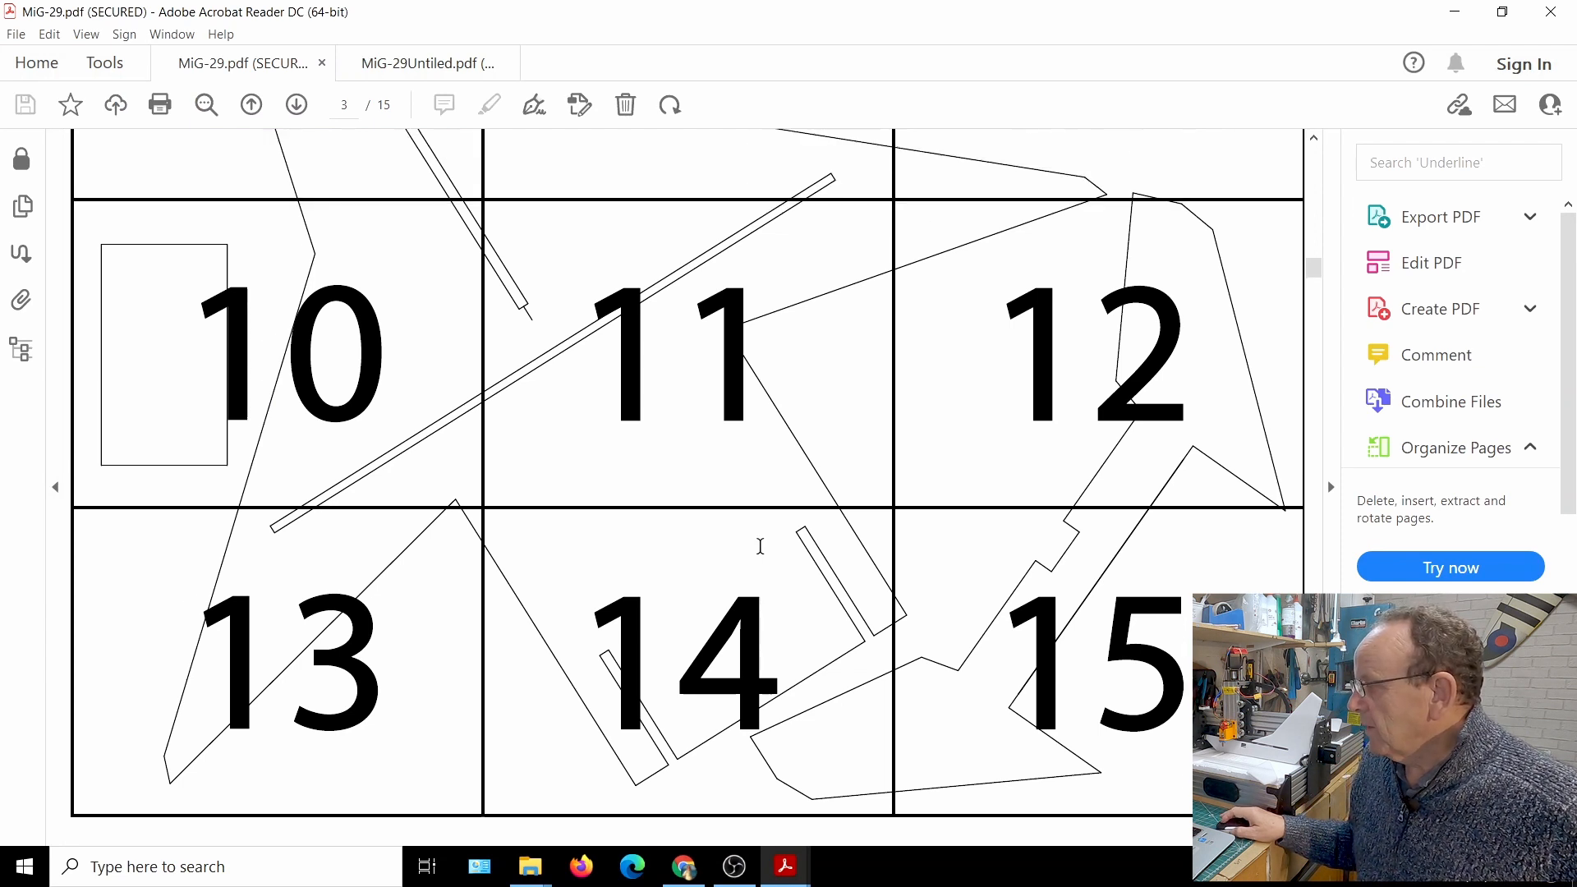
scroll(760, 545, down, 3)
scroll(764, 546, up, 10)
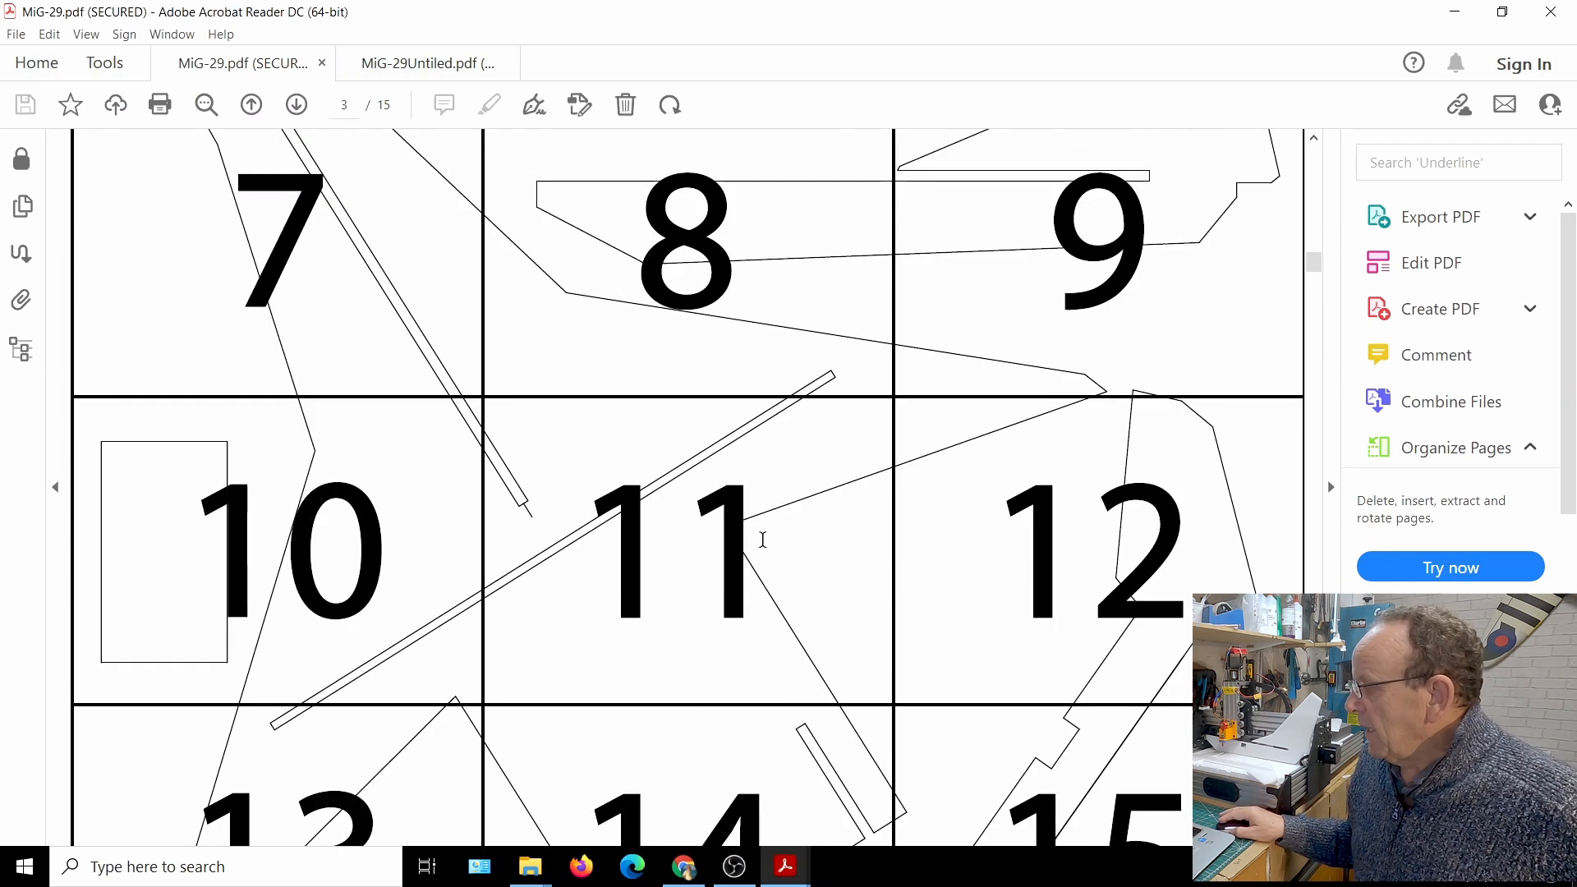
scroll(772, 536, down, 3)
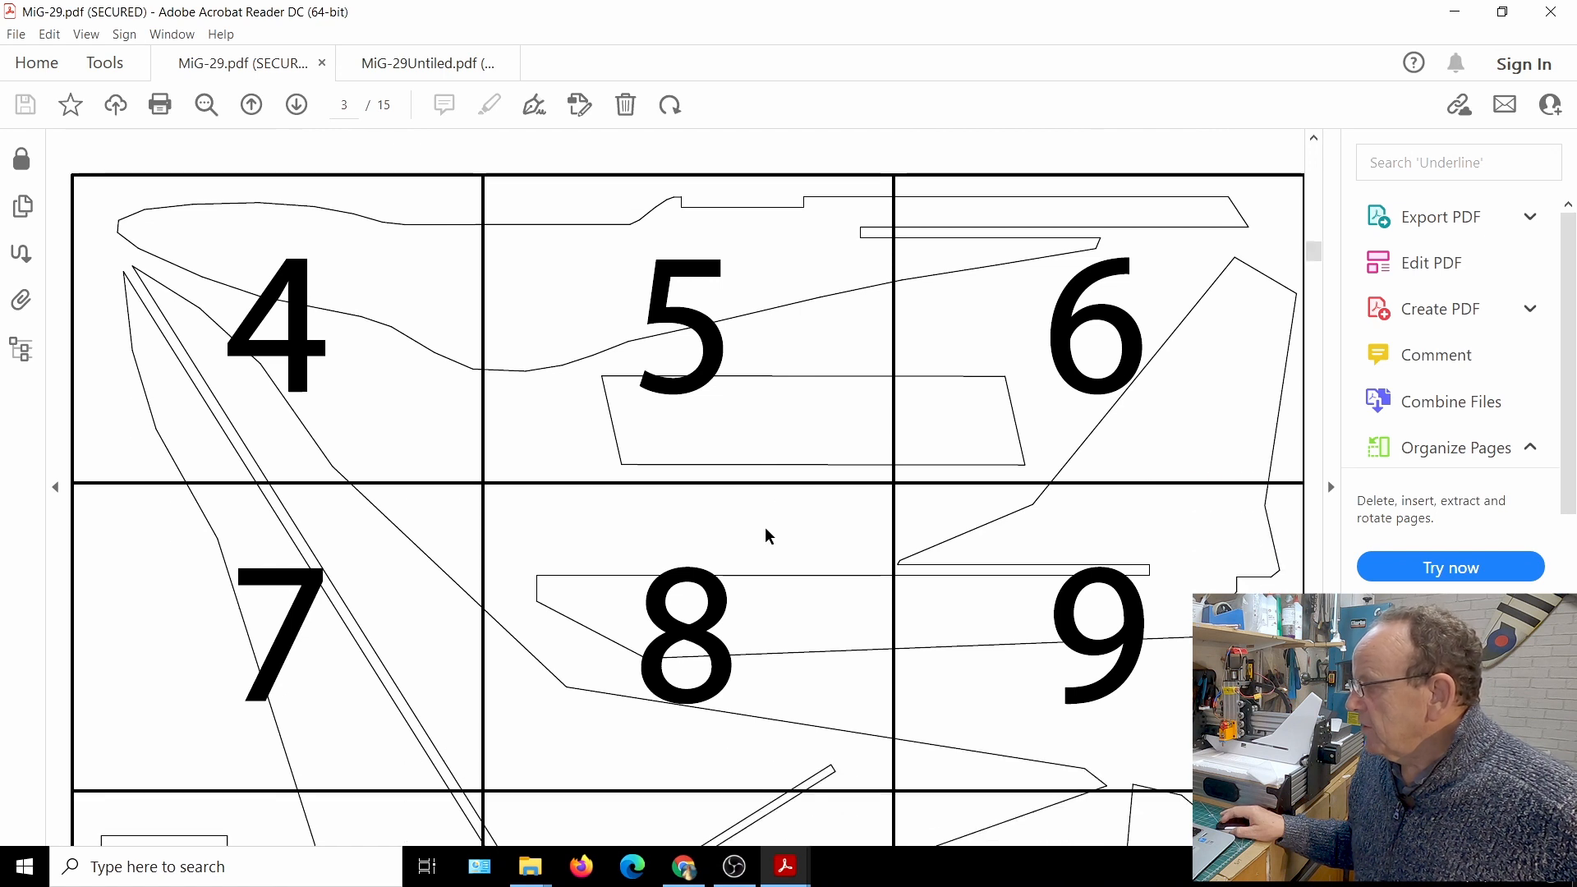
scroll(769, 530, down, 3)
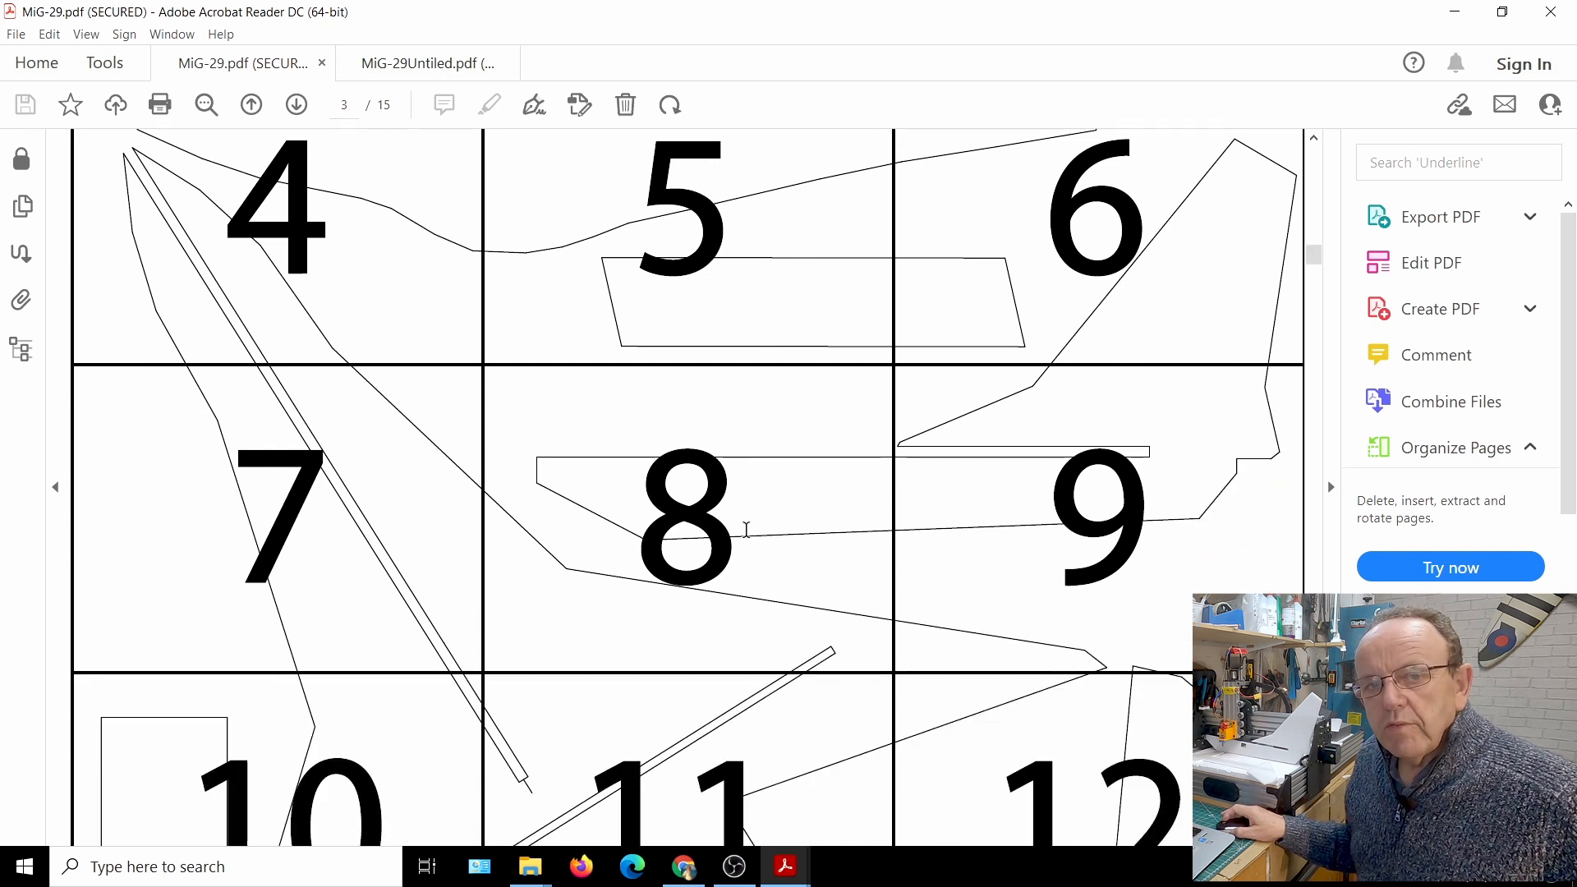
scroll(744, 535, up, 4)
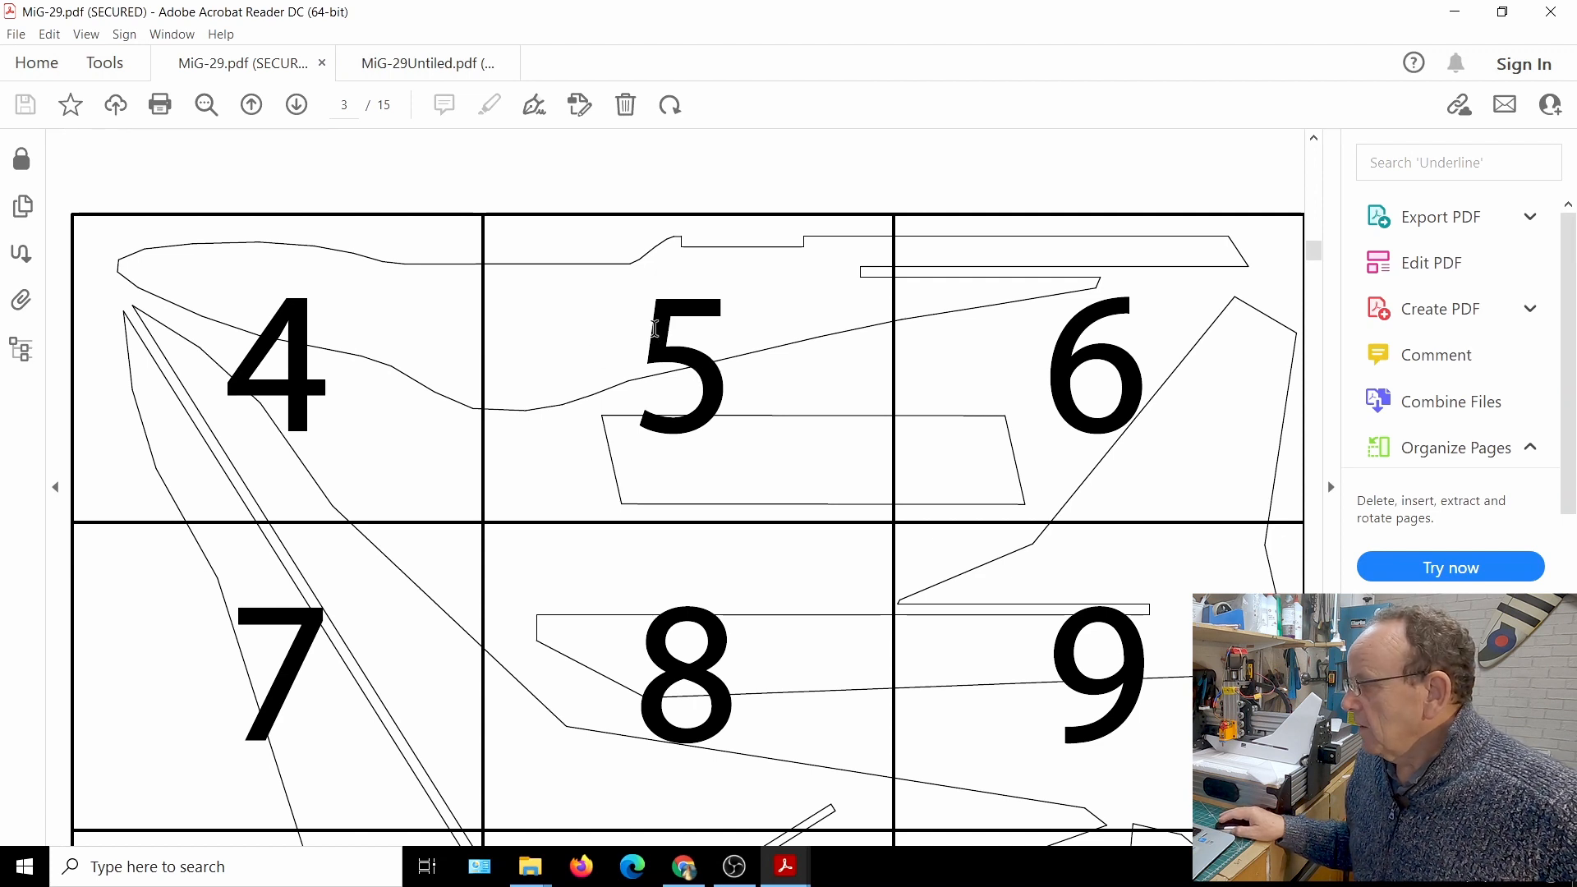
scroll(655, 328, down, 3)
scroll(654, 309, down, 2)
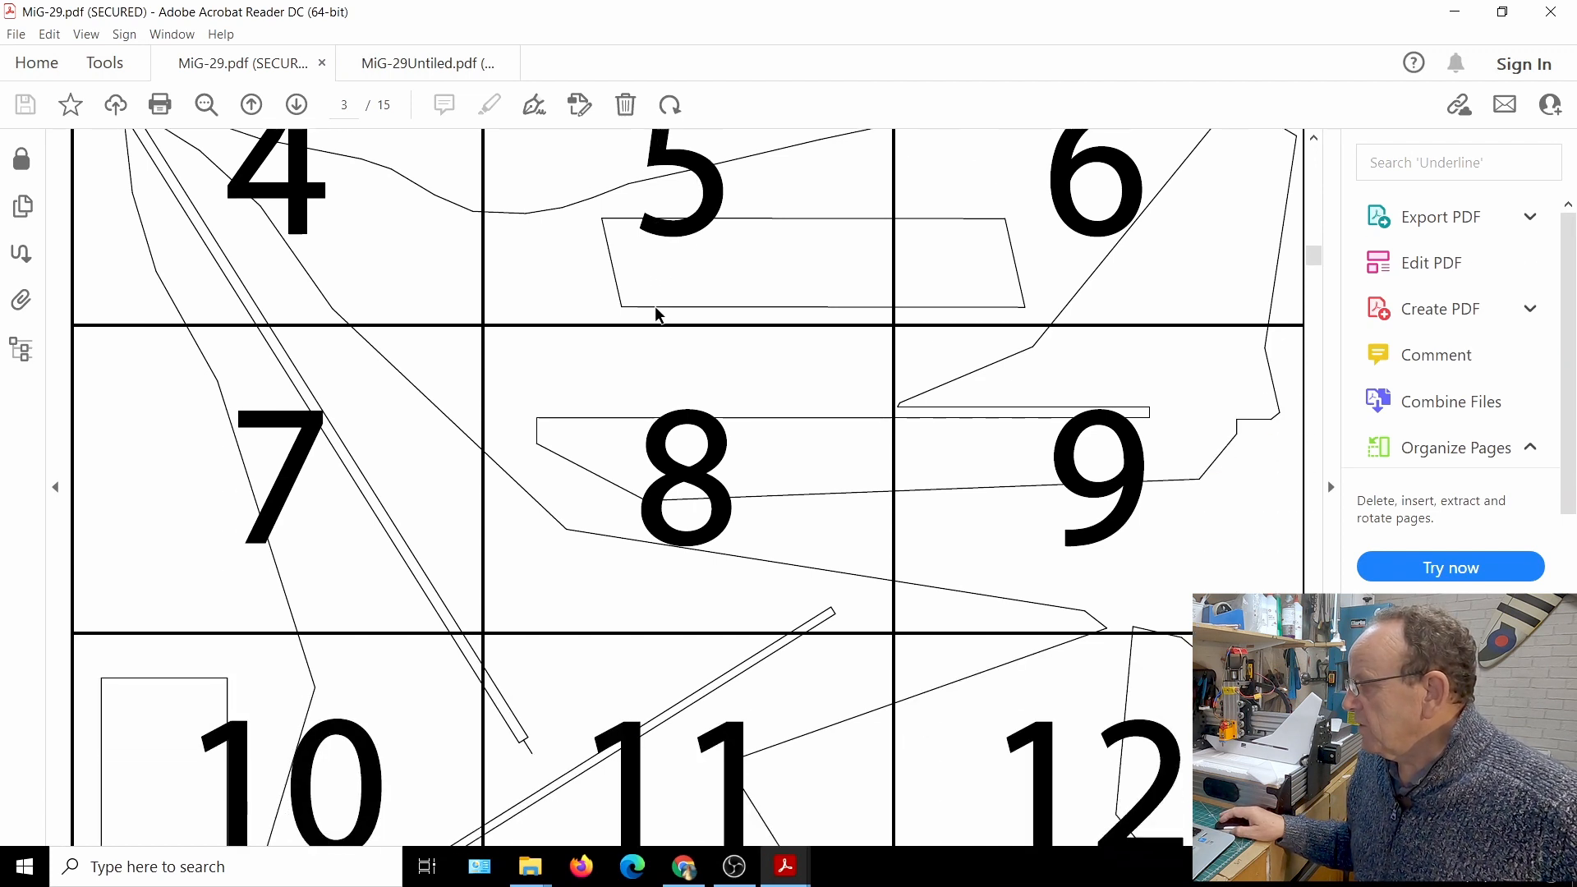
scroll(649, 288, down, 13)
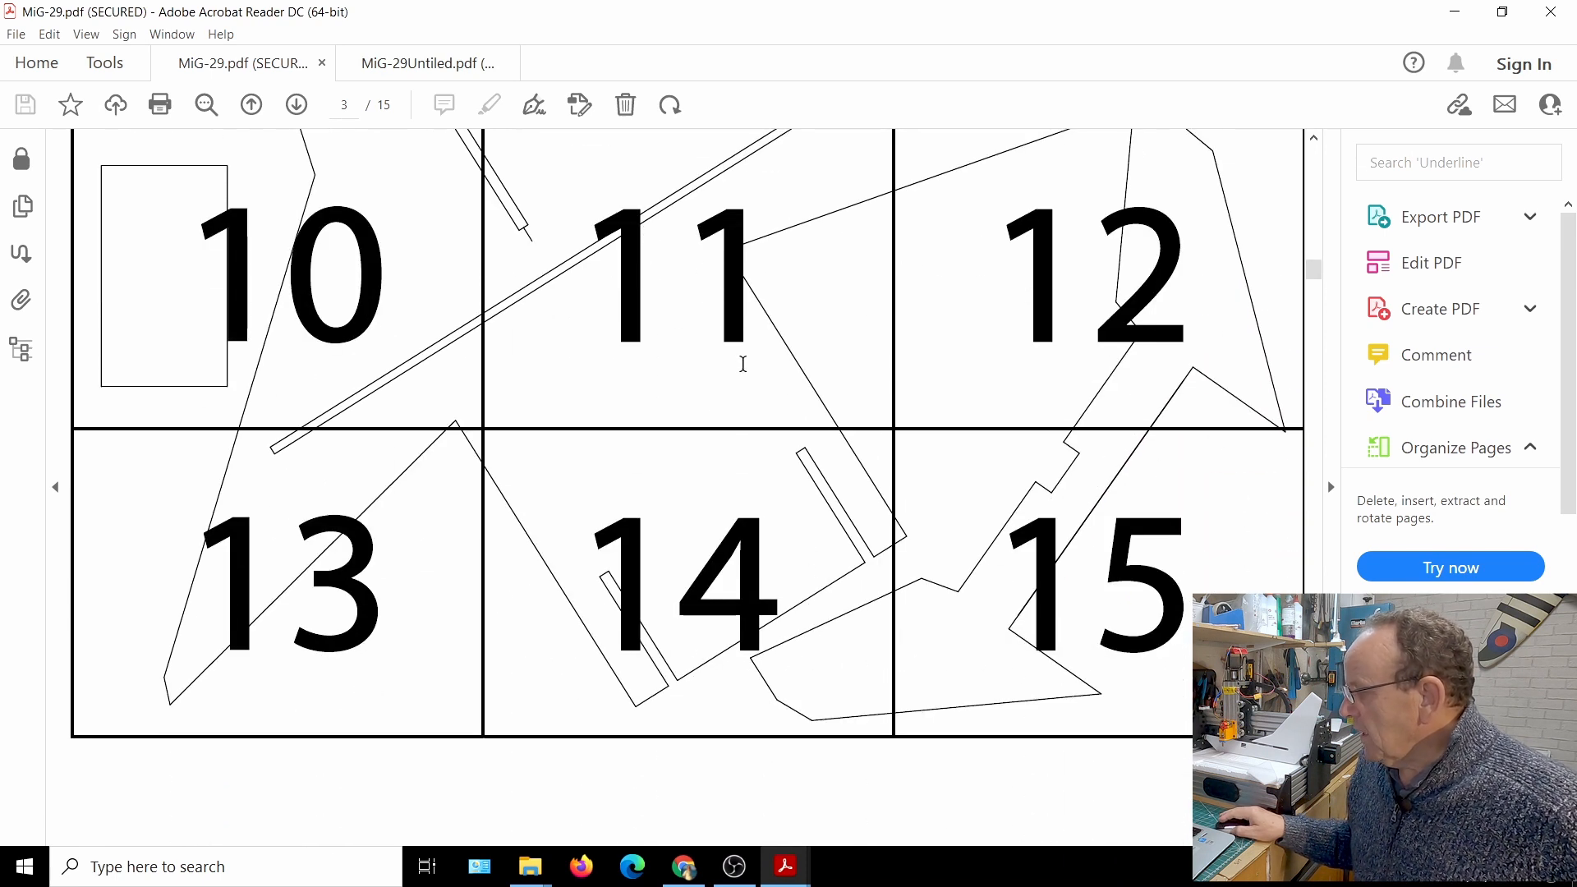
scroll(731, 393, down, 20)
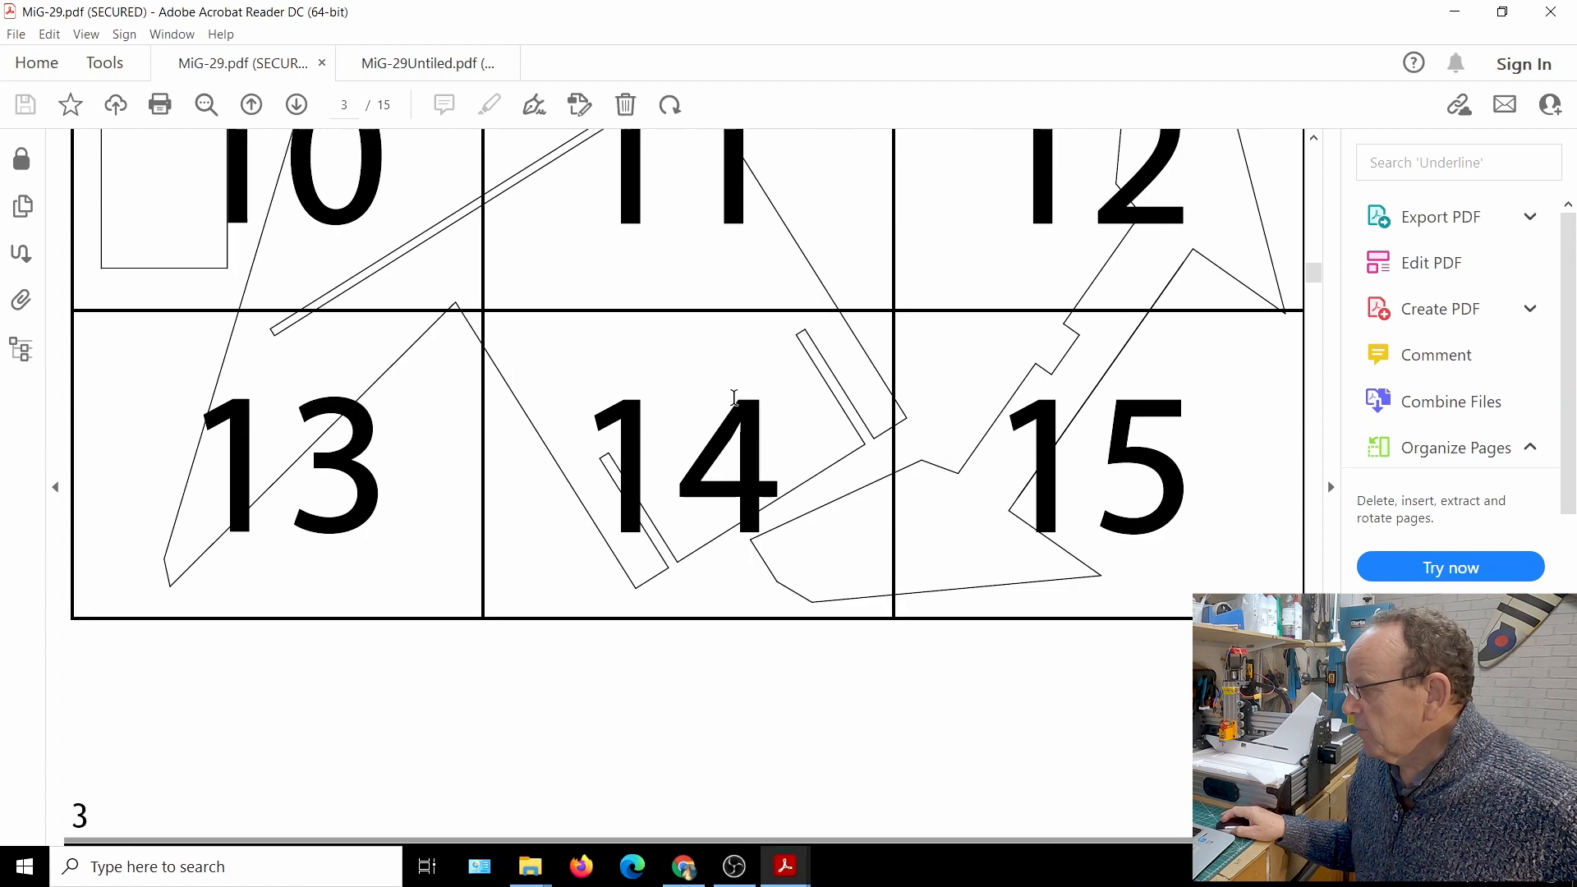
scroll(796, 415, down, 20)
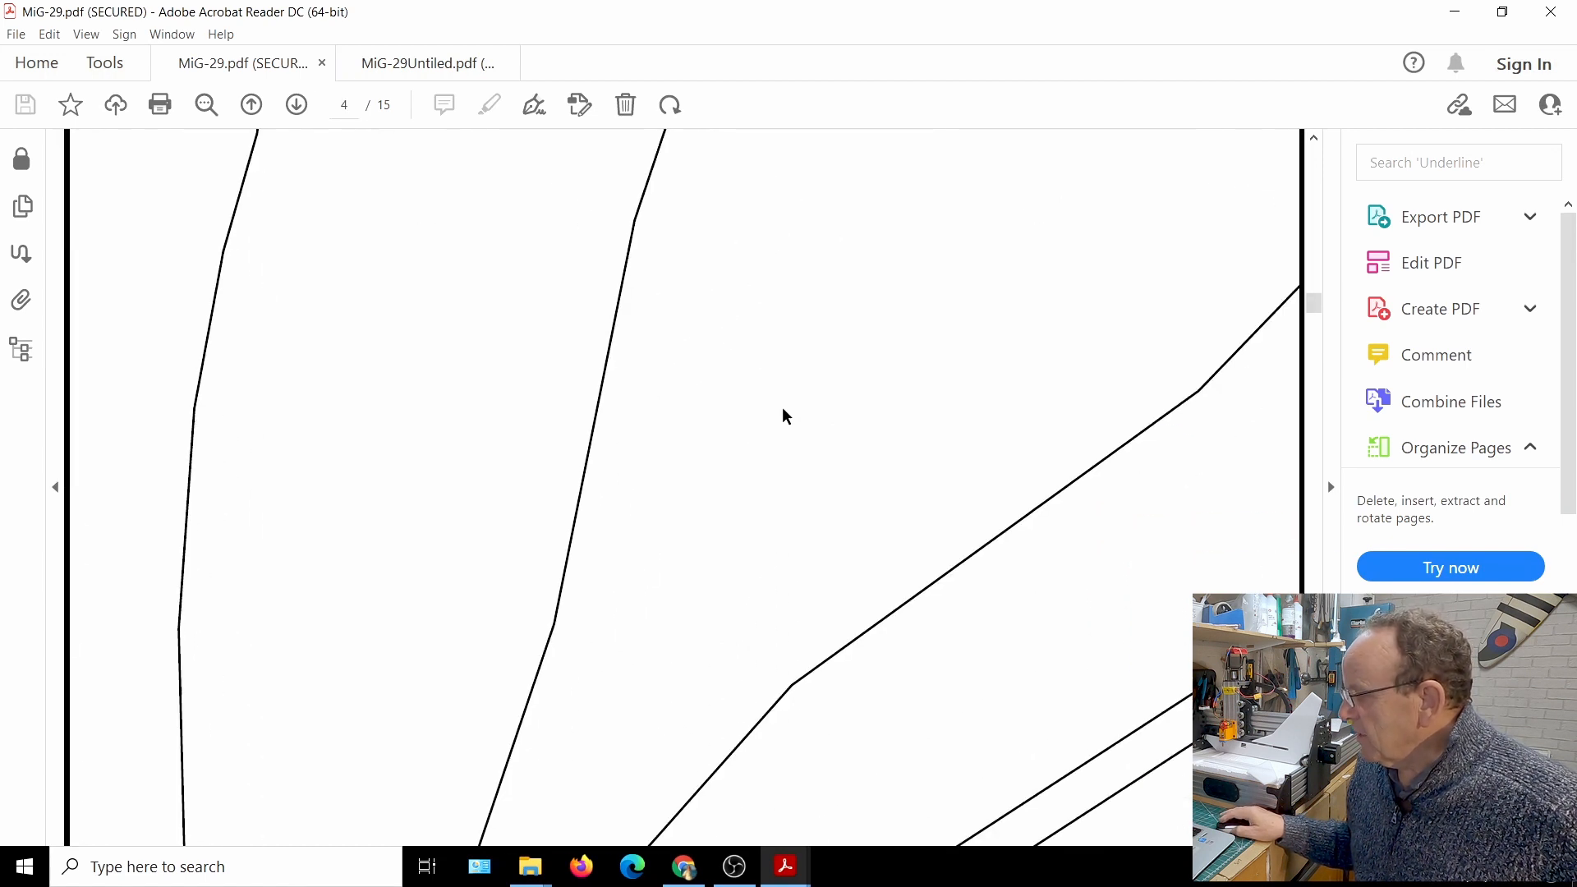
scroll(780, 415, down, 20)
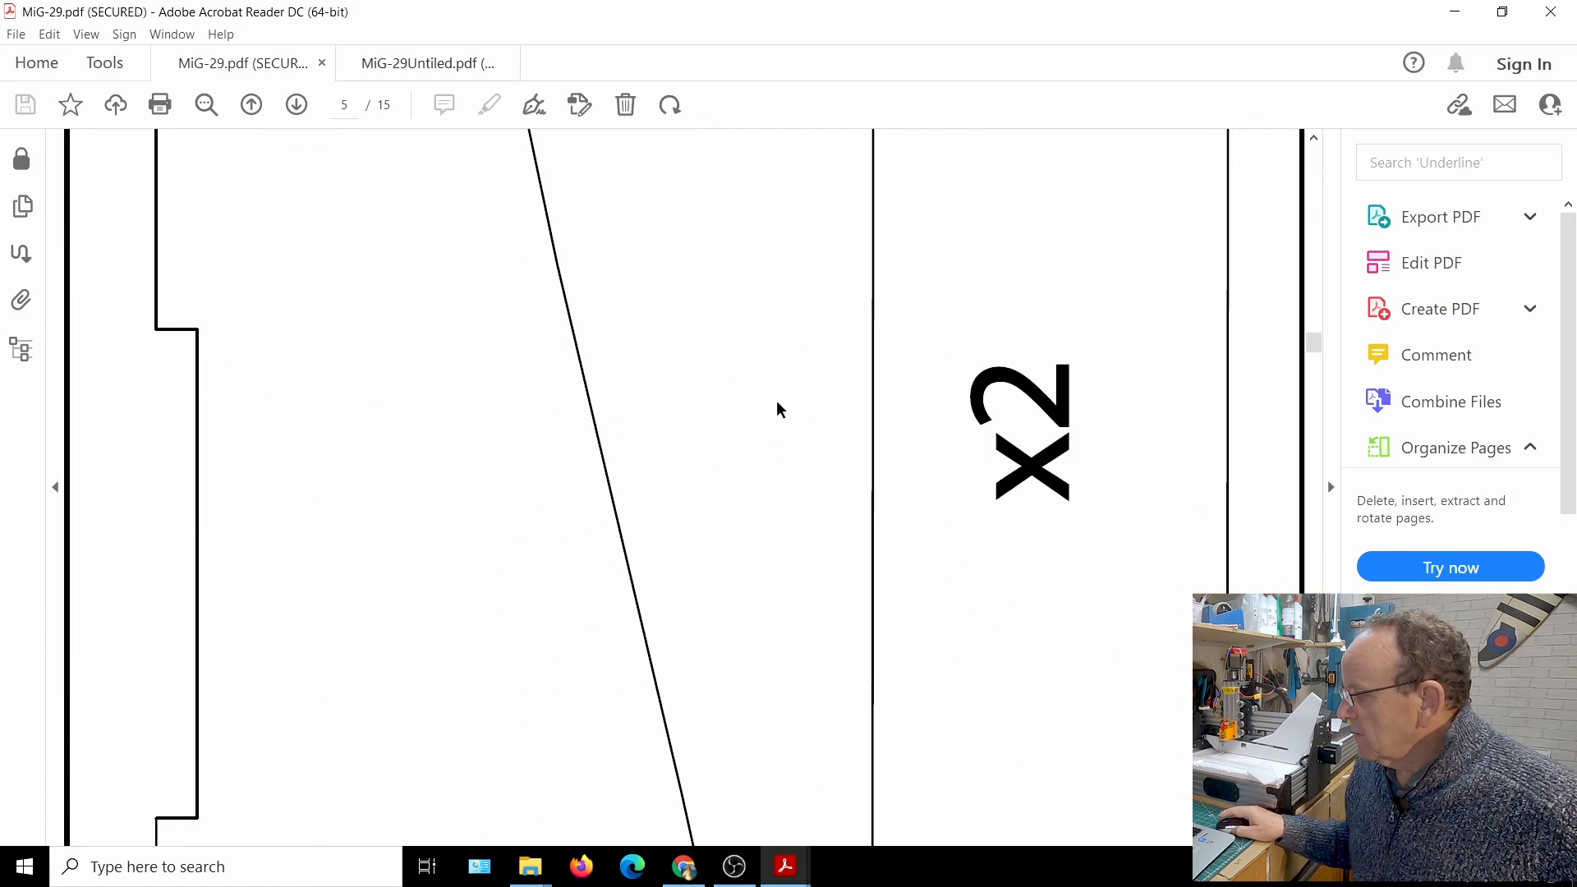
Compare the tiled pages 5 and 6 of the MiG-29 plan with the single-sheet plan in MiG-29Untiled.pdf
scroll(777, 430, down, 3)
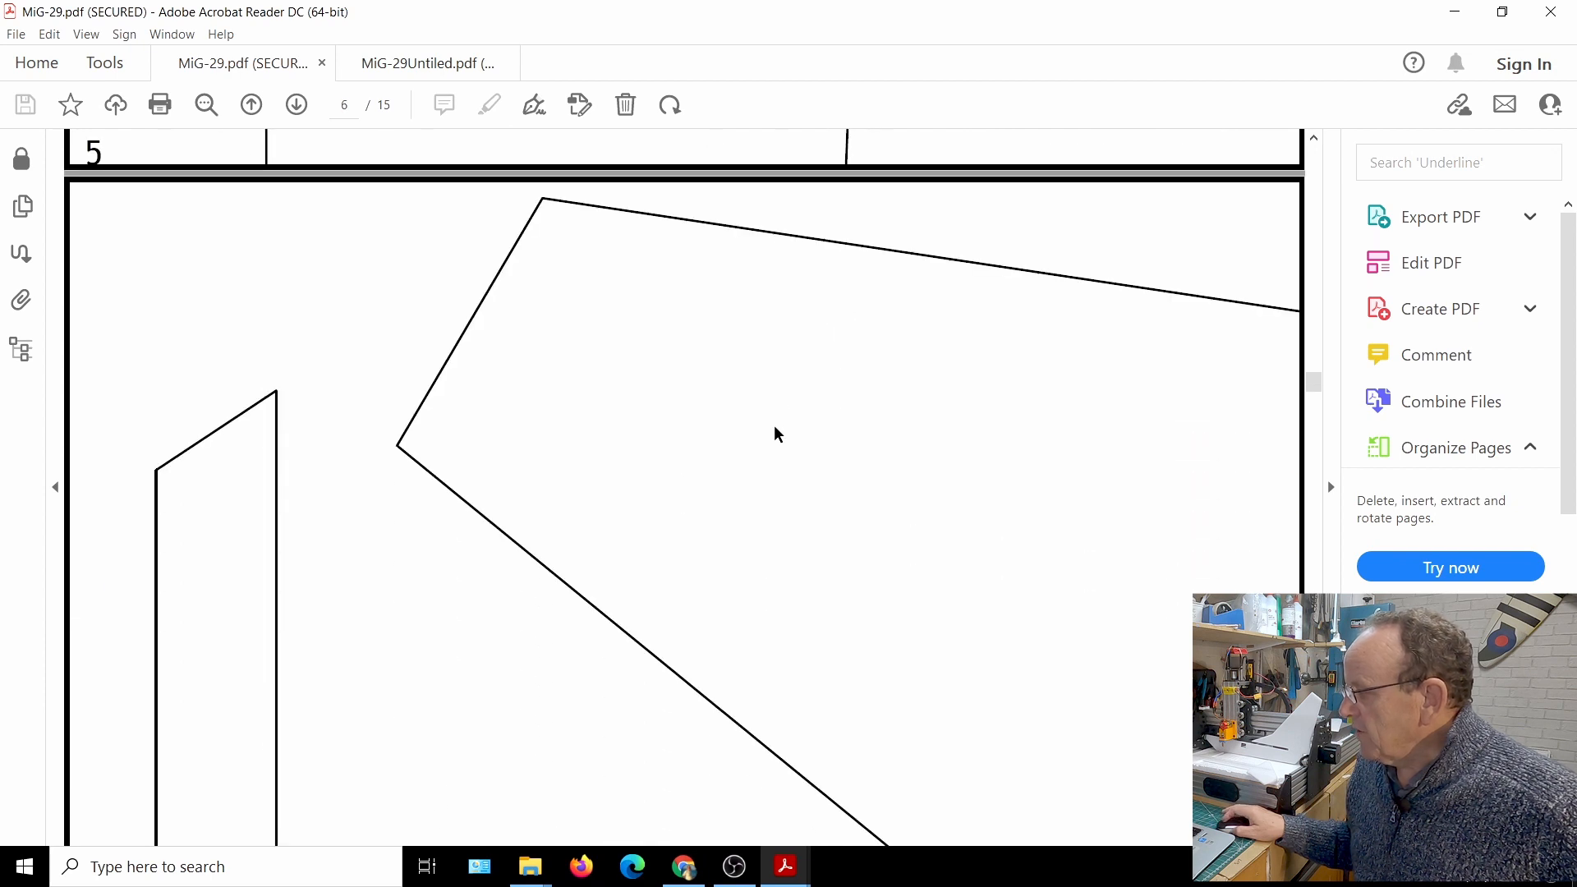
click(428, 66)
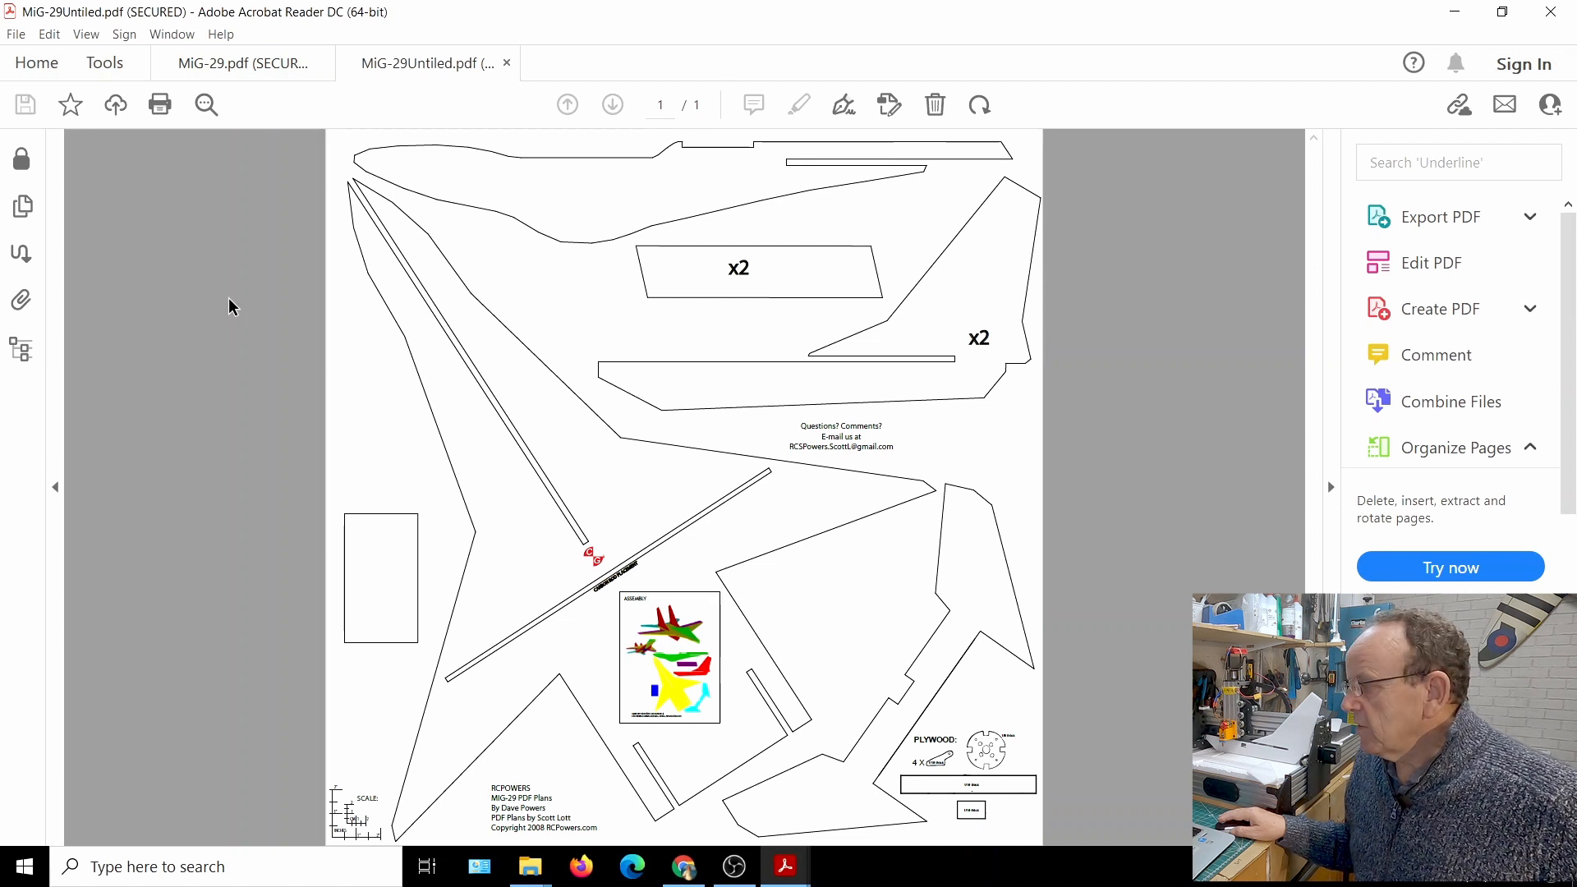
click(241, 71)
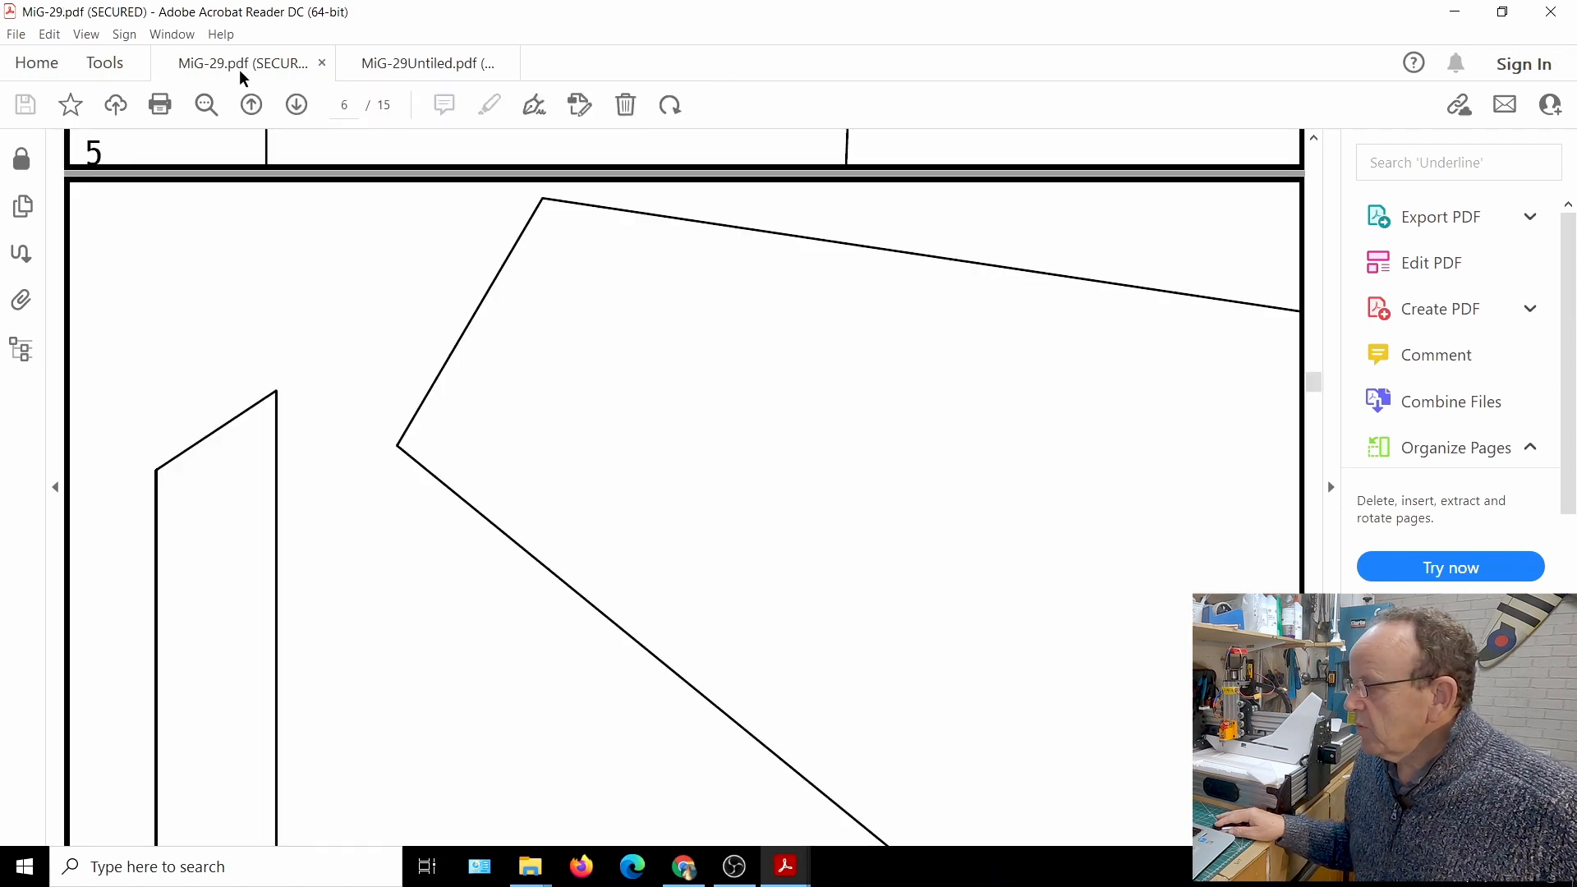
scroll(464, 439, down, 2)
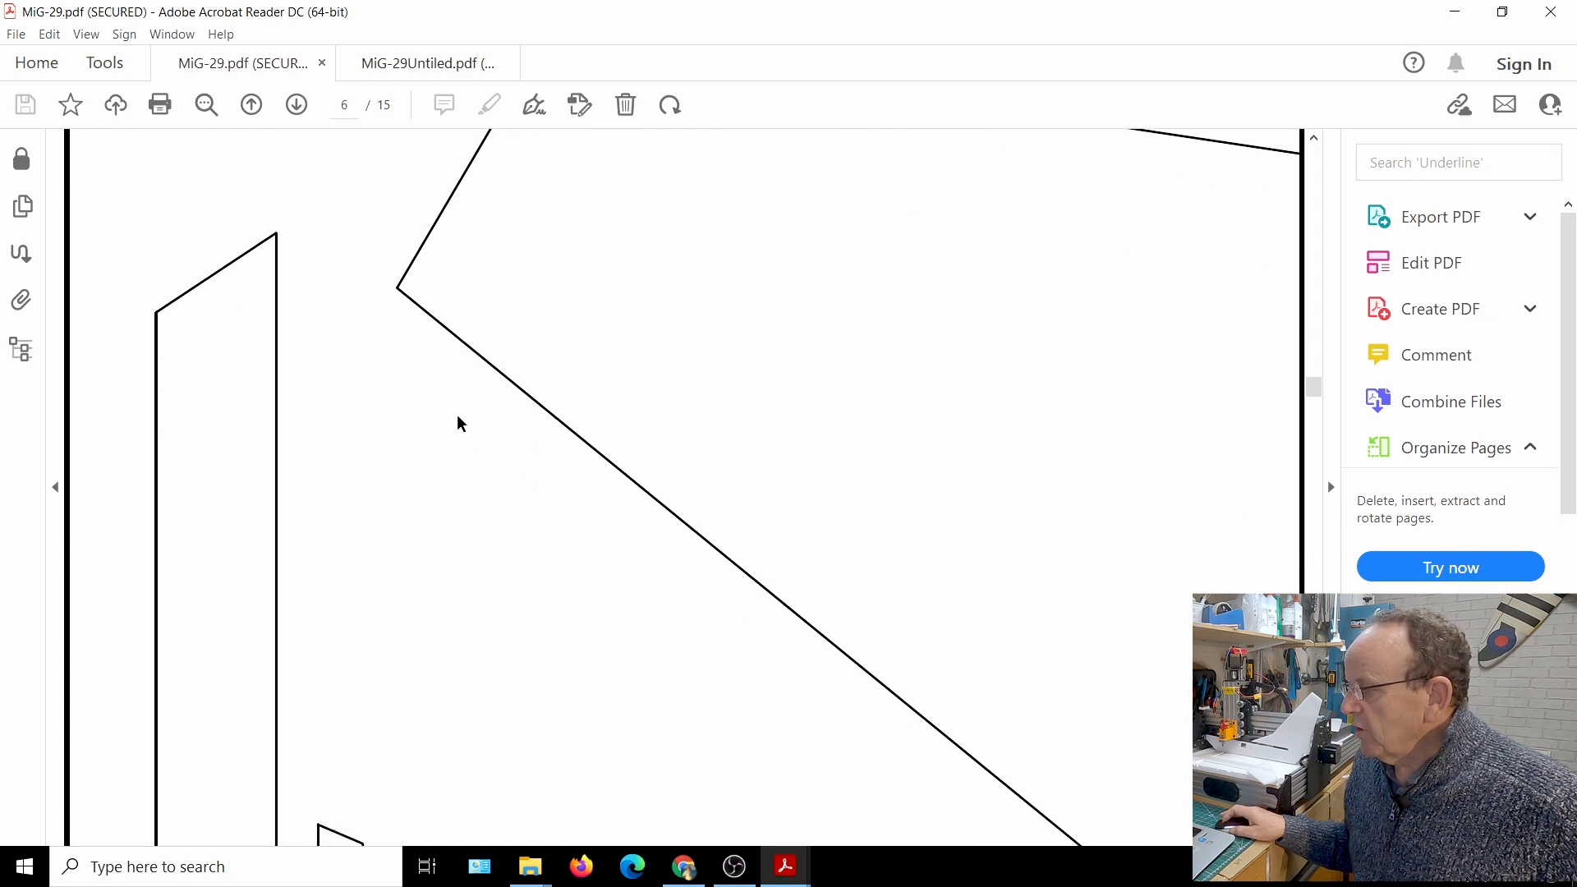
scroll(457, 423, up, 2)
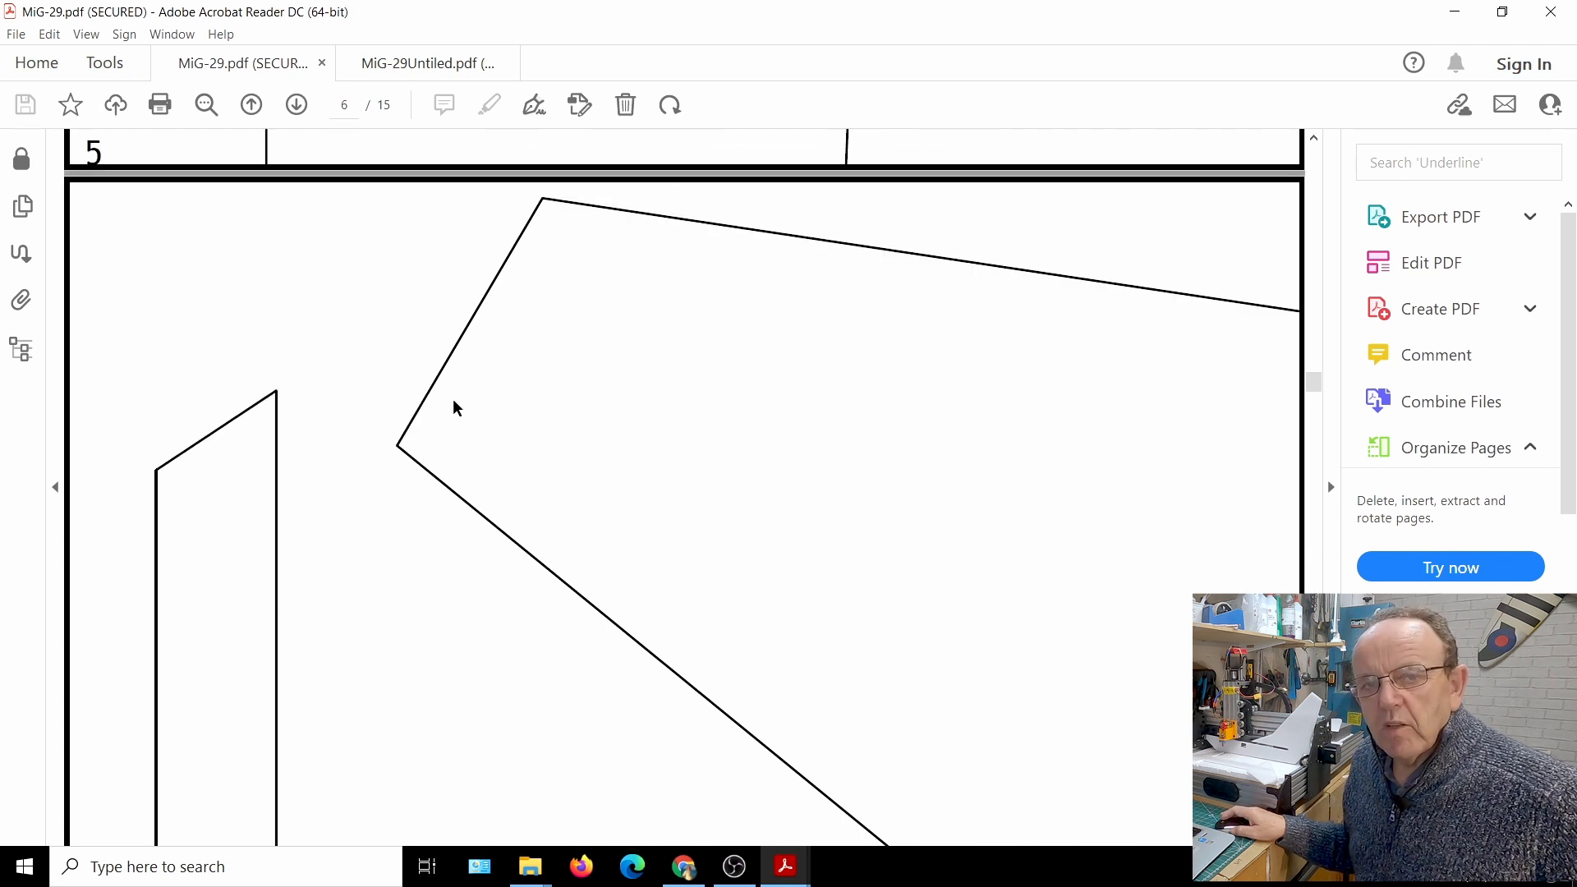
scroll(455, 407, up, 1)
click(419, 64)
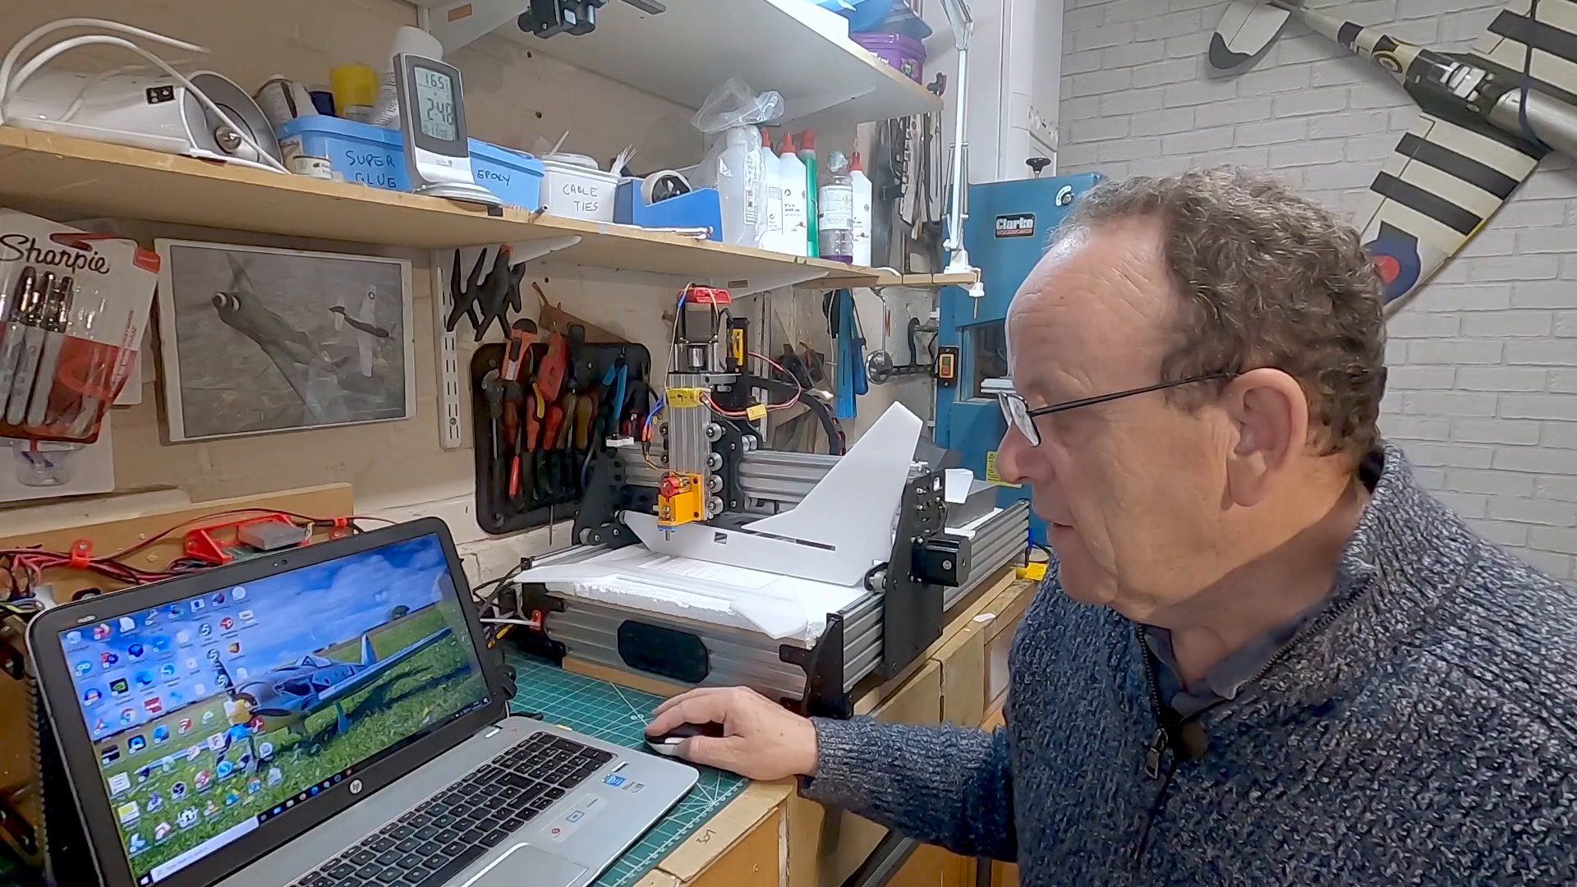
Switch to Inkscape and open MiG-29Untiled.pdf from the MIG-29 folder, filtering for Portable Document Format files and using the internal import
click(194, 856)
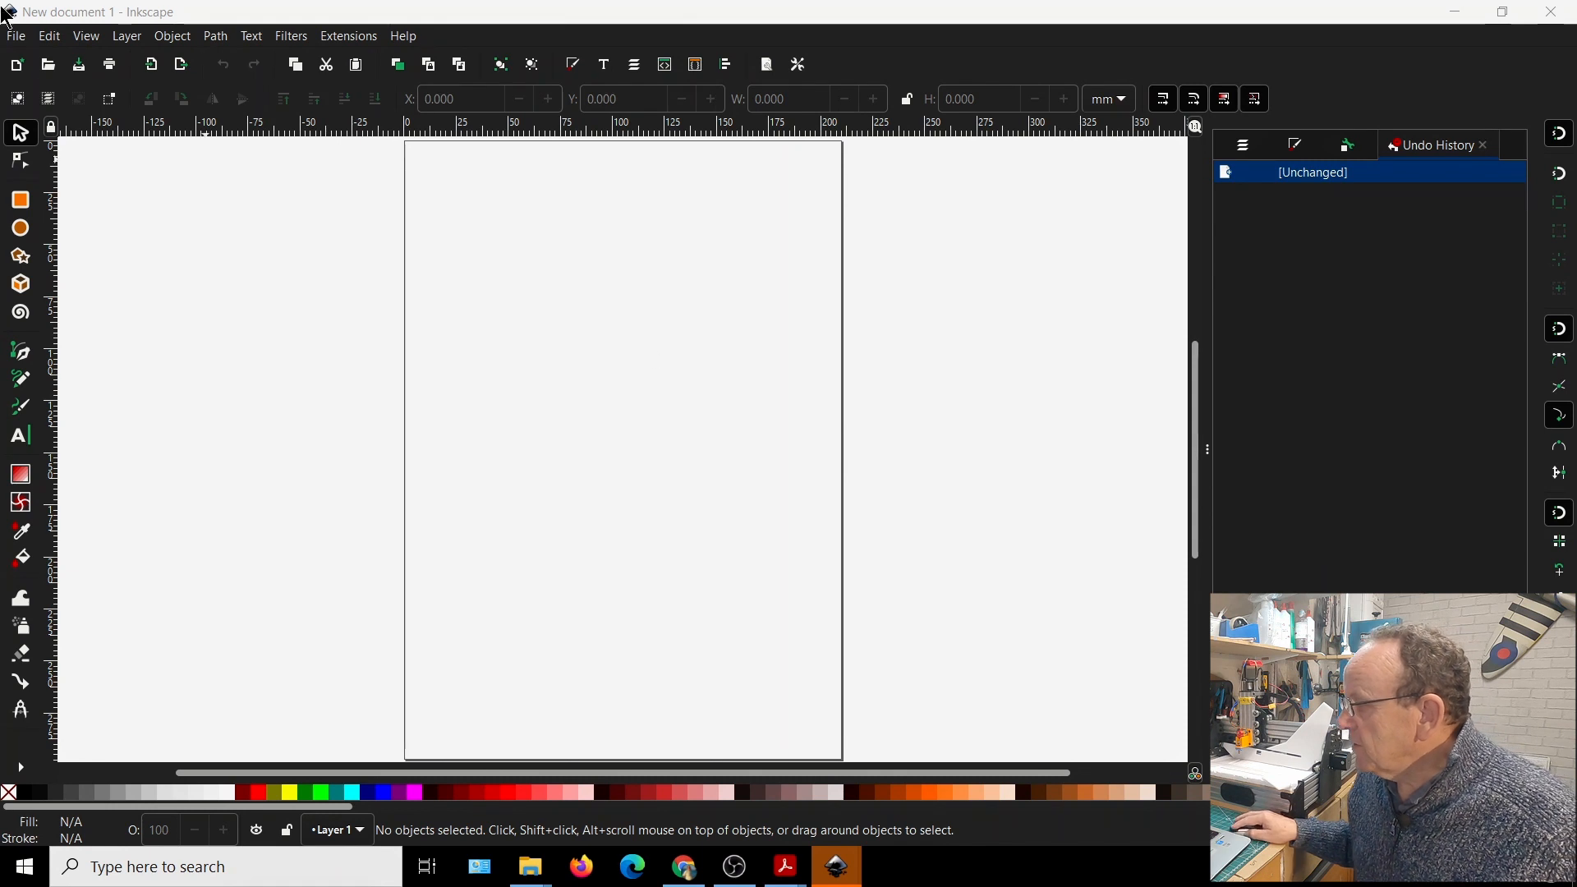
click(17, 37)
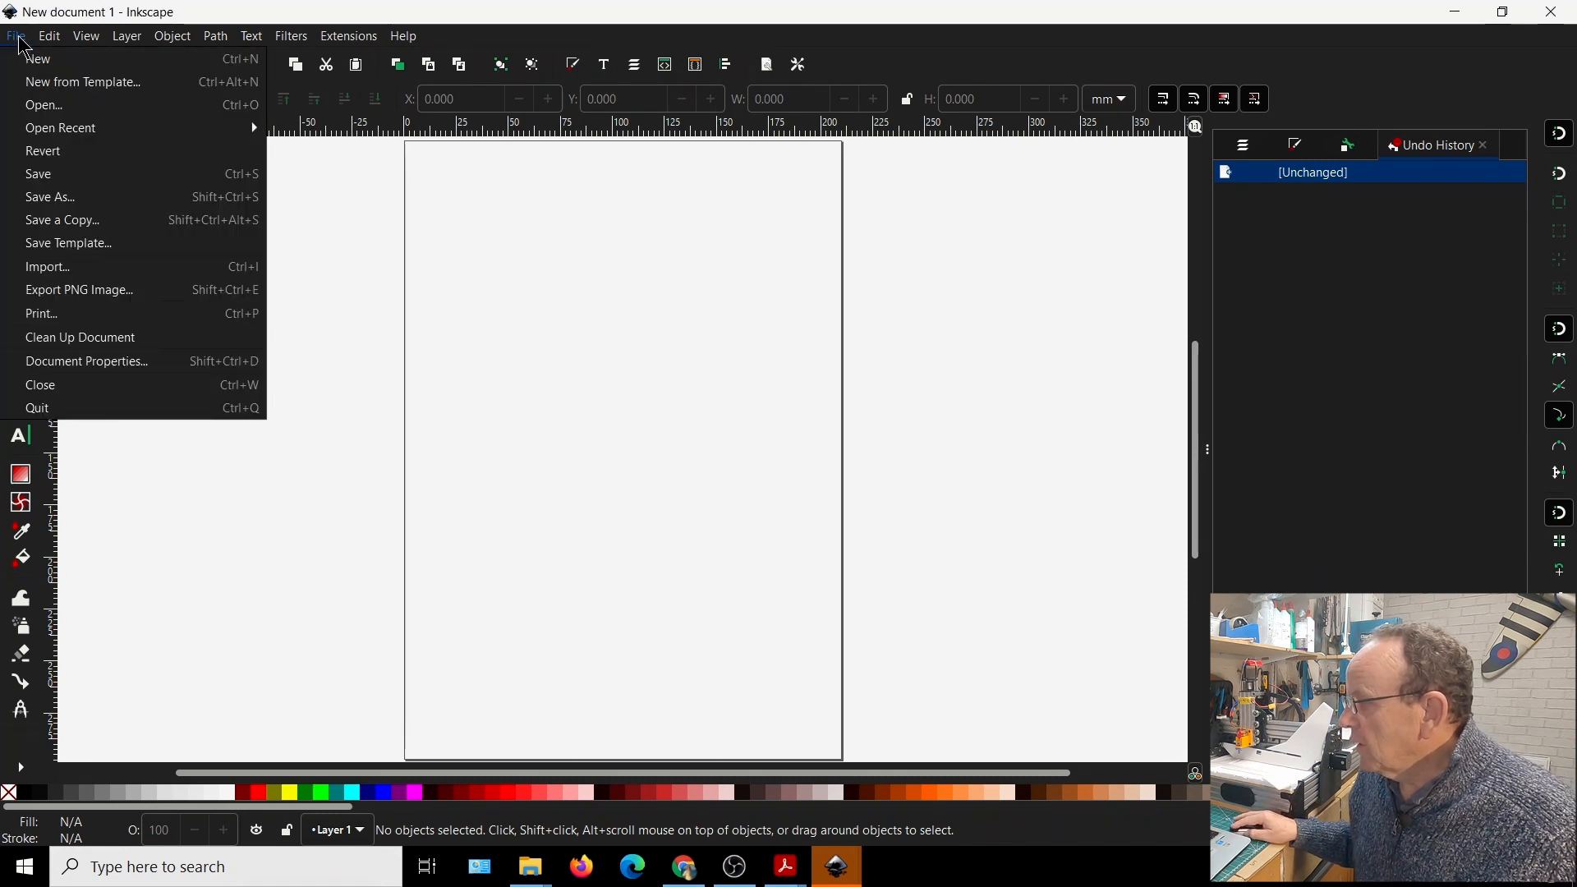
click(51, 108)
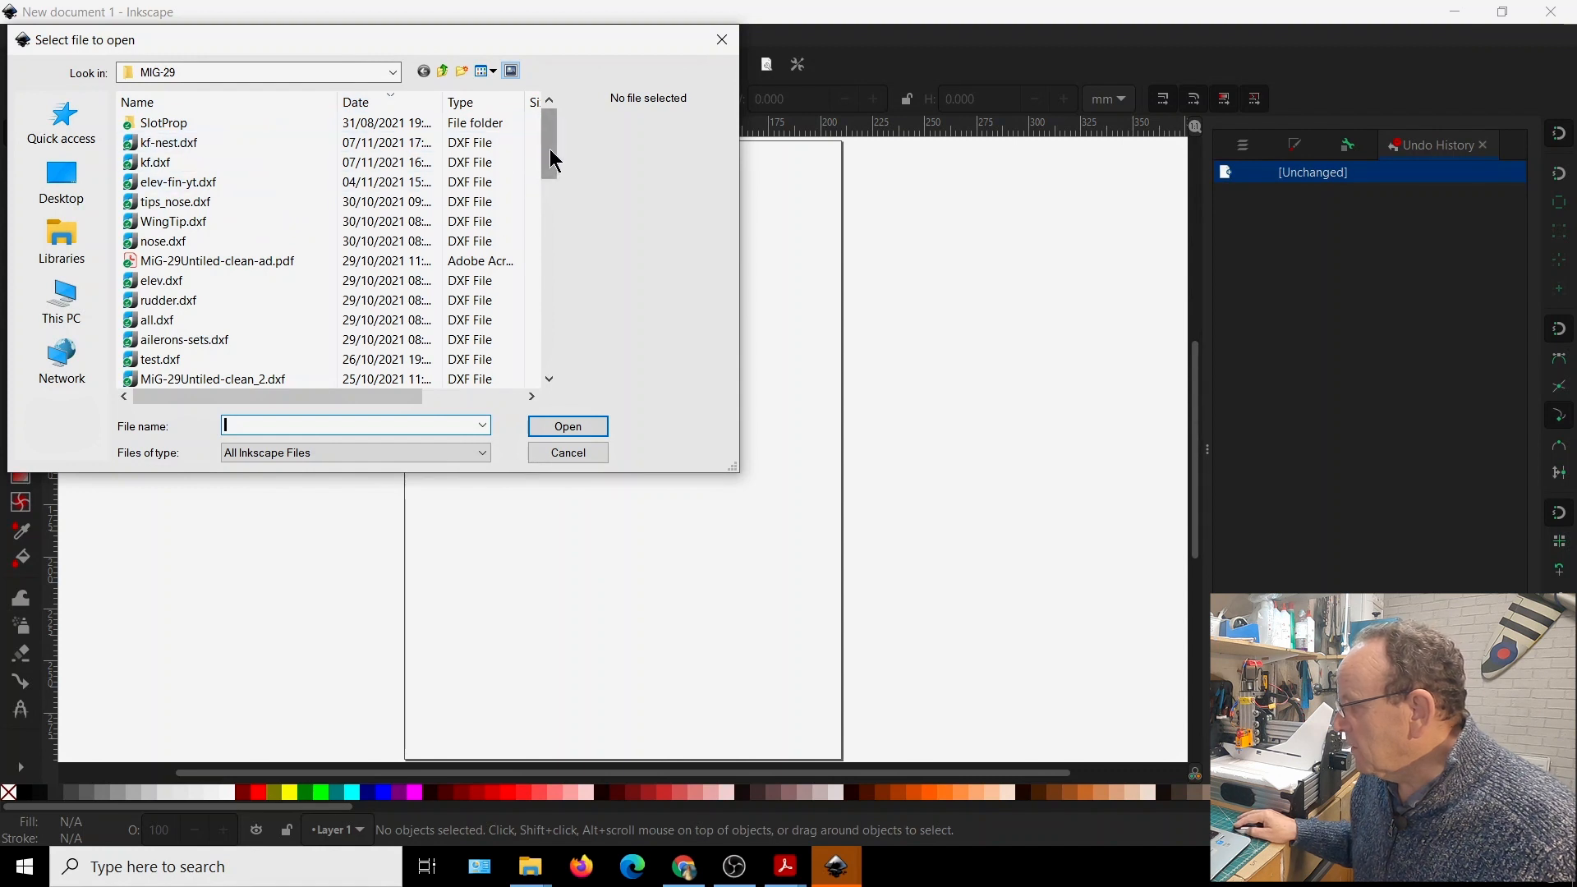
click(483, 456)
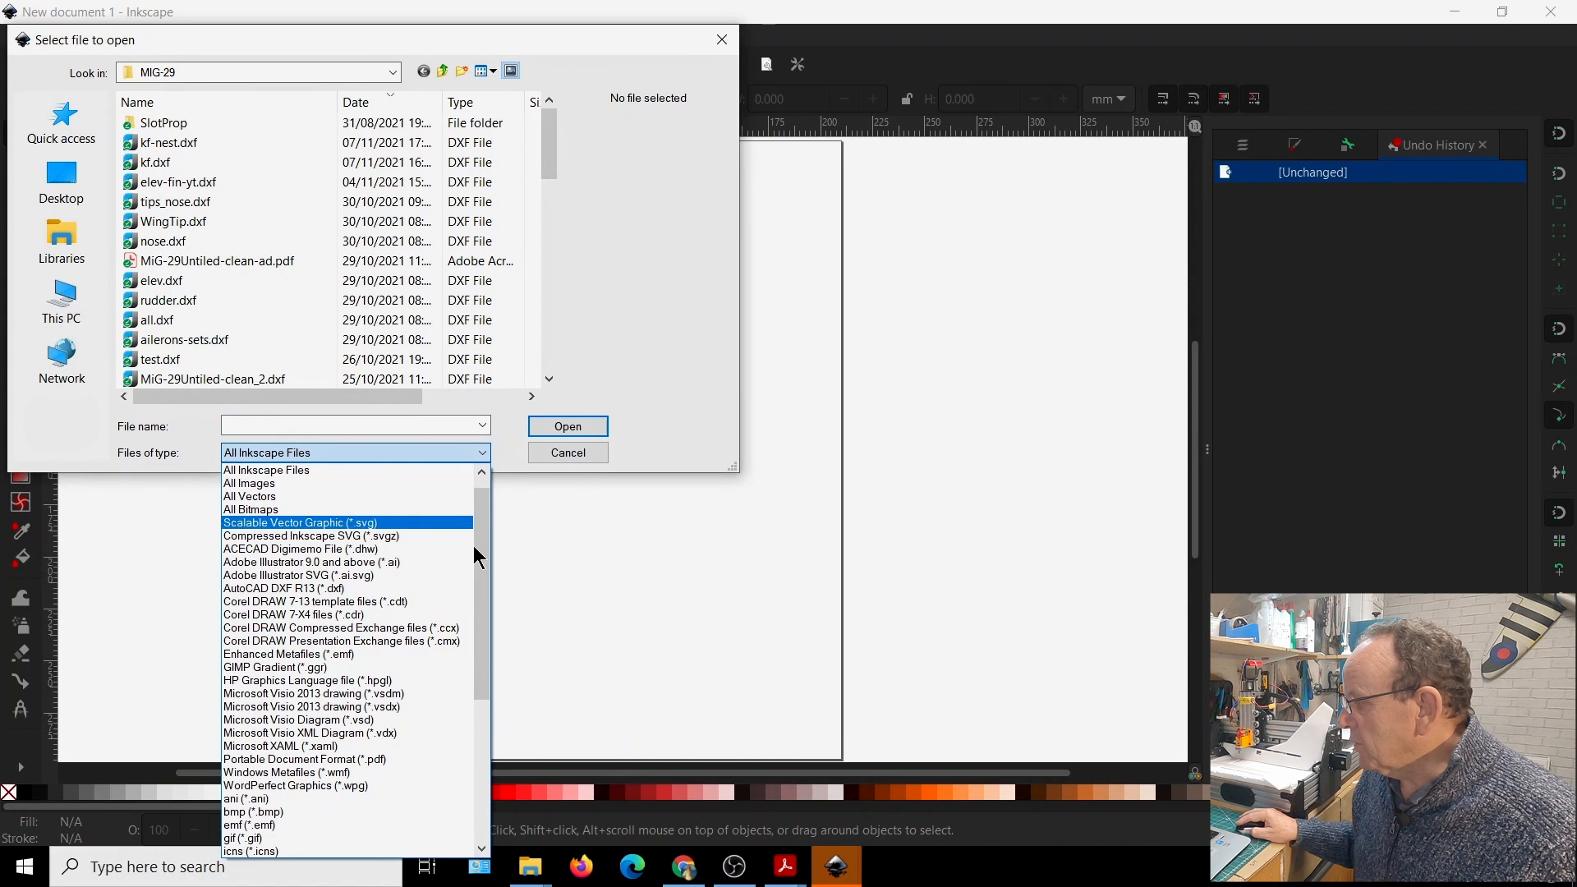
drag(483, 590, 485, 693)
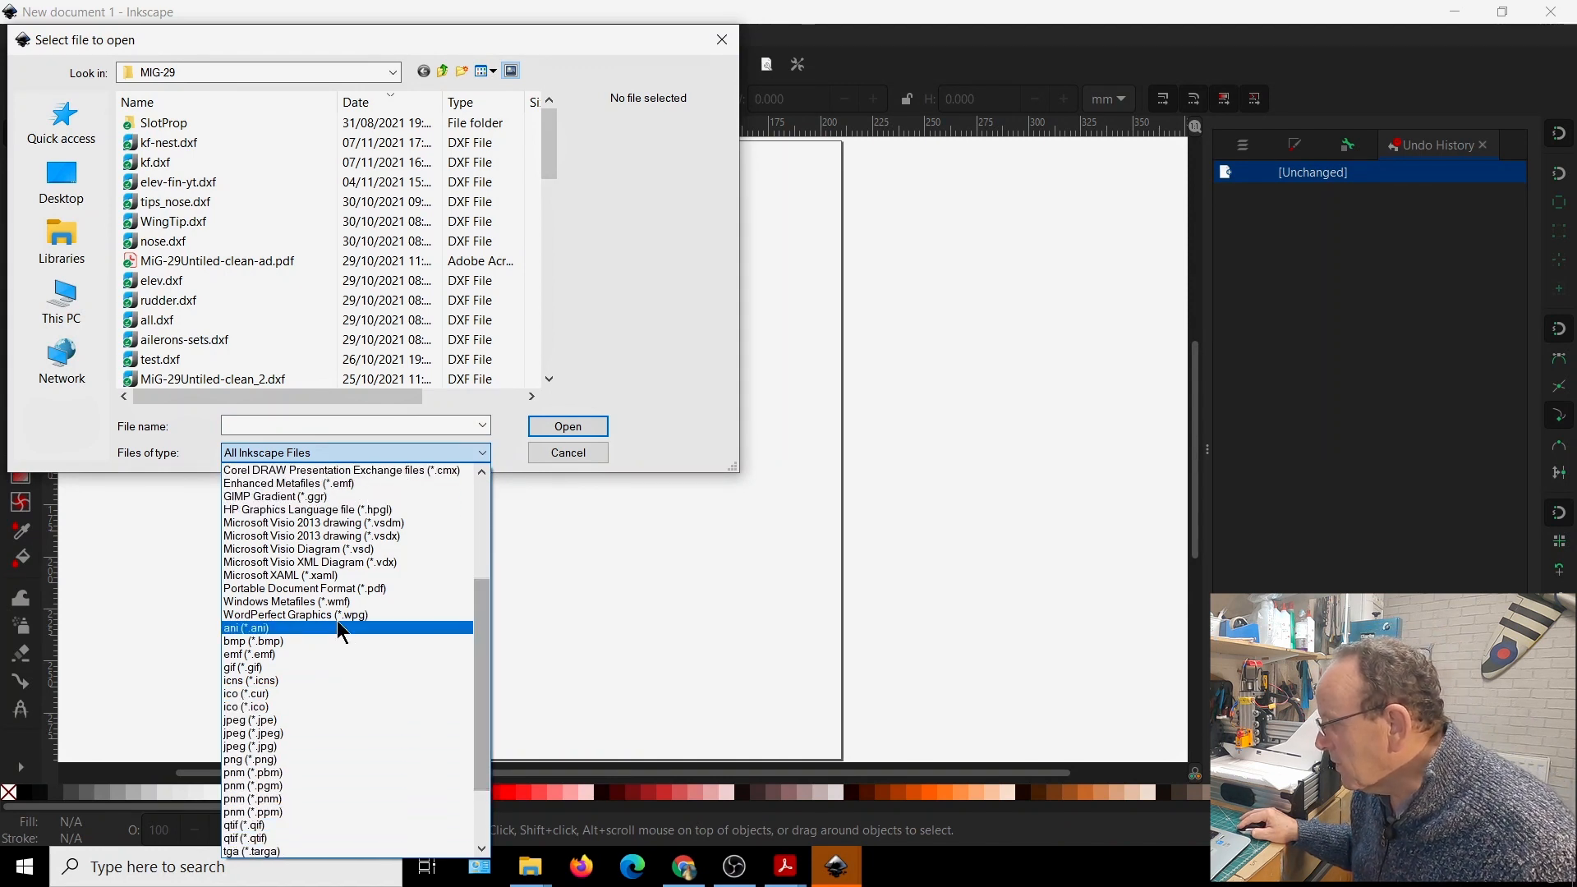
click(322, 586)
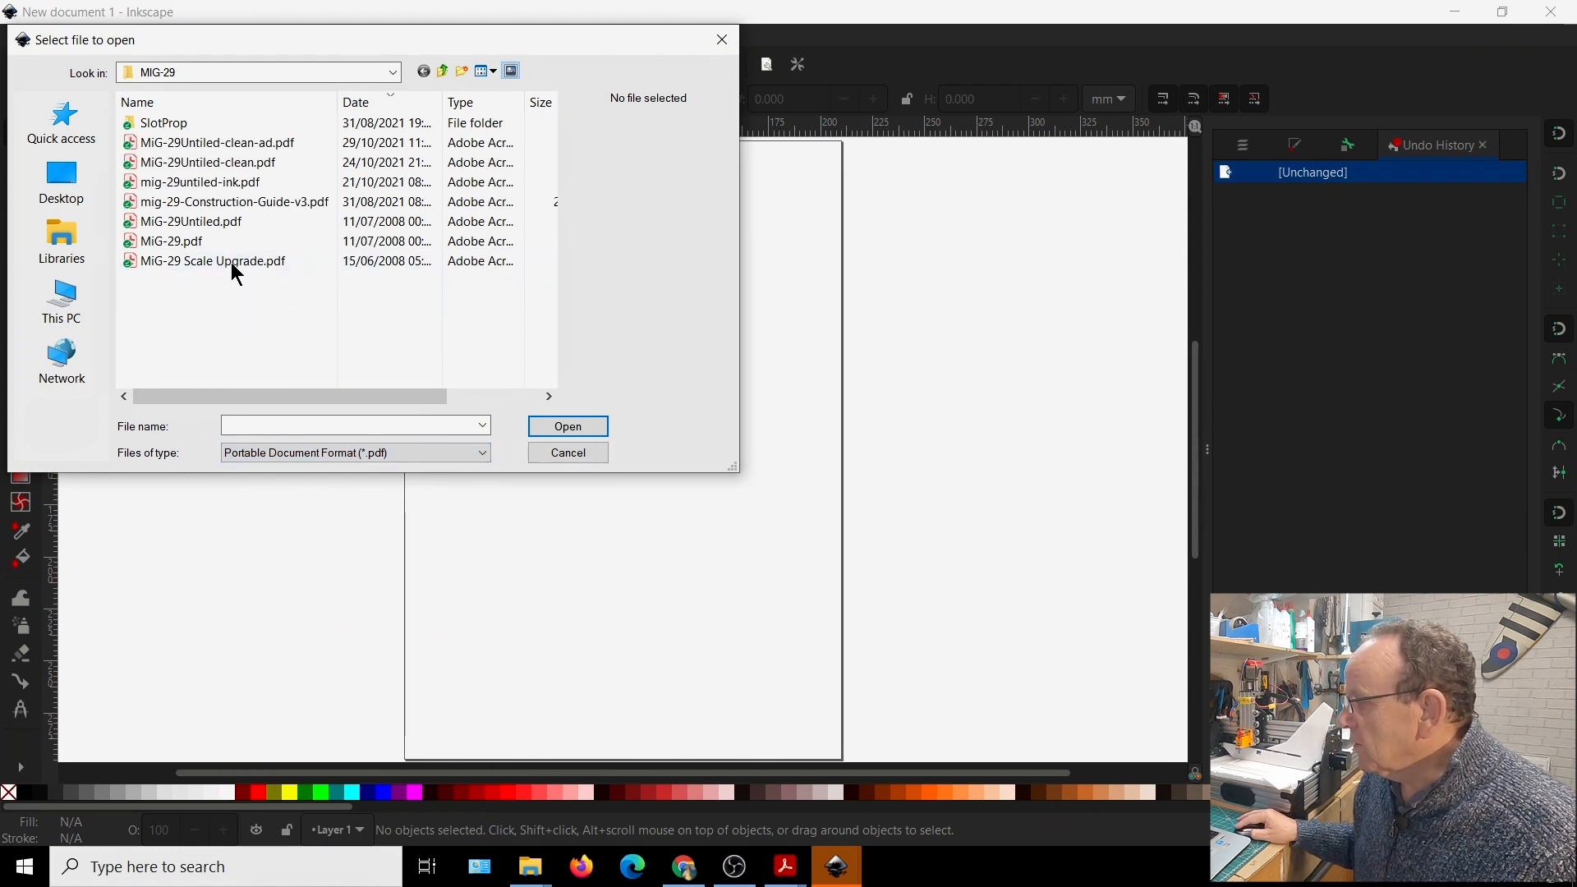
click(172, 231)
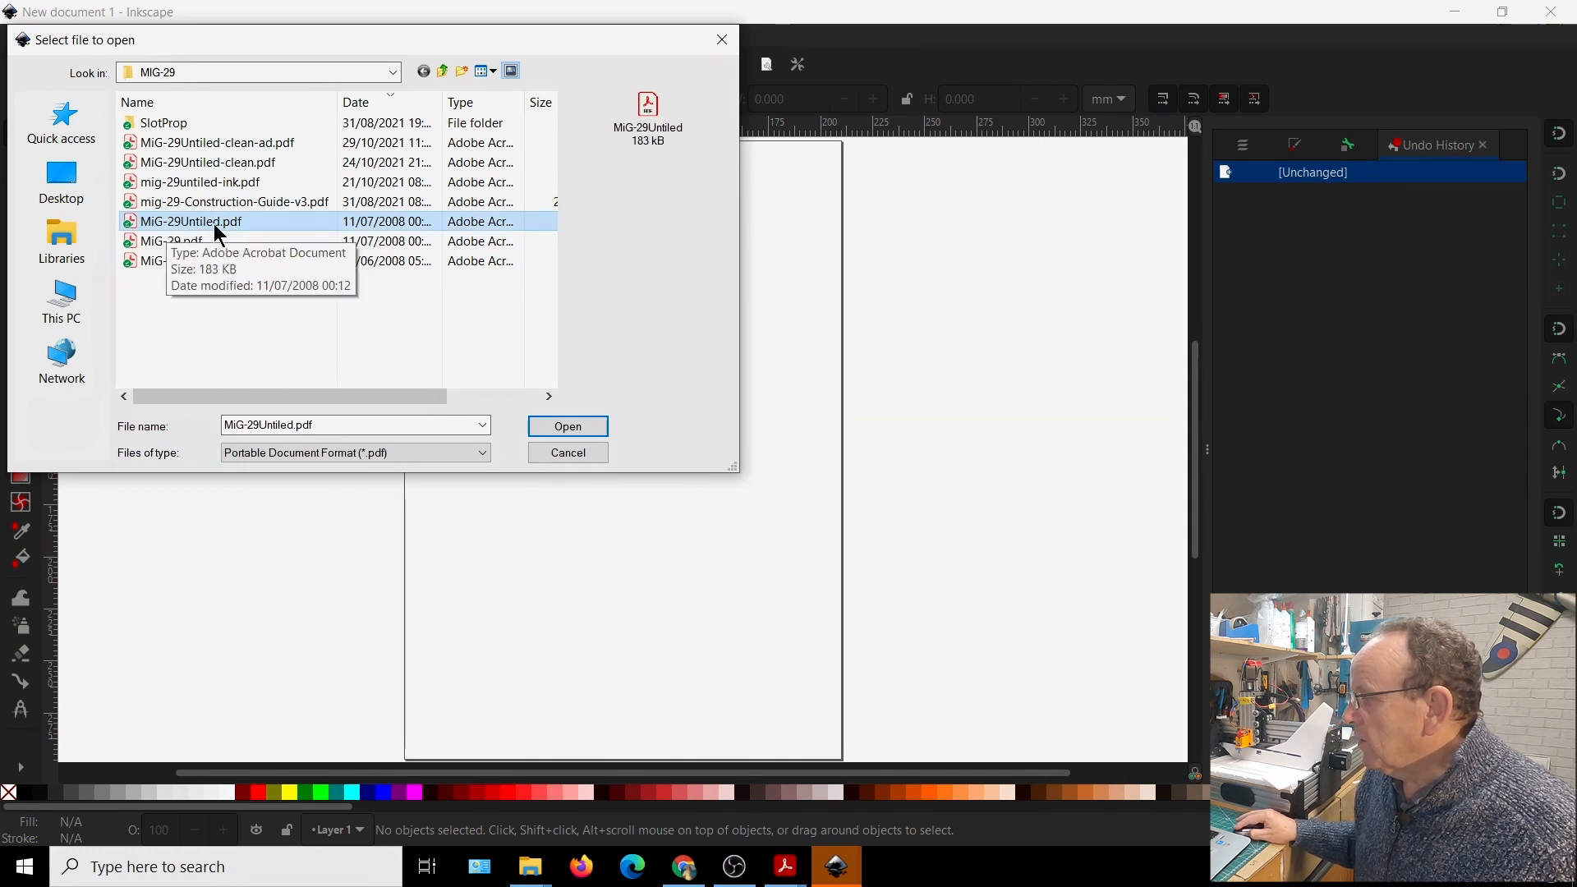
click(568, 427)
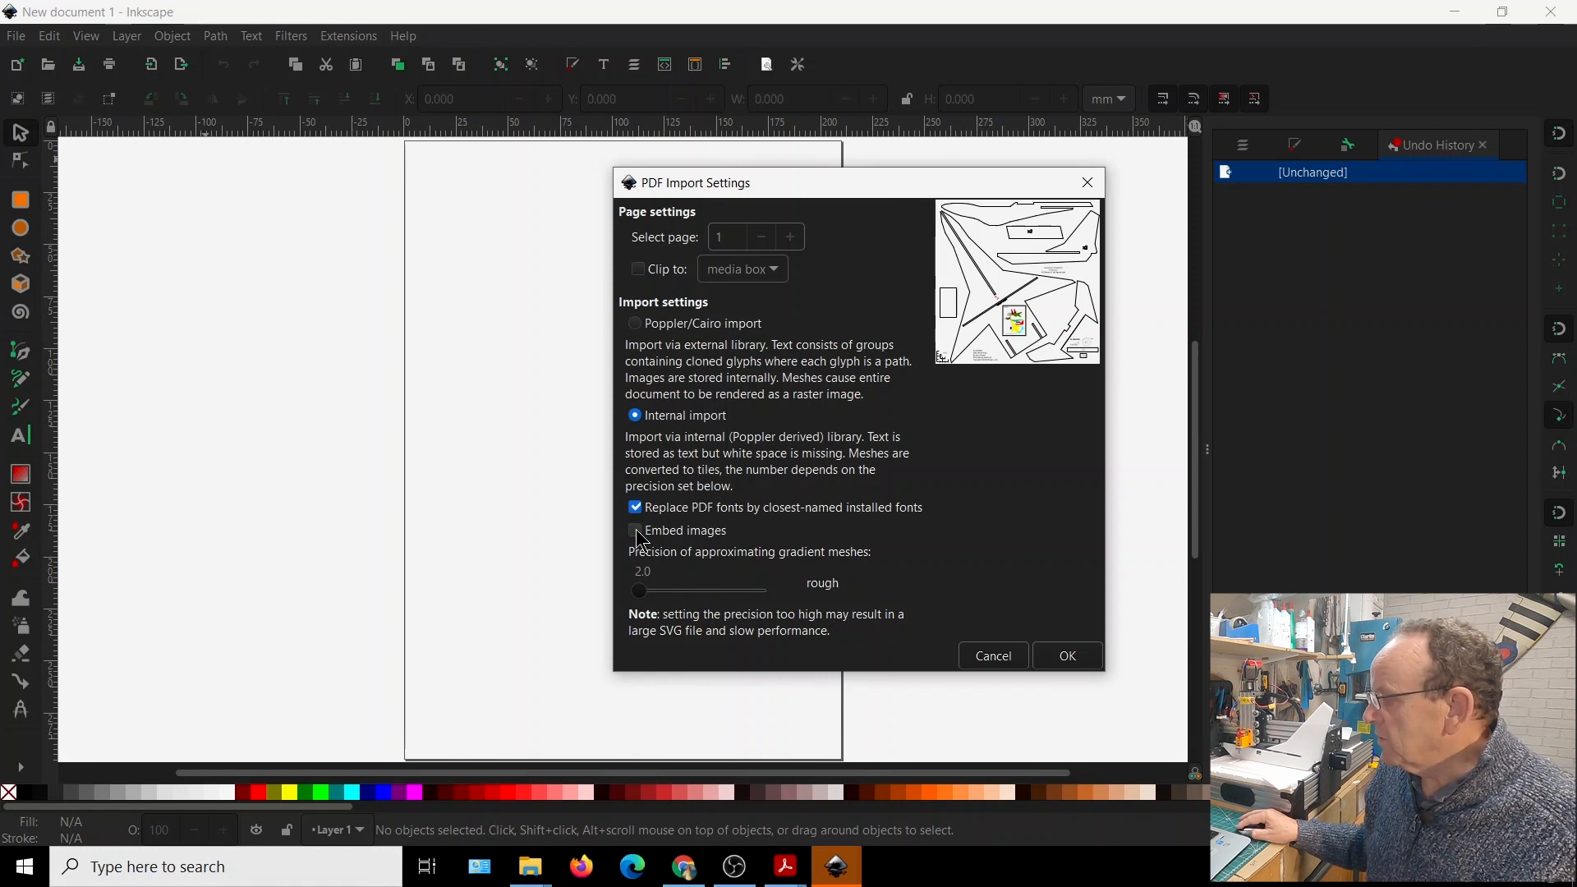
click(1081, 658)
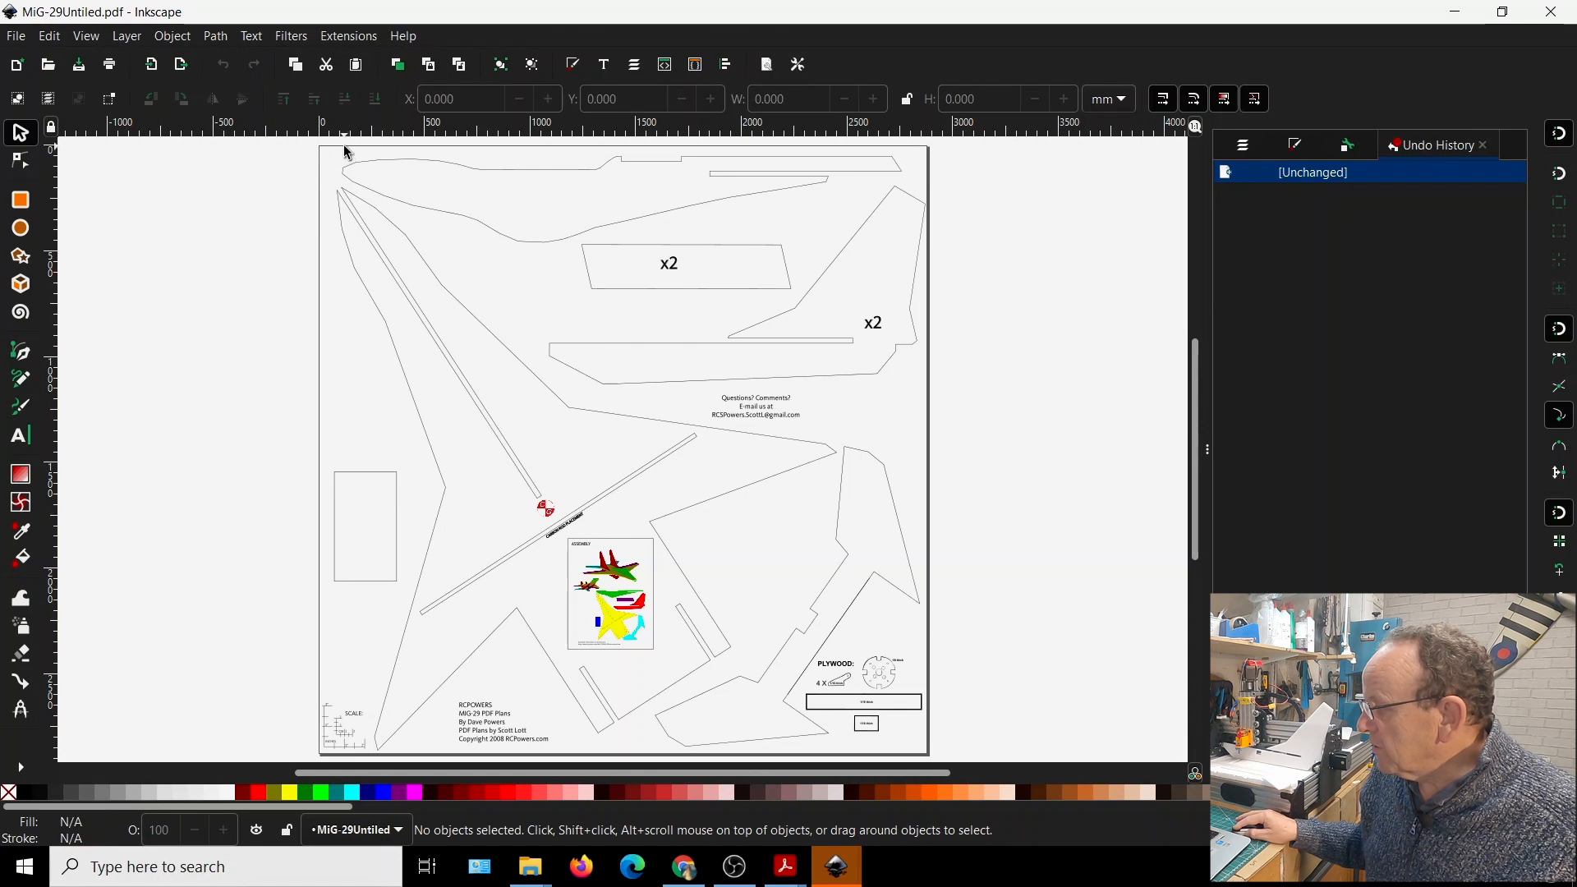
Select one outline segment near the nose, then all objects, to check how the imported plan is grouped, and clear the selection
click(413, 206)
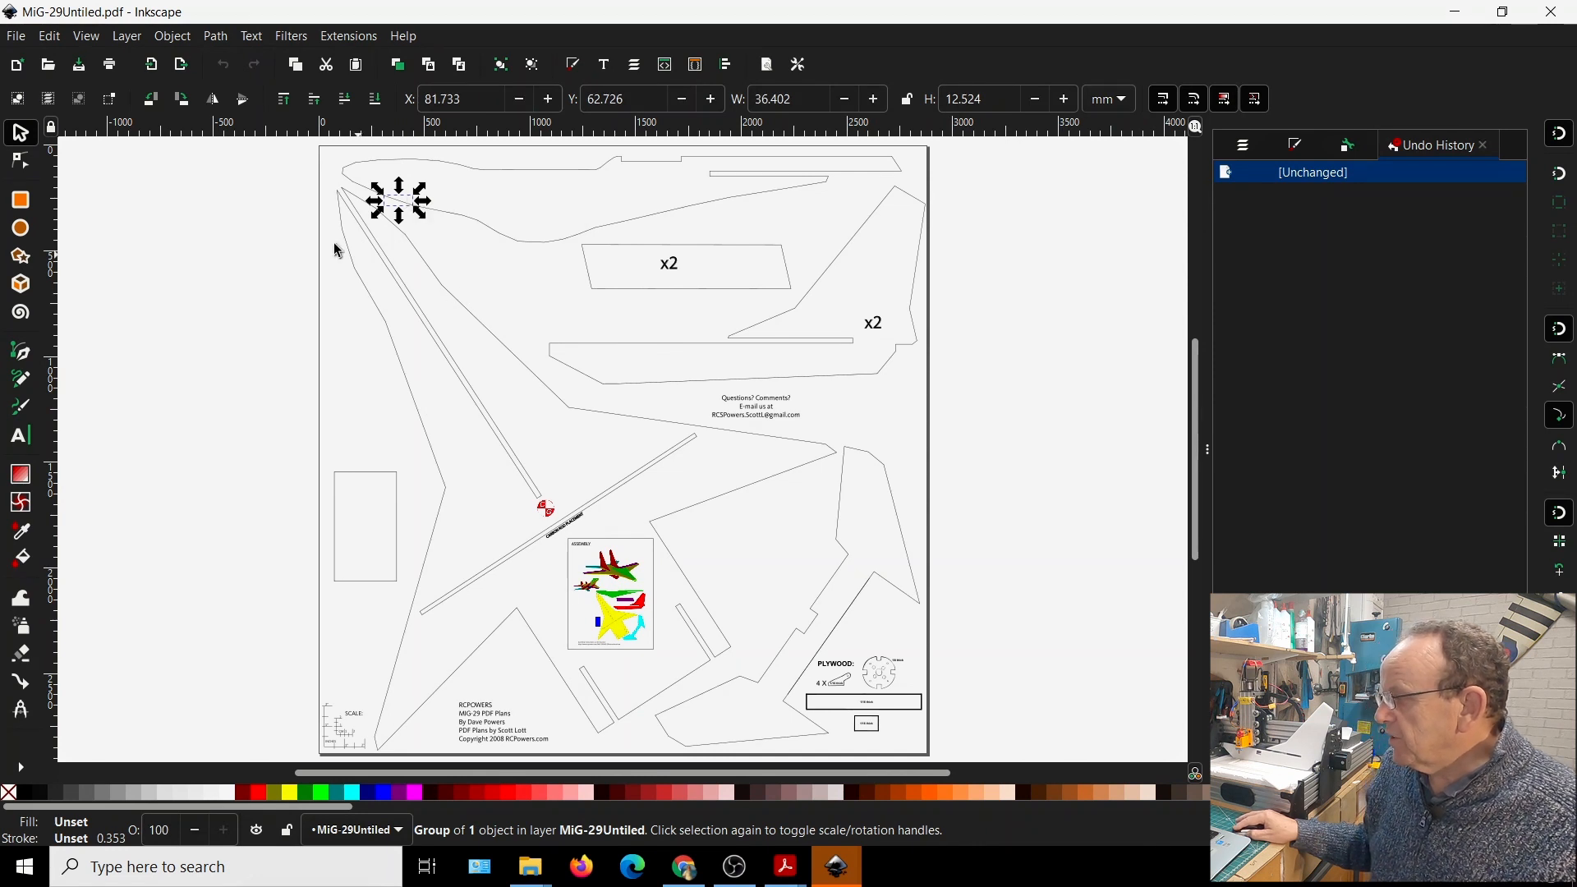
click(278, 236)
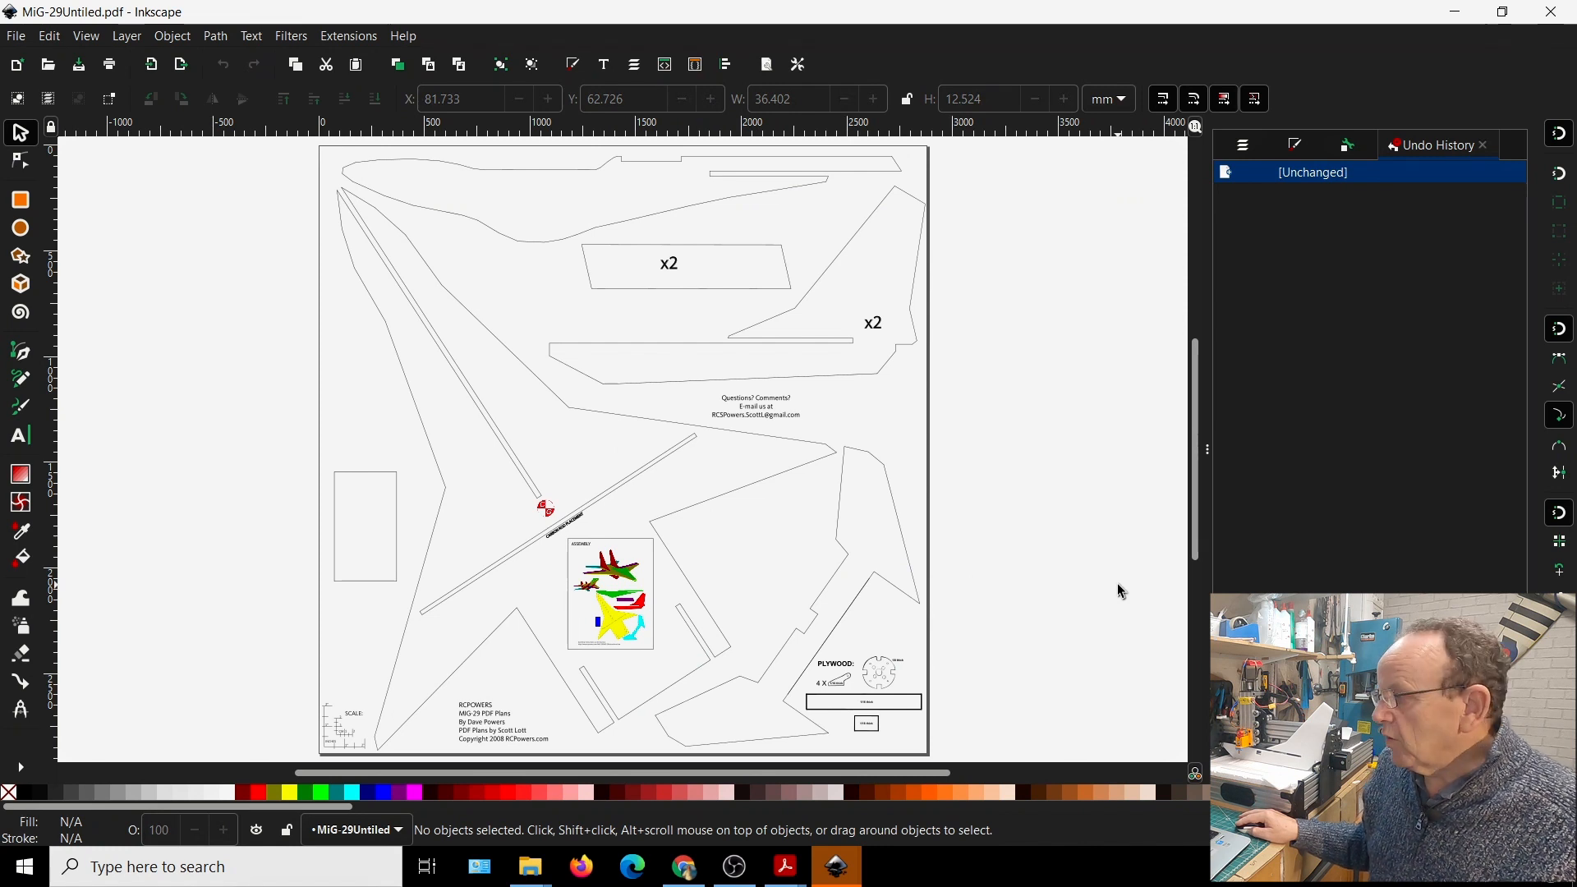
click(49, 37)
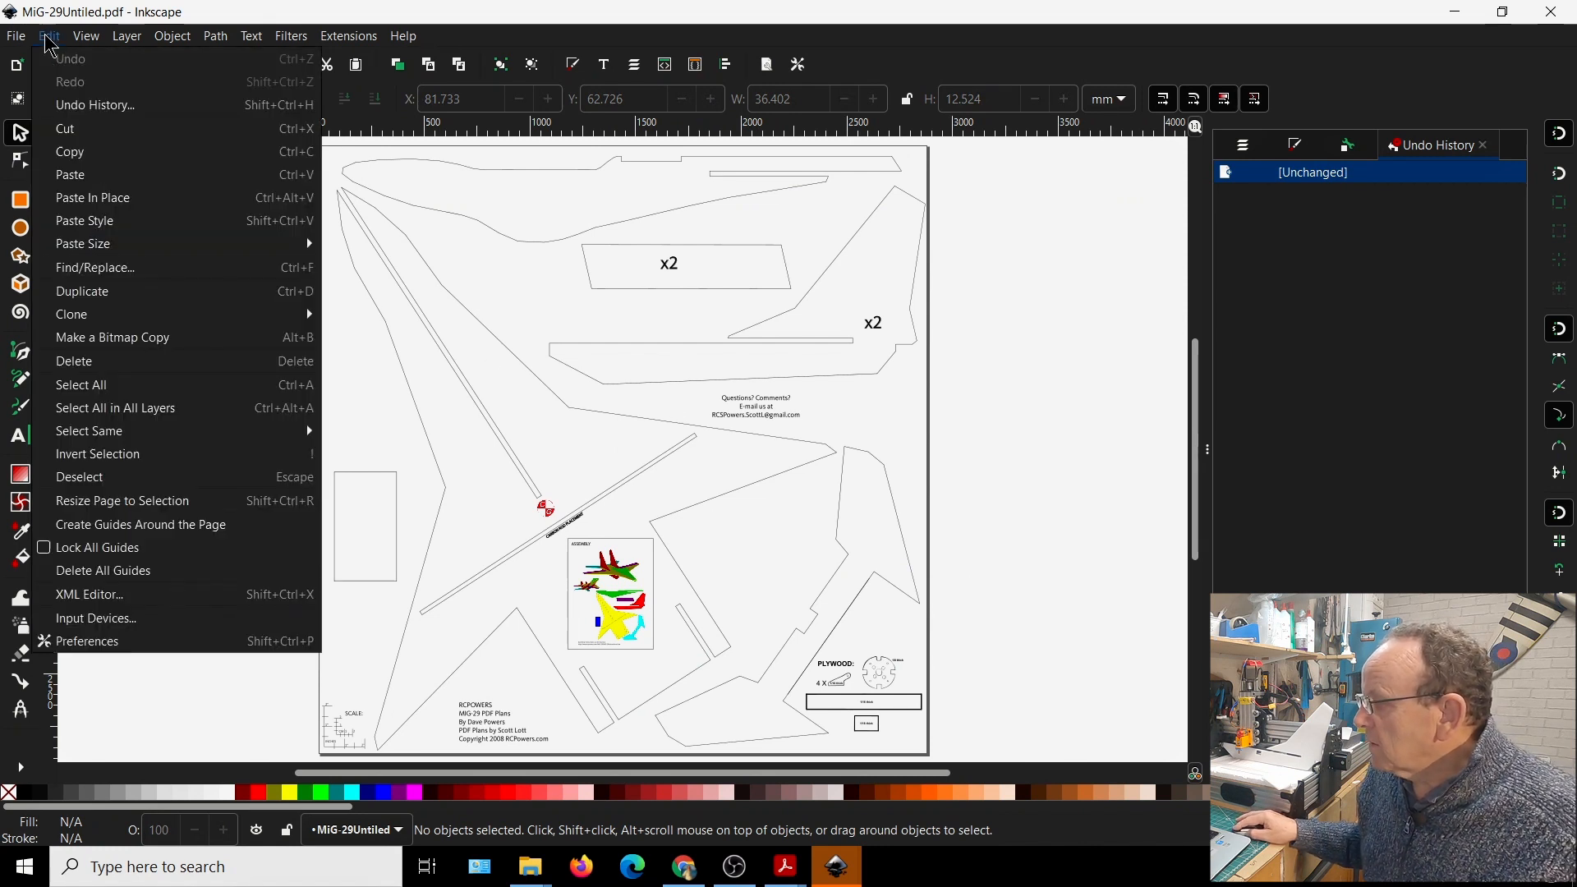
click(74, 383)
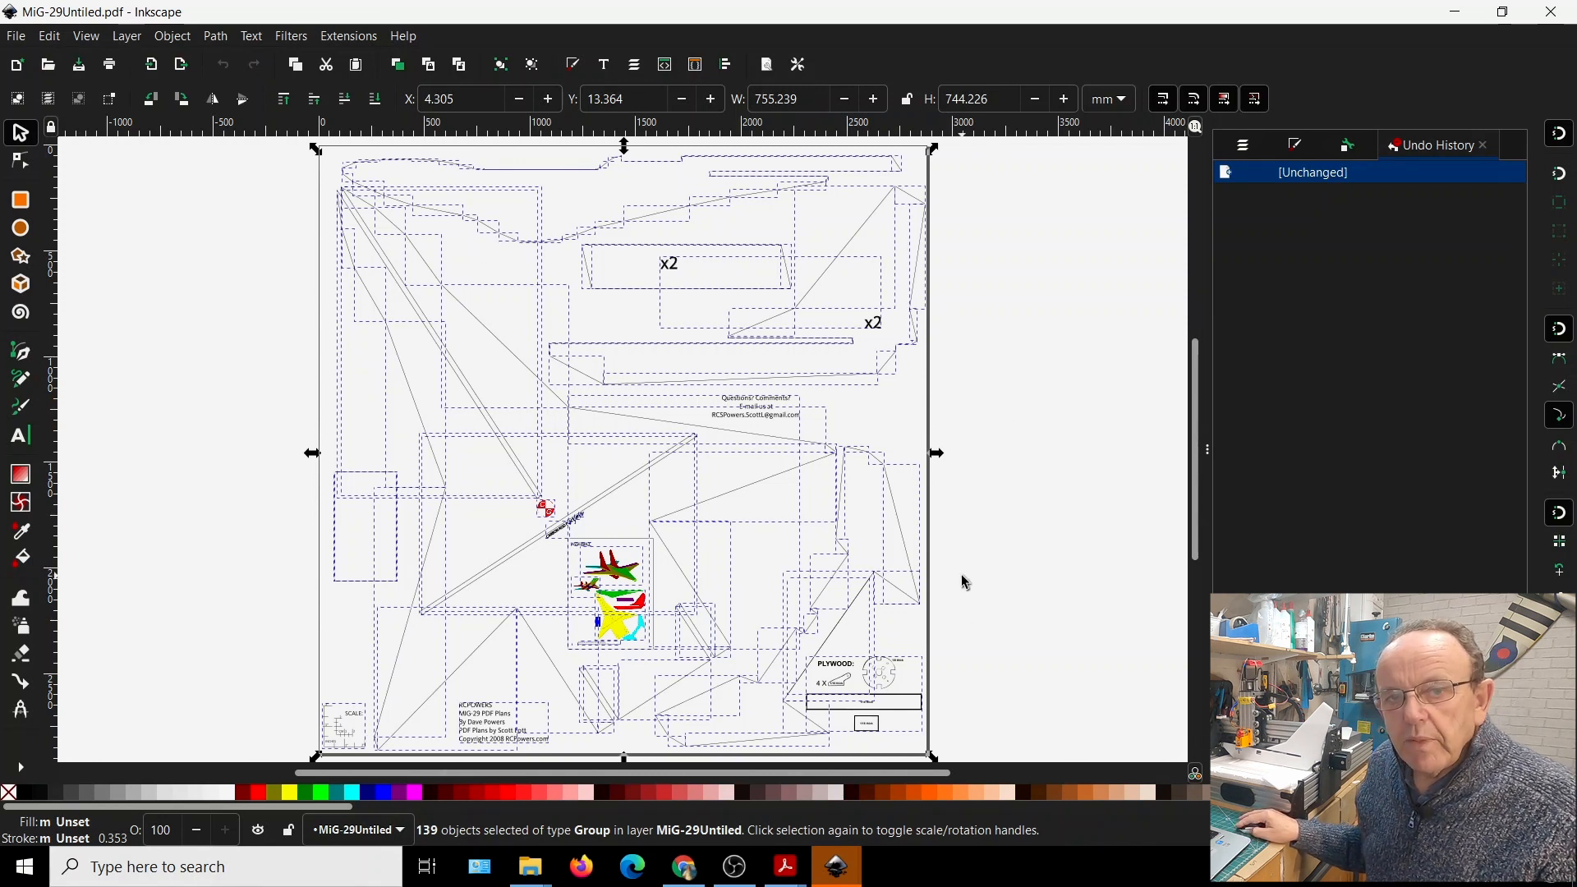
click(164, 228)
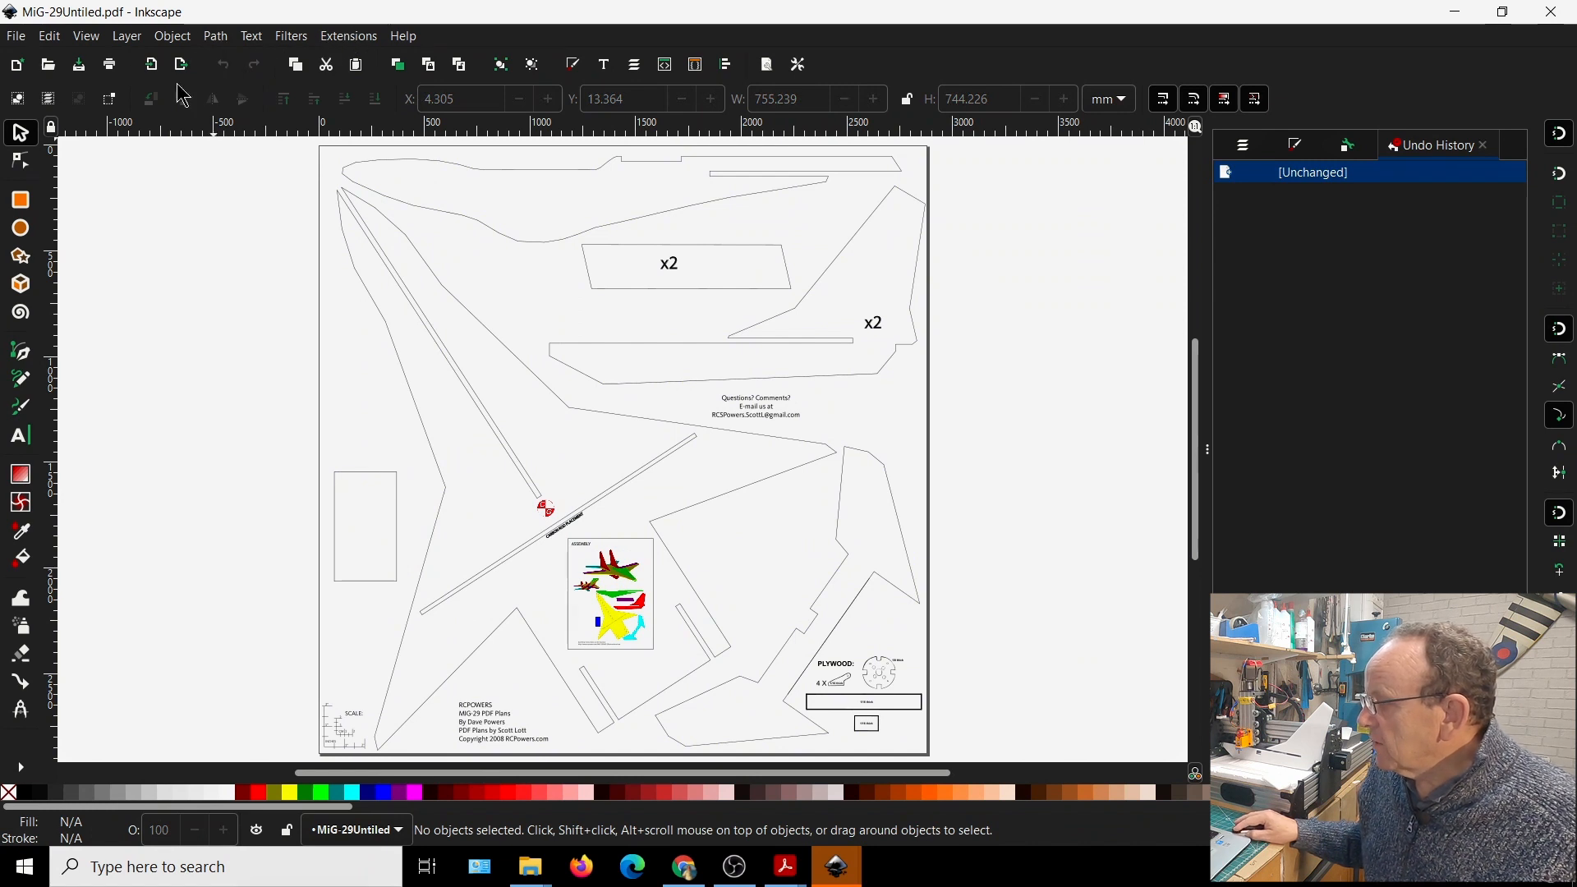
Select all objects of the imported plan, ungroup them and clear the selection
click(26, 34)
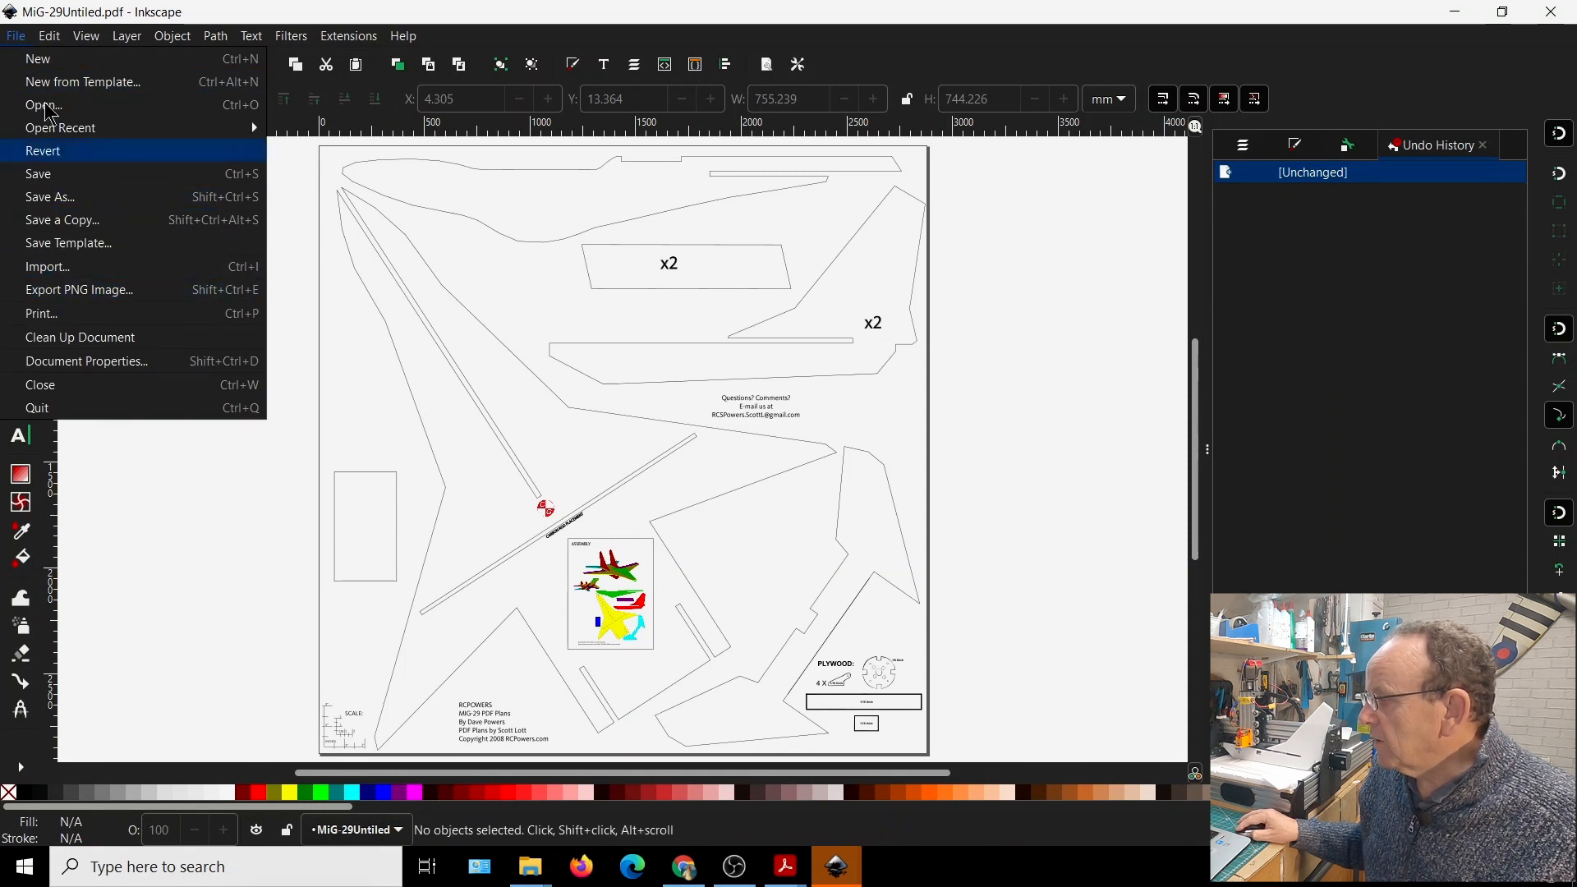
mouse_move(49, 38)
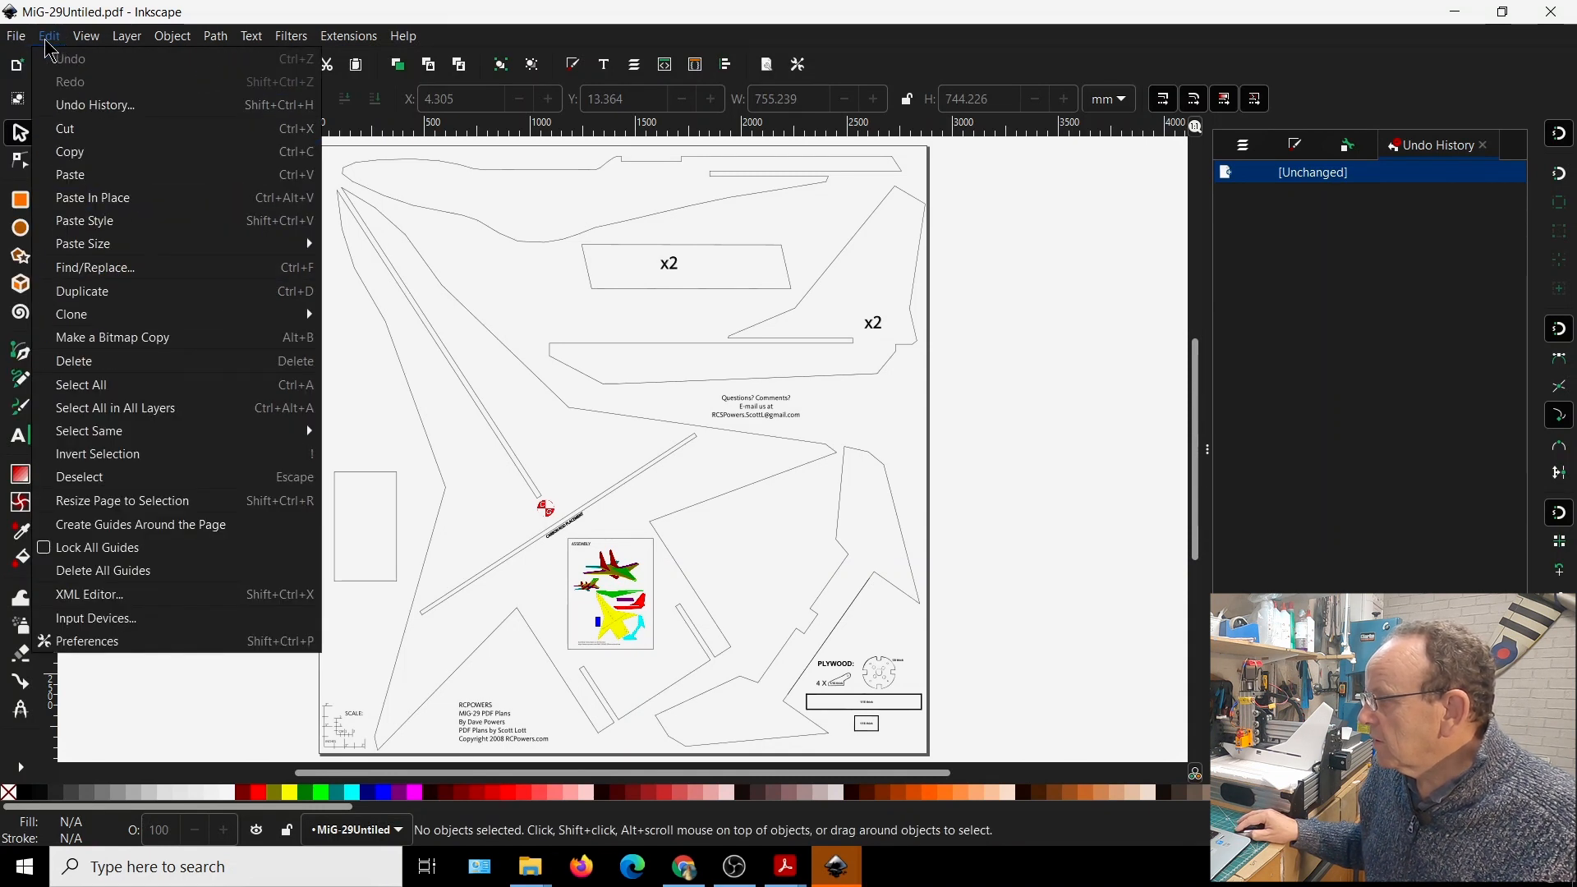
click(82, 385)
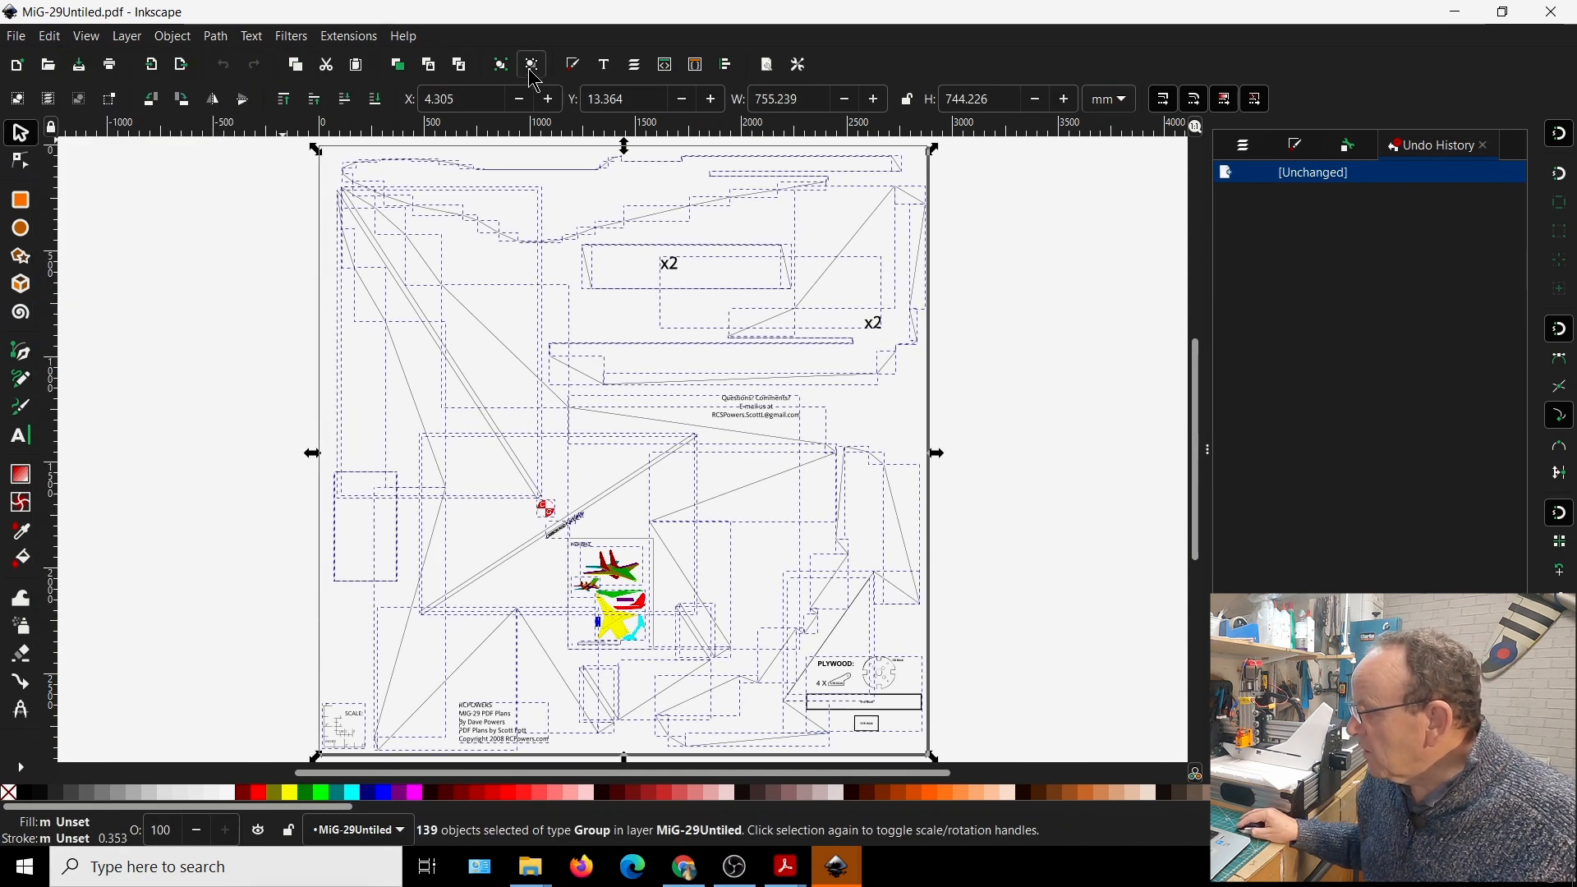
click(172, 37)
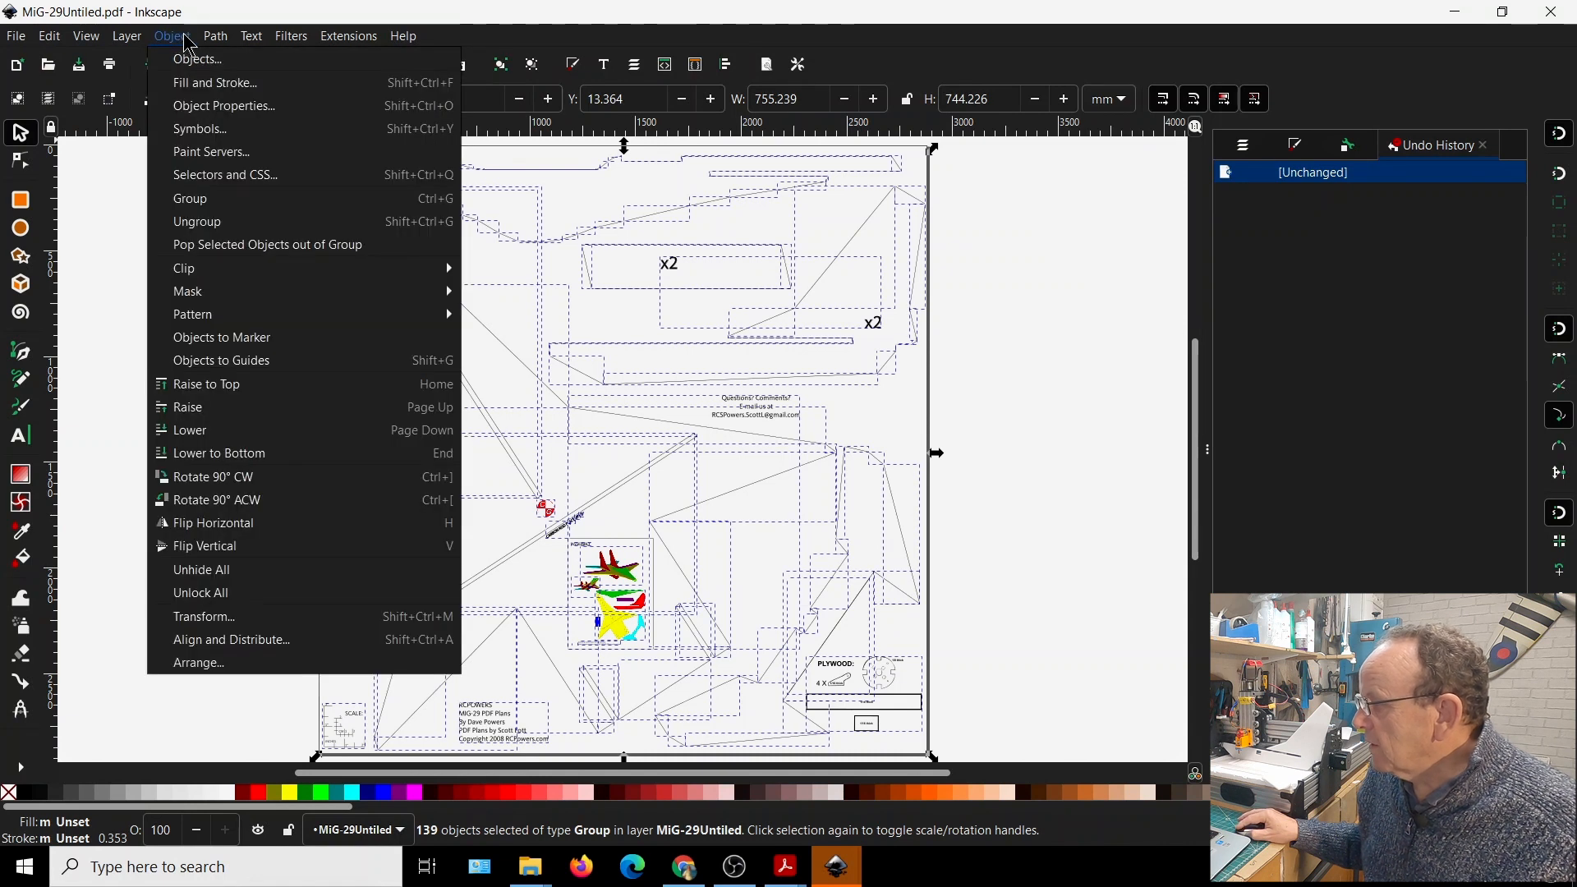
click(219, 233)
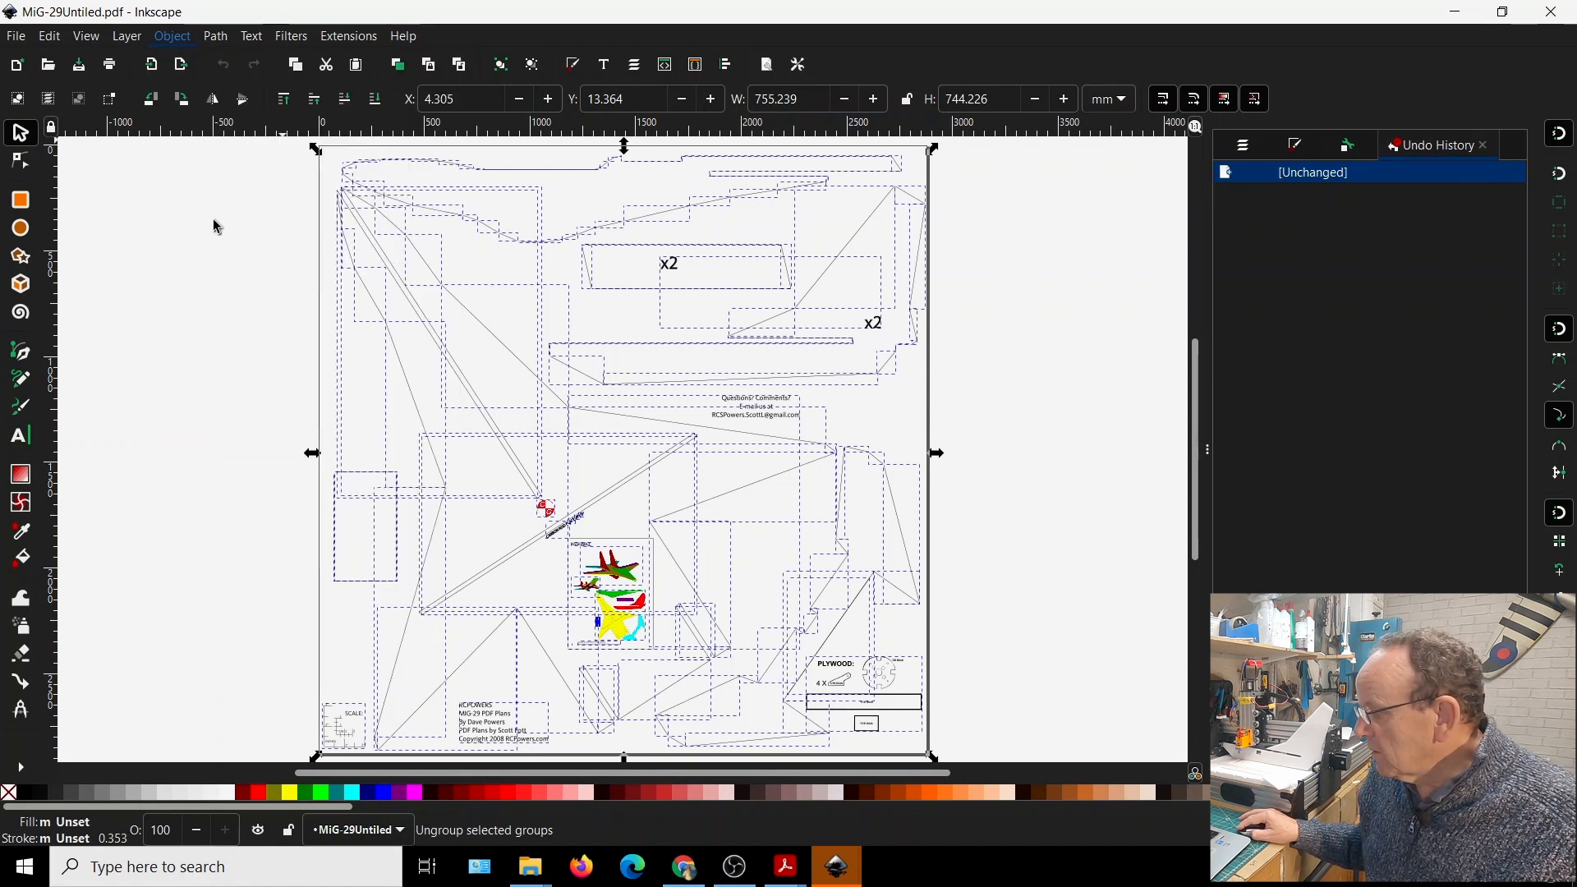
click(508, 405)
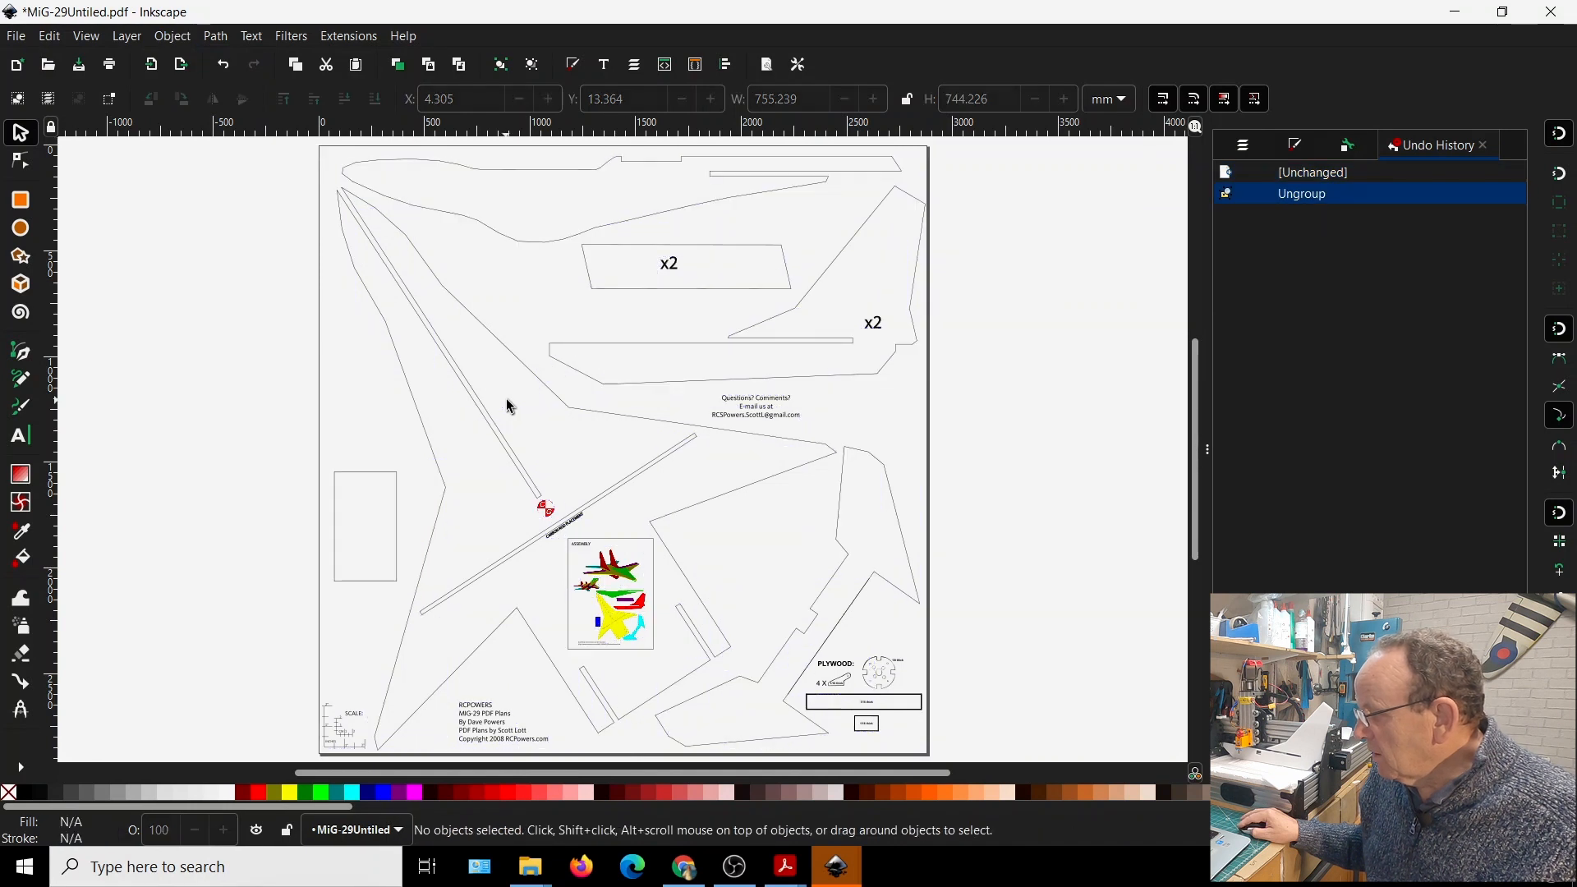
Select everything again to examine the object types after ungrouping, then deselect
click(46, 36)
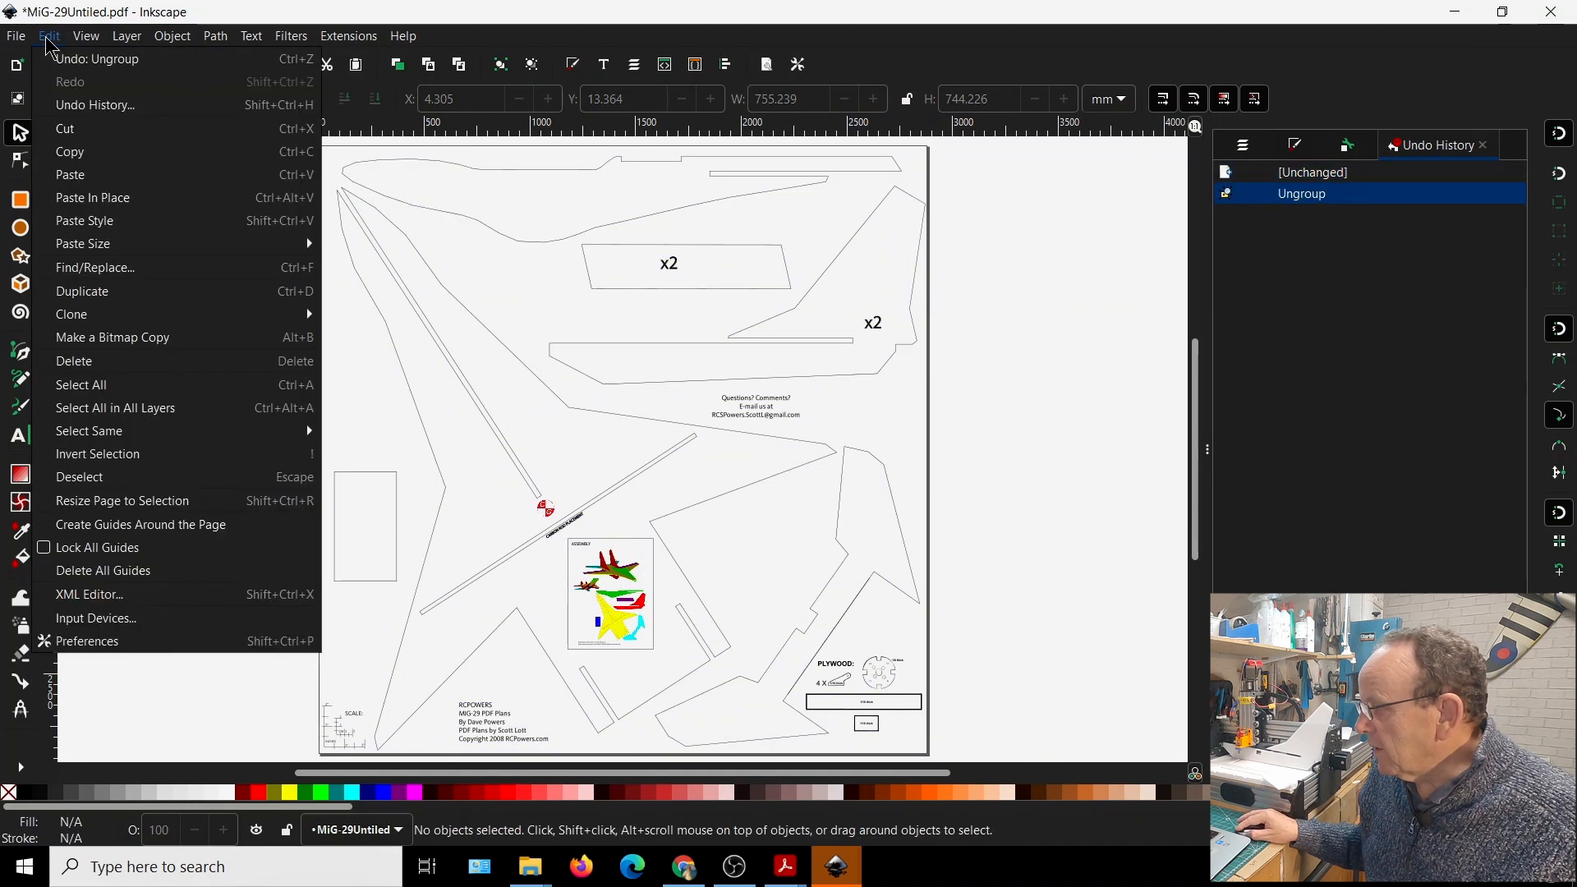
click(97, 385)
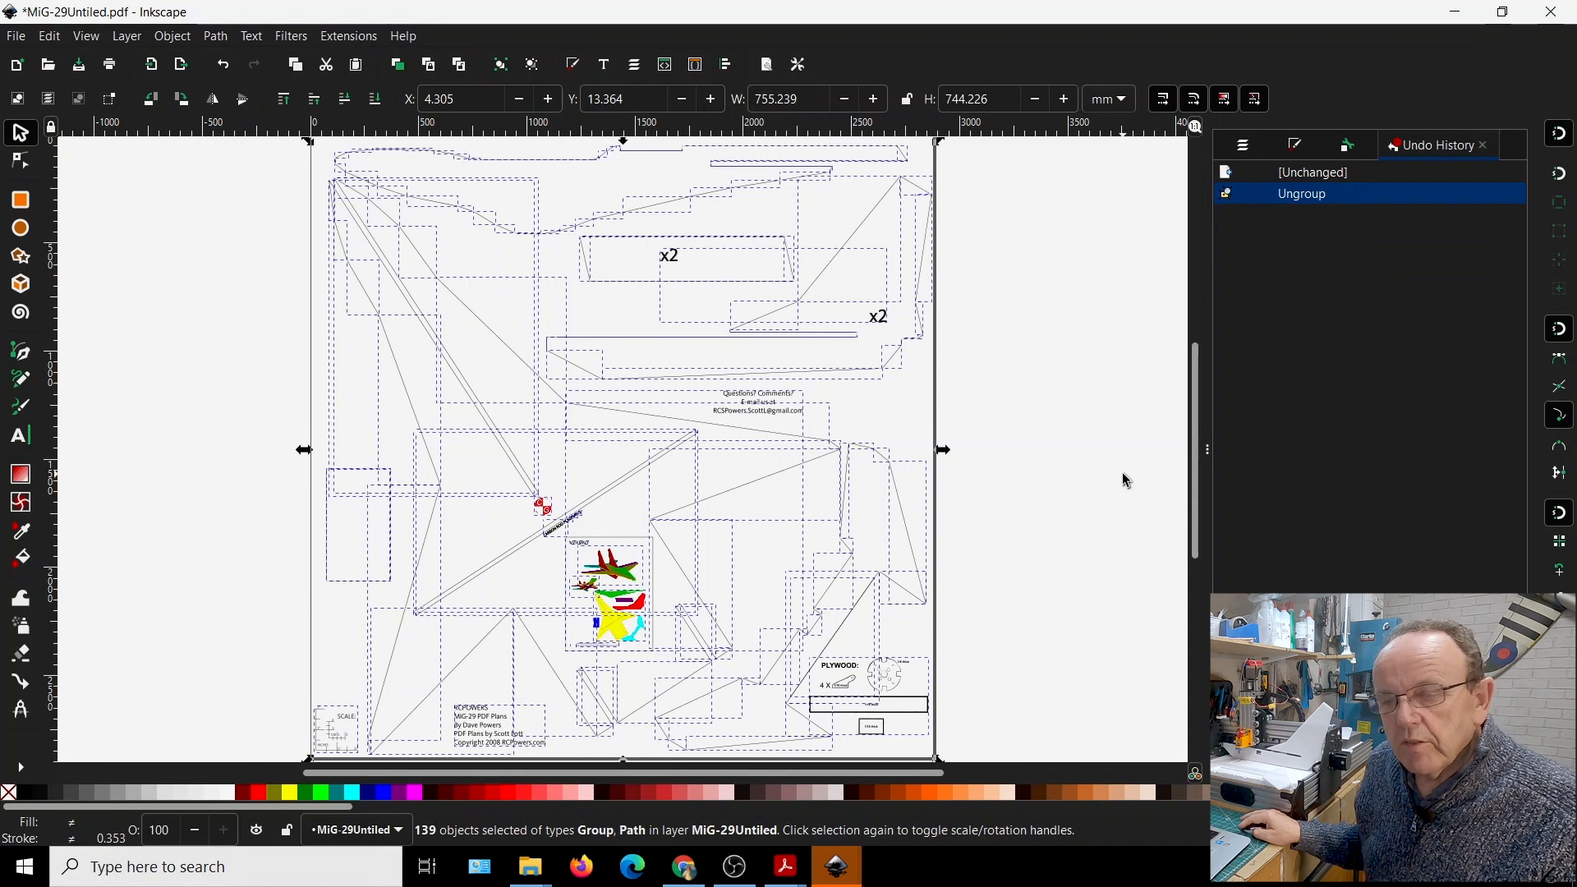
click(1109, 475)
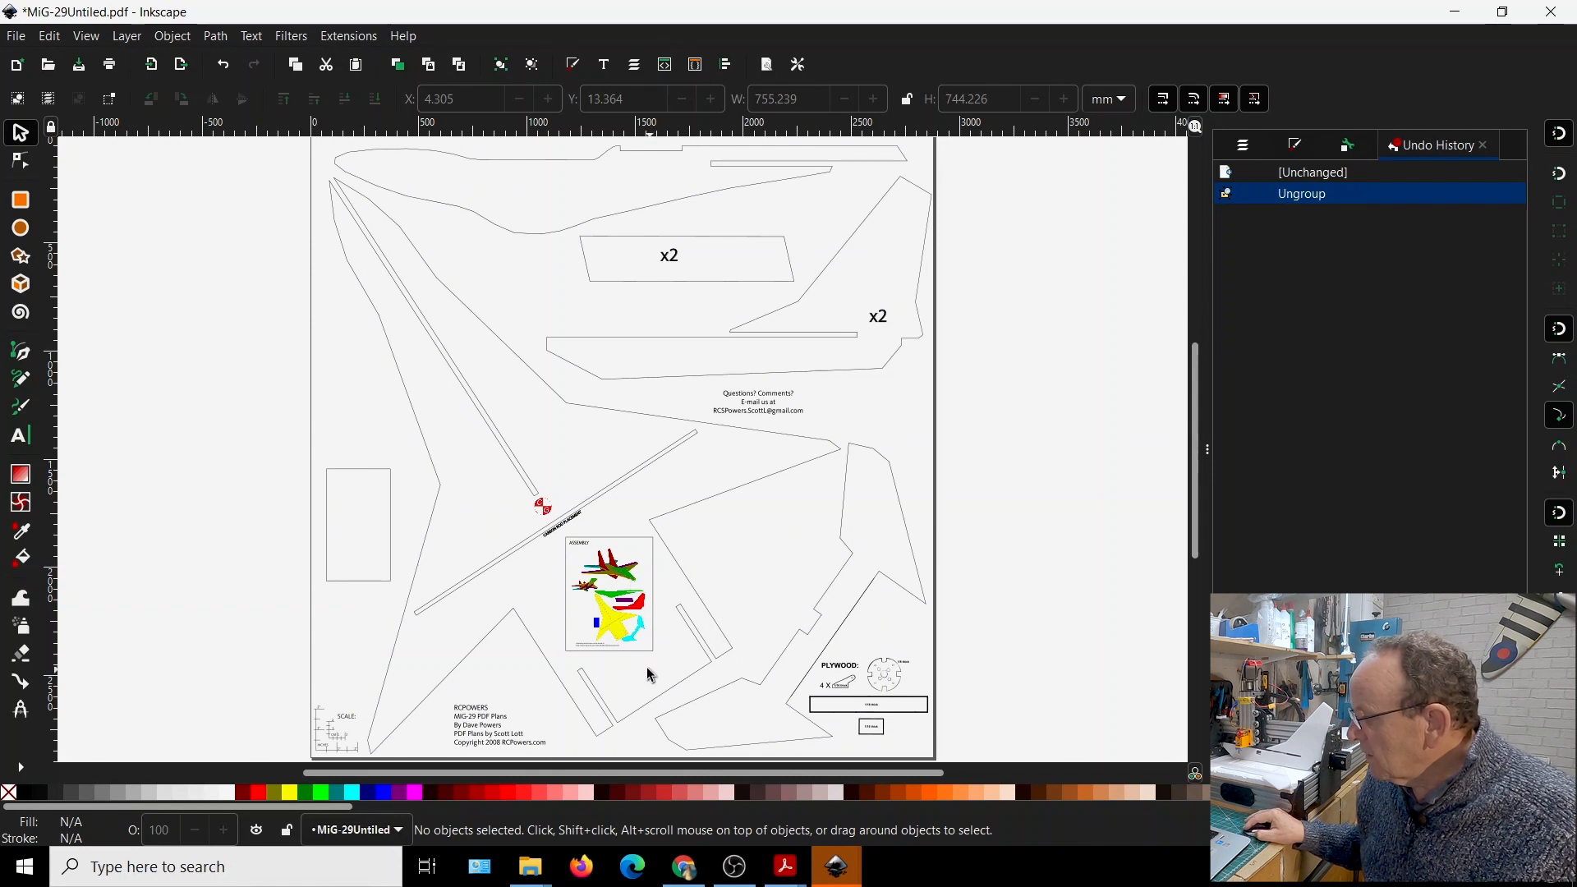
Delete the coloured assembly illustrations, their frame grouped with the contact note, and the RCPOWERS credits text at the bottom of the plan
drag(554, 549, 662, 657)
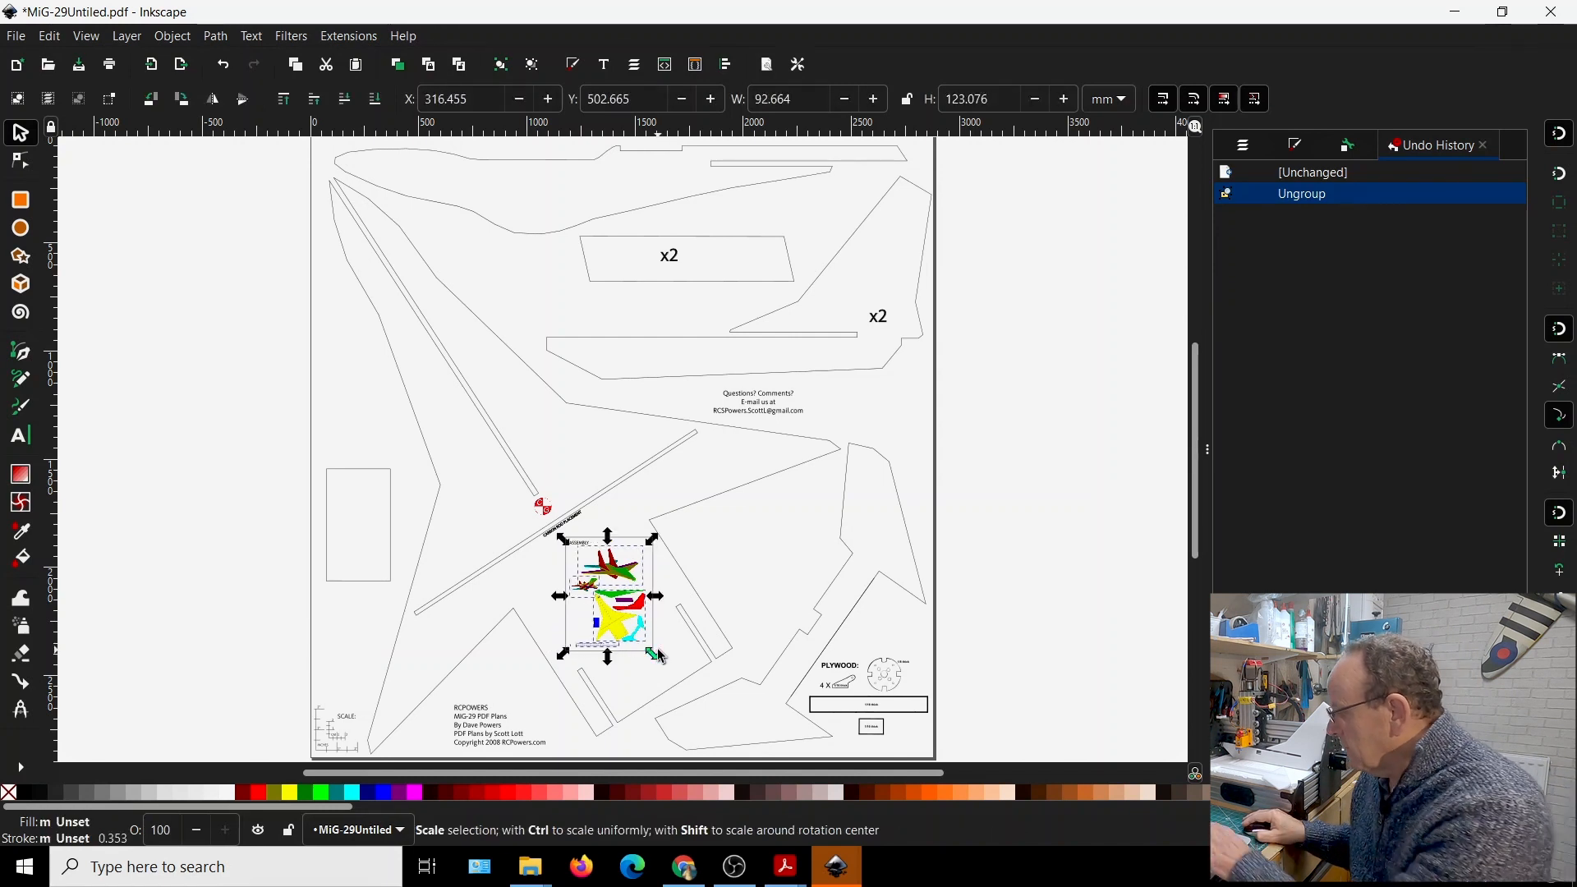
key(Delete)
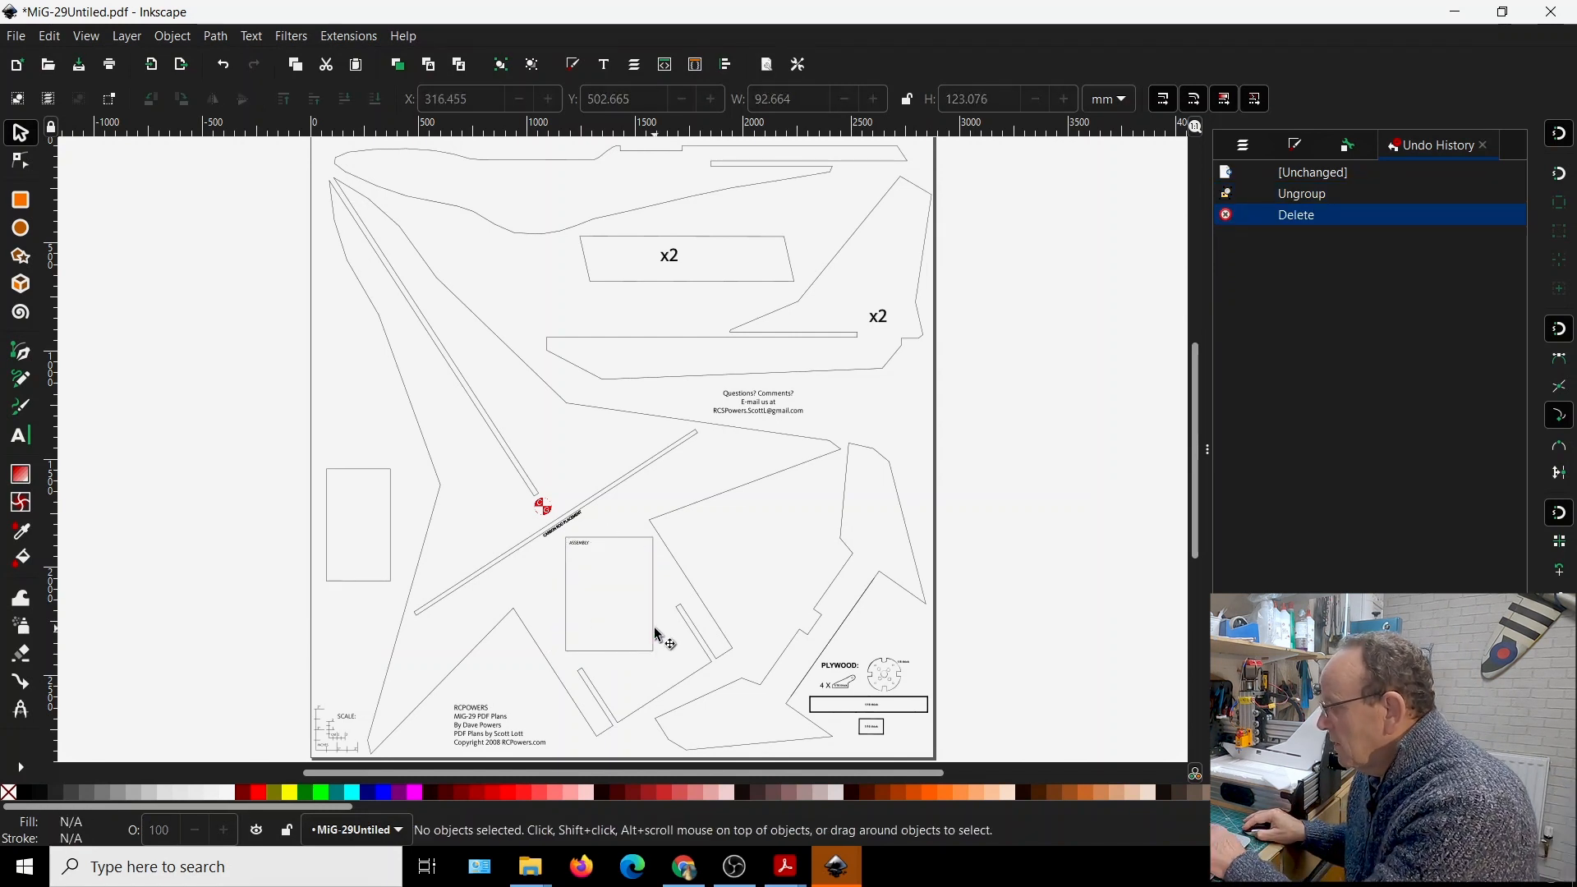
click(657, 637)
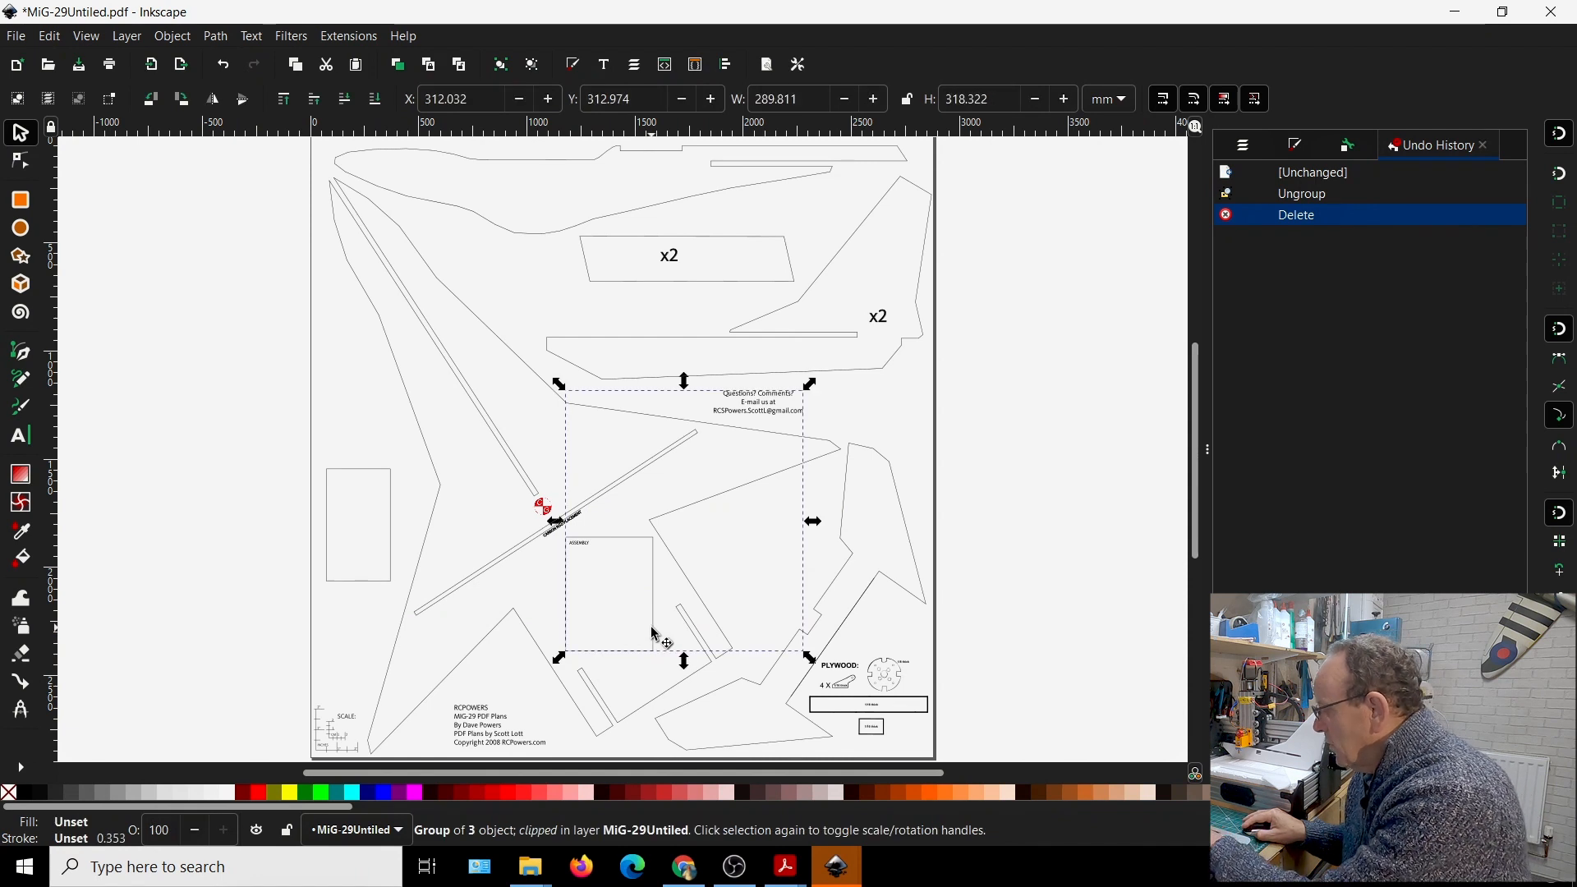
key(Delete)
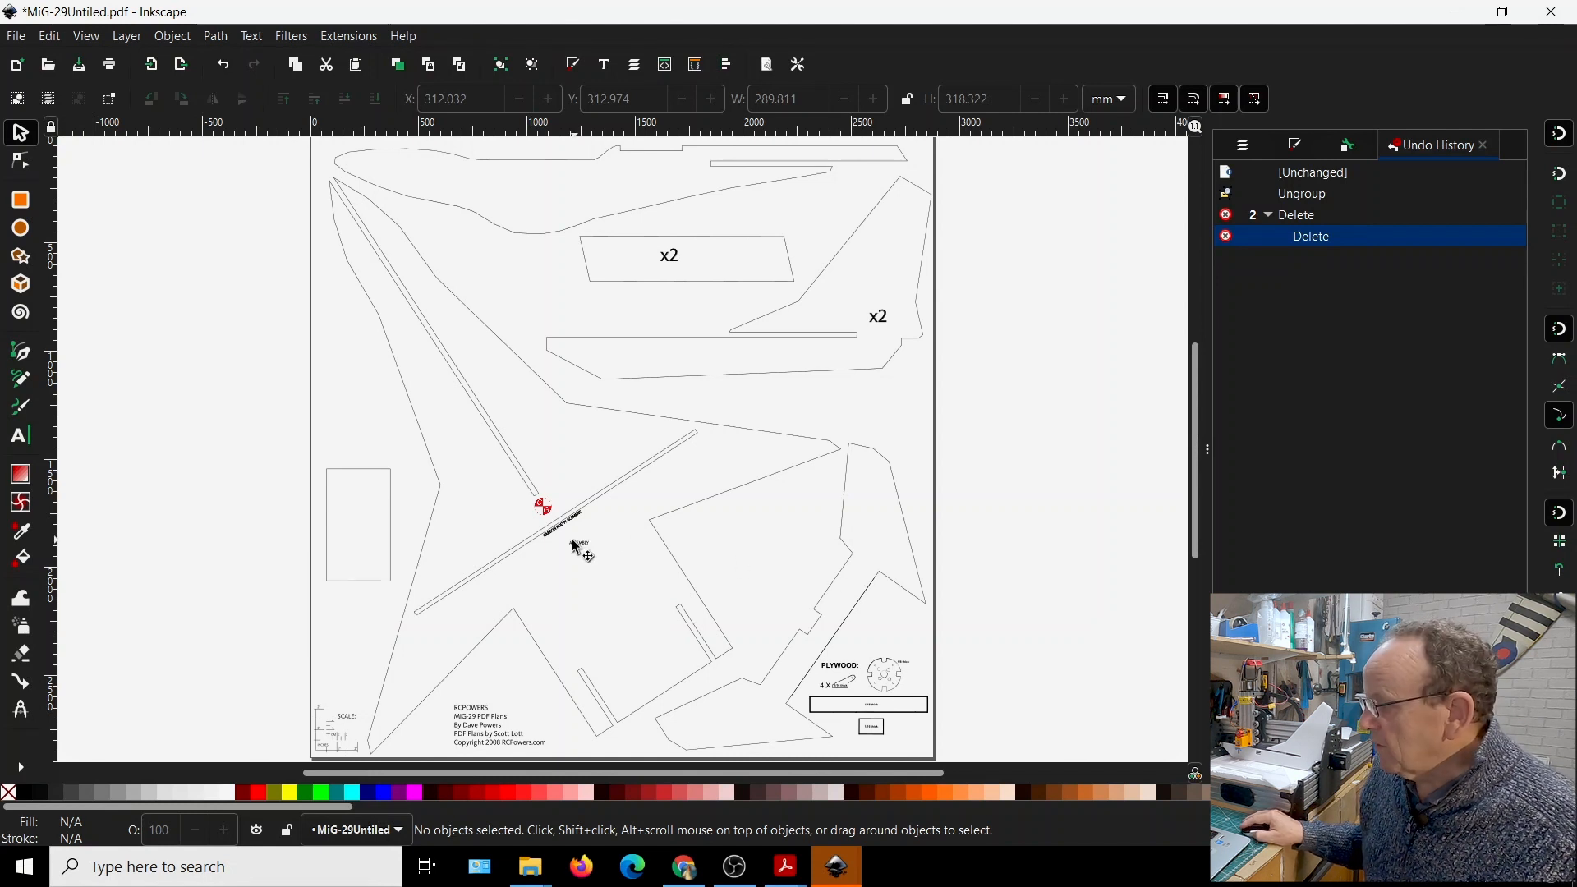
click(491, 742)
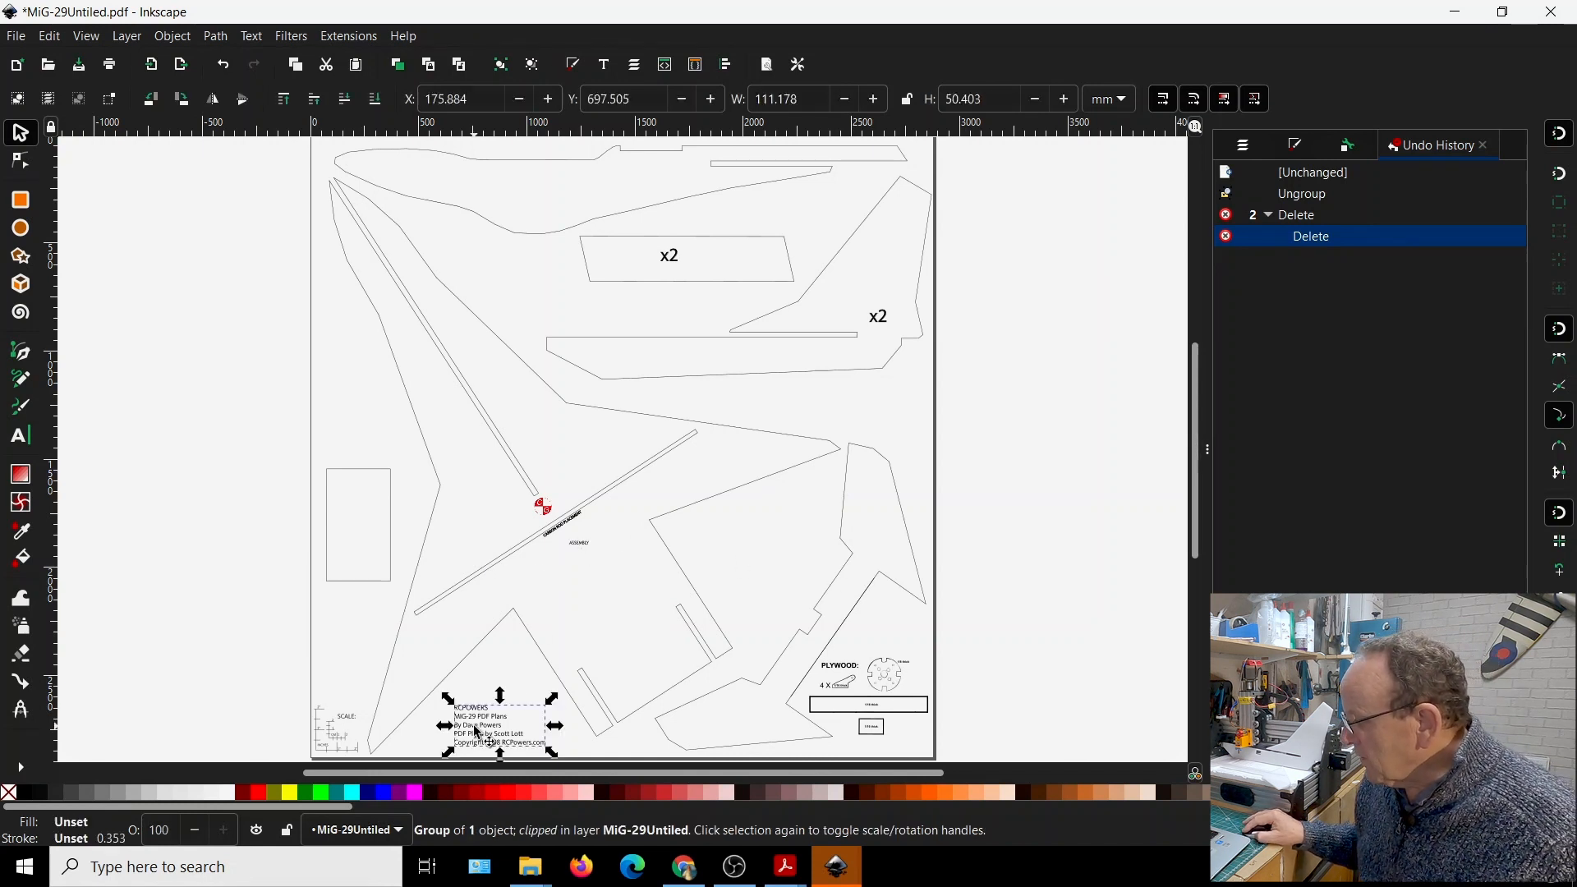
key(Delete)
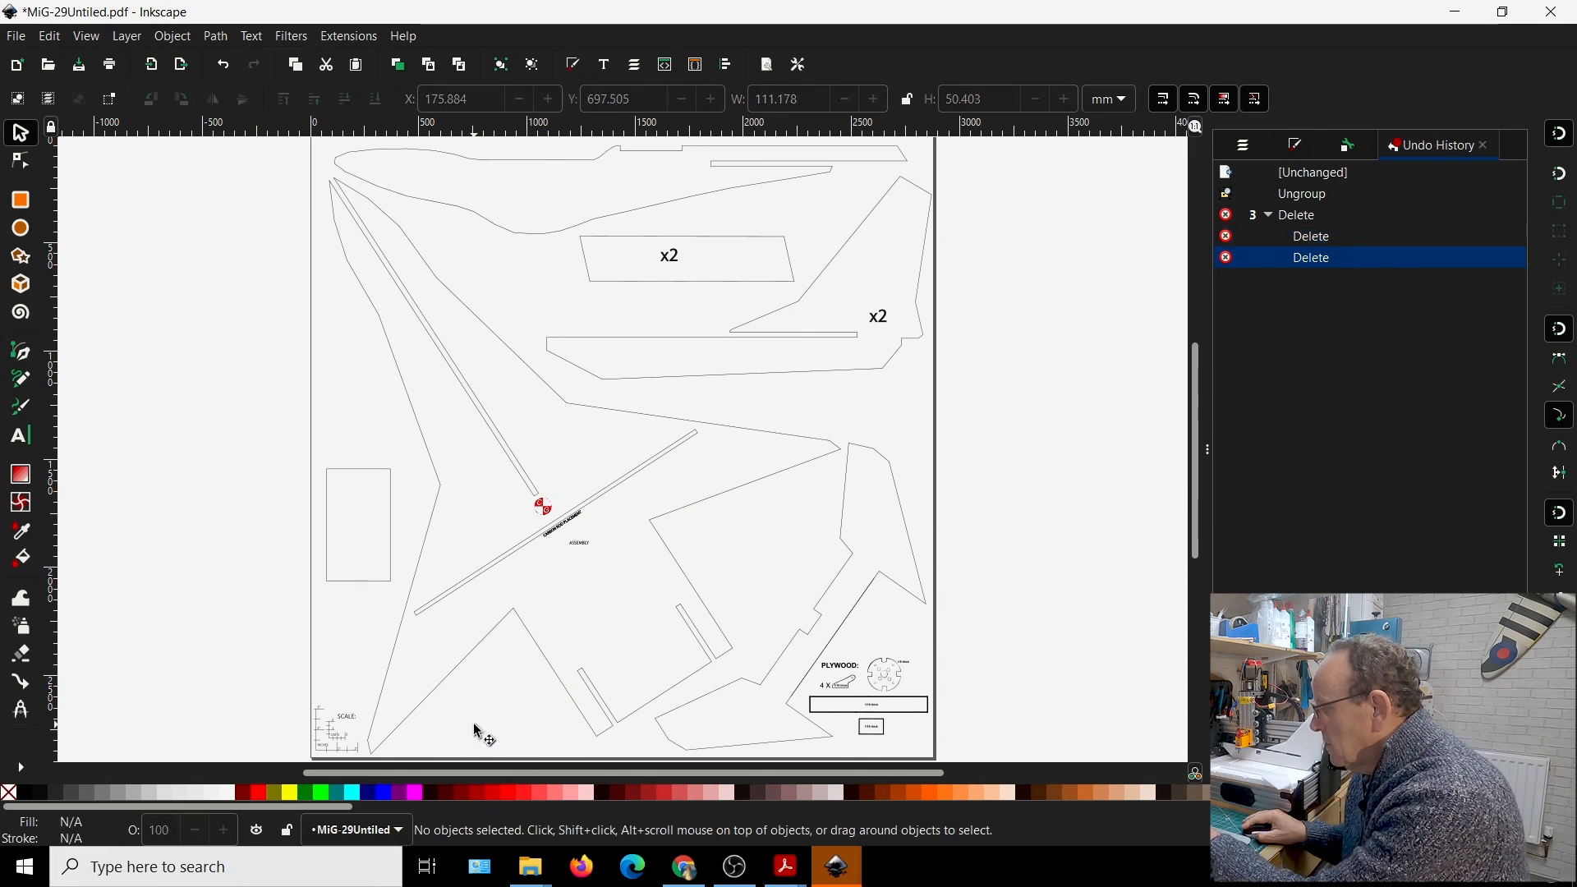
Delete the grouped plywood parts with their labels and the x2 quantity marks from the plan
click(891, 693)
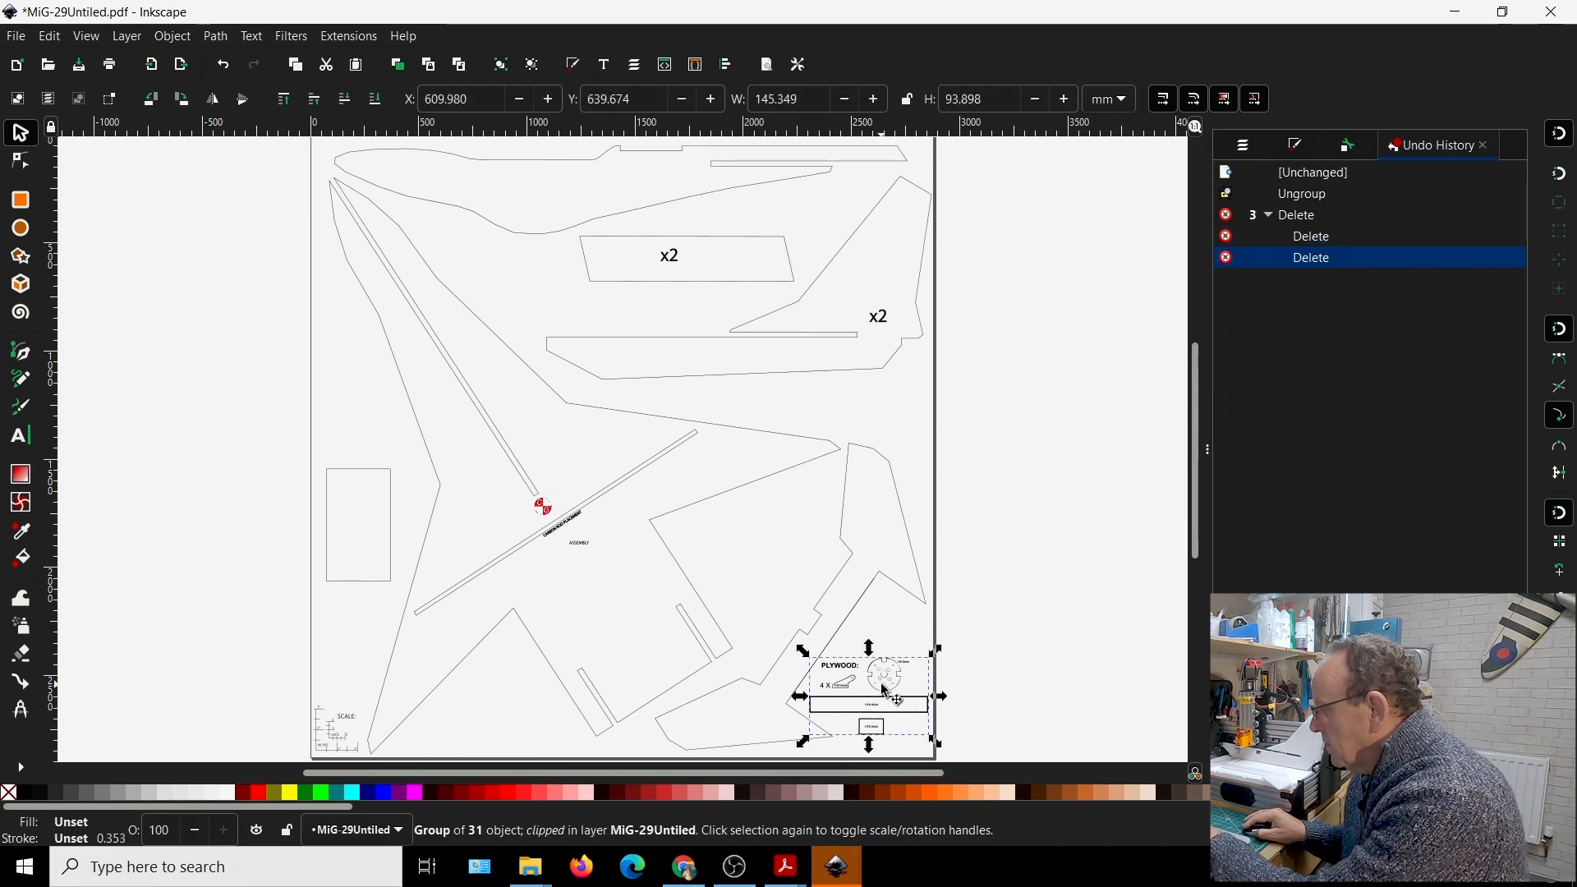
key(Delete)
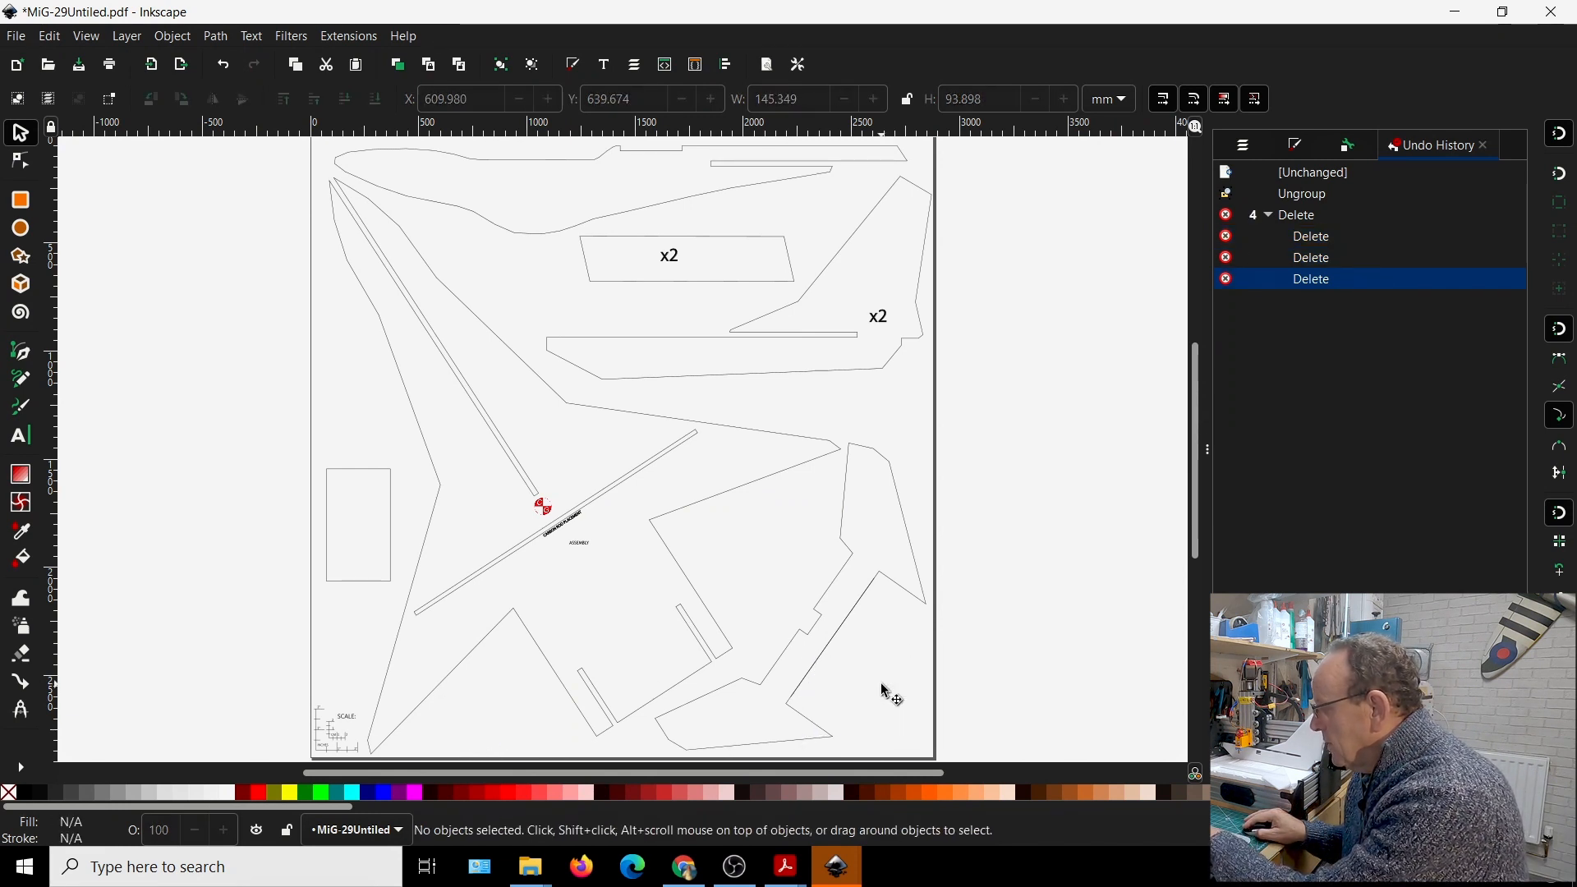
click(881, 322)
key(Delete)
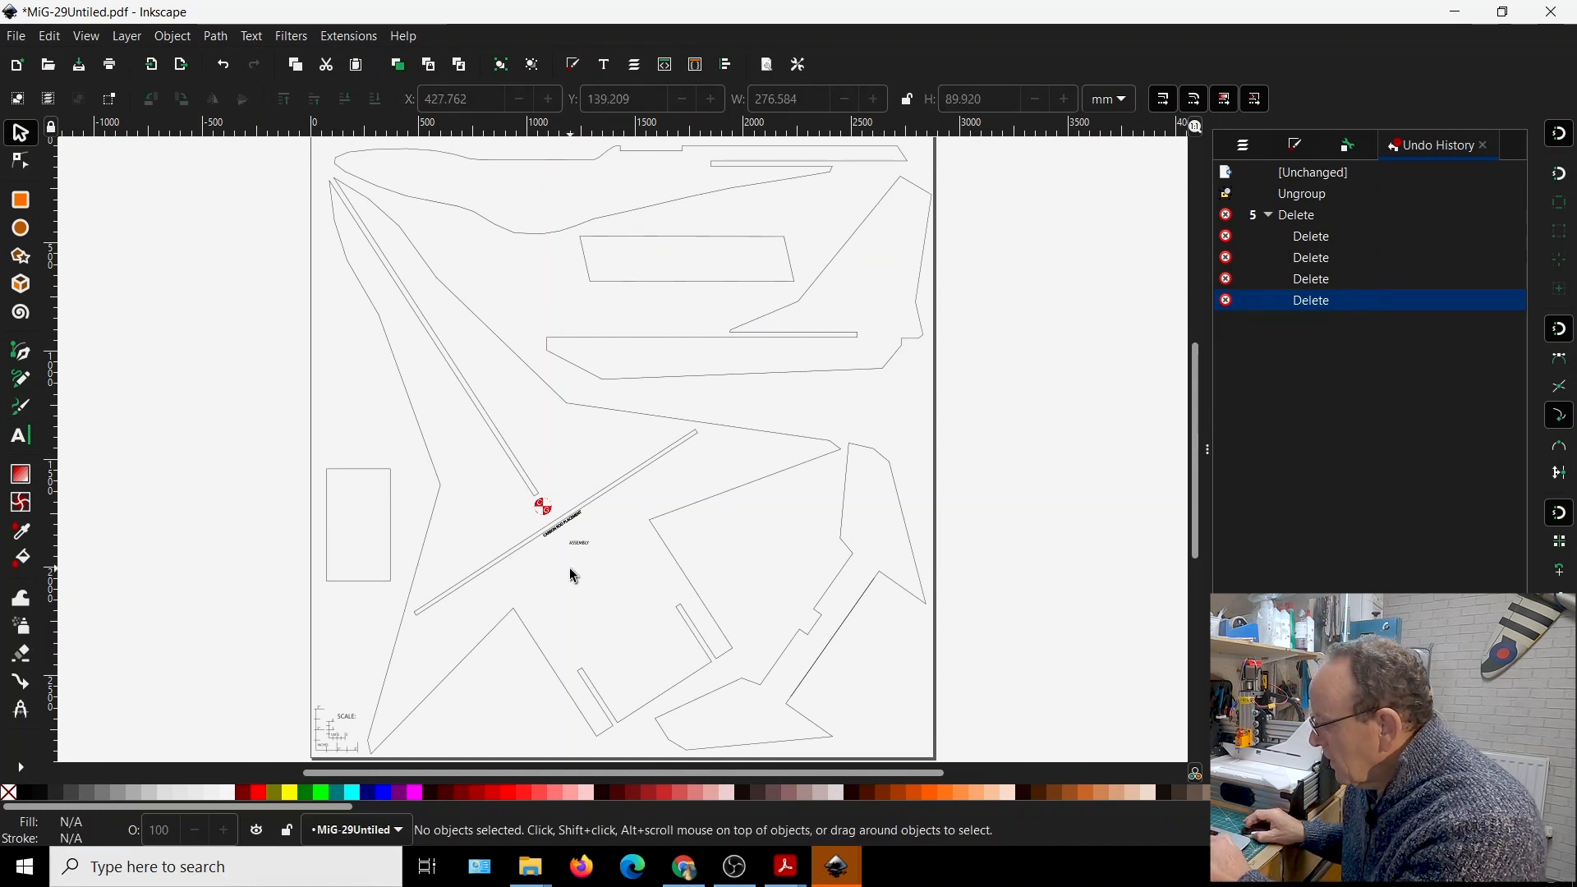
Delete the ASSEMBLY label and the CARBON ROD PLACEMENT text beside the diagonal rod slot
ctrl+scroll(584, 567, down, 2)
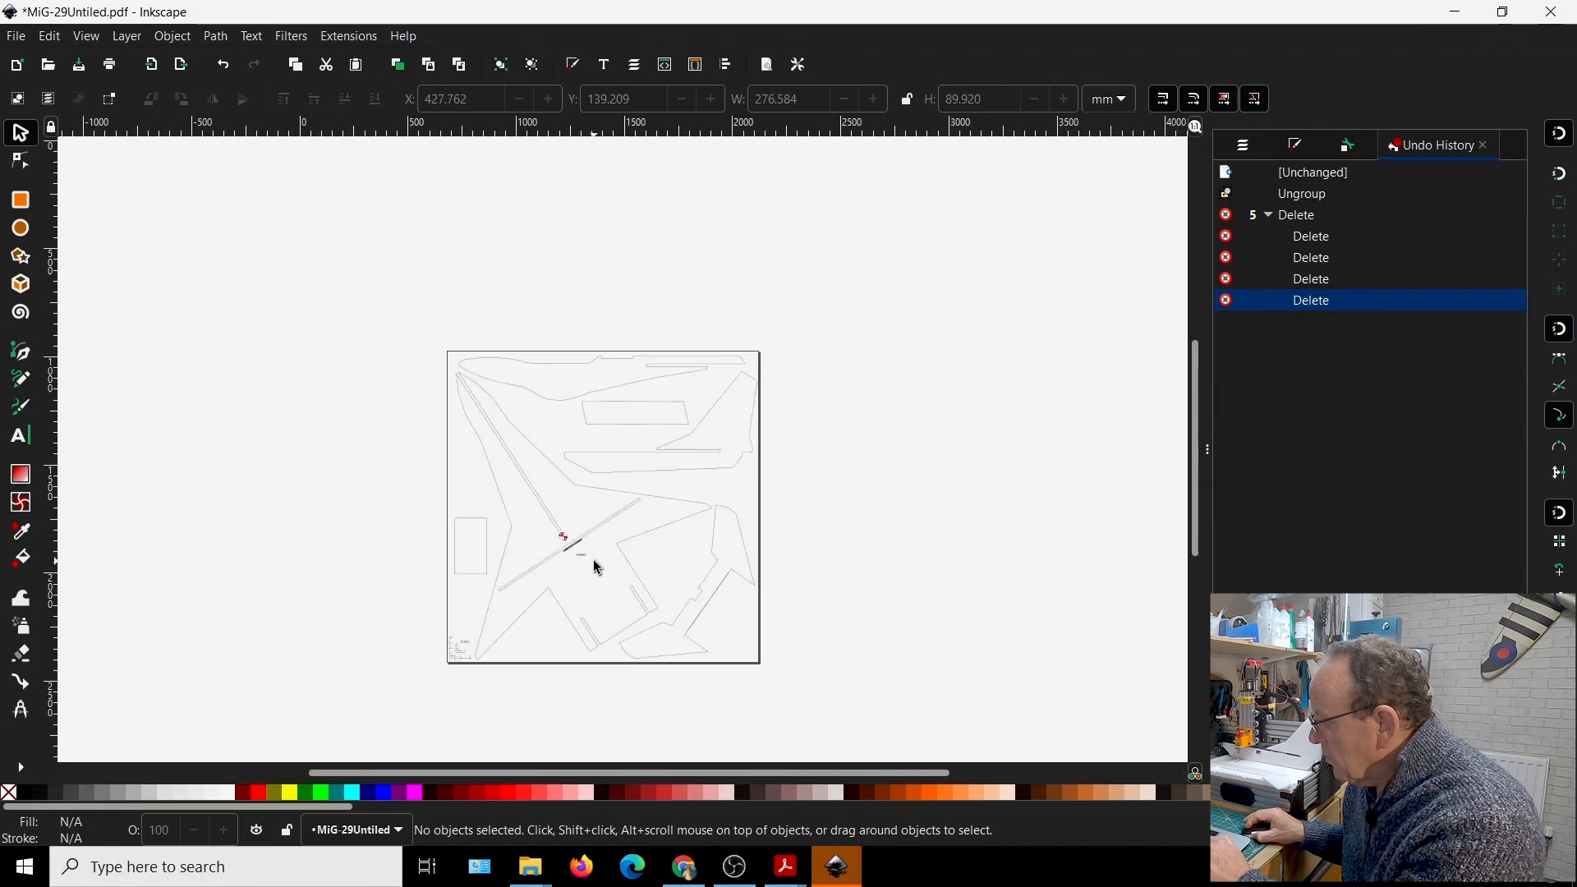
ctrl+scroll(563, 569, up, 4)
ctrl+scroll(542, 559, up, 4)
drag(454, 433, 657, 551)
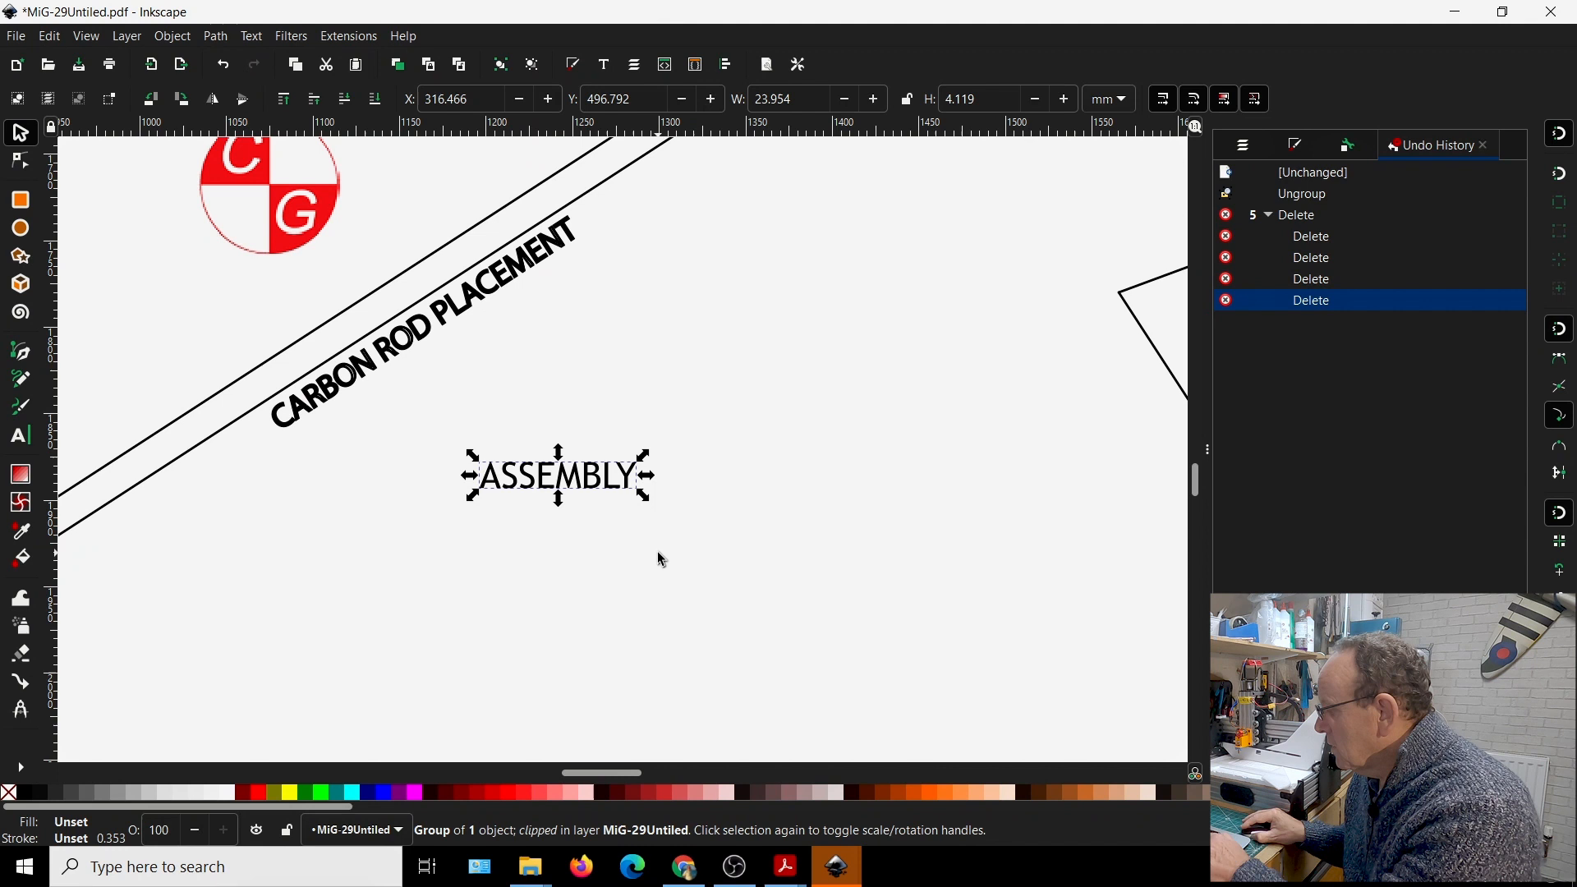
key(Delete)
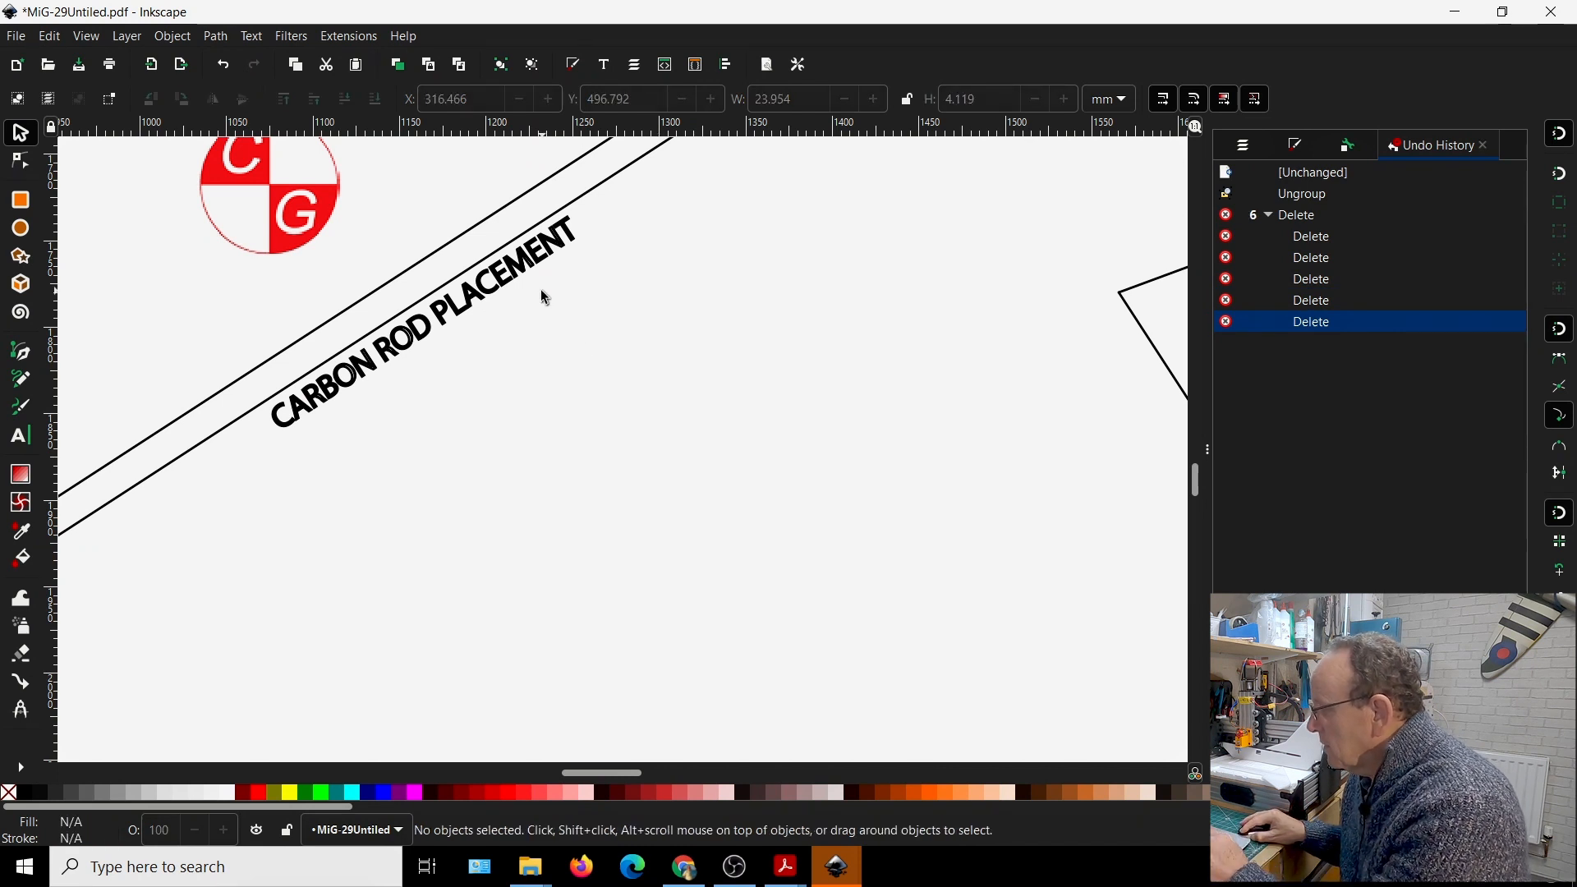
drag(156, 166, 325, 320)
drag(620, 476, 730, 502)
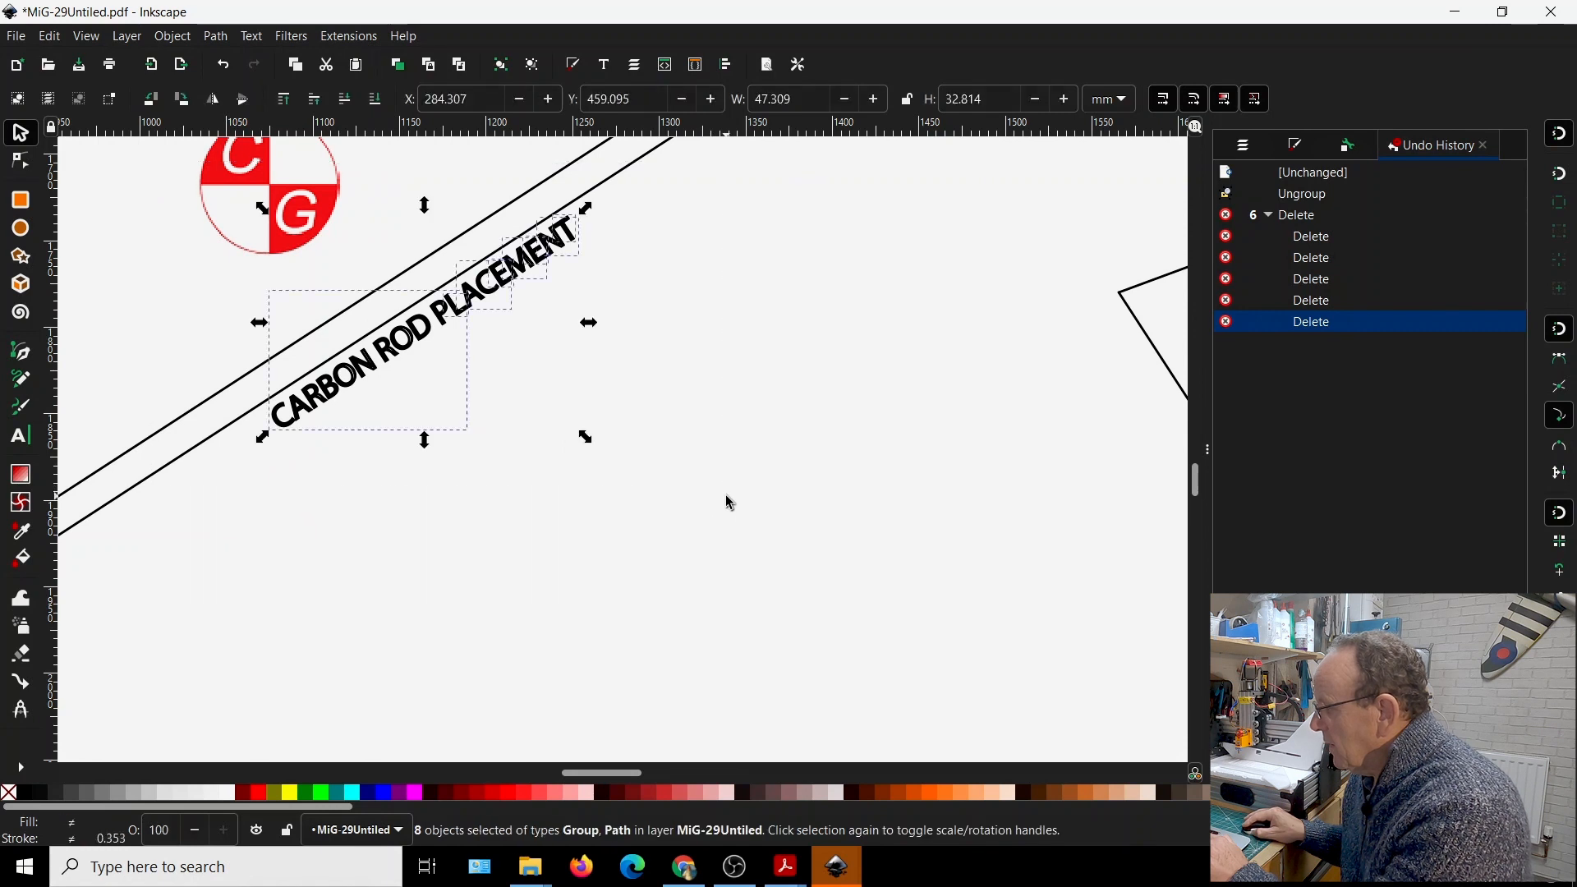
key(Delete)
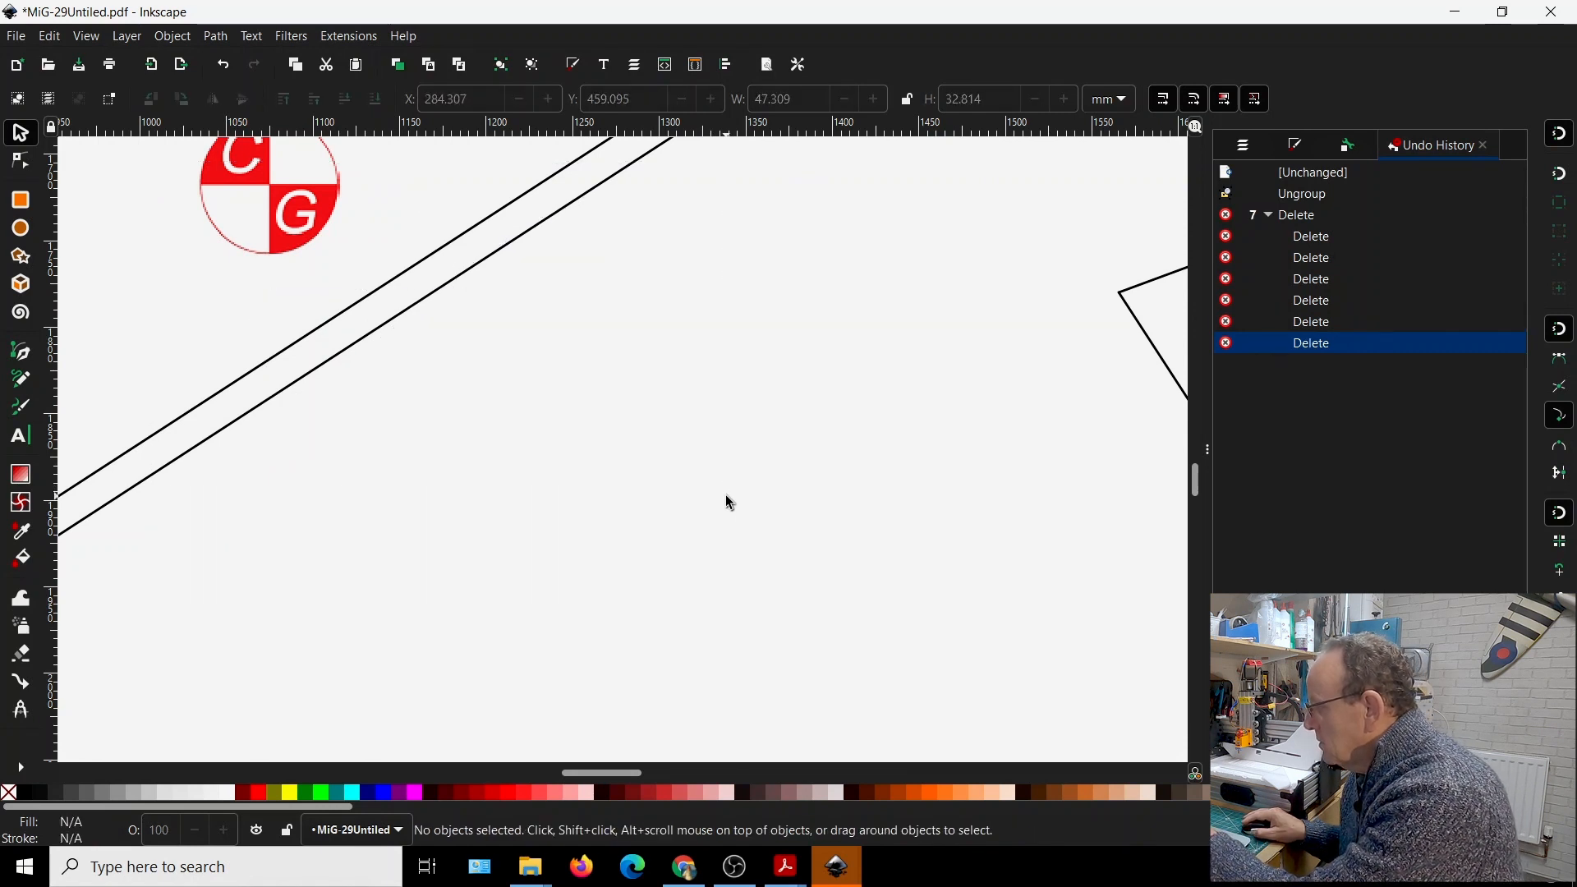
Delete the red CG marker near the end of the long fuselage slot
ctrl+scroll(721, 468, up, 6)
ctrl+scroll(739, 468, down, 10)
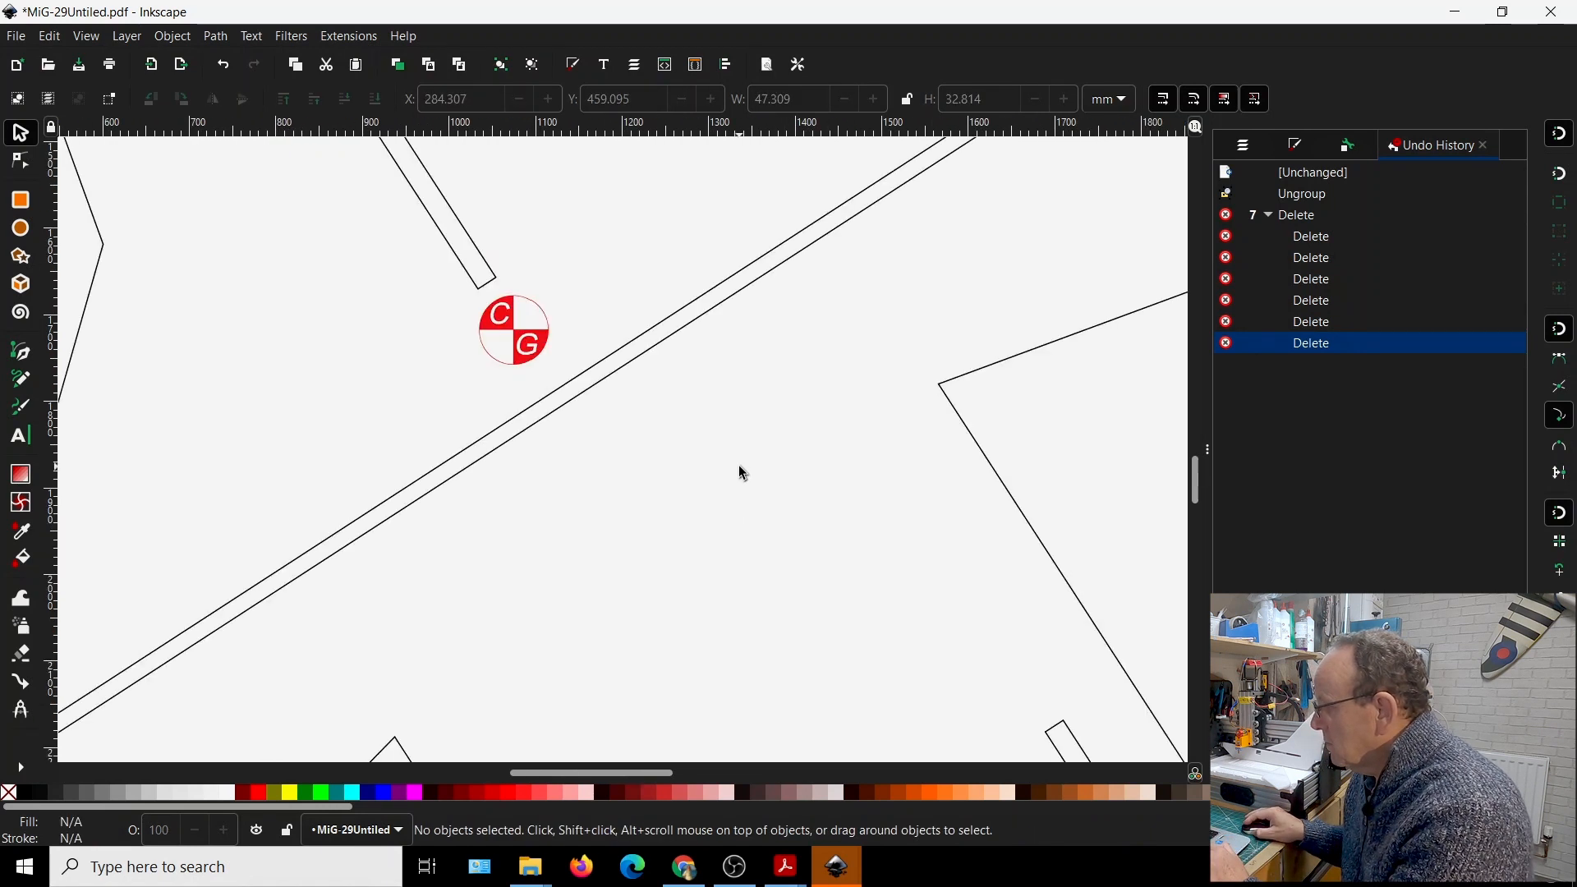
click(631, 401)
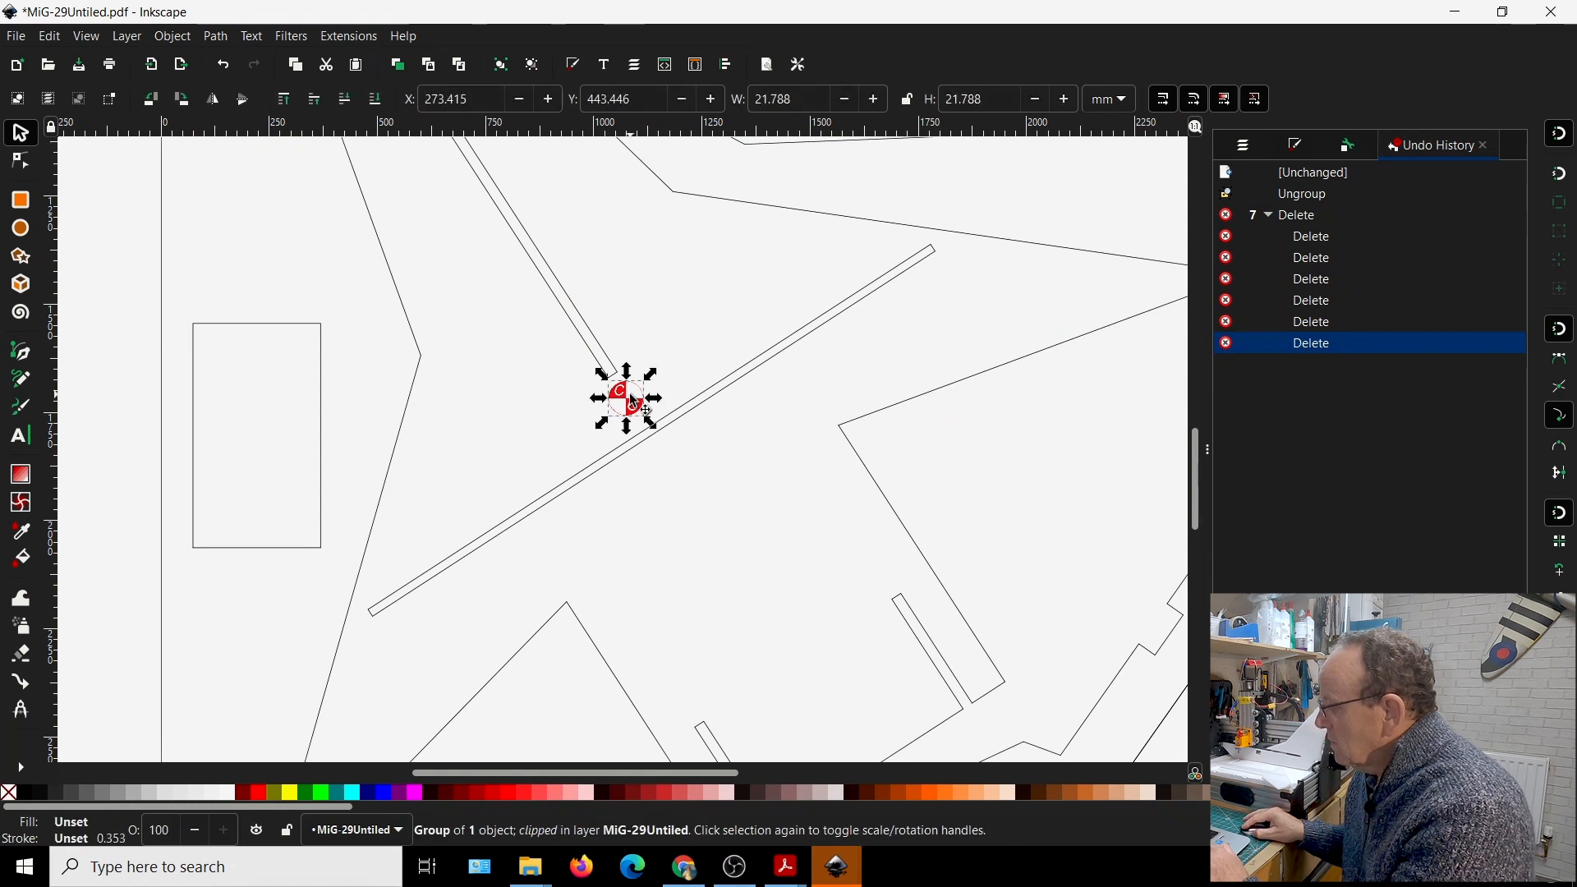
key(Delete)
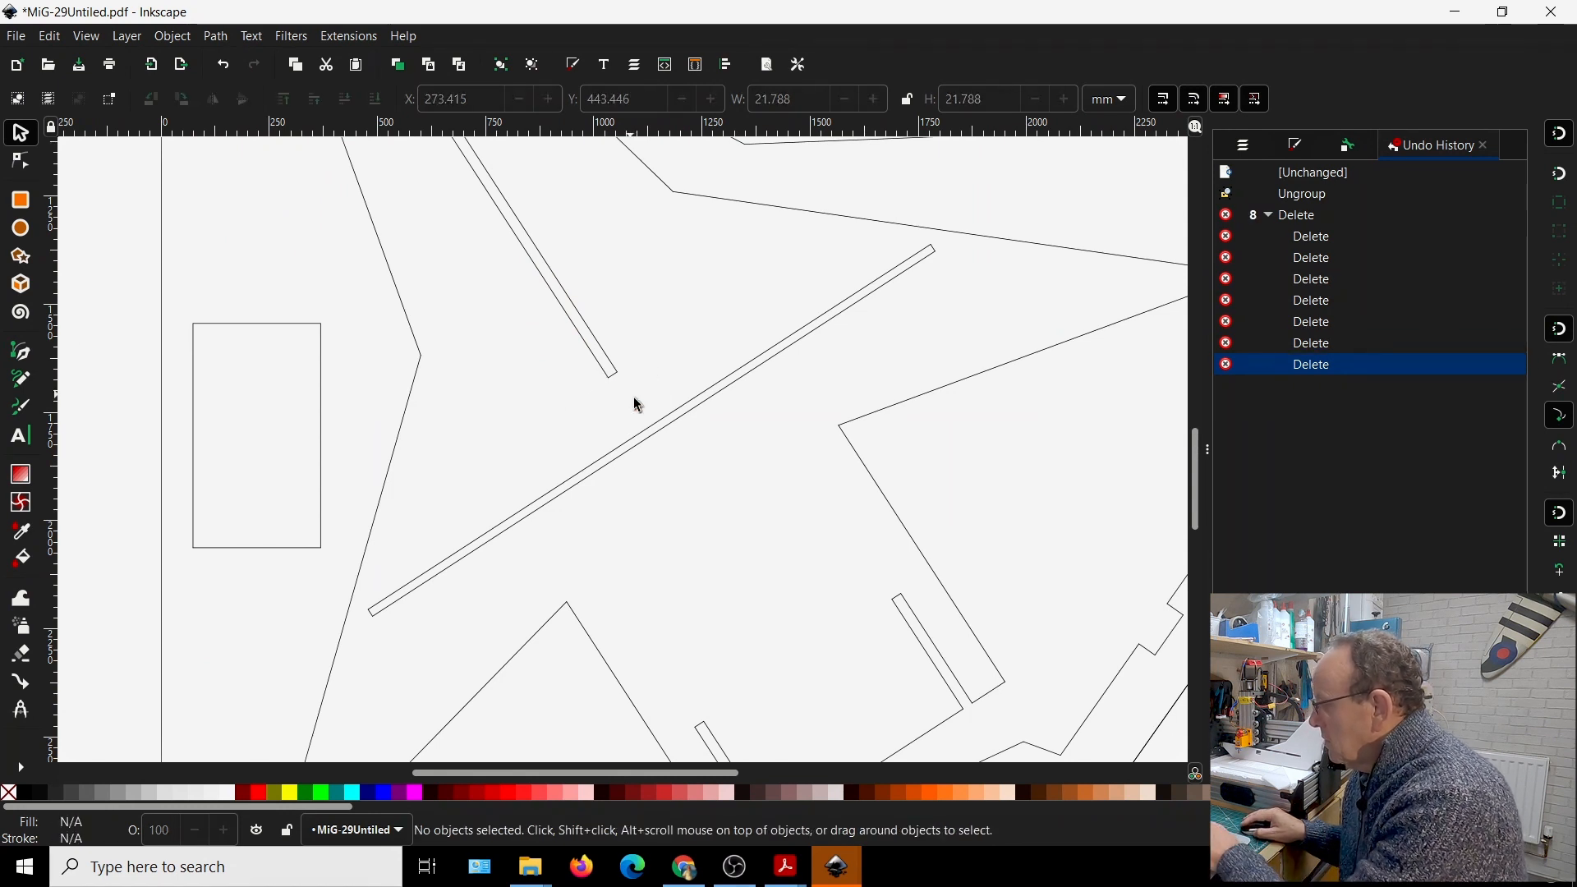
Examine the inch and centimetre scale reference in the plan's lower-left corner, then return to the whole-page view
ctrl+scroll(614, 488, down, 3)
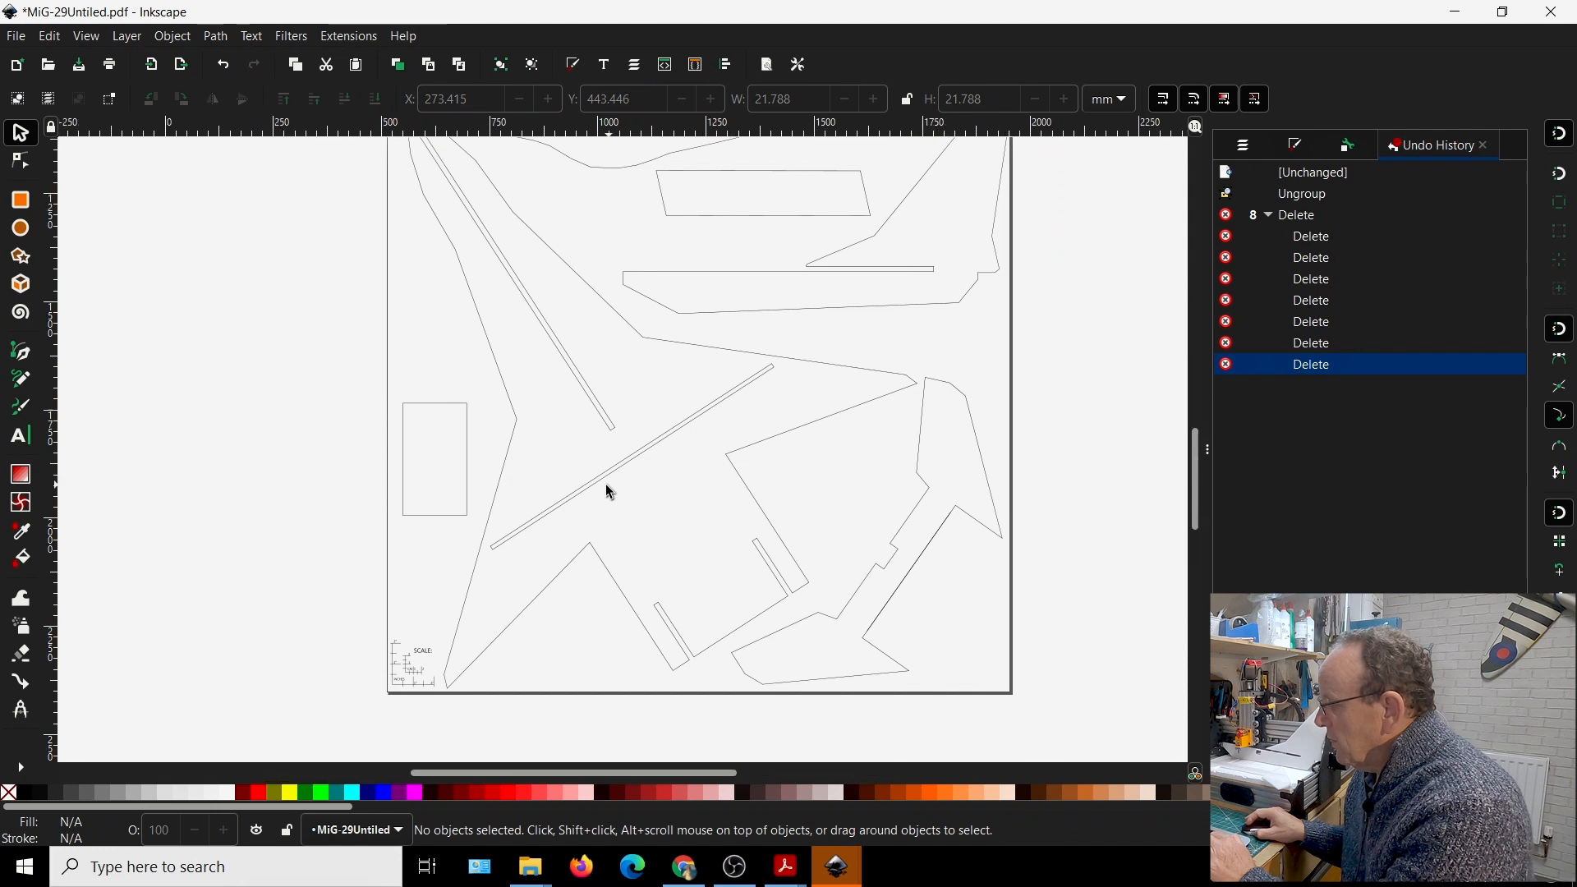
ctrl+scroll(615, 488, up, 2)
ctrl+scroll(598, 487, down, 2)
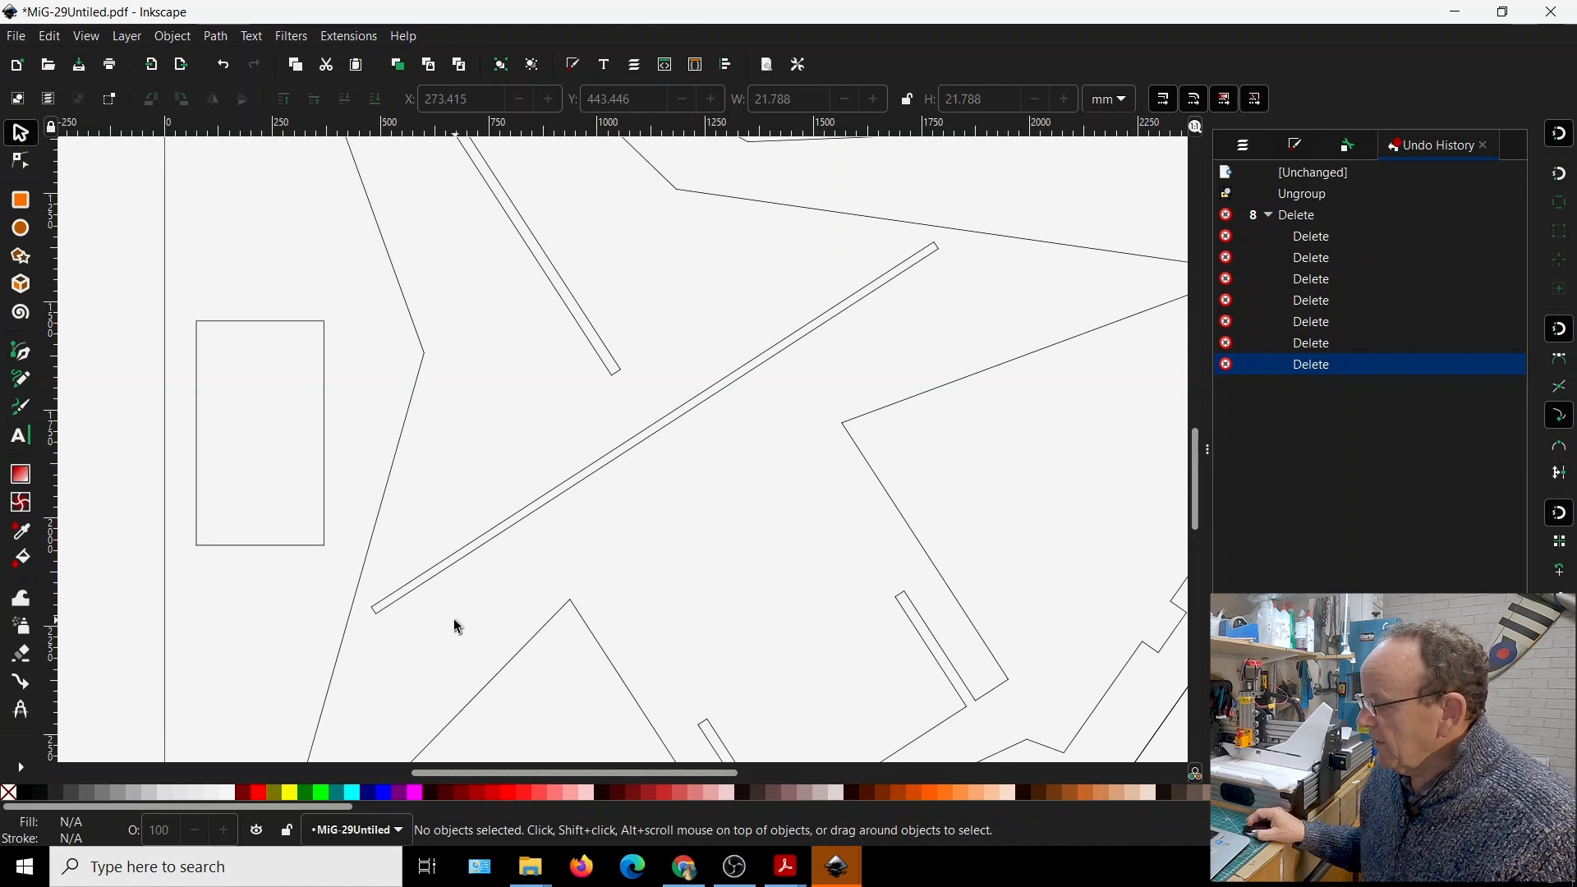
middle_drag(457, 605, 465, 364)
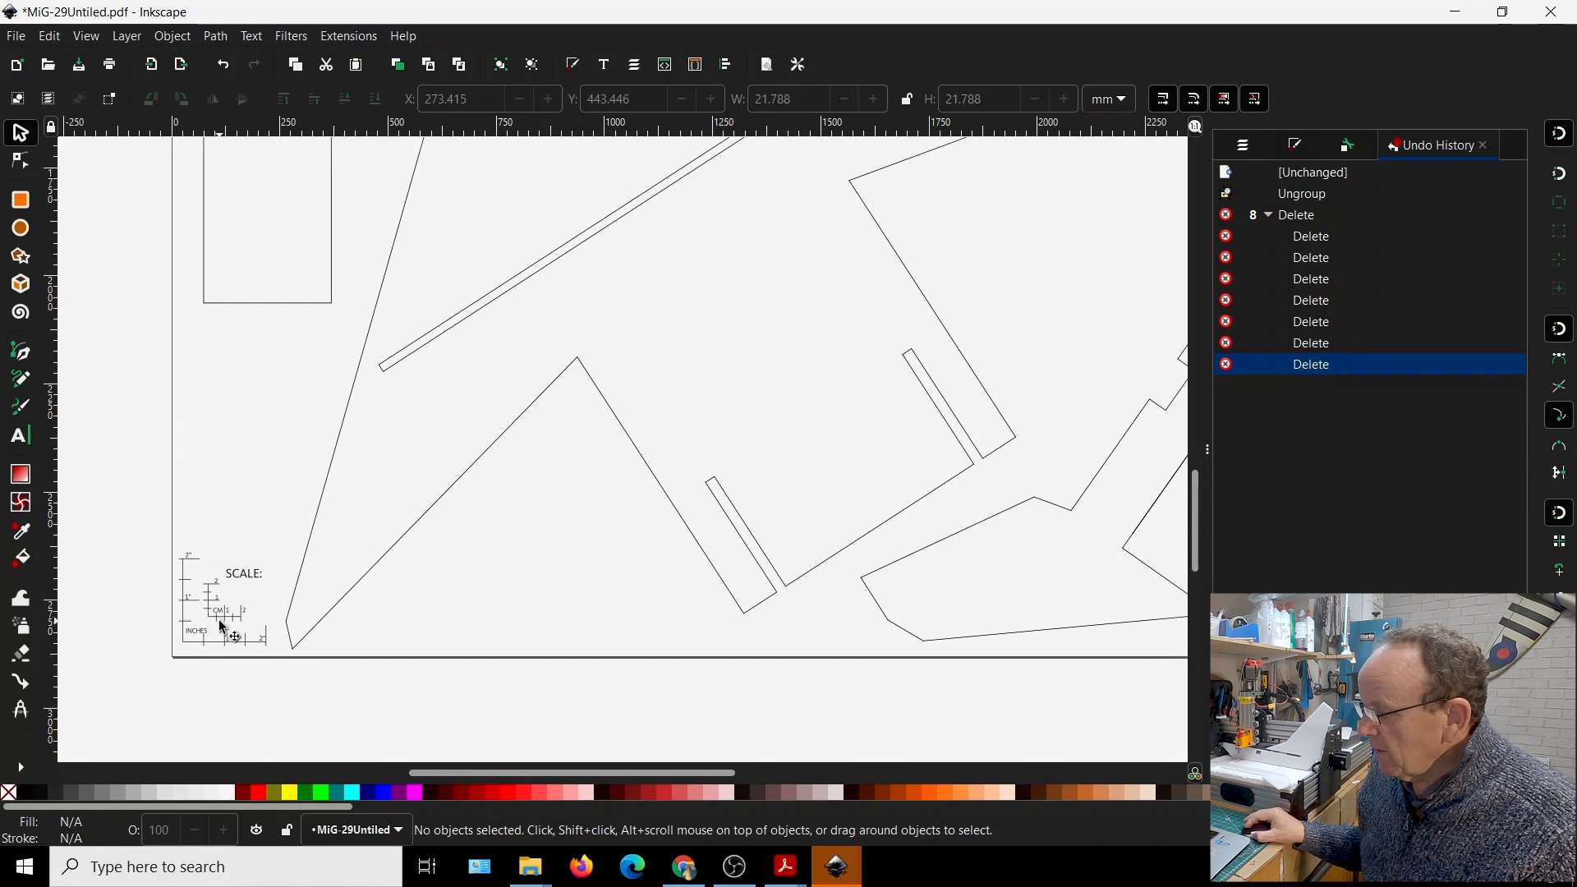
ctrl+scroll(223, 631, up, 2)
ctrl+scroll(224, 631, up, 2)
ctrl+scroll(230, 634, down, 2)
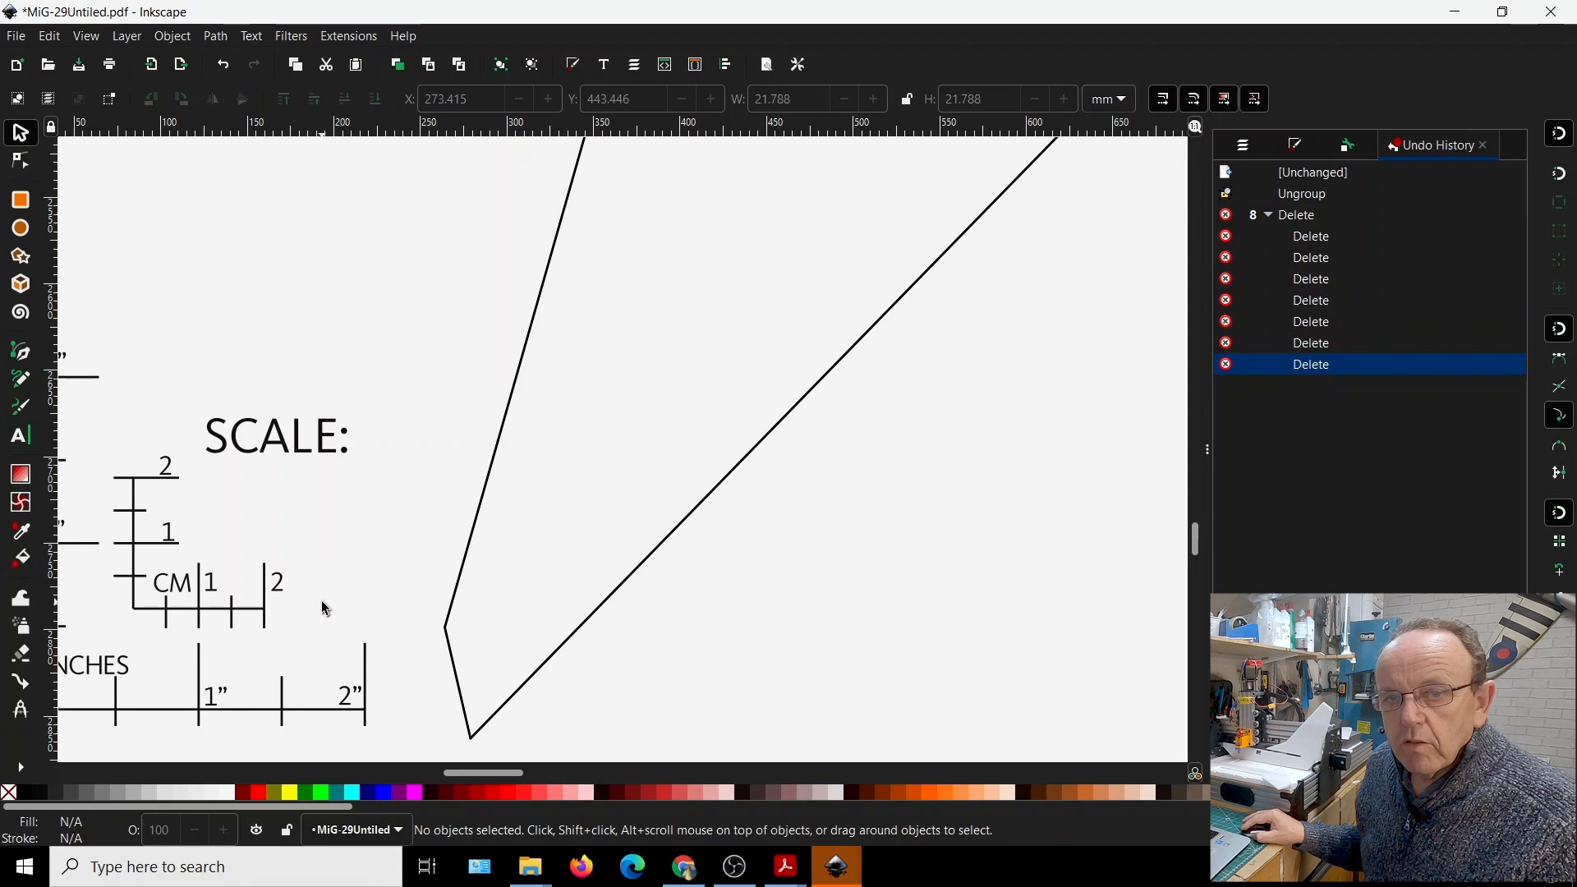
key(5)
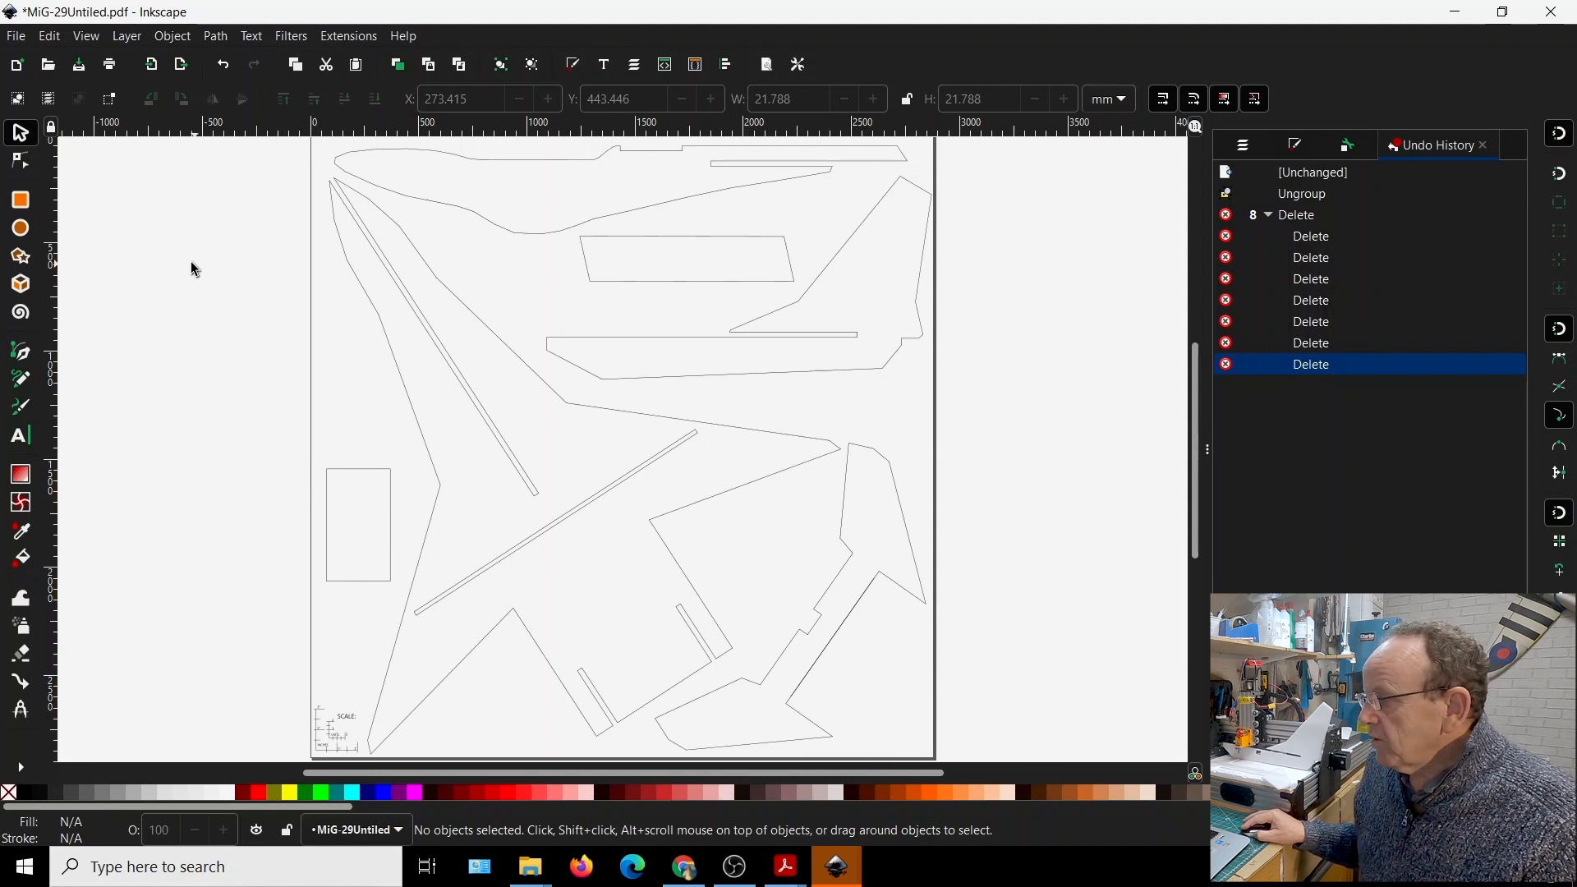
Start saving the cleaned plan under a new name, choosing the Desktop Cutting Plotter (AutoCAD DXF R14) format
click(18, 37)
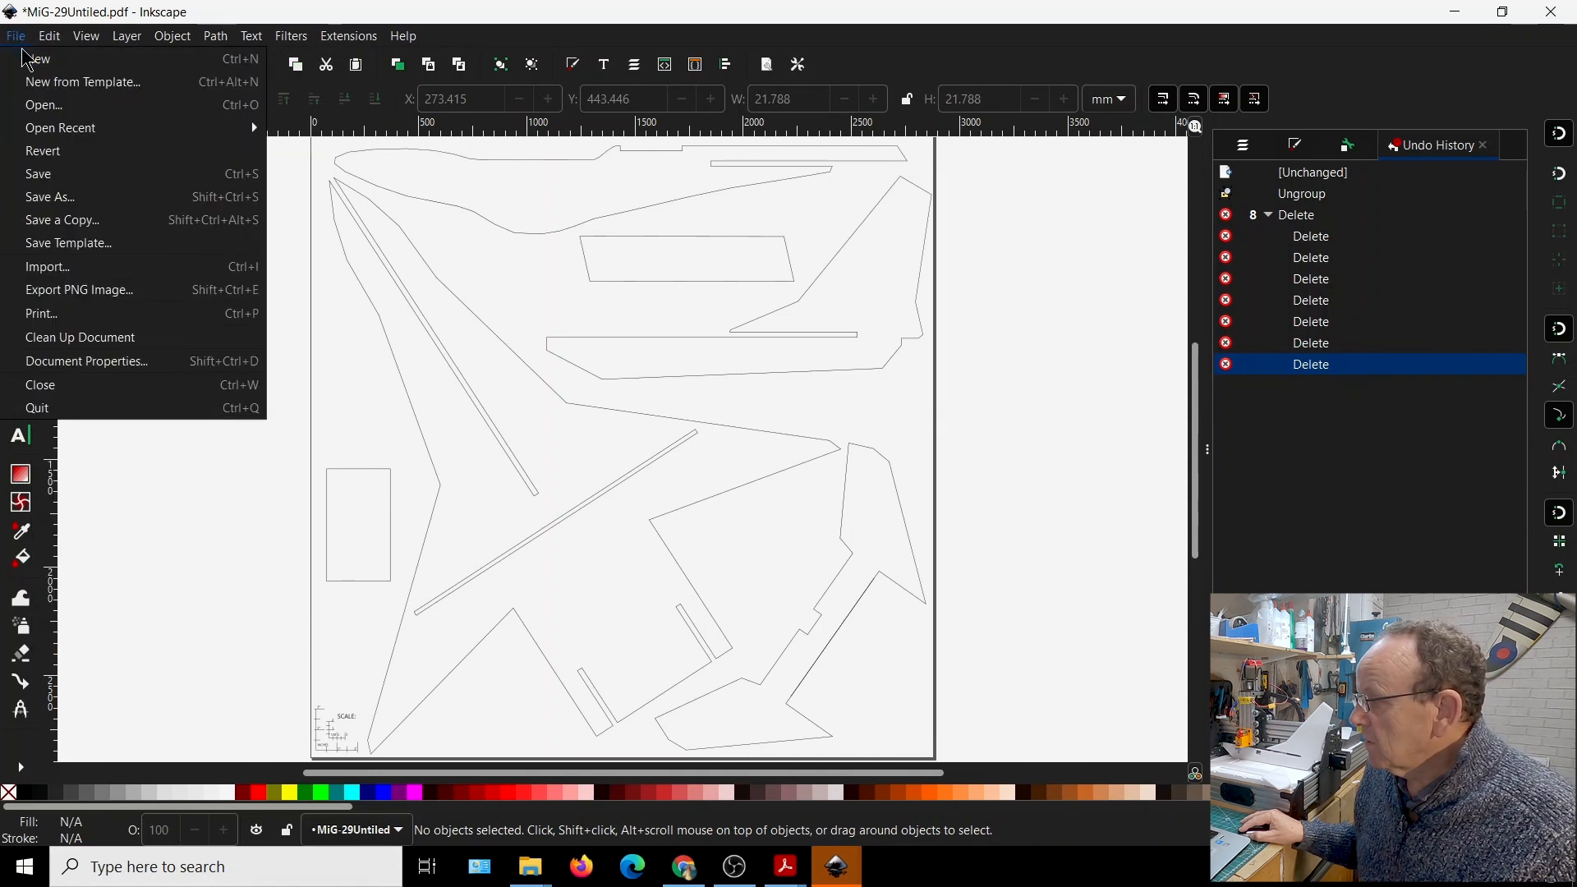
click(81, 203)
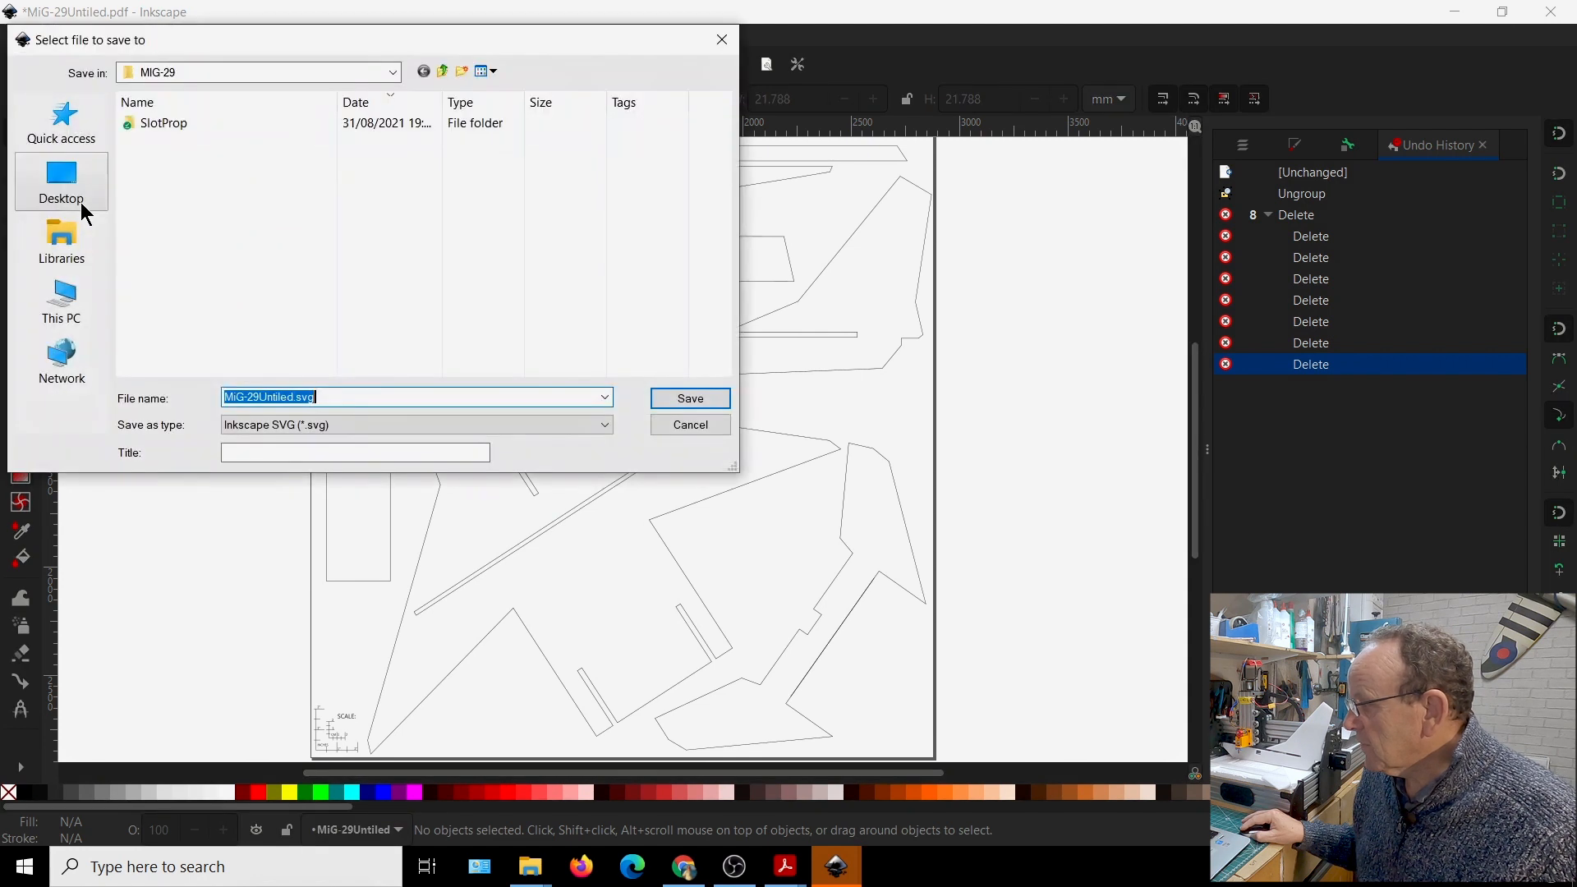
click(605, 427)
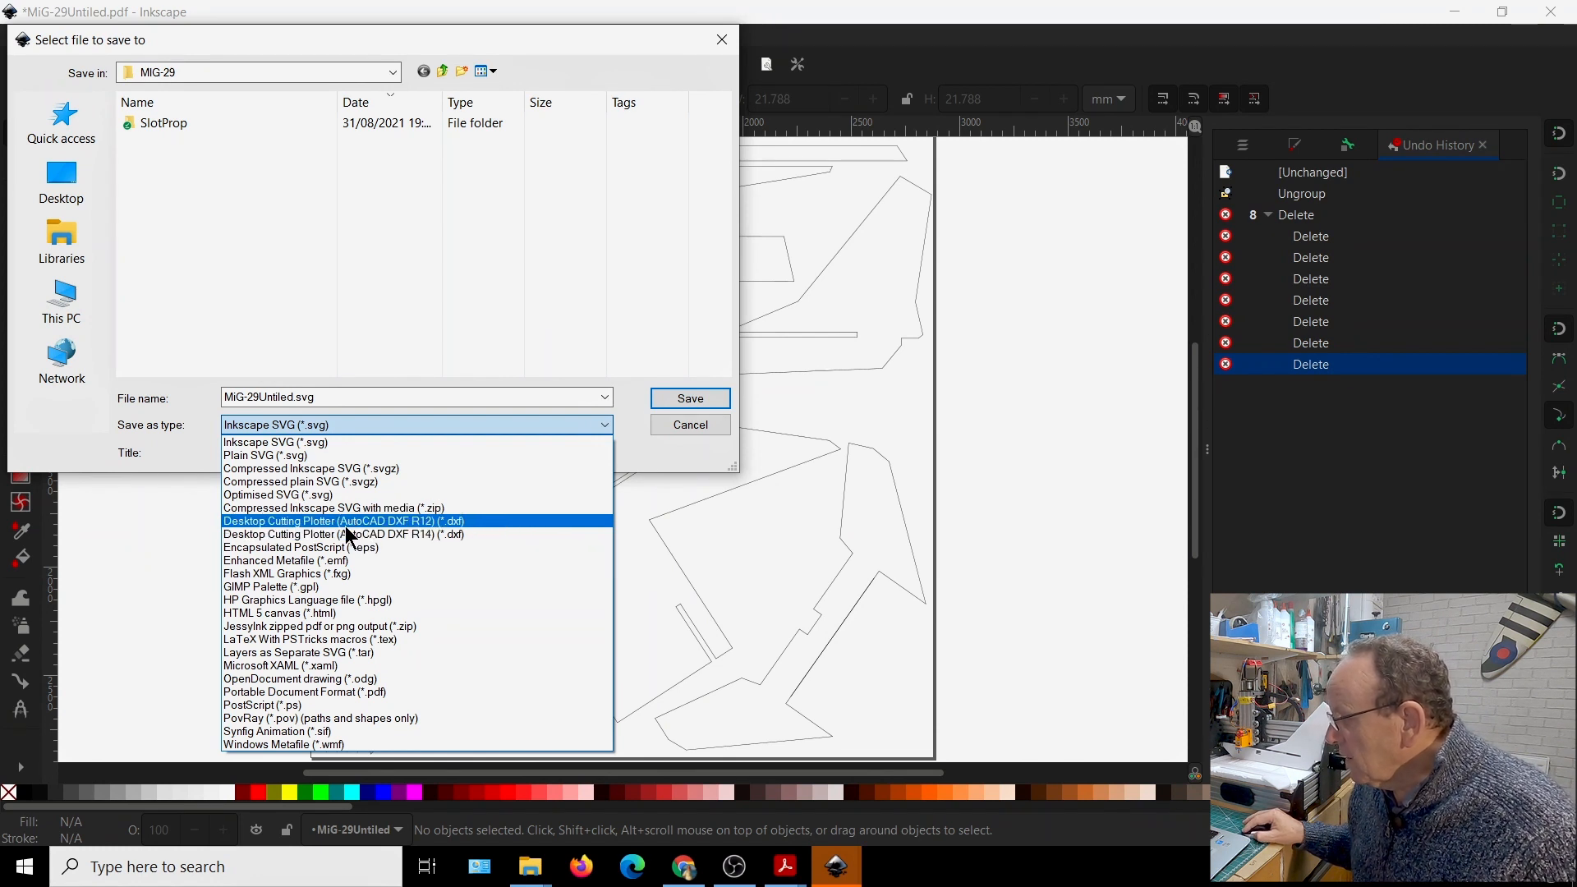
click(414, 534)
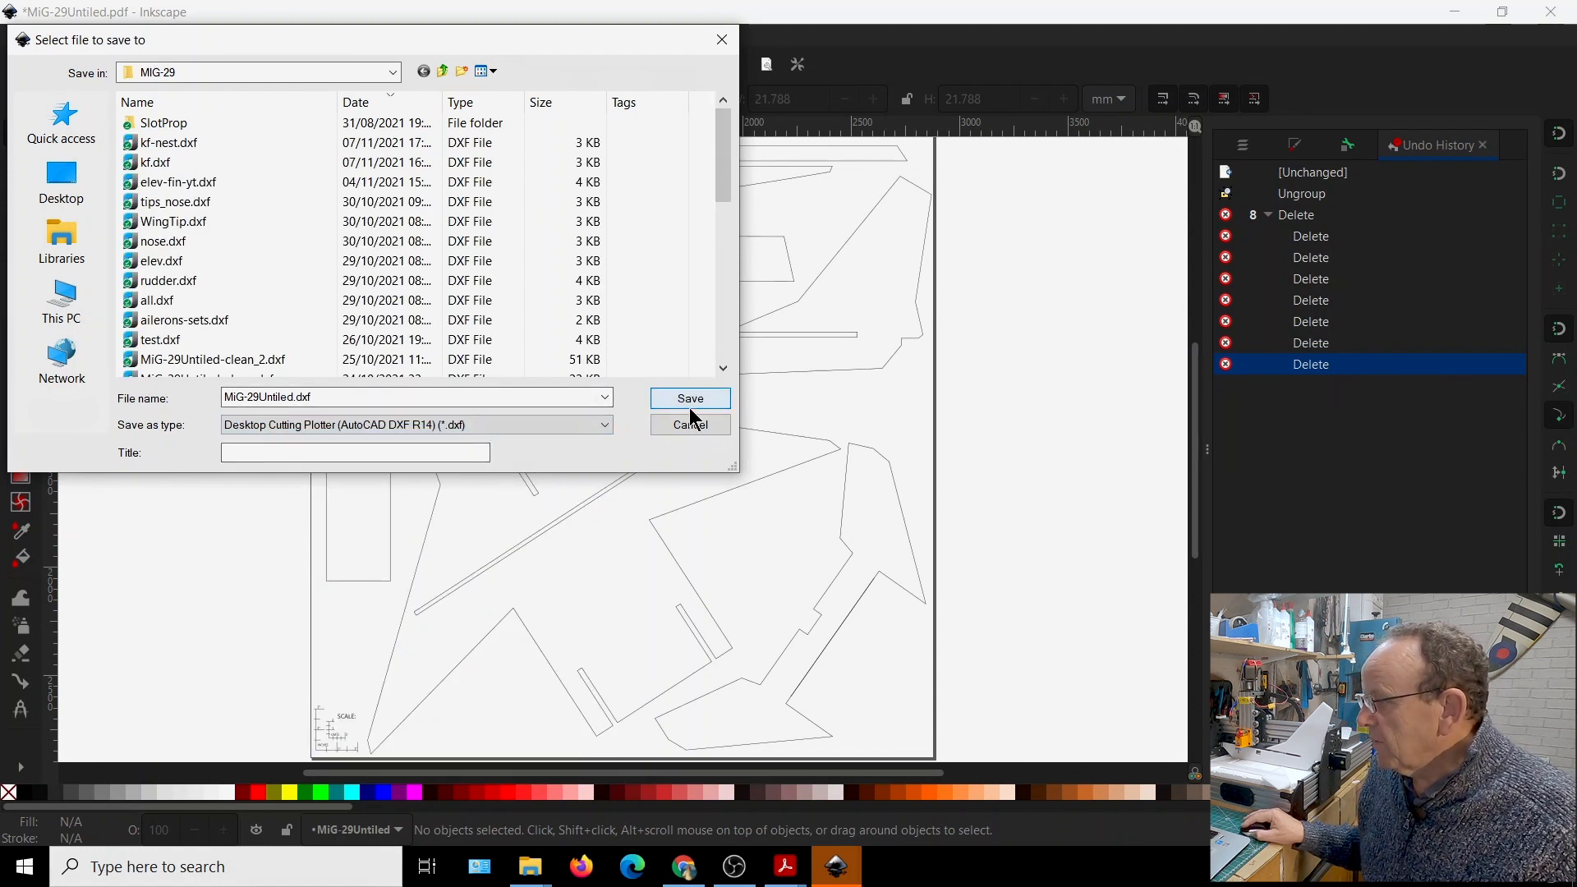
Name the file MiG-29UntiledYT.dxf and save it with LWPOLYLINE line output, mm base unit and visible layers only
scroll(282, 210, down, 1)
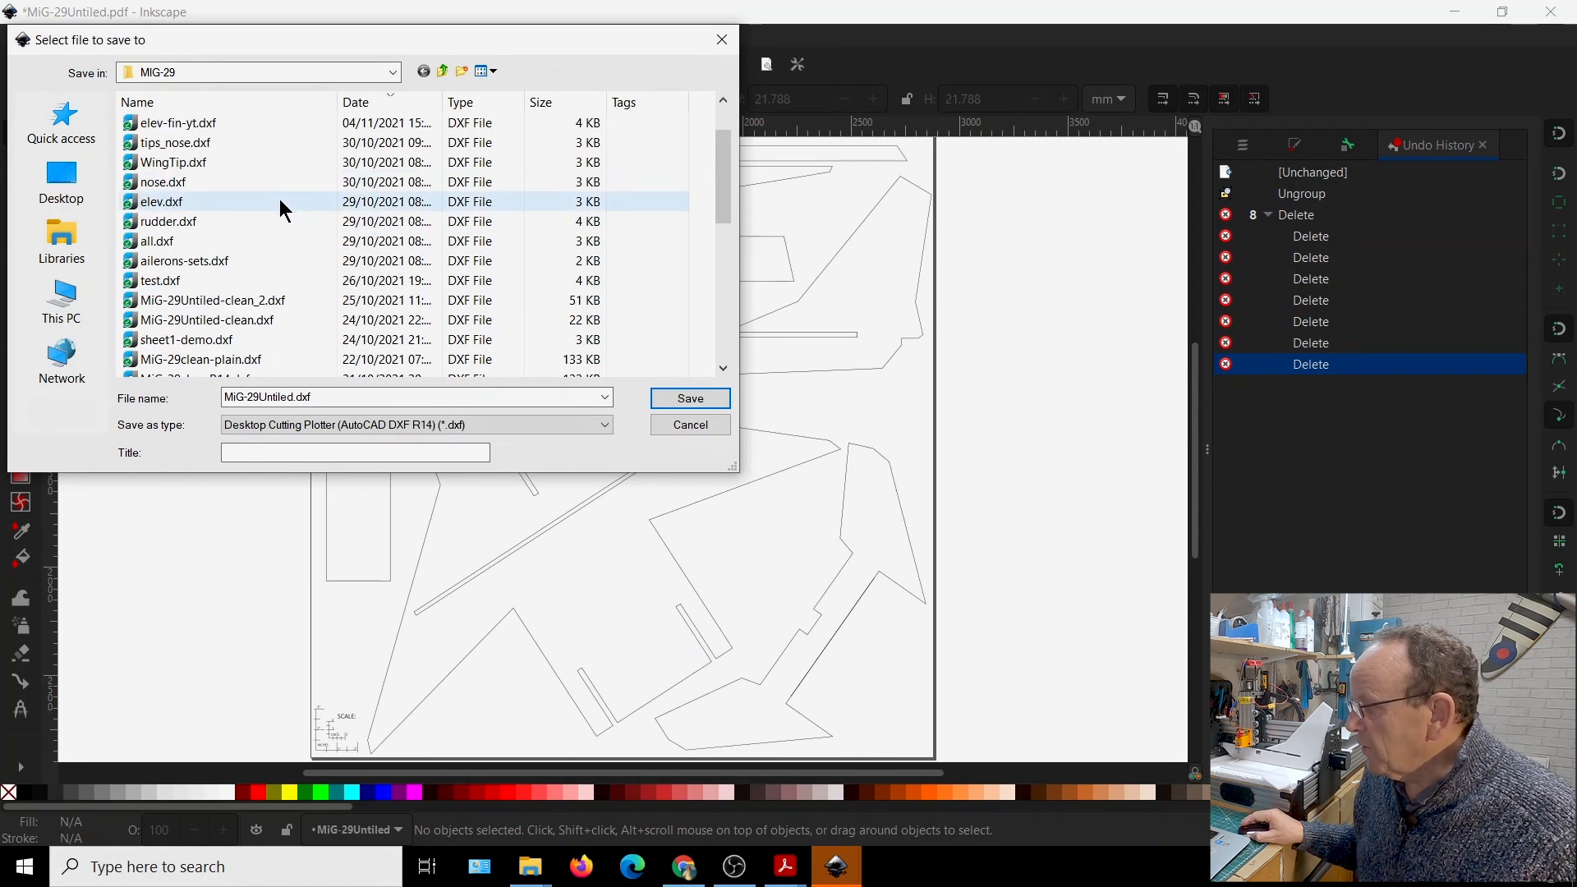
scroll(282, 210, down, 2)
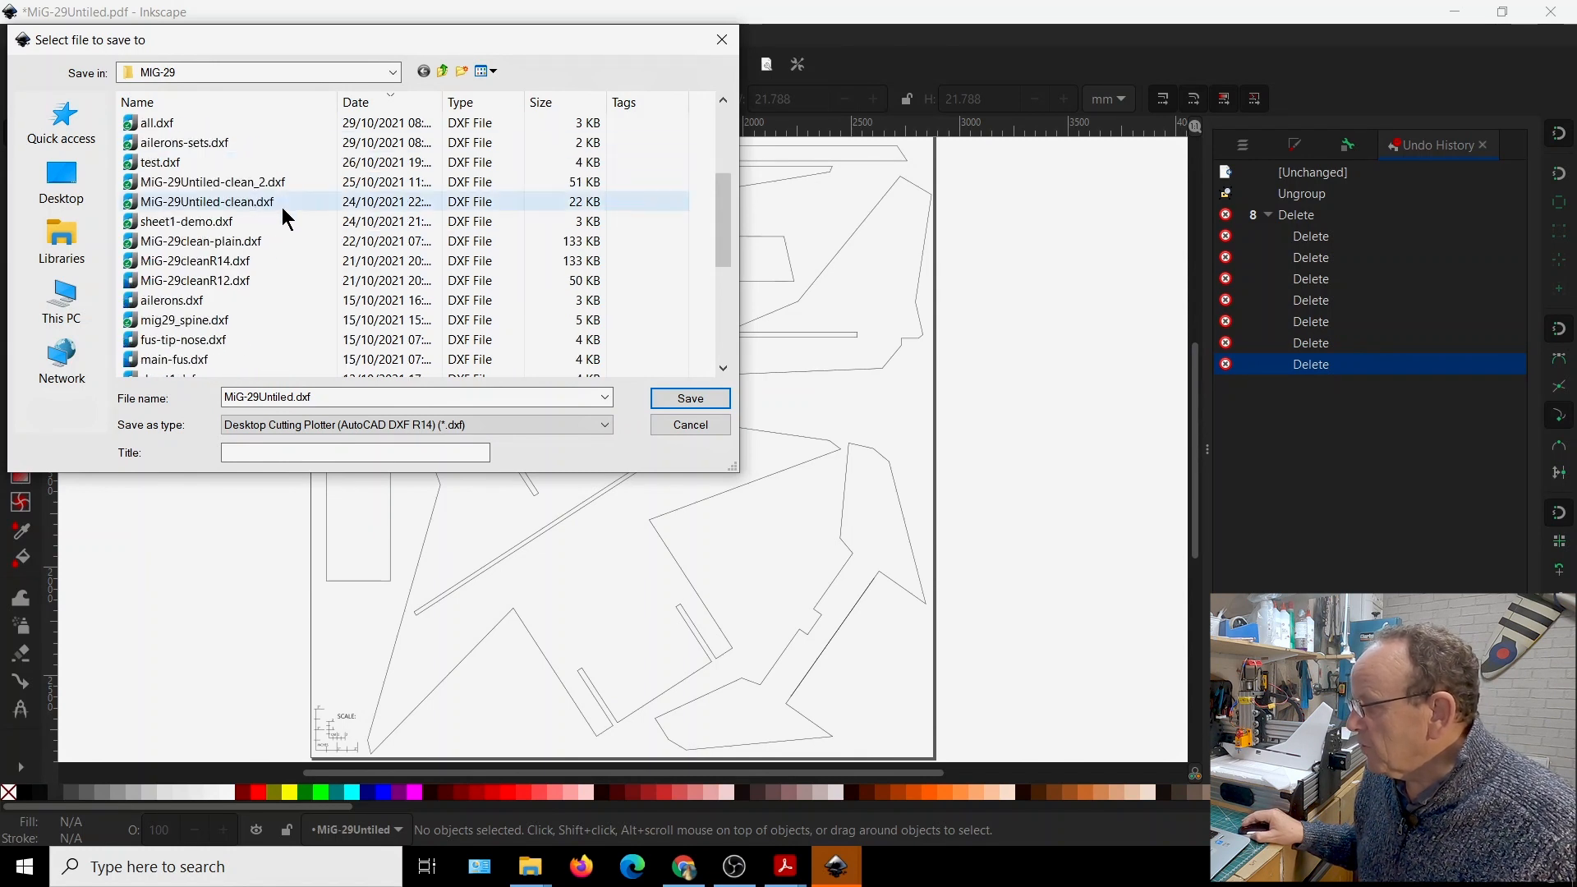
click(296, 398)
double_click(297, 399)
click(367, 396)
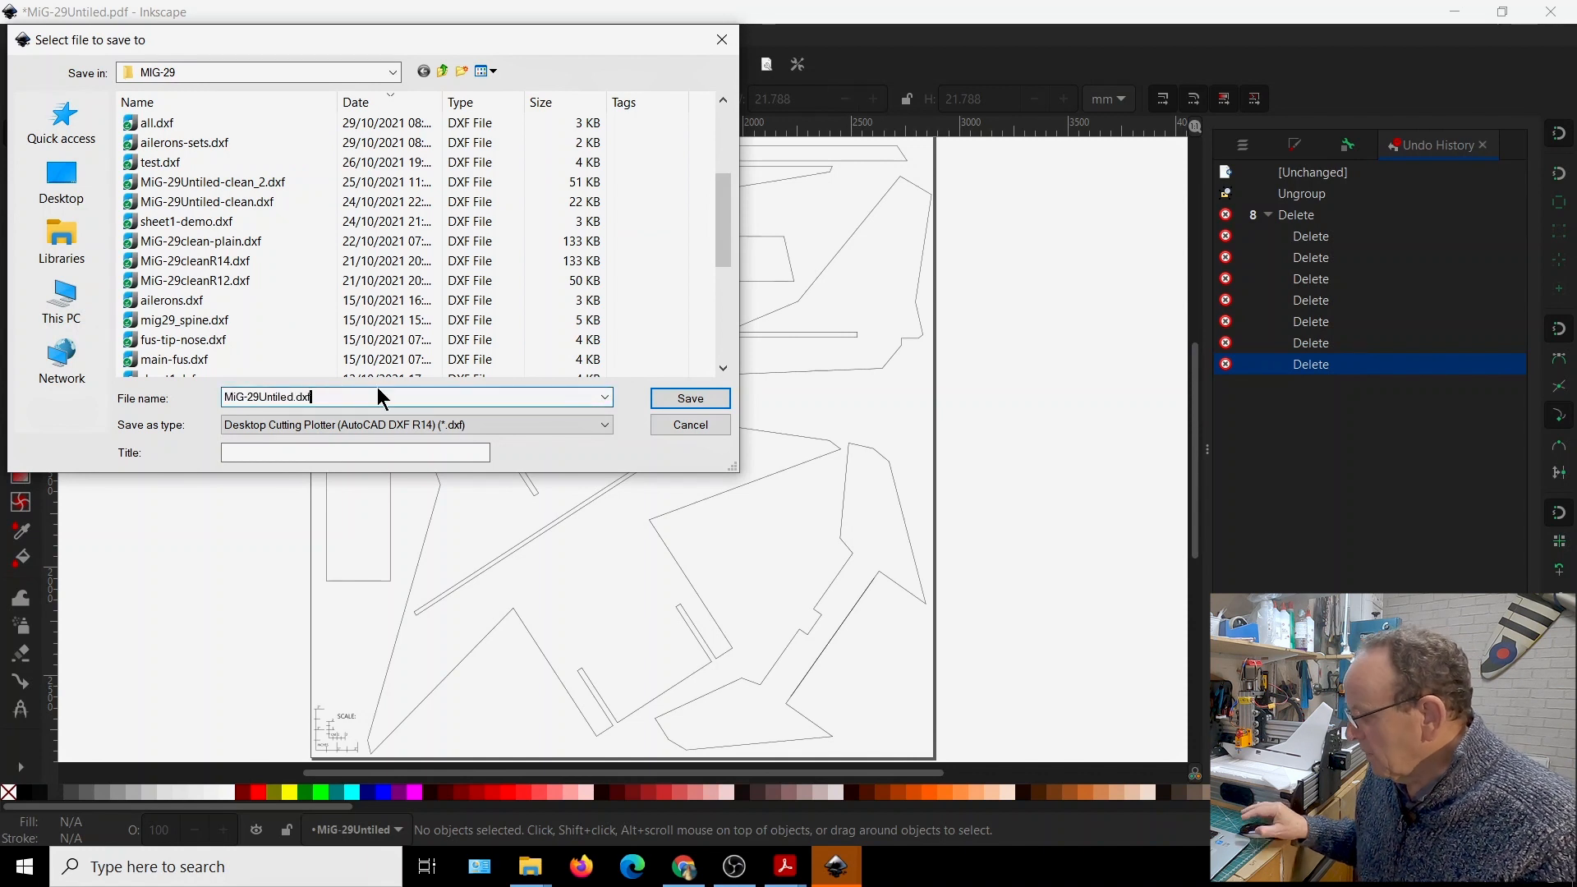
key(Left)
key(Left)
key(Left)
key(Left)
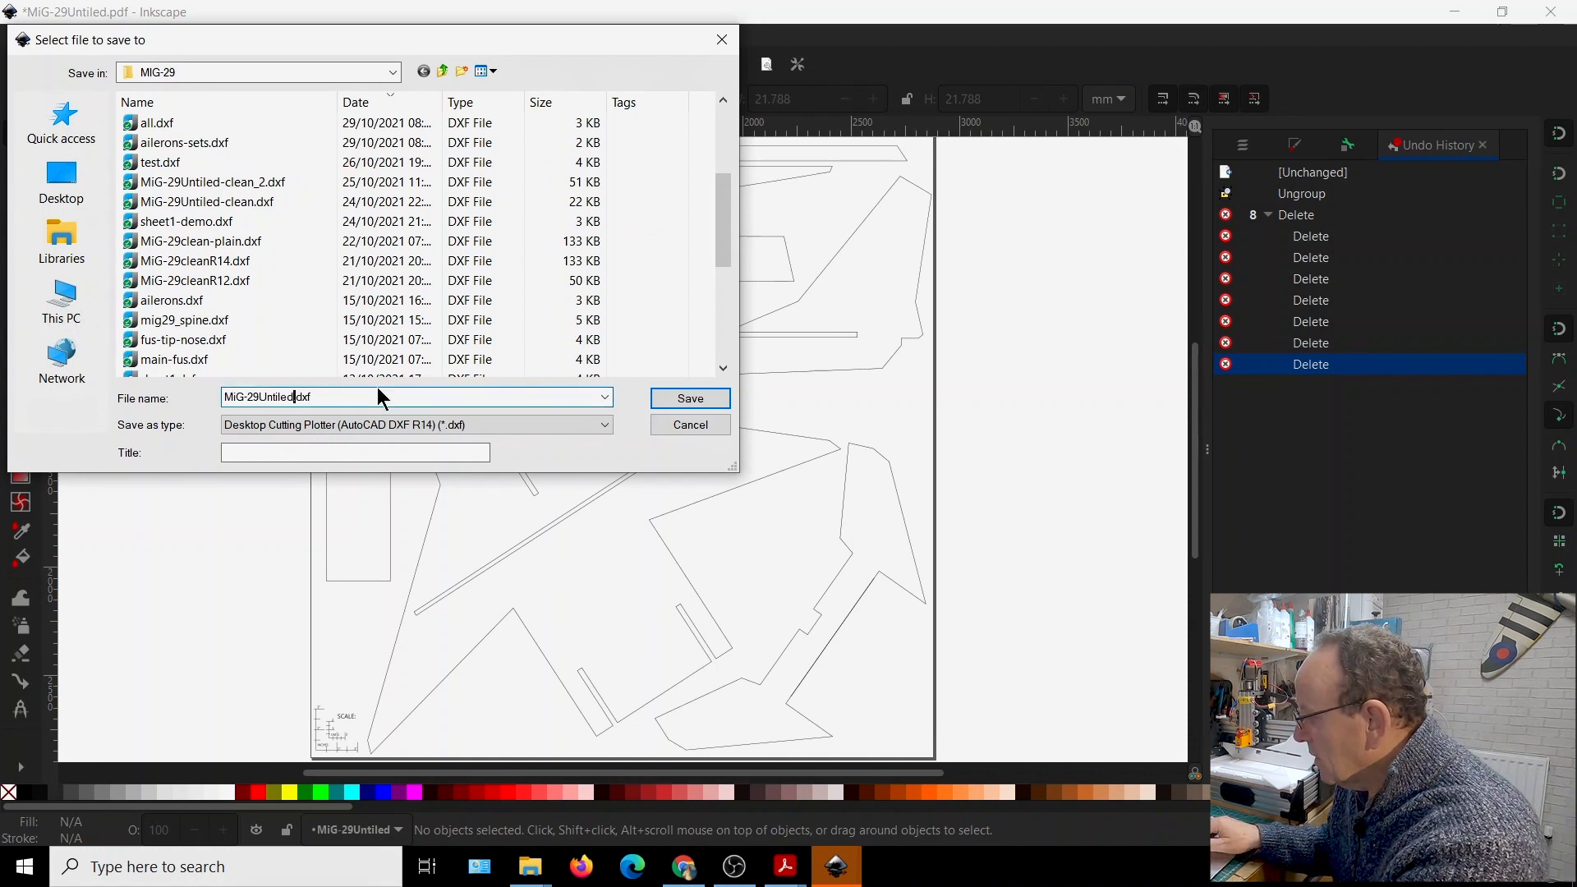
text(YT)
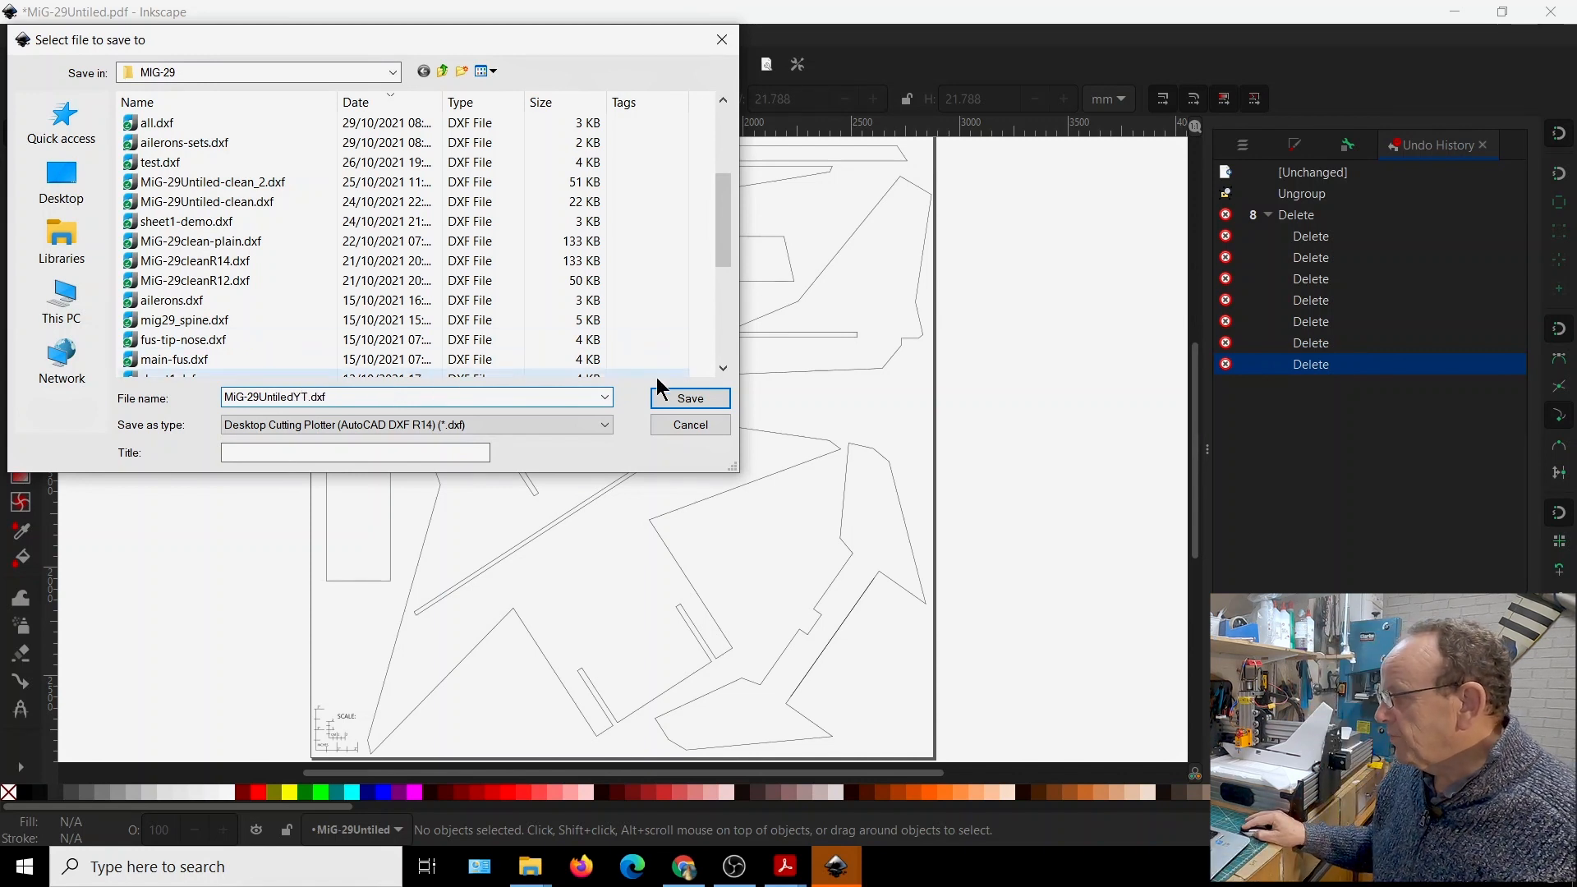
click(689, 398)
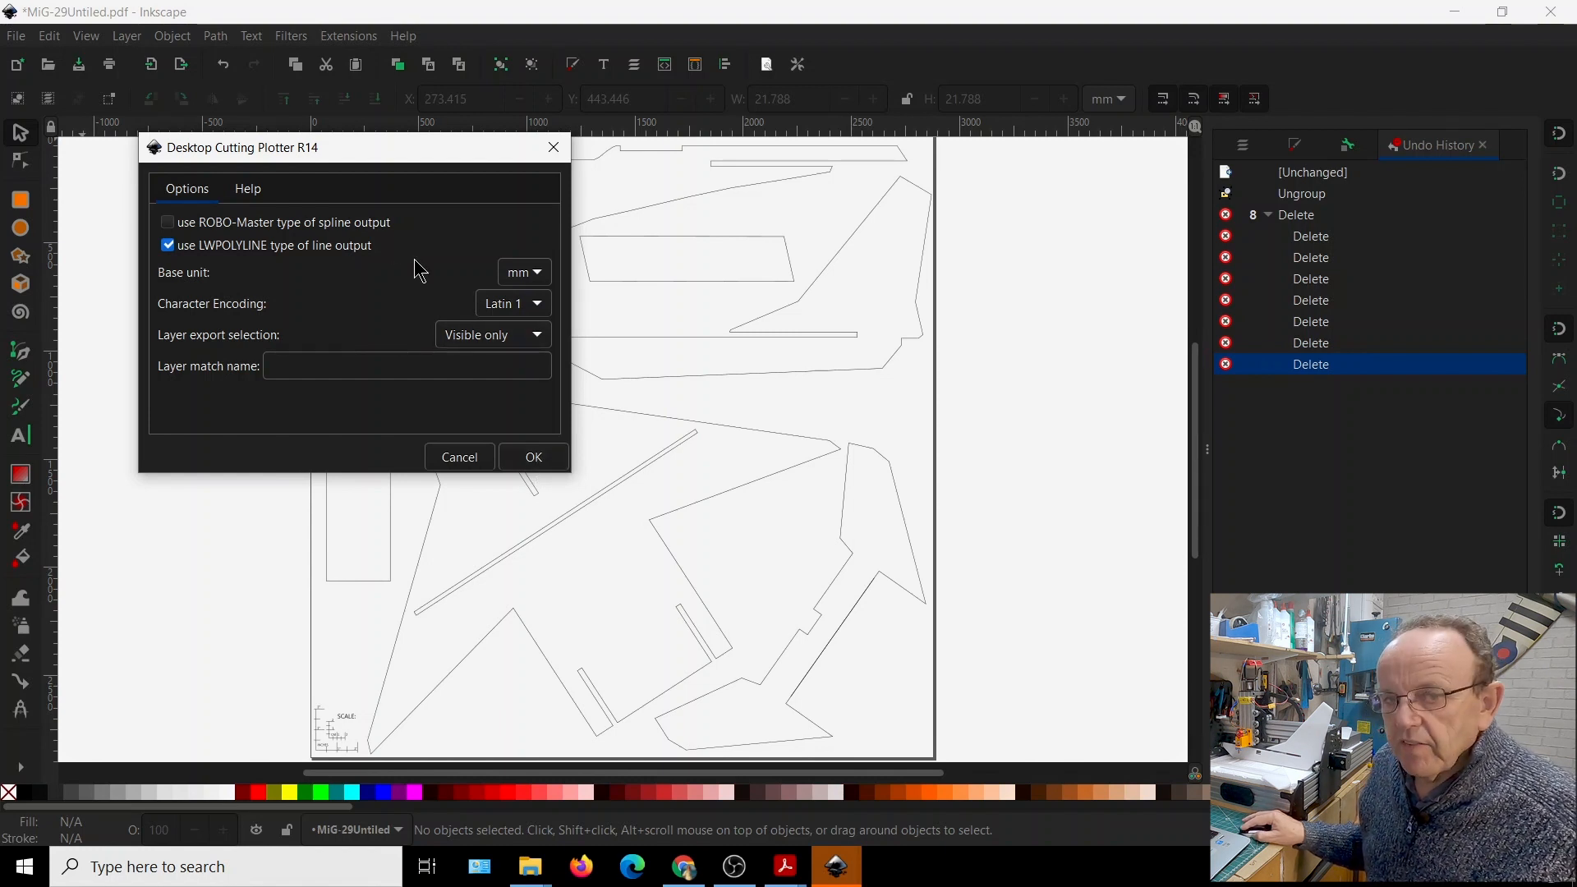
click(534, 459)
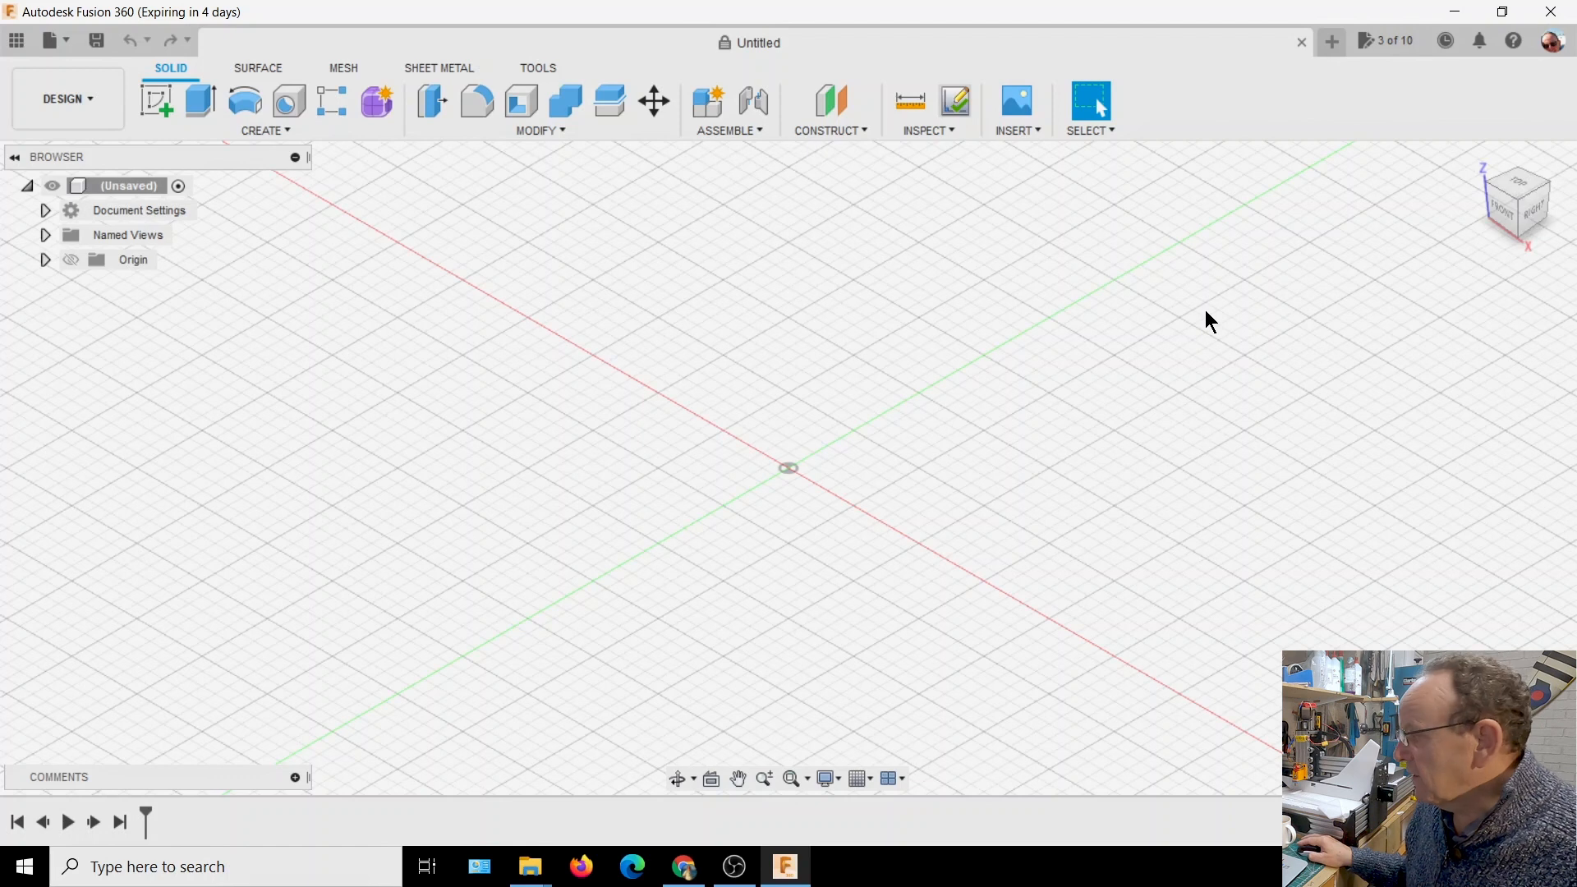
In Fusion 360, insert MiG-29UntiledYT.dxf onto the XY plane as a single sketch in millimetres with zero X and Y distance
click(1026, 129)
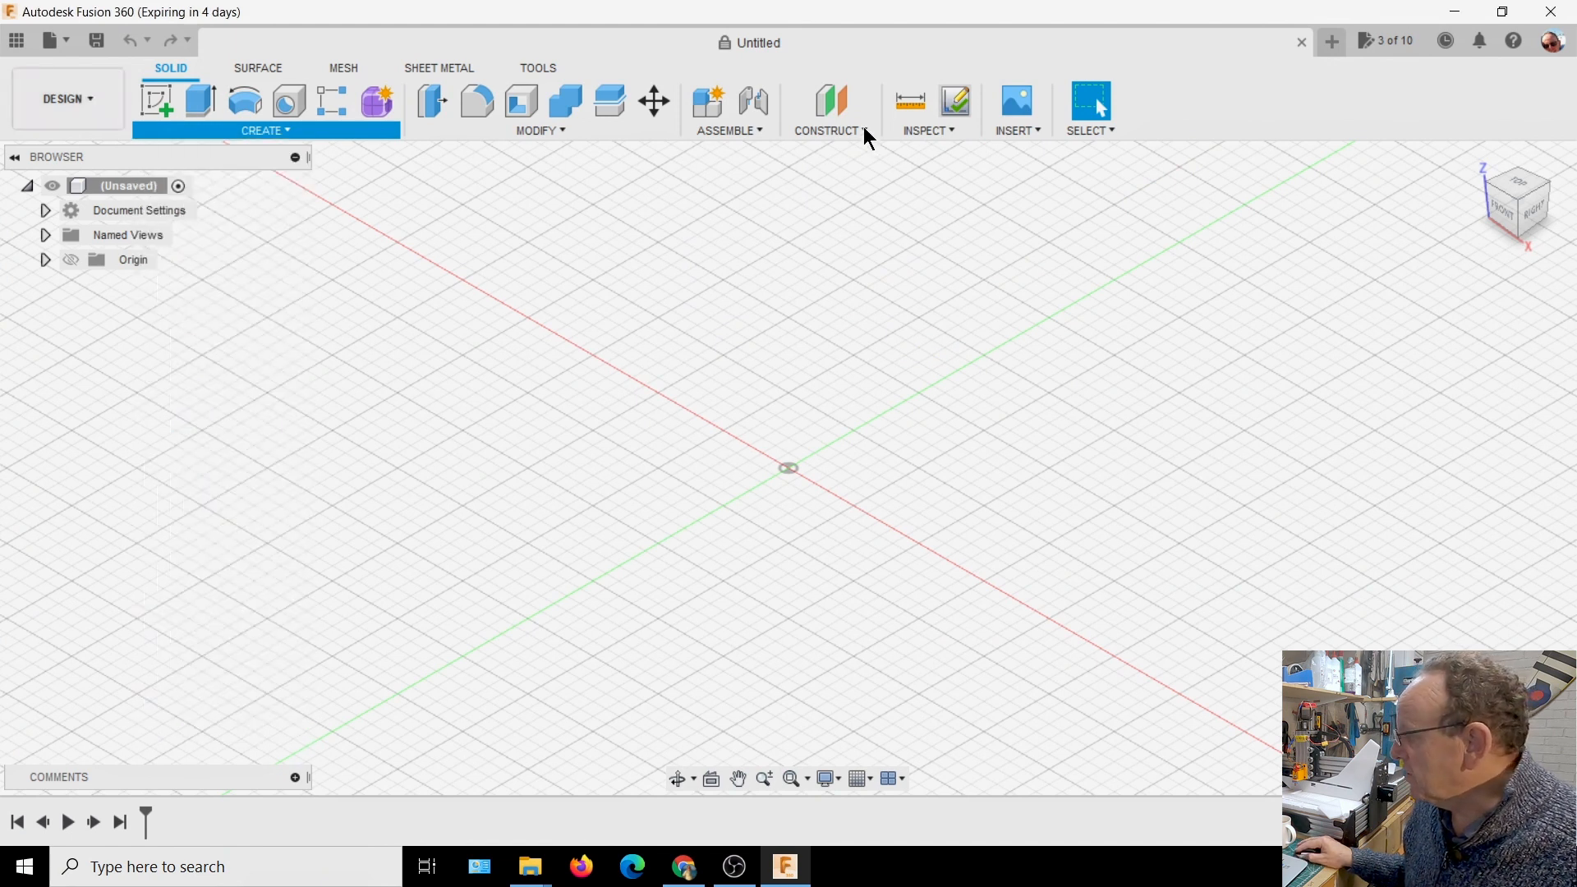
click(1031, 131)
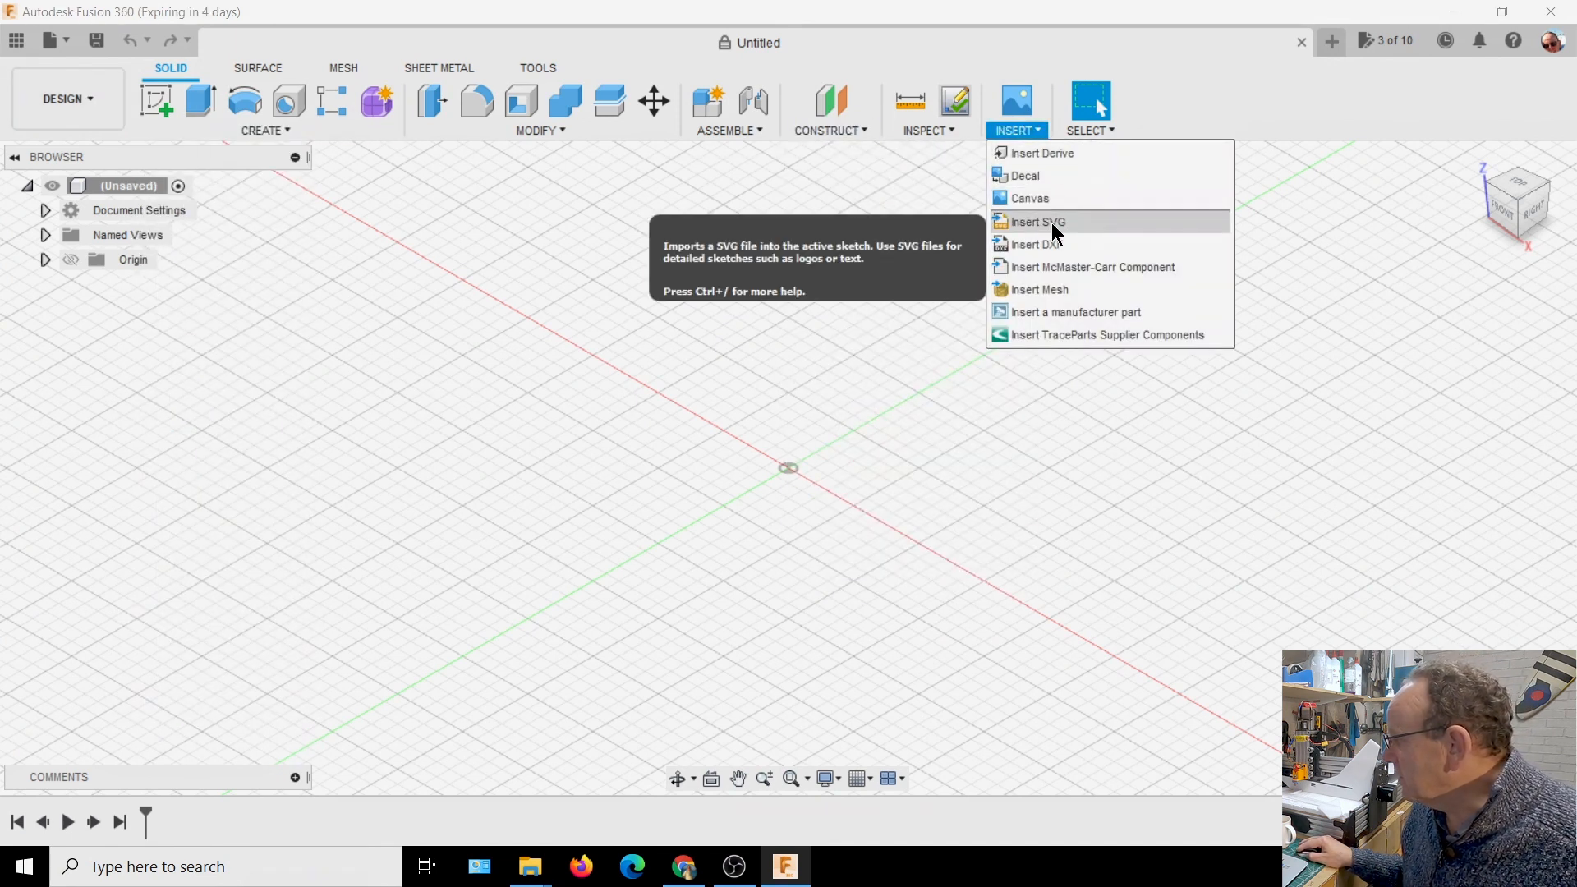
click(1058, 247)
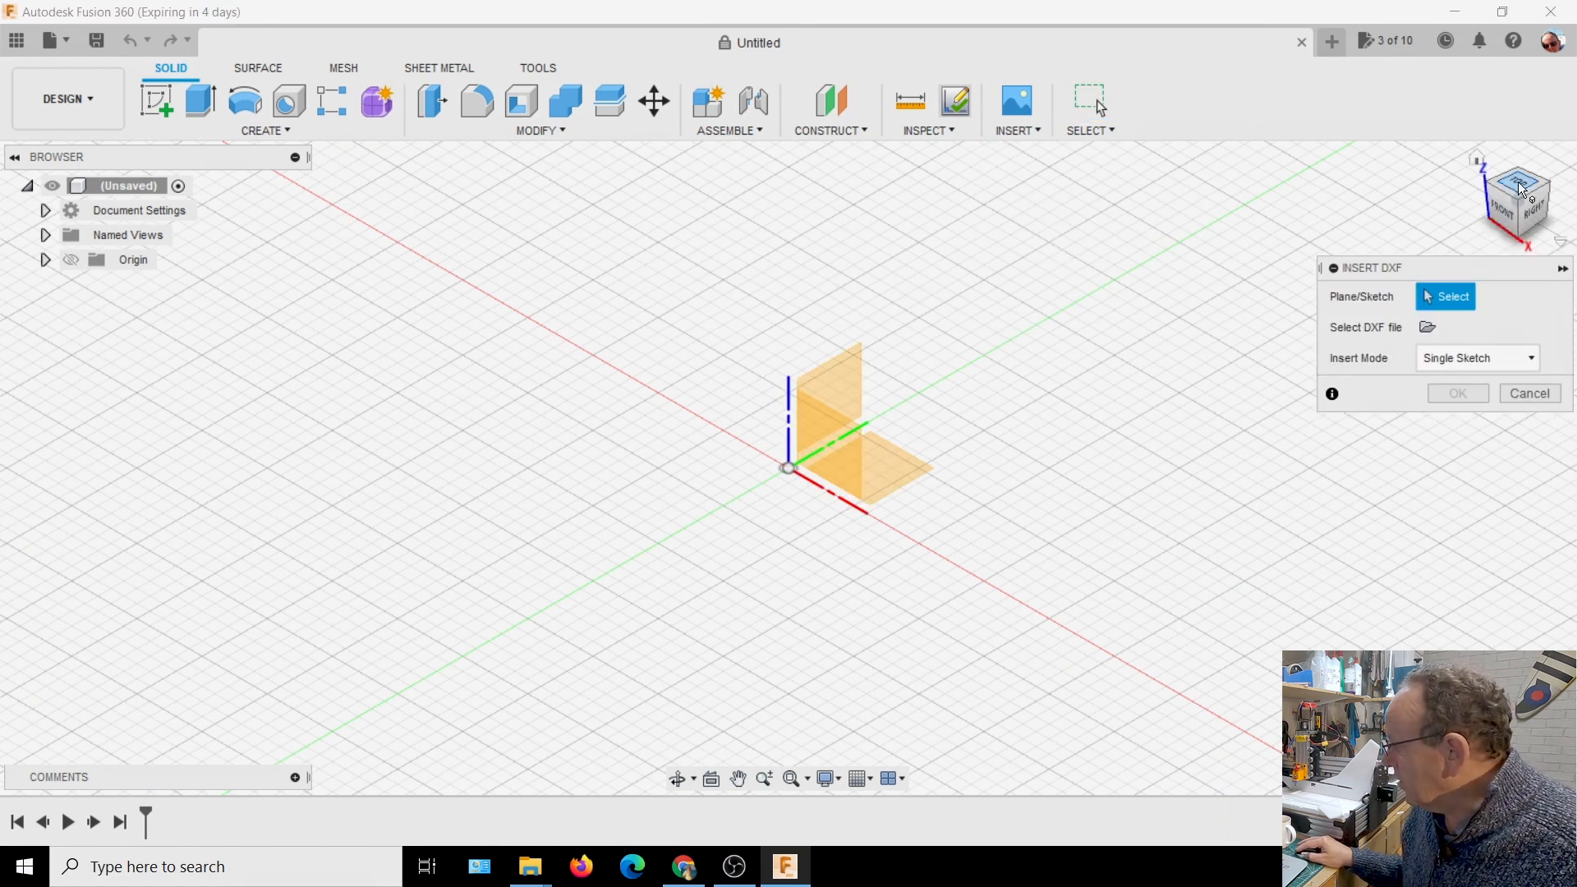
click(906, 472)
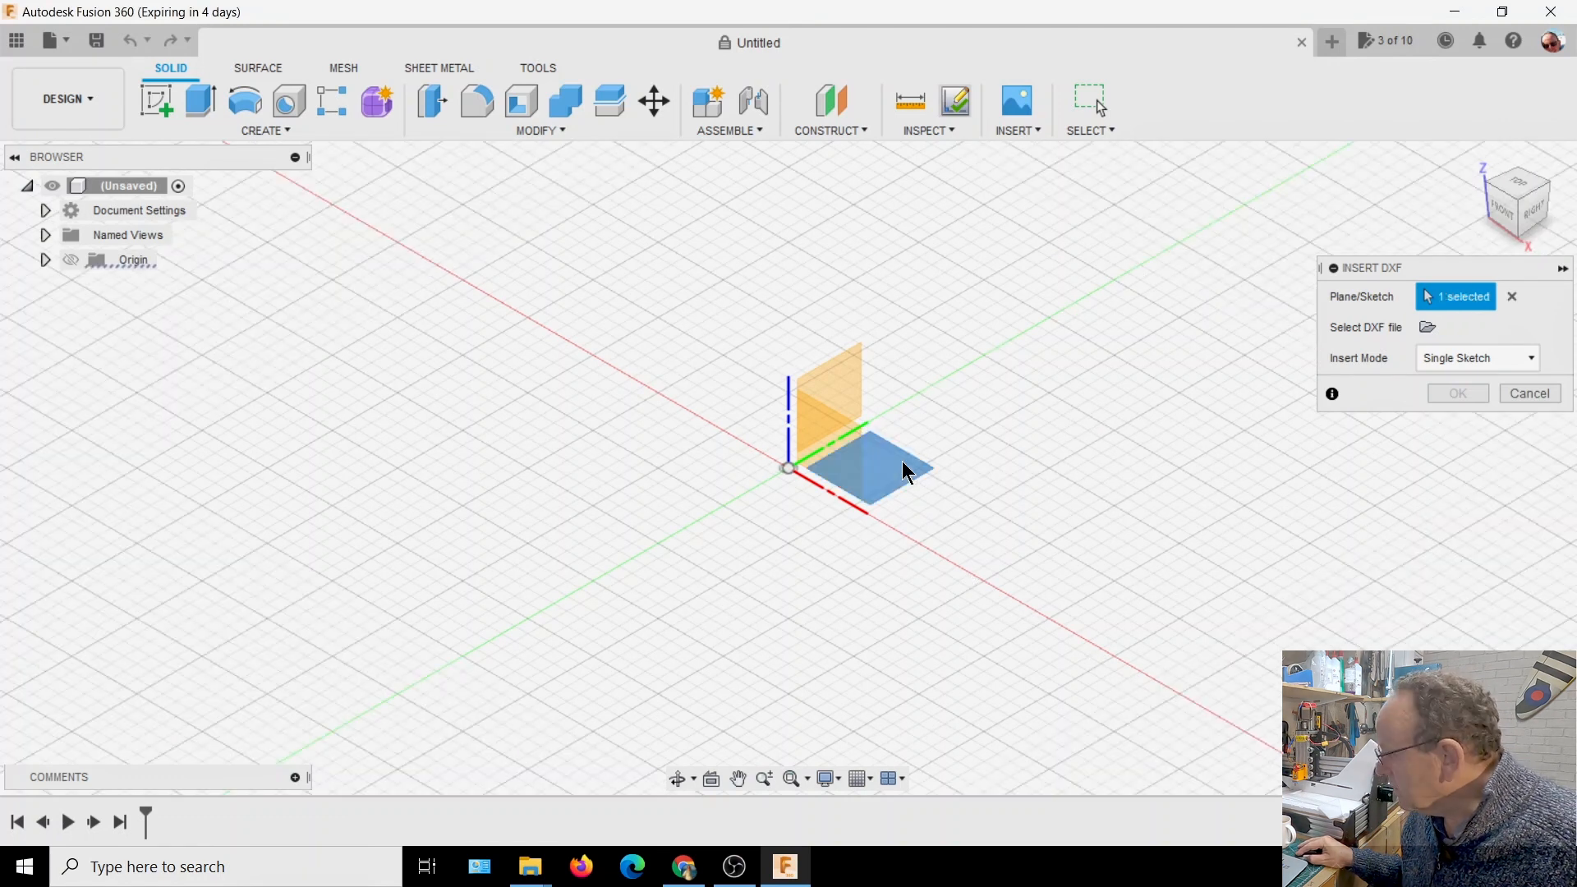
click(1427, 328)
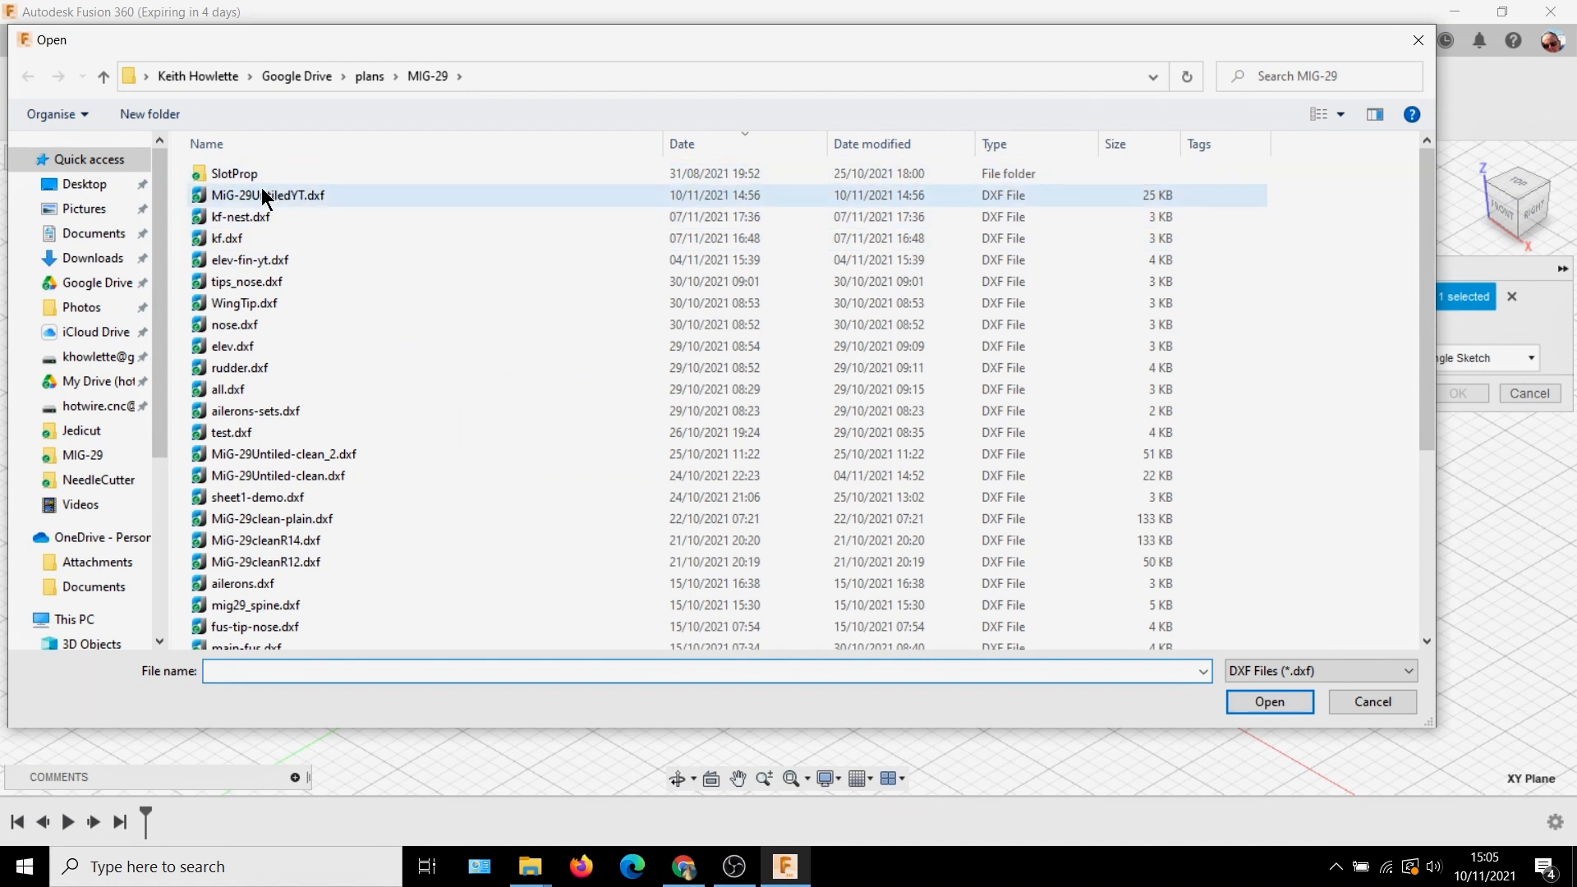
click(316, 203)
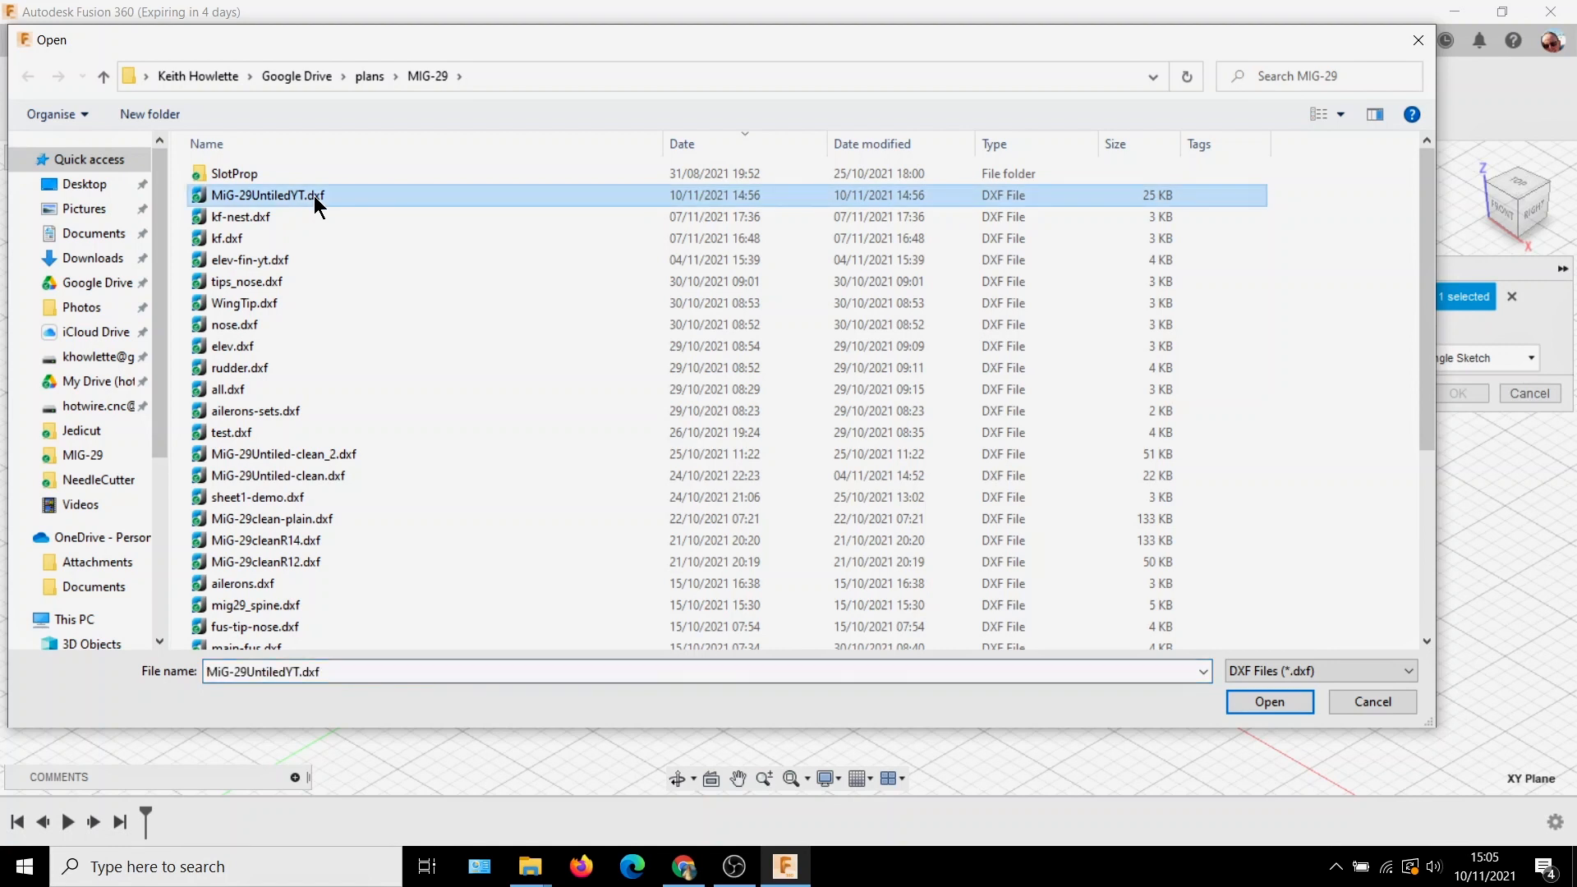
click(1269, 702)
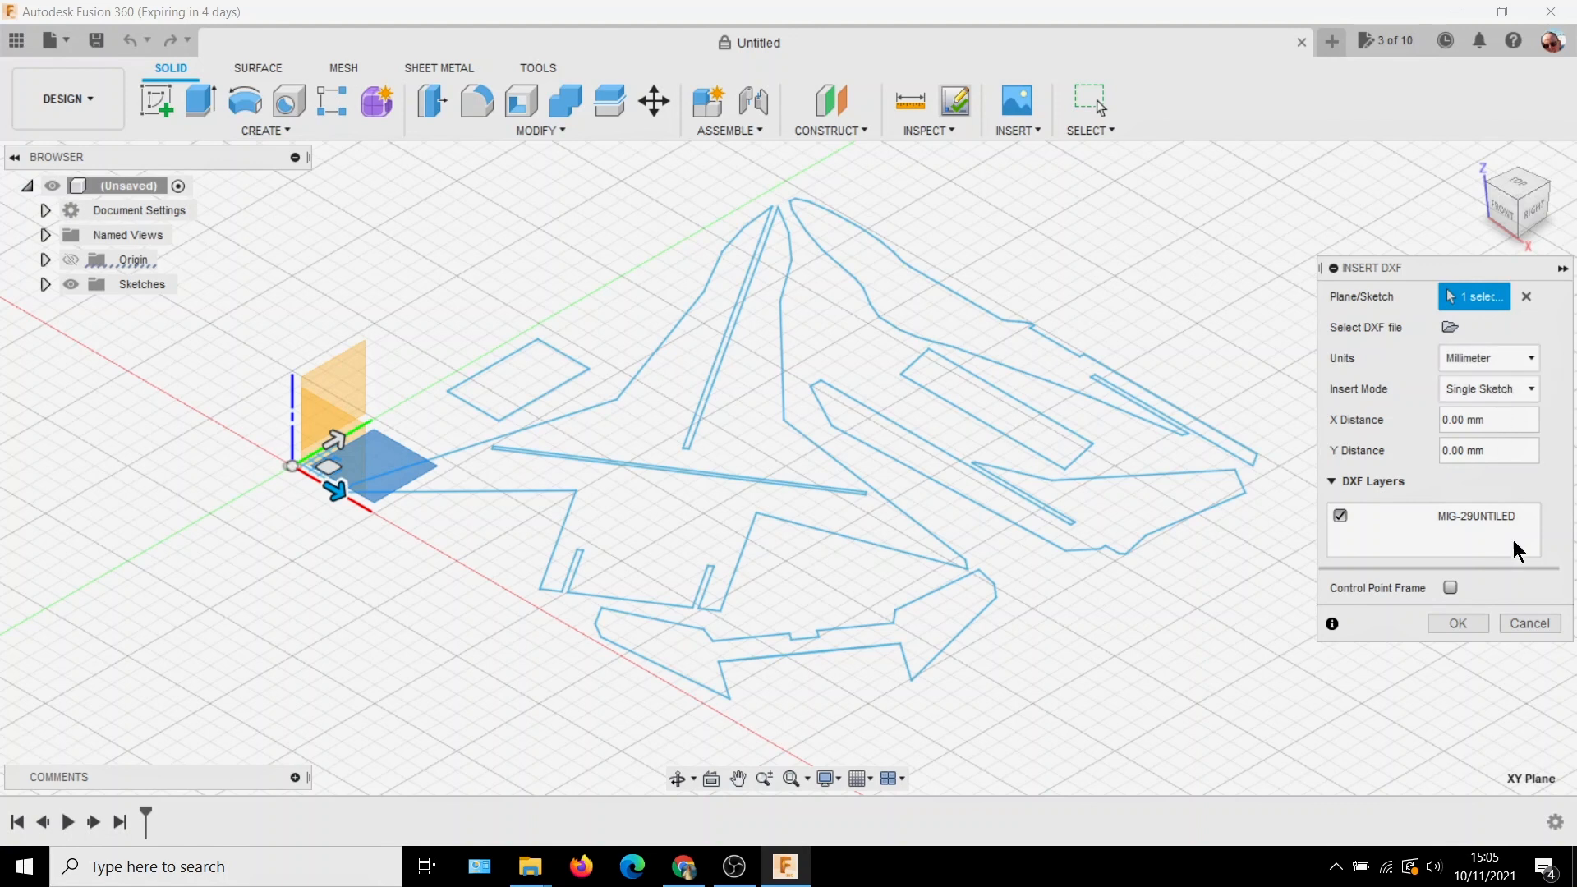
click(1459, 623)
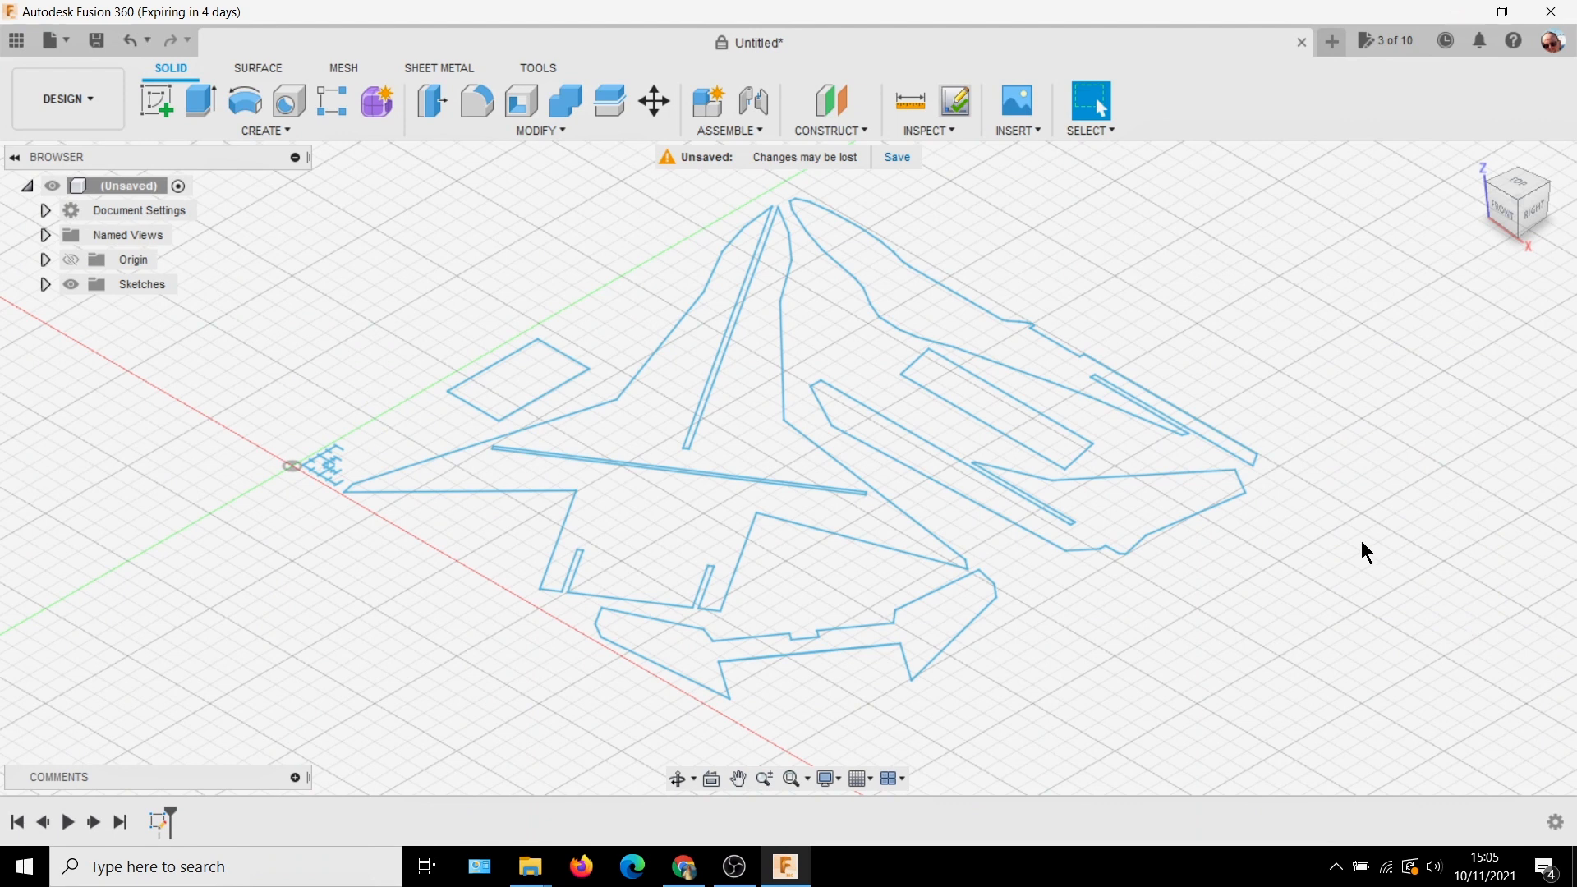
Show the imported sketch from the top and select the smaller scale reference's horizontal line near the origin to check its size
click(42, 284)
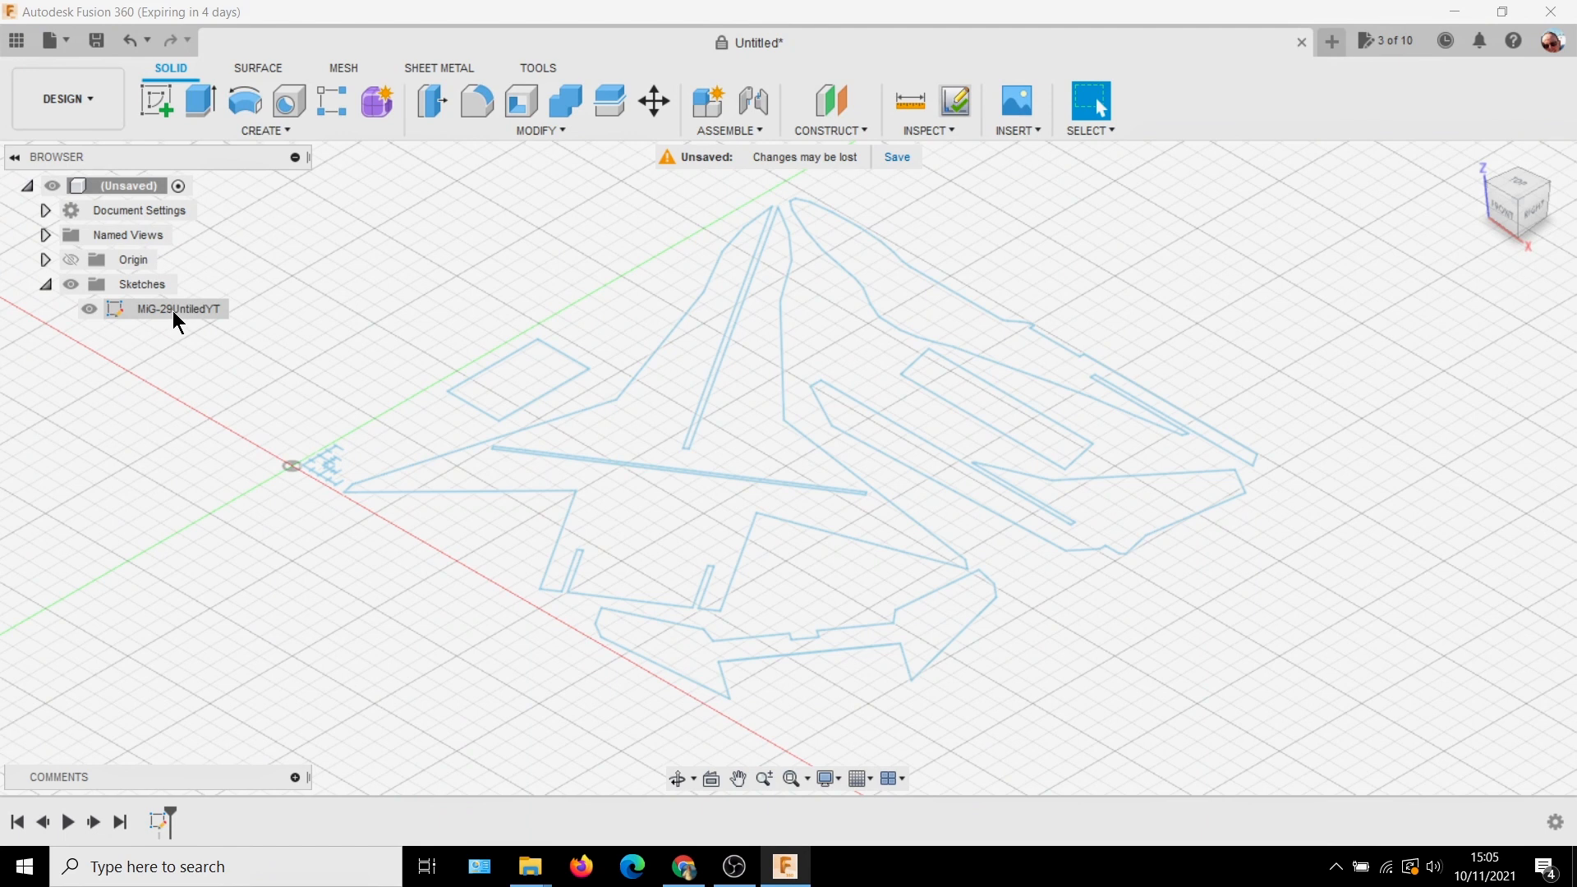
click(1528, 189)
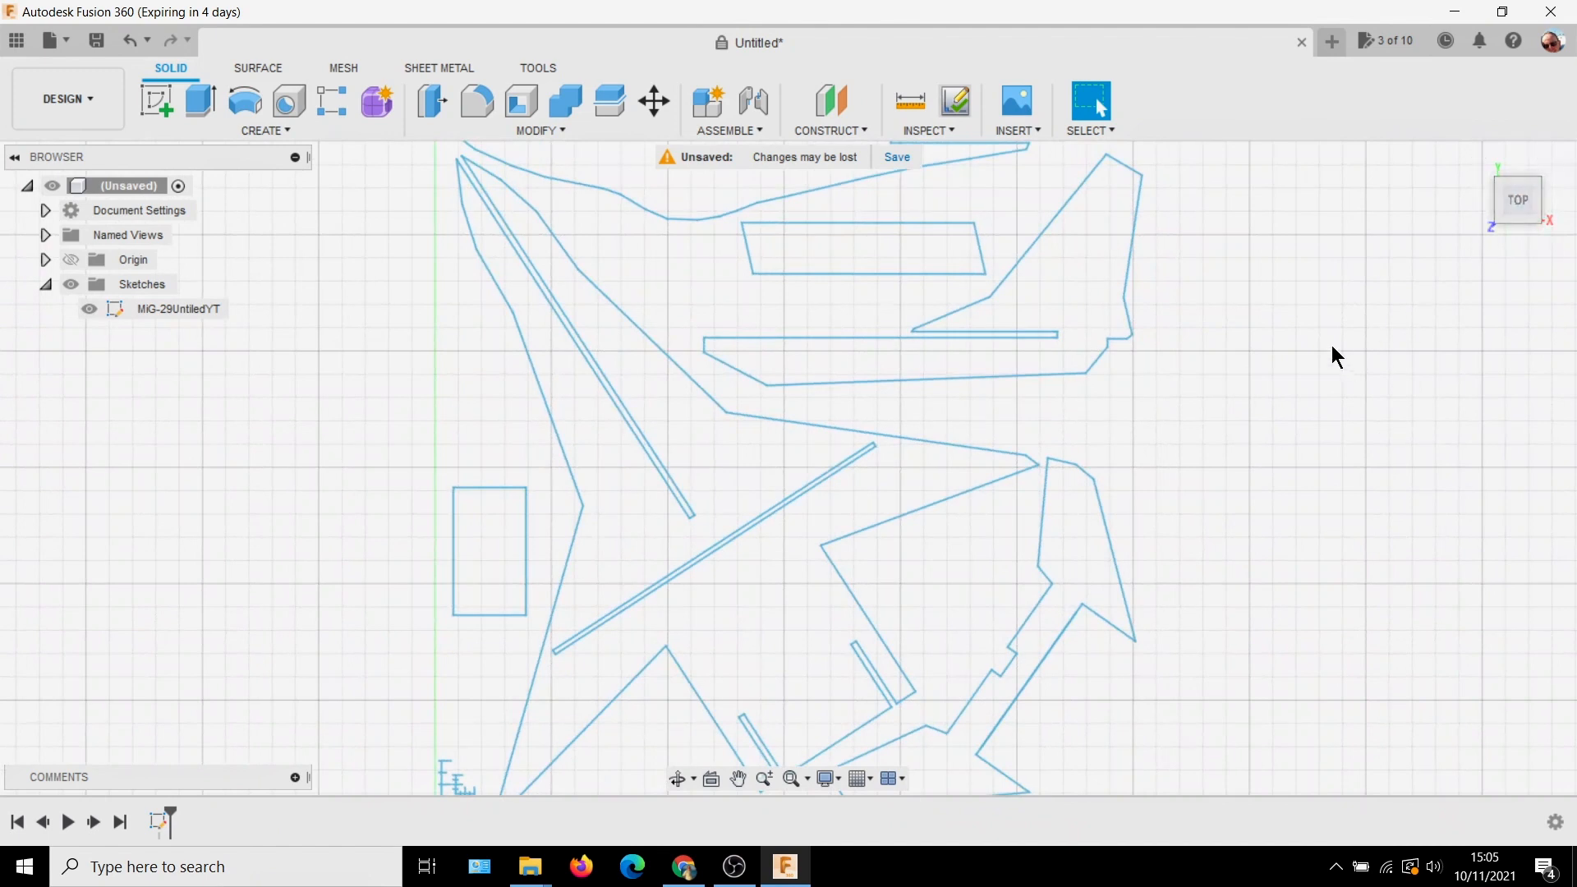
scroll(1348, 368, down, 3)
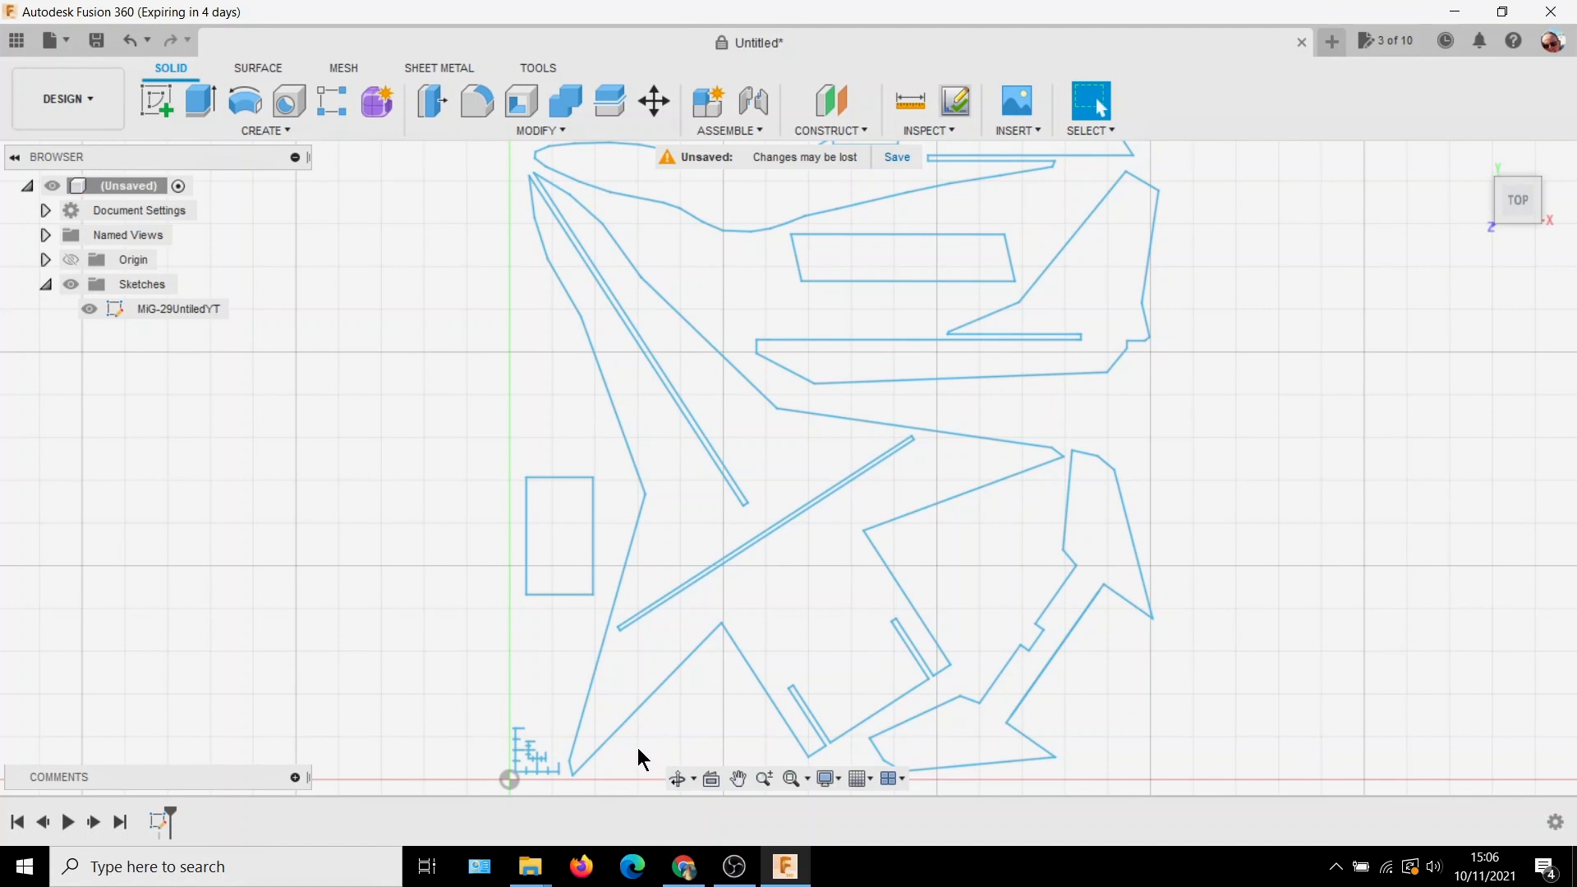
scroll(637, 747, up, 1)
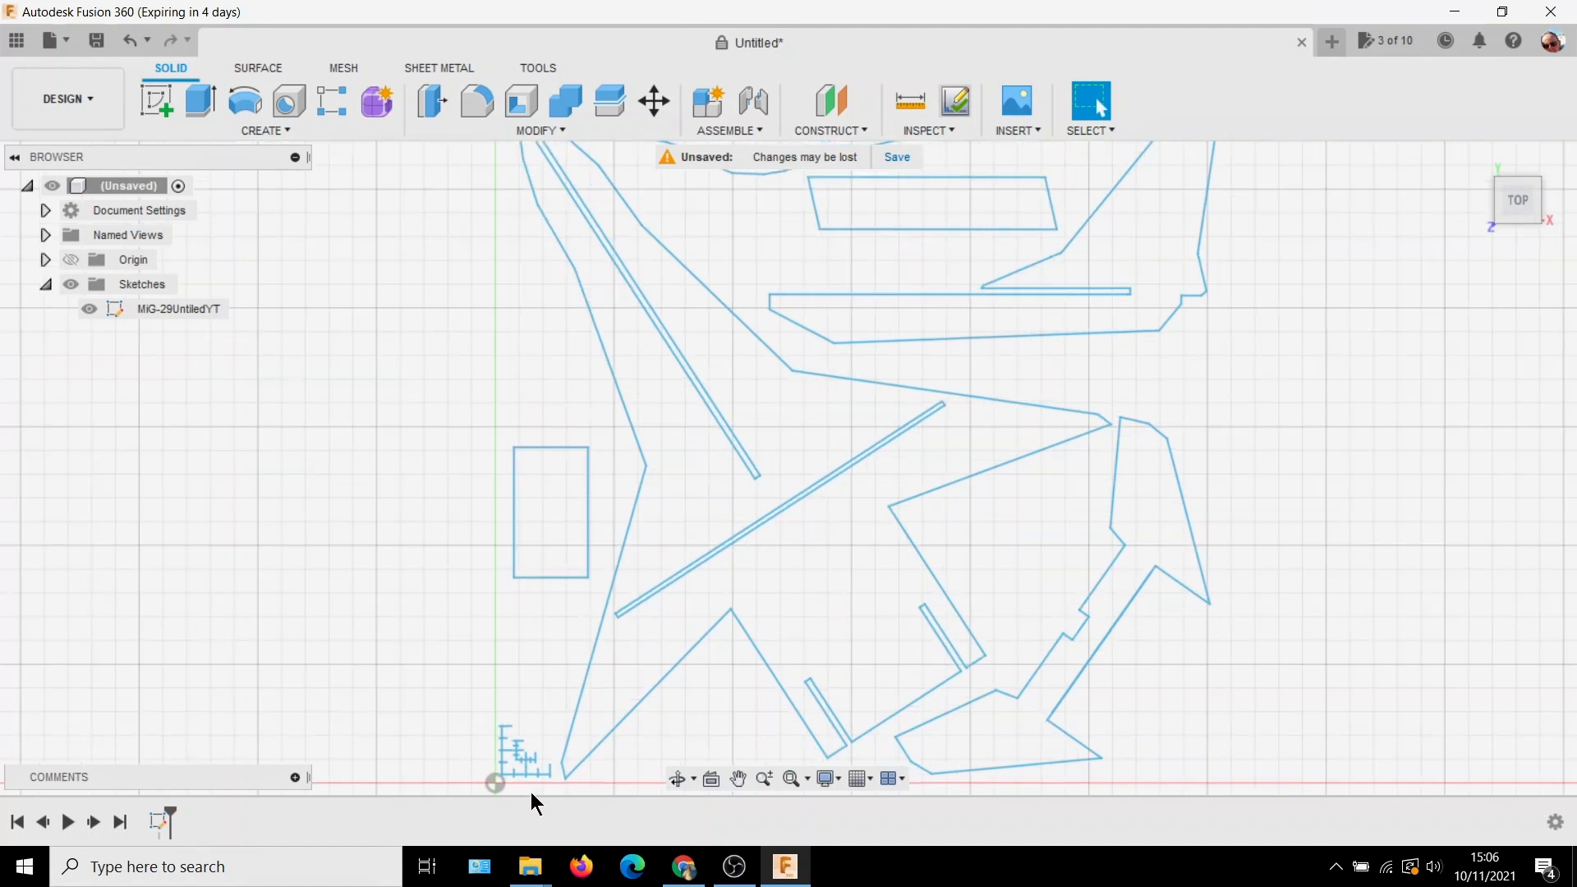
scroll(515, 777, up, 3)
scroll(521, 772, up, 4)
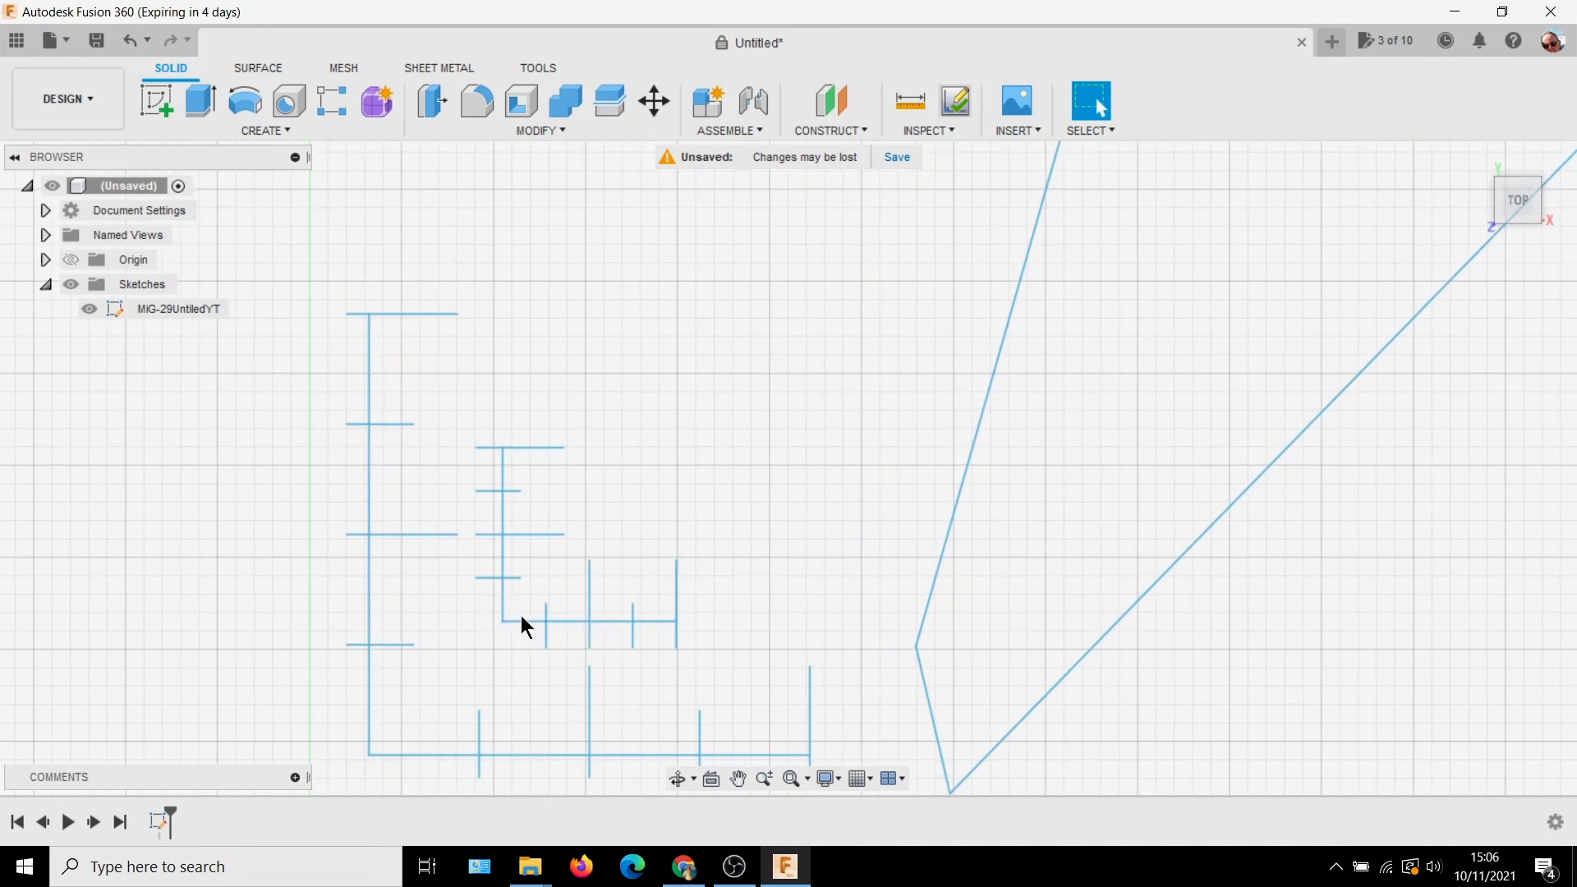
click(569, 623)
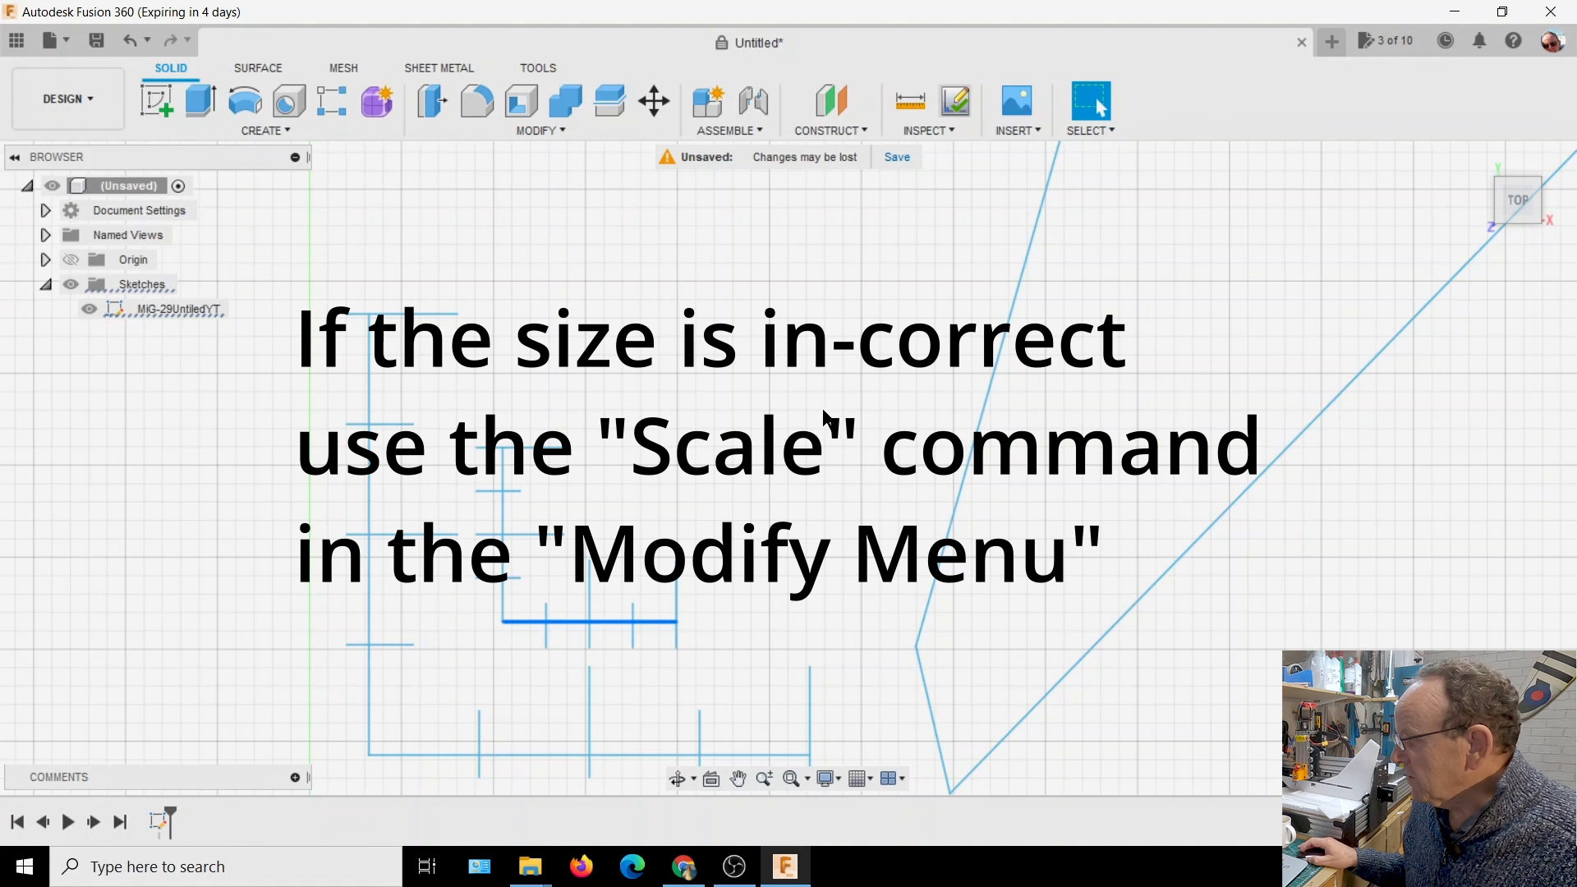
scroll(826, 419, down, 5)
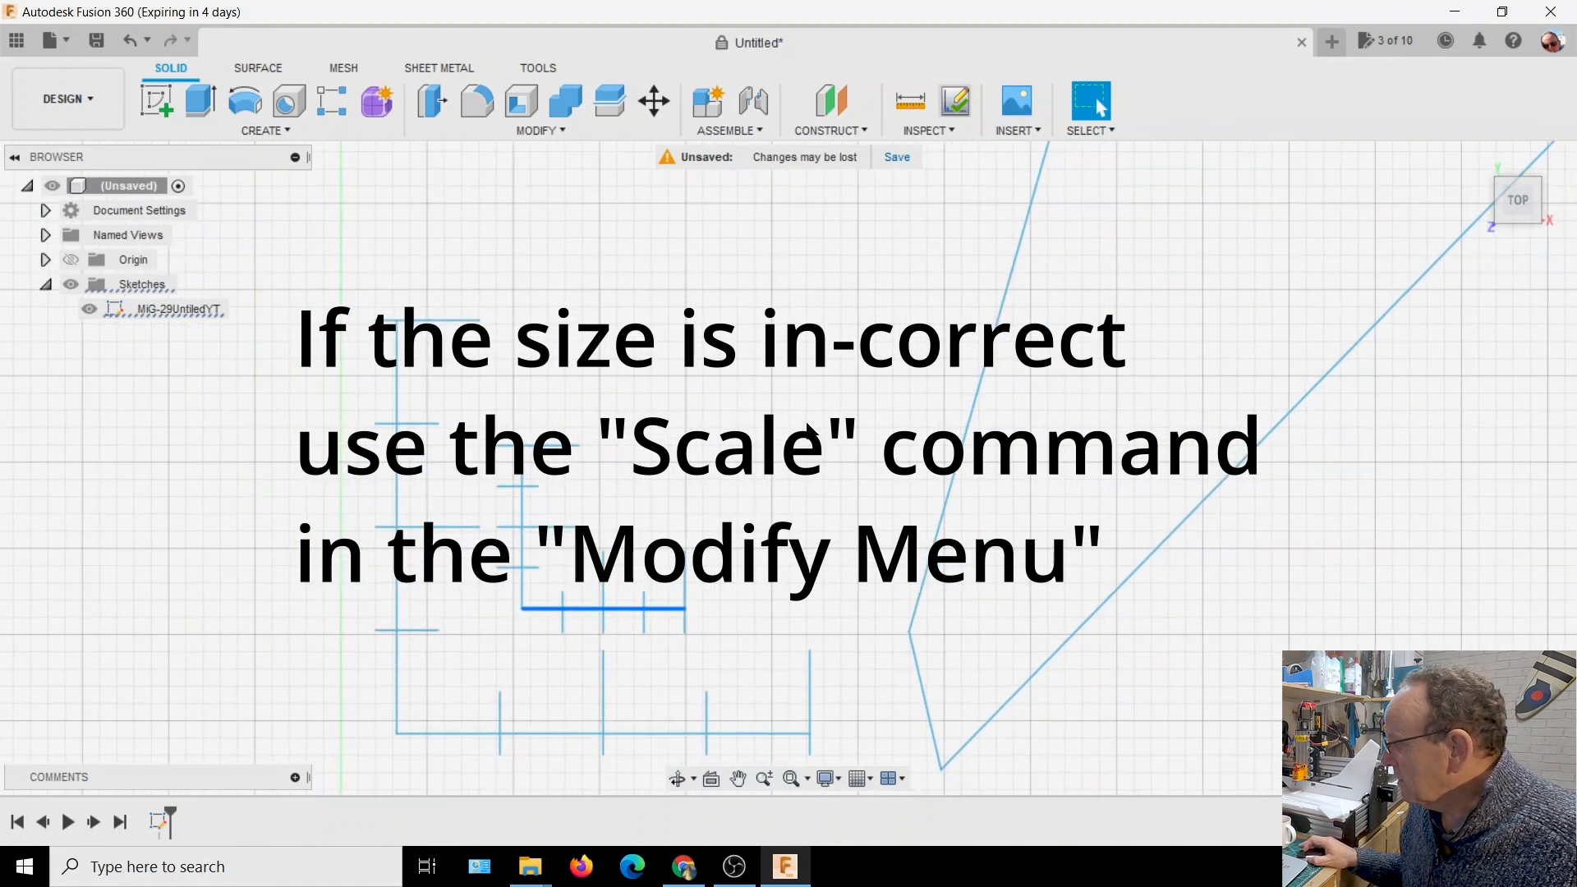
scroll(809, 431, down, 4)
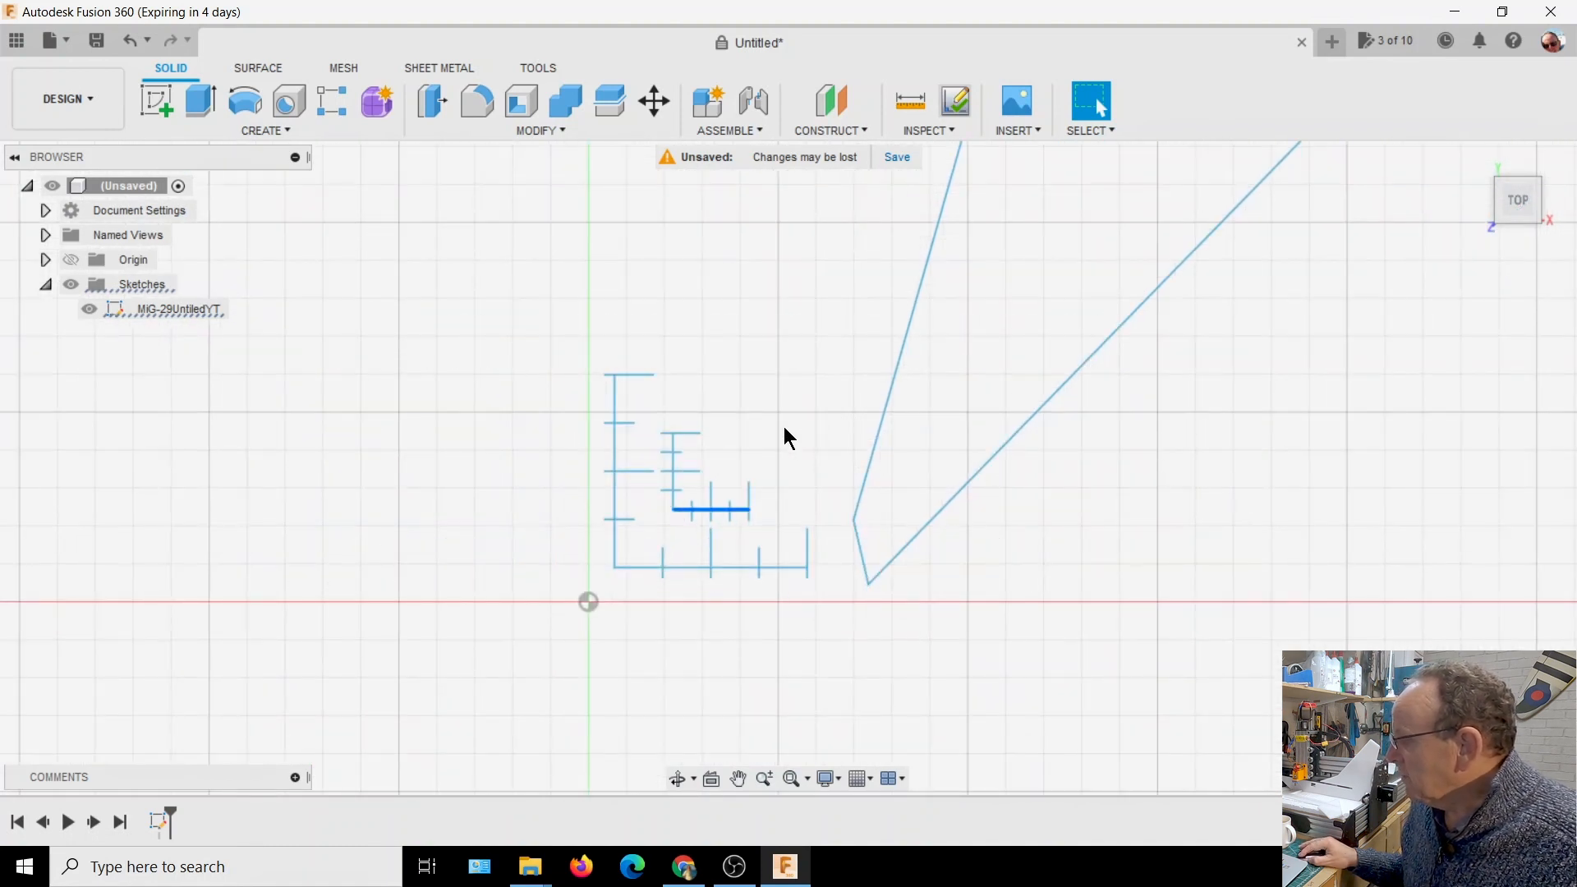
scroll(1224, 498, down, 7)
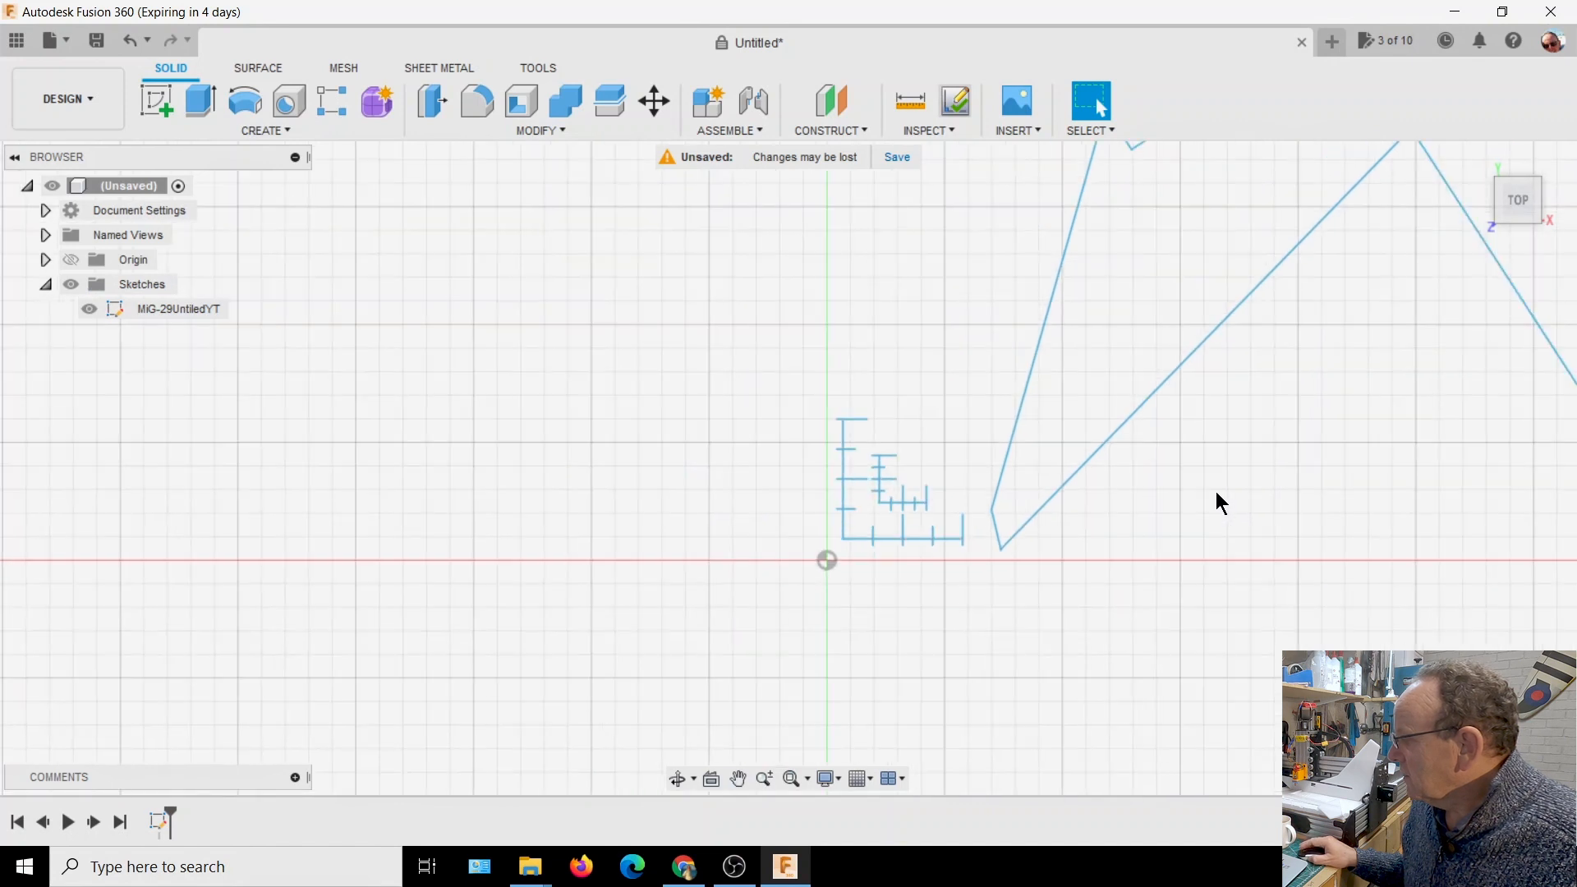
scroll(1217, 491, down, 2)
middle_drag(1217, 492, 806, 640)
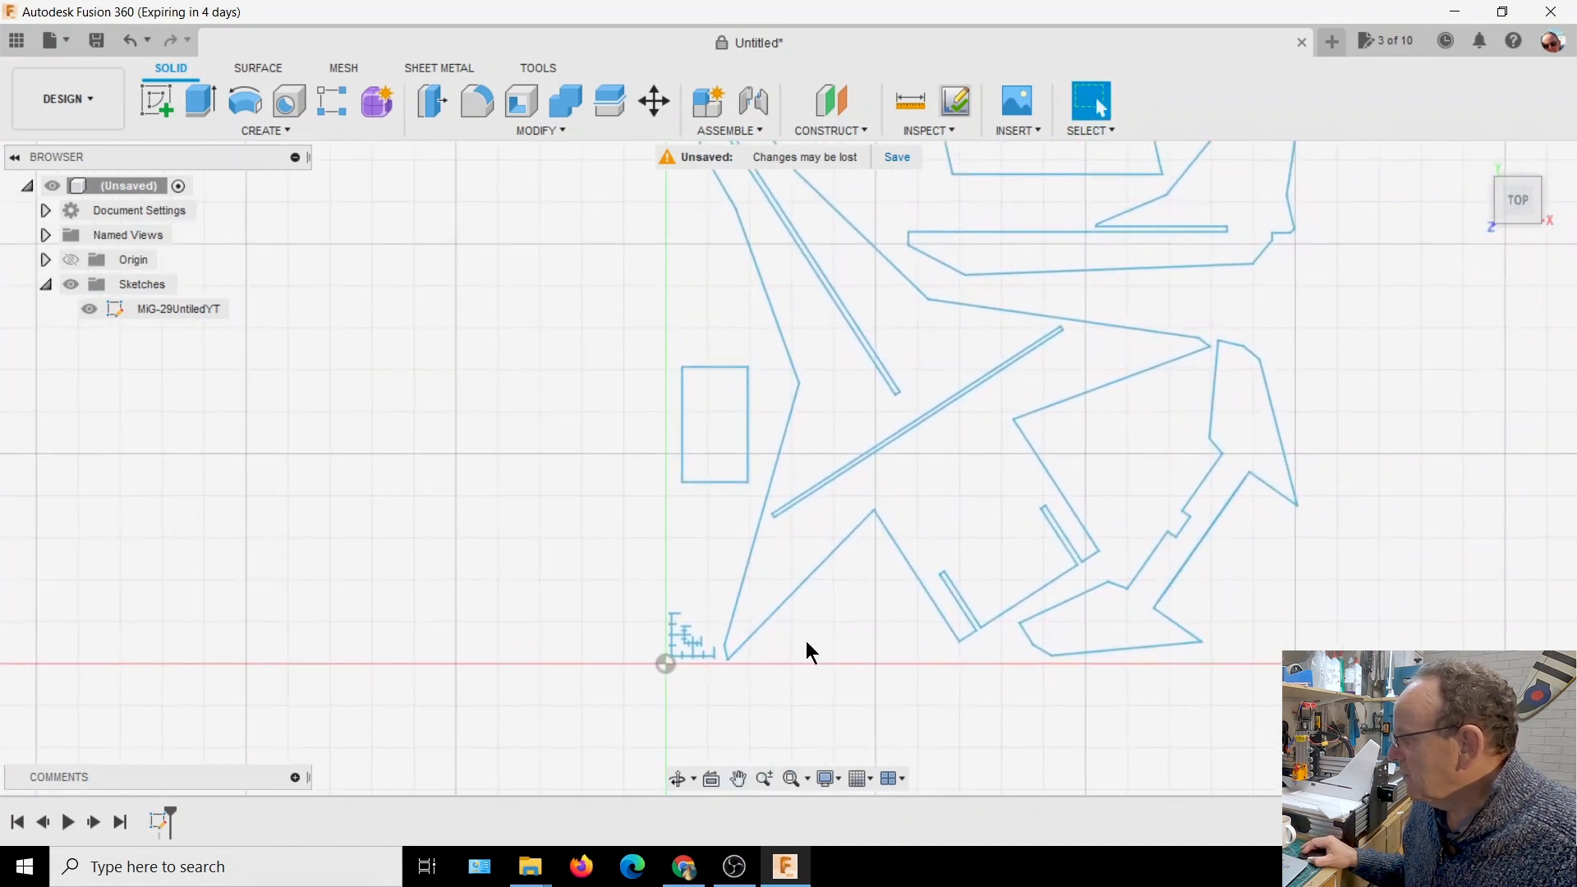
scroll(919, 598, down, 1)
middle_drag(1396, 440, 1320, 528)
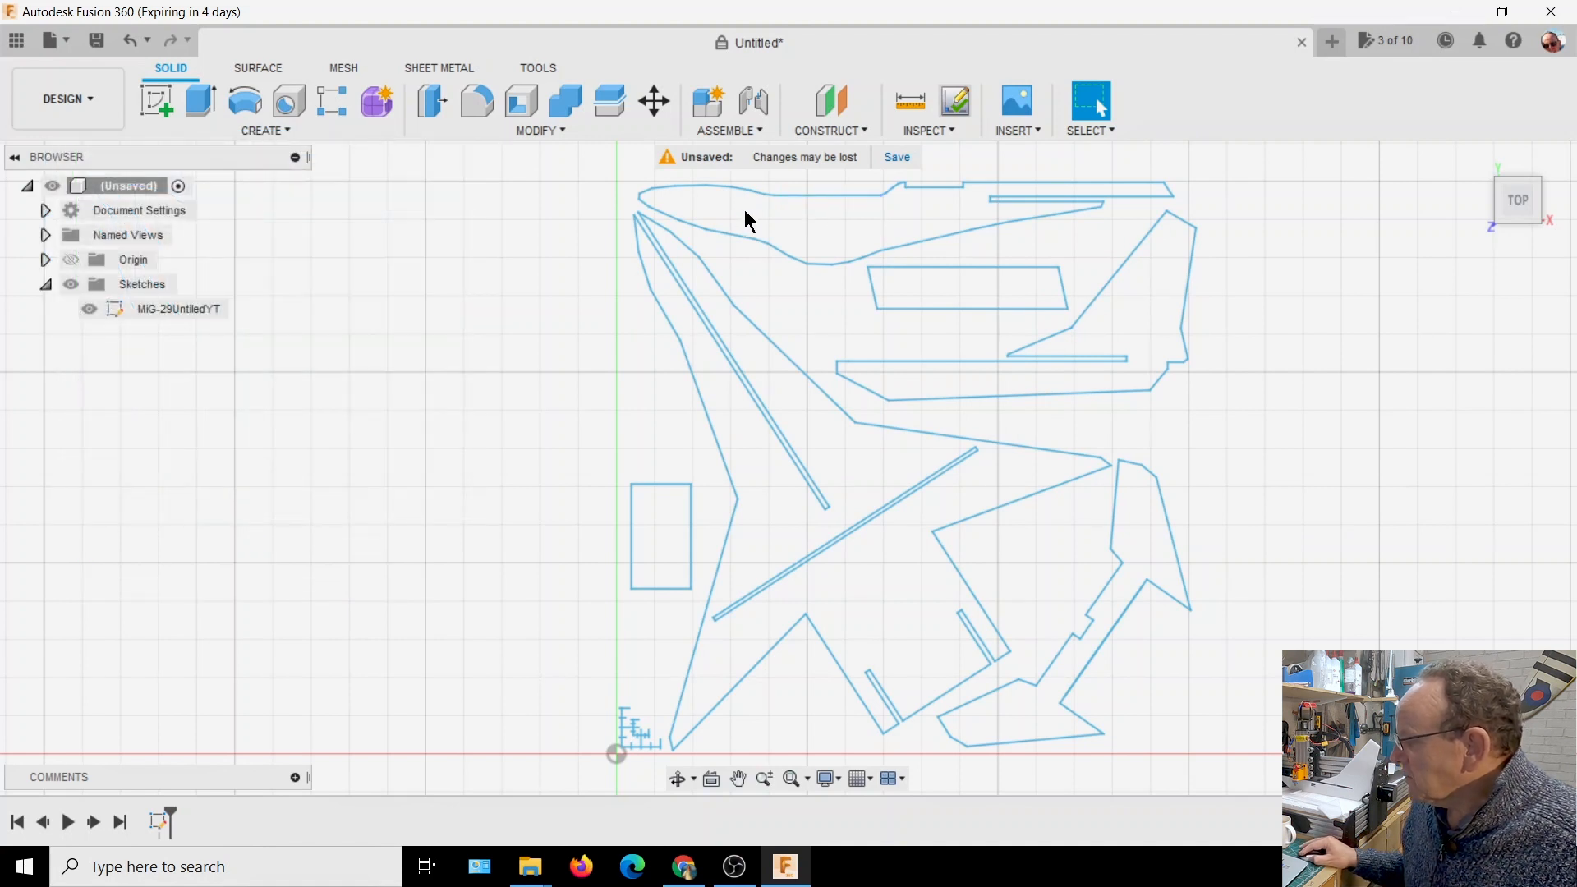
Inspect the upper corner of the small rectangle near the Y axis for a gap between its lines, and return to the whole plan
scroll(683, 502, up, 5)
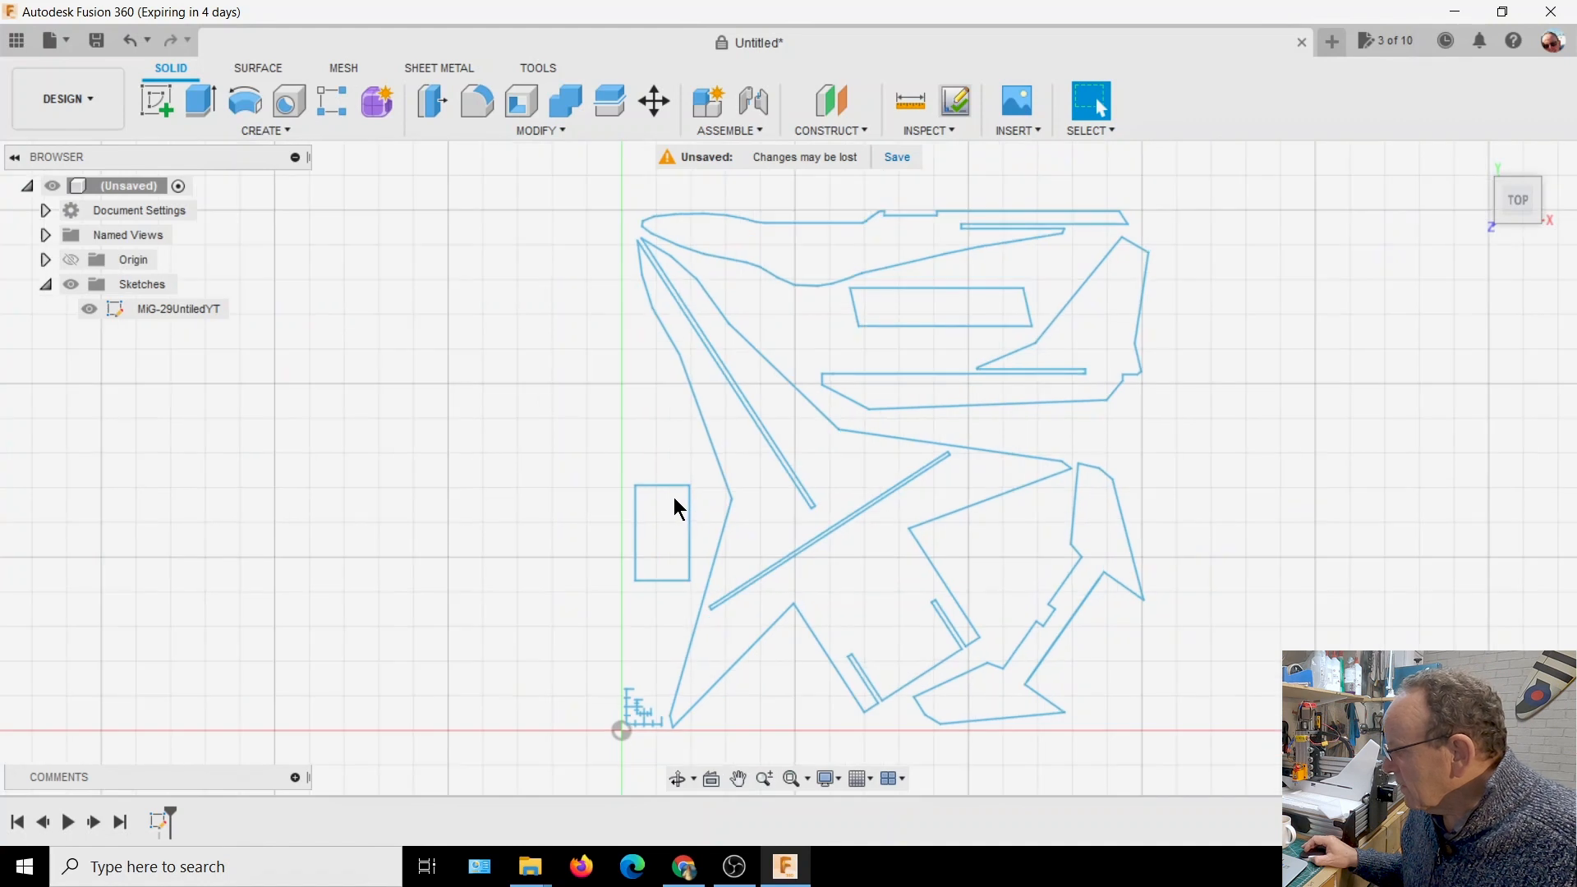
scroll(678, 491, up, 10)
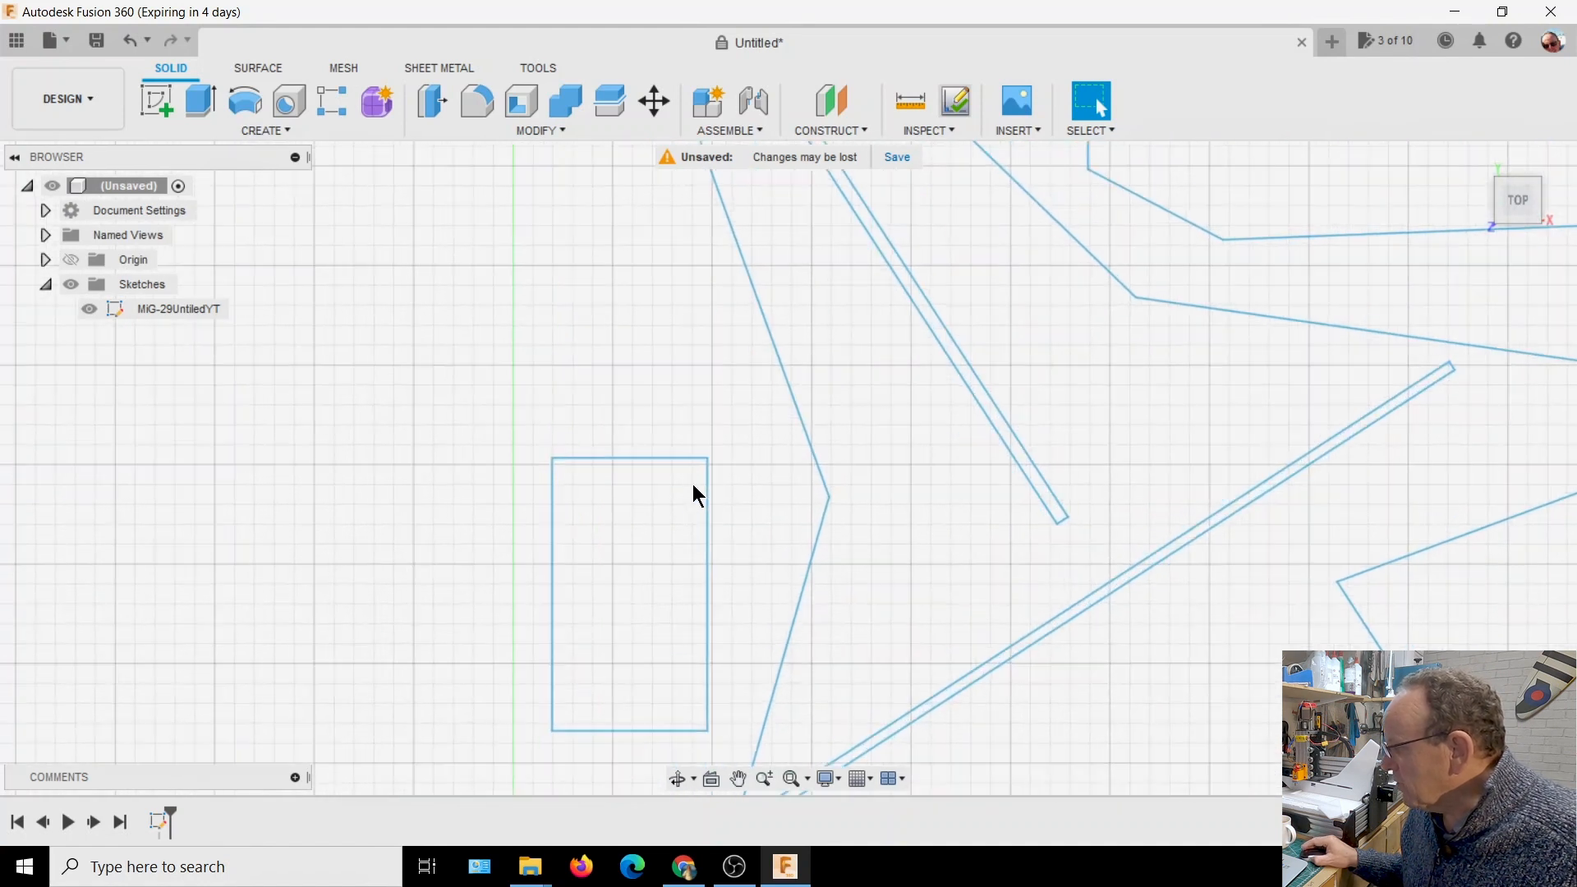
scroll(711, 453, up, 8)
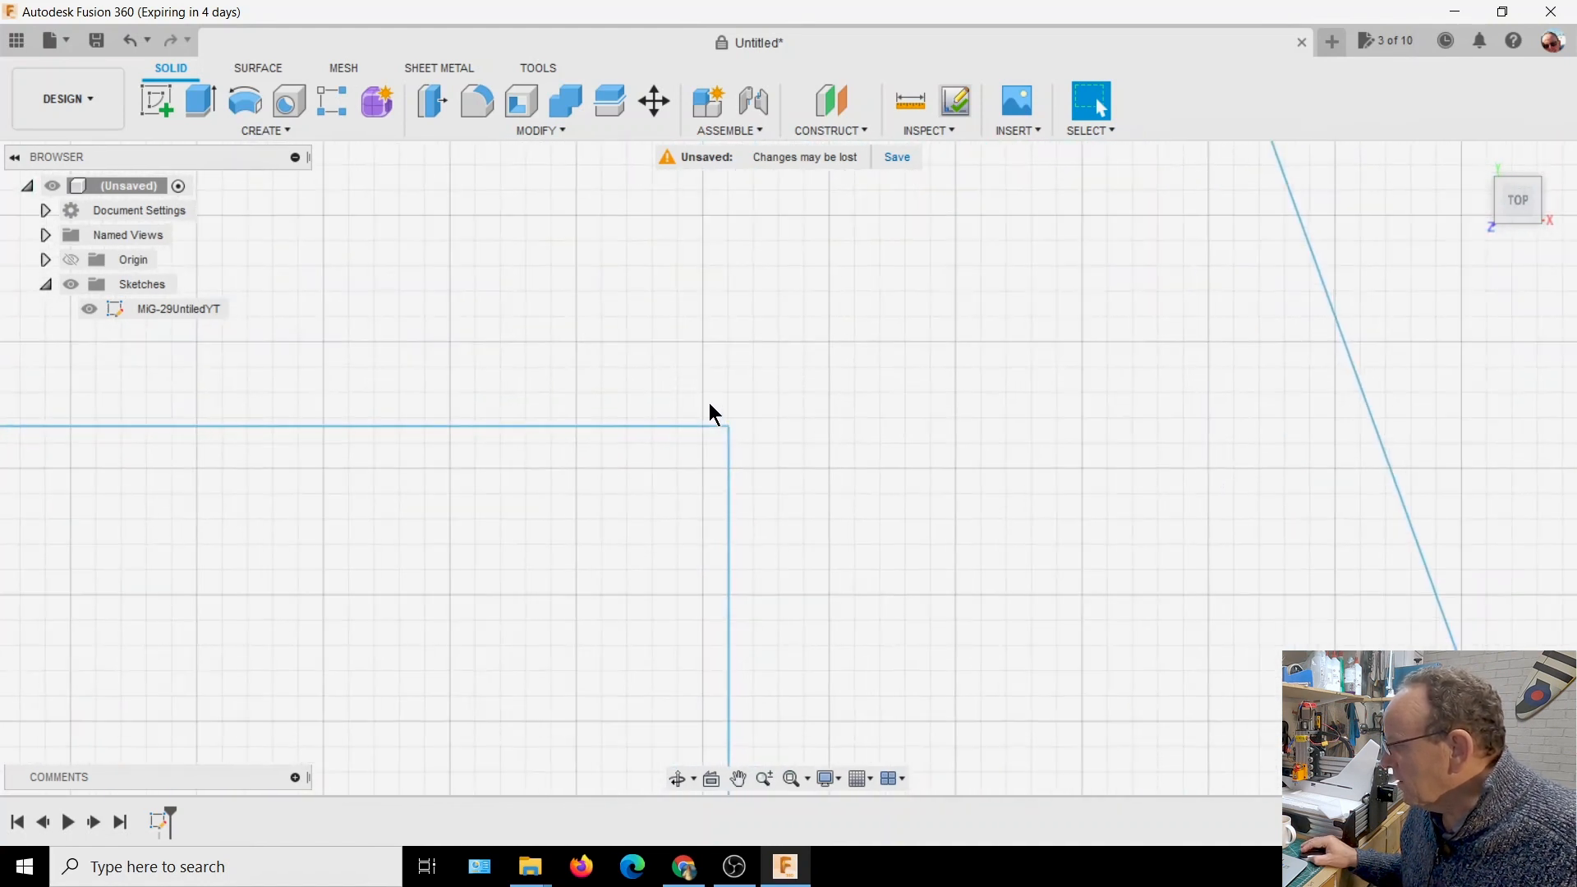
scroll(735, 434, up, 5)
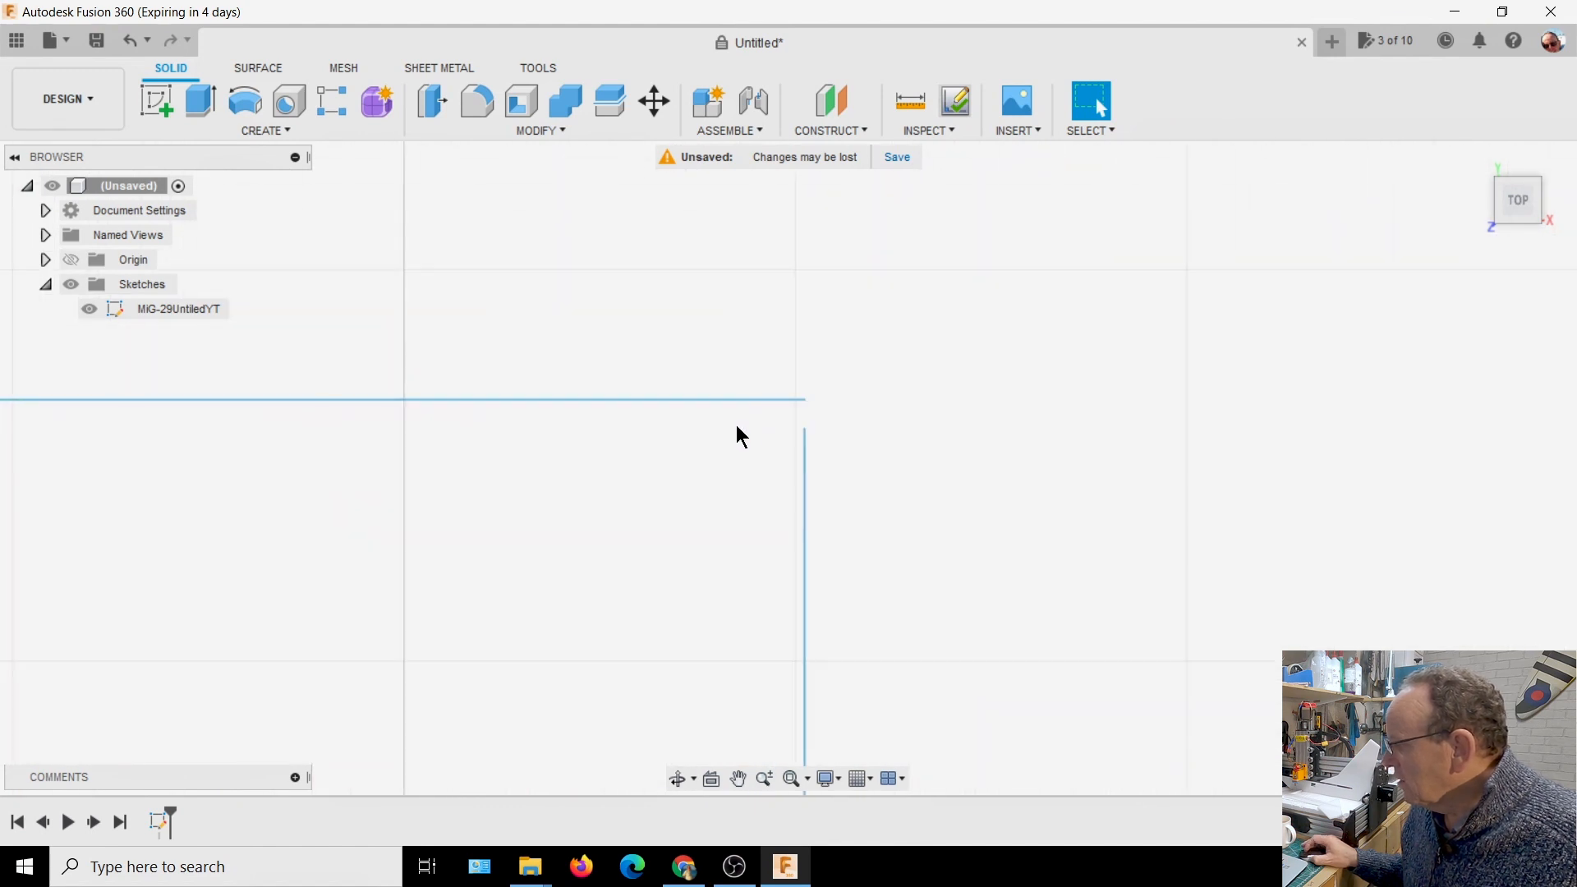
drag(856, 364, 870, 371)
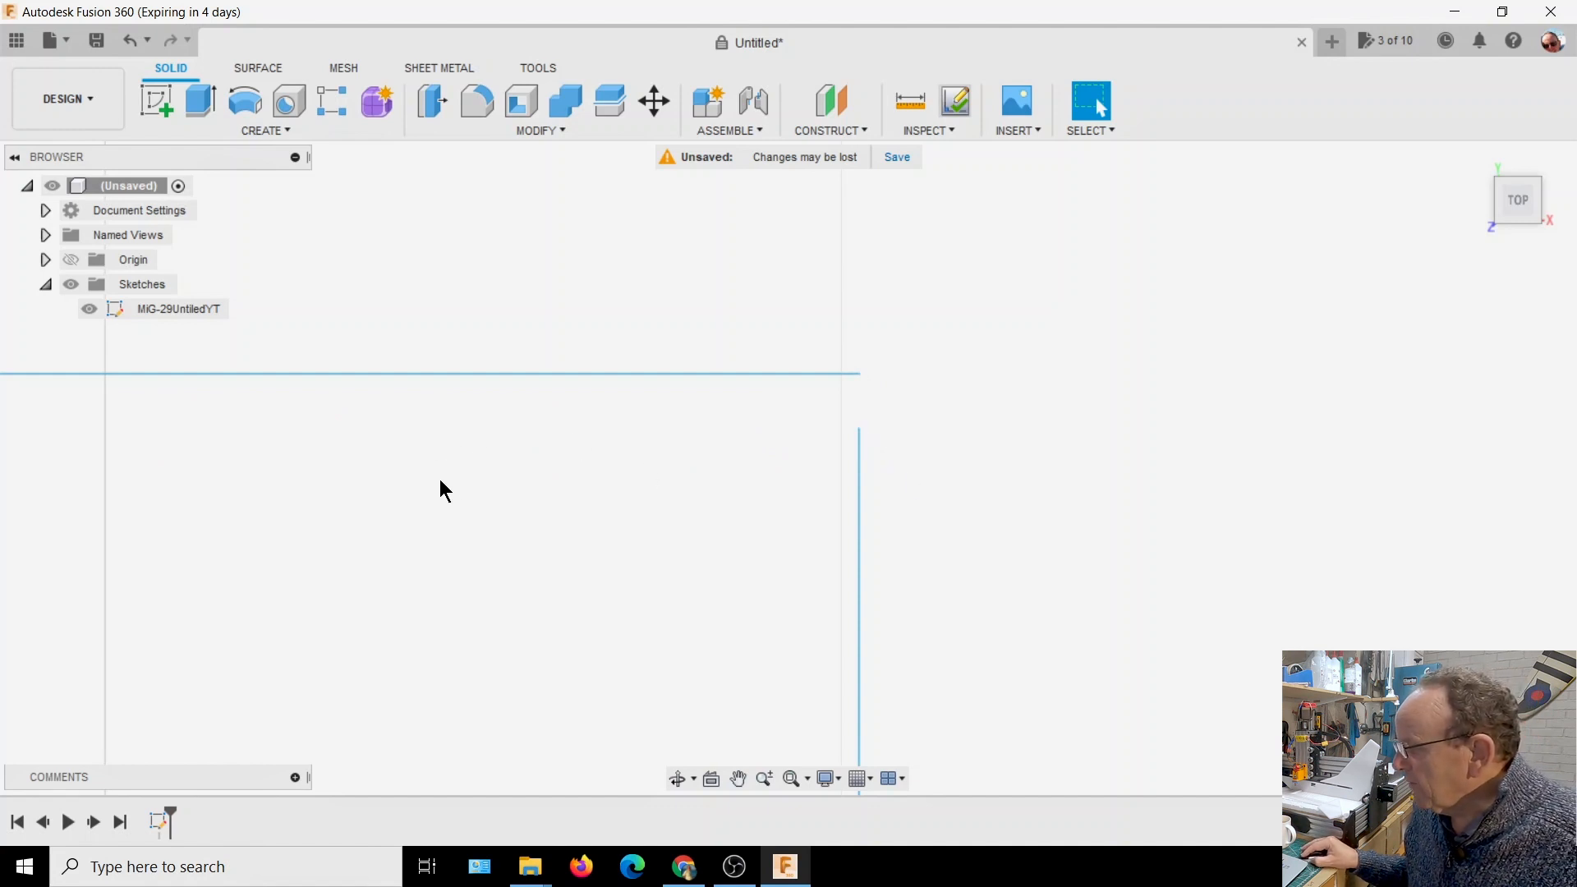
scroll(973, 417, down, 5)
scroll(1063, 427, down, 5)
scroll(1064, 394, down, 5)
mouse_move(1024, 328)
middle_down()
mouse_move(846, 380)
mouse_move(697, 321)
mouse_move(588, 328)
middle_up()
scroll(957, 414, down, 2)
scroll(956, 415, down, 4)
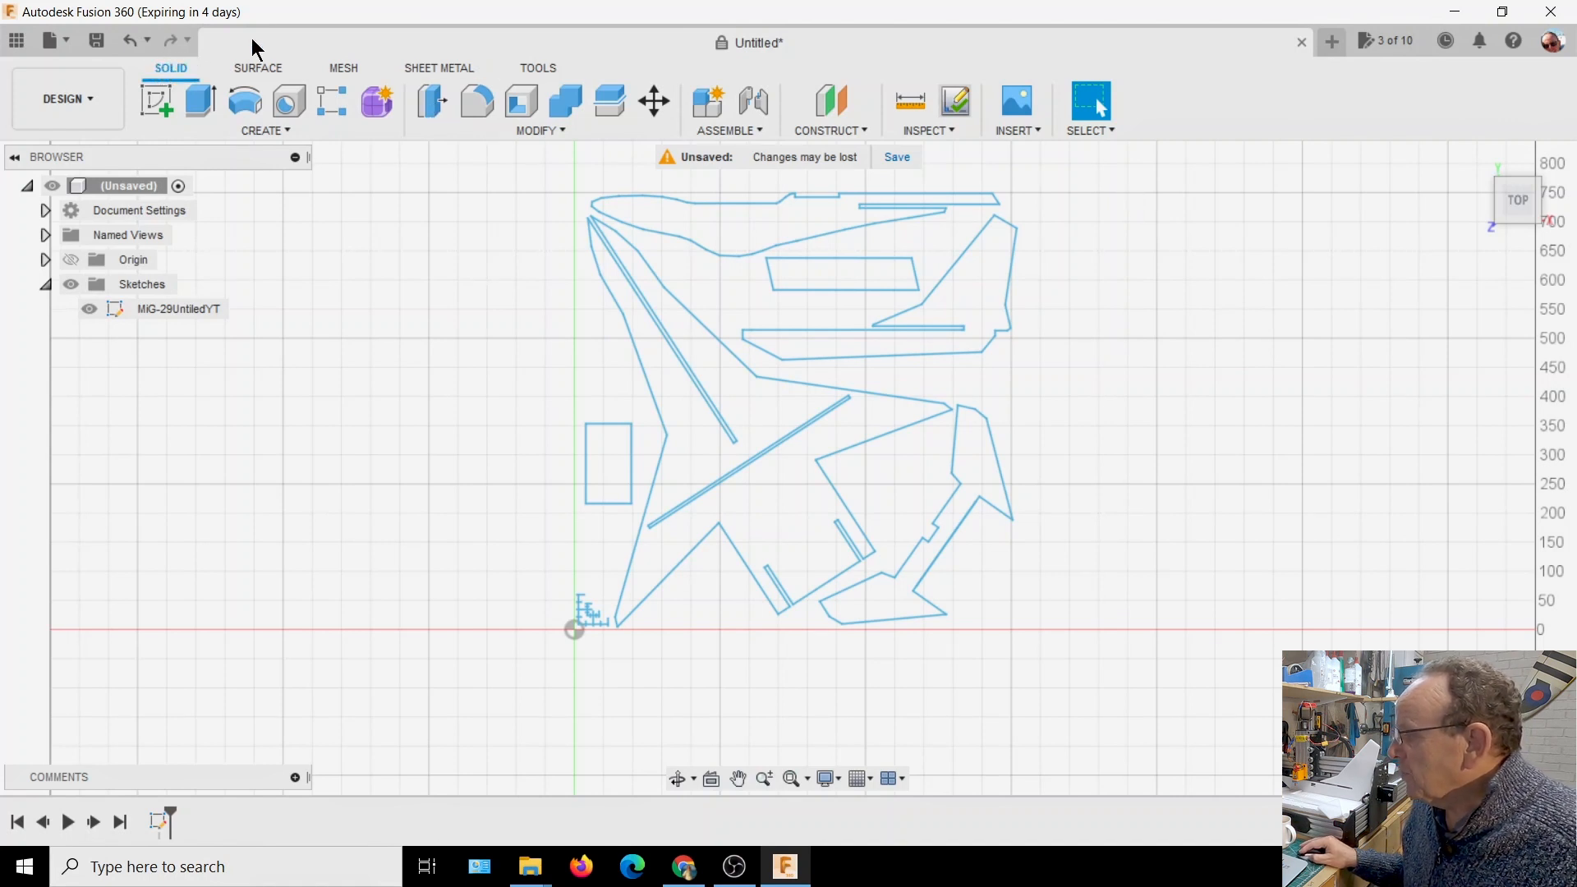
Open the Fusion 360 App Store, search for "sketch" and open the Sketch Checker add-in's detail page
click(540, 69)
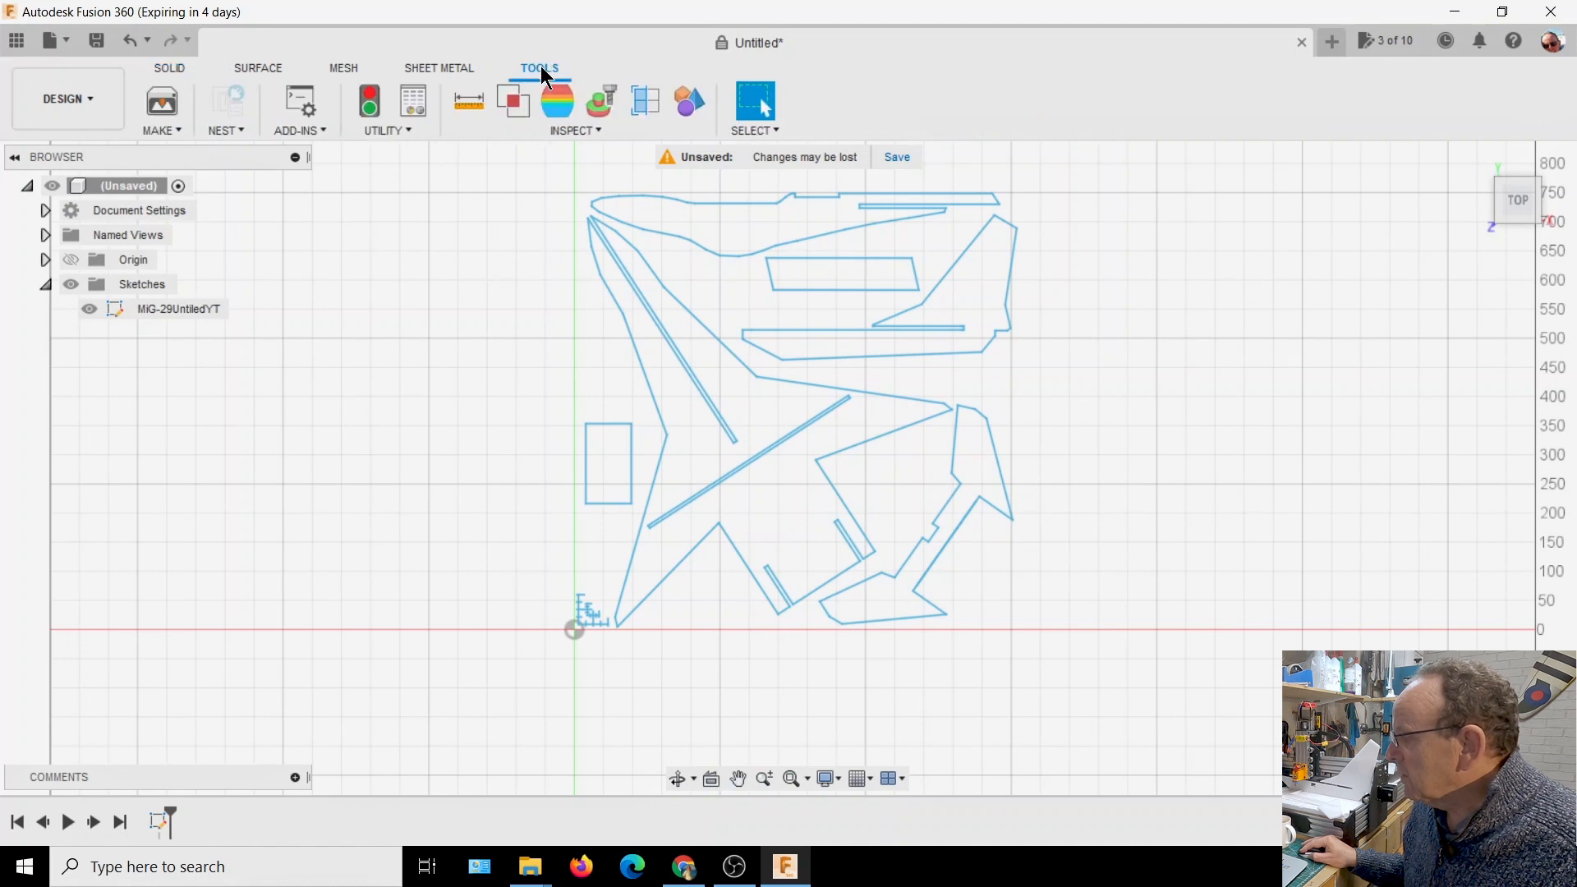
click(308, 130)
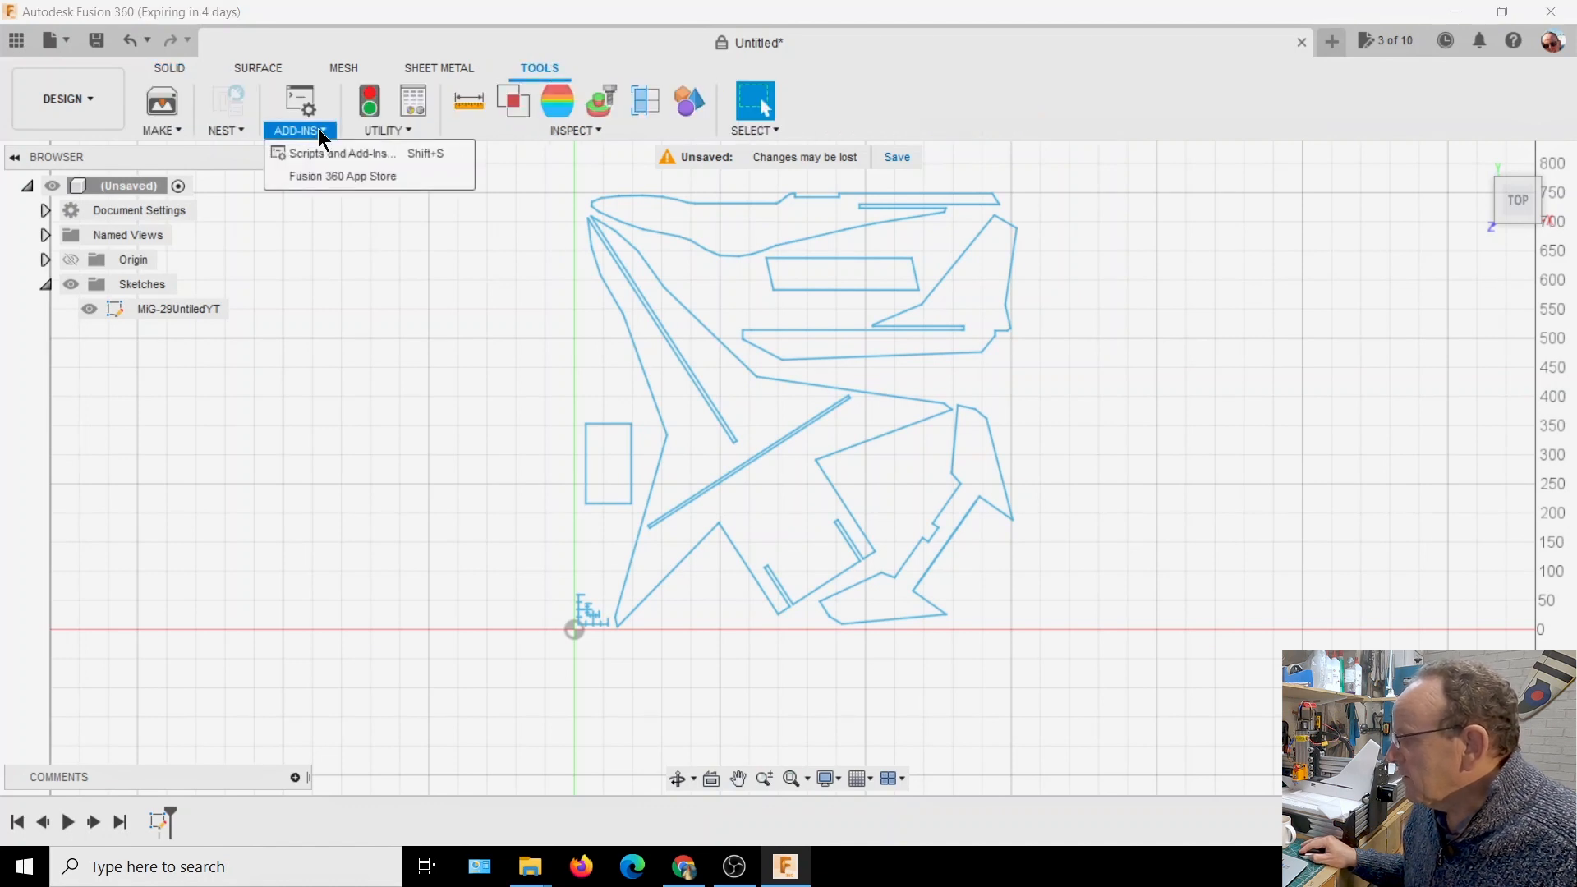
click(321, 177)
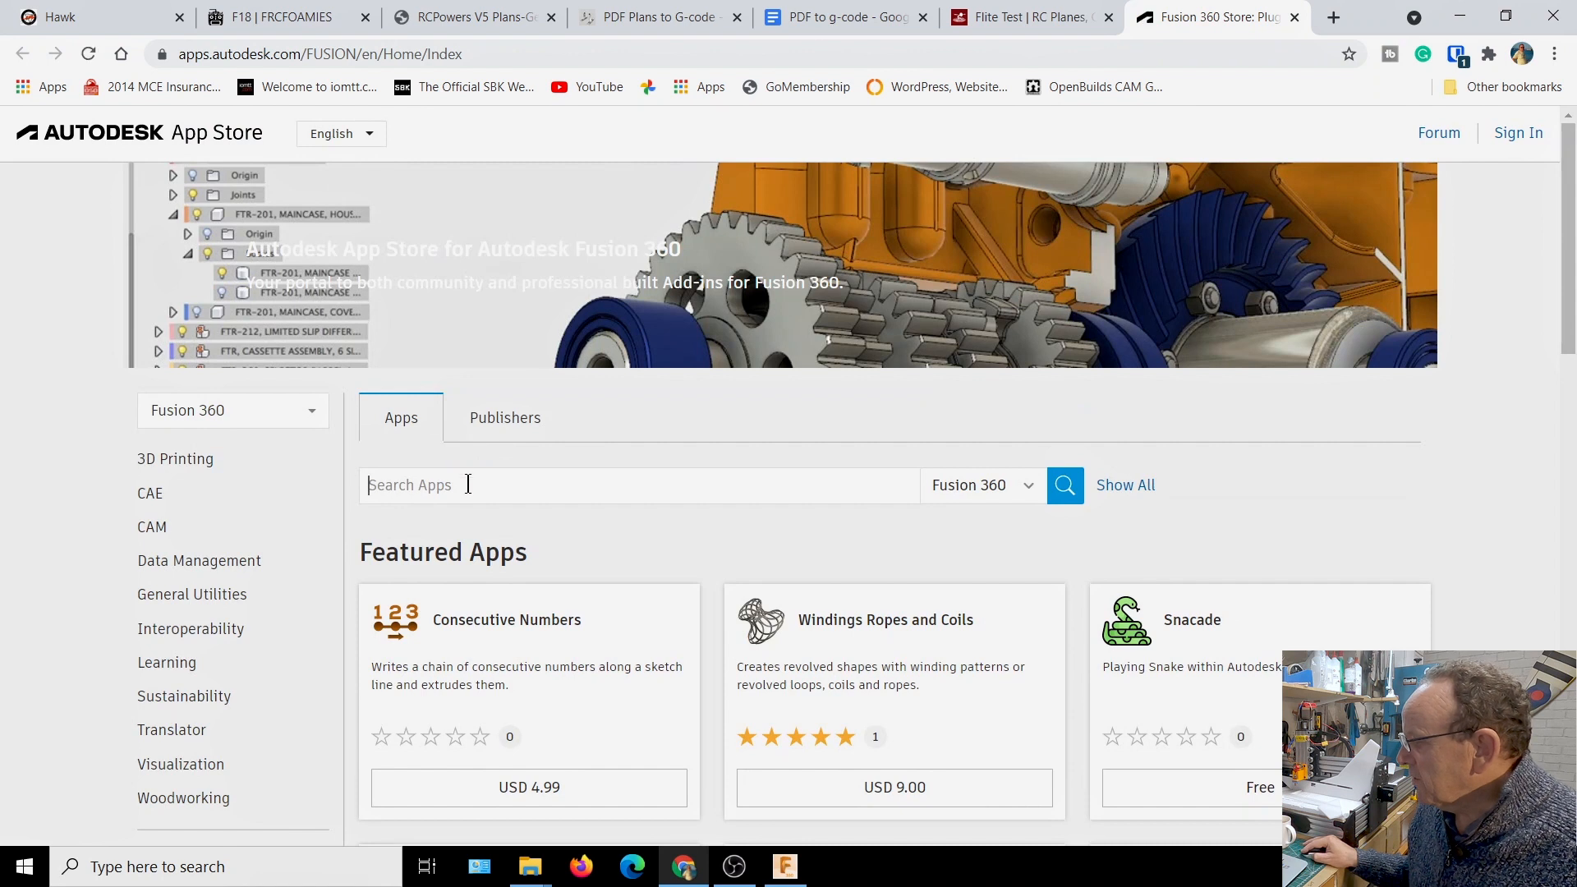
text(s)
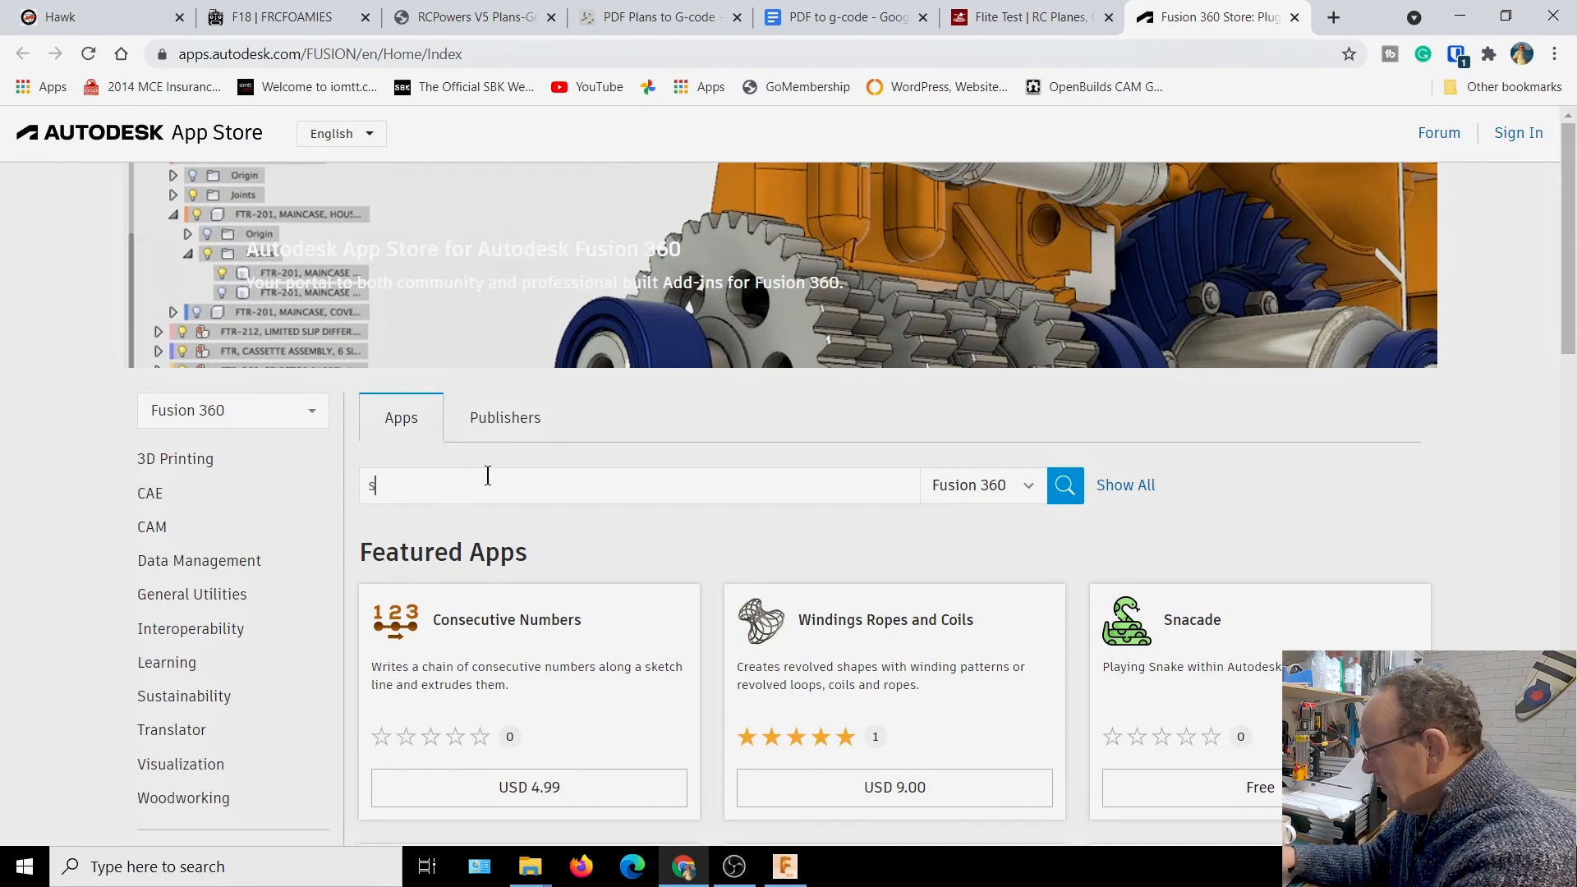
text(ket)
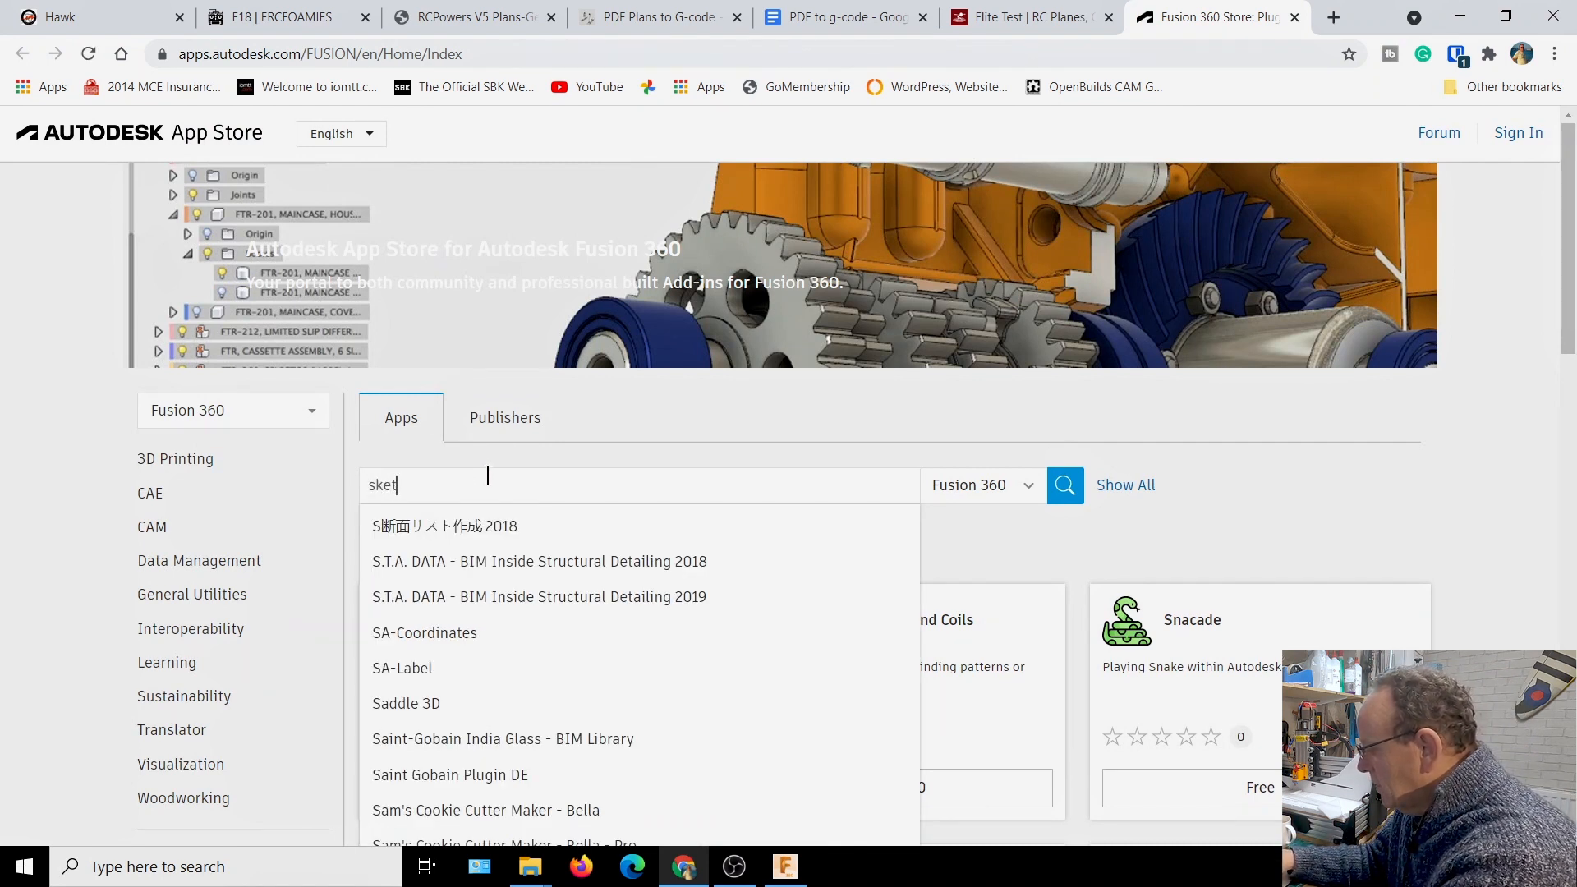
text(ch)
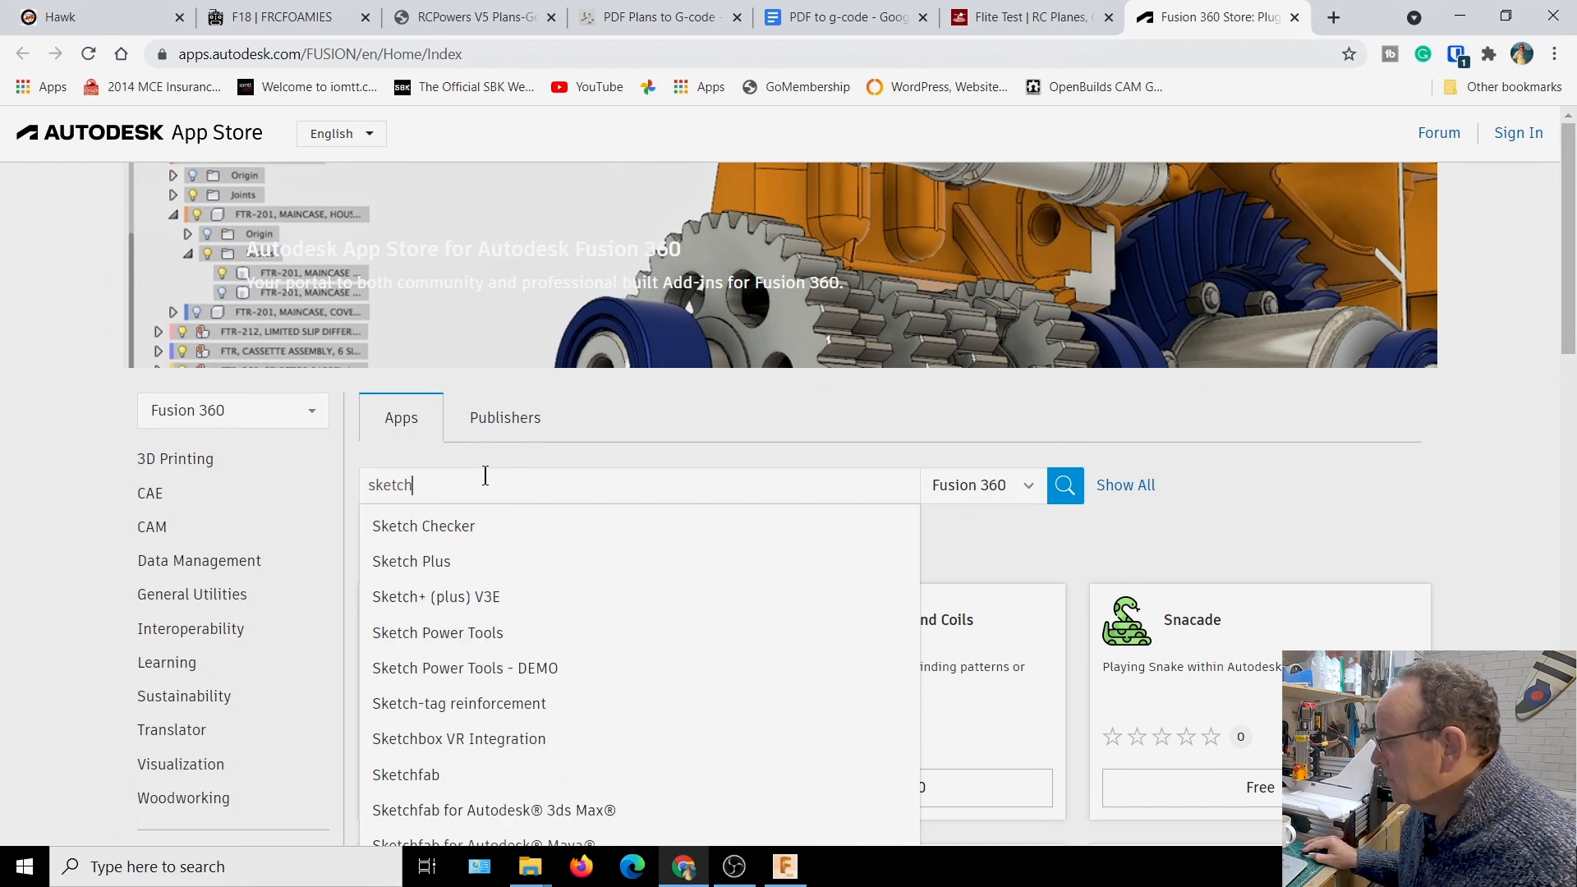
click(461, 539)
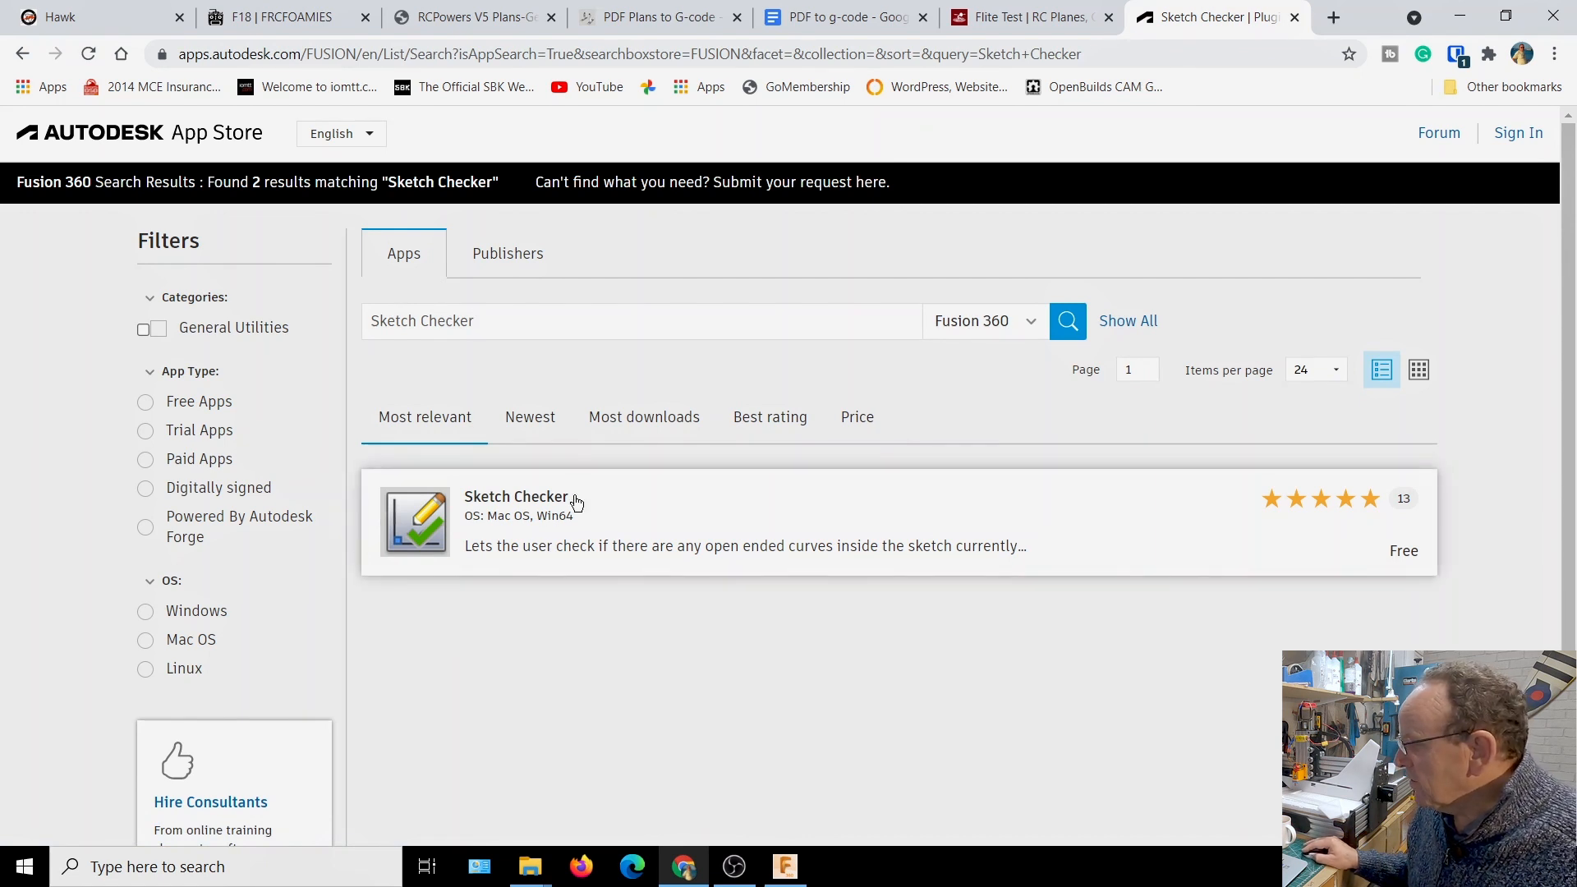
click(538, 502)
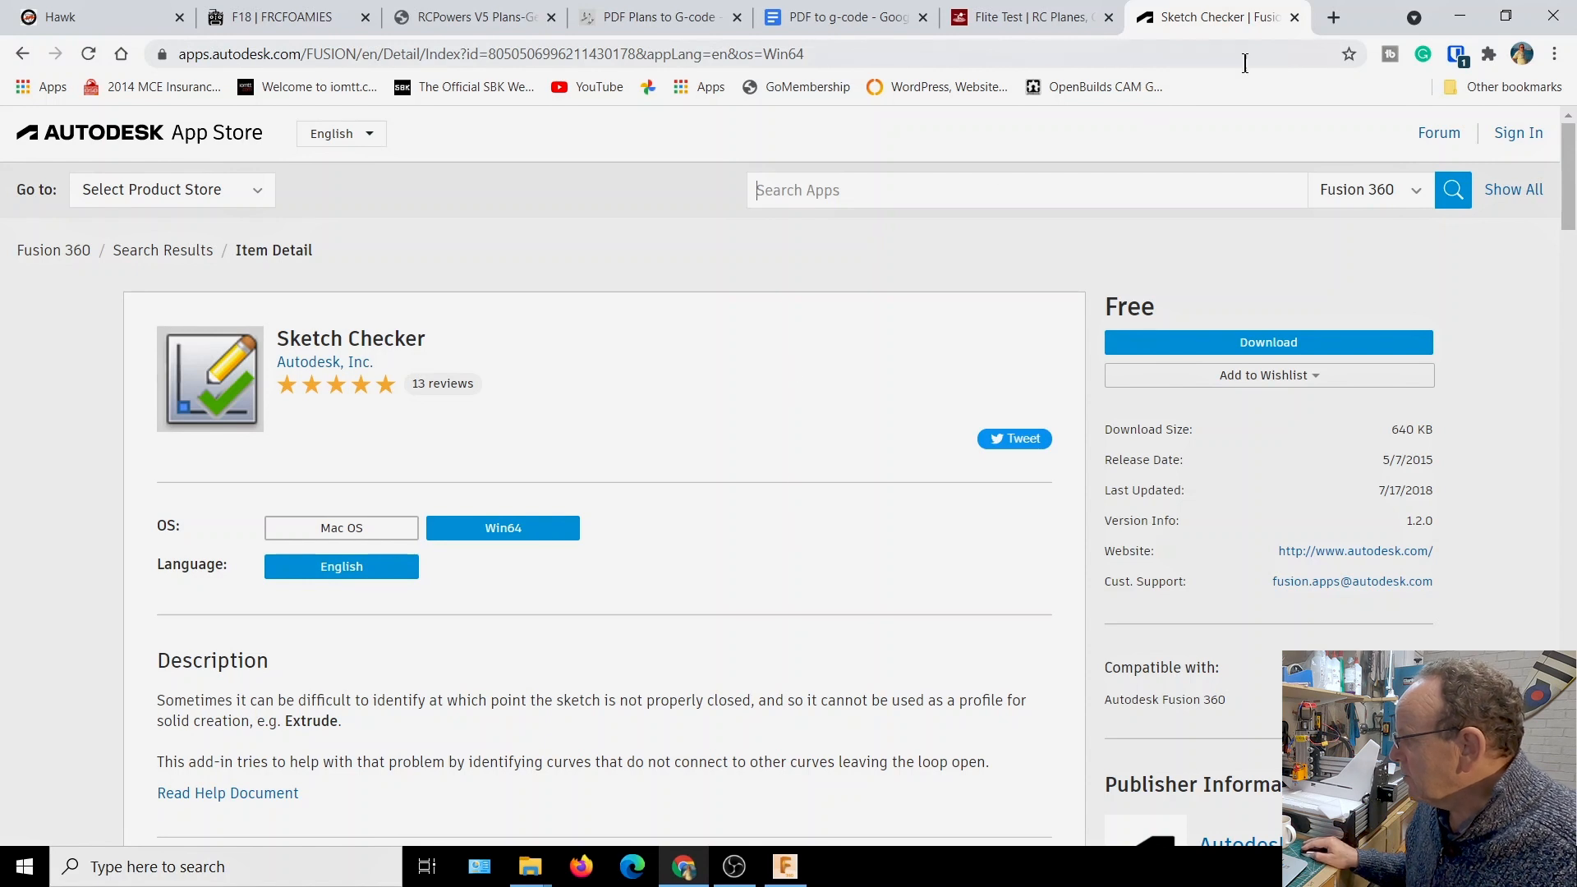
Close the Sketch Checker and Flite Test browser pages and switch back to the plan in Fusion 360
click(1296, 18)
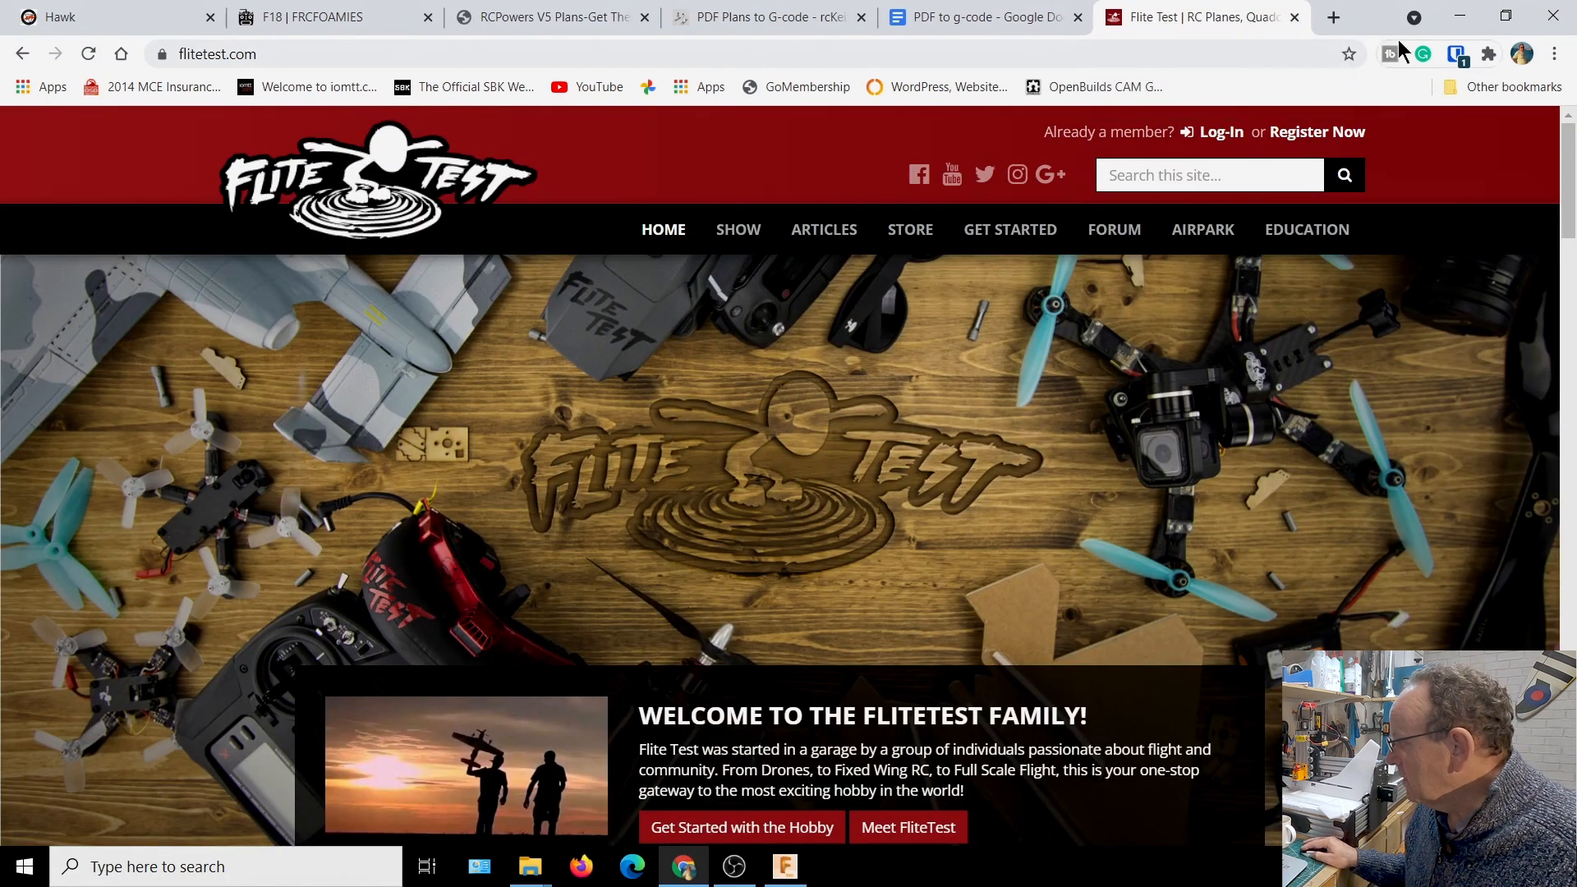
click(1295, 18)
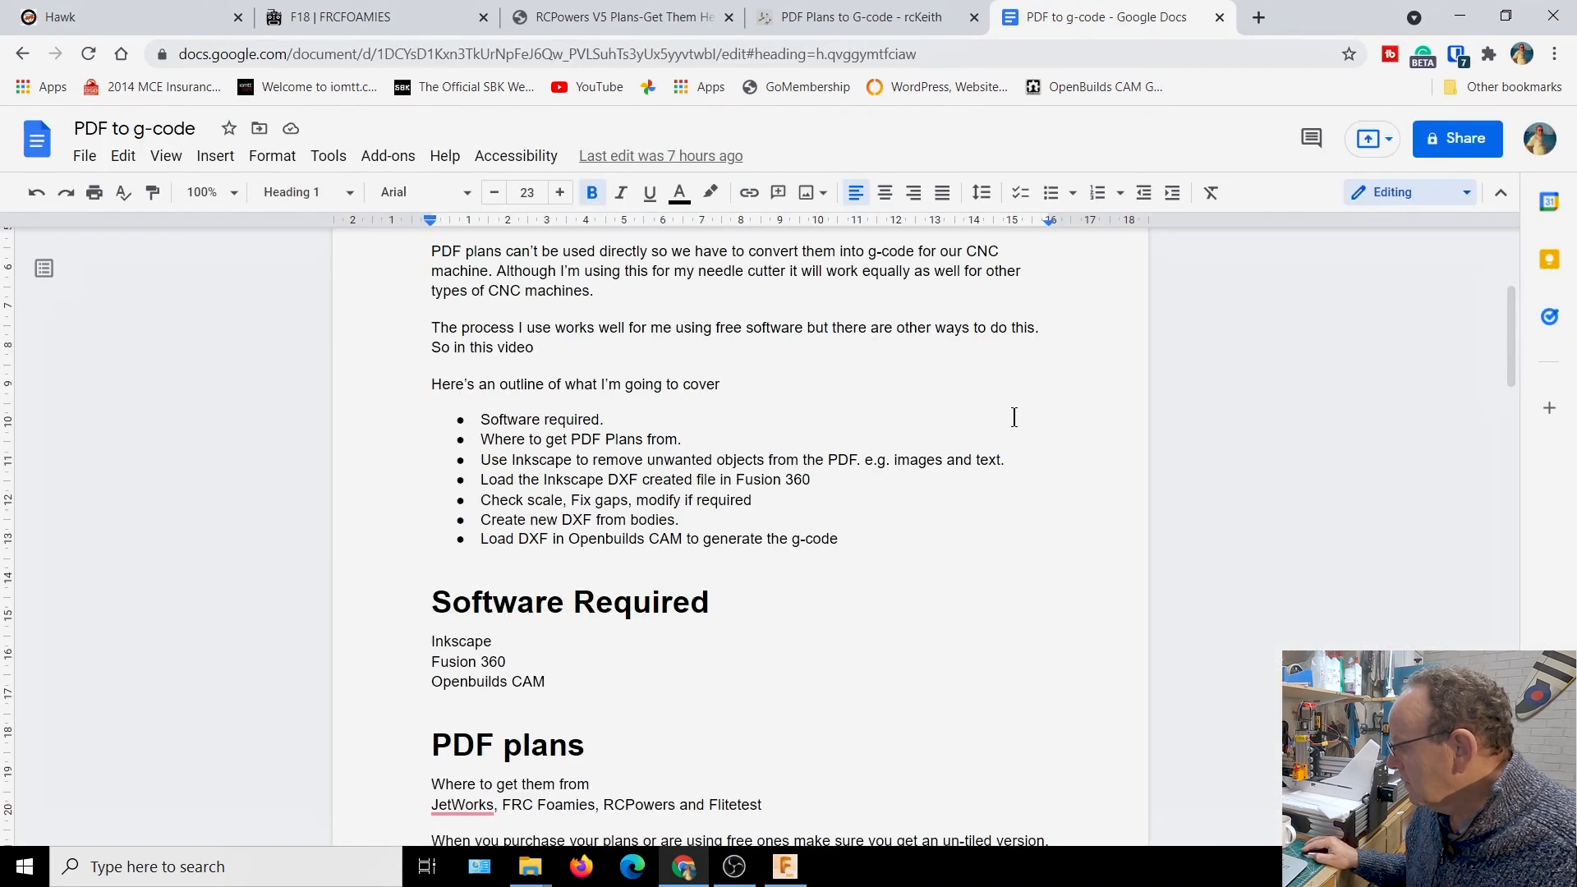
click(785, 867)
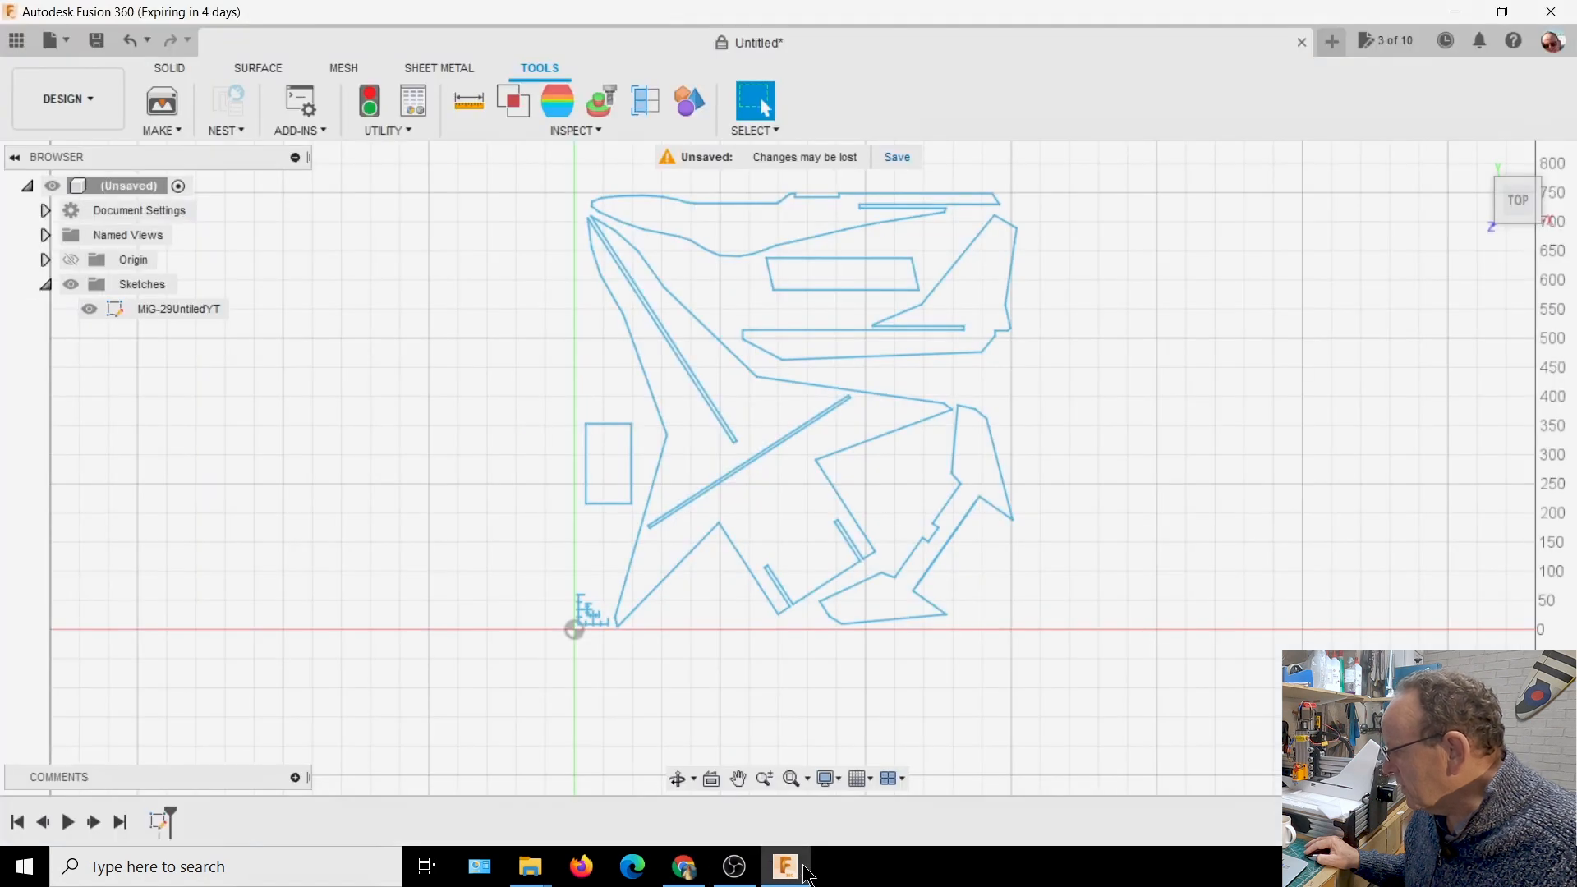
scroll(1200, 353, down, 1)
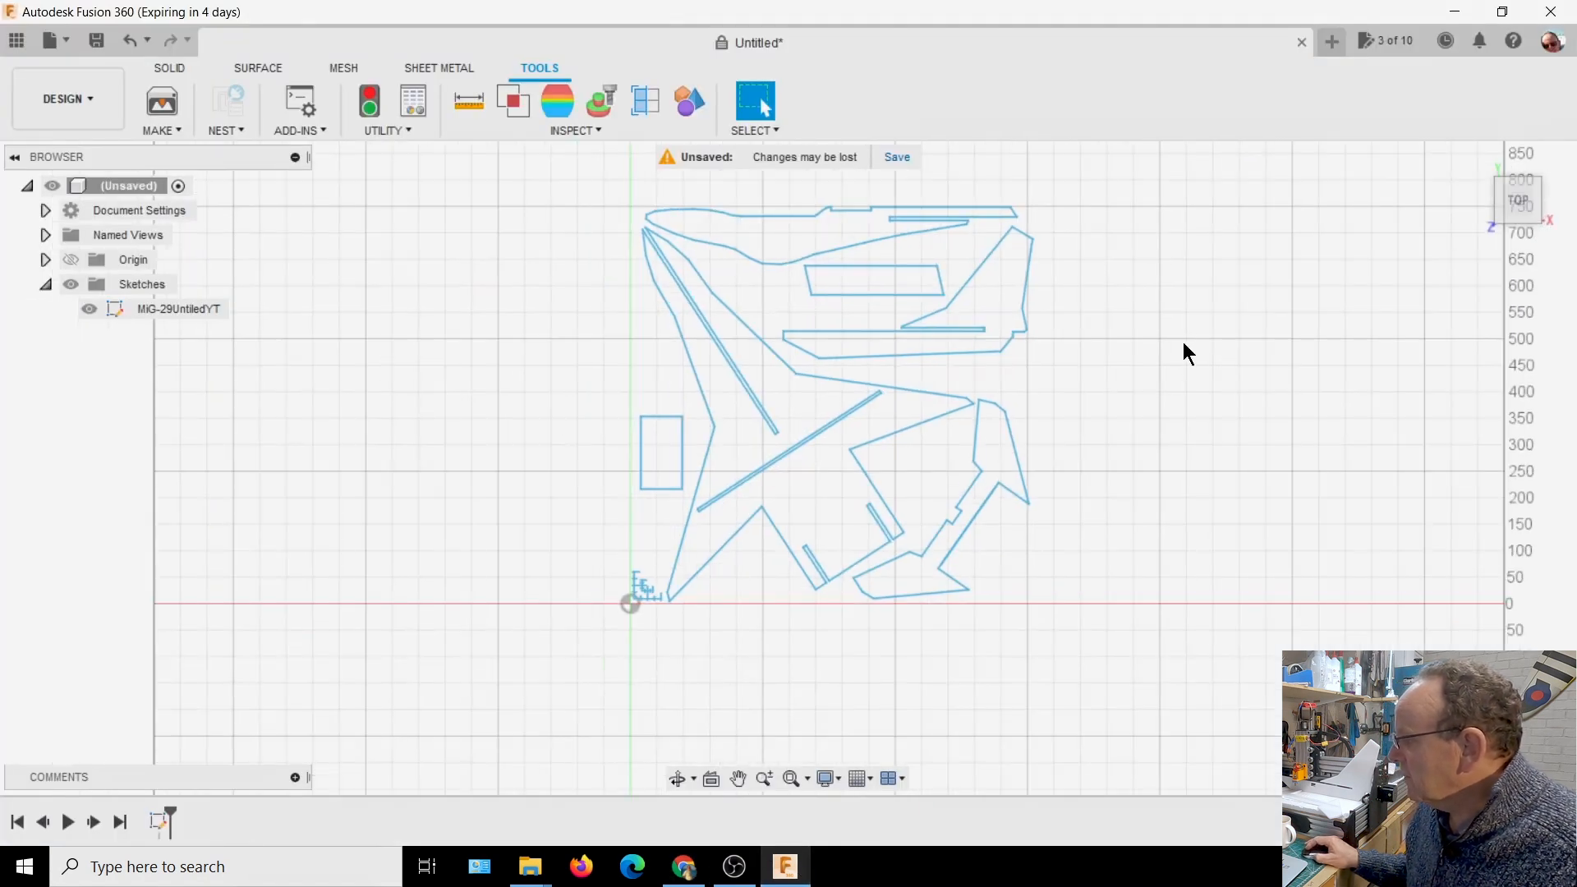
Try to run Check Sketch on the imported plan without opening the sketch for editing
click(172, 66)
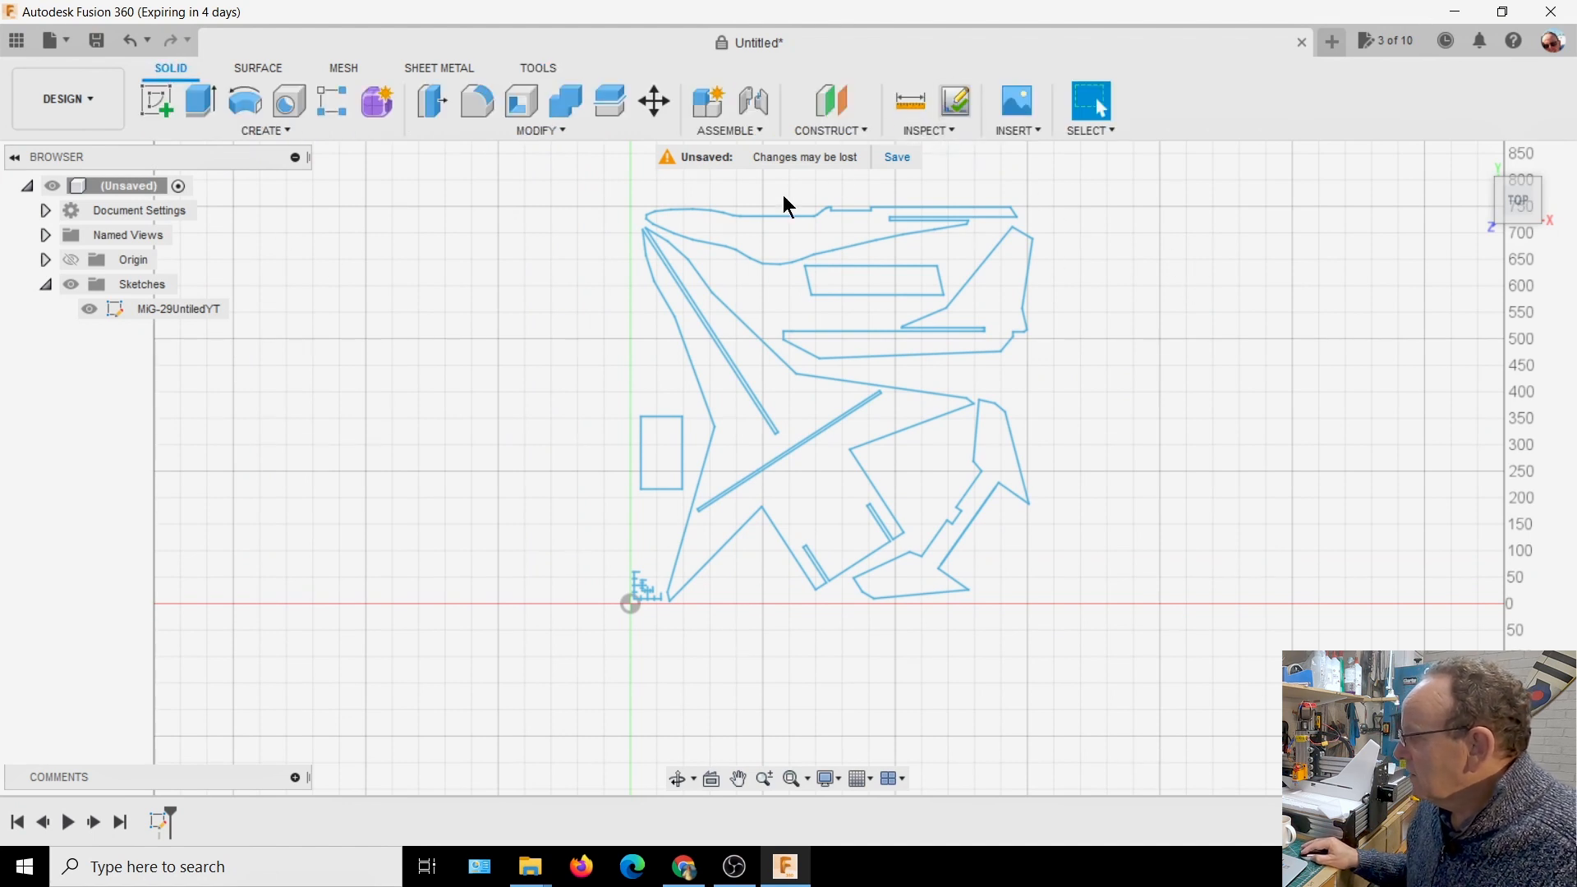
click(935, 134)
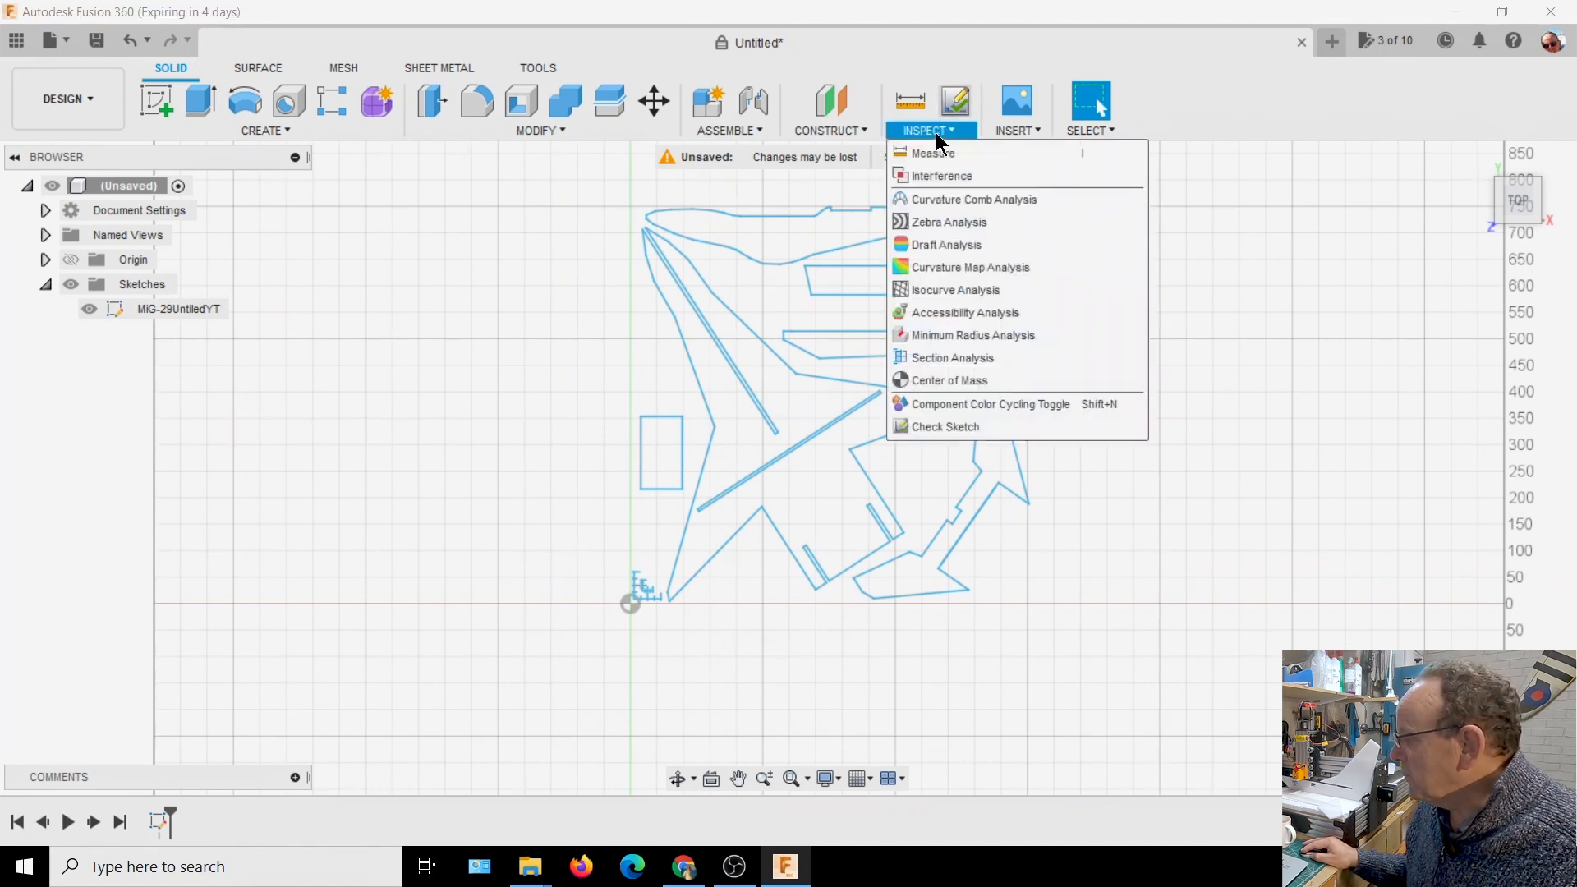
click(957, 429)
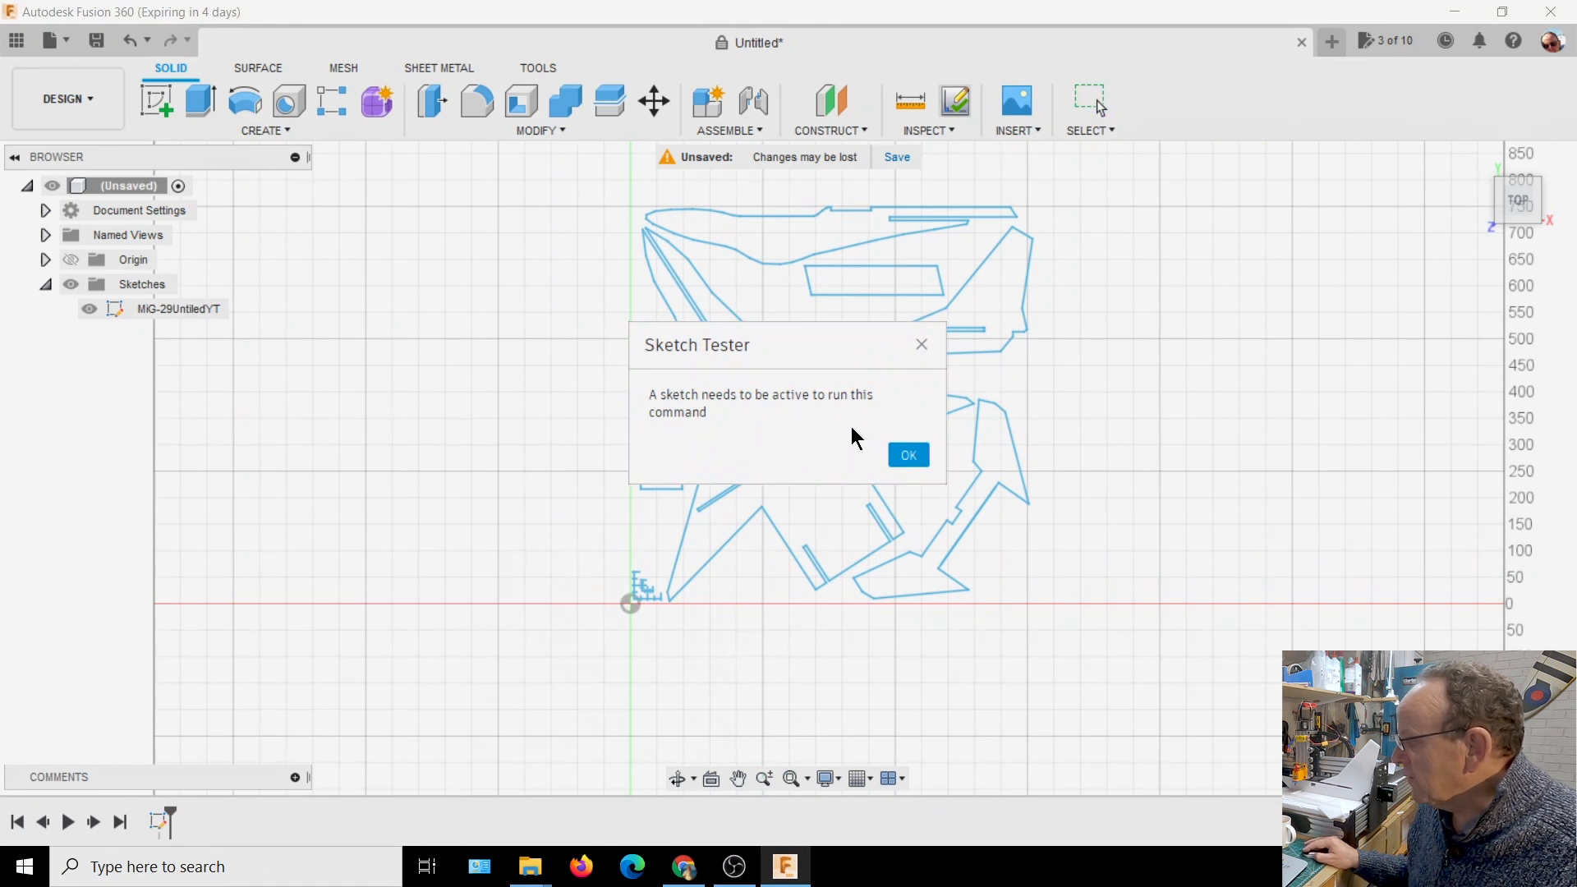
click(907, 456)
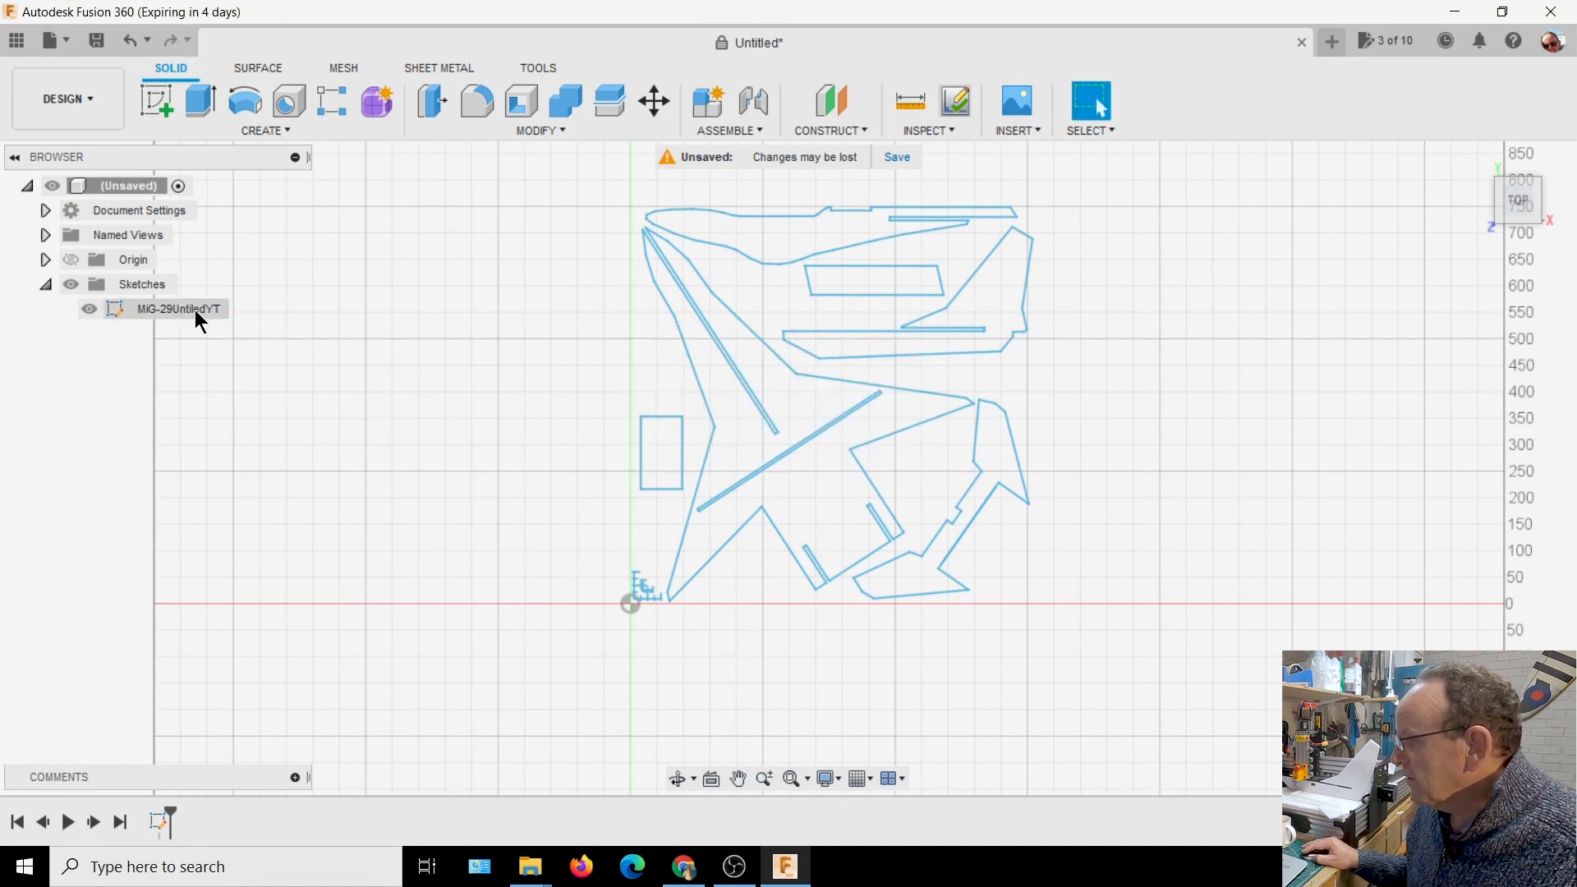
Open the MiG-29UntiledYT sketch for editing
click(161, 310)
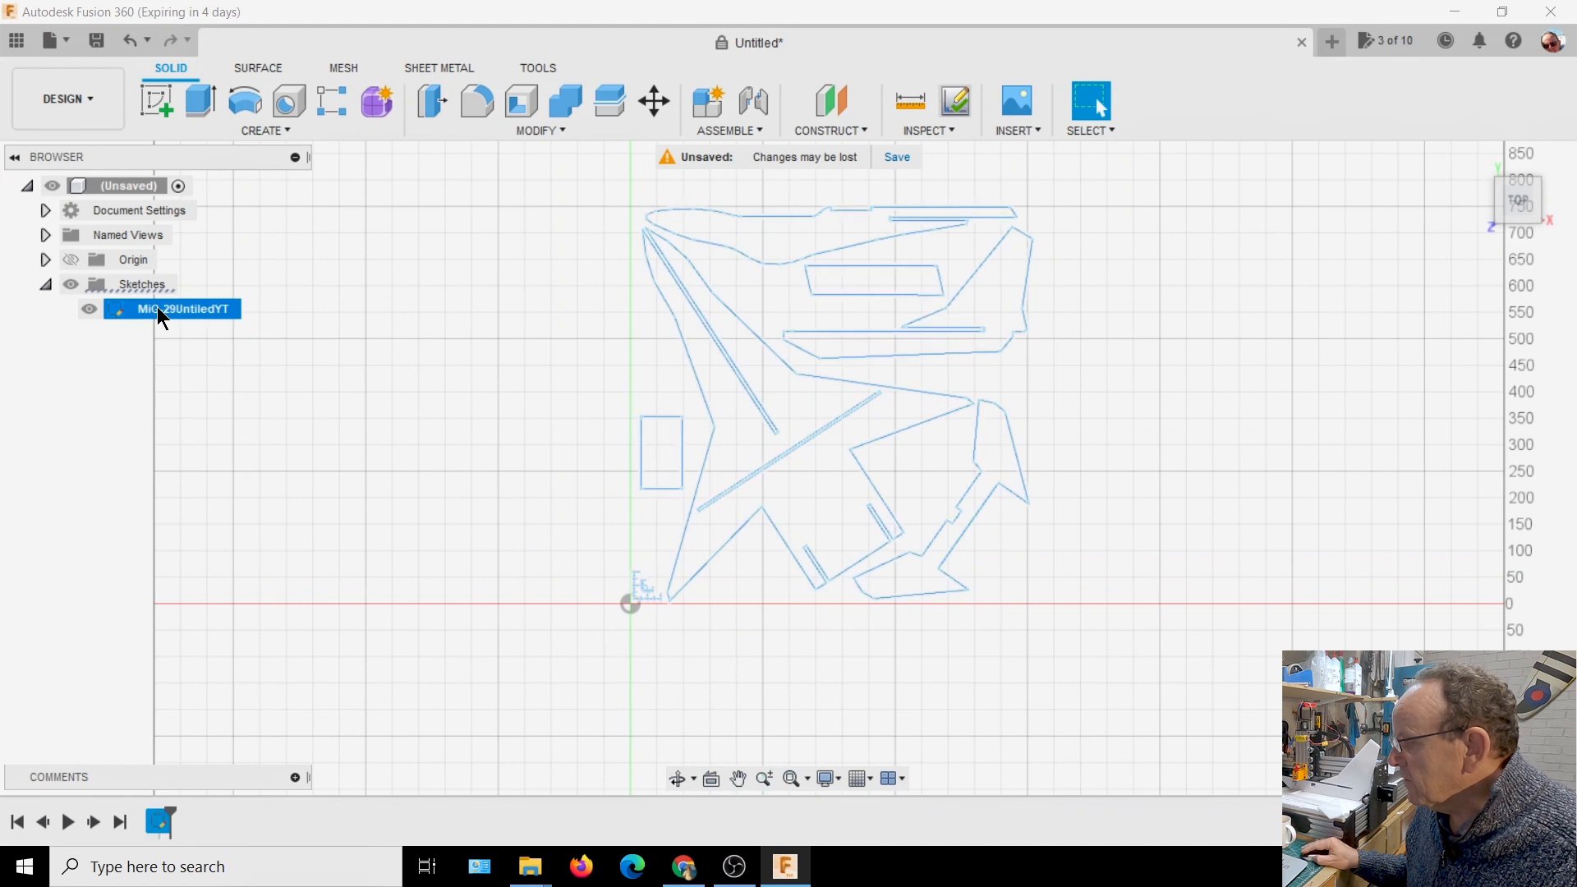
right_click(161, 317)
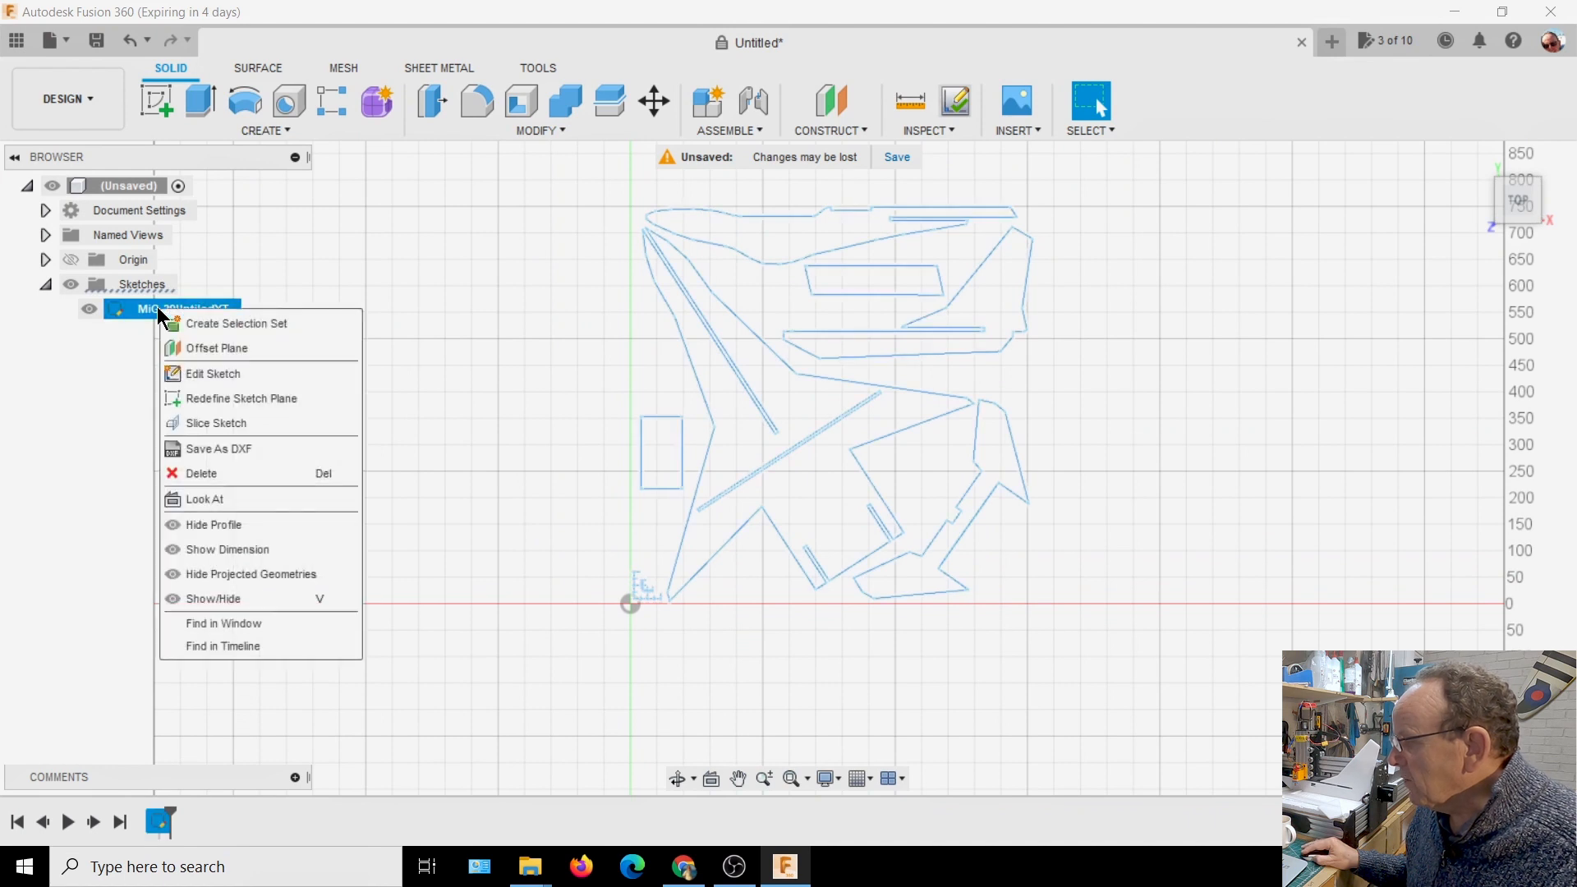
click(204, 380)
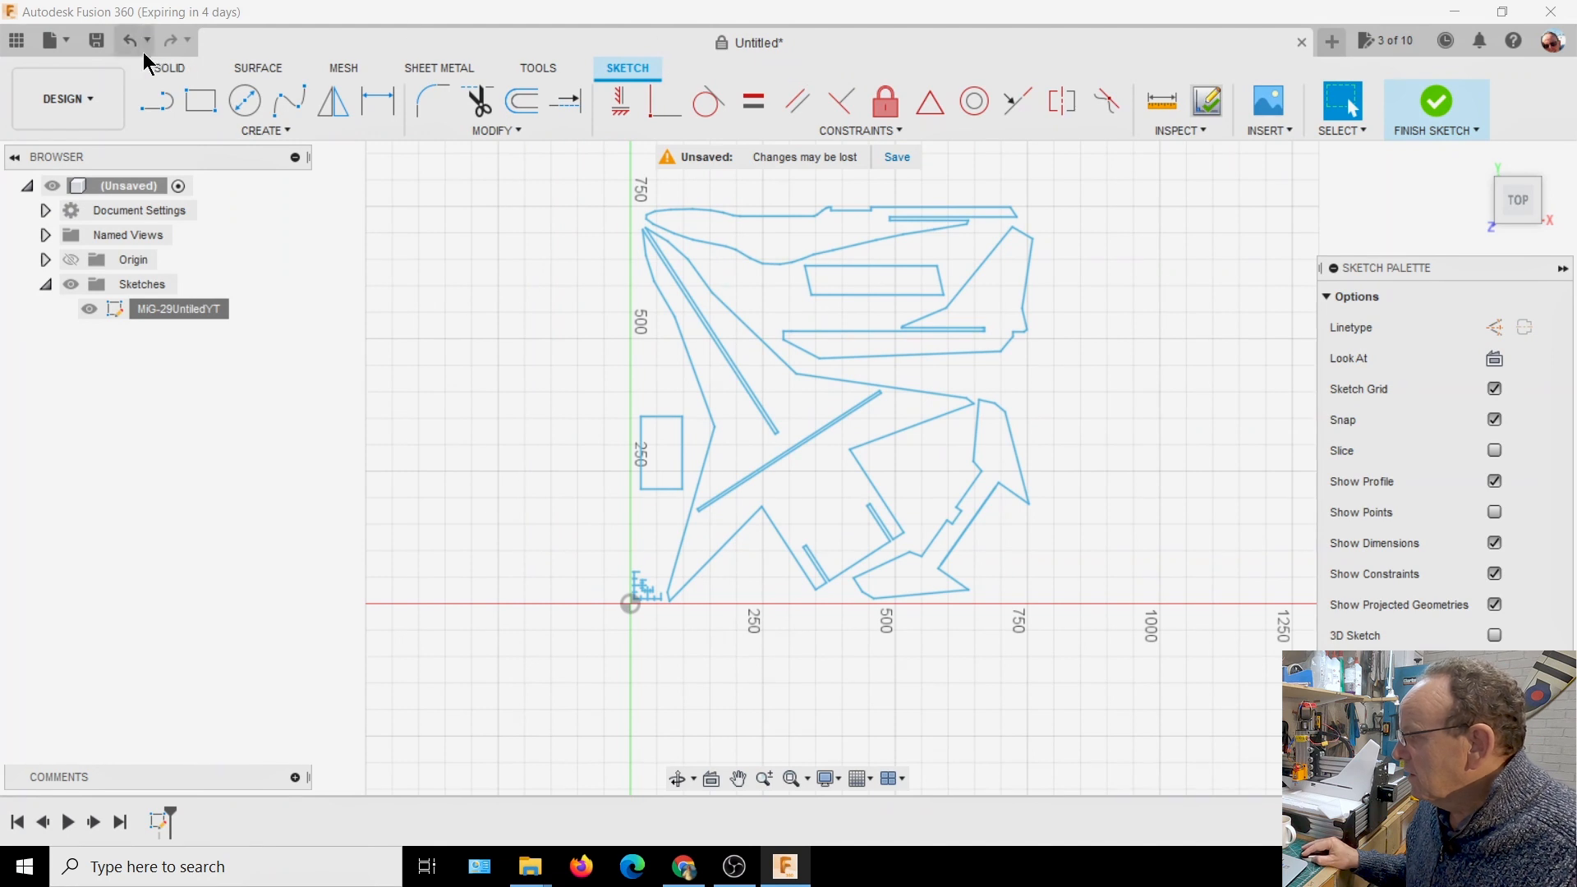
Save the design under the name Mig29YT in the current project and collapse the sketch palette
click(96, 41)
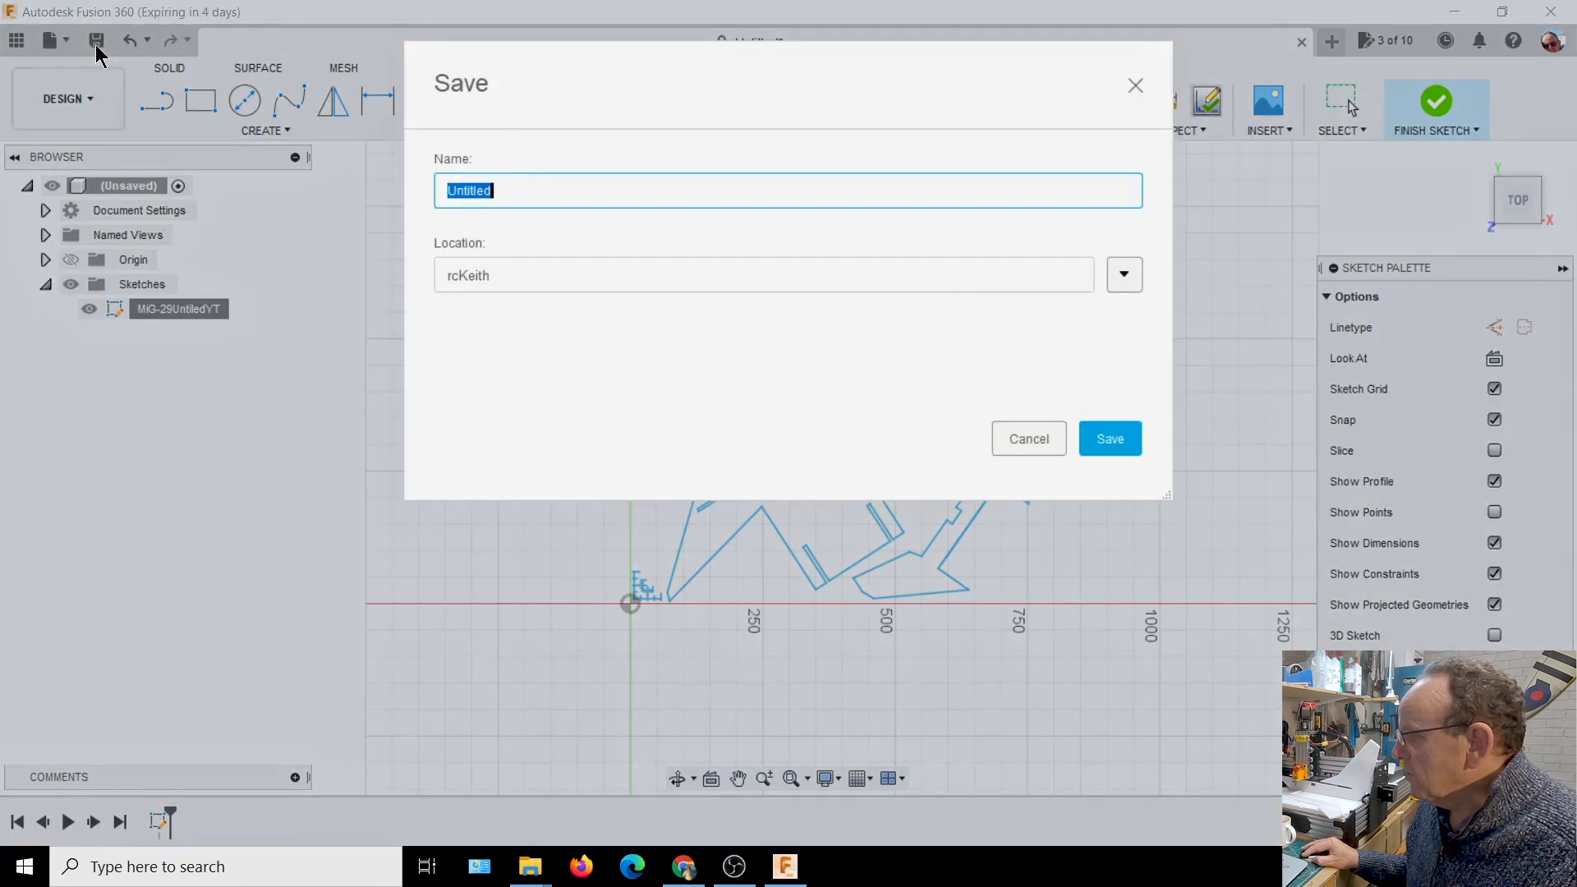
drag(539, 191, 439, 182)
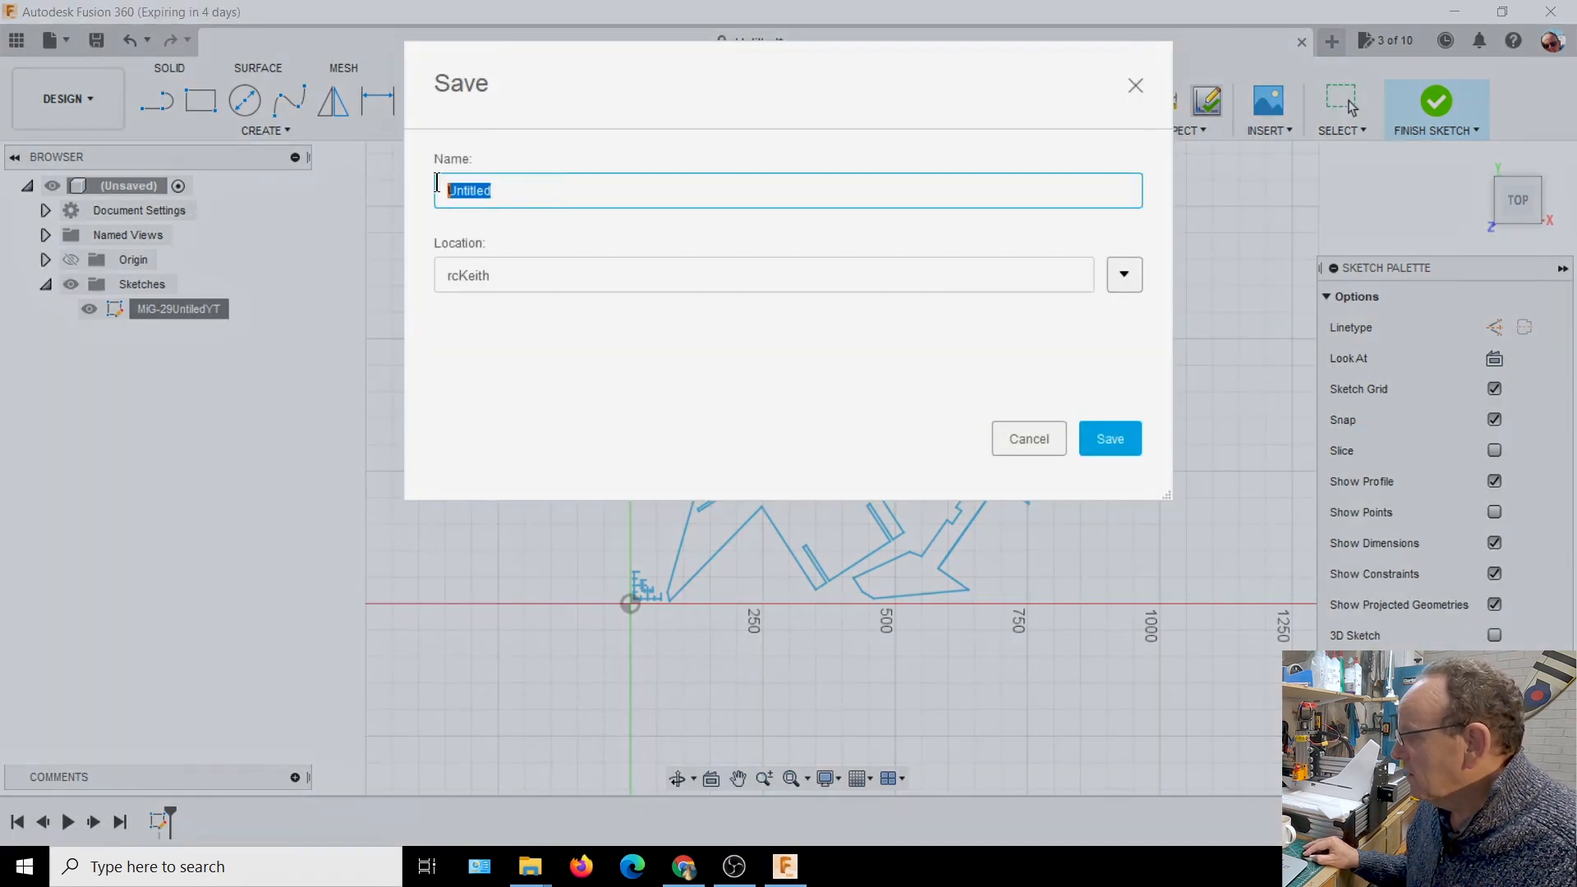
text(M)
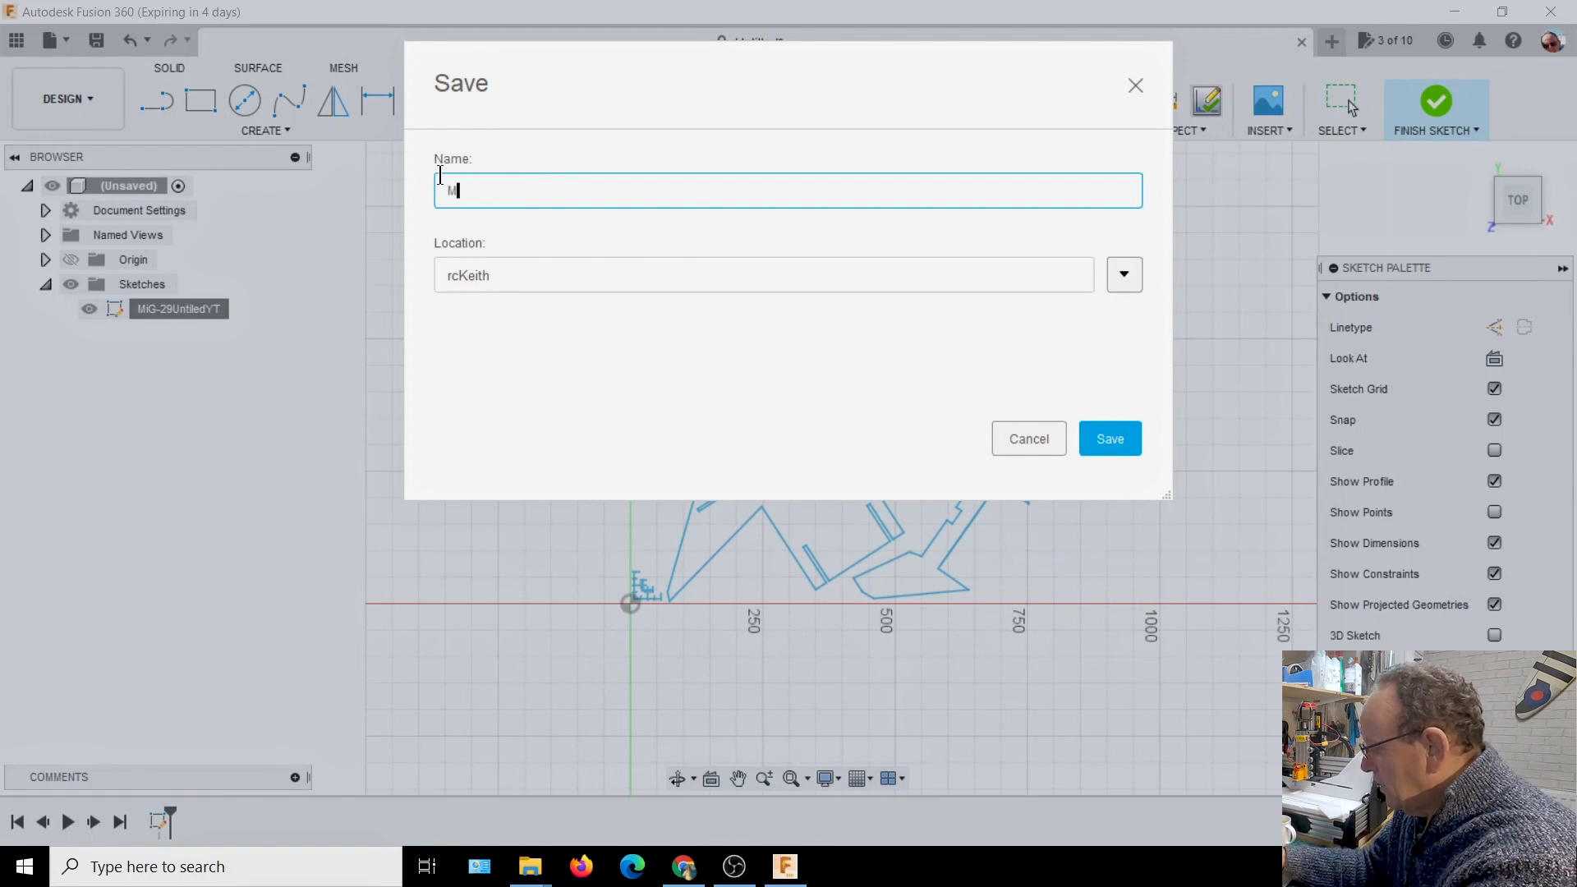
text(i229YT)
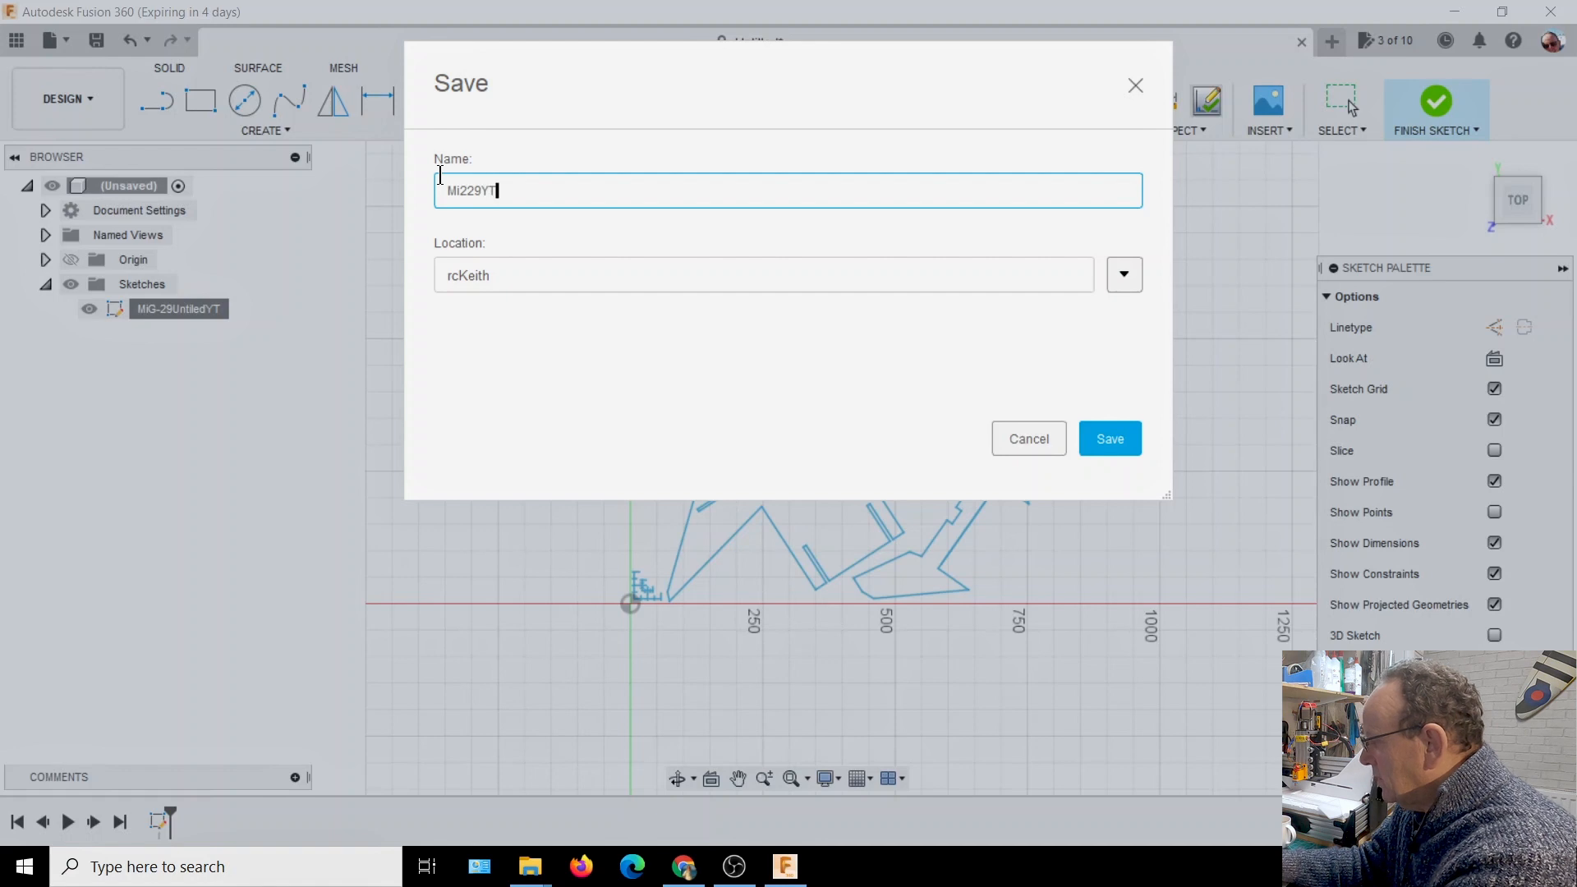
key(Left)
key(Left)
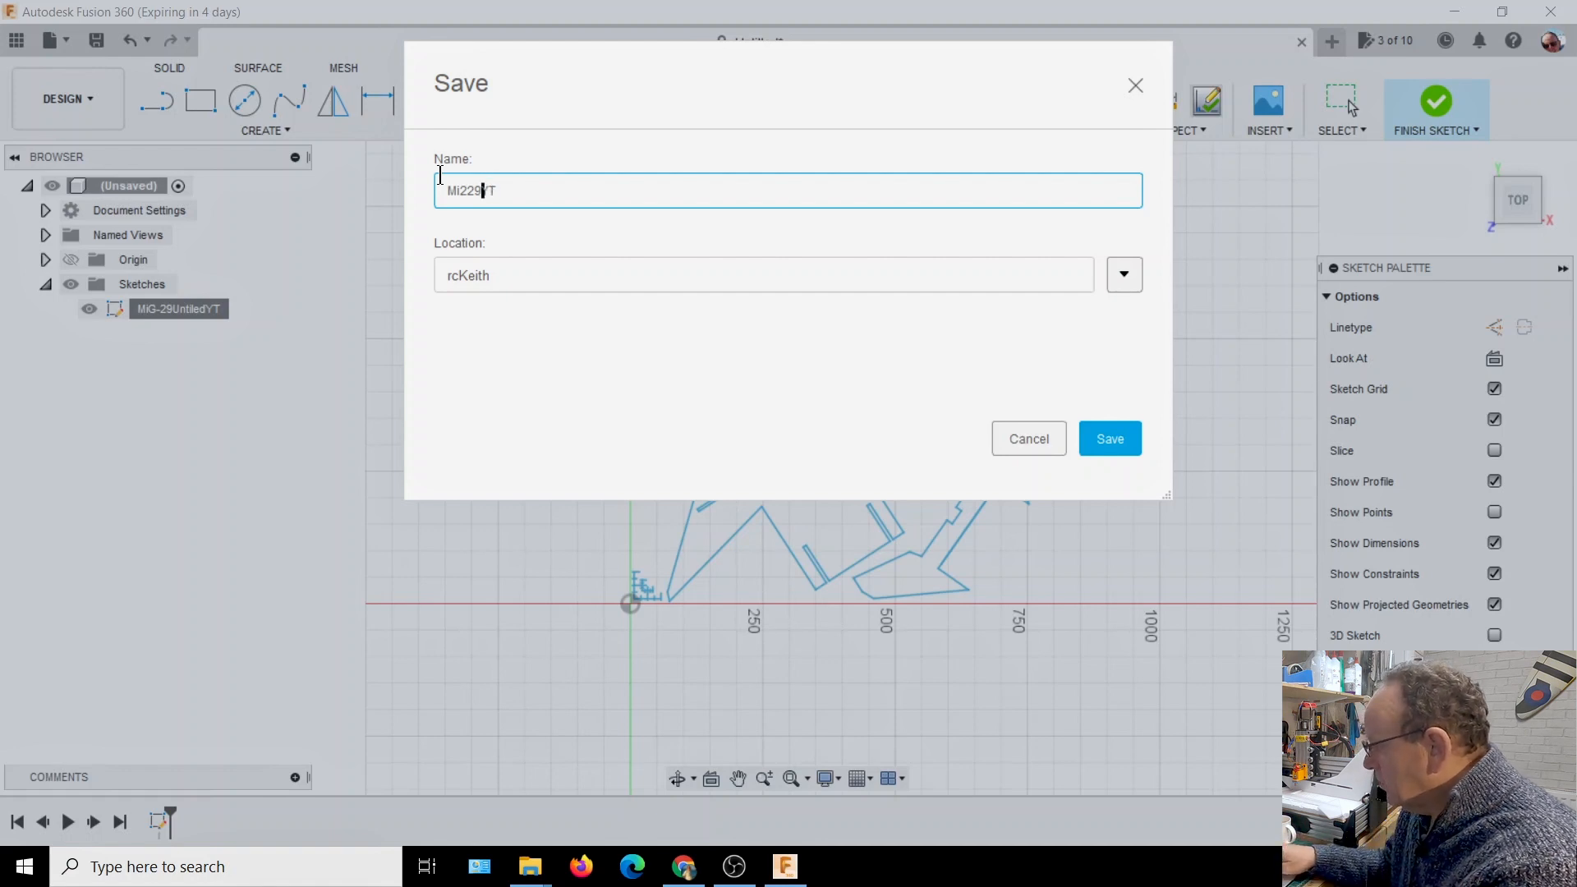
key(Left)
key(Left)
key(Left)
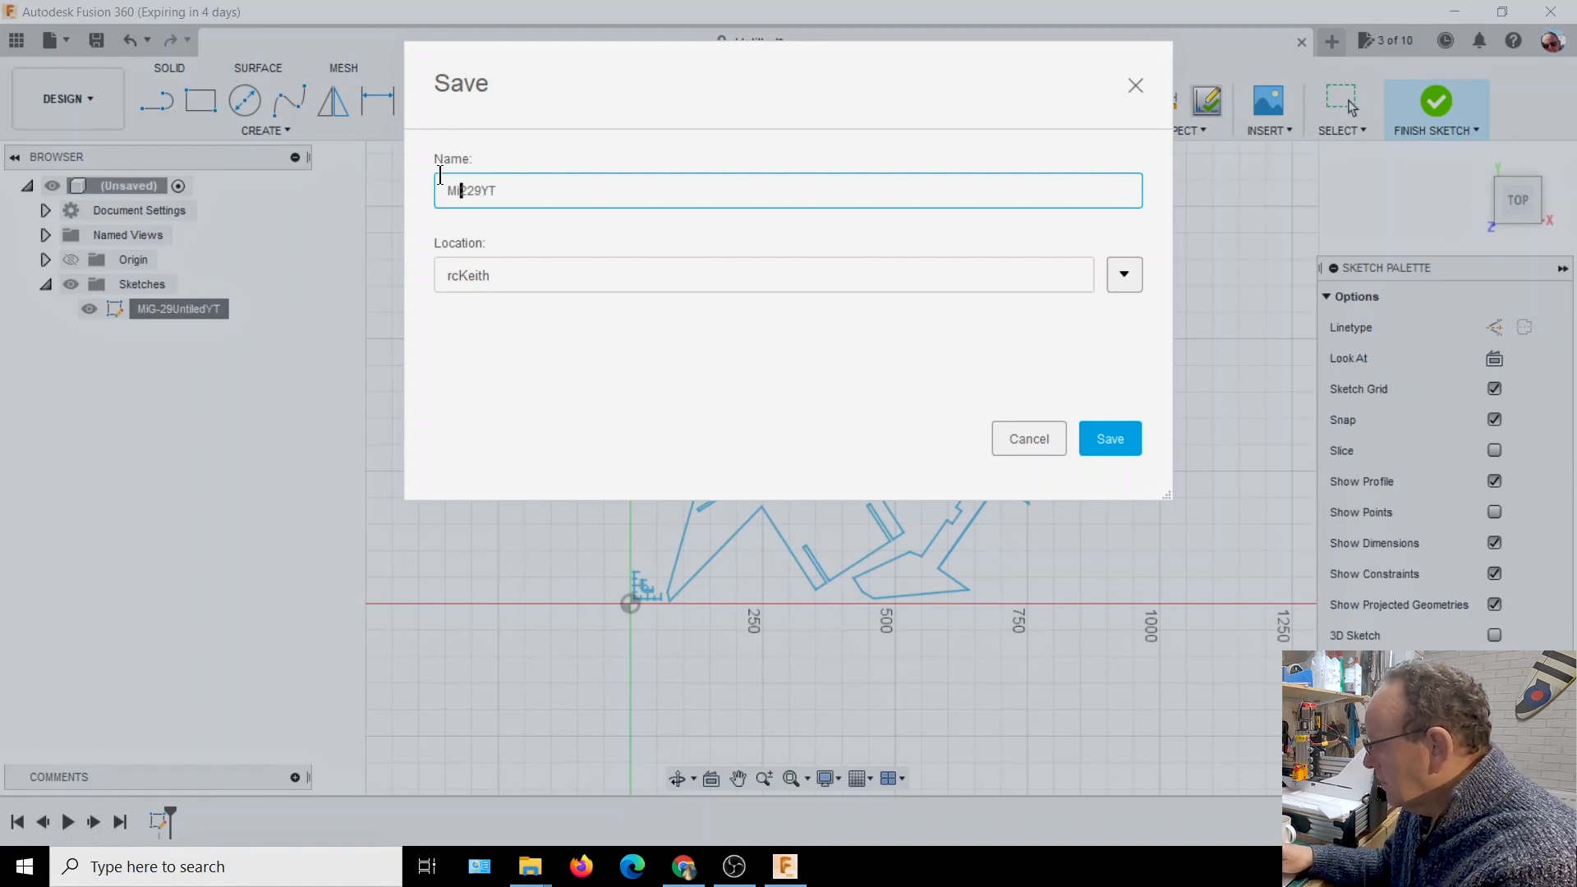
key(Delete)
text(g)
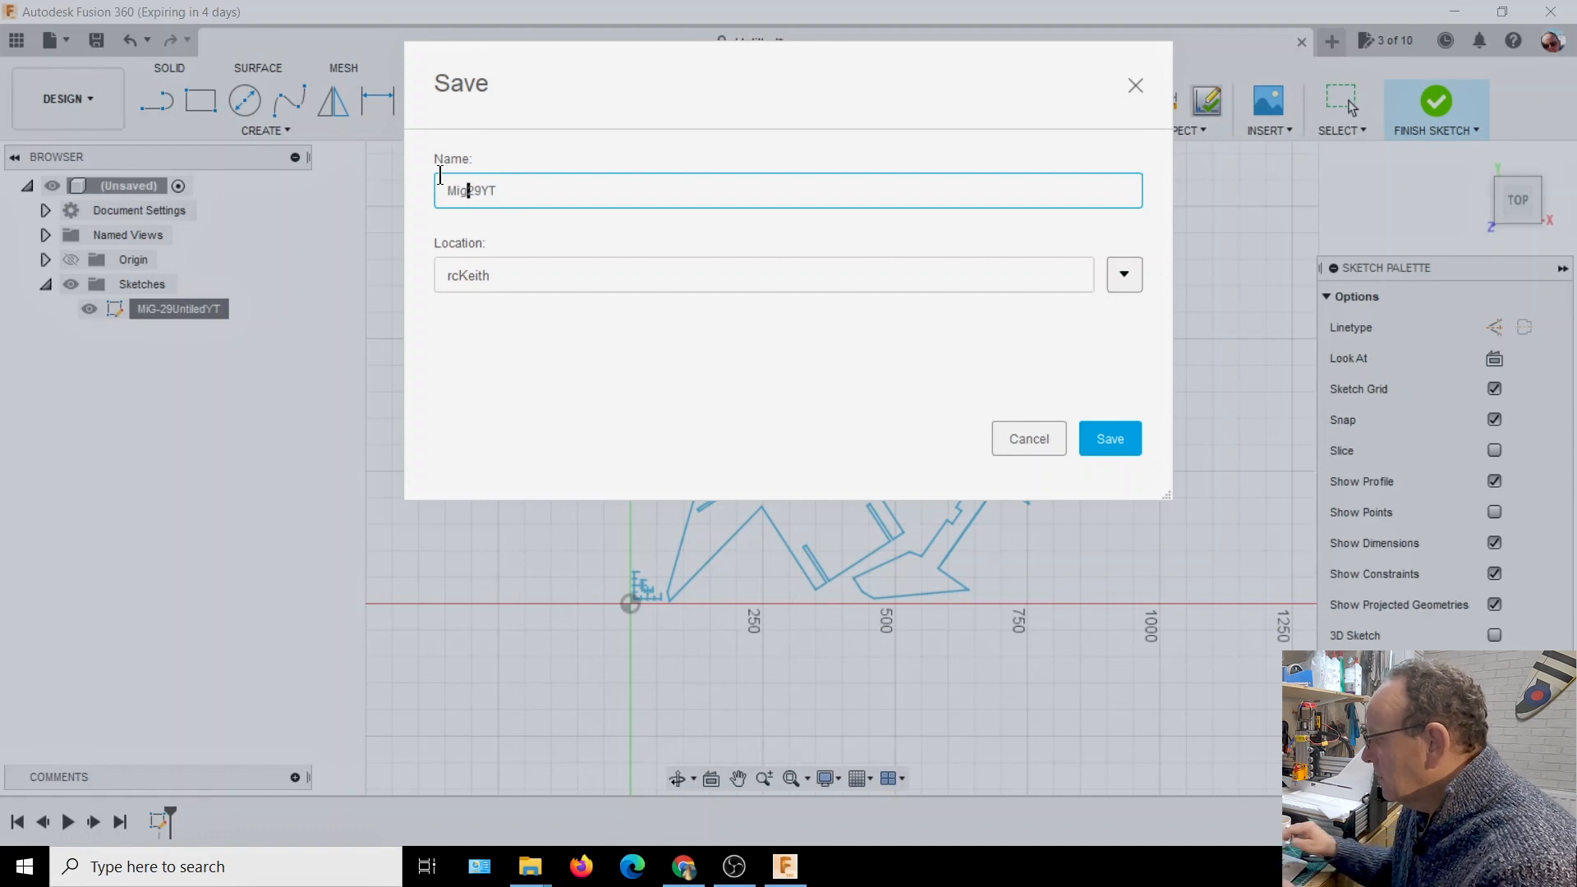
click(1124, 446)
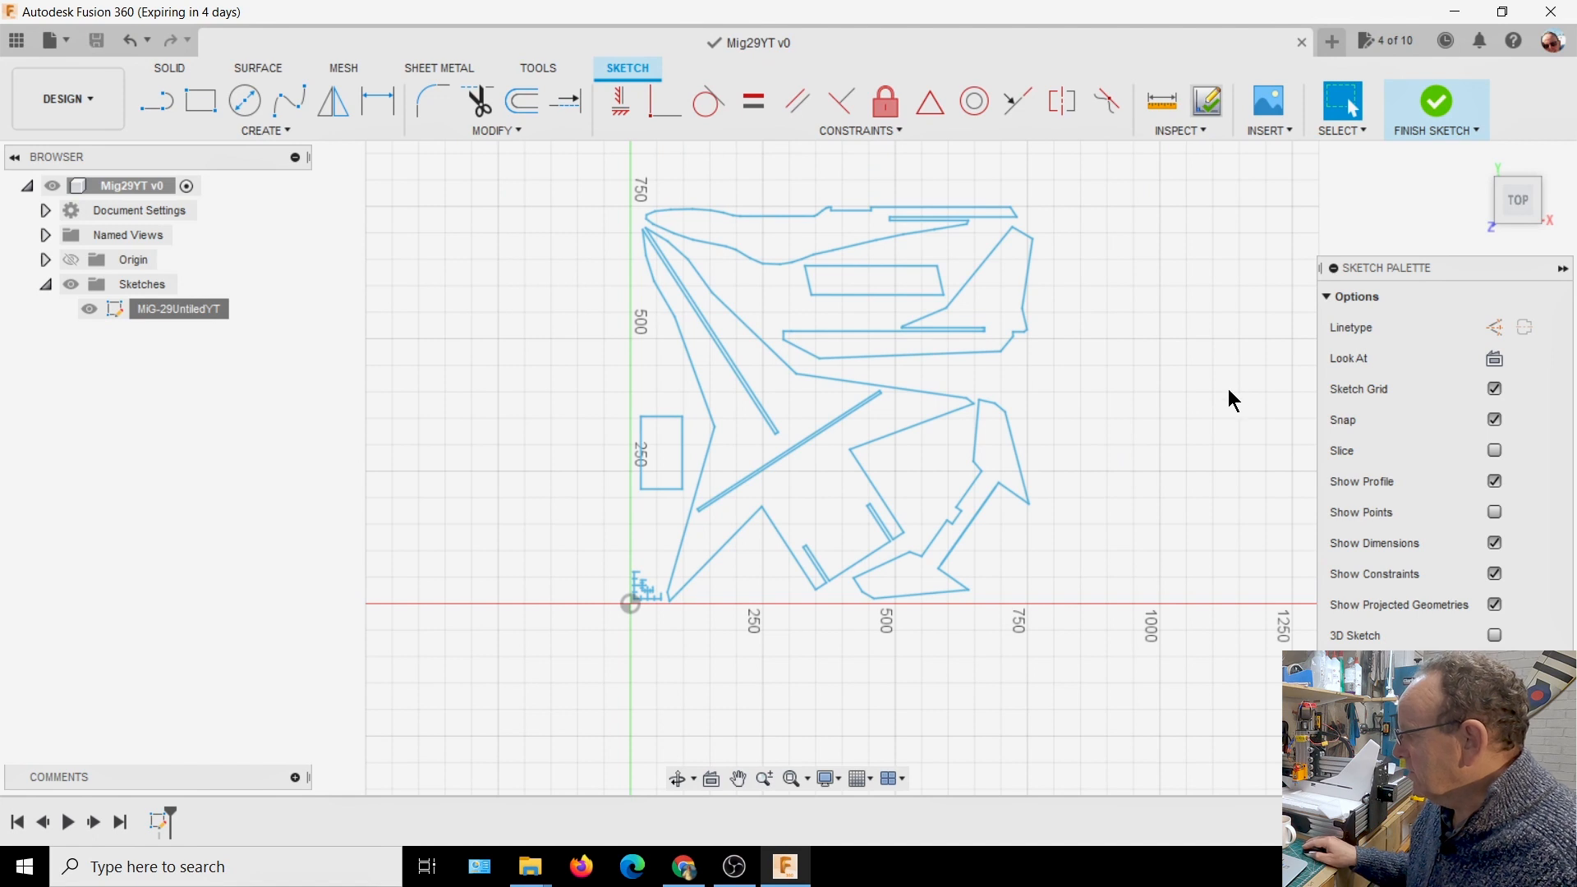
click(1563, 269)
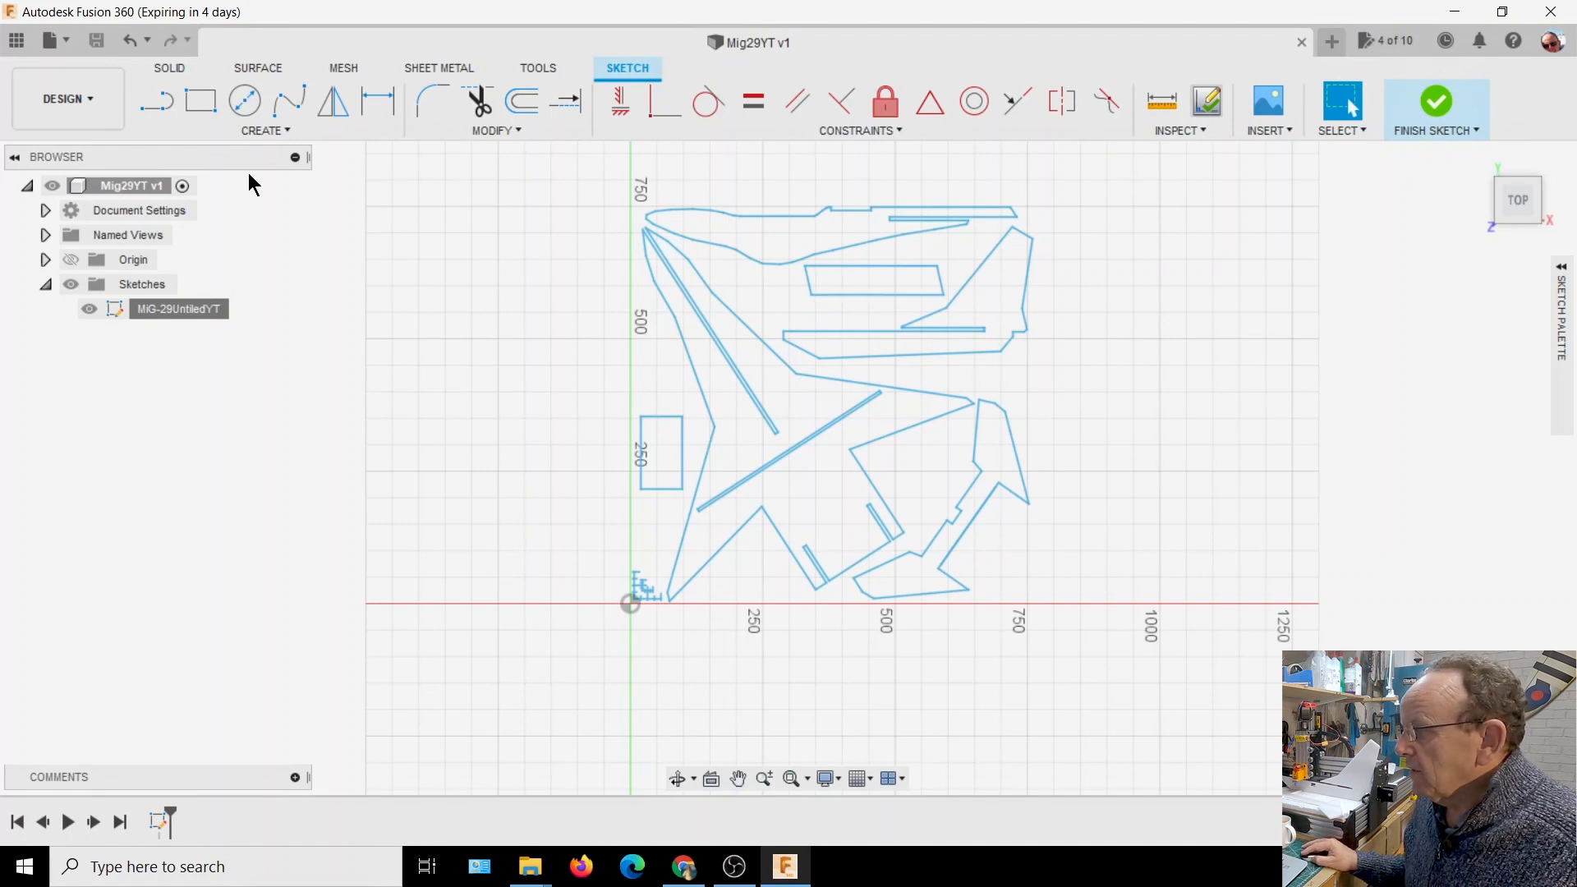
Browse the project list and the Current project's saved designs, and close the data view
click(14, 40)
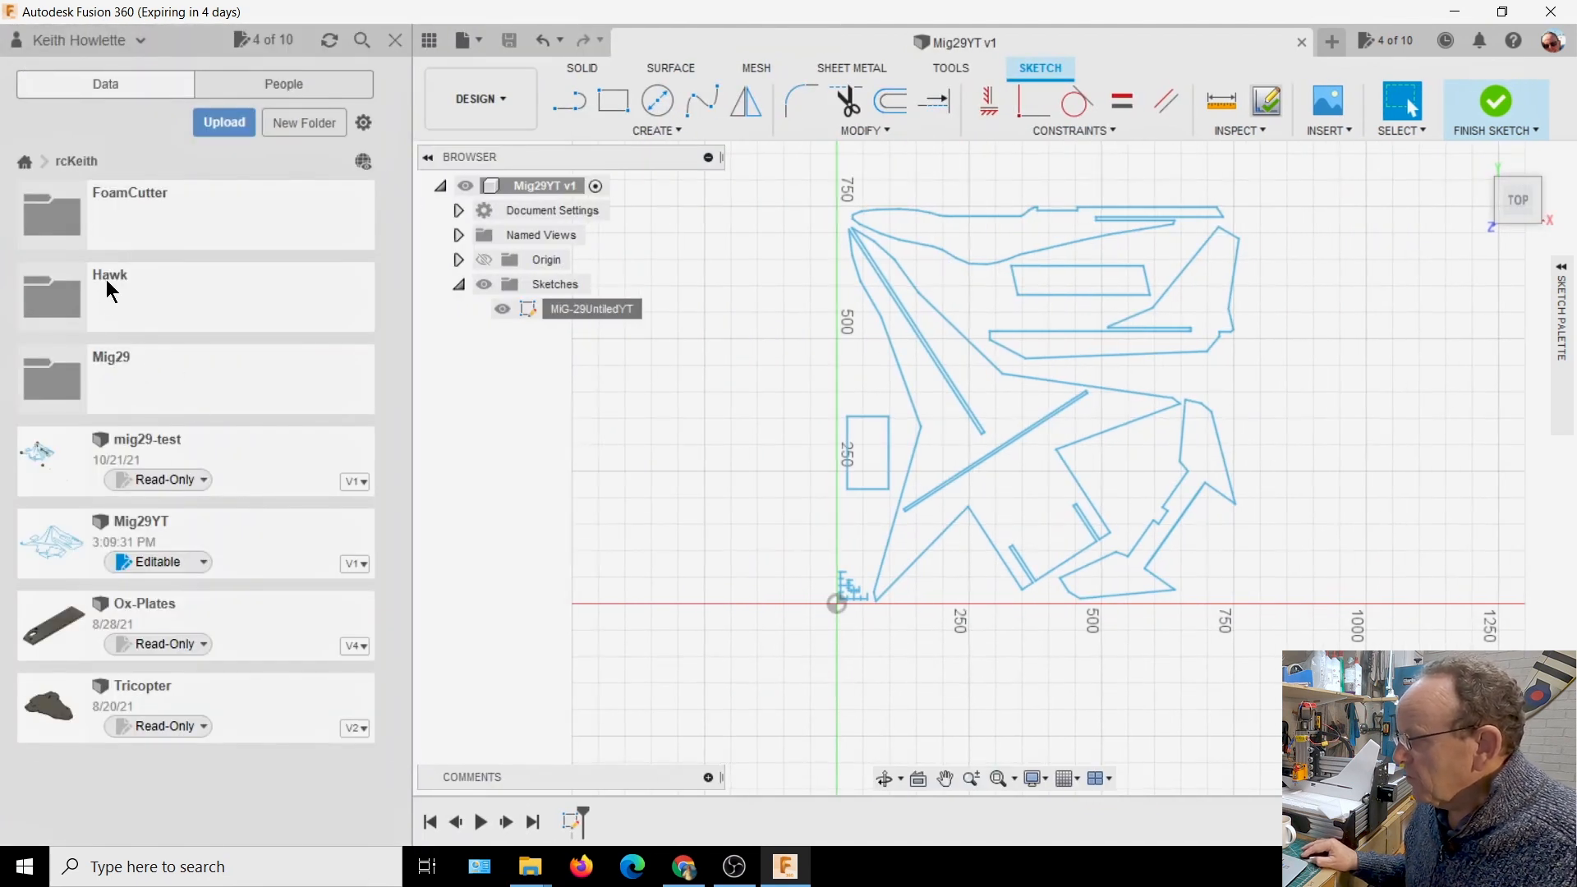
click(25, 161)
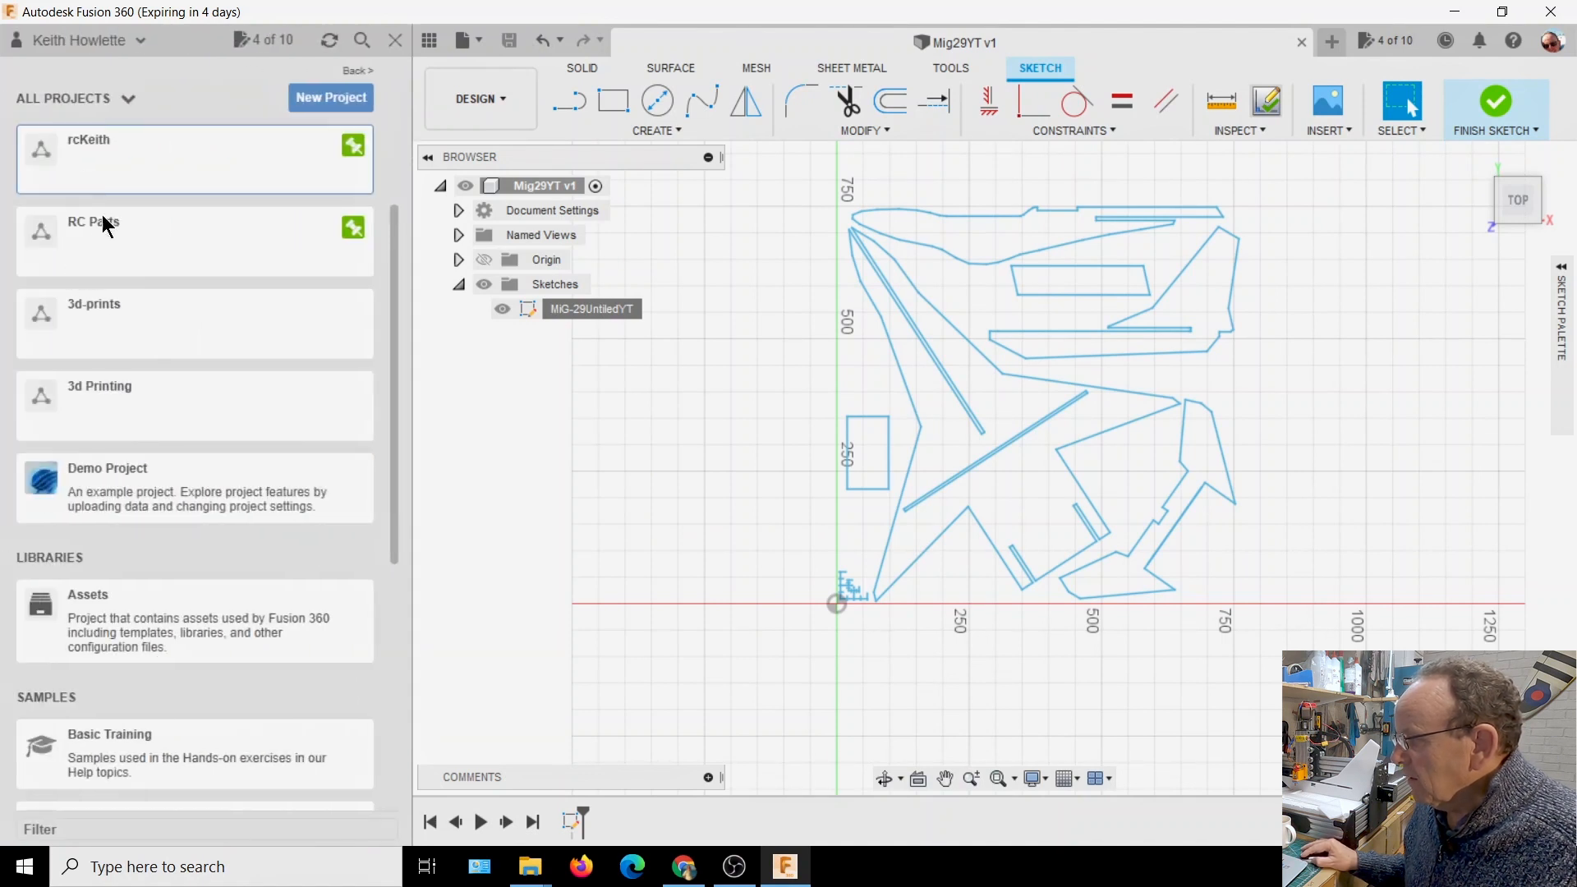
scroll(120, 268, up, 3)
click(115, 309)
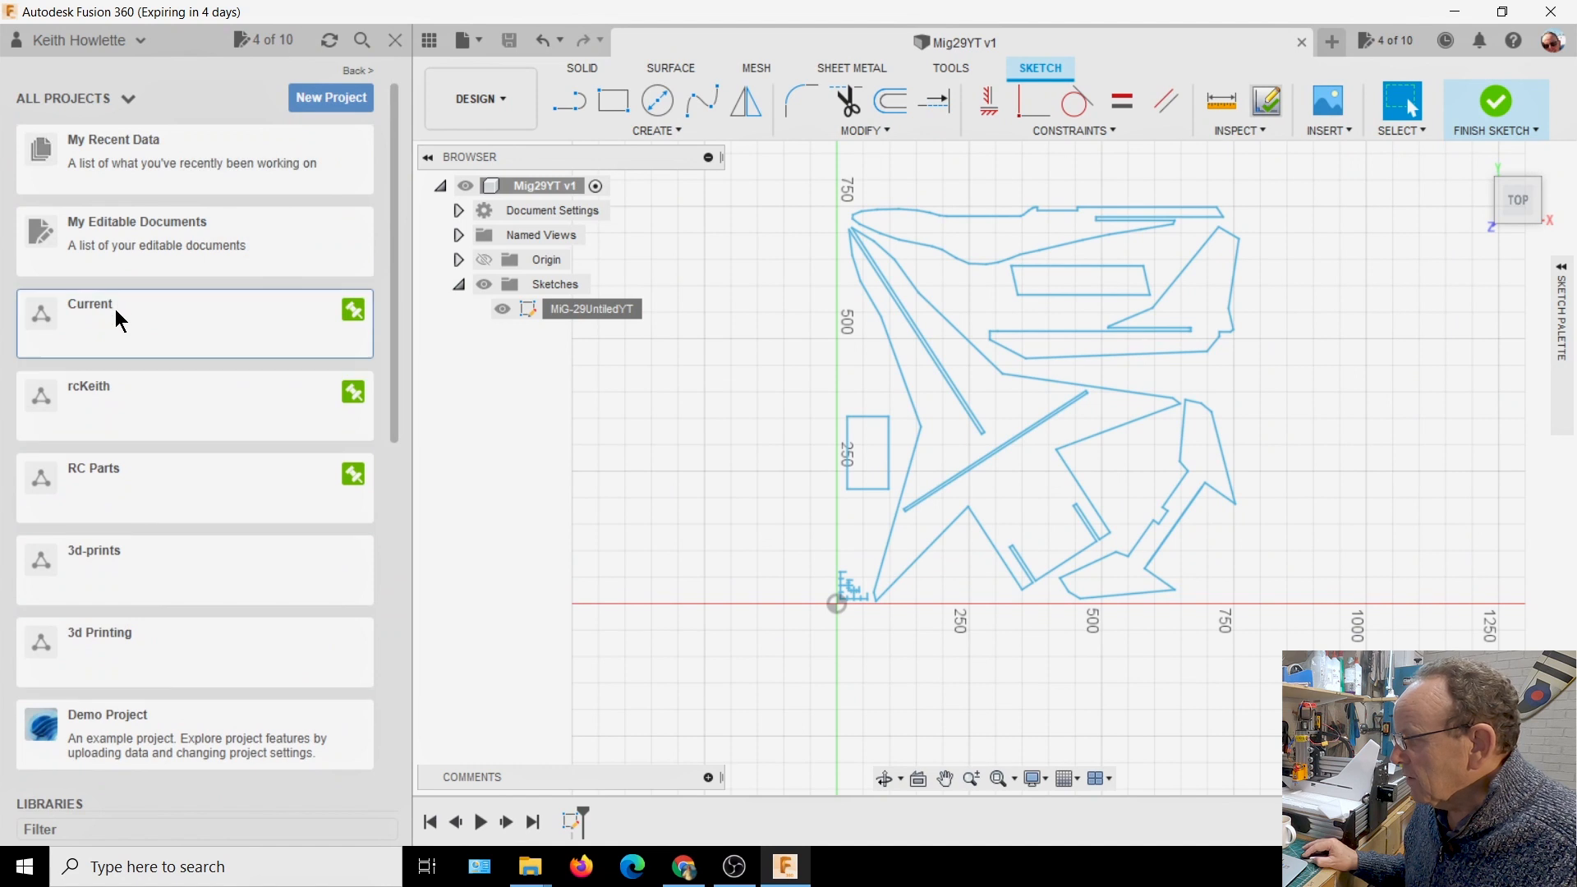
scroll(193, 348, down, 2)
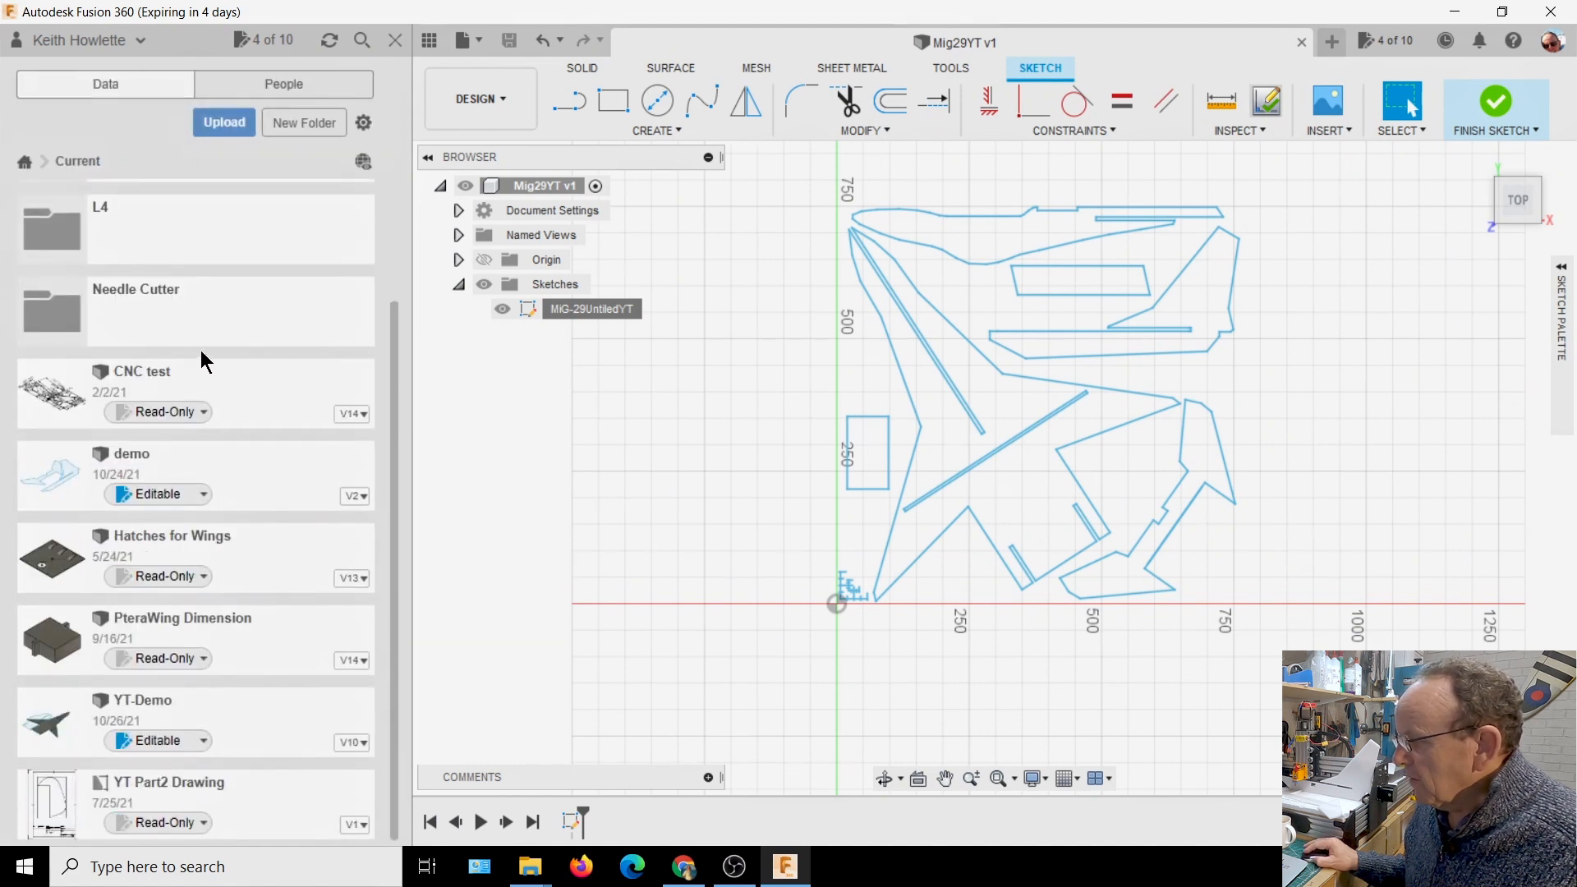
scroll(200, 350, up, 2)
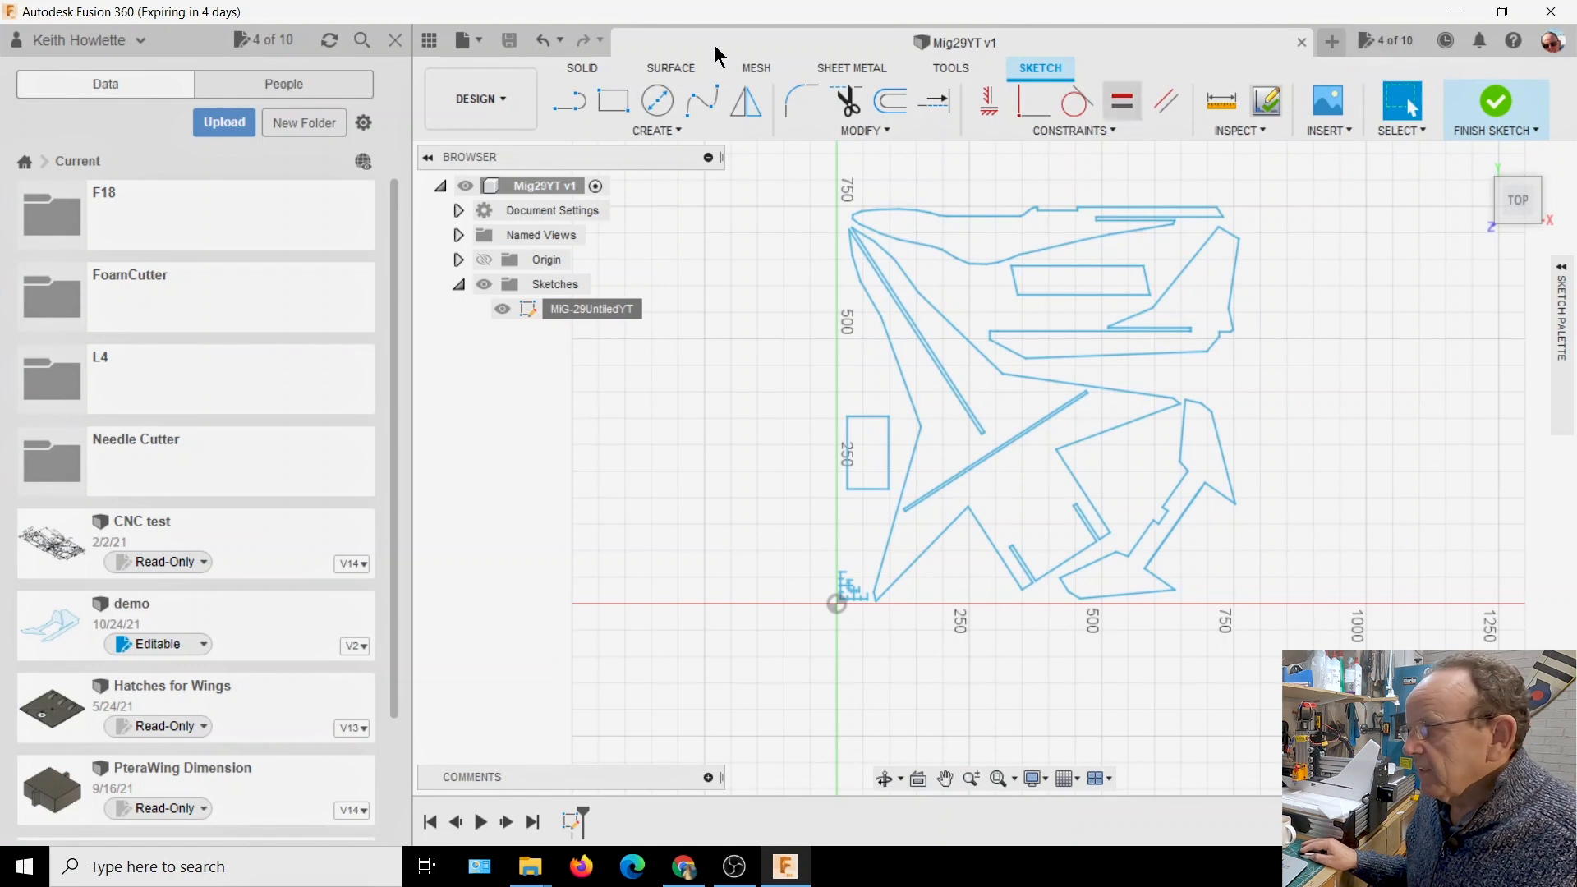
click(394, 41)
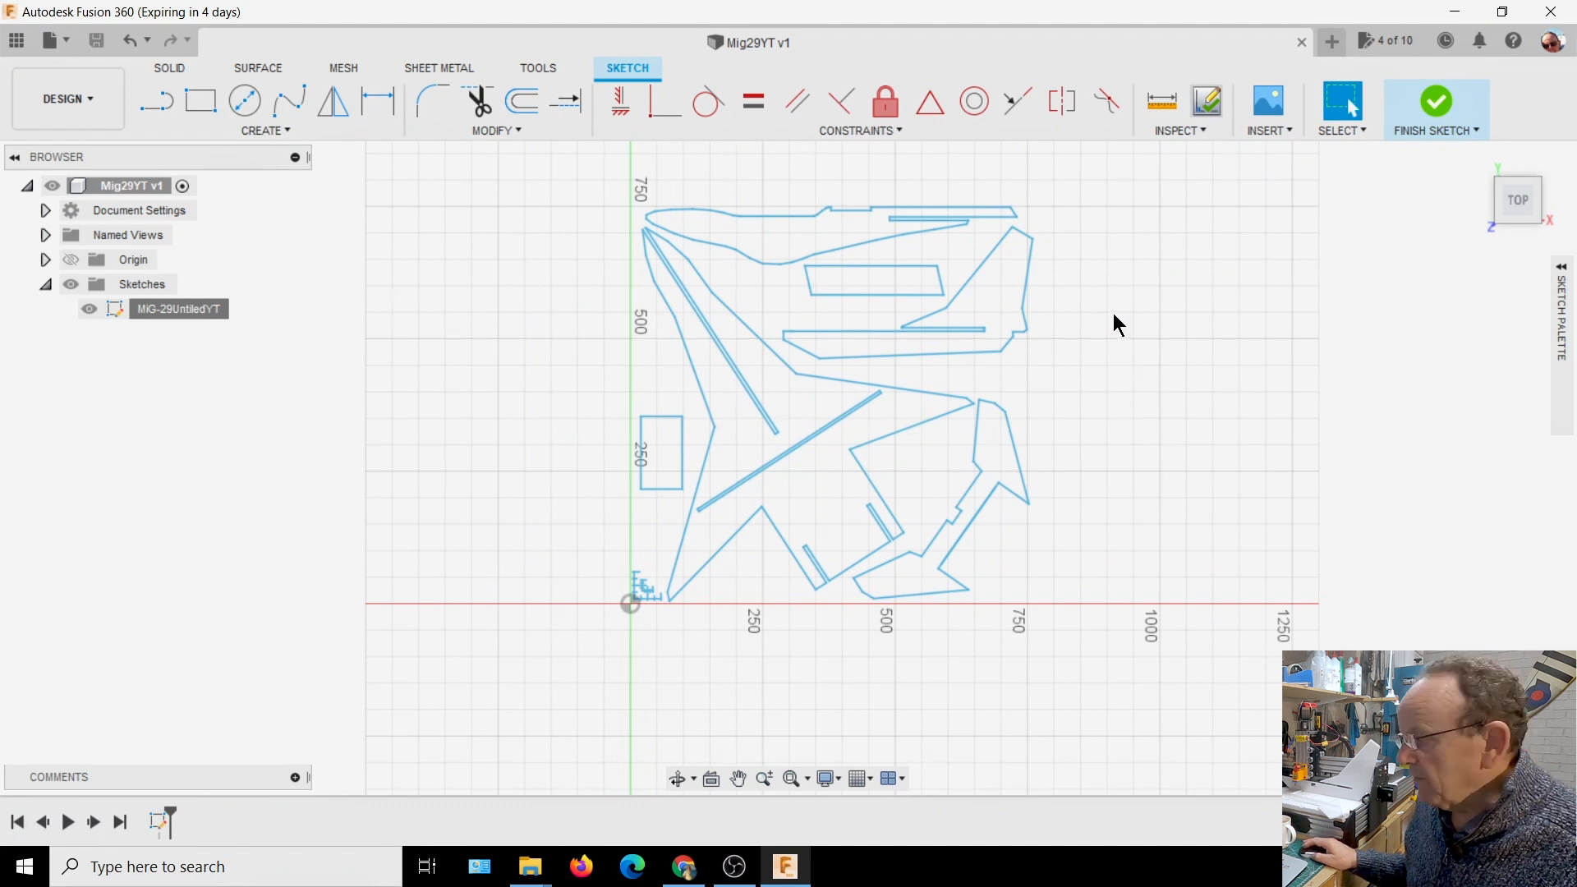
Look at the pinning options of Check Sketch and run Check Sketch on the opened plan sketch
scroll(1136, 276, up, 2)
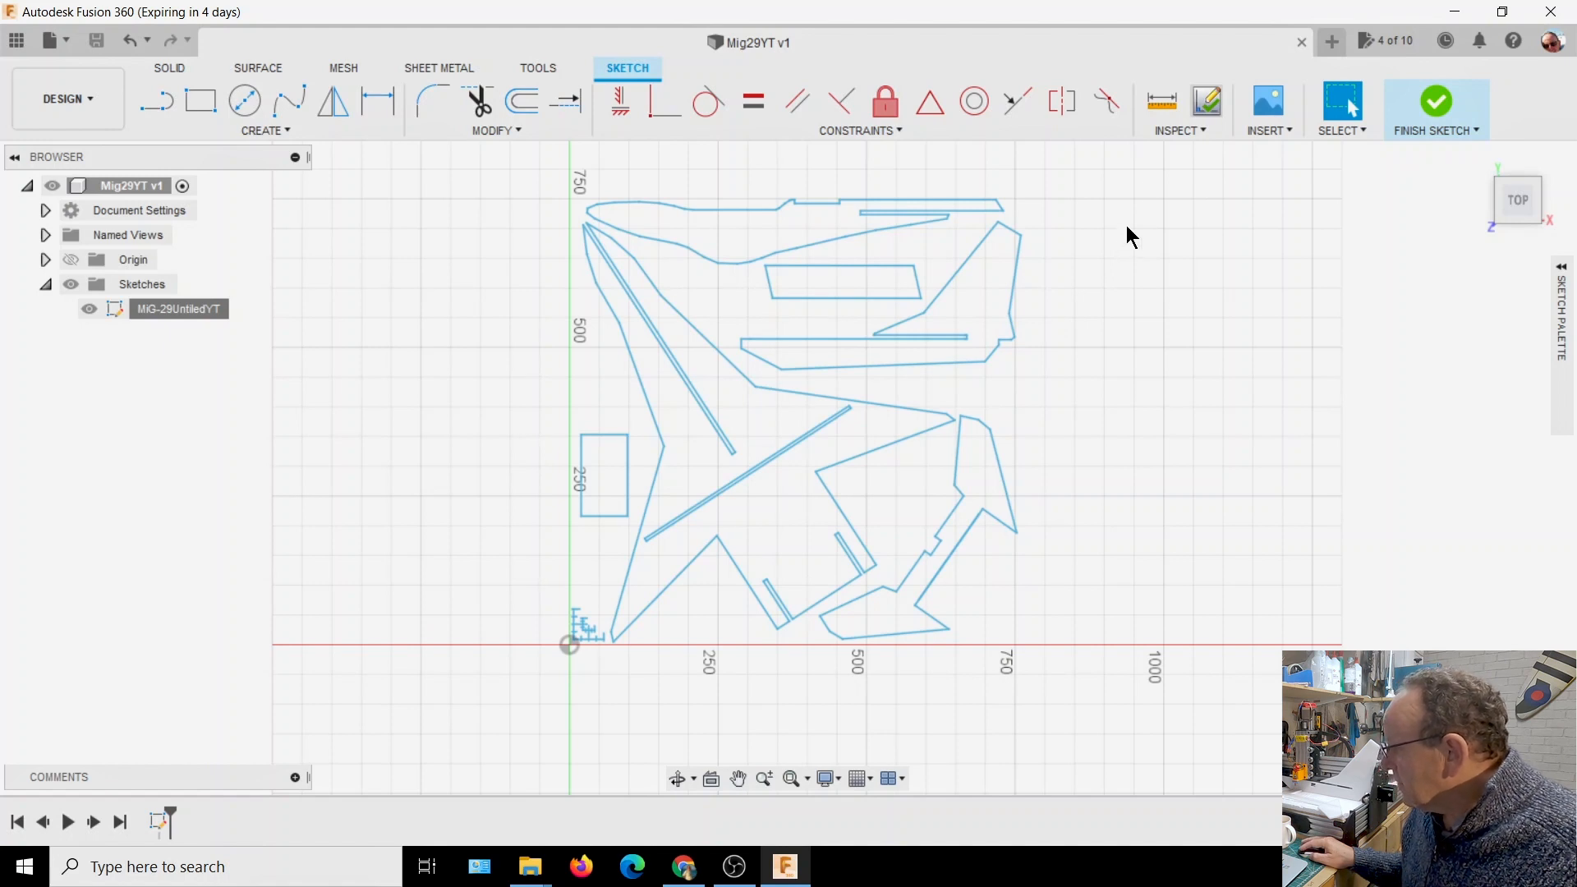
click(1200, 130)
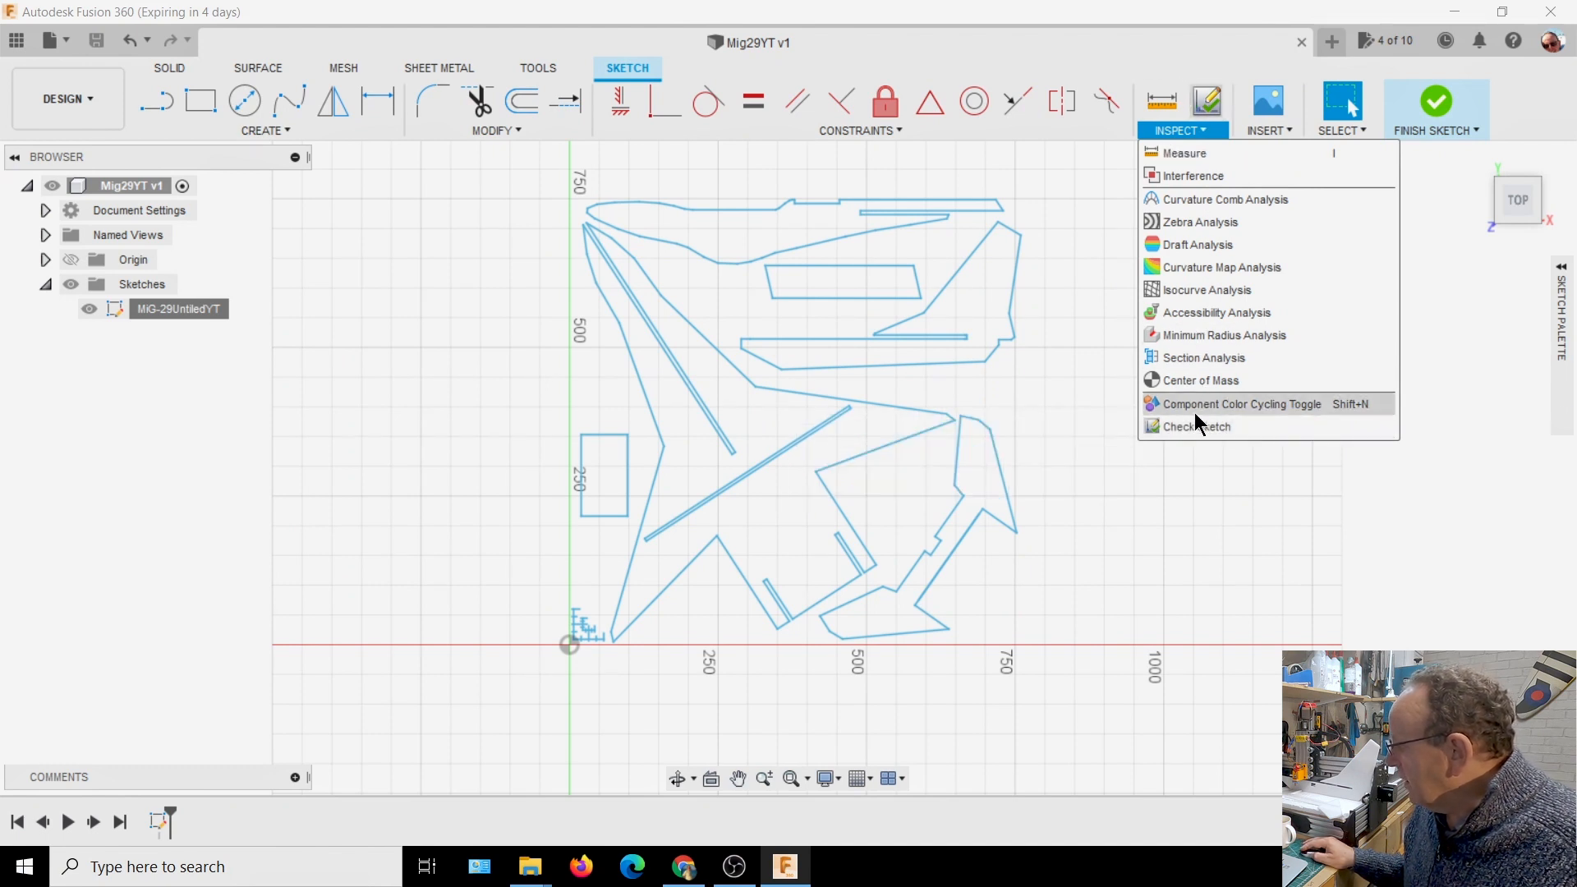
click(1387, 428)
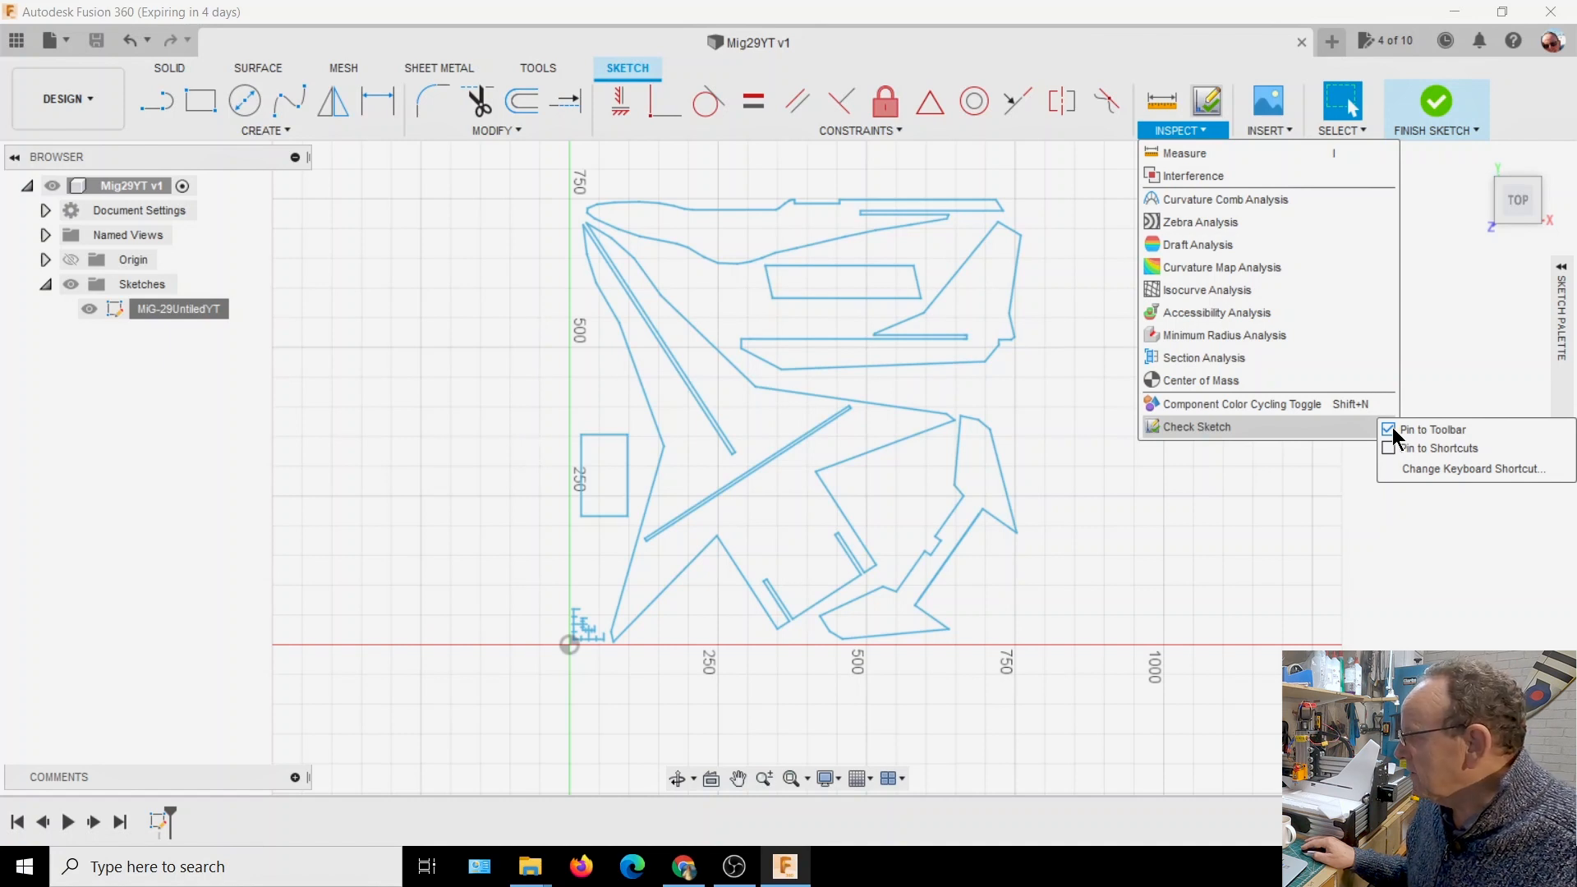
click(1268, 503)
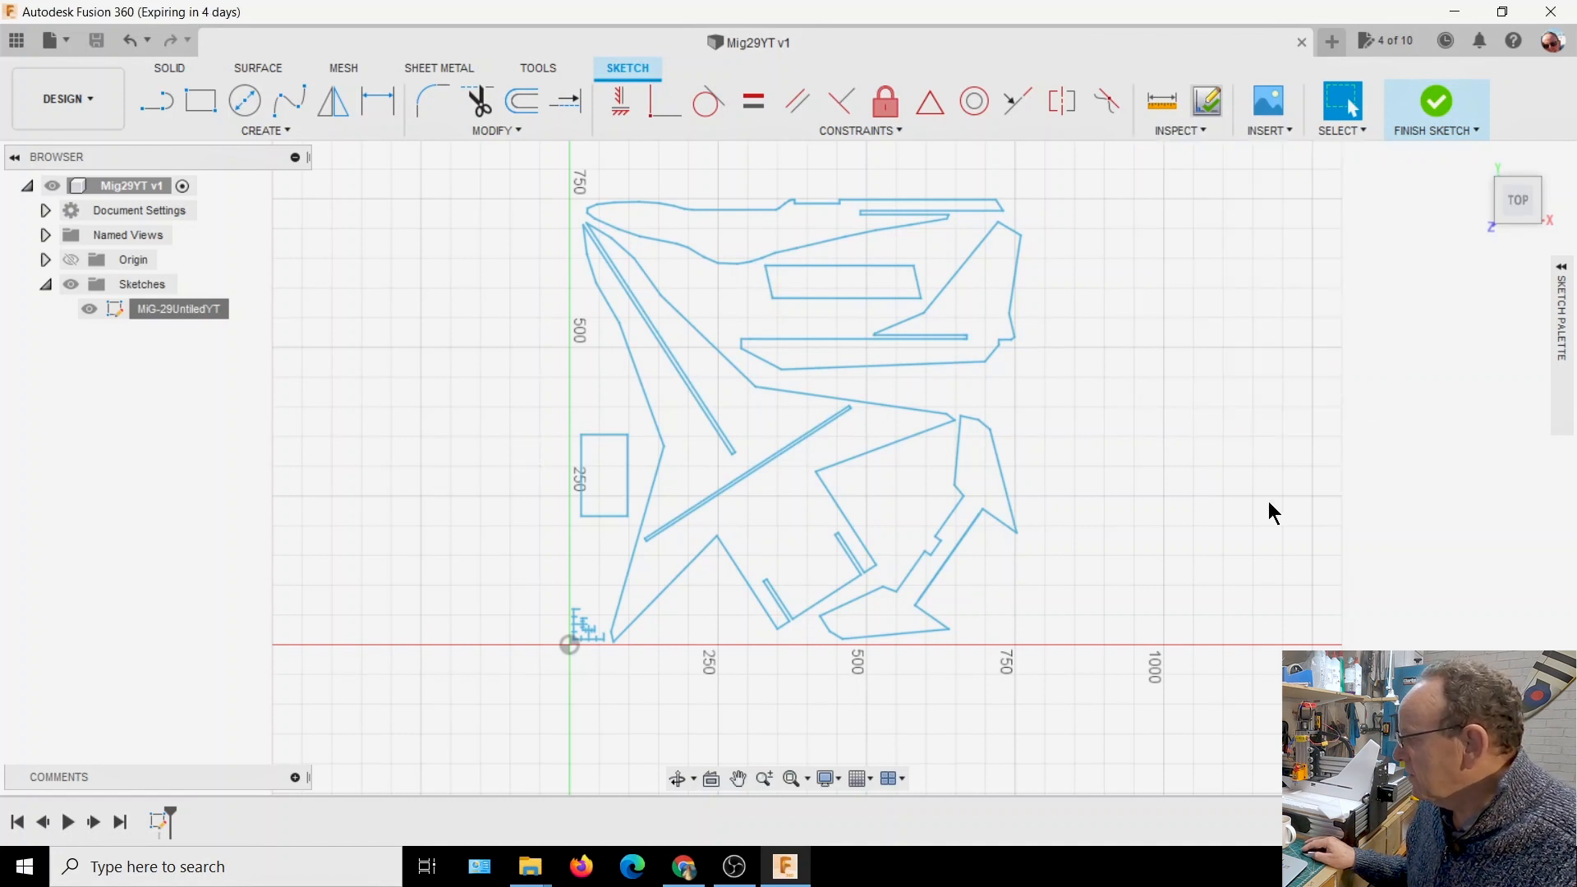
scroll(1076, 349, up, 3)
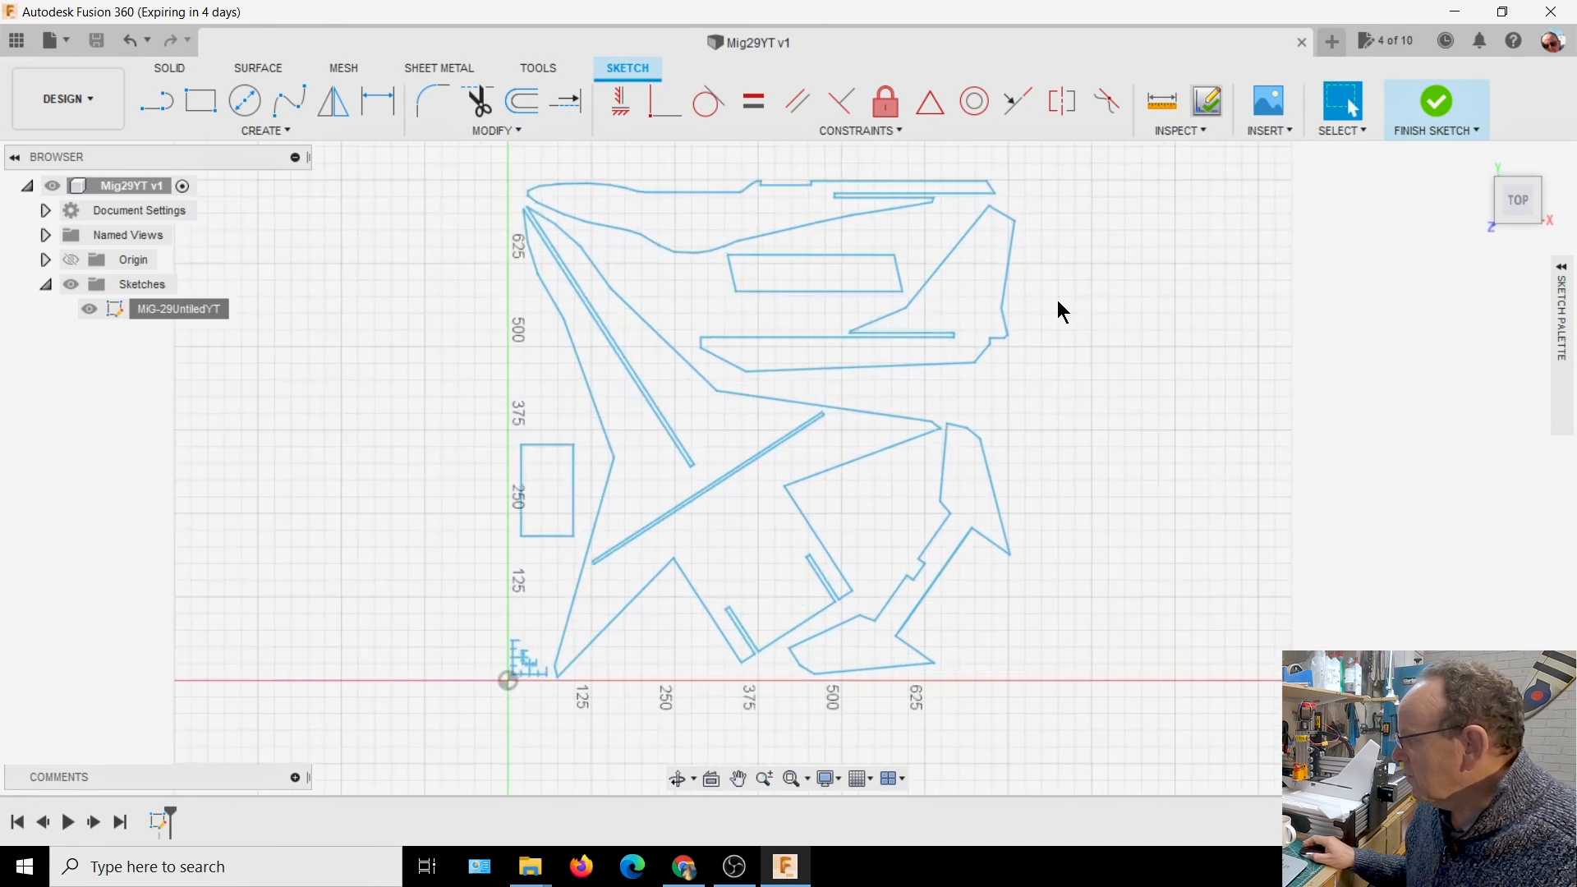
click(1209, 107)
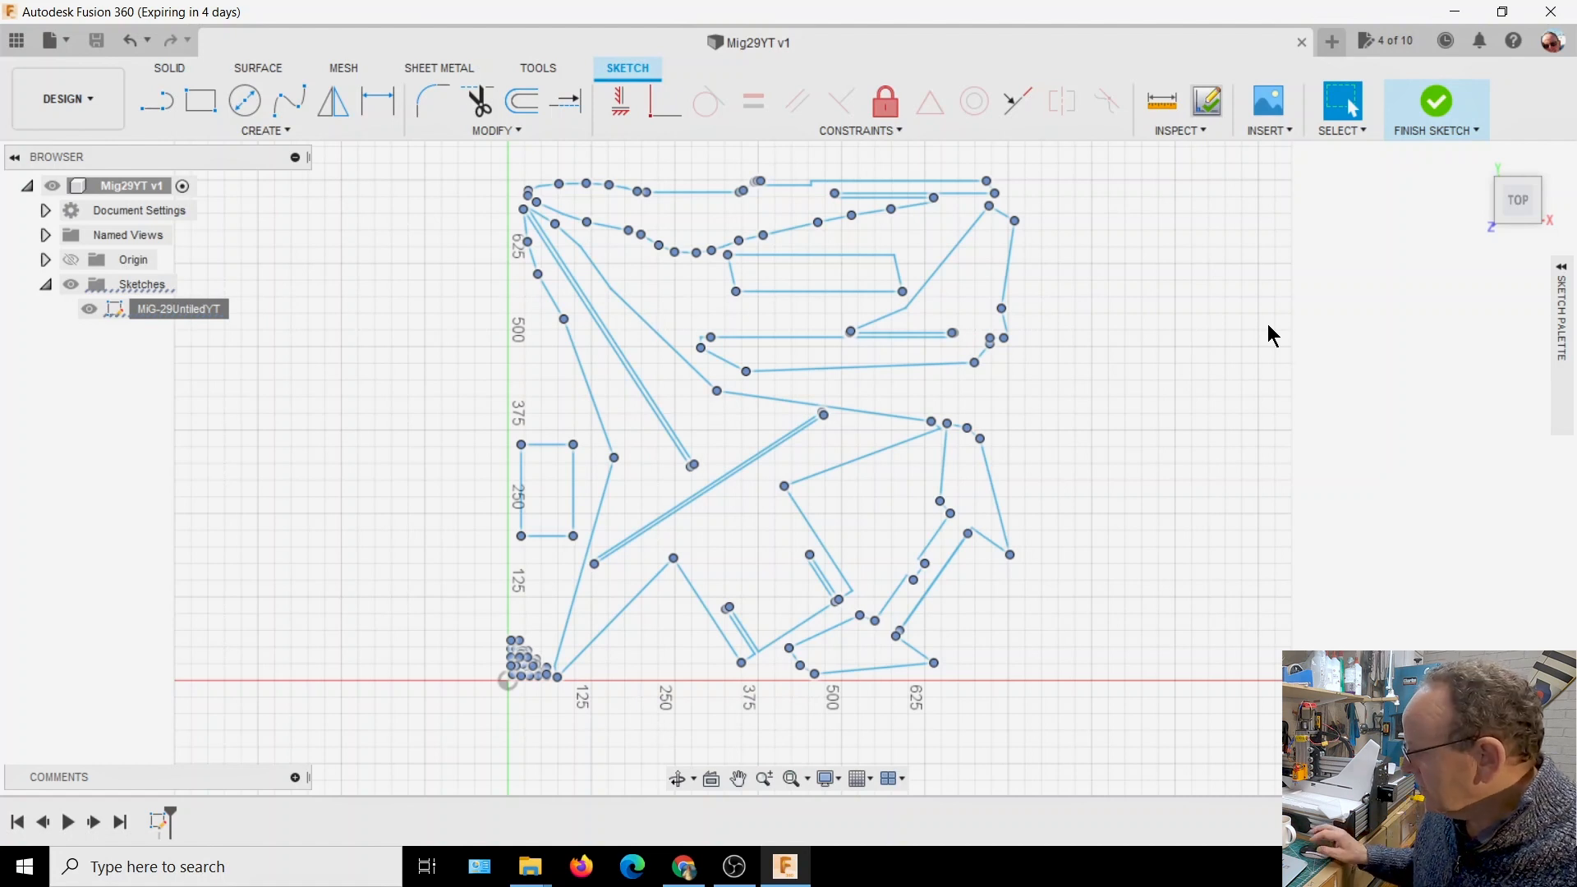
Examine the upper corner of the small rectangle near the Y axis for a gap between its two lines
scroll(739, 294, up, 5)
scroll(831, 295, down, 1)
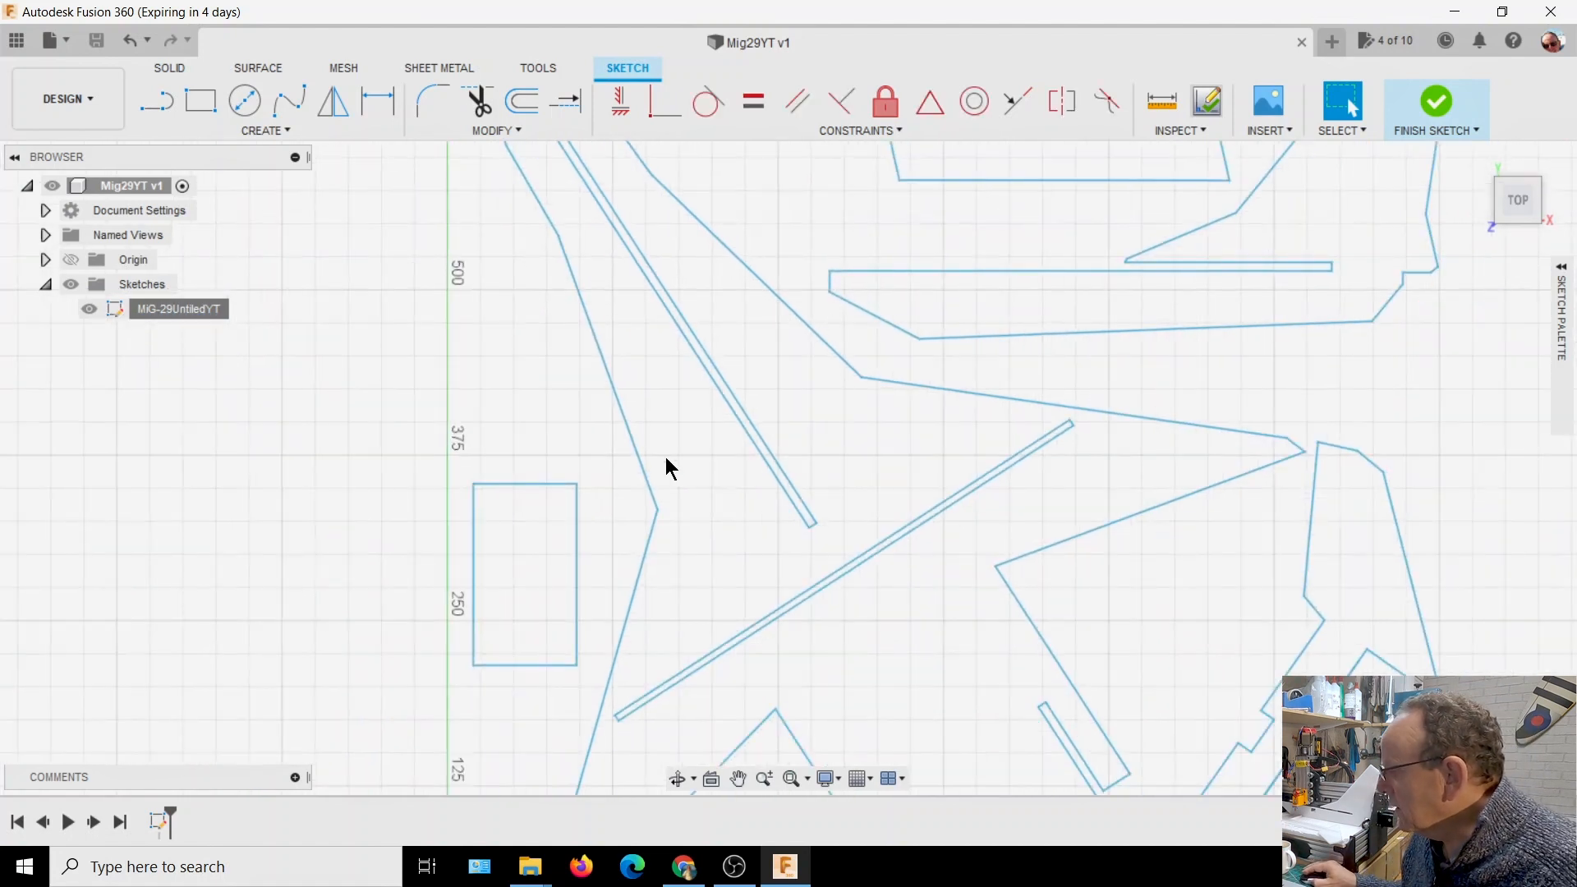
scroll(559, 489, up, 8)
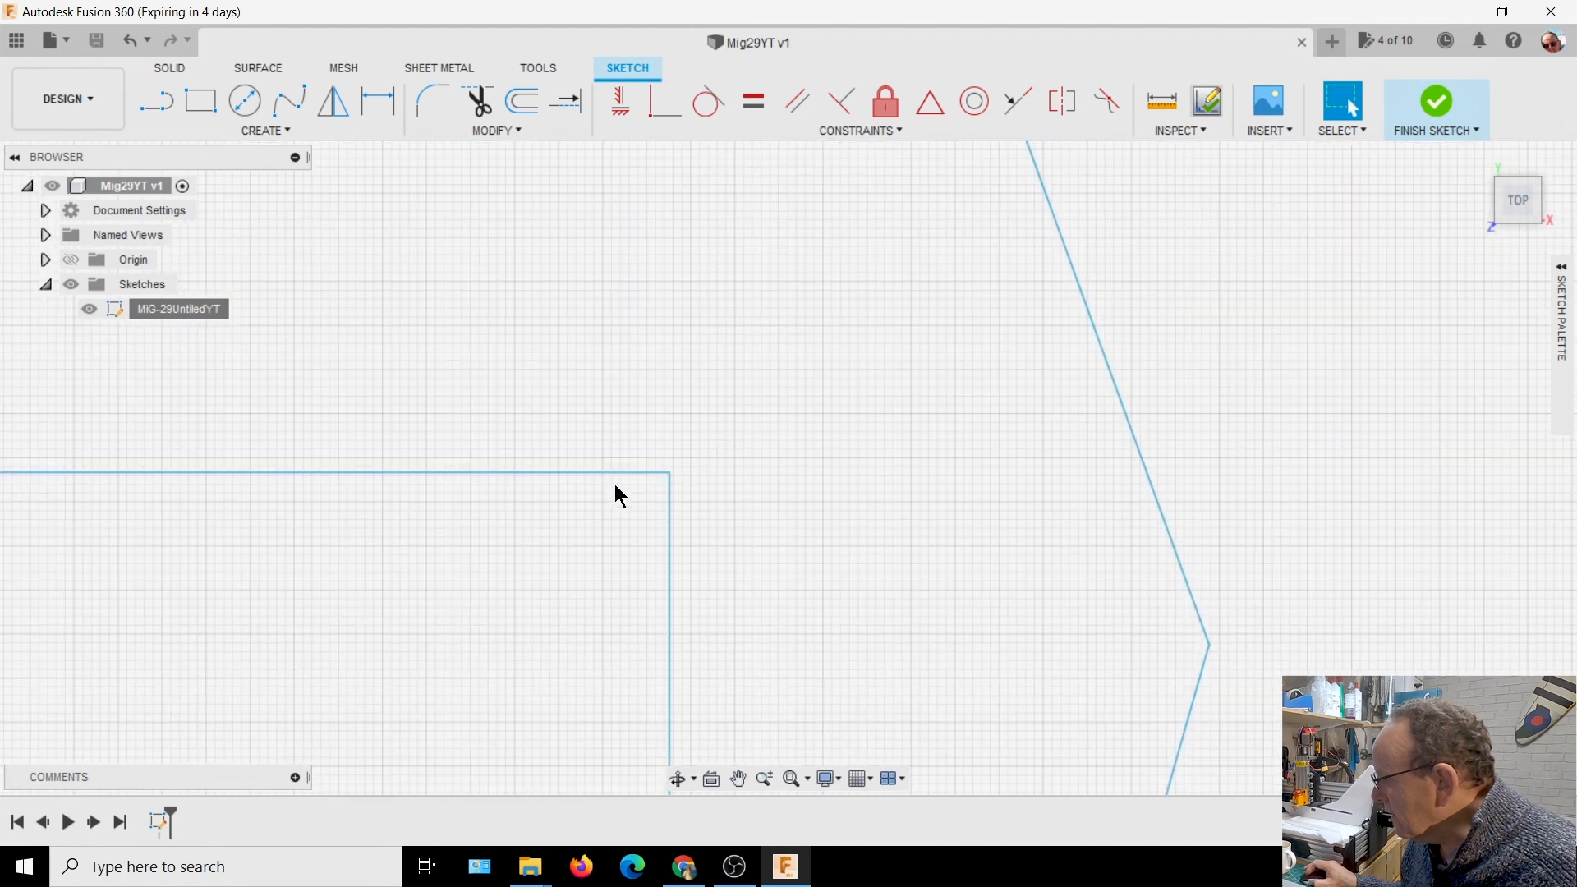
scroll(706, 501, up, 3)
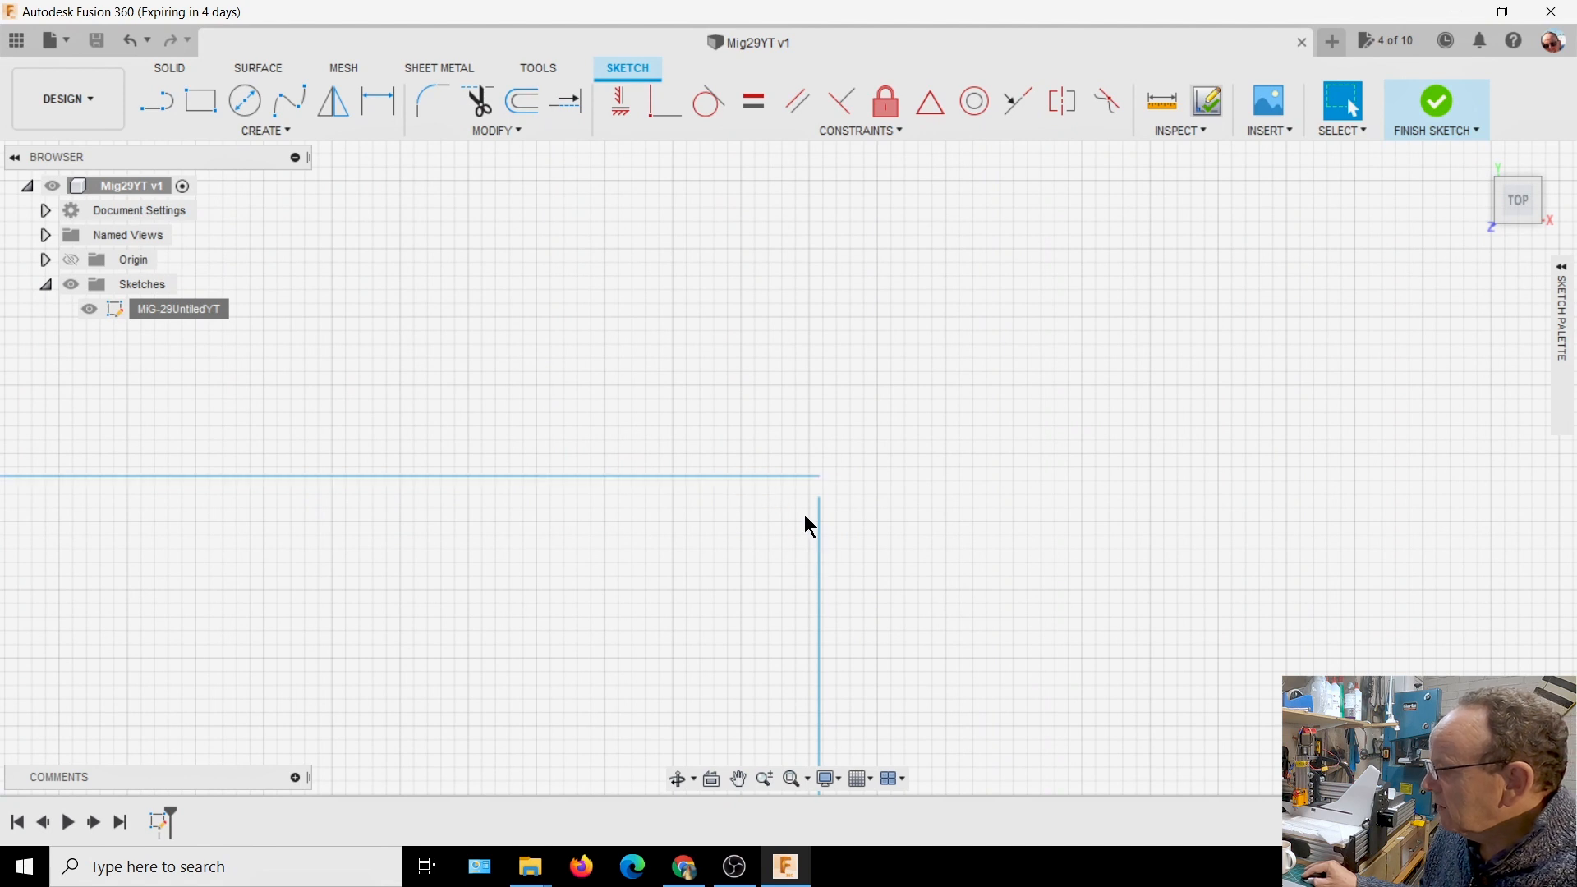
scroll(723, 343, down, 2)
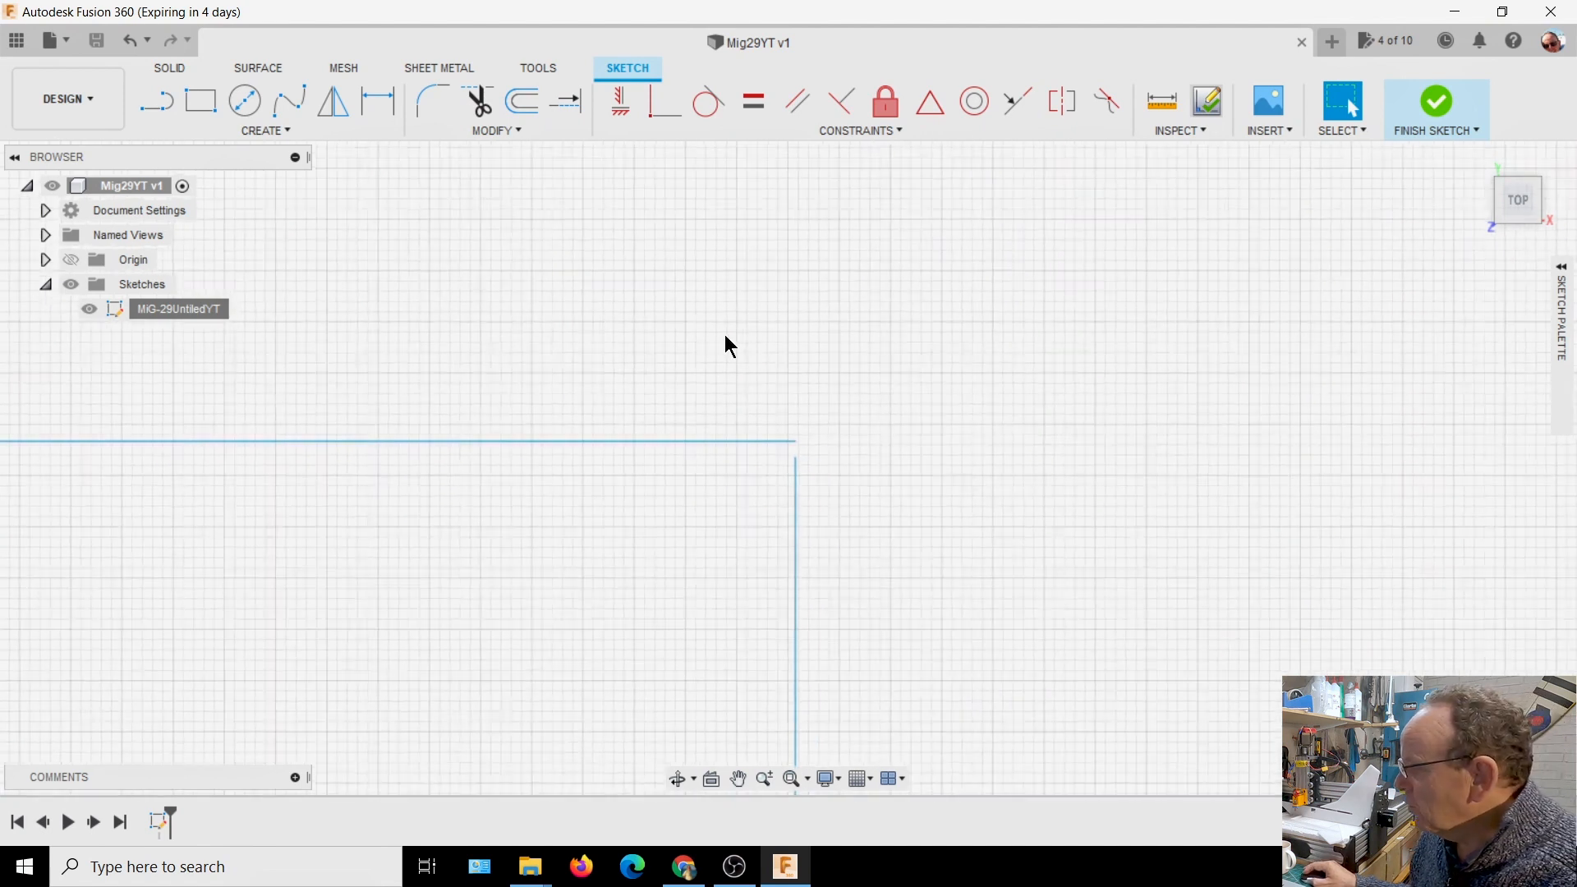
scroll(725, 329, down, 3)
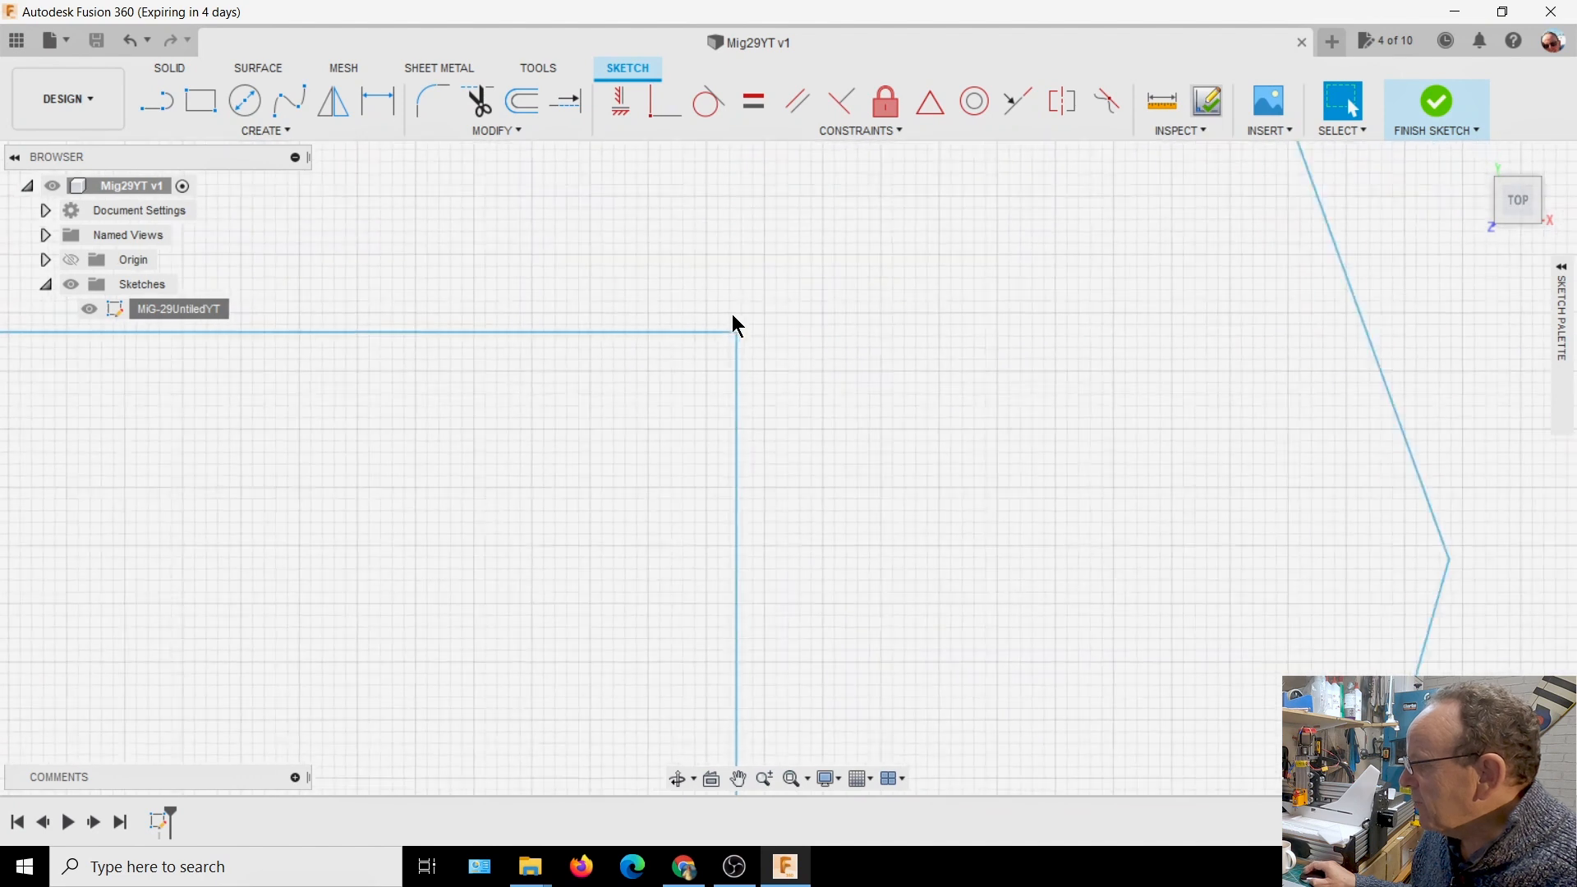
middle_drag(890, 392, 1046, 374)
scroll(749, 285, down, 3)
mouse_move(748, 273)
middle_down()
mouse_move(731, 253)
mouse_move(757, 313)
middle_up()
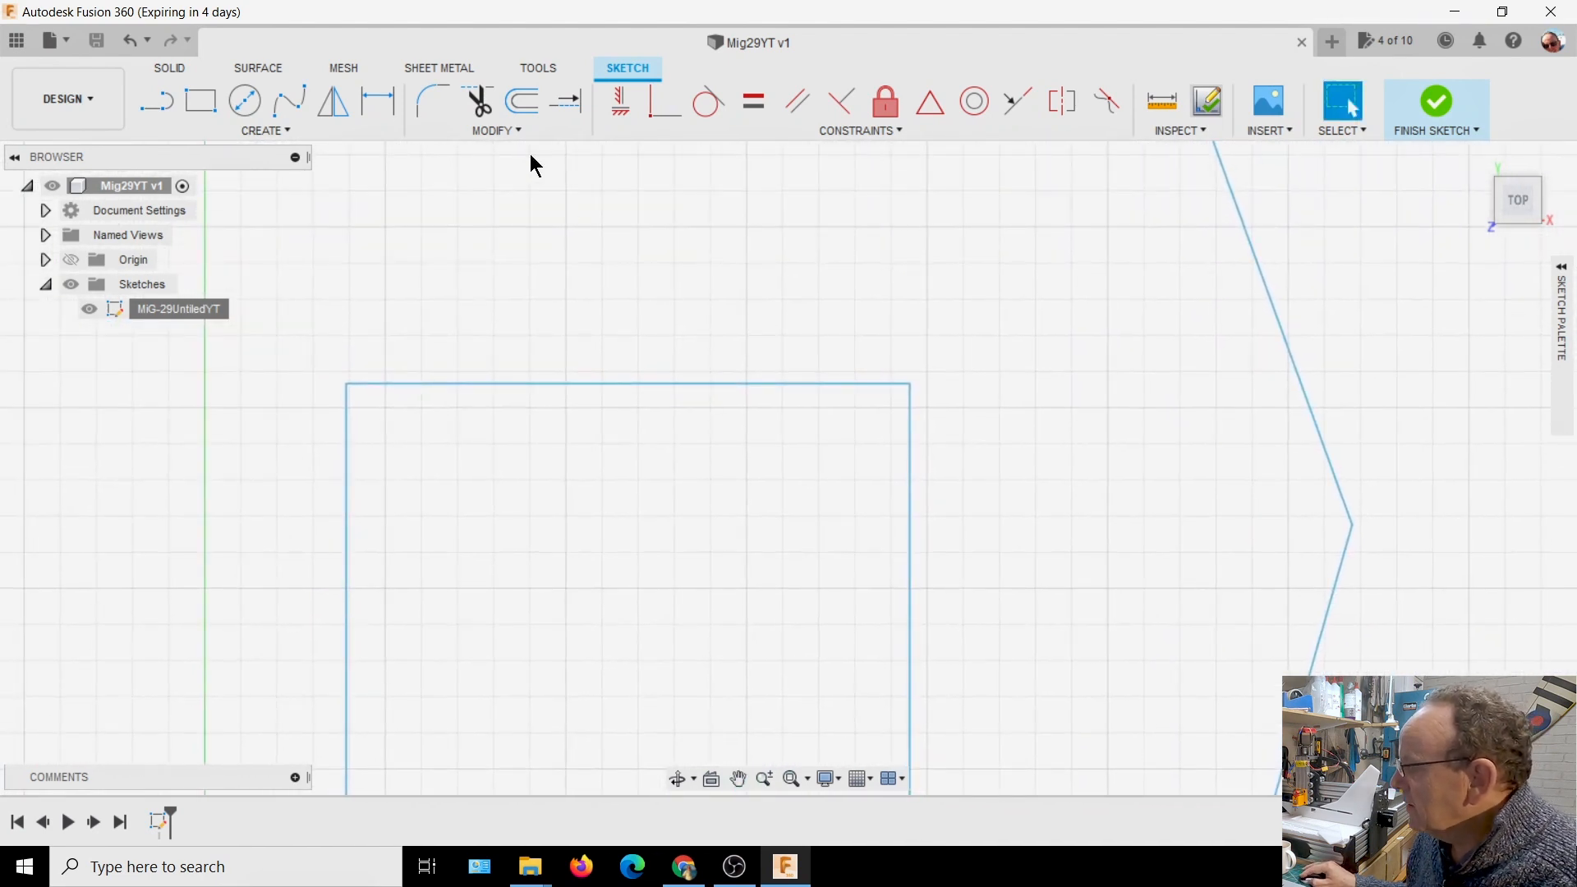
Extend the small rectangle's vertical edge and upper edge past their shared corner on the side away from the Y axis
click(515, 128)
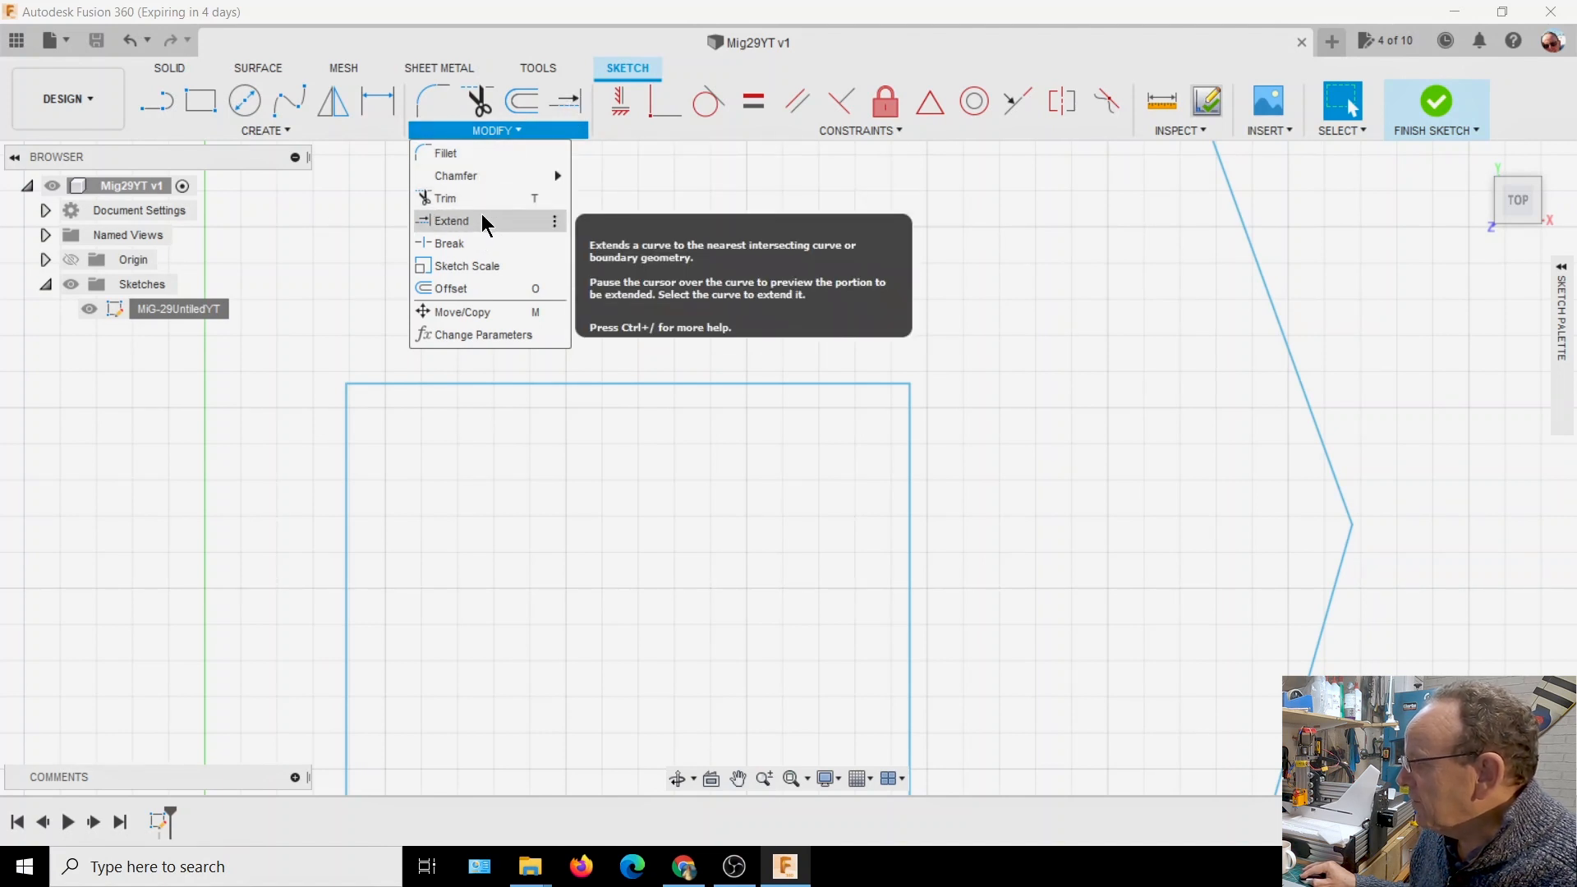
mouse_move(555, 224)
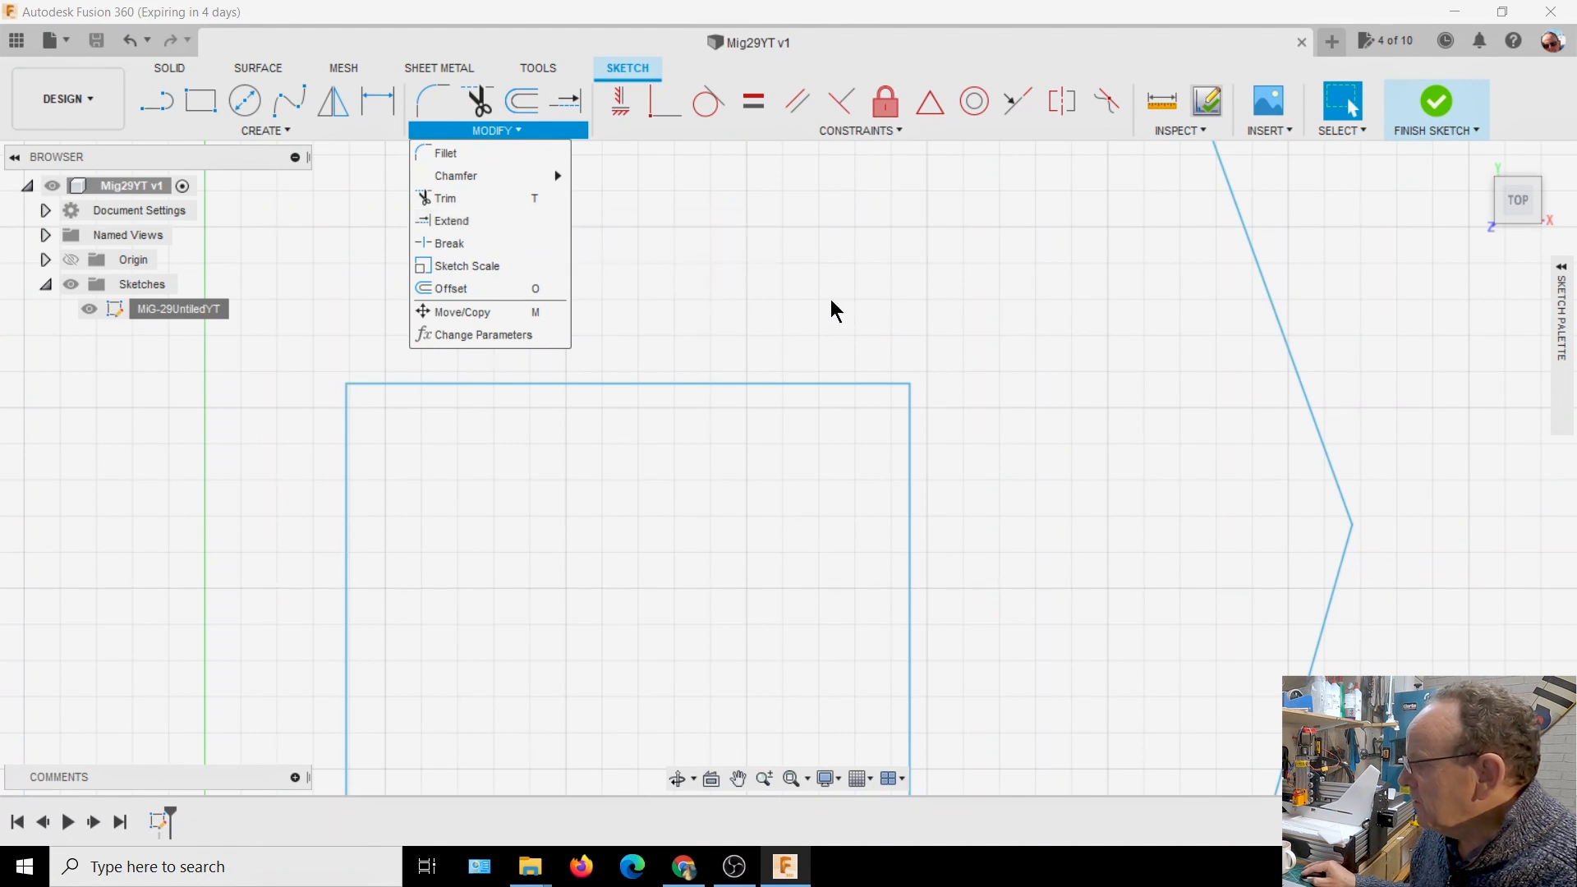
click(849, 267)
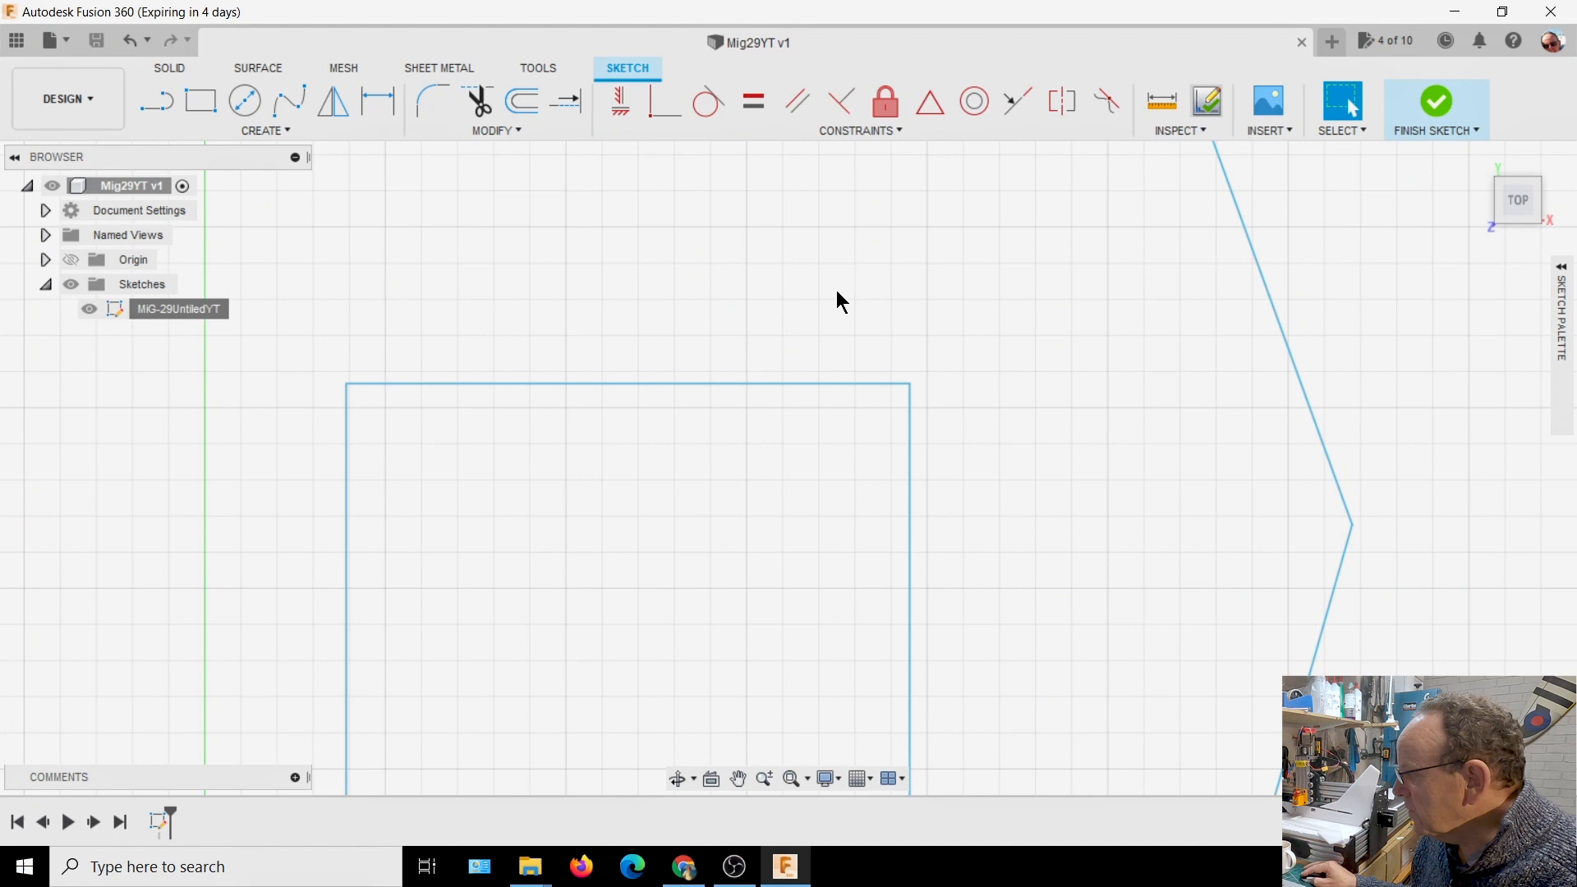
click(572, 114)
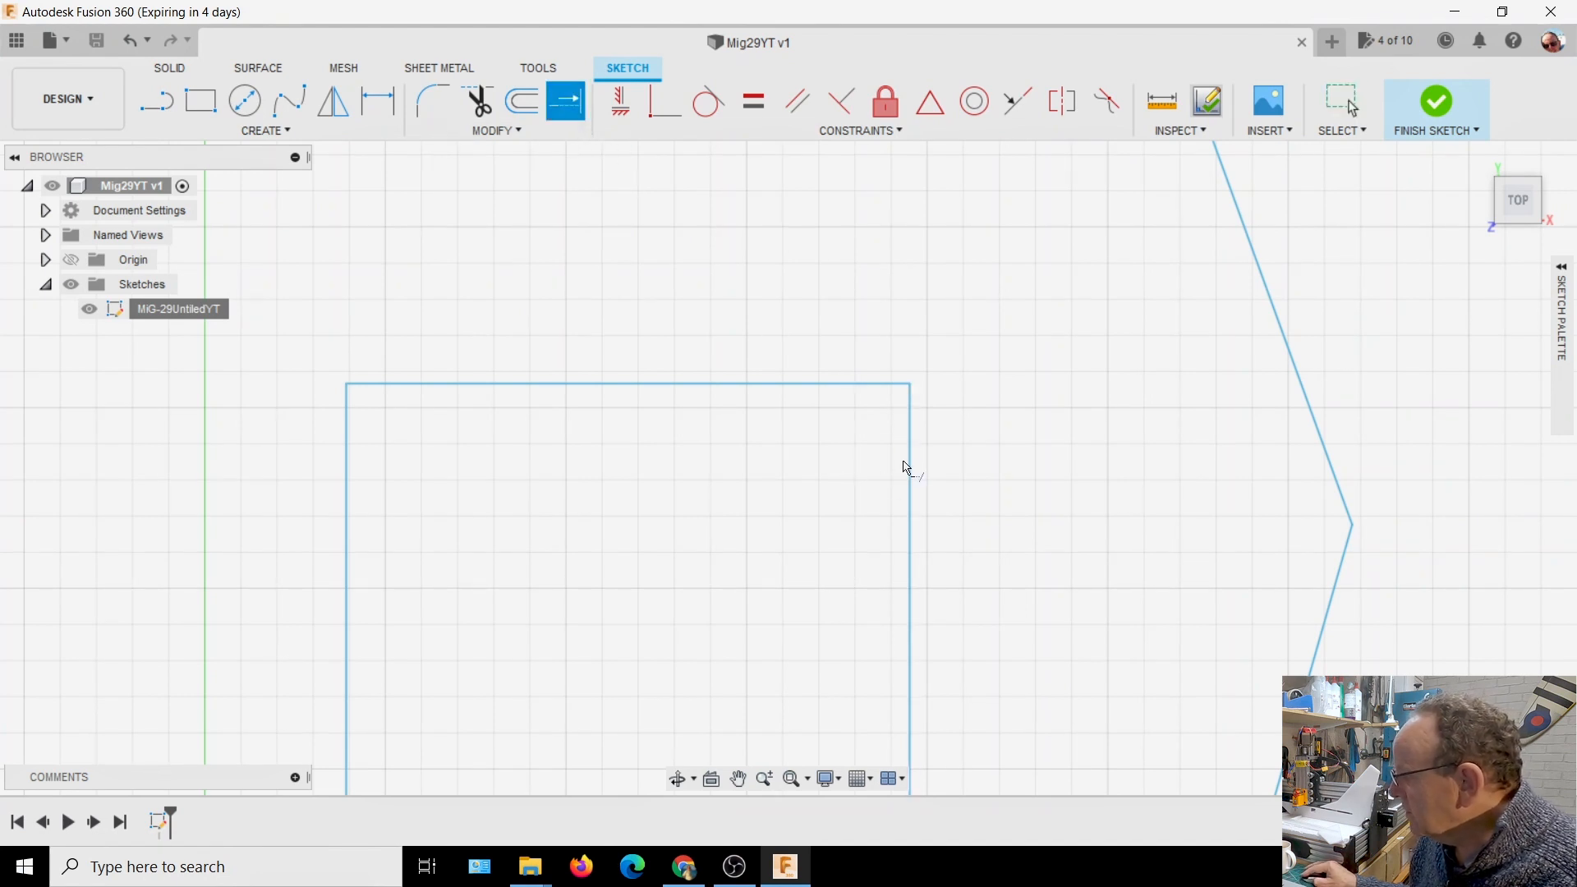
scroll(925, 479, down, 4)
scroll(925, 485, up, 4)
scroll(942, 271, up, 3)
scroll(932, 337, up, 5)
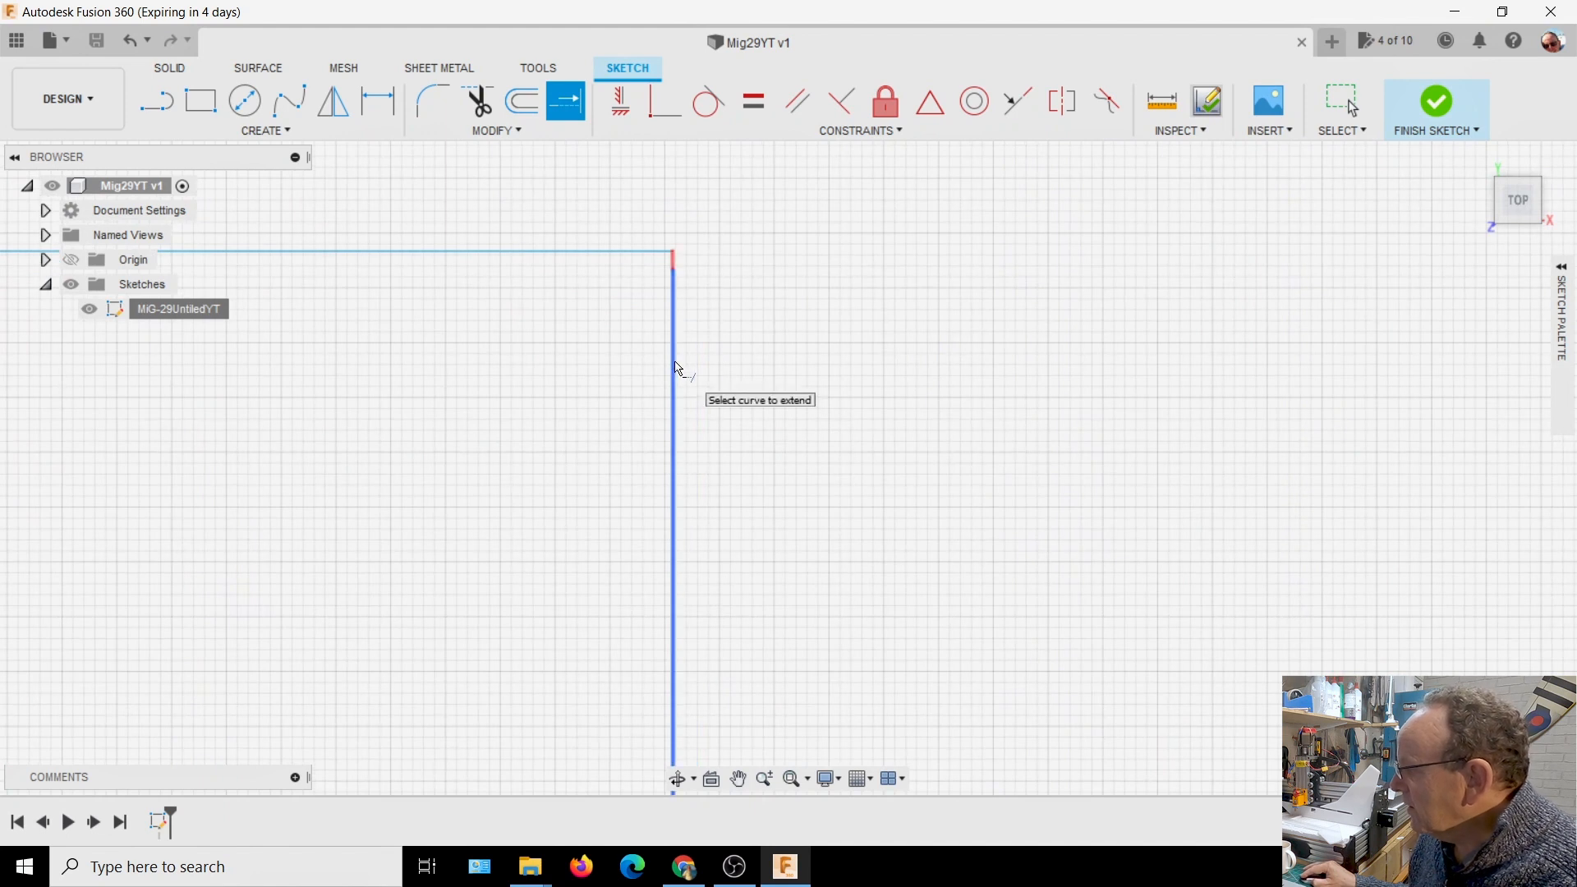
click(675, 367)
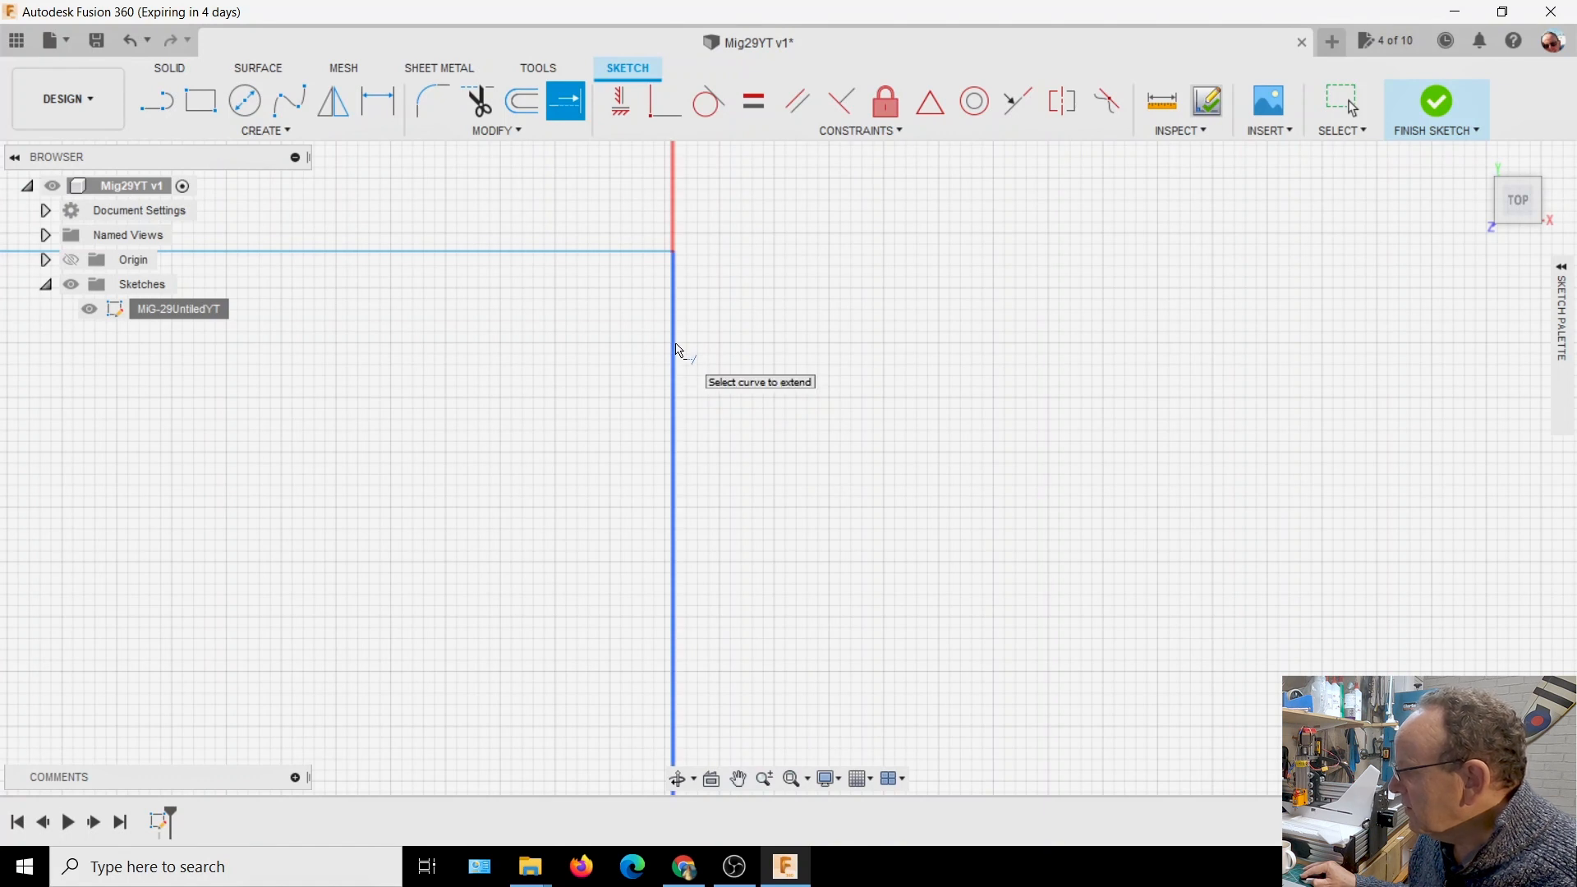
click(675, 353)
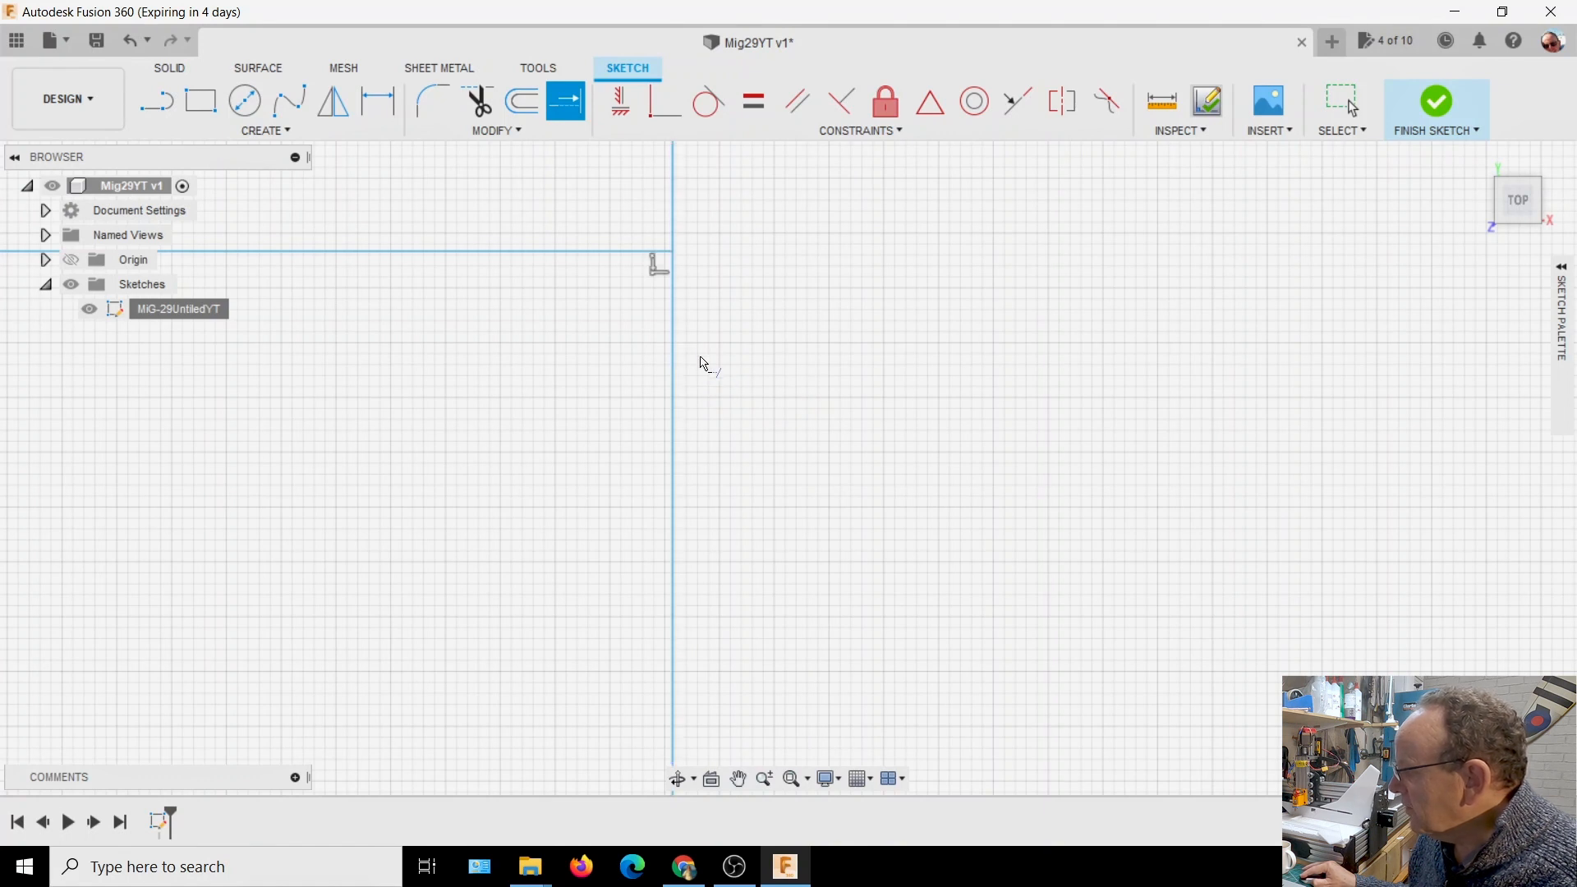
click(621, 255)
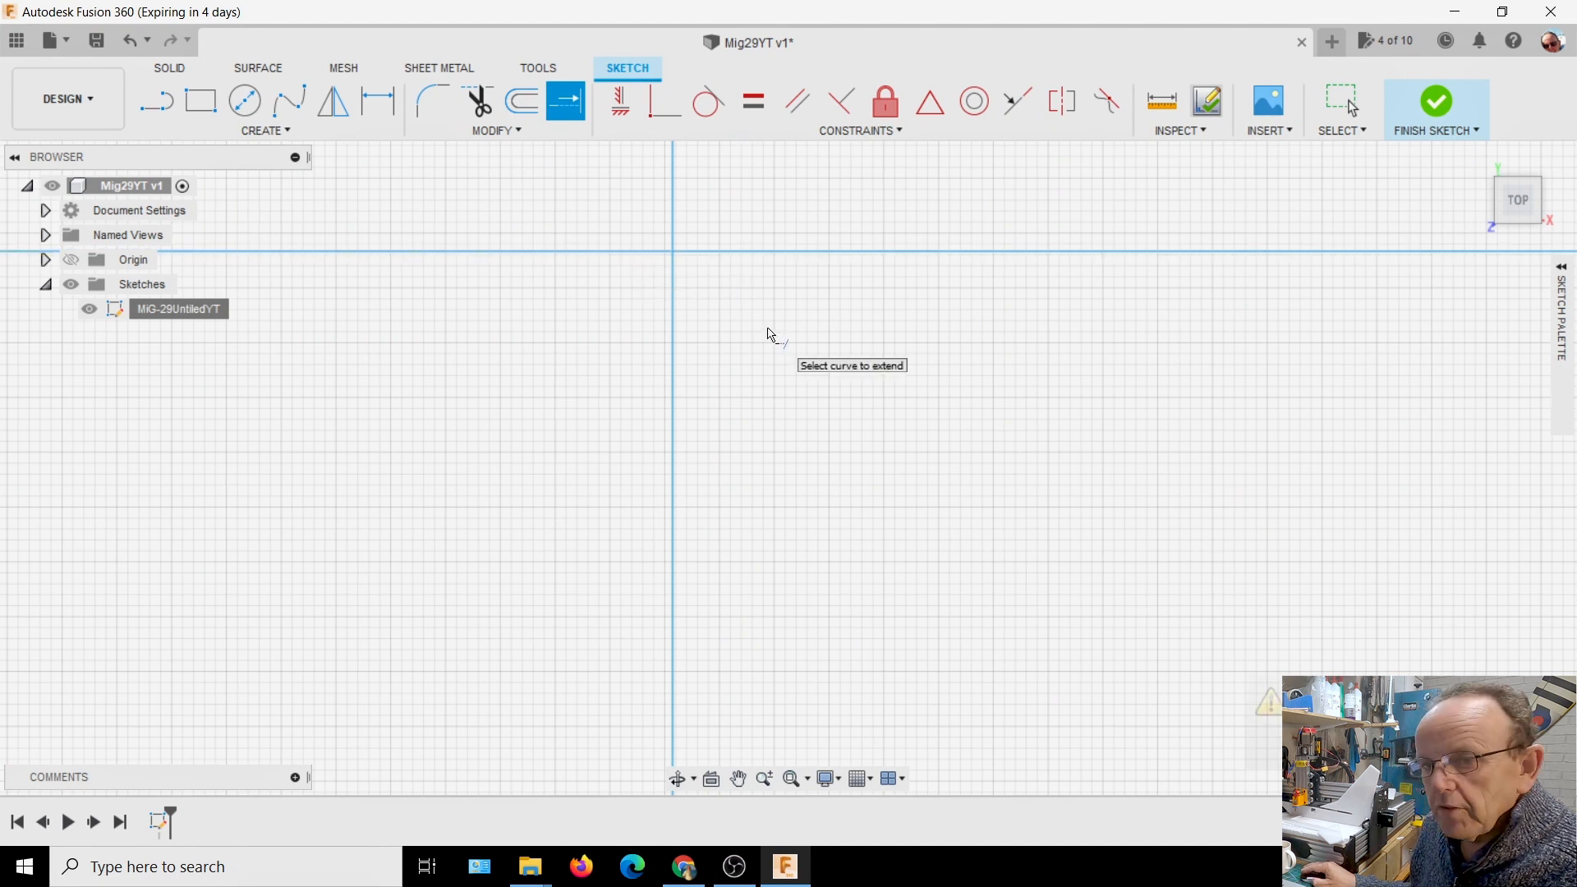
Trim the overshooting line ends at the rectangle's upper corner away from the Y axis
click(477, 102)
click(752, 253)
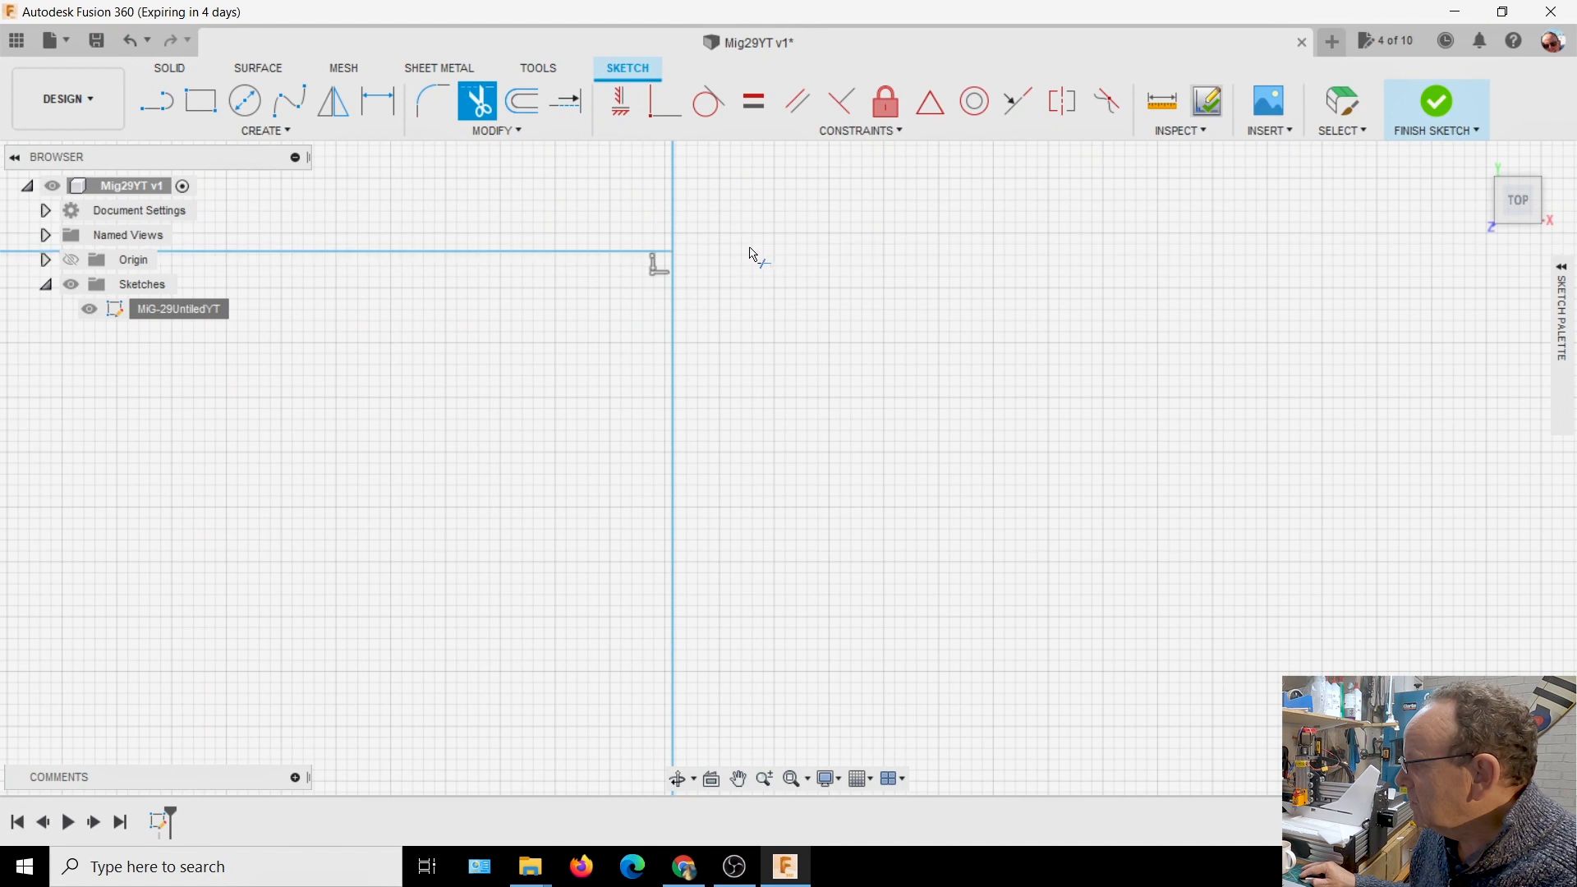
scroll(778, 305, down, 5)
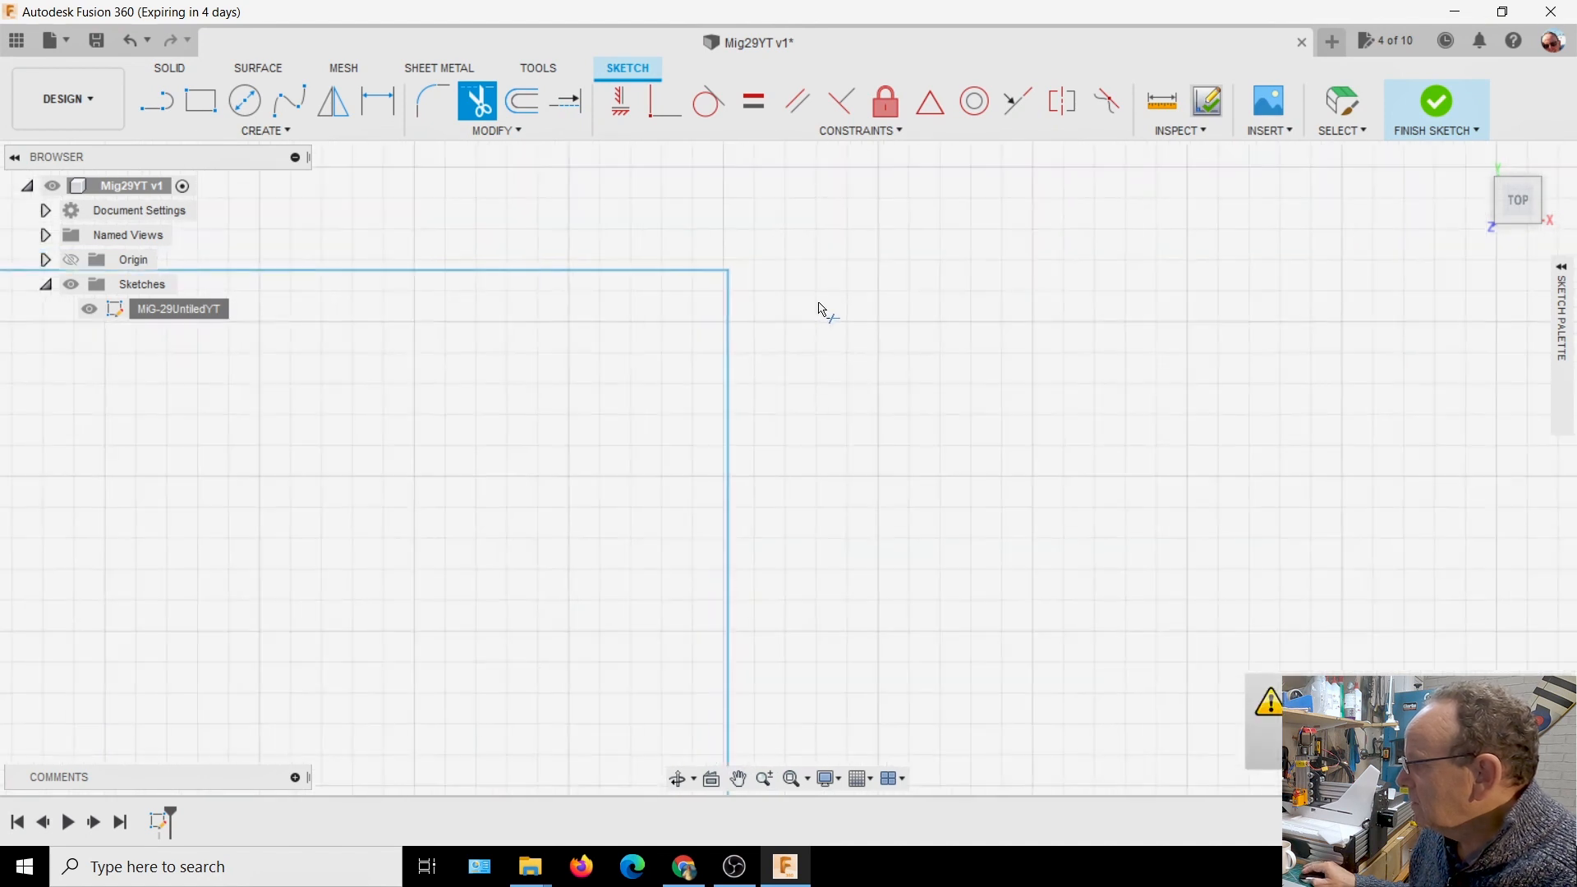
scroll(829, 285, down, 3)
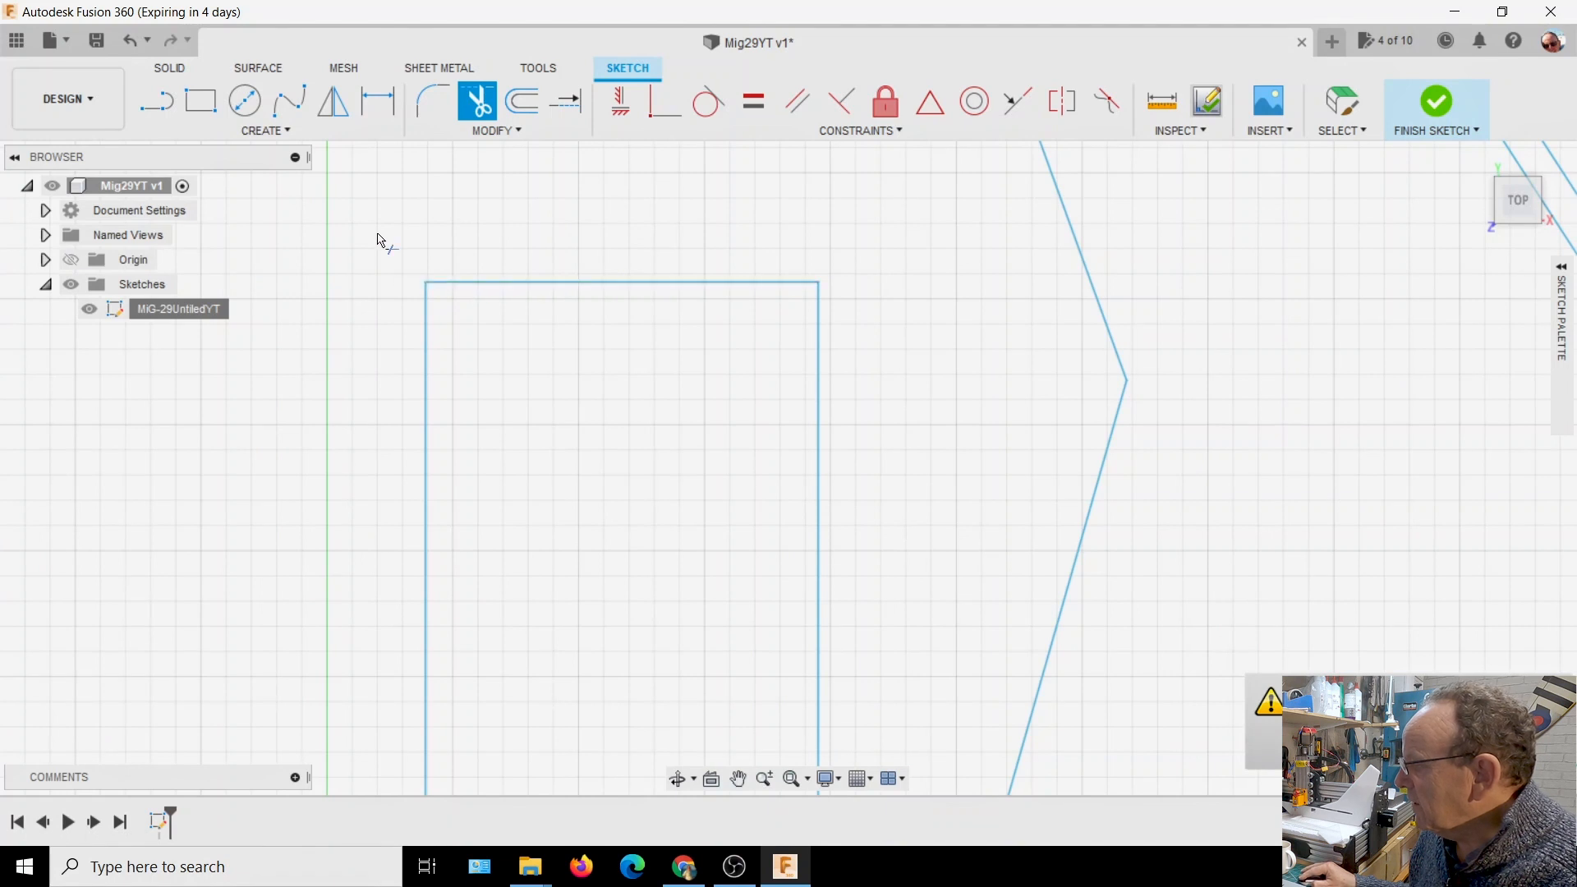
Extend the rectangle's two lines past each other at its upper corner nearest the Y axis
click(565, 100)
scroll(441, 308, up, 3)
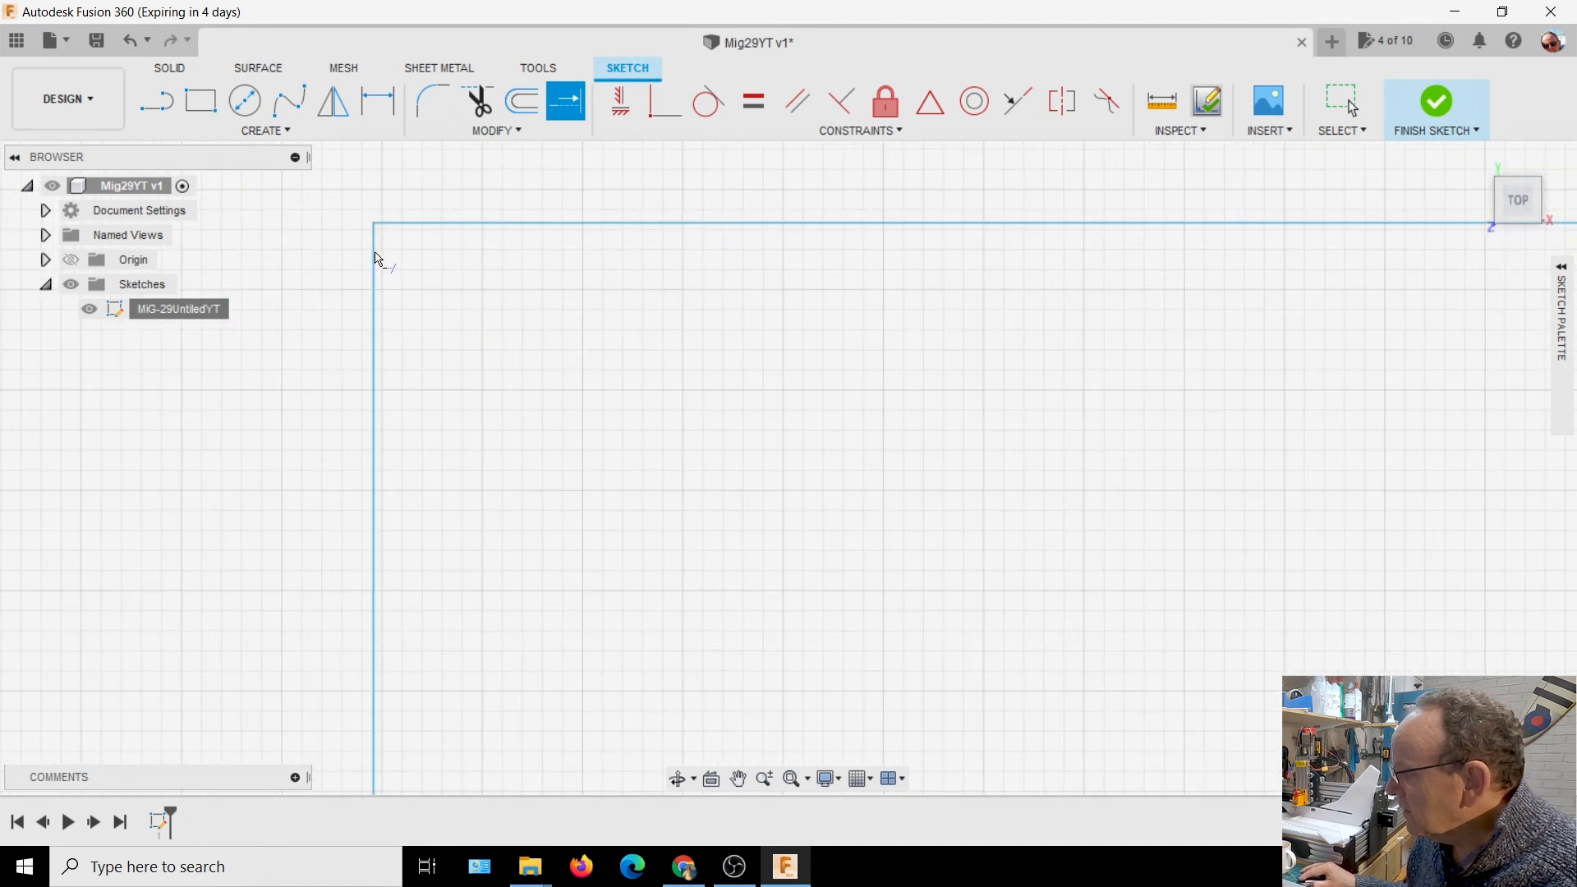
click(408, 223)
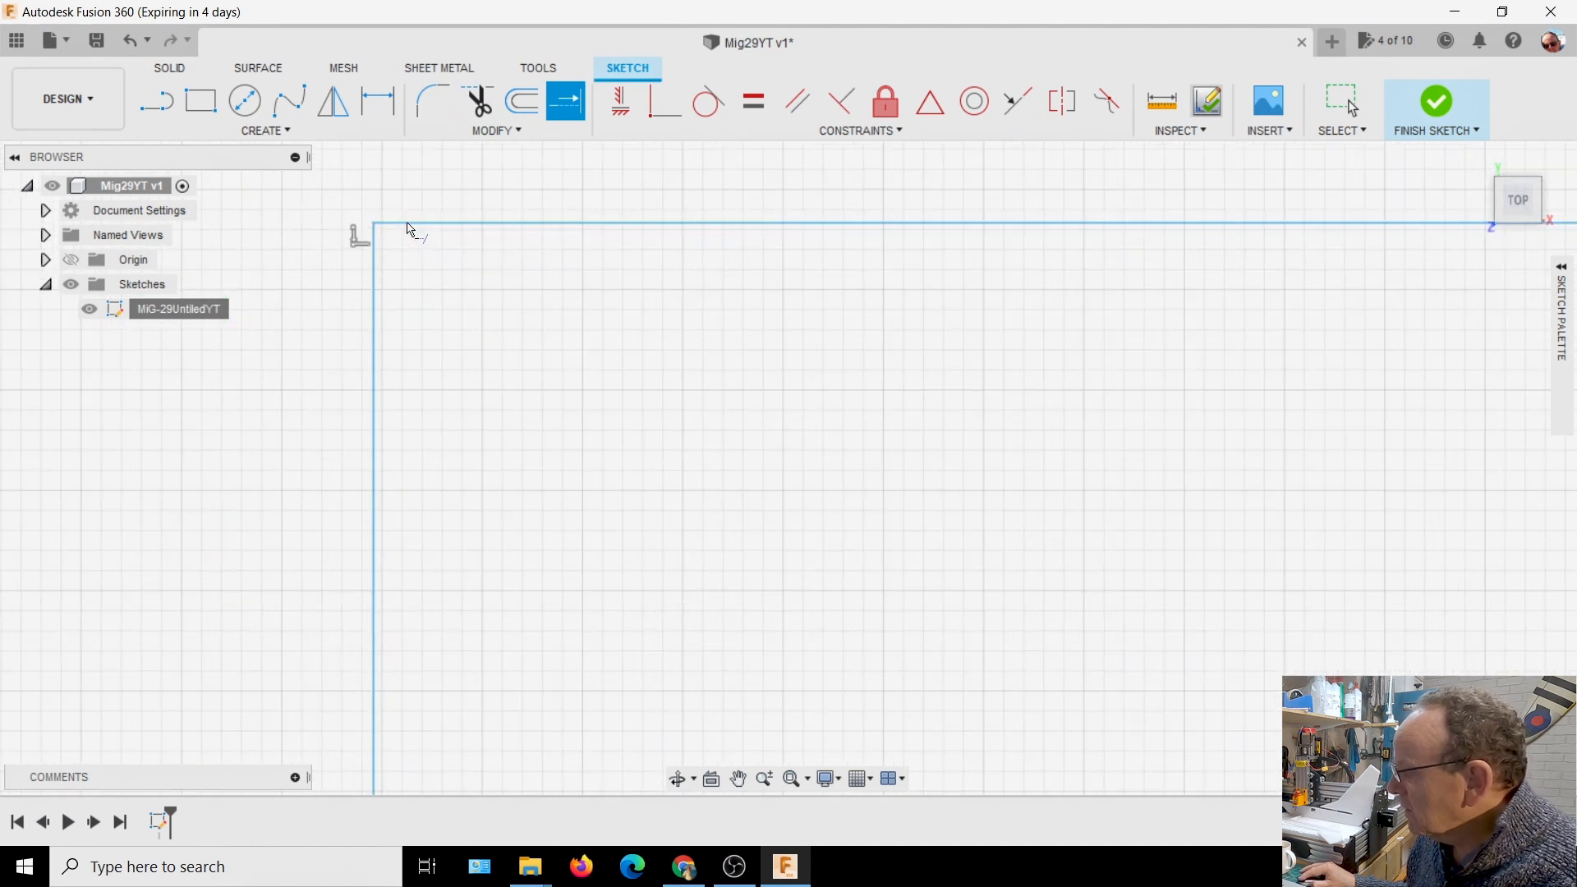
scroll(449, 278, up, 2)
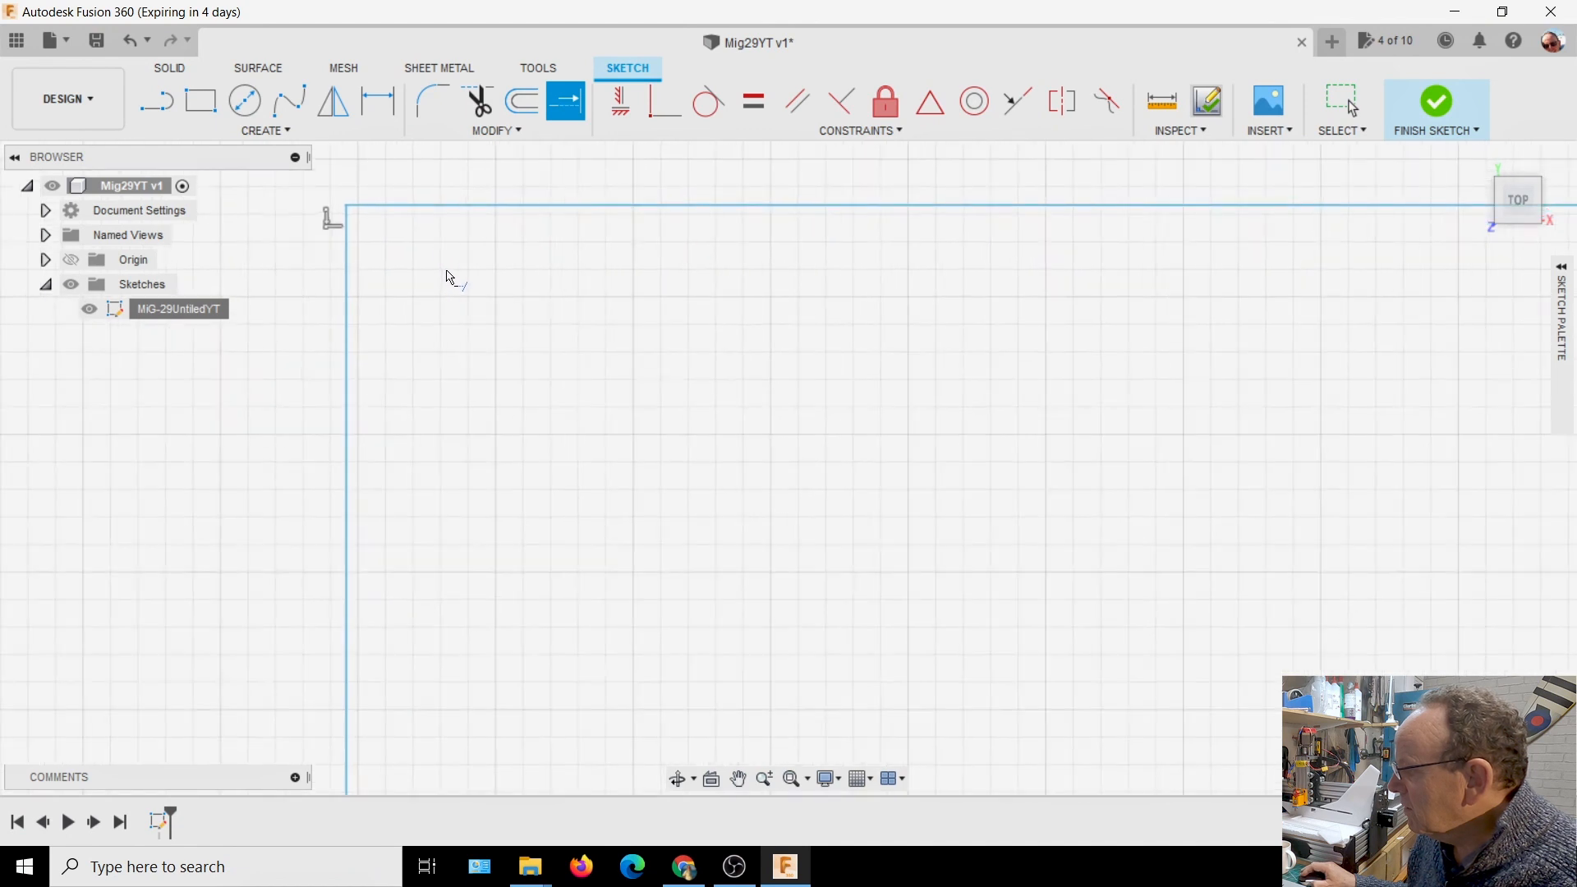
scroll(332, 214, up, 5)
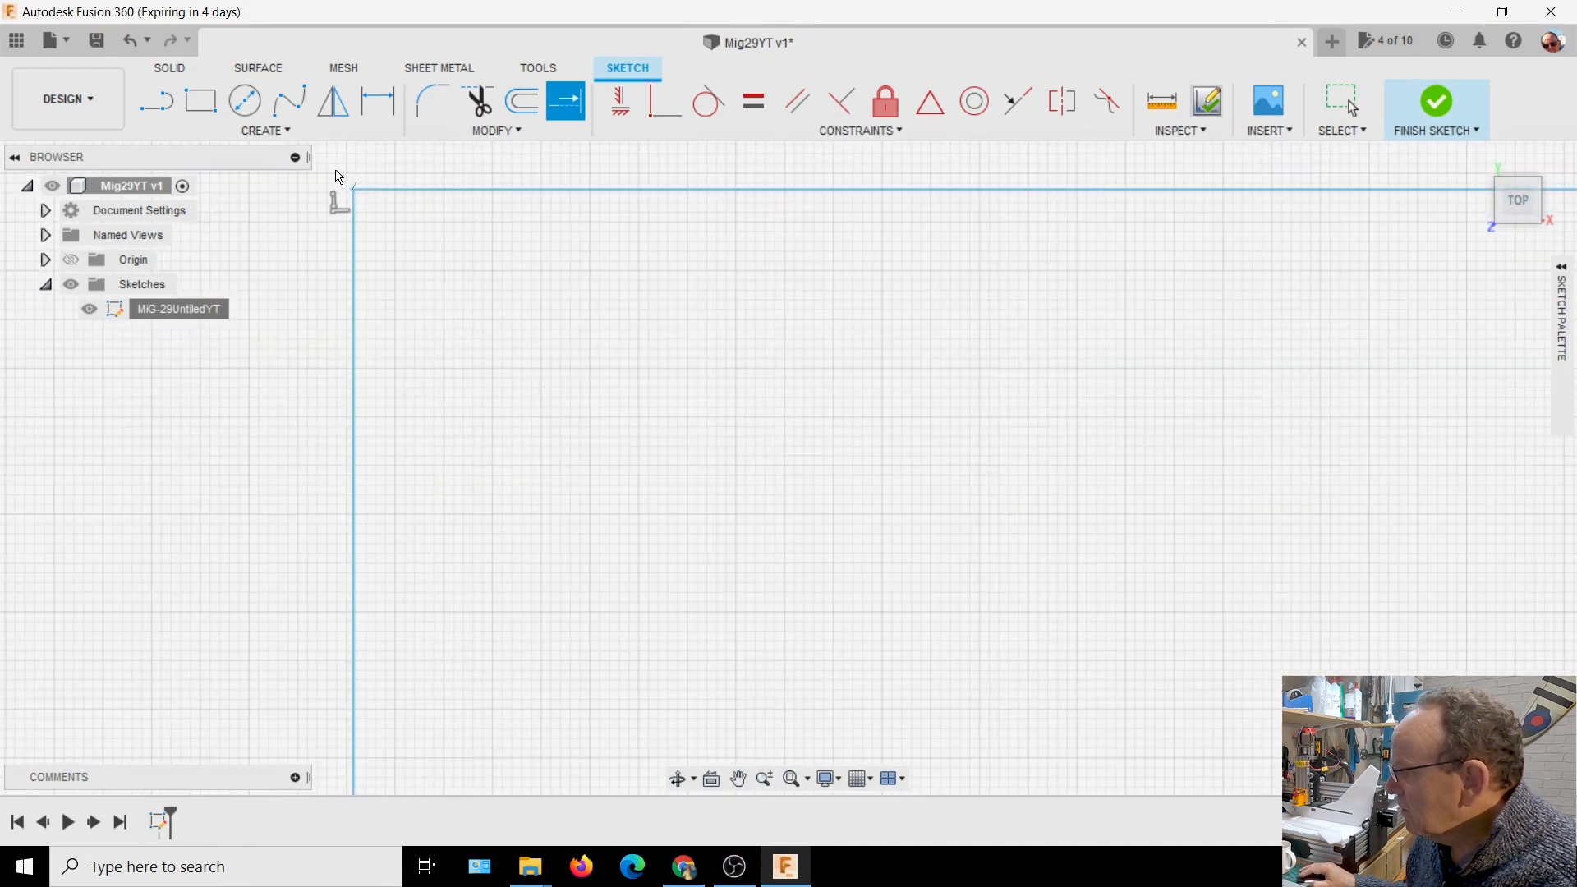
scroll(382, 216, up, 3)
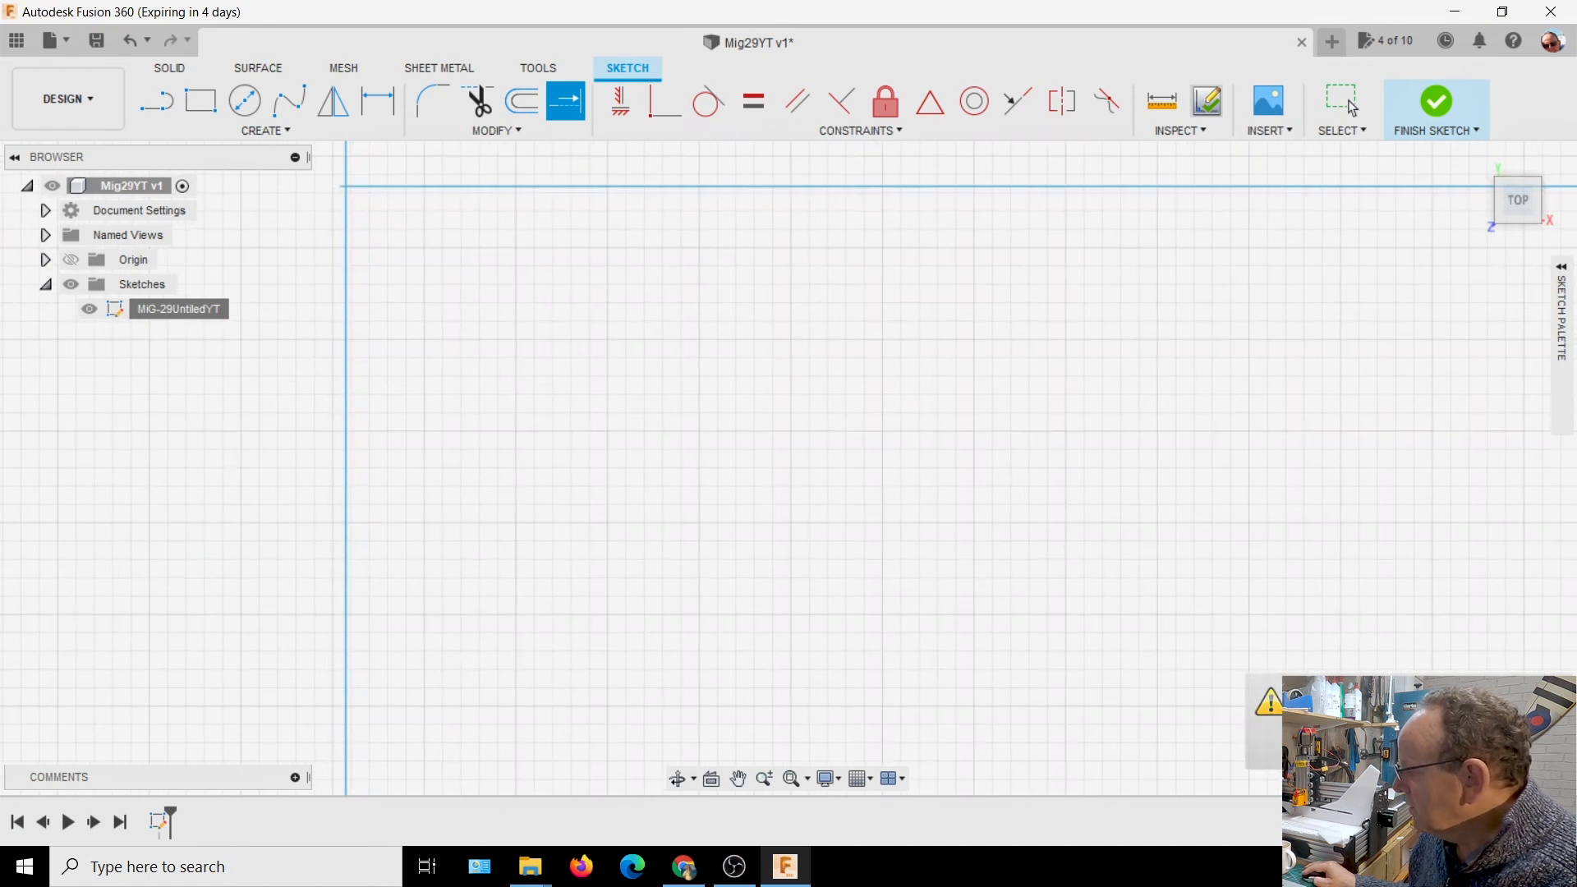
Trim the overshooting line ends at the rectangle's upper corner nearest the Y axis
click(478, 102)
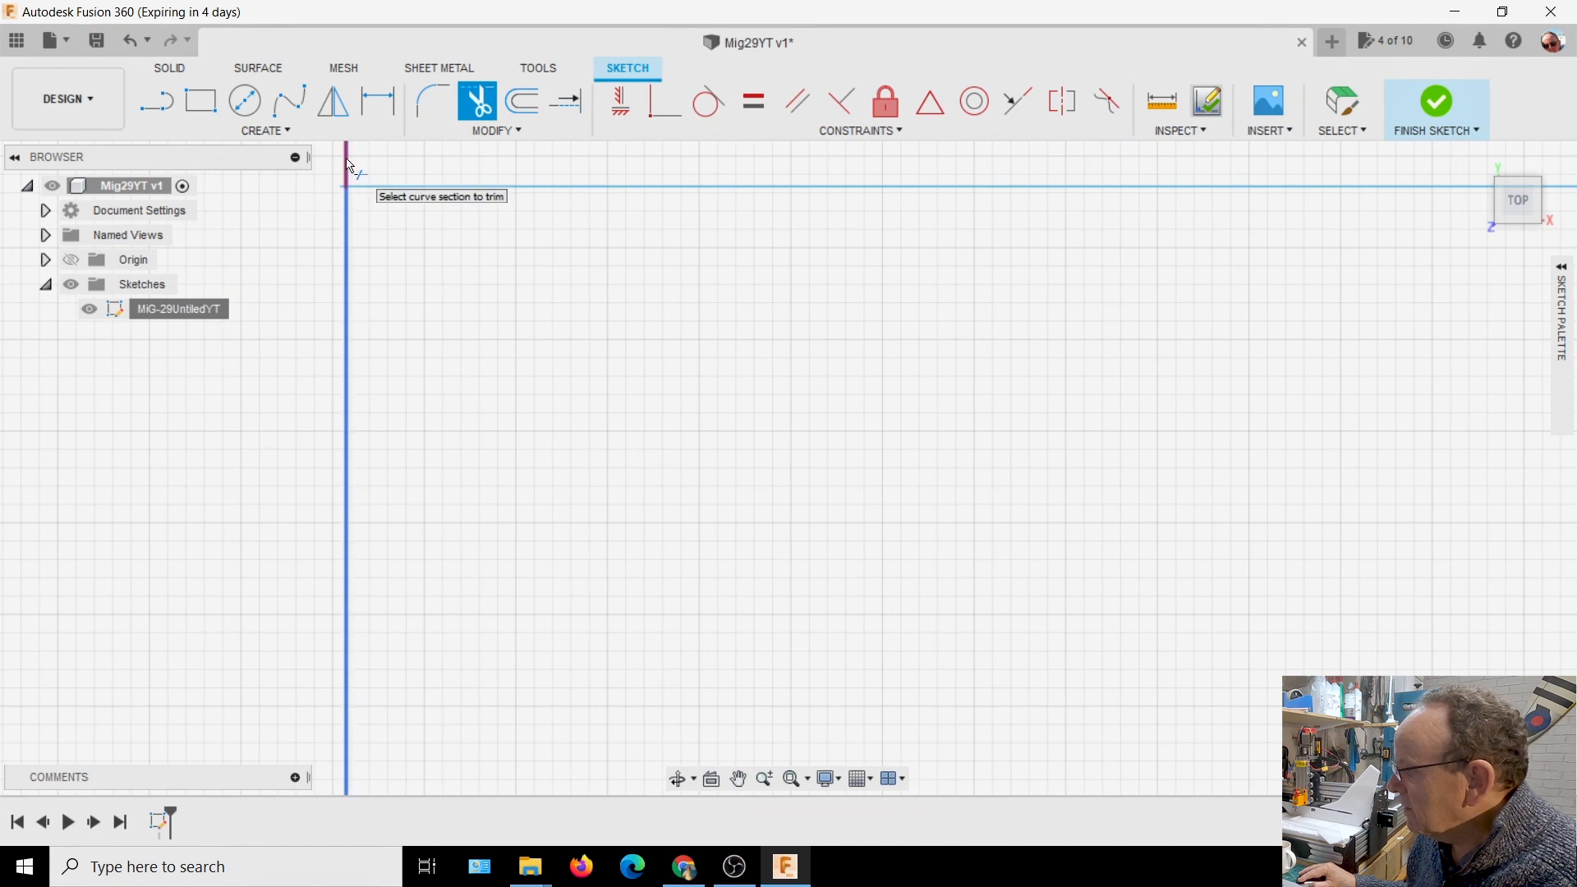
scroll(317, 203, up, 3)
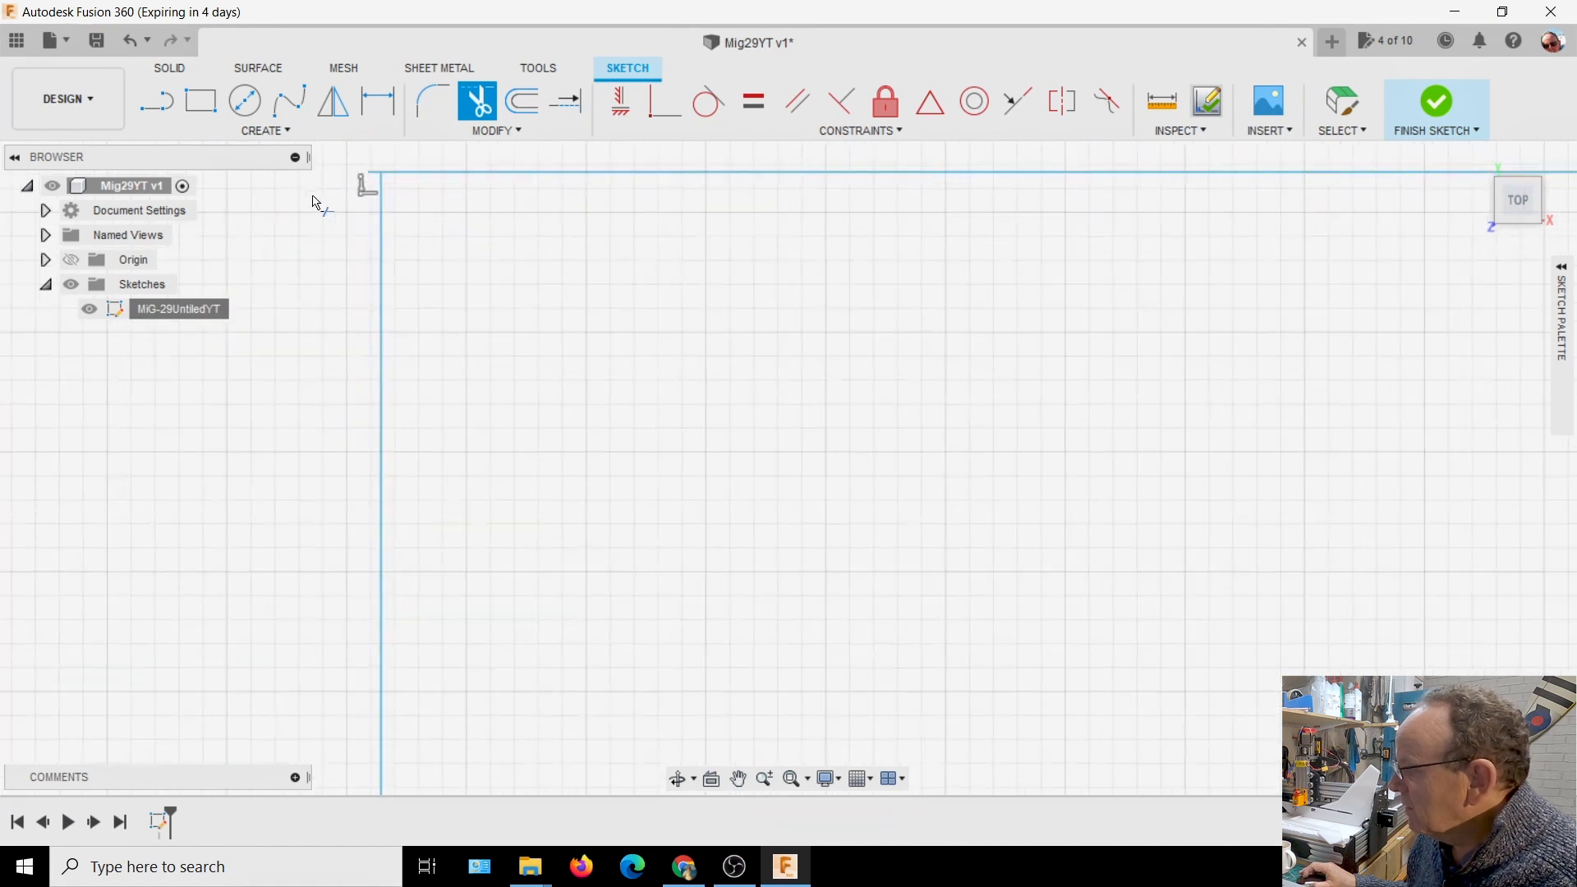
click(414, 169)
scroll(588, 278, down, 3)
scroll(749, 377, down, 5)
Examine the rectangle's lower corner away from the Y axis for a gap between its lines
middle_drag(979, 519, 700, 283)
scroll(708, 328, up, 4)
scroll(713, 416, down, 5)
scroll(868, 485, down, 3)
middle_drag(870, 465, 567, 164)
key(t)
middle_drag(744, 549, 649, 258)
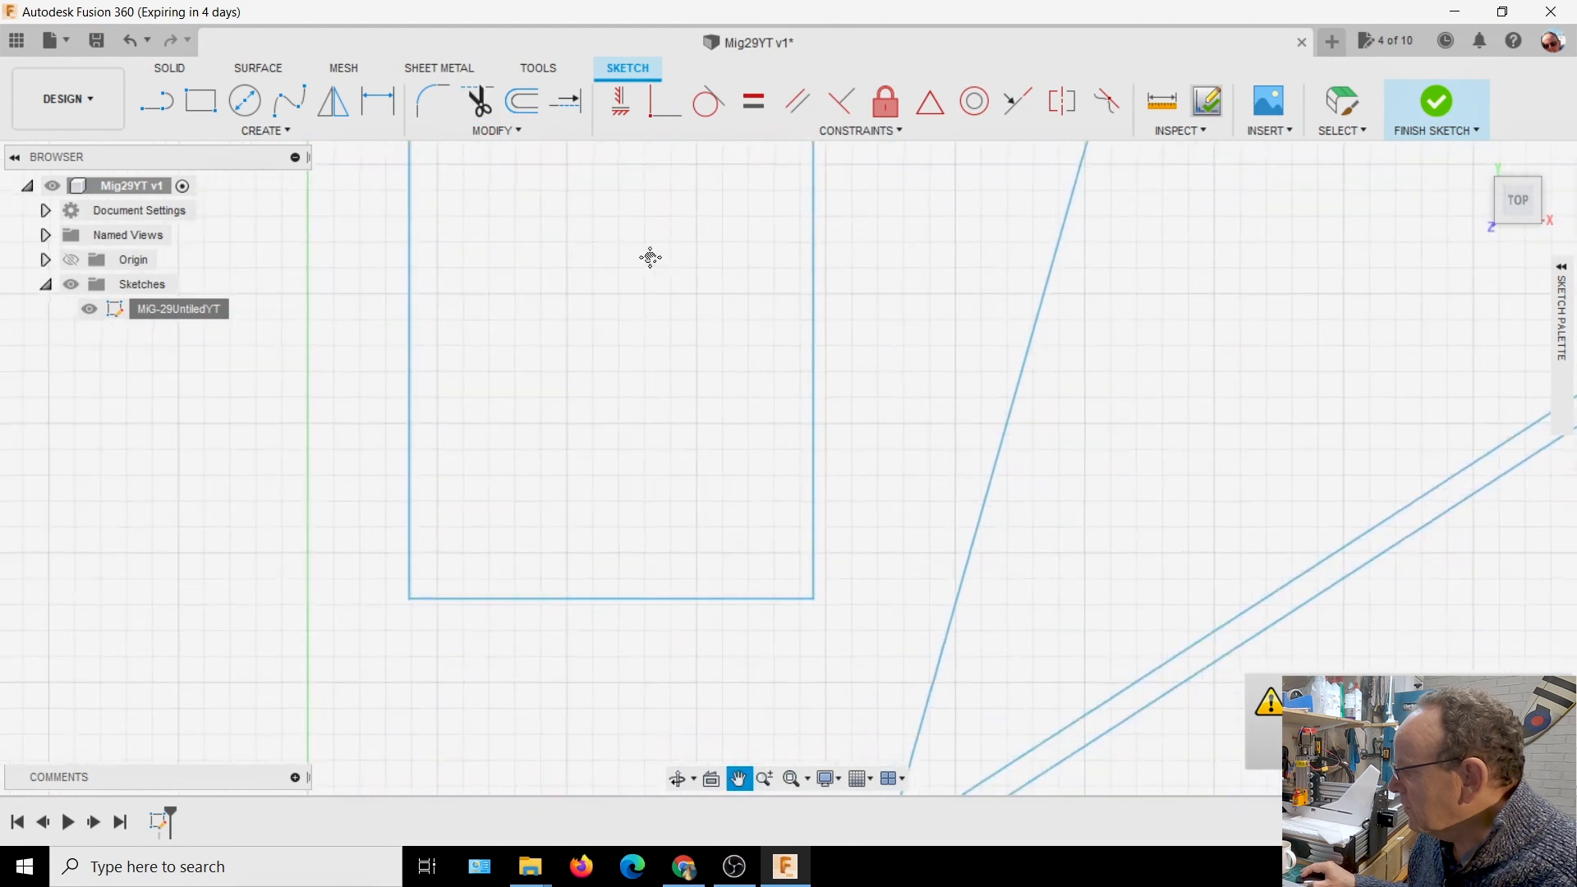
scroll(807, 666, up, 5)
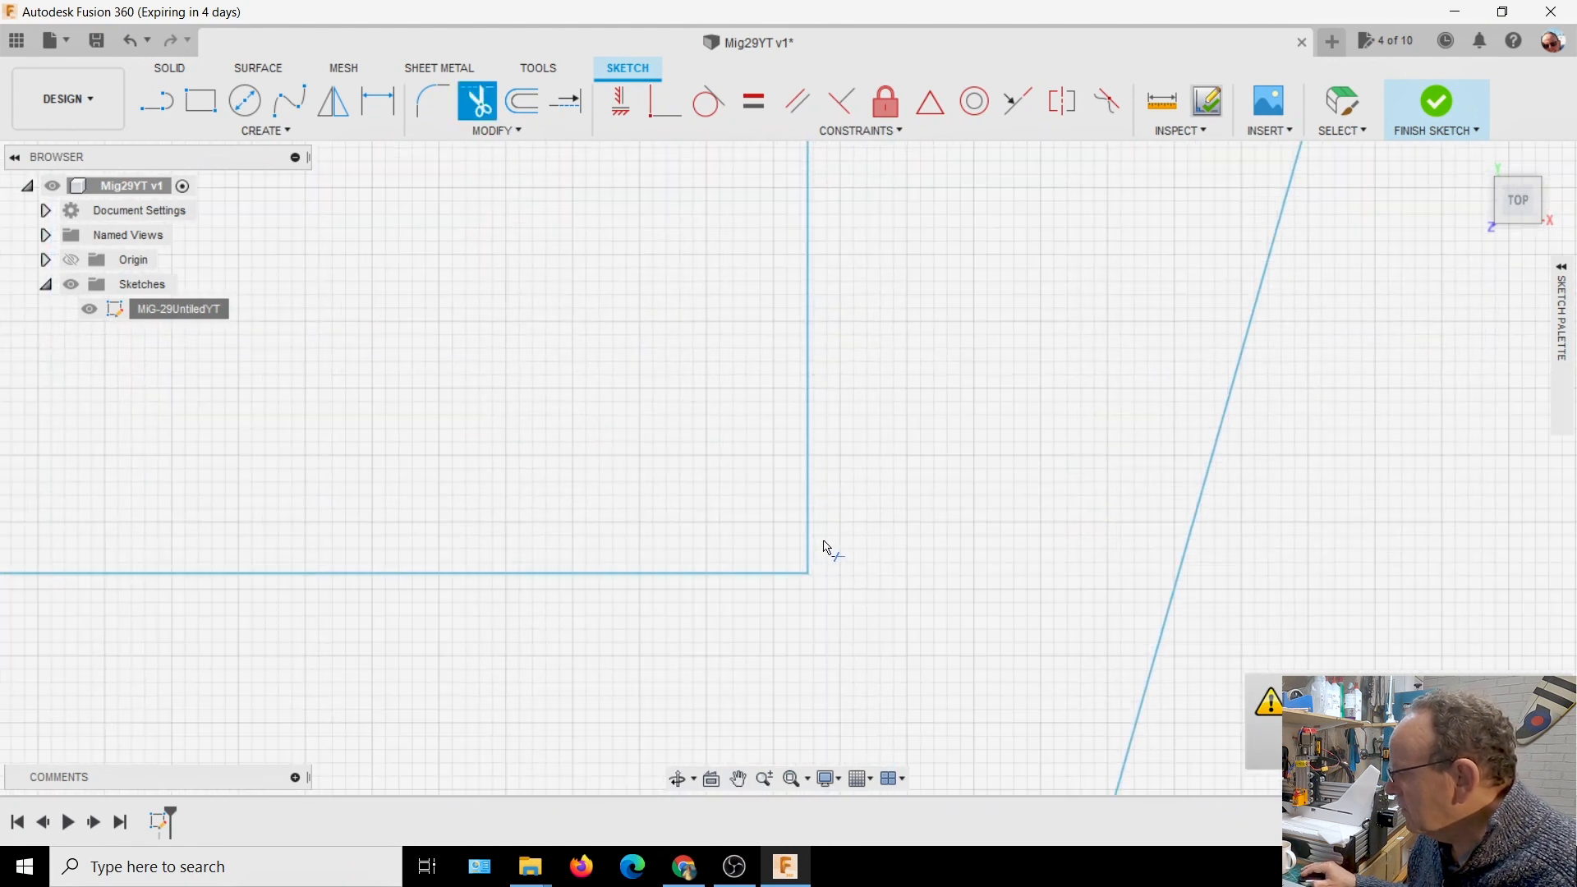
scroll(775, 609, up, 8)
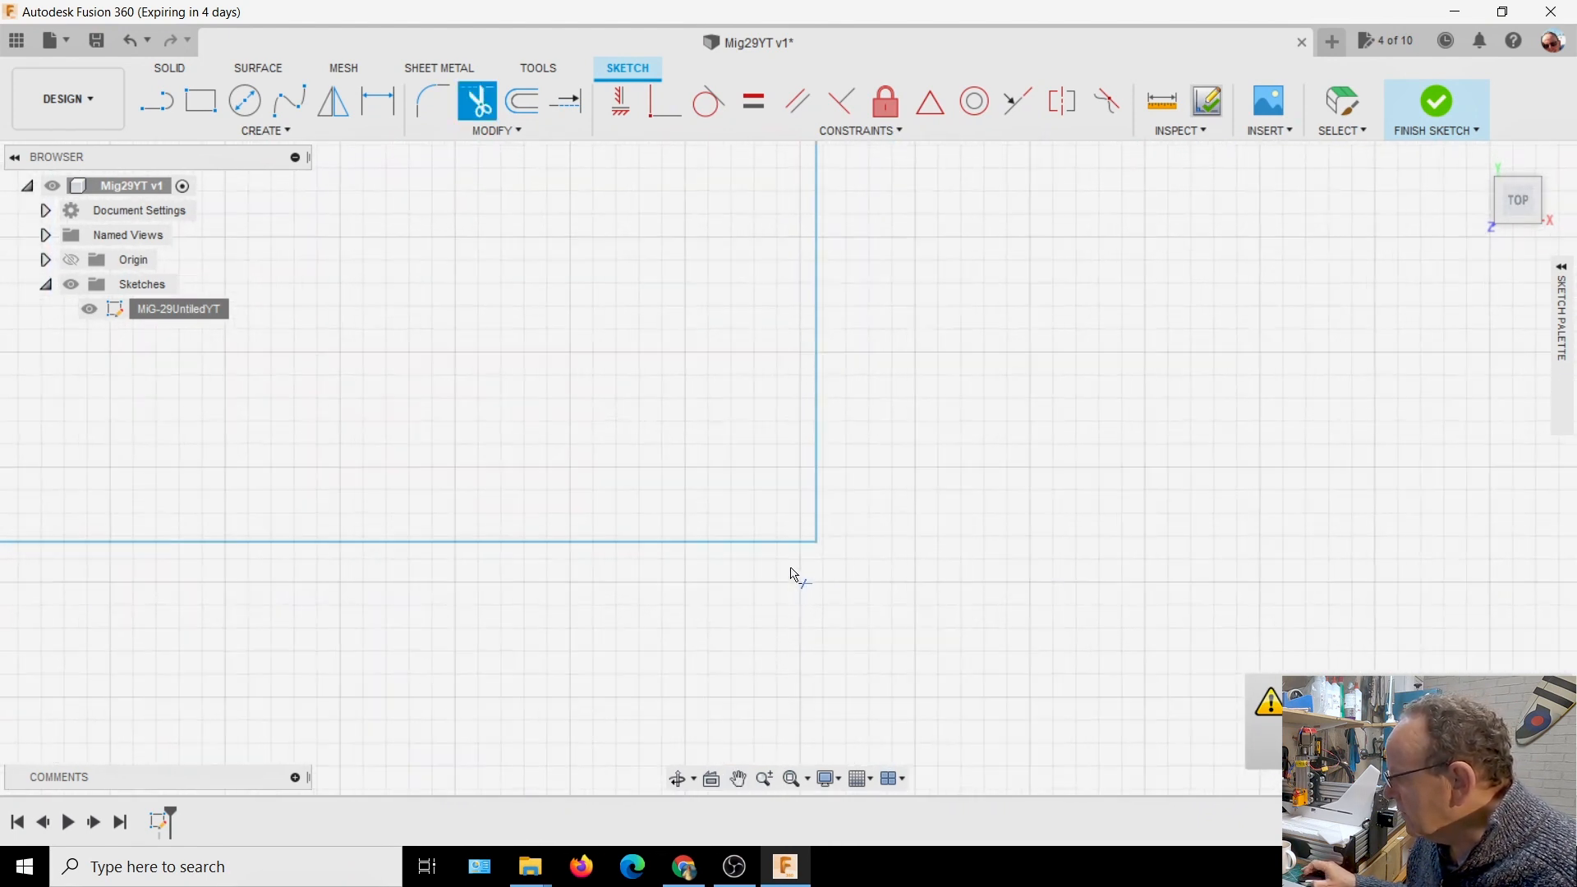
click(568, 101)
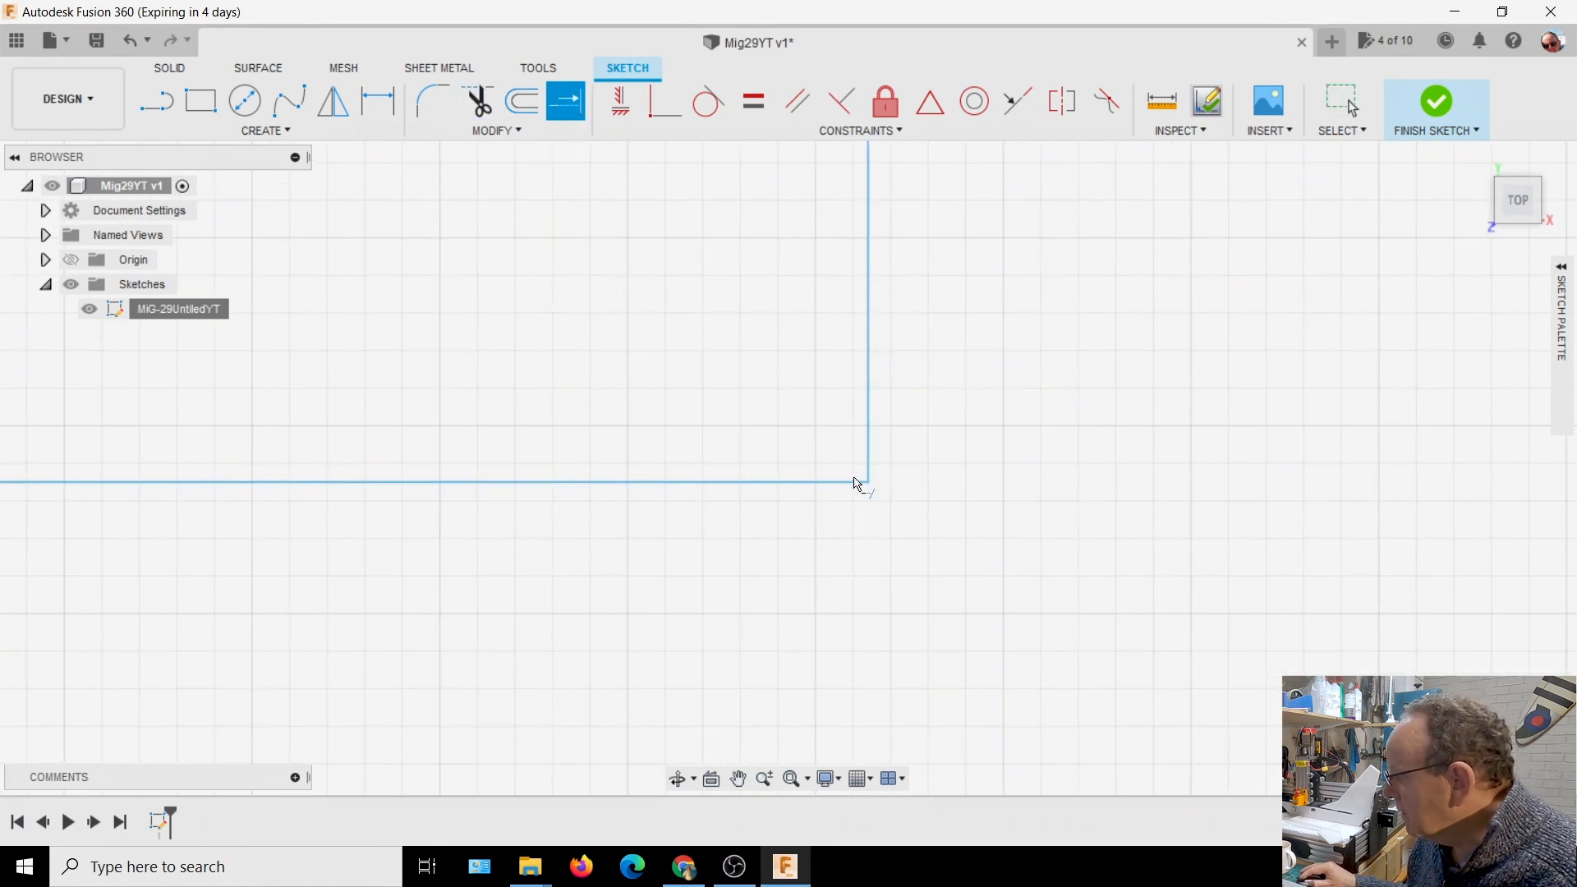
scroll(883, 630, down, 6)
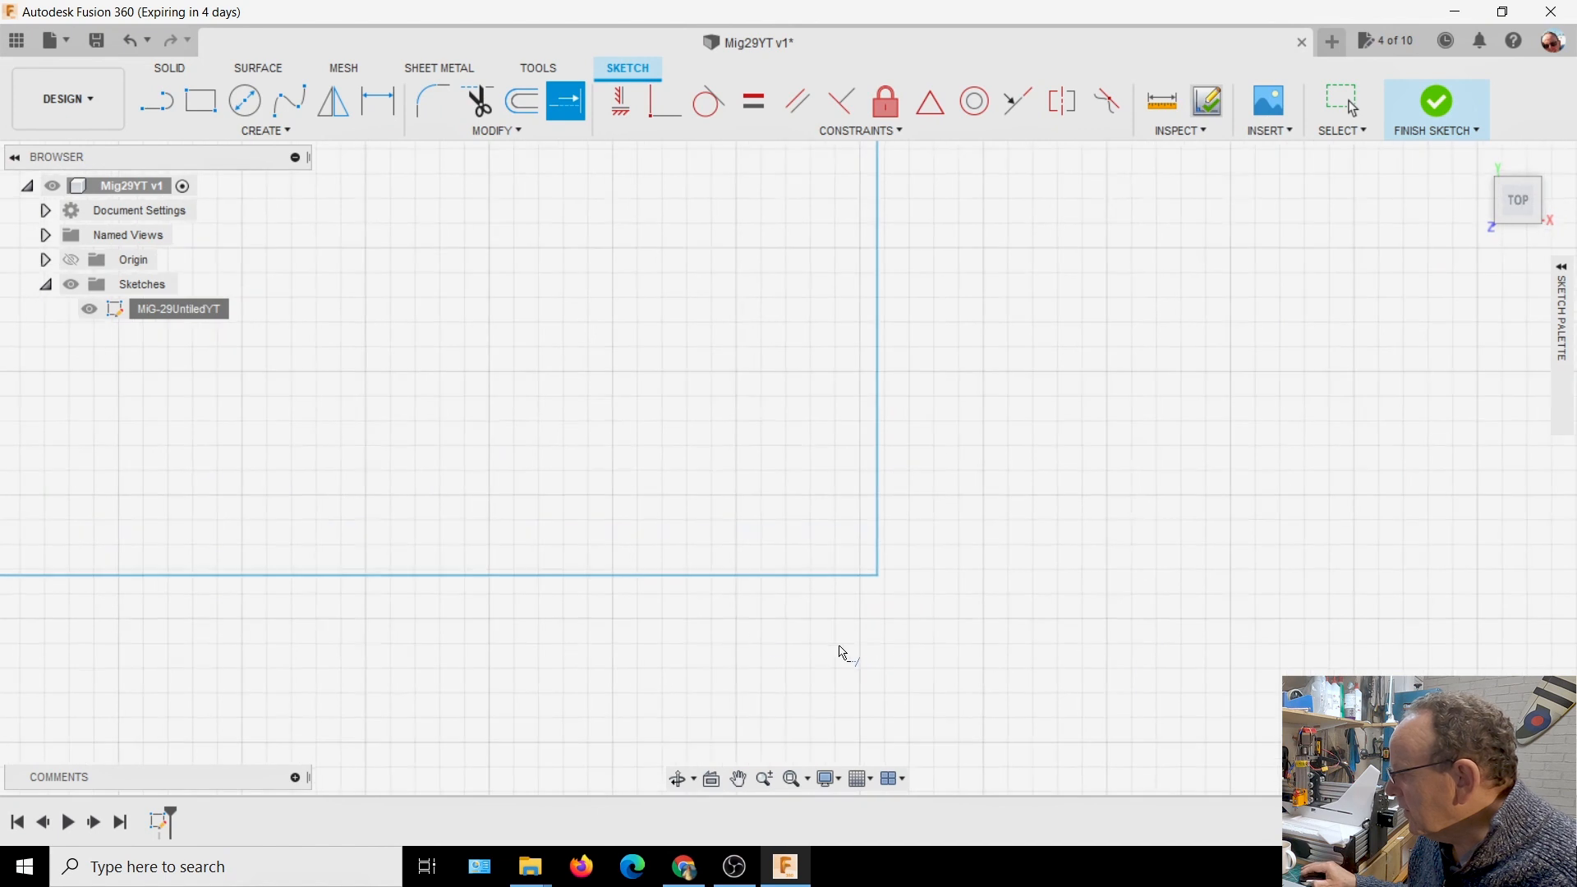
Extend the rectangle's lower edge to meet the vertical edge nearest the Y axis, closing the last corner
middle_drag(751, 629, 1412, 634)
scroll(395, 688, down, 4)
mouse_move(483, 679)
middle_down()
mouse_move(633, 655)
mouse_move(1166, 627)
middle_up()
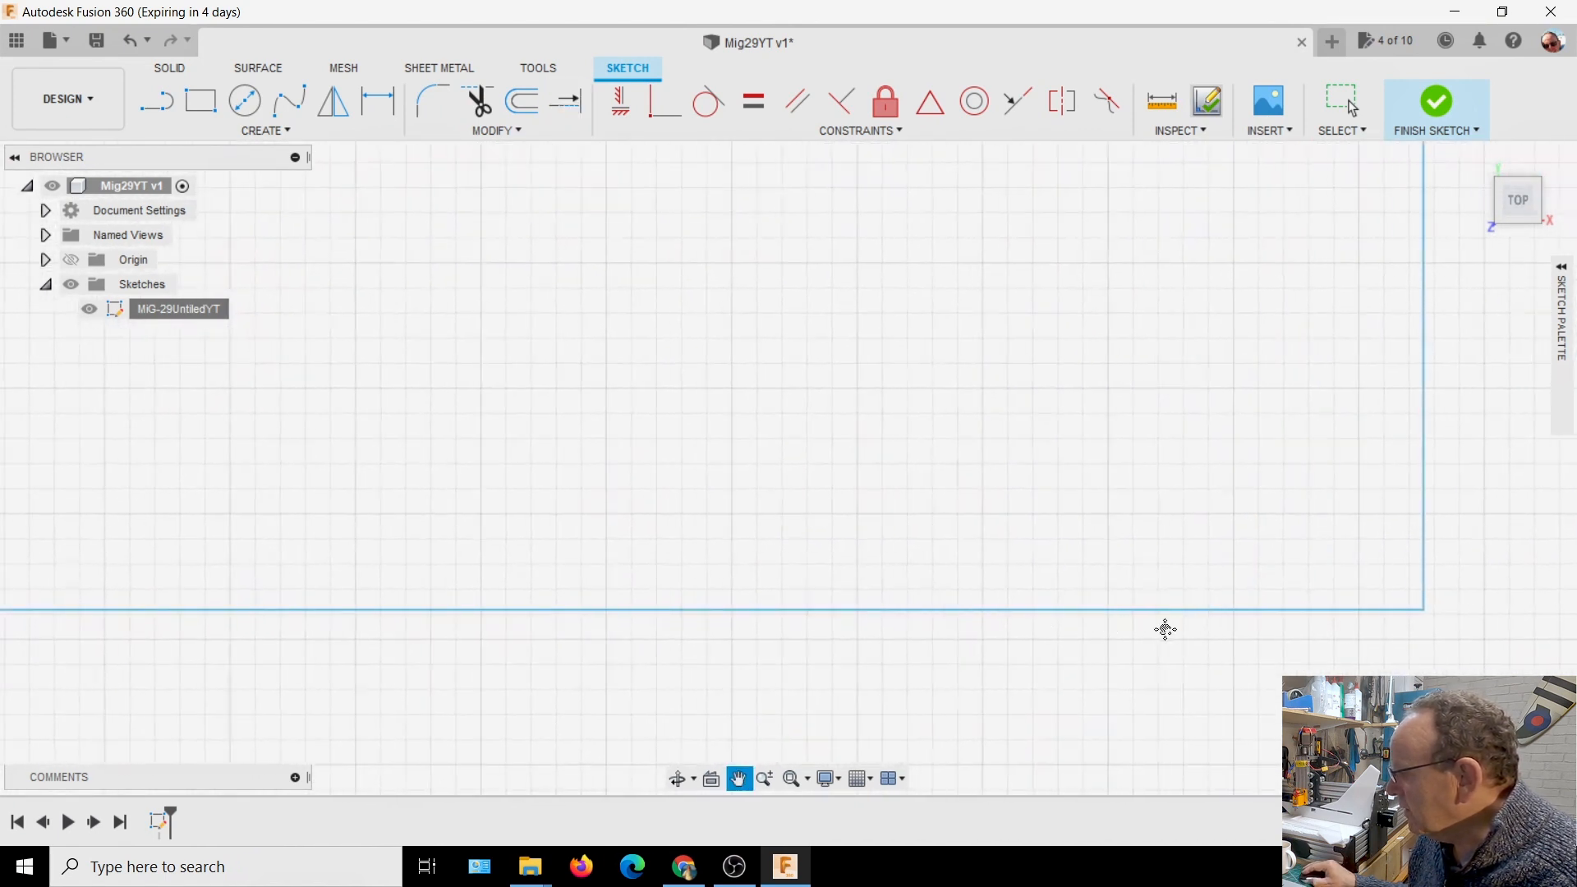
scroll(405, 697, down, 6)
mouse_move(383, 699)
middle_down()
mouse_move(690, 655)
mouse_move(760, 675)
middle_up()
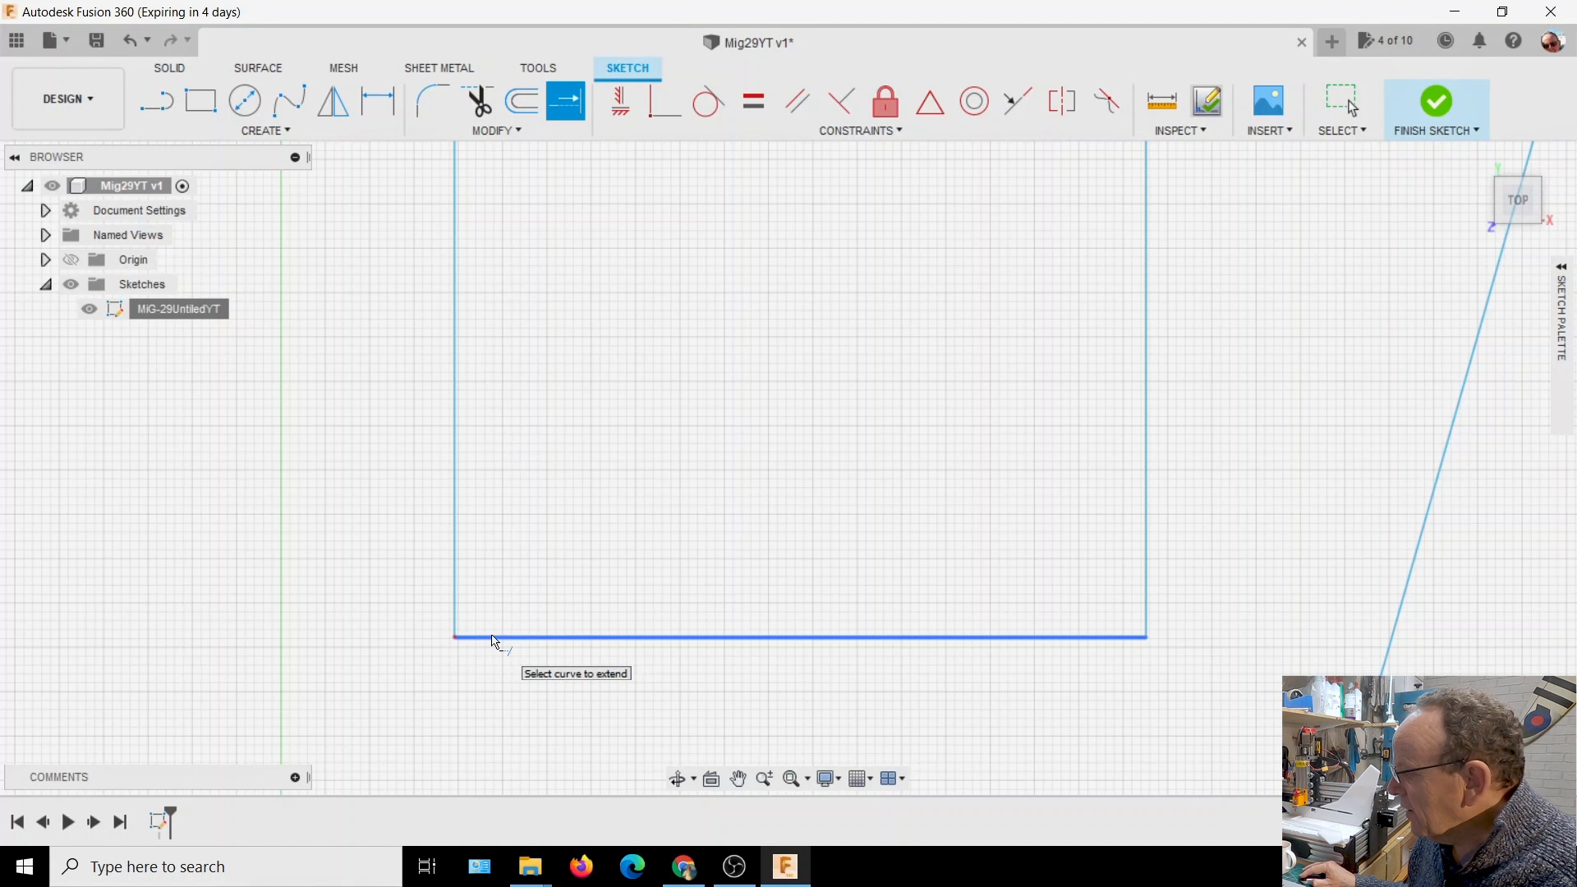
scroll(493, 641, up, 5)
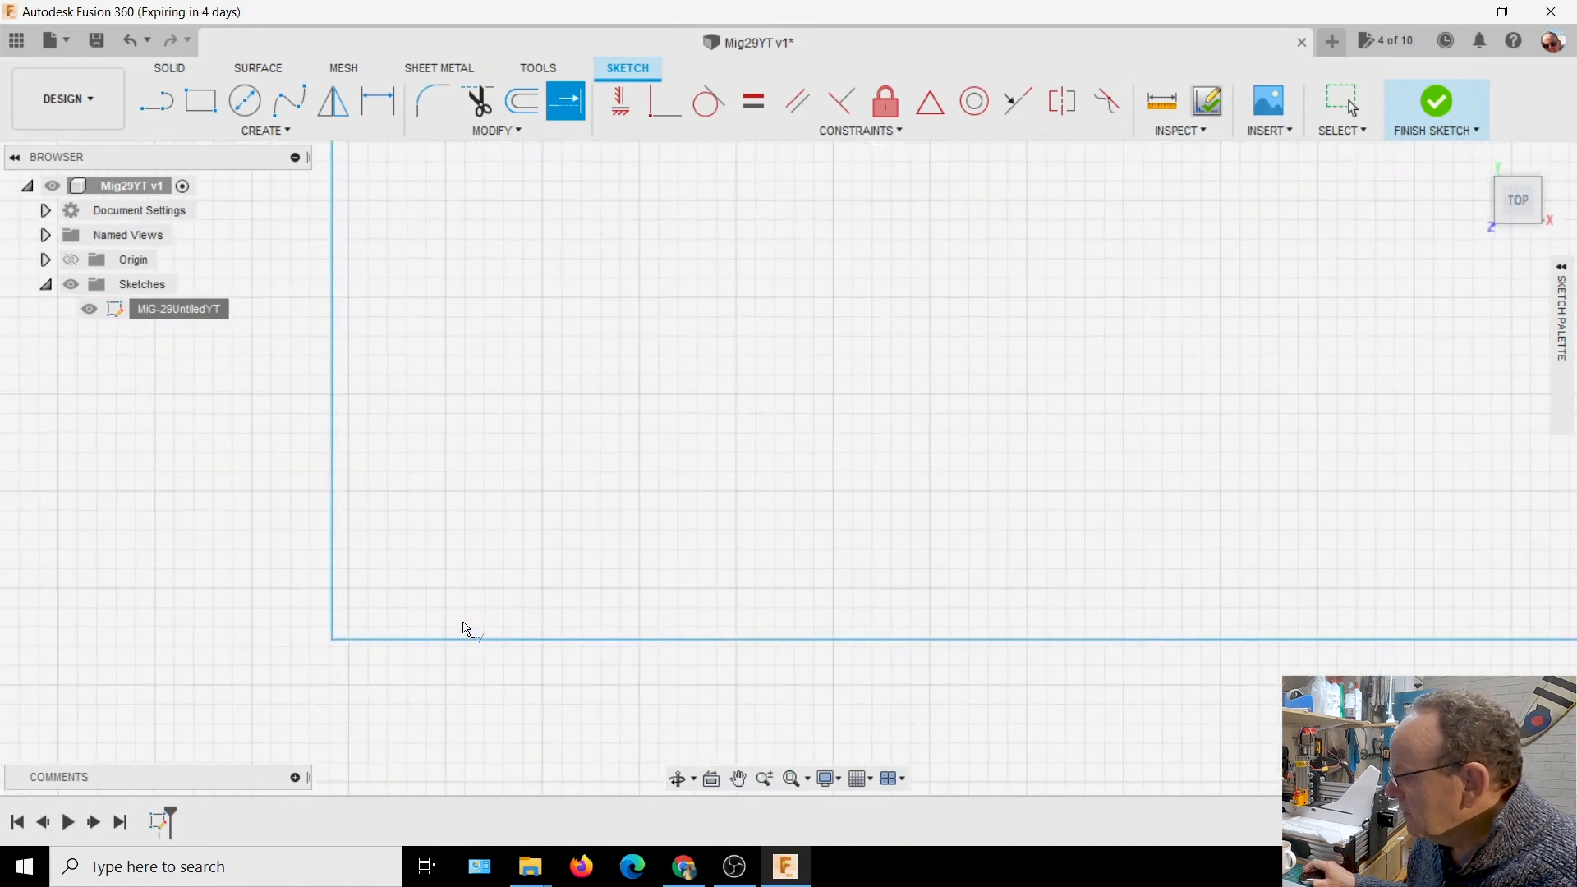
middle_drag(156, 692, 377, 718)
scroll(472, 734, up, 4)
scroll(520, 678, up, 5)
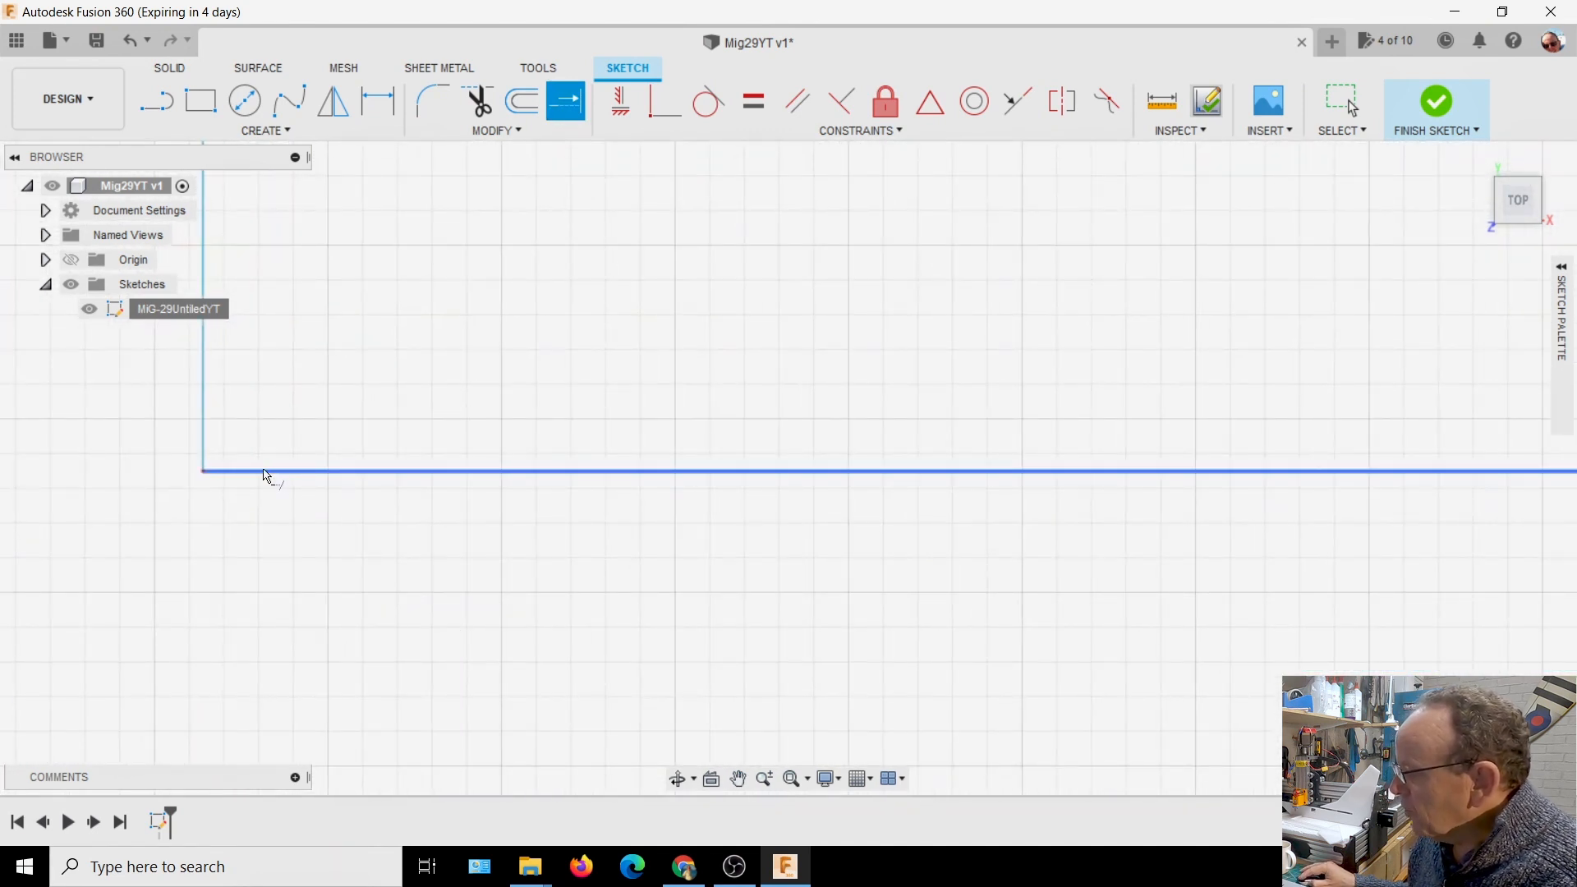
click(263, 470)
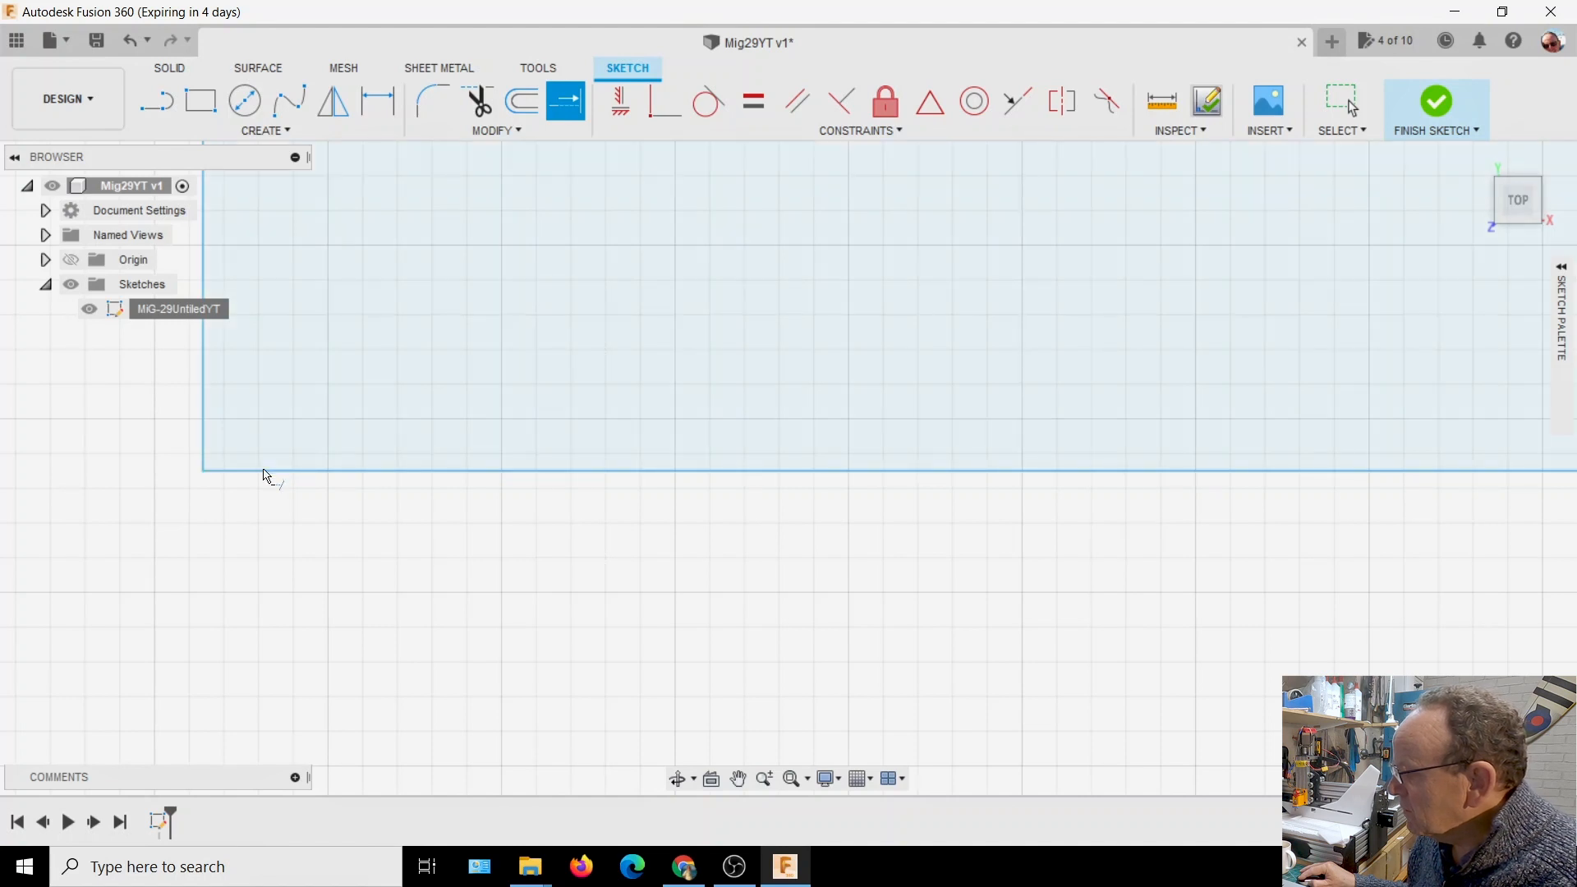
Check the rectangle for closed-profile shading and survey the neighbouring part outlines for further open corners
scroll(571, 382, down, 10)
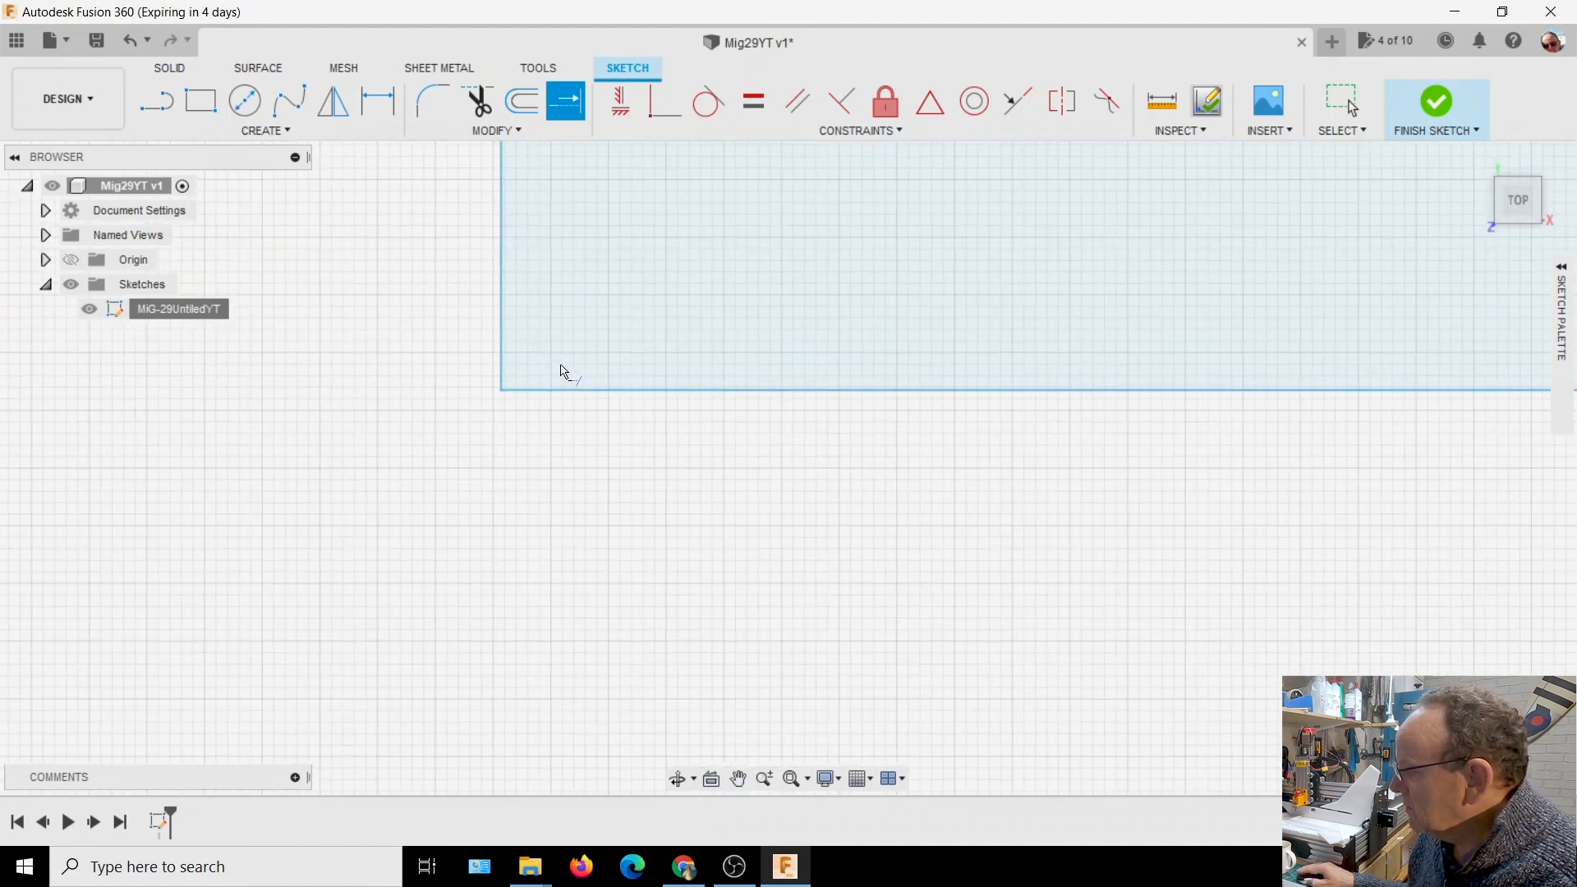
scroll(565, 372, down, 2)
mouse_move(678, 538)
middle_down()
mouse_move(367, 734)
mouse_move(368, 749)
middle_up()
scroll(513, 694, down, 6)
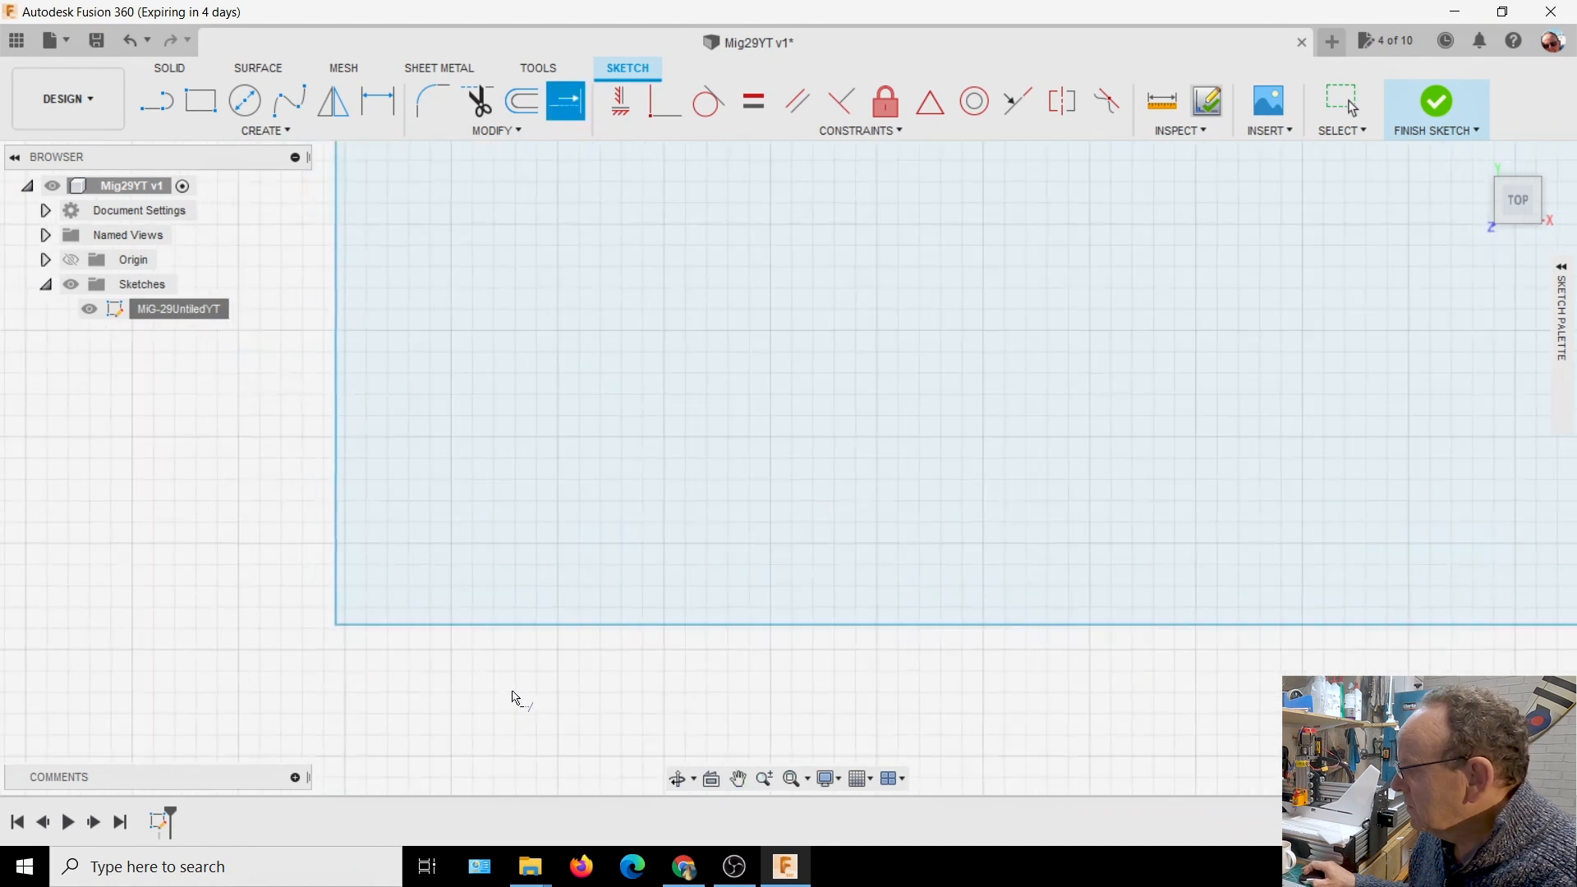
scroll(507, 671, down, 8)
mouse_move(744, 454)
middle_down()
mouse_move(648, 440)
mouse_move(591, 457)
middle_up()
scroll(612, 467, down, 3)
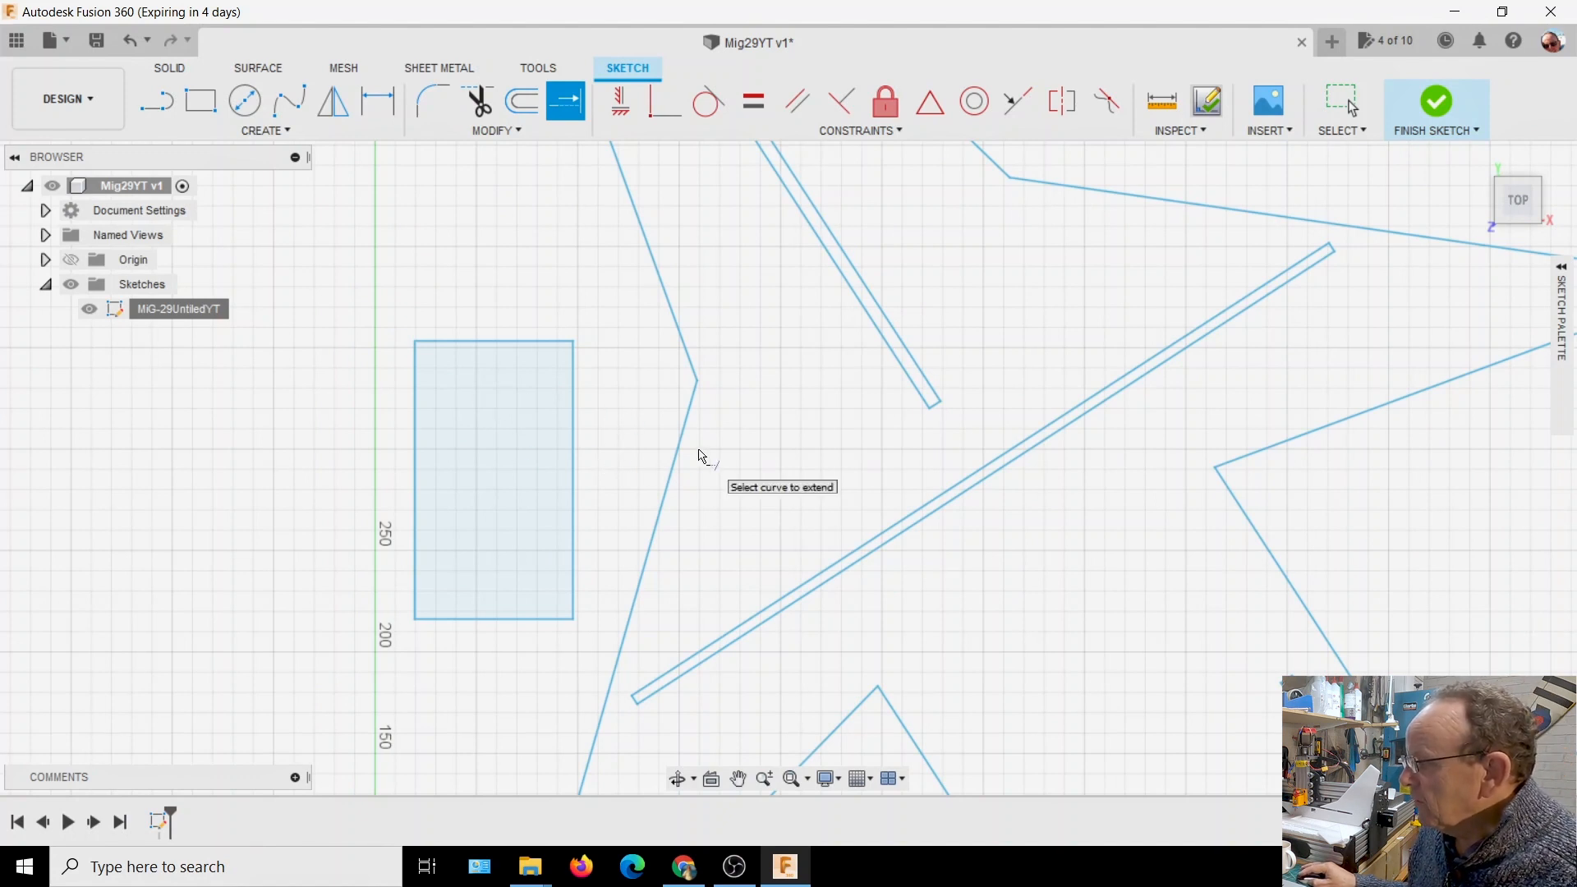
scroll(695, 467, down, 4)
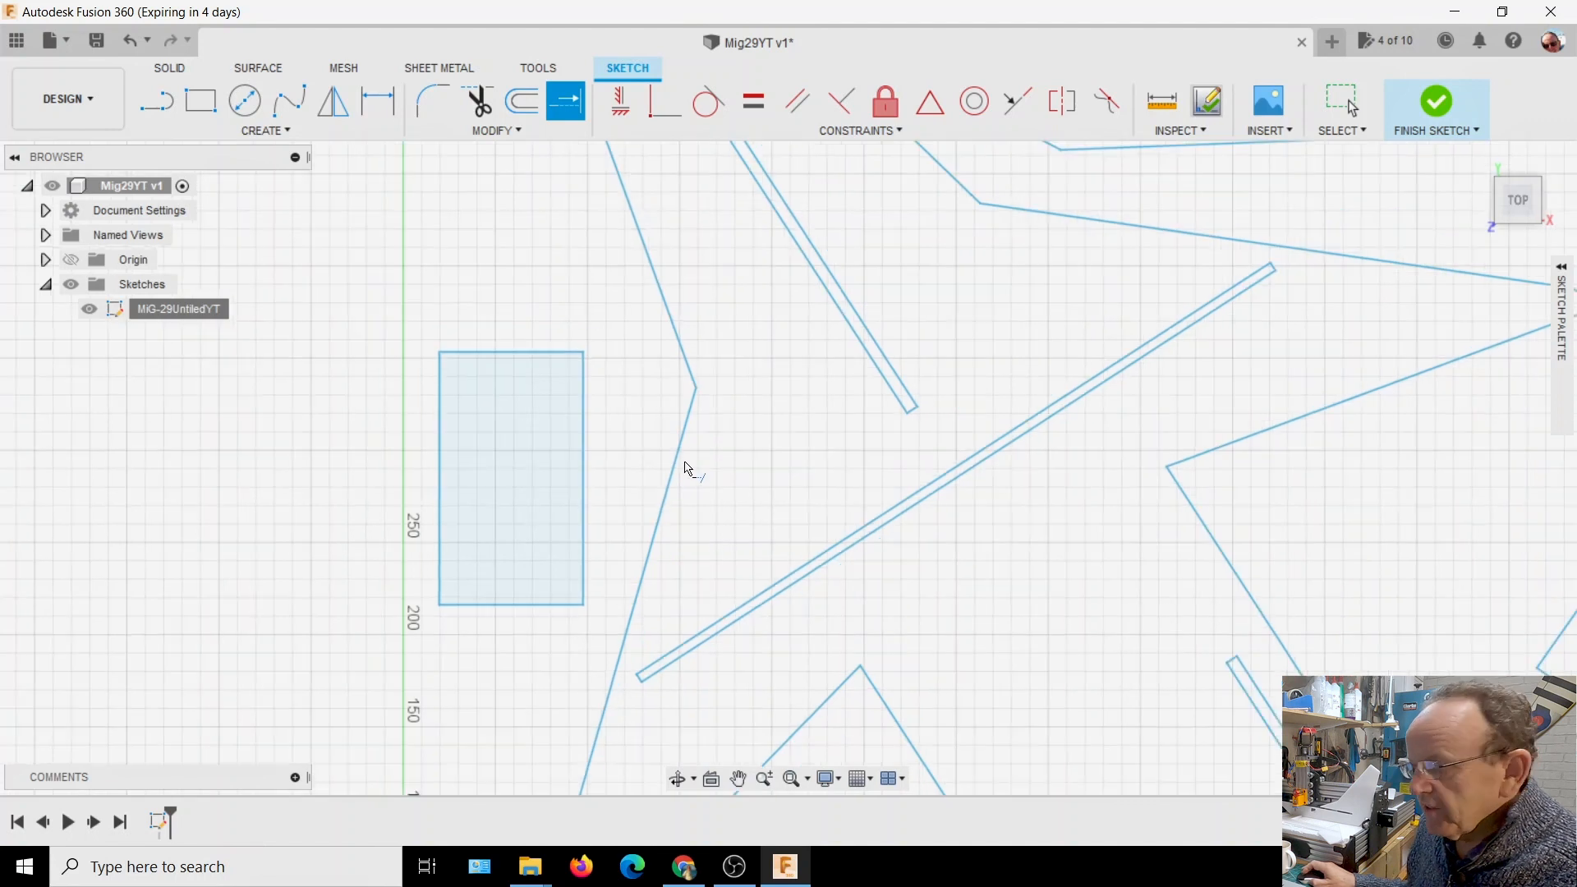
mouse_move(883, 542)
middle_down()
mouse_move(778, 517)
mouse_move(708, 529)
middle_up()
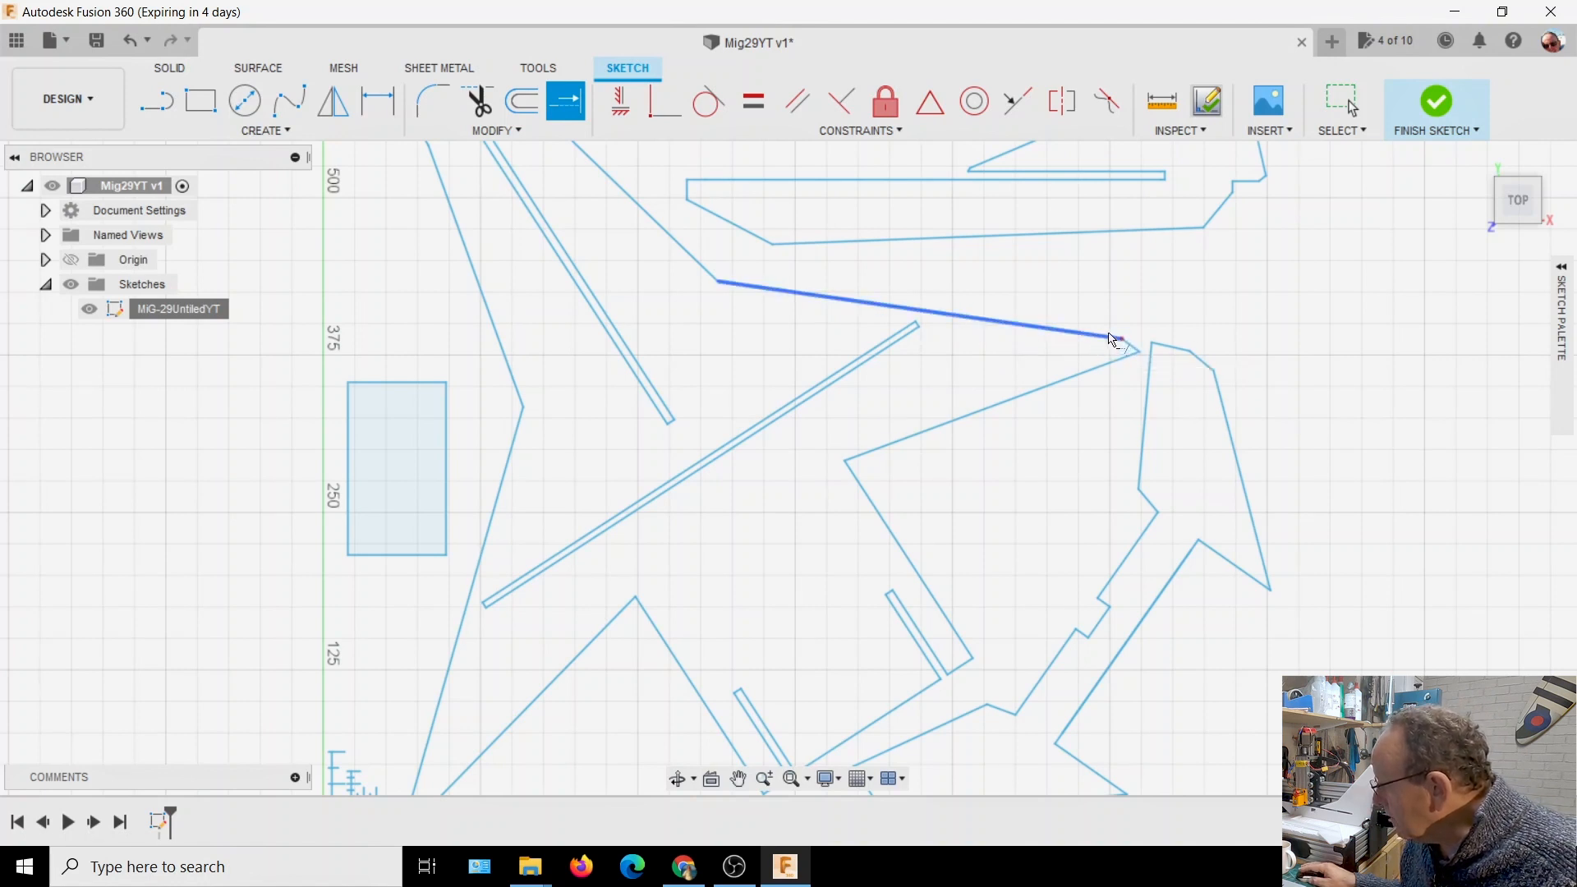
Extend the short slanted line at the large part's pointed tip past its corner with the long edge
scroll(1119, 340, up, 5)
scroll(1113, 333, up, 4)
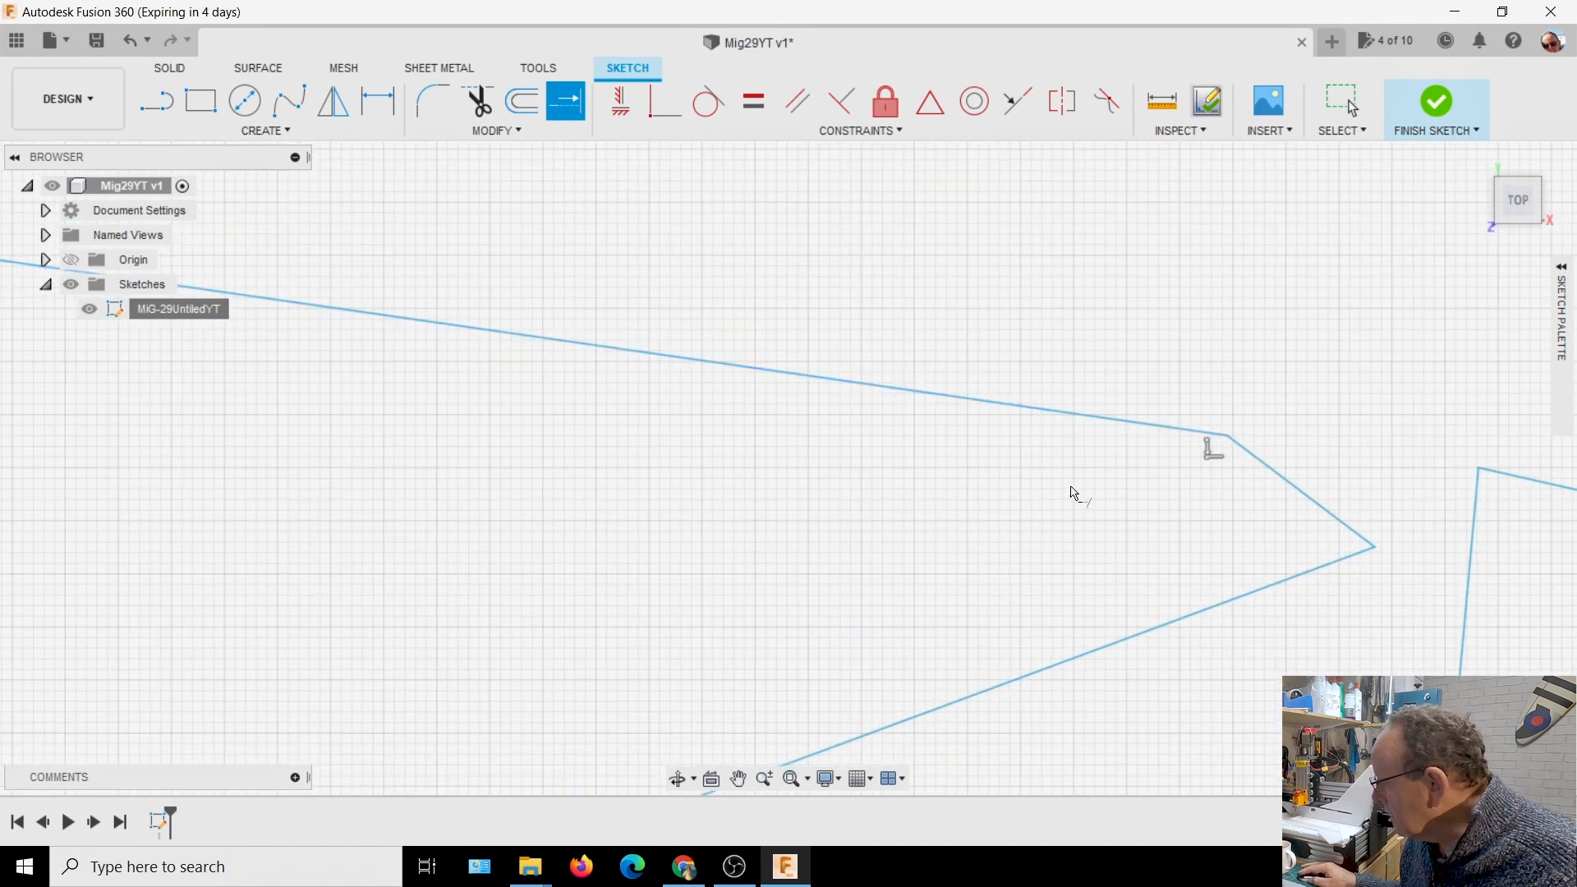
click(1259, 464)
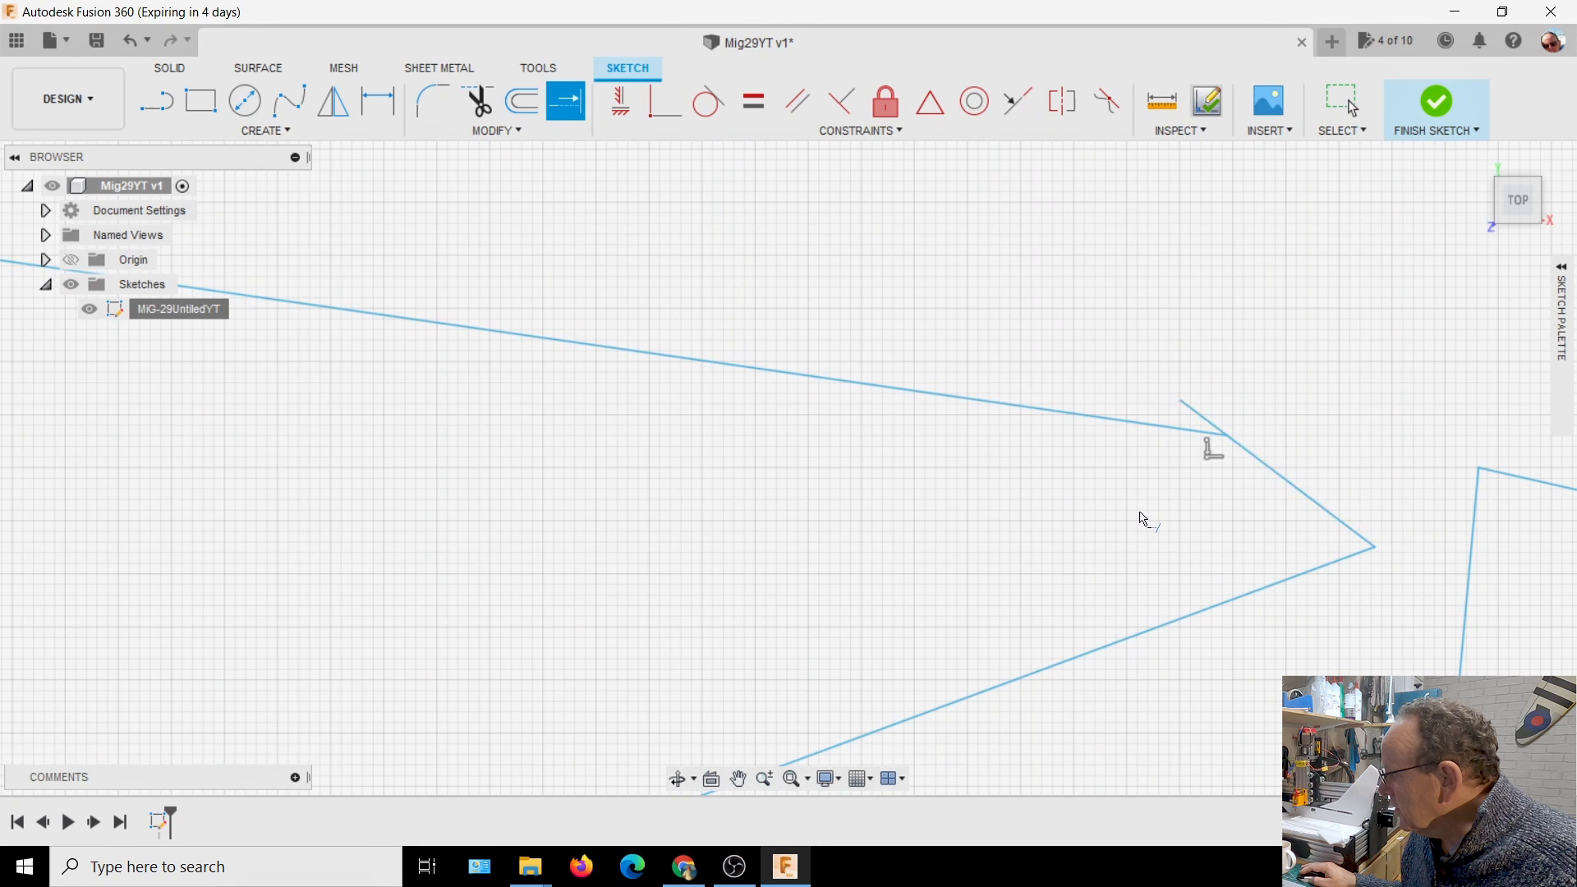
Trim the overhanging end of the short slanted line at the large part's pointed tip
click(477, 101)
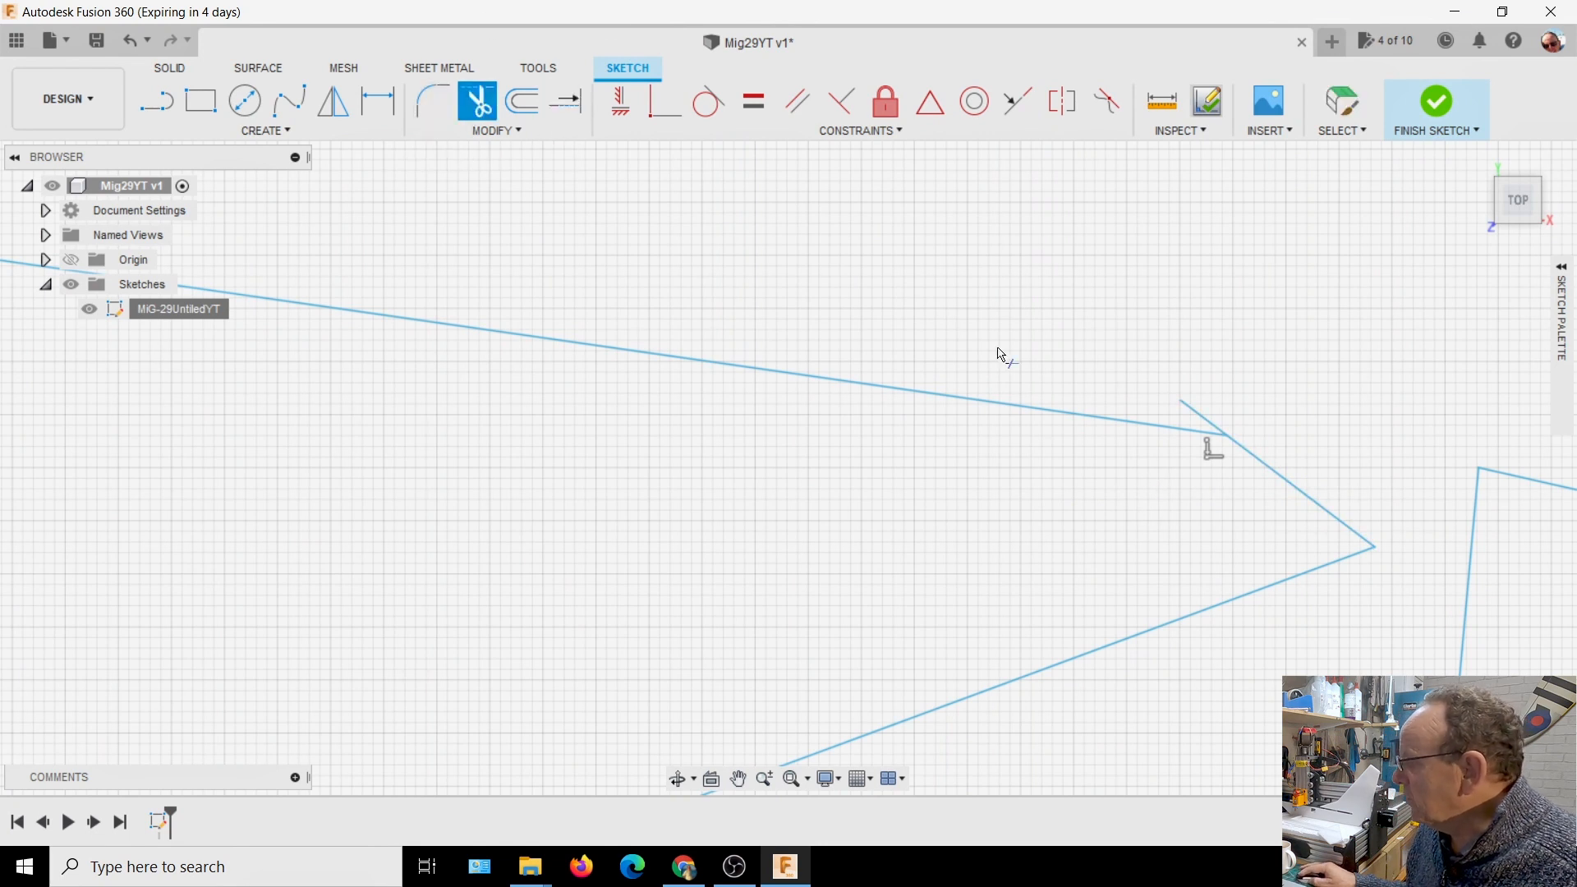
click(1191, 410)
scroll(869, 525, down, 6)
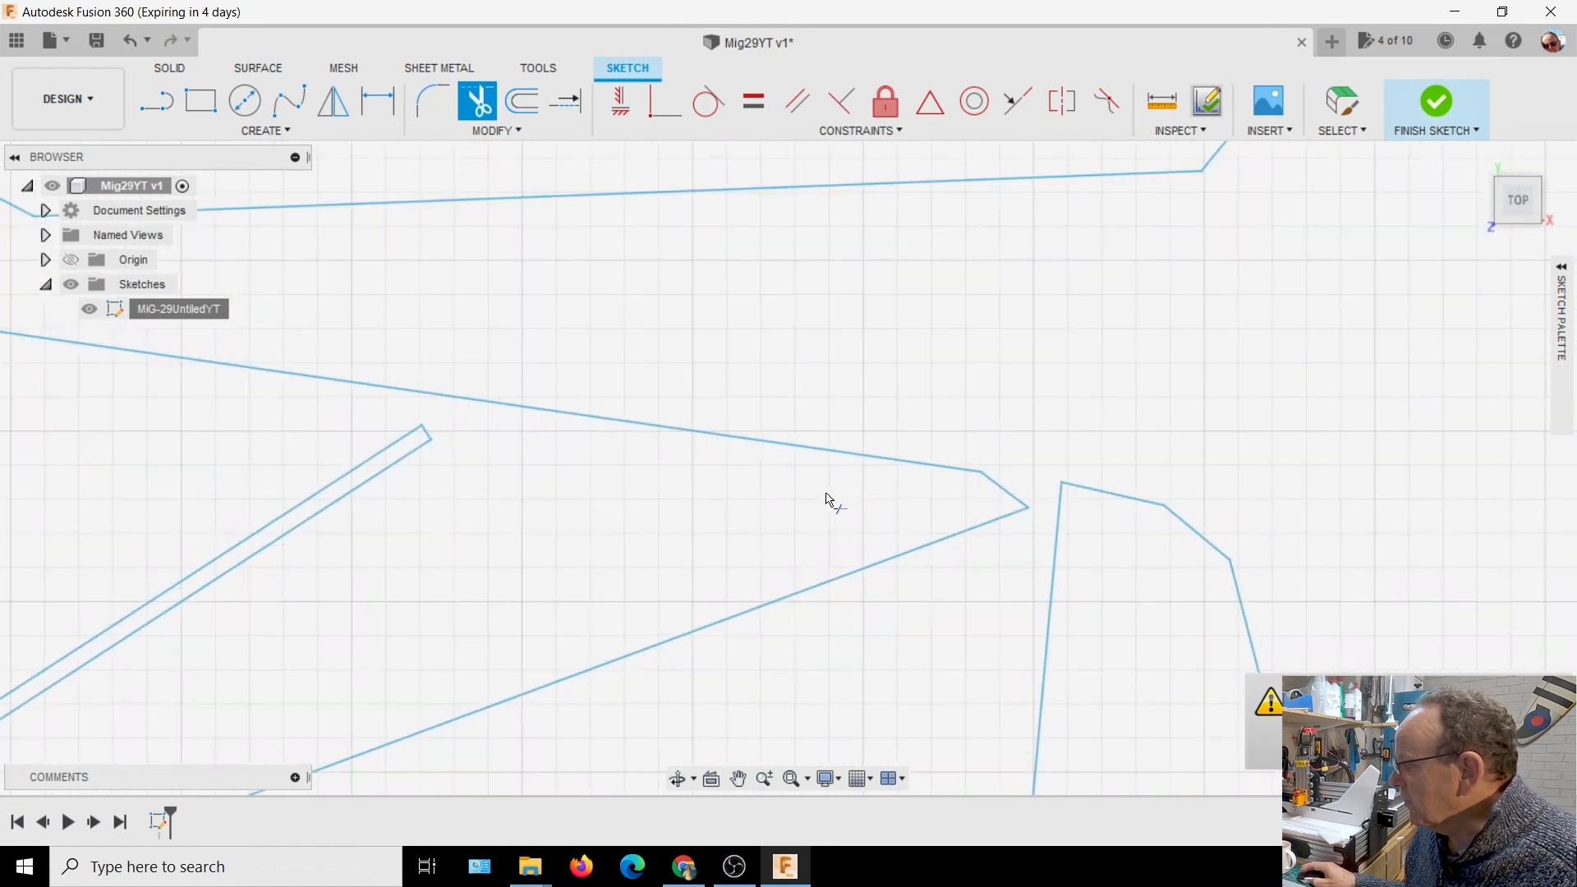
scroll(566, 551, down, 3)
mouse_move(574, 533)
middle_down()
mouse_move(740, 448)
mouse_move(764, 451)
middle_up()
scroll(734, 492, down, 1)
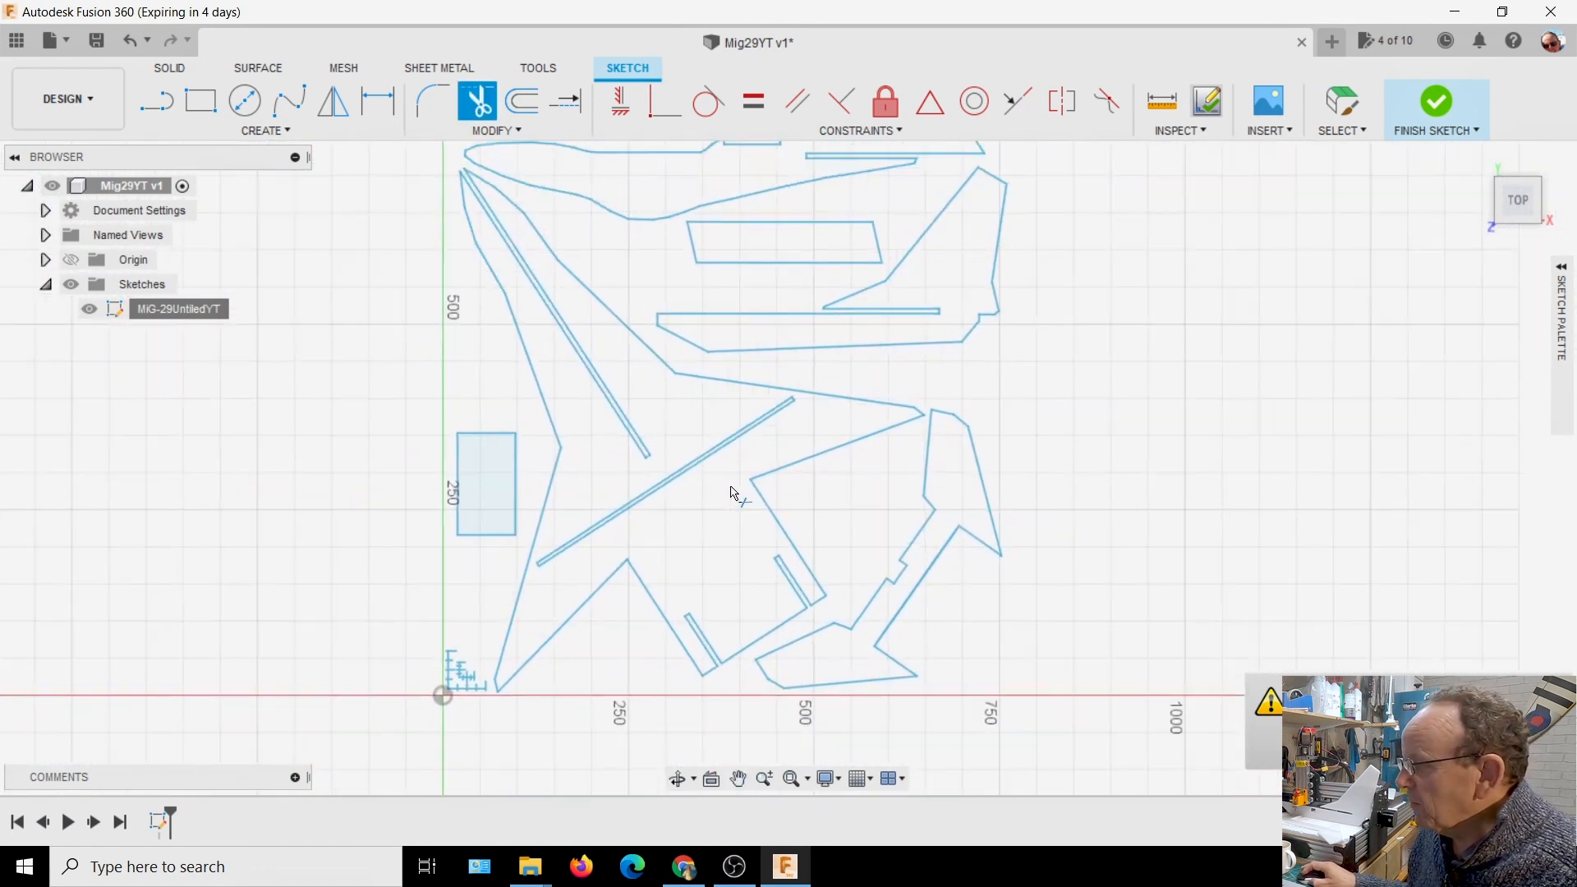
scroll(733, 493, down, 1)
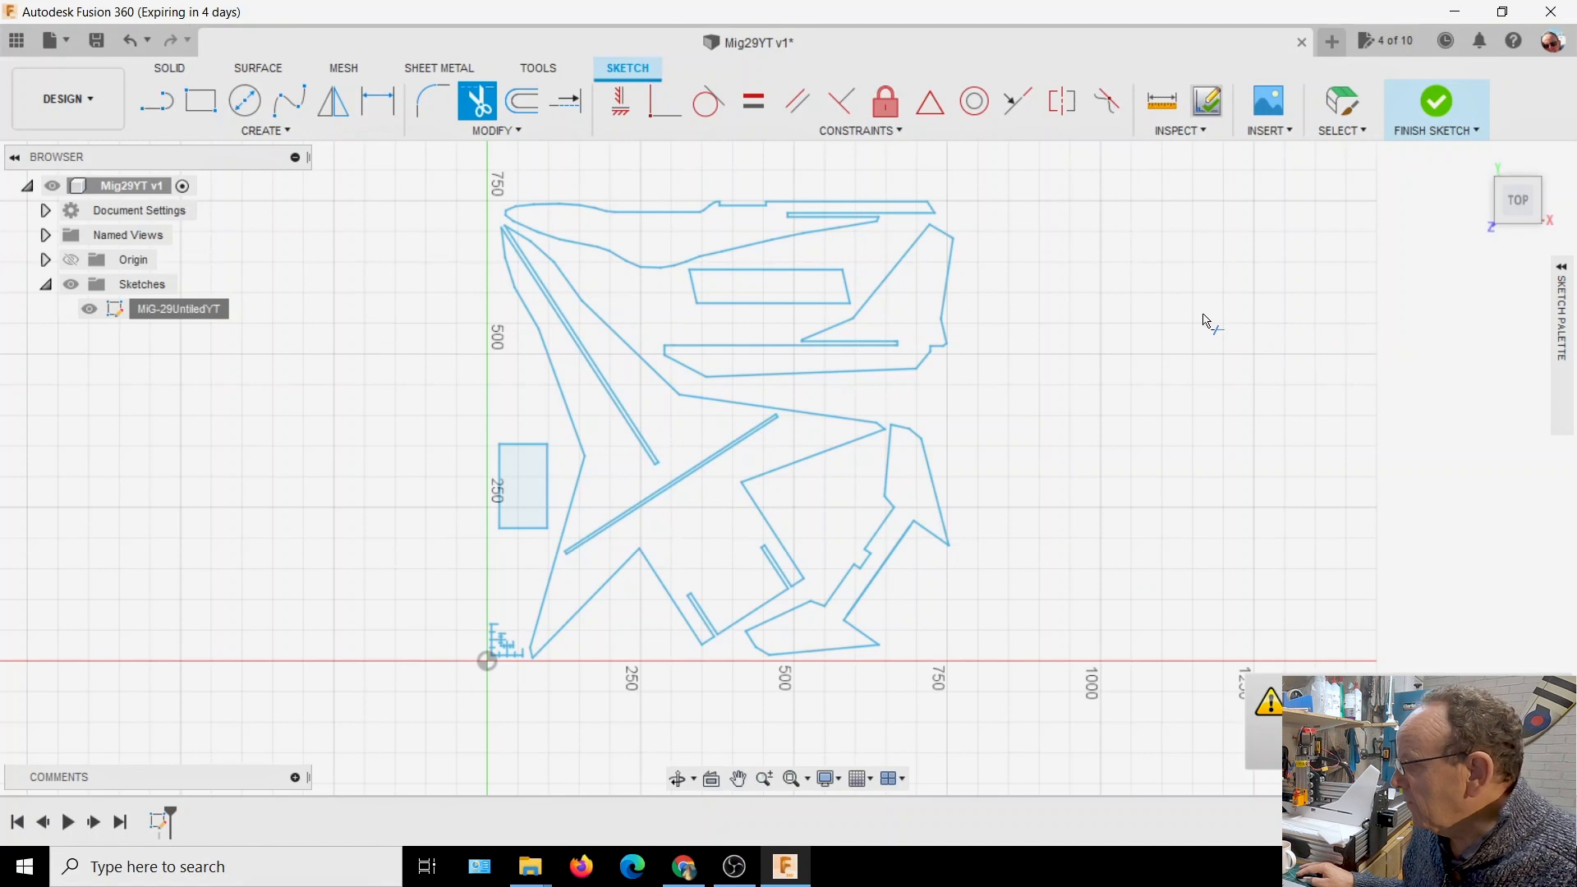
Finish editing the MiG-29UntiledYT sketch
click(781, 598)
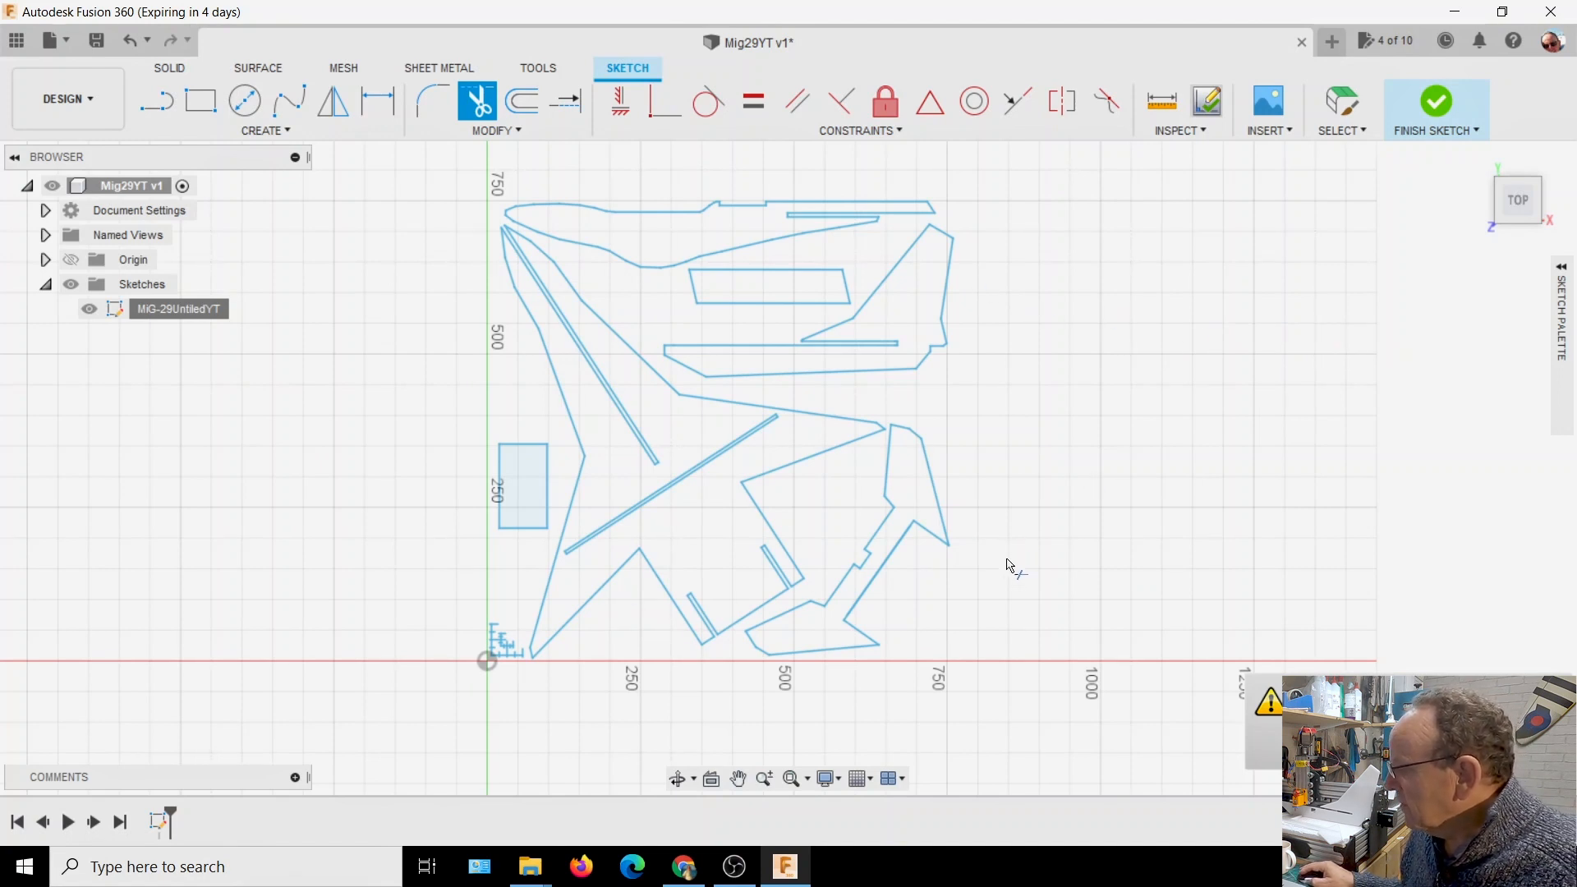
scroll(921, 622, up, 3)
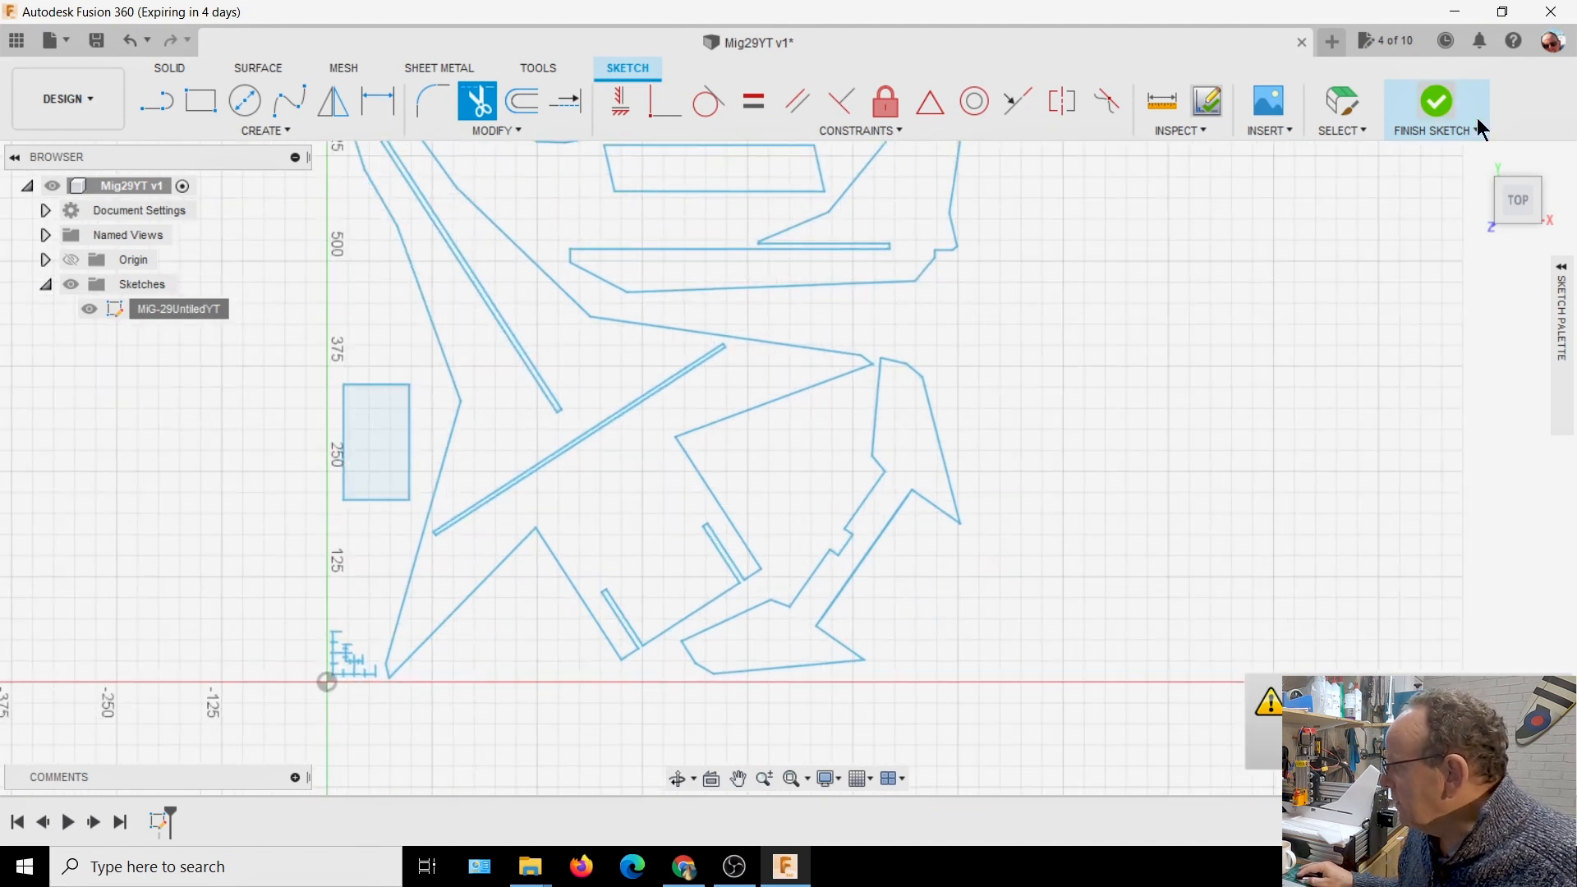
click(1184, 133)
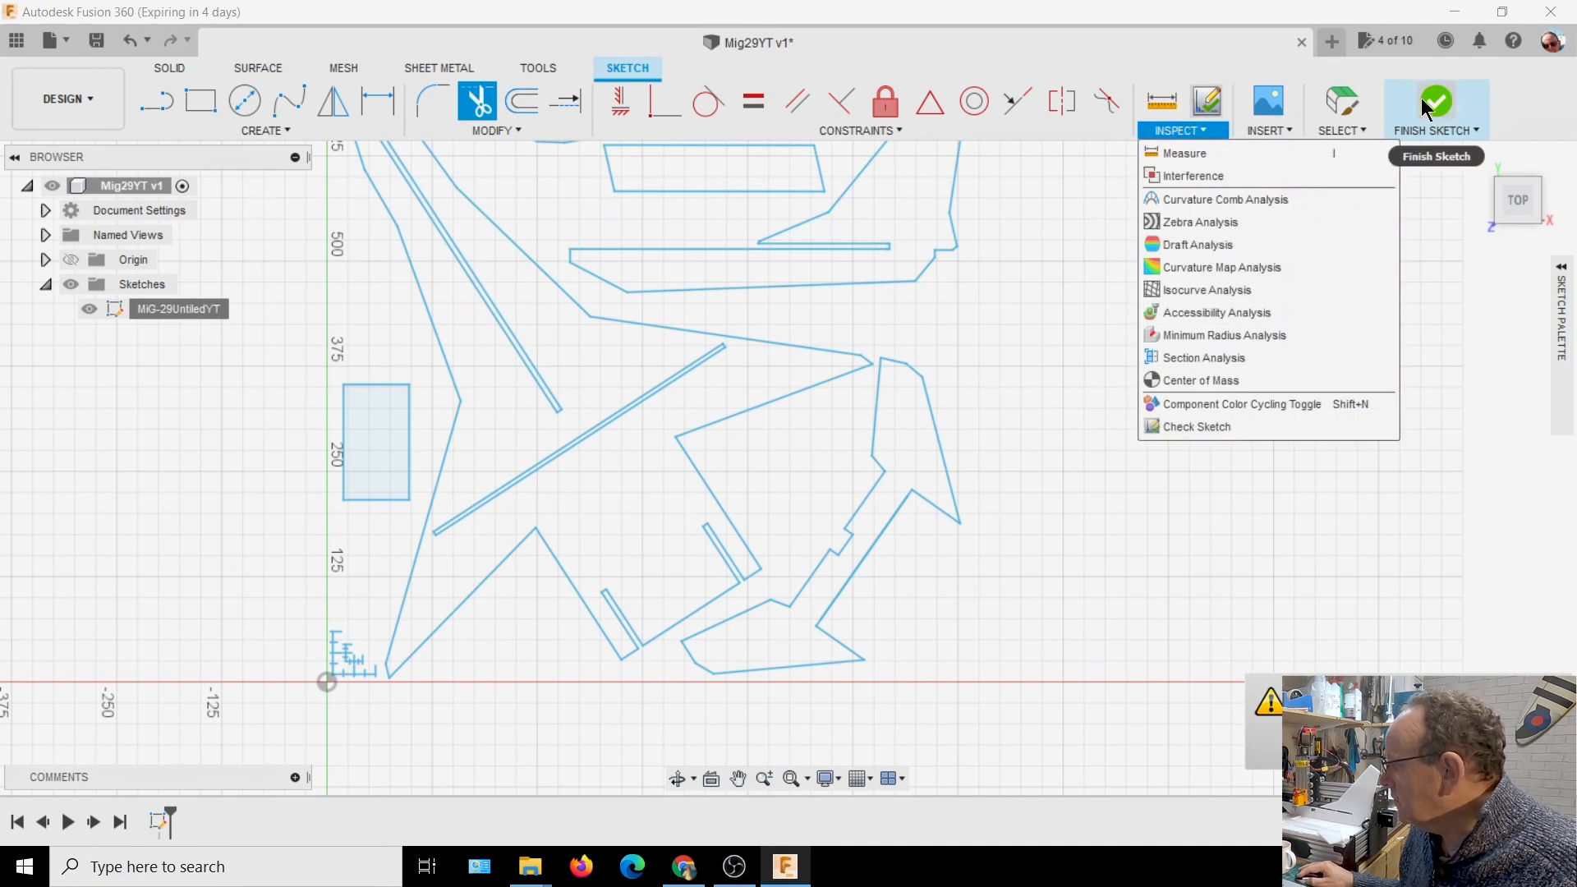
click(1424, 133)
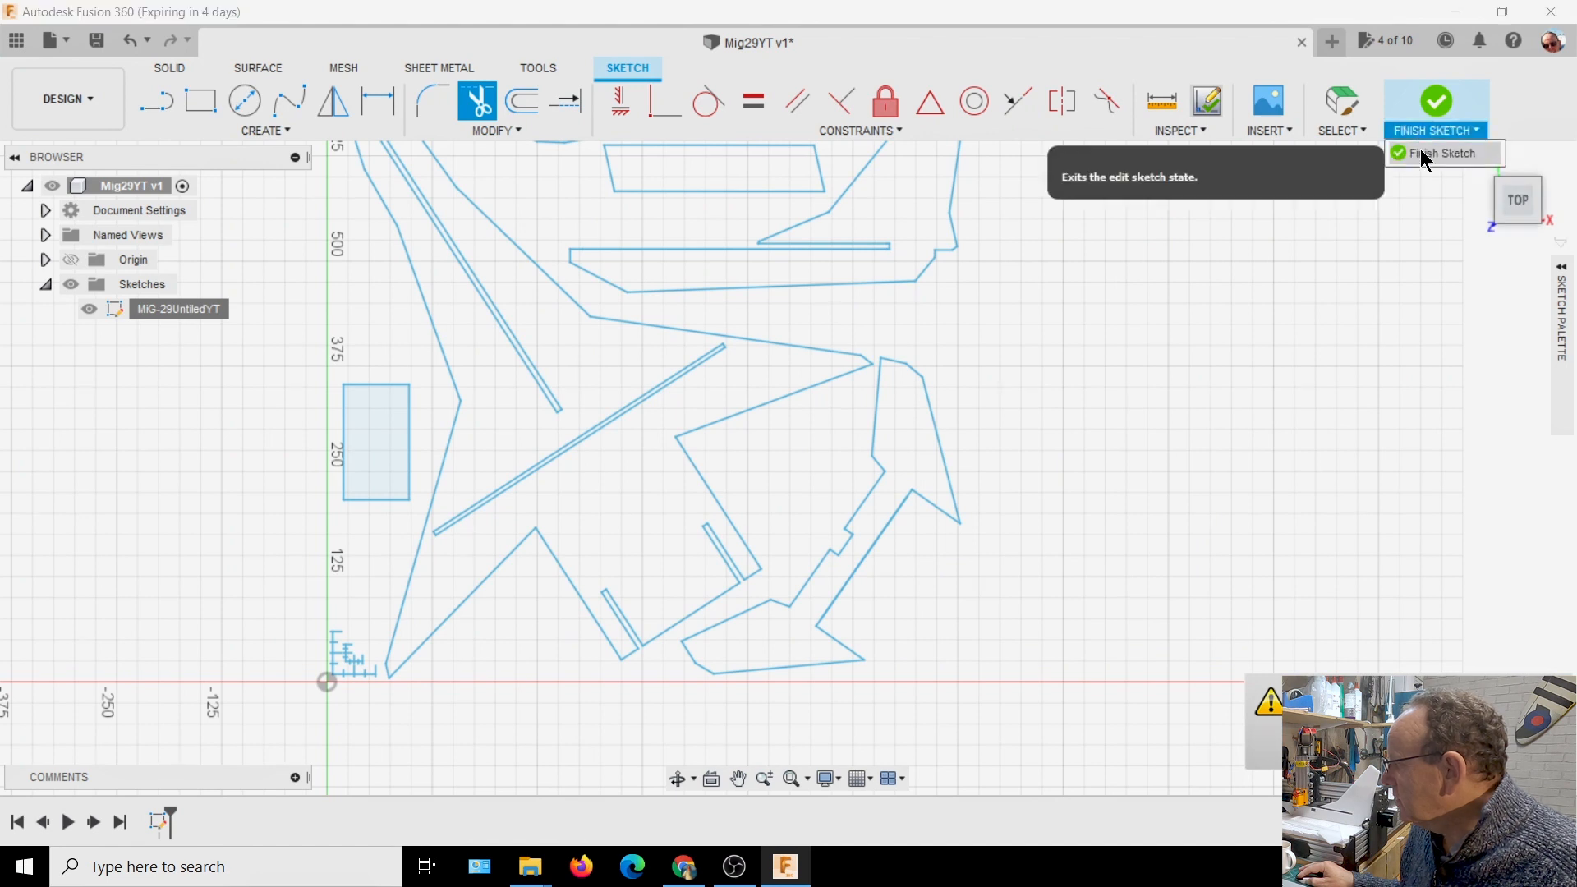
click(1428, 156)
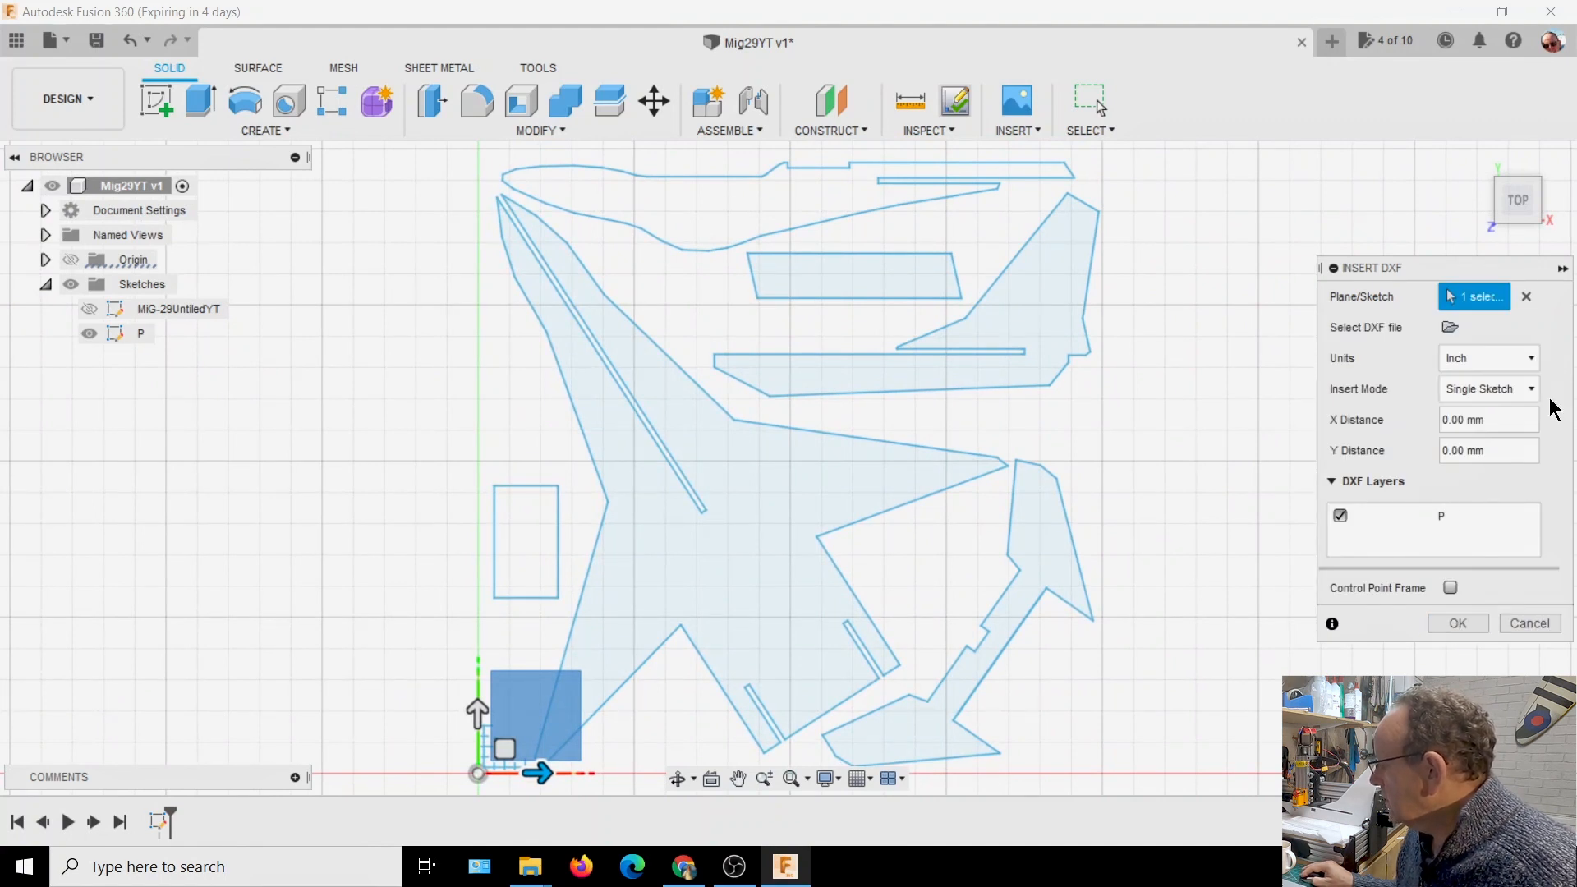
Set the DXF import units to Millimeter and insert the MiG-29Untiled-clean_2 drawing as a single sketch
click(1533, 358)
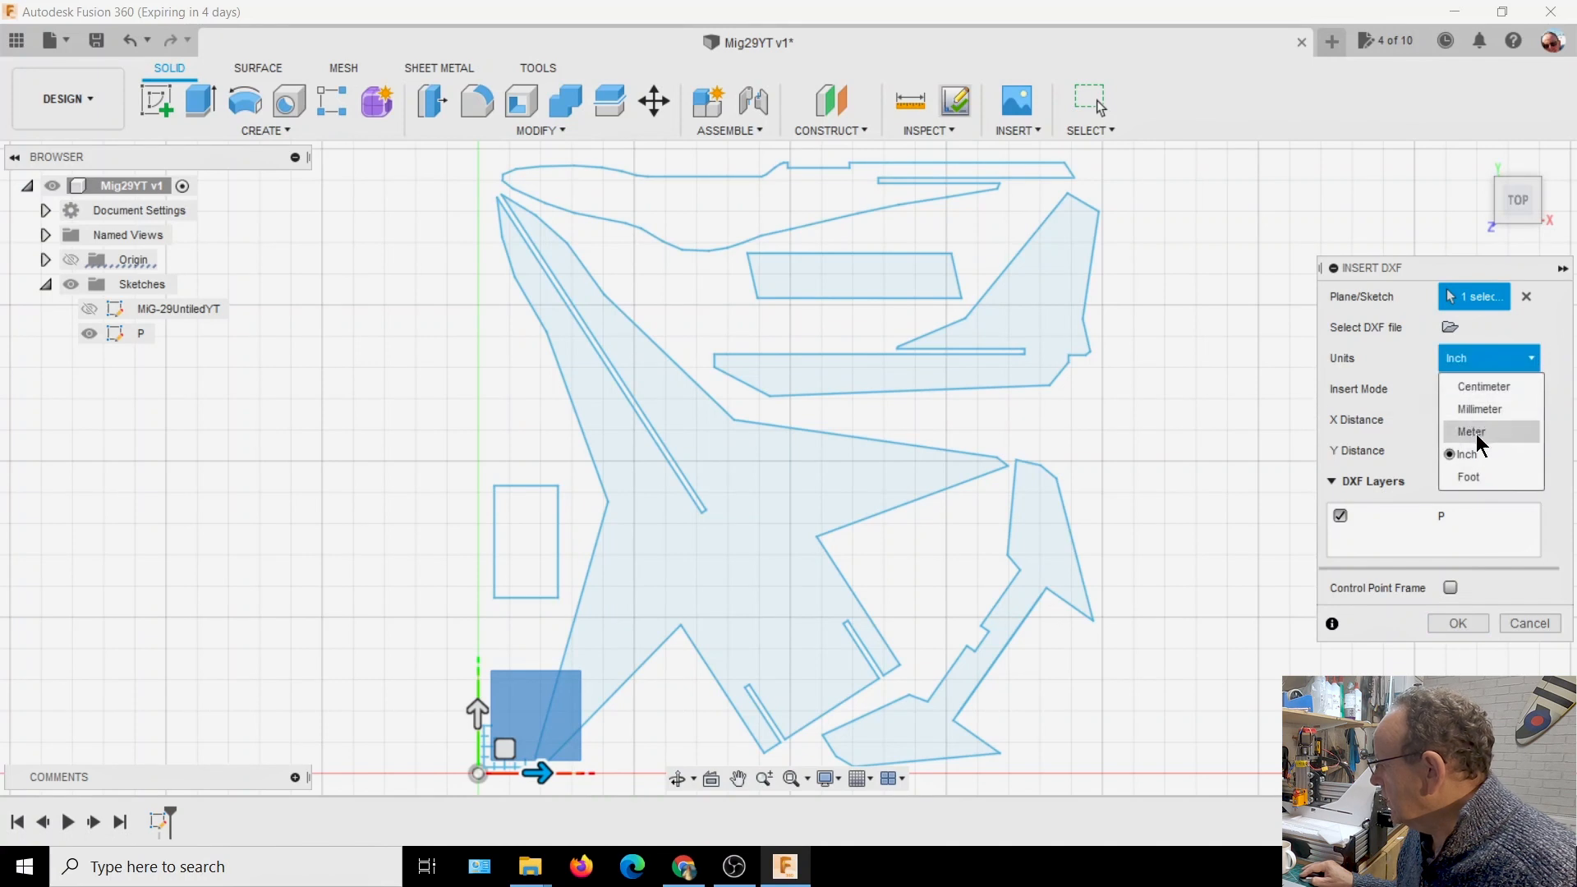
click(1481, 411)
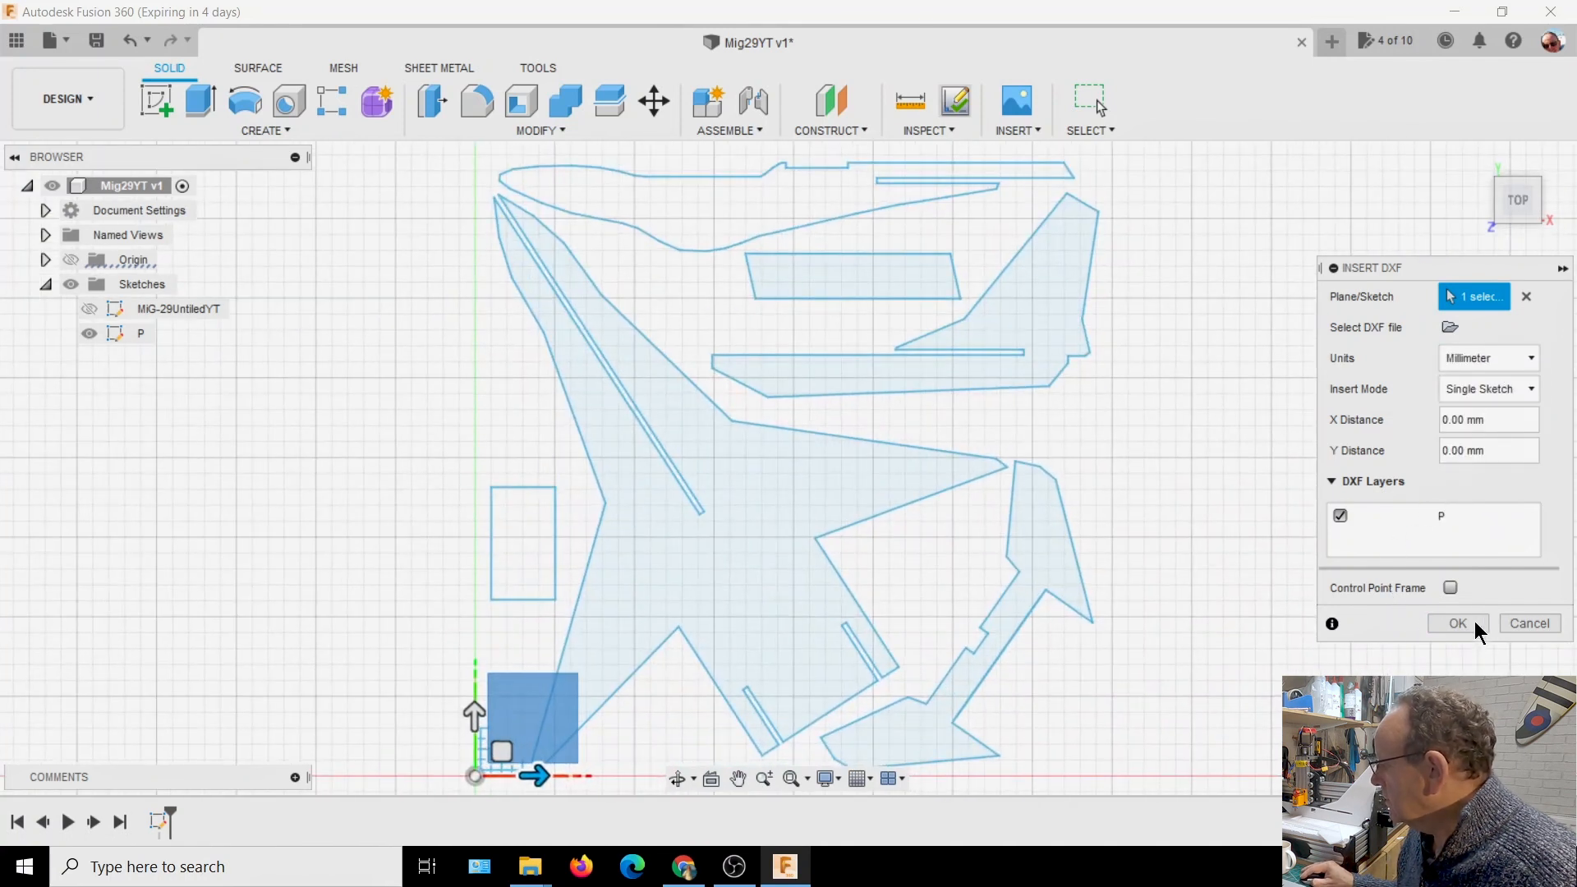
click(1463, 621)
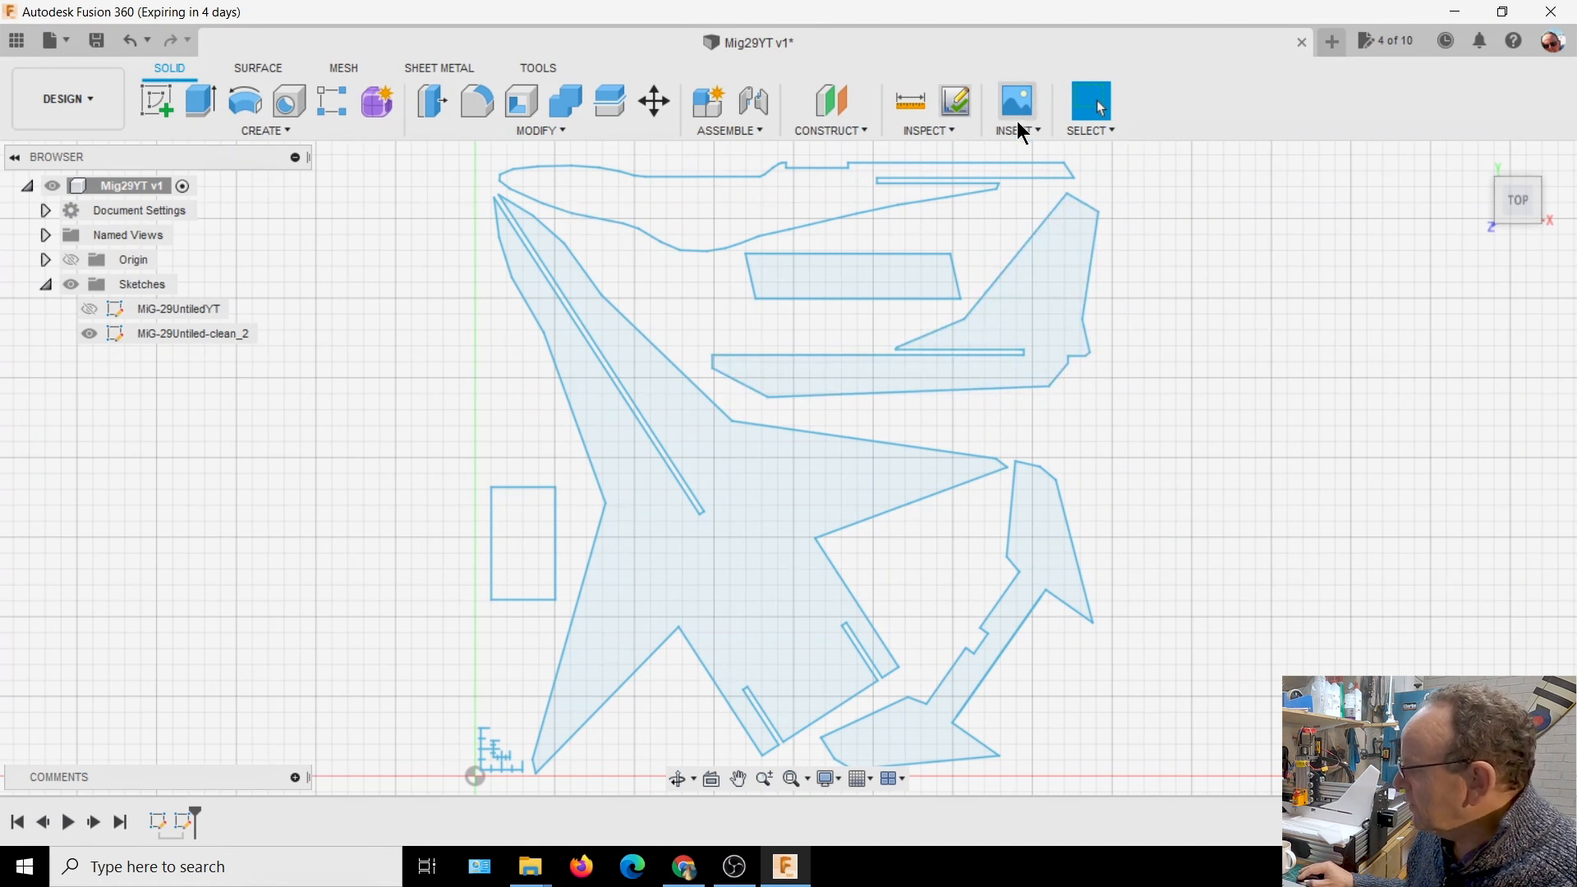
Open the MiG-29Untiled-clean_2 sketch for editing and run Check Sketch to mark its open ends
click(956, 102)
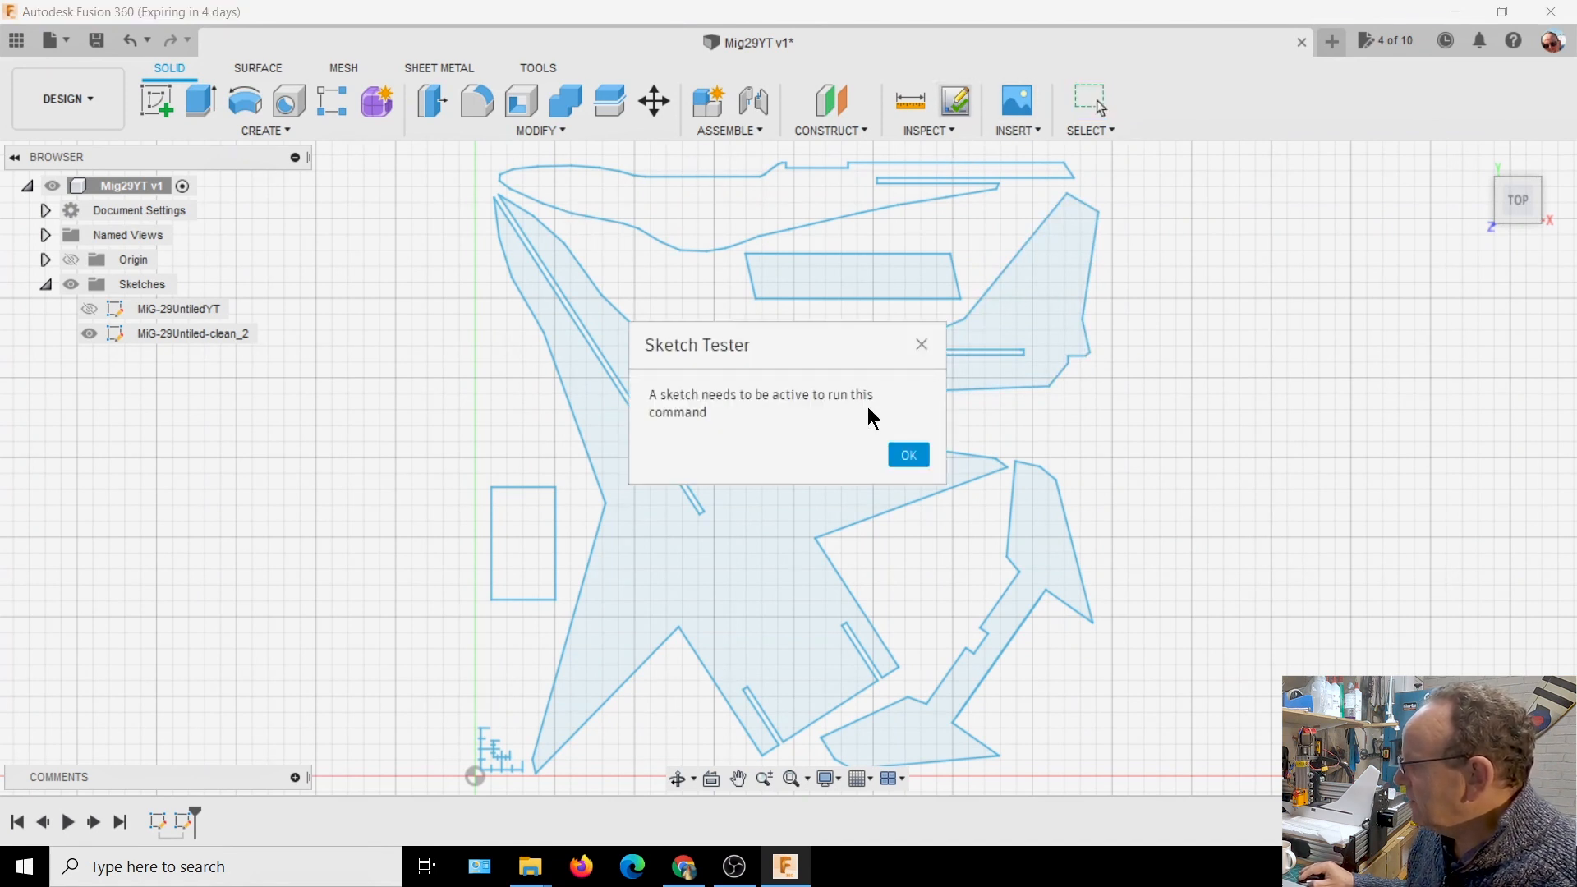
click(920, 456)
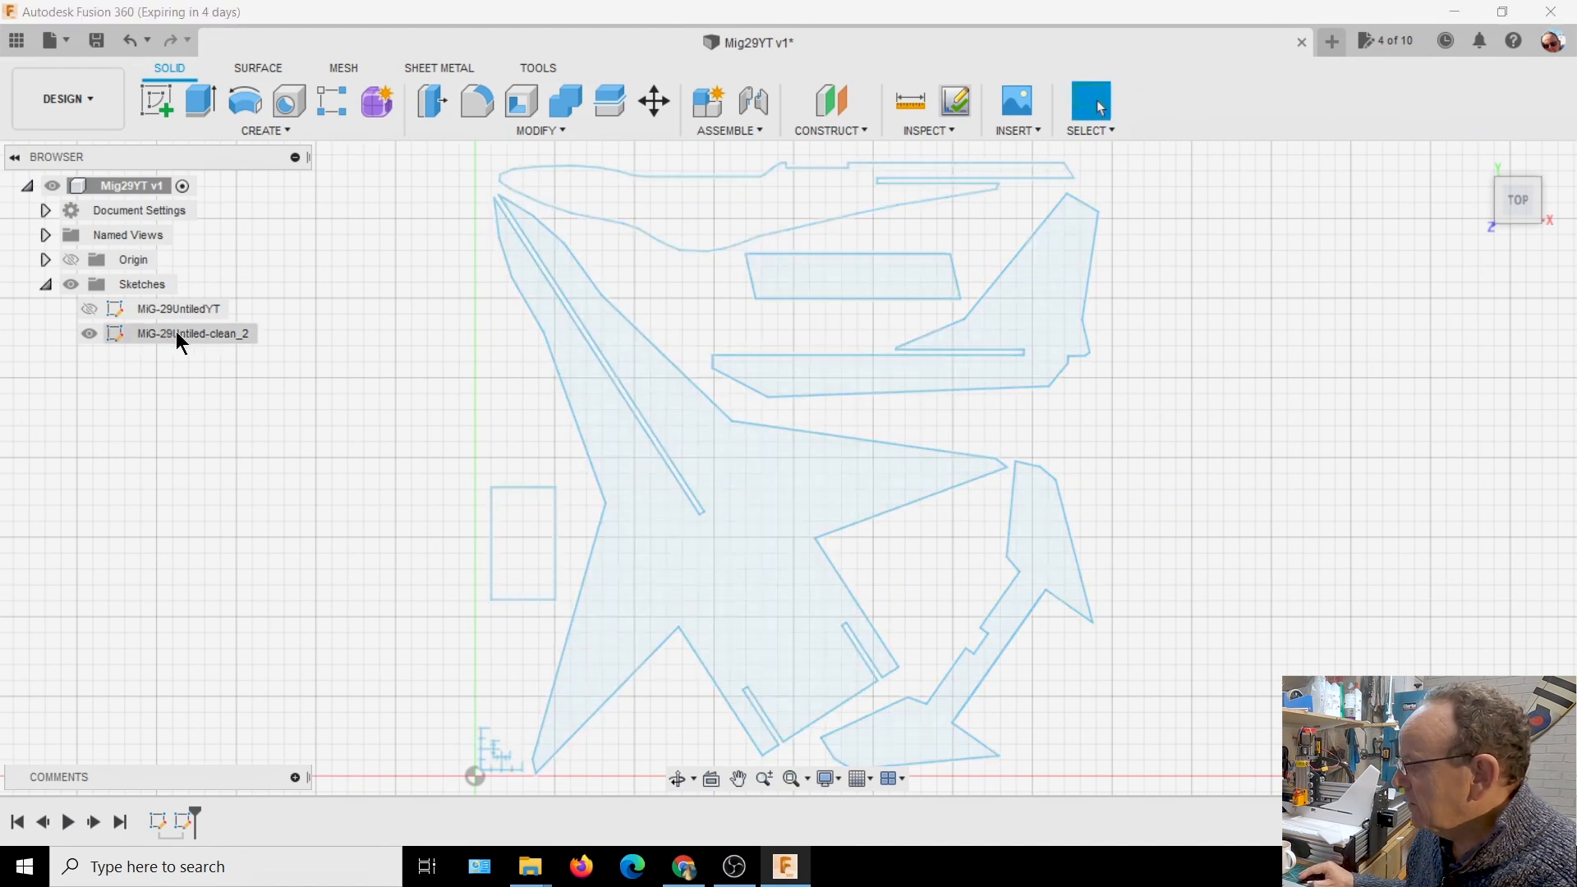
right_click(176, 333)
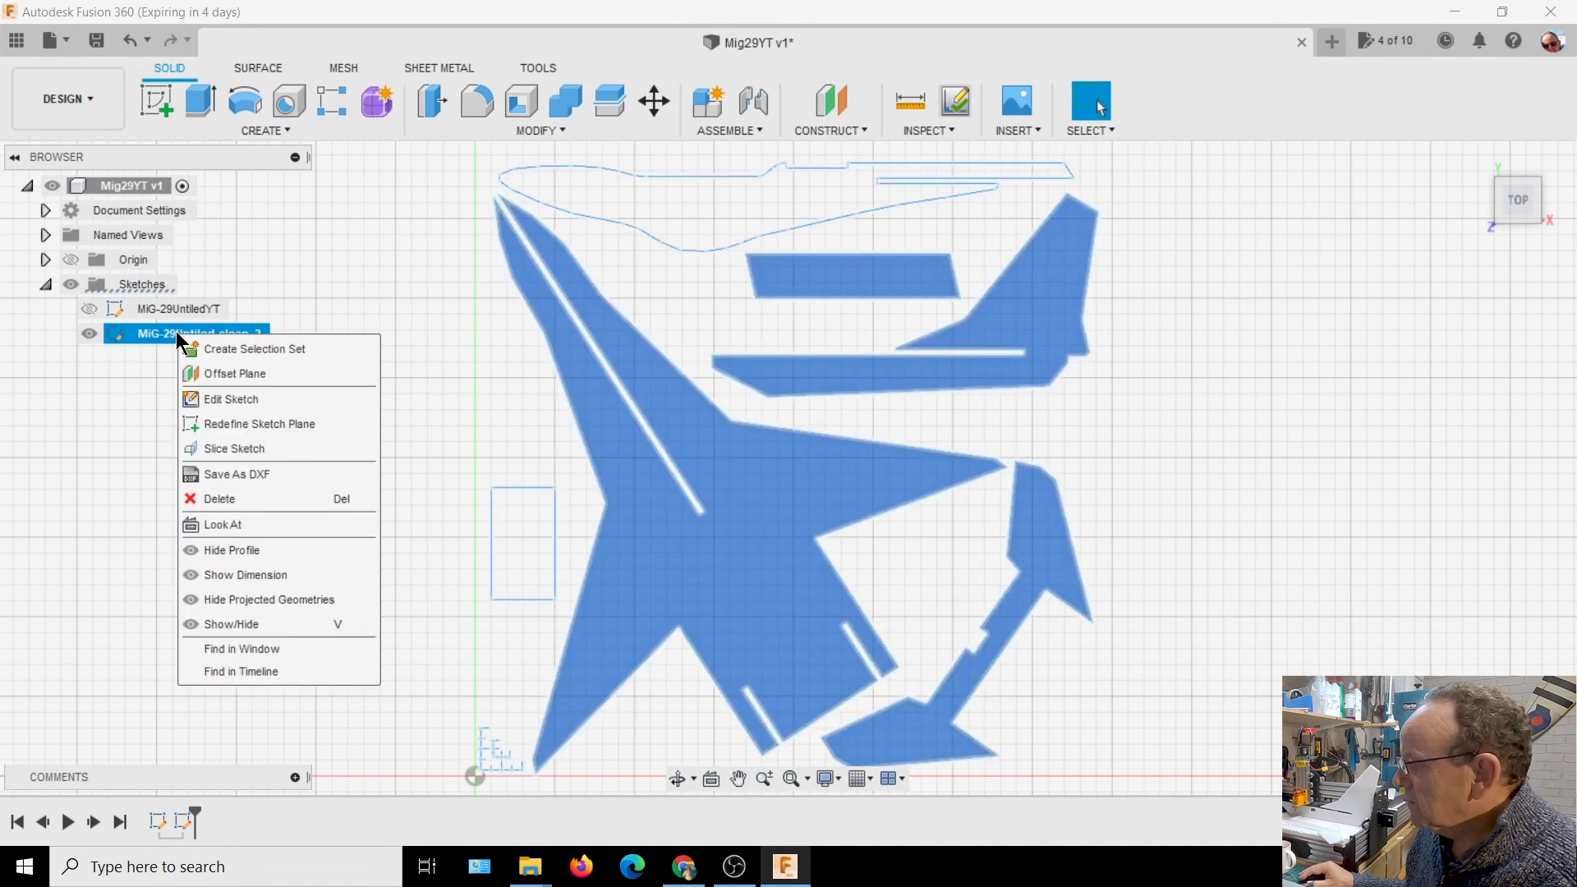
click(221, 402)
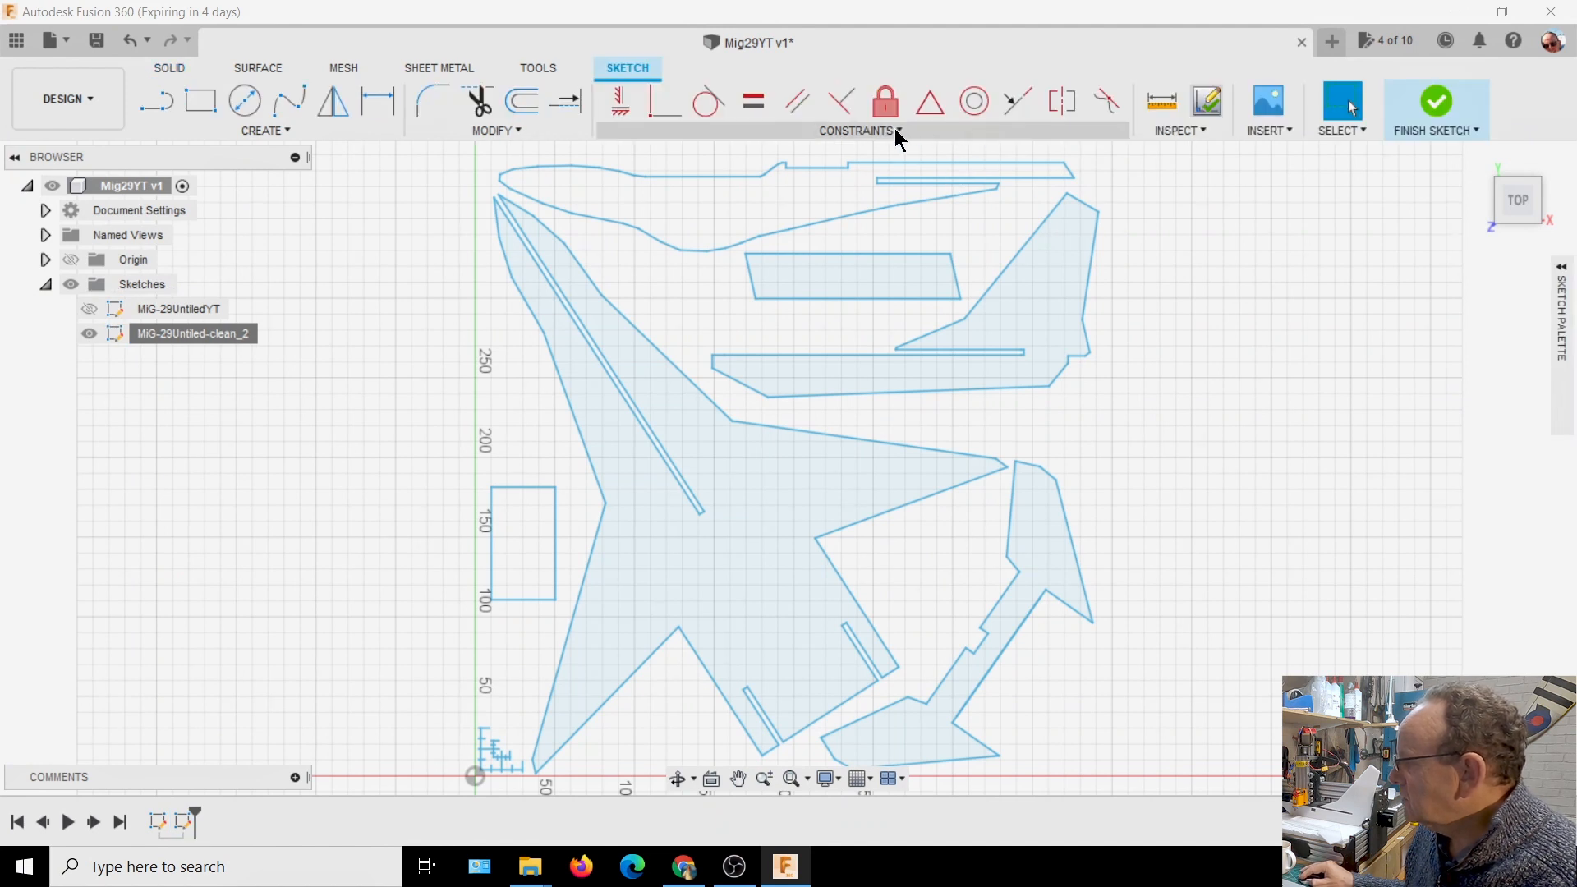
click(1203, 108)
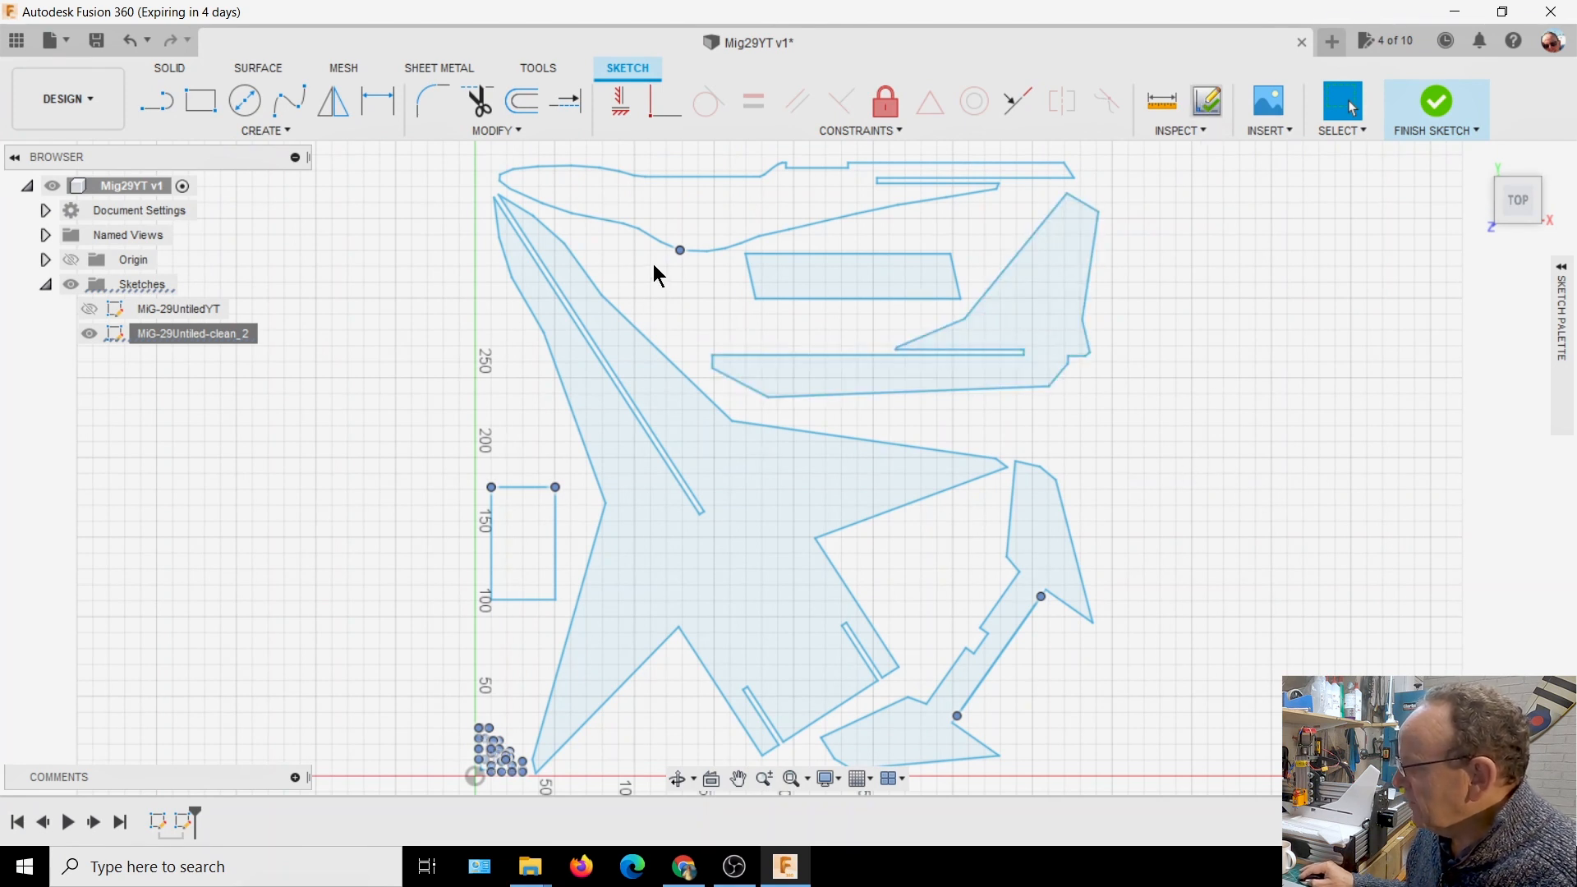
Extend the slanted line at the marked gap on the fuselage profile's lower contour to meet the nearly horizontal line
scroll(665, 277, up, 2)
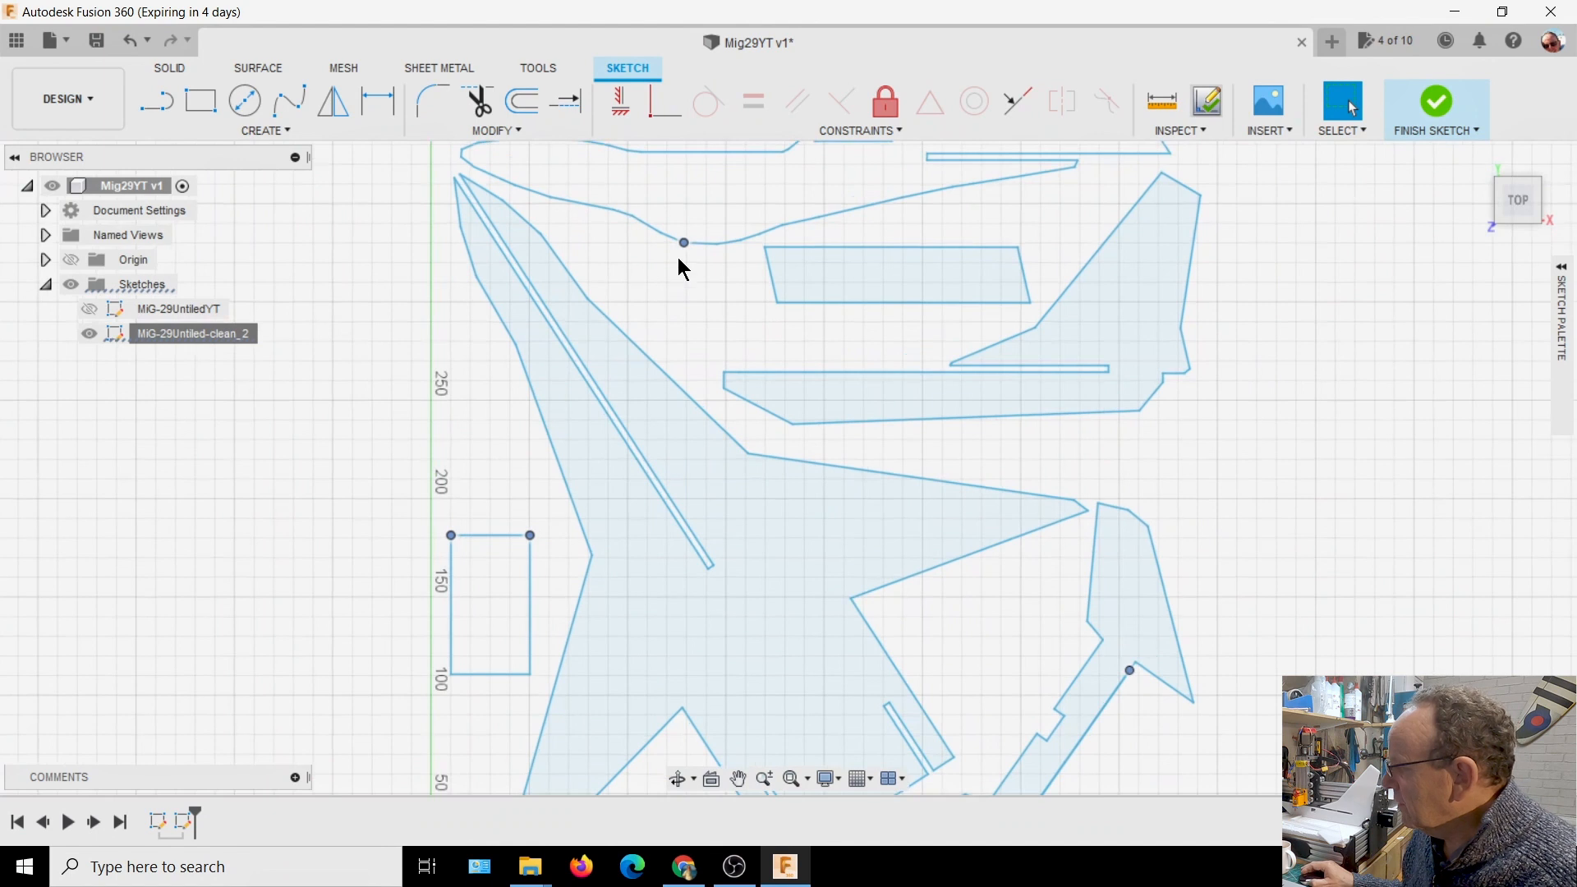
scroll(646, 244, up, 10)
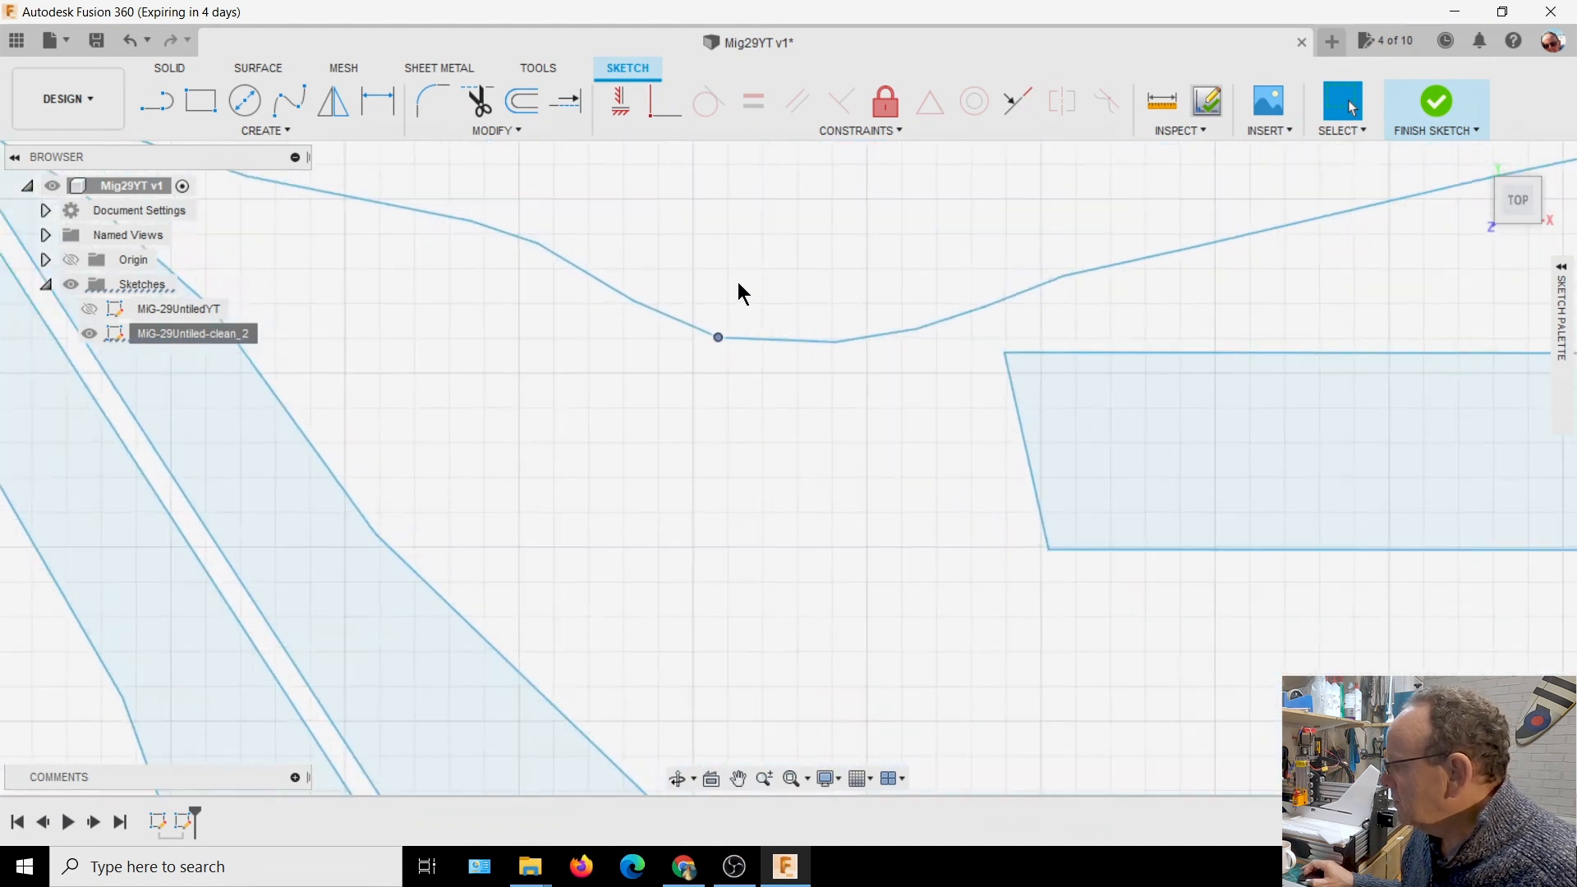
scroll(740, 328, up, 6)
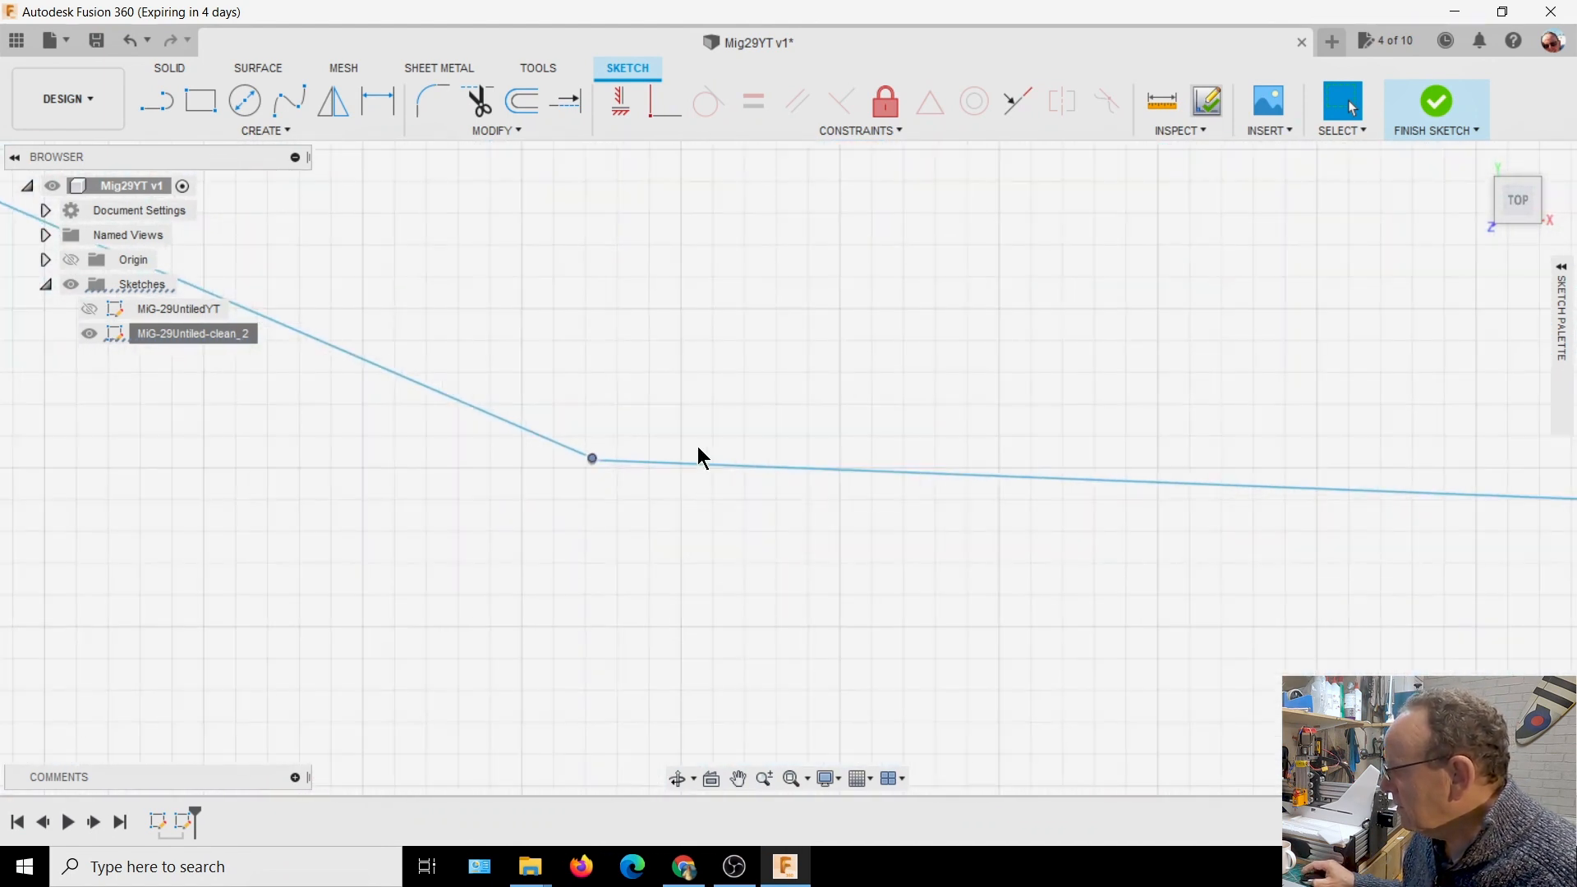
scroll(607, 472, up, 4)
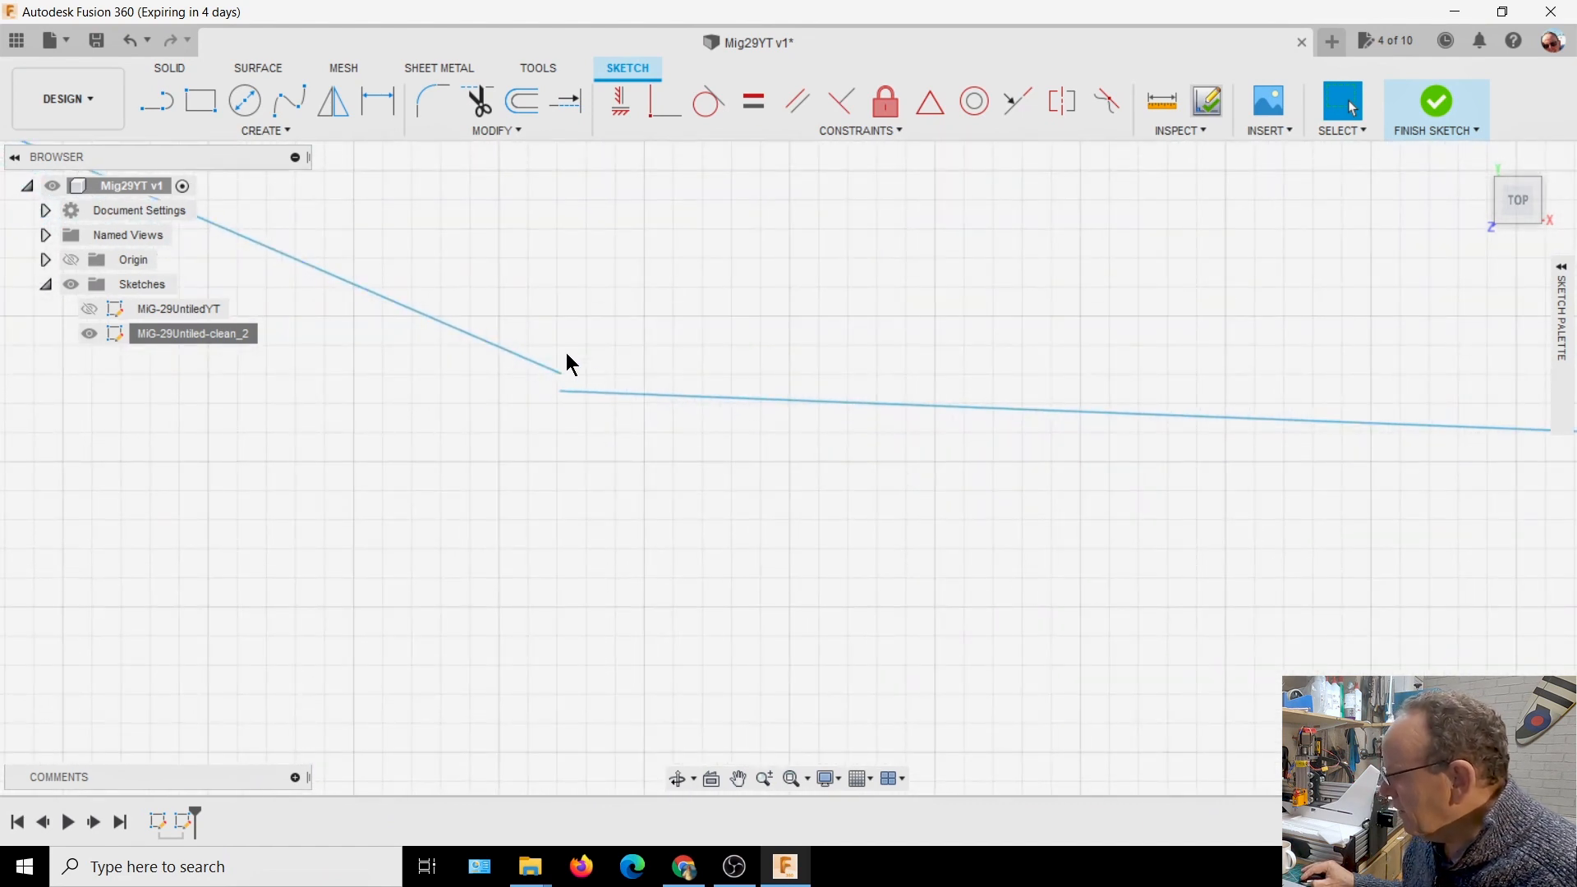
click(565, 100)
click(503, 378)
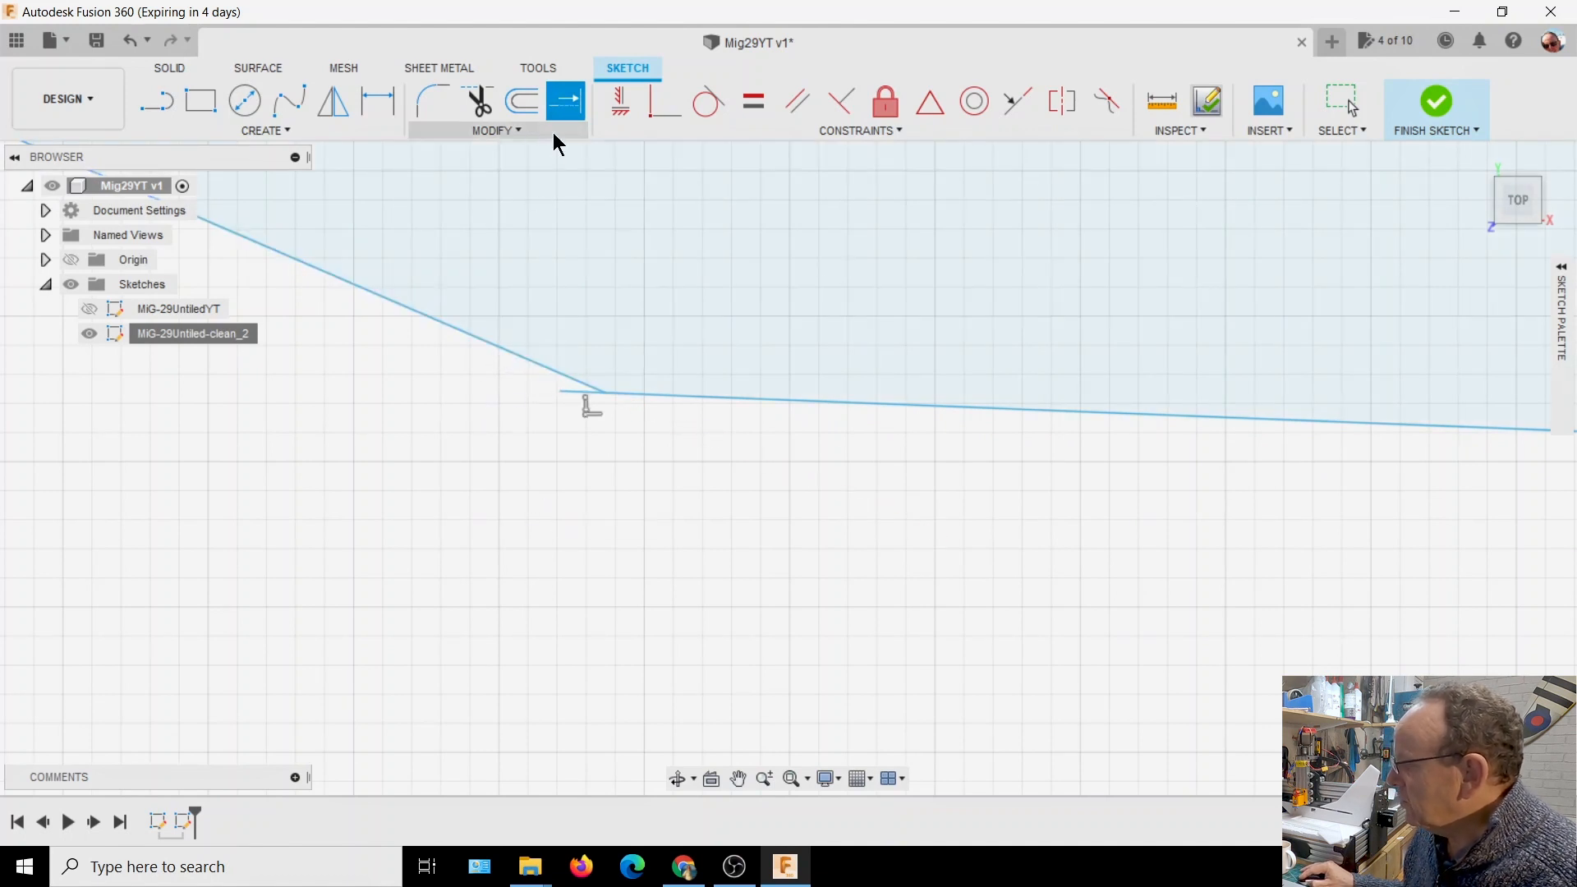
Trim the stub of the nearly horizontal line that sticks out past the fuselage's repaired corner
click(475, 100)
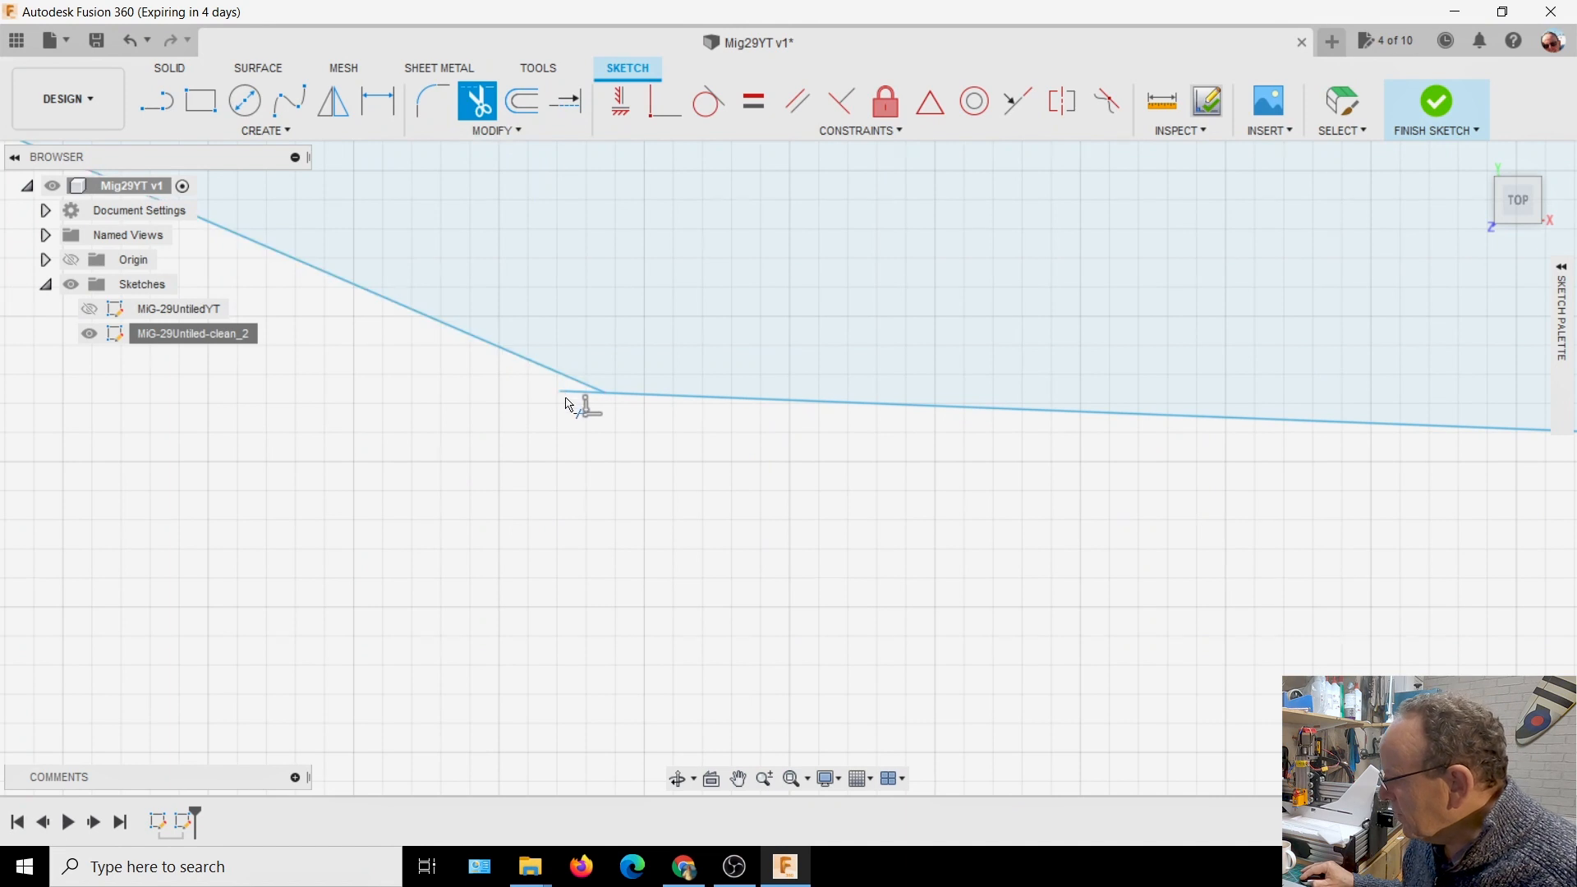
scroll(614, 417, down, 3)
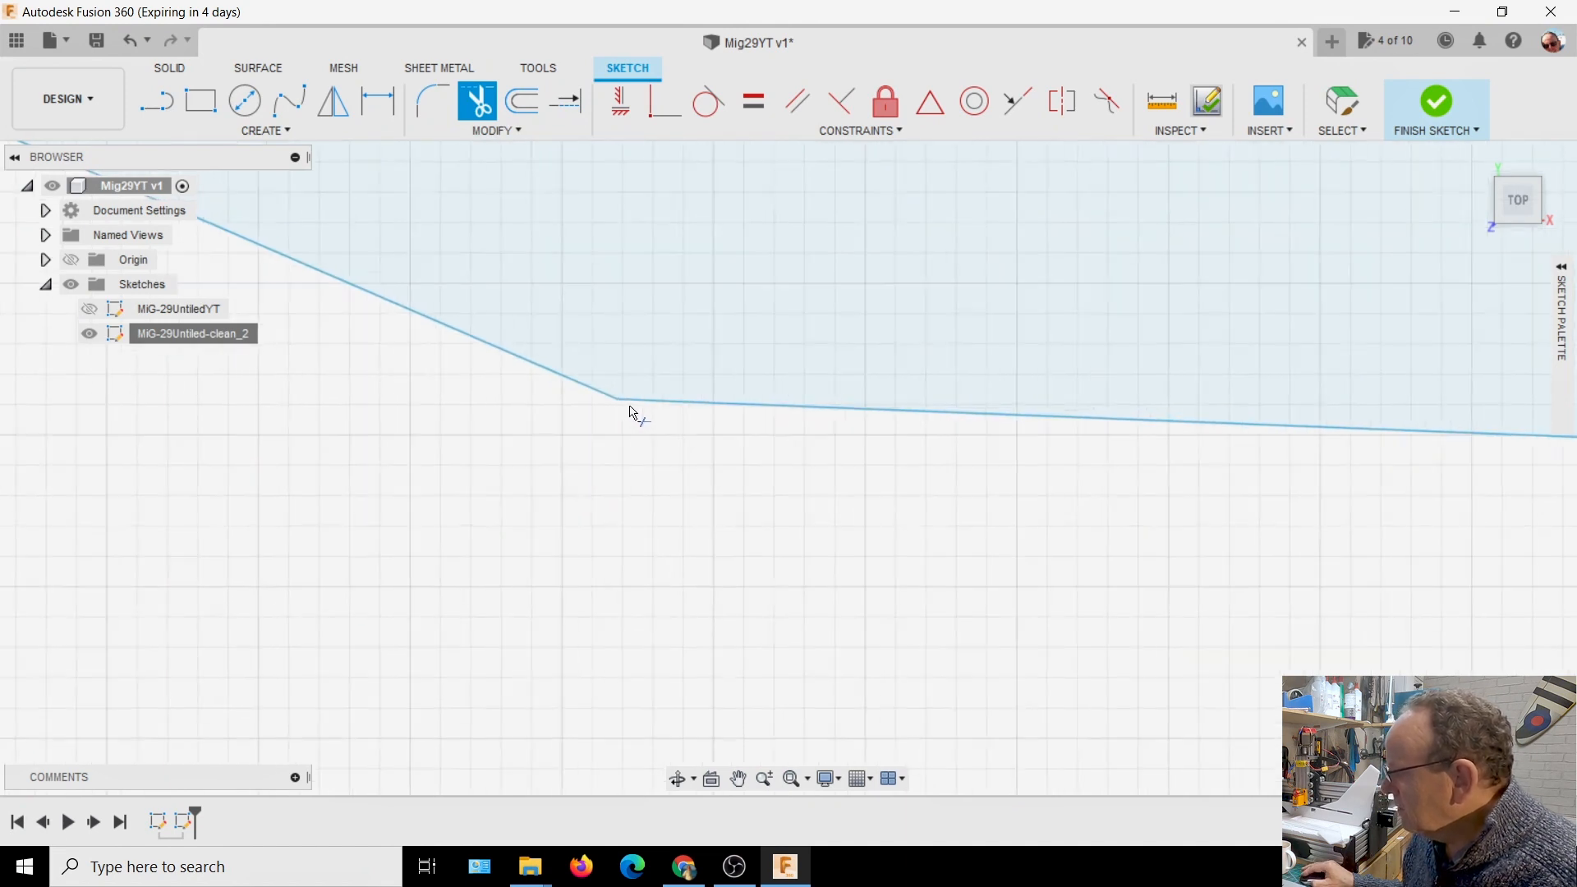
scroll(614, 394, down, 8)
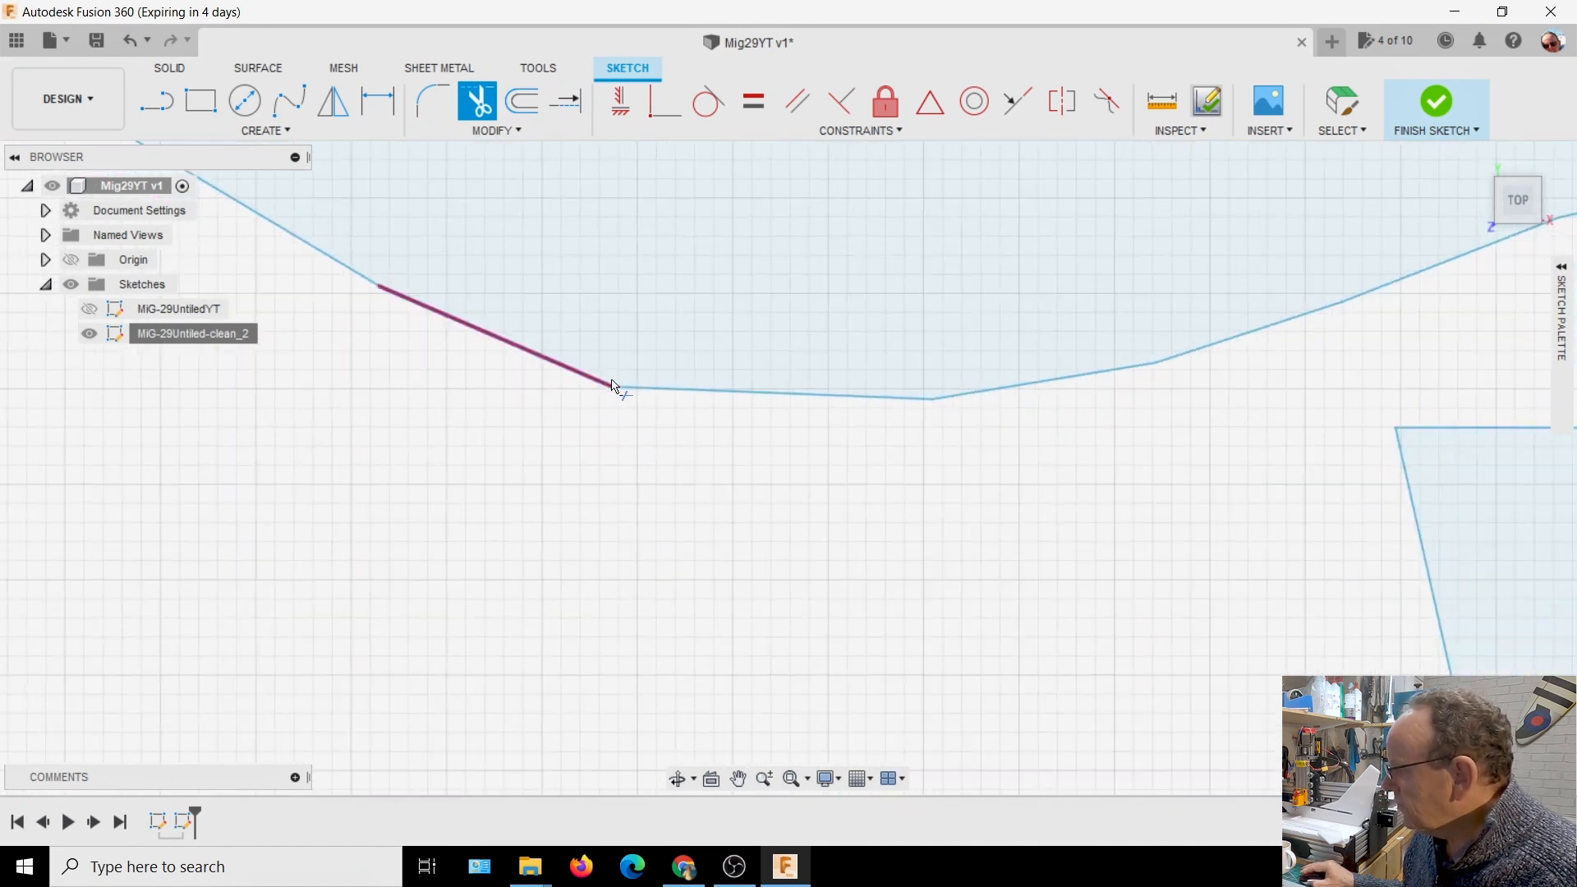
Extend the upper edge and both vertical edges of the rectangle beside the Y axis to close its open corners
mouse_move(641, 452)
middle_down()
mouse_move(659, 341)
mouse_move(643, 339)
middle_up()
mouse_move(512, 522)
middle_down()
mouse_move(503, 510)
mouse_move(580, 411)
middle_up()
scroll(546, 503, up, 5)
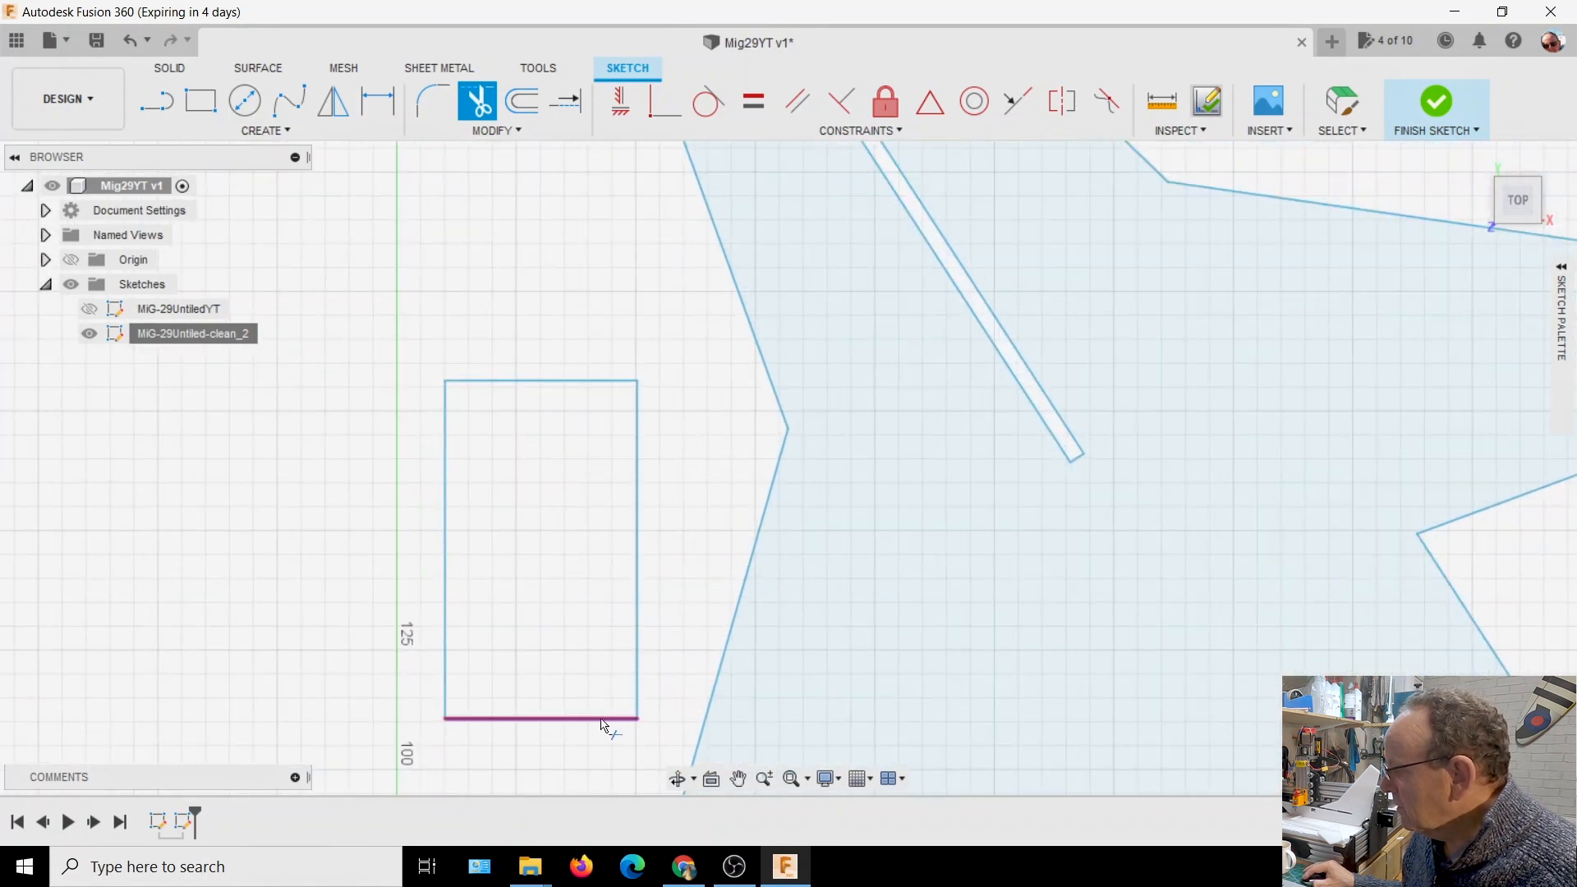
click(566, 104)
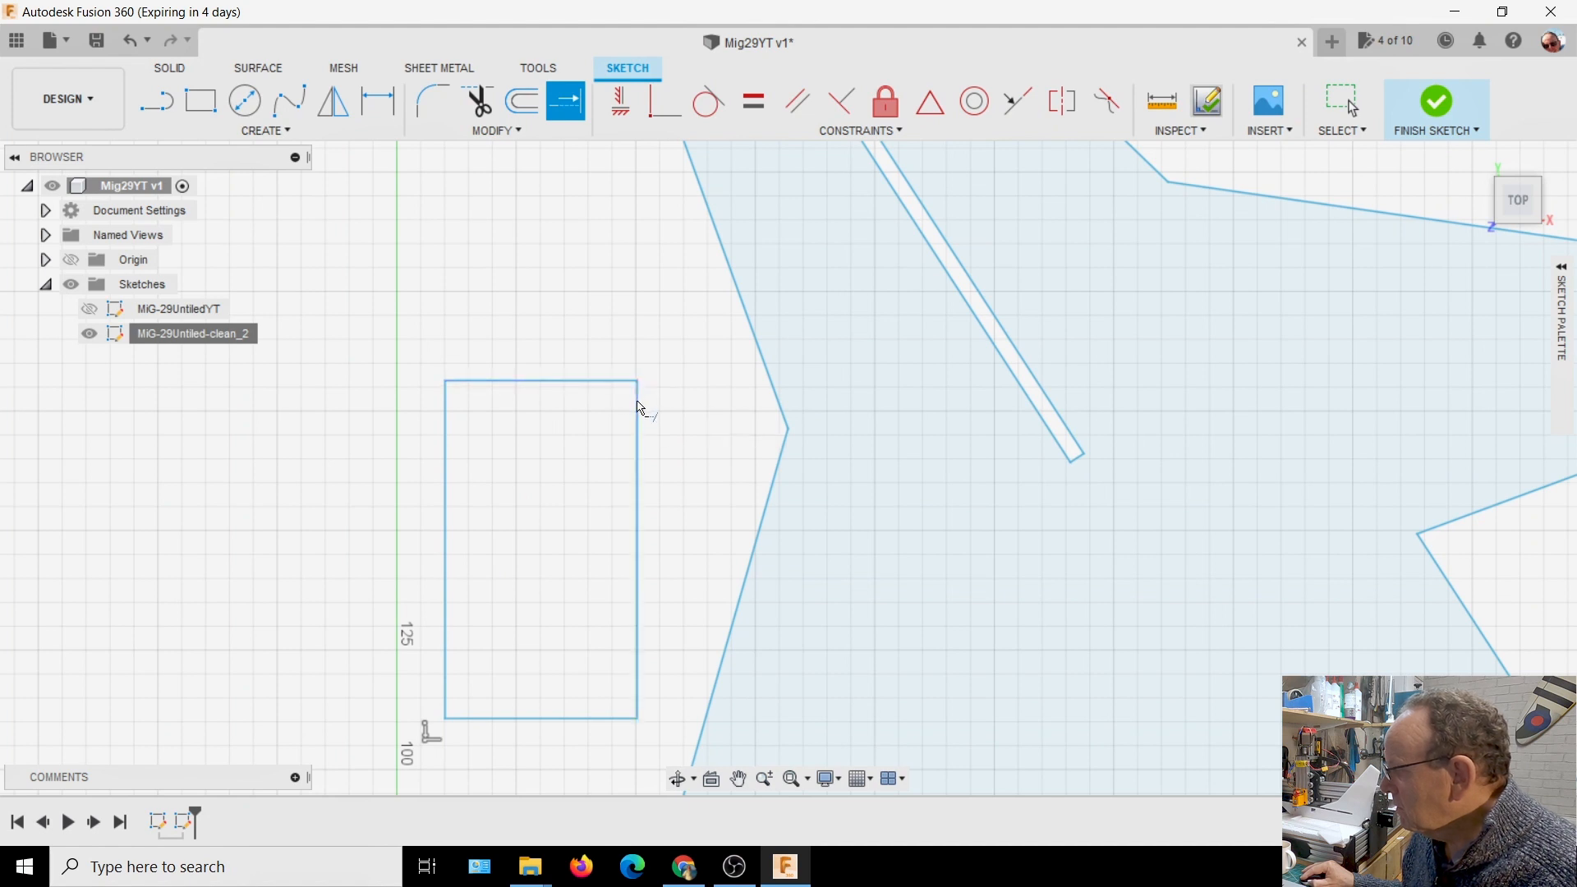
click(614, 382)
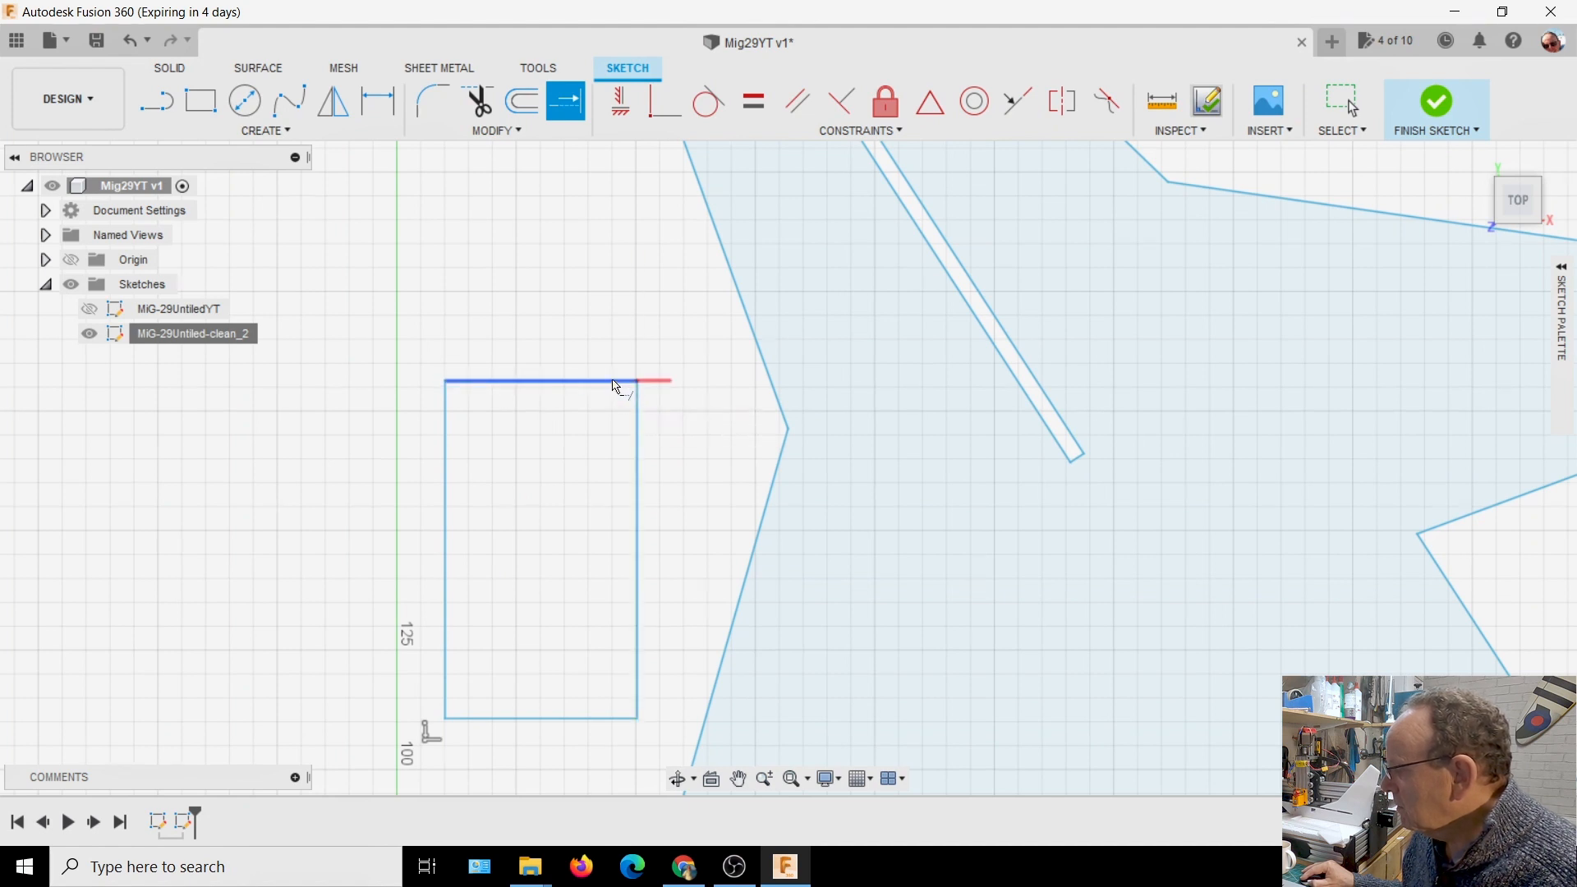
click(639, 644)
click(452, 411)
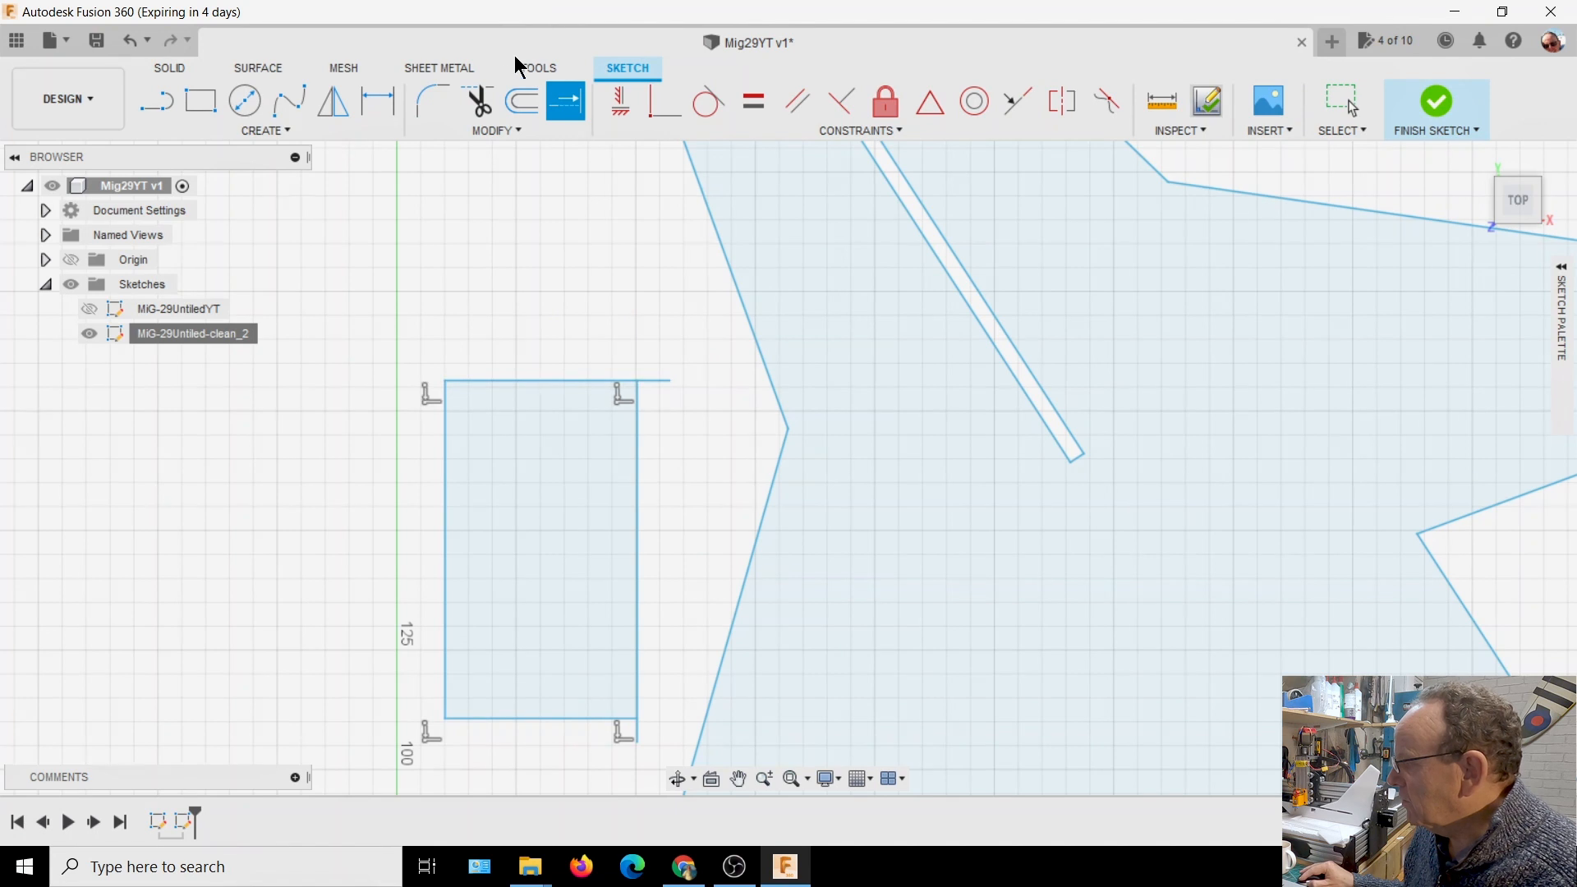
Trim the overhanging line ends at the rectangle's two corners farthest from the Y axis
click(477, 101)
click(657, 383)
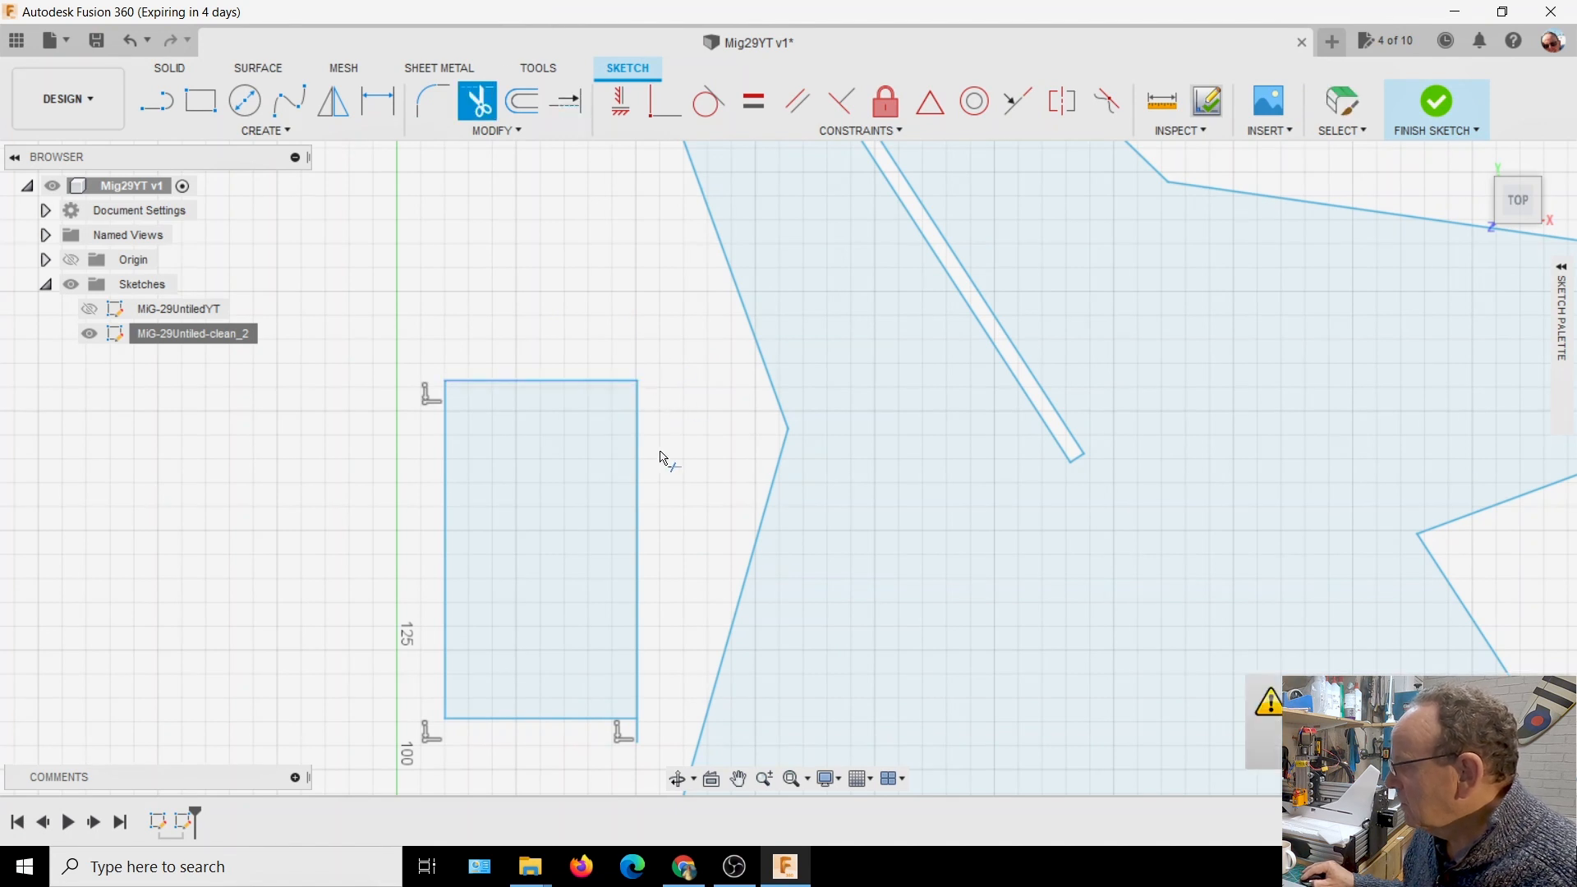
click(643, 731)
scroll(708, 451, down, 6)
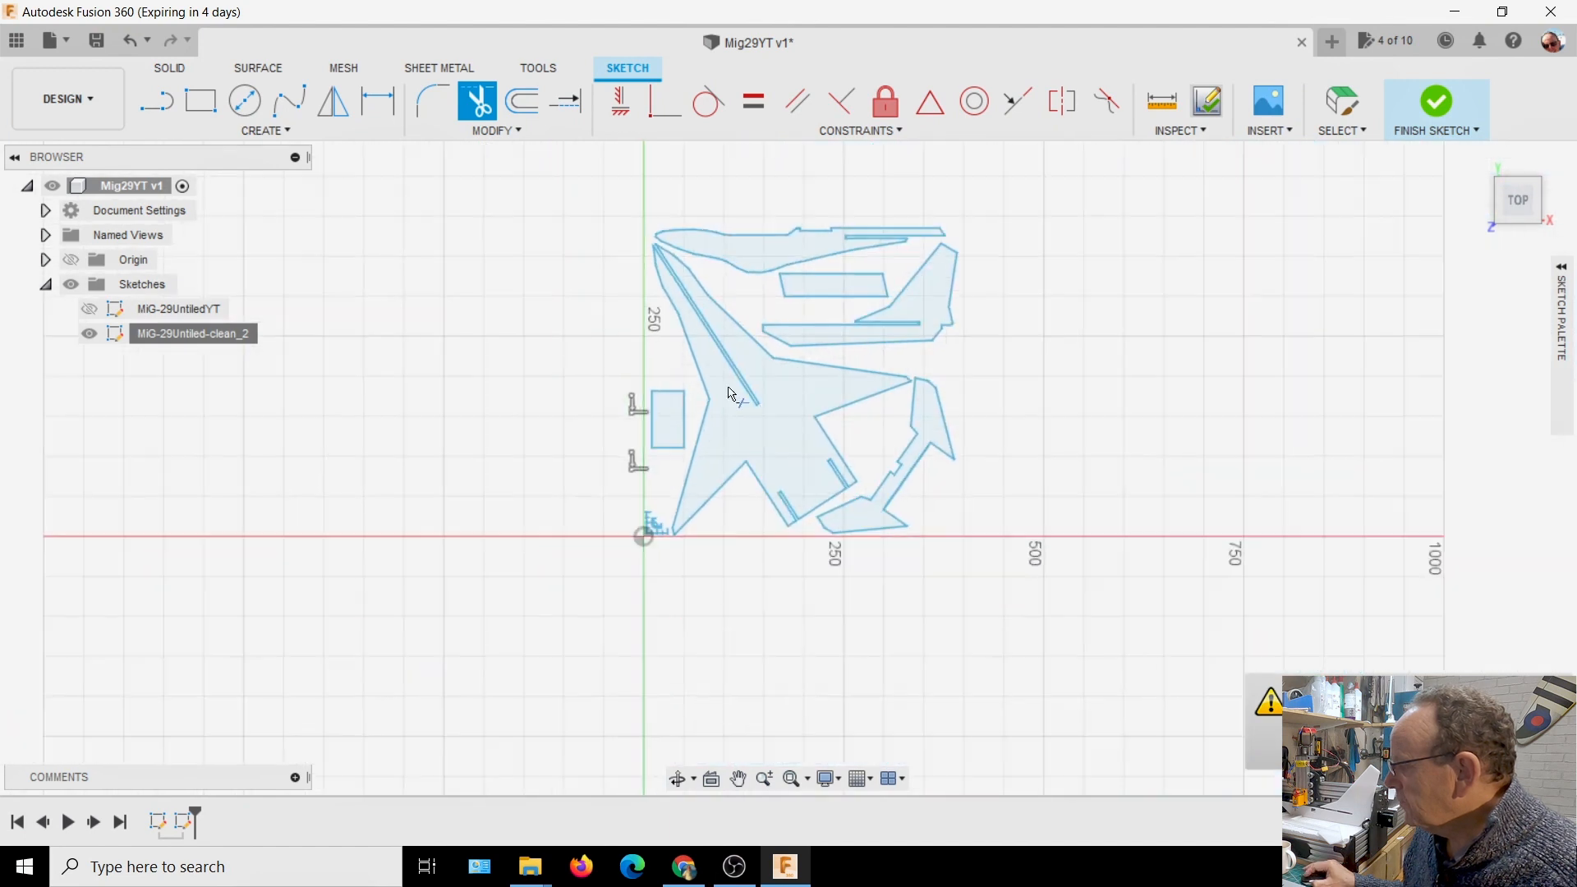
Delete the three short lines forming the rectangular notch in the middle of the tailplane part's inner edge
scroll(1139, 396, up, 2)
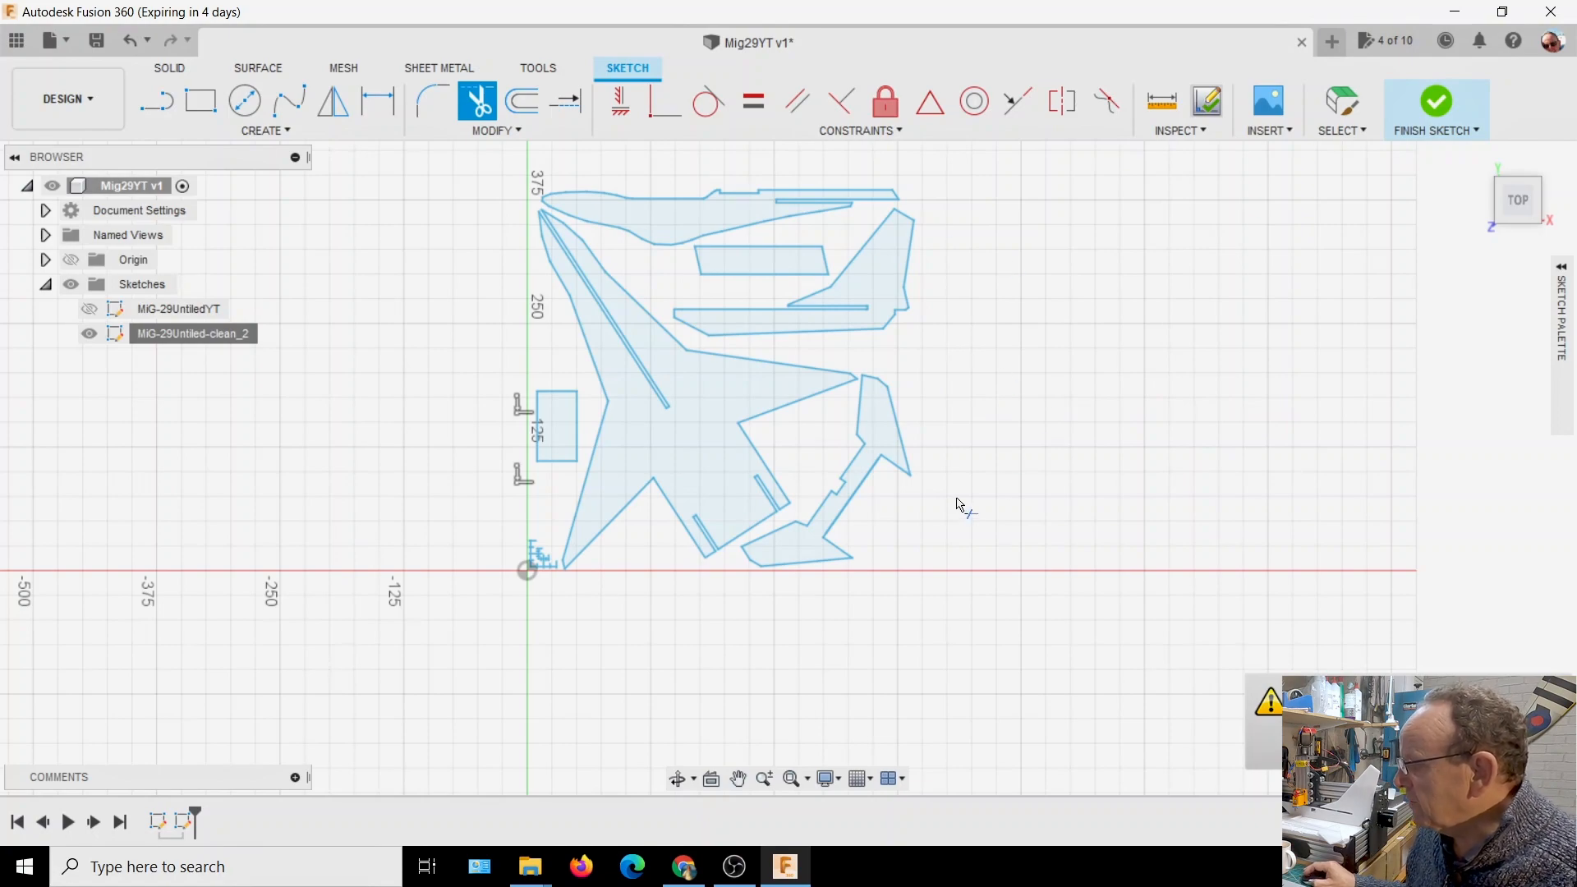
scroll(953, 505, up, 6)
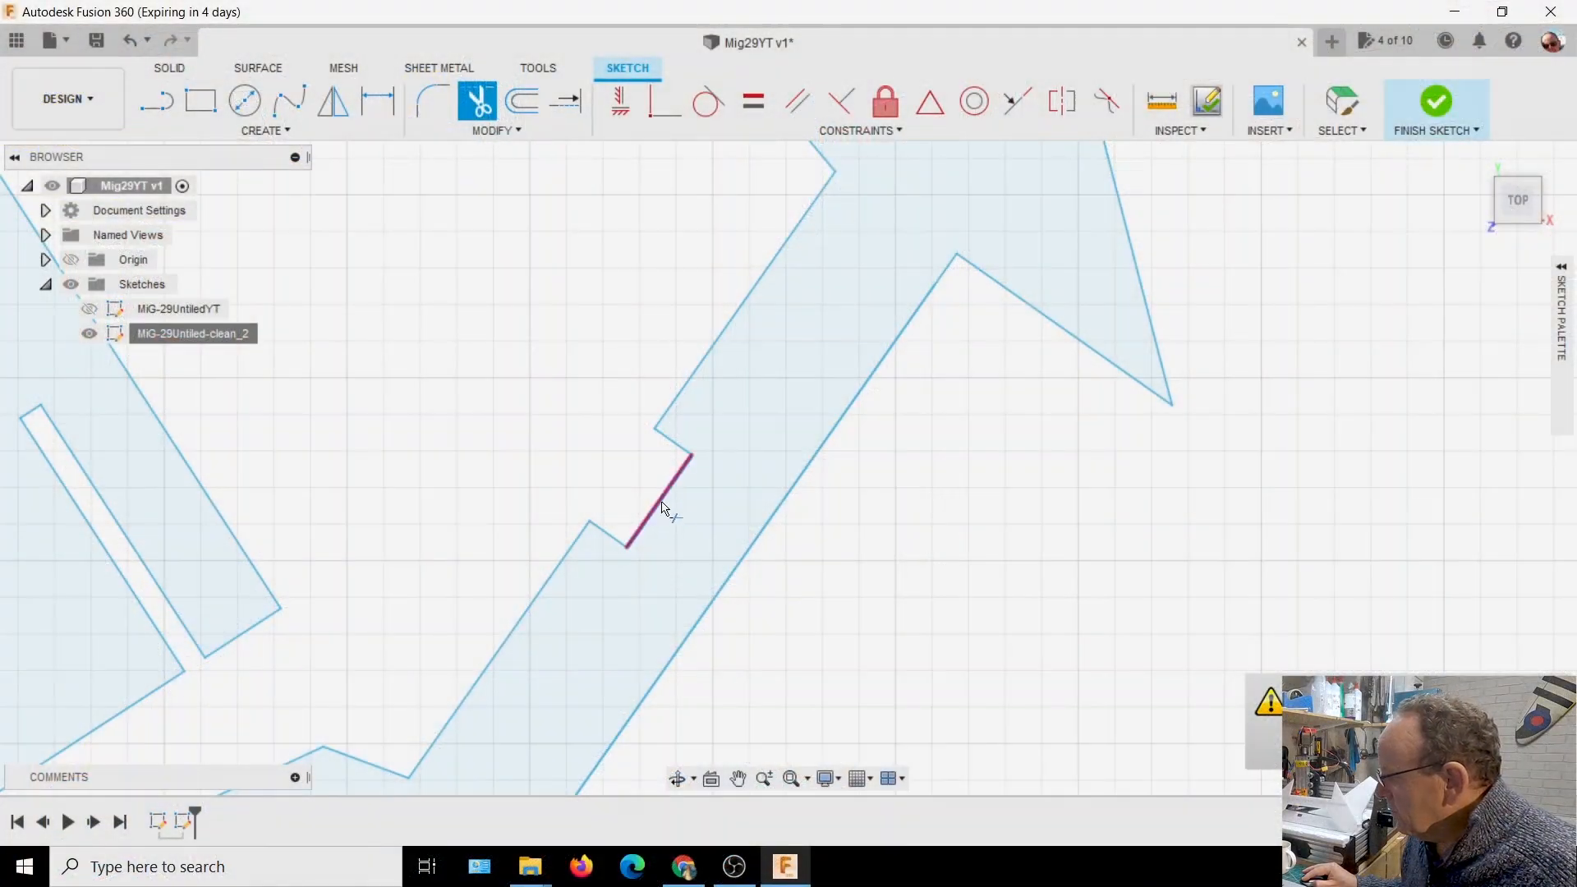
click(664, 507)
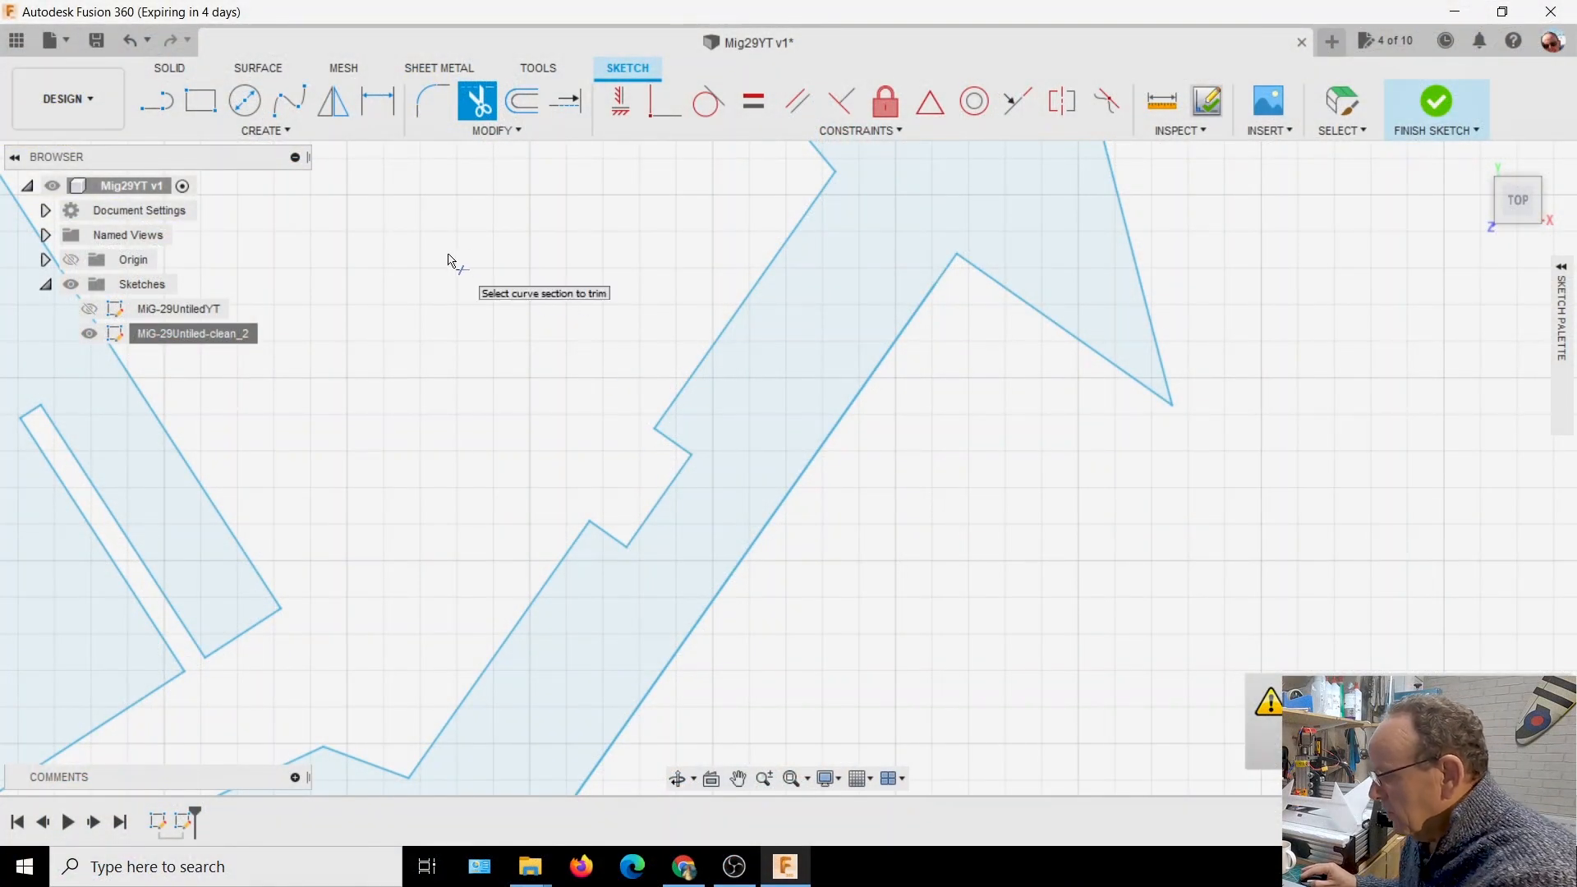
key(Escape)
click(658, 514)
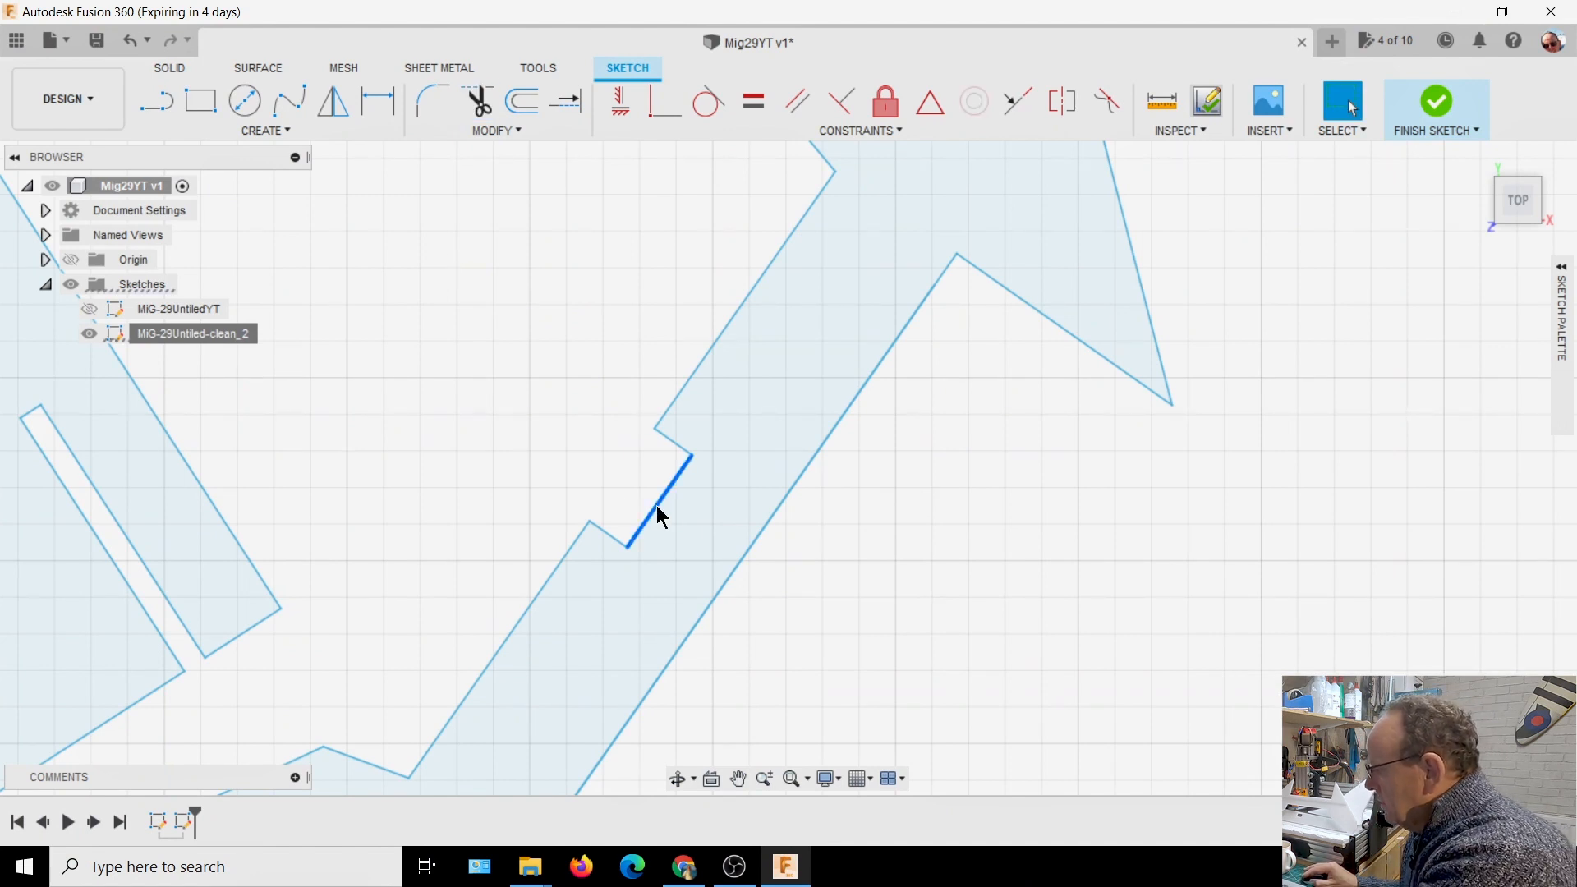
key(Delete)
click(678, 455)
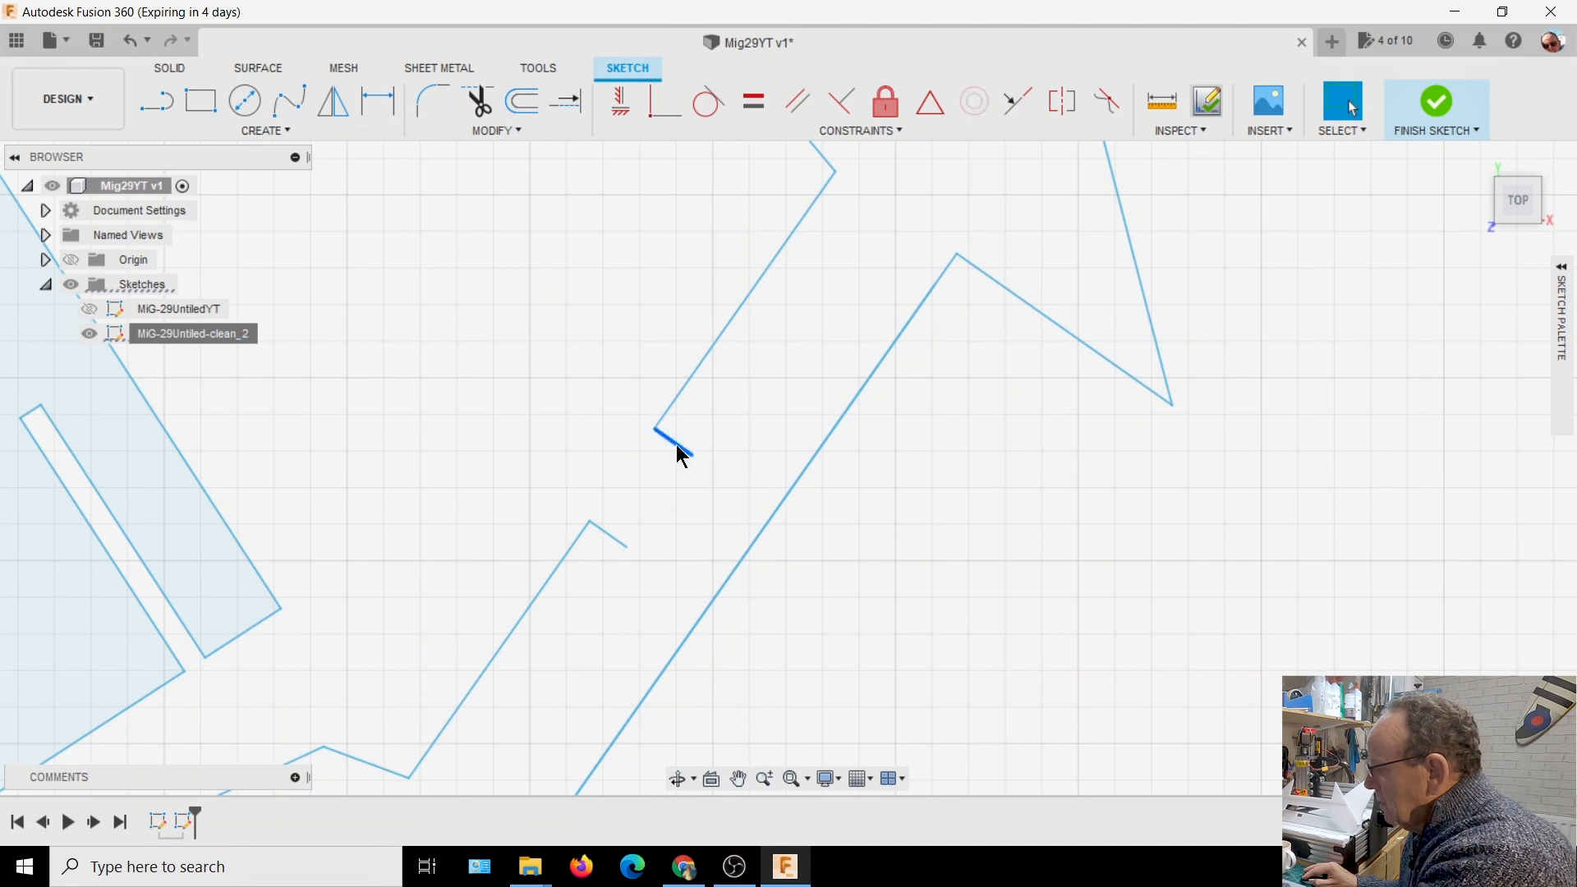
key(Delete)
click(613, 536)
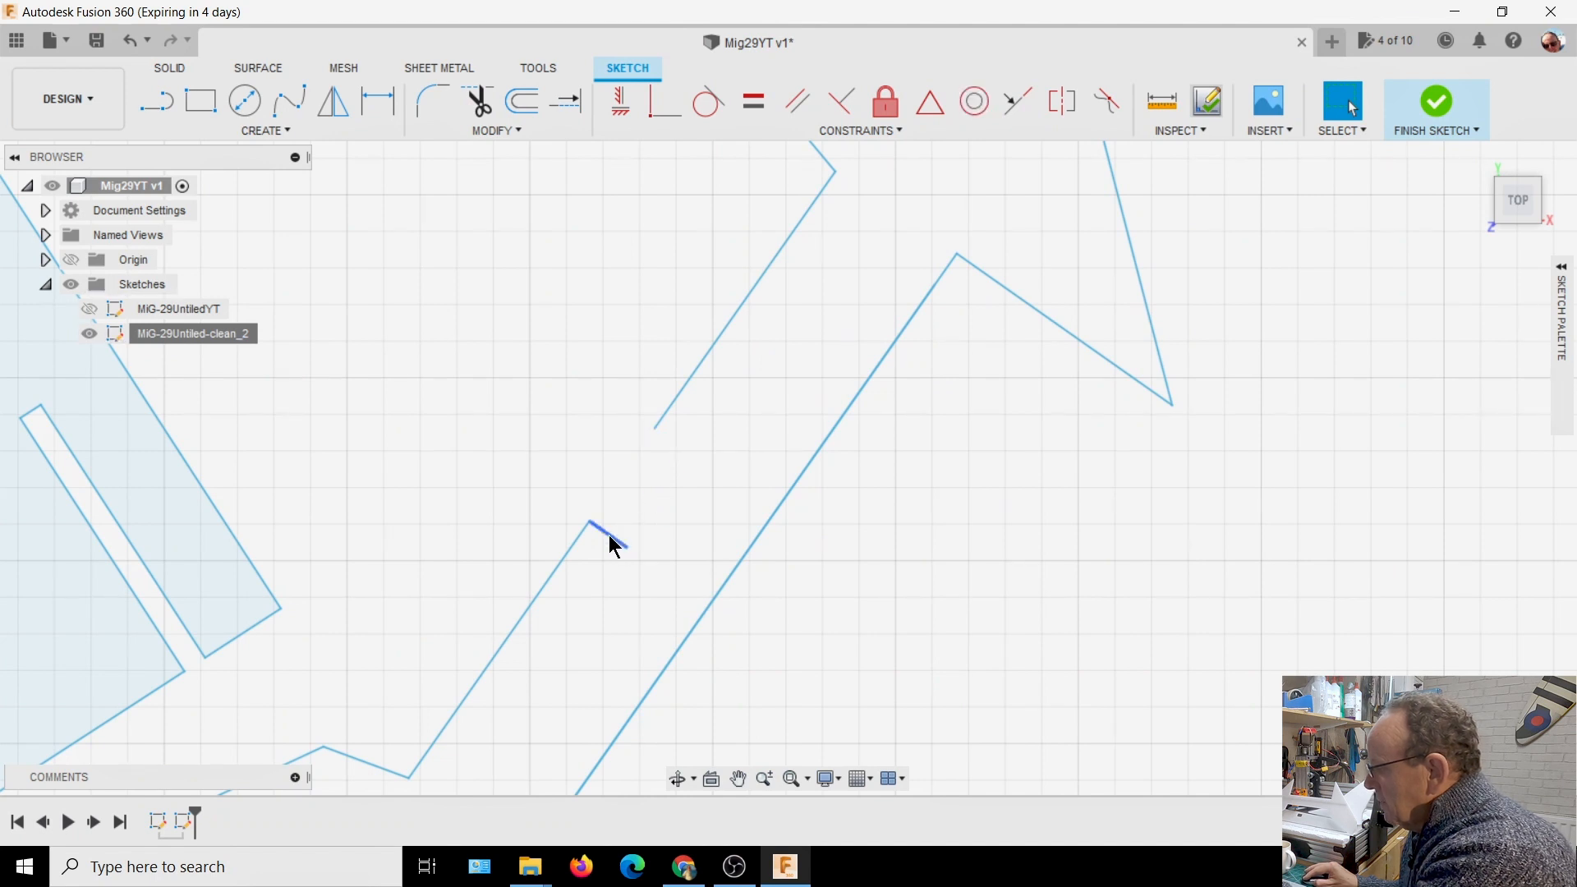
key(Delete)
Delete the two long slanted edge segments left on either side of the removed notch in the tailplane part
click(559, 553)
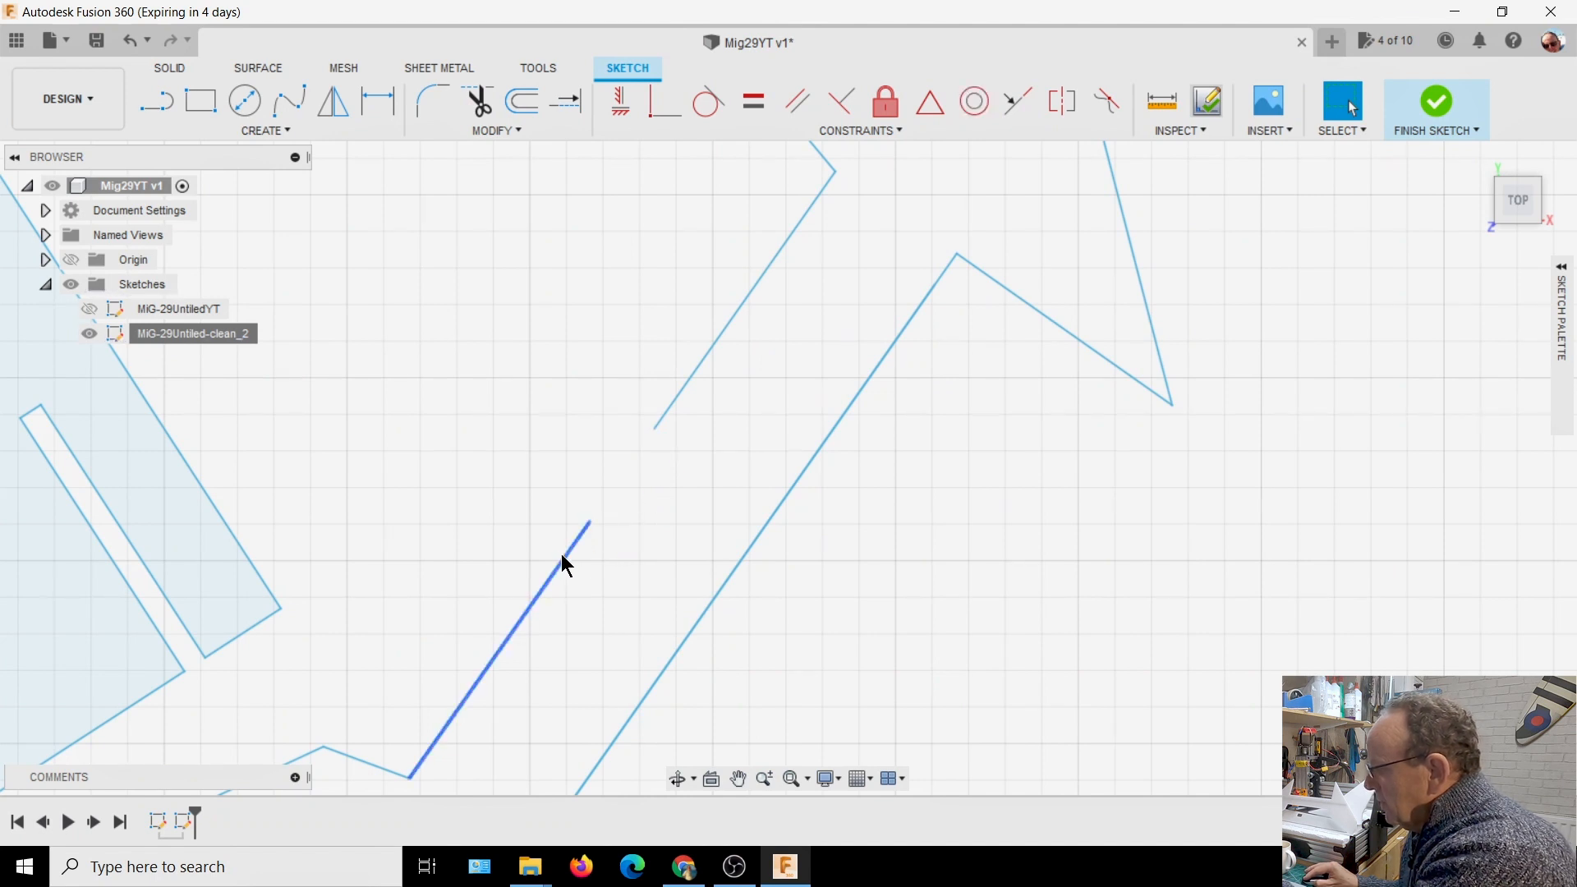
key(Delete)
click(678, 392)
key(Delete)
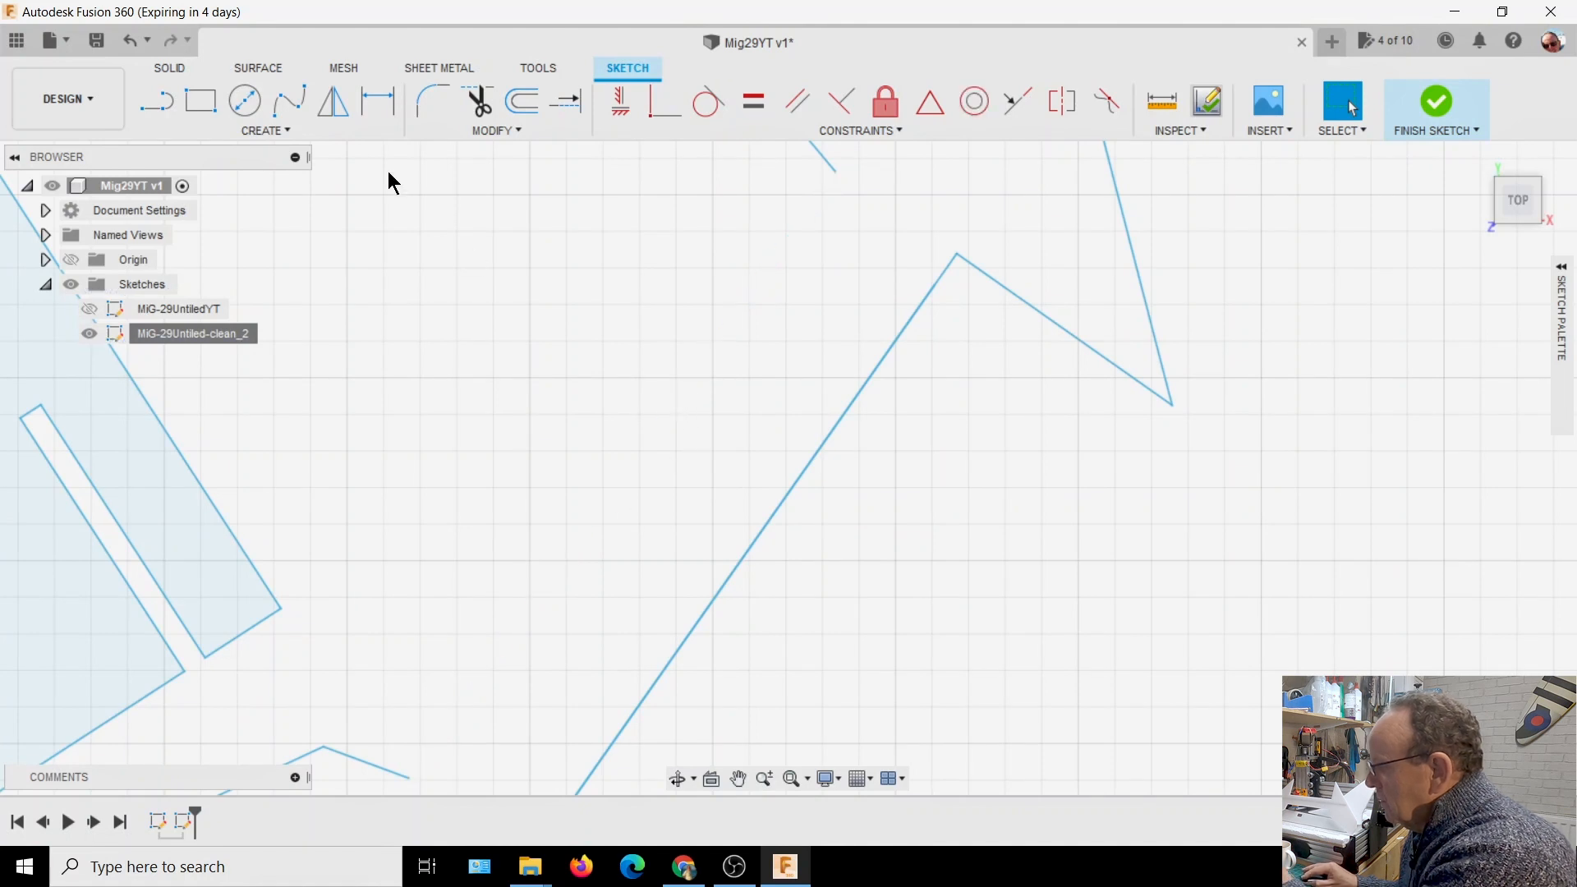
Draw one straight line between the tailplane part's two open corner endpoints to close its notched side
click(158, 102)
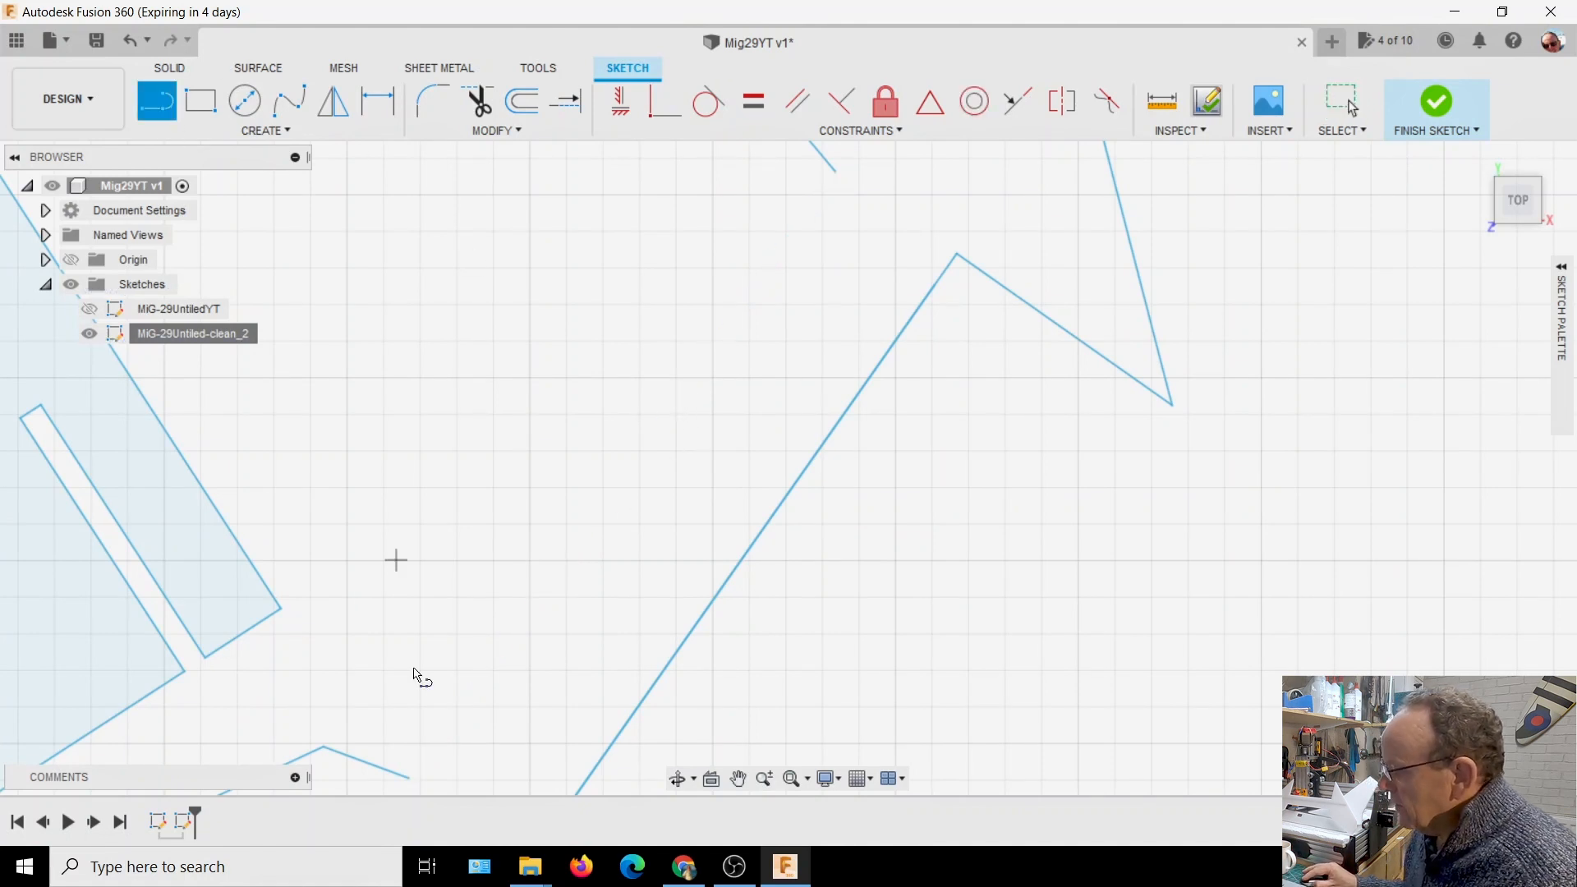
click(409, 777)
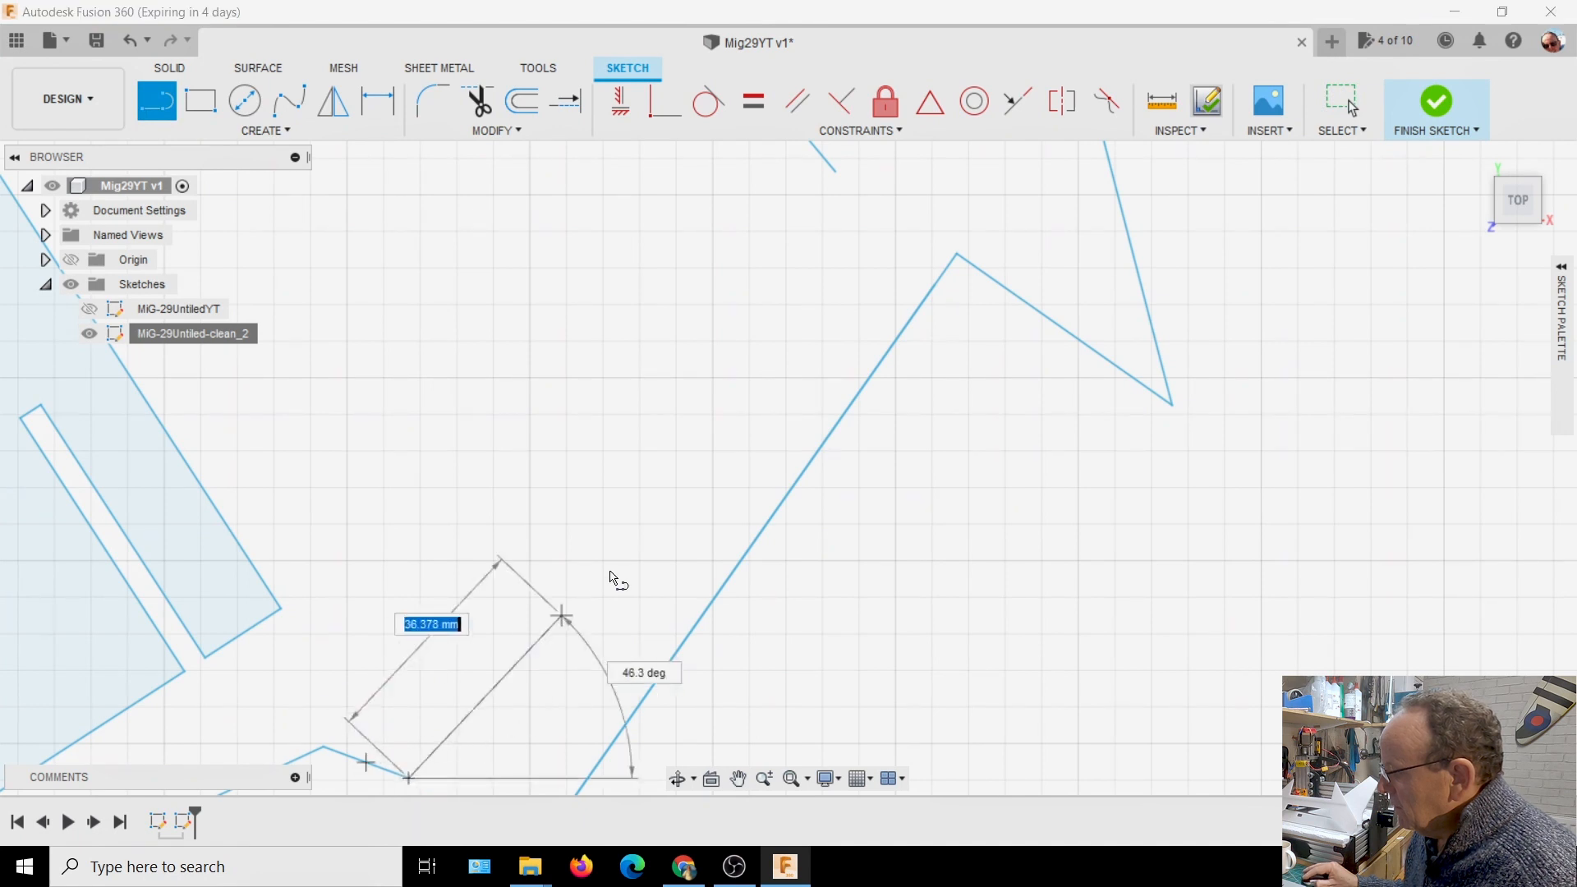
click(836, 181)
scroll(1122, 517, down, 2)
scroll(1122, 517, down, 5)
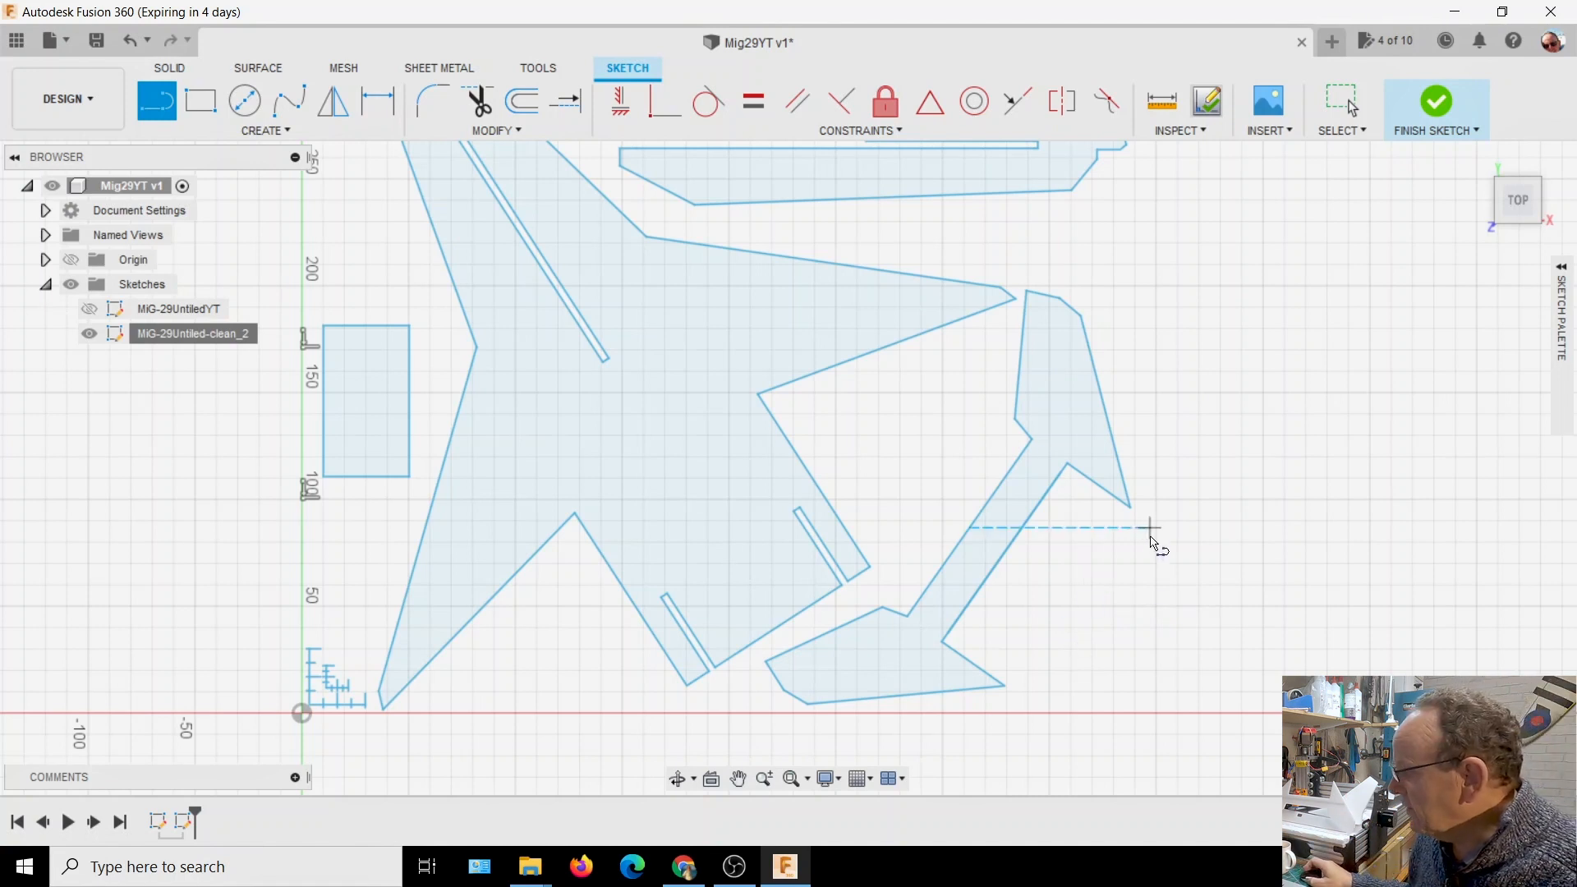
key(Escape)
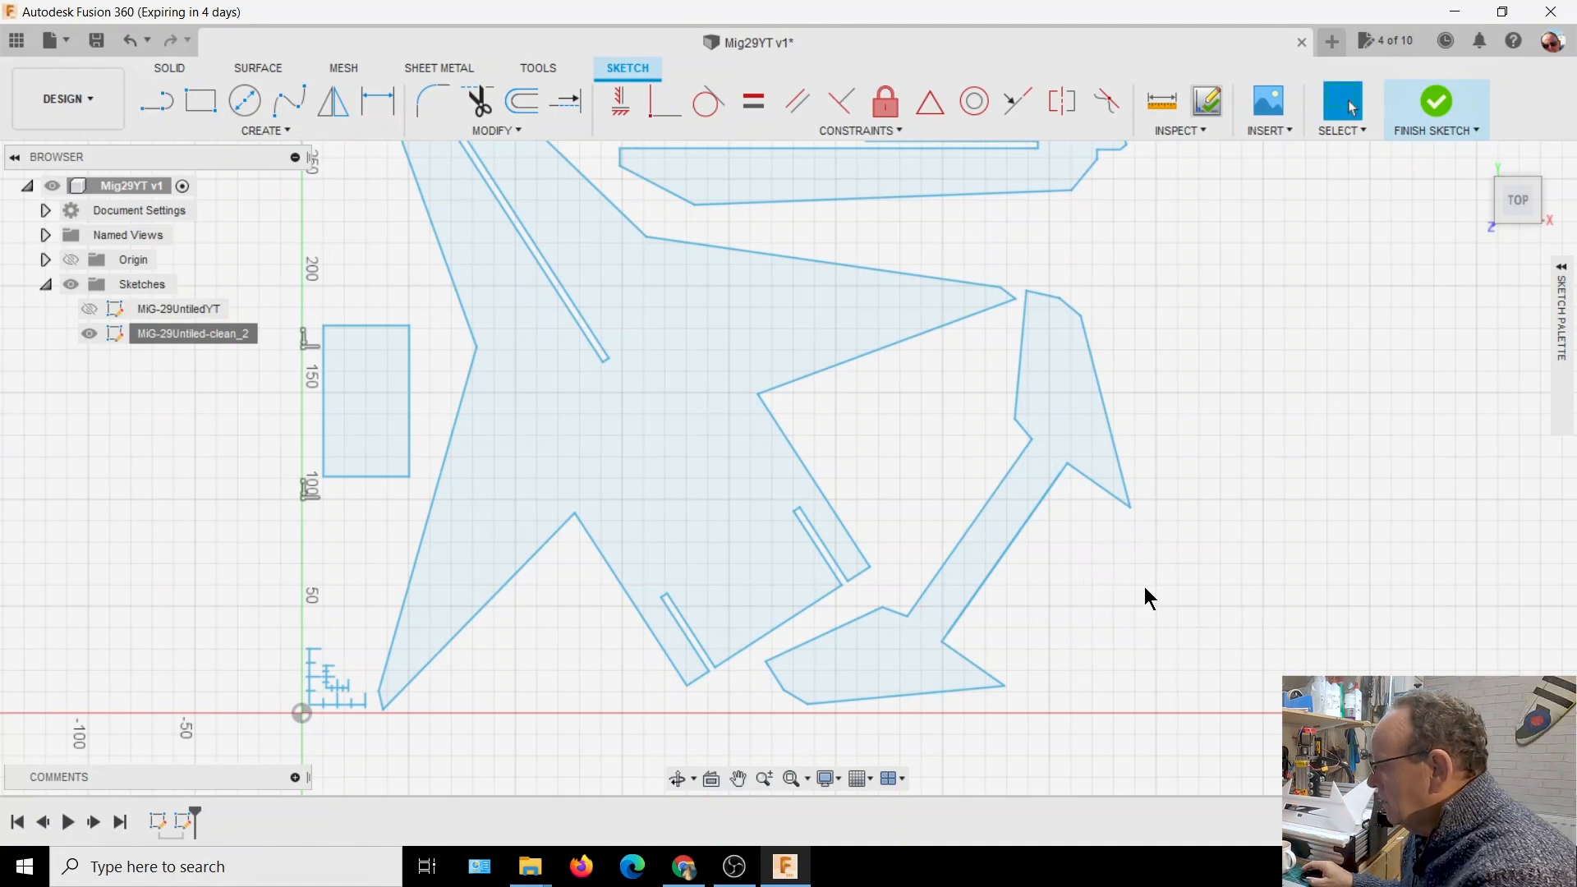
scroll(1104, 564, down, 2)
scroll(1101, 566, down, 1)
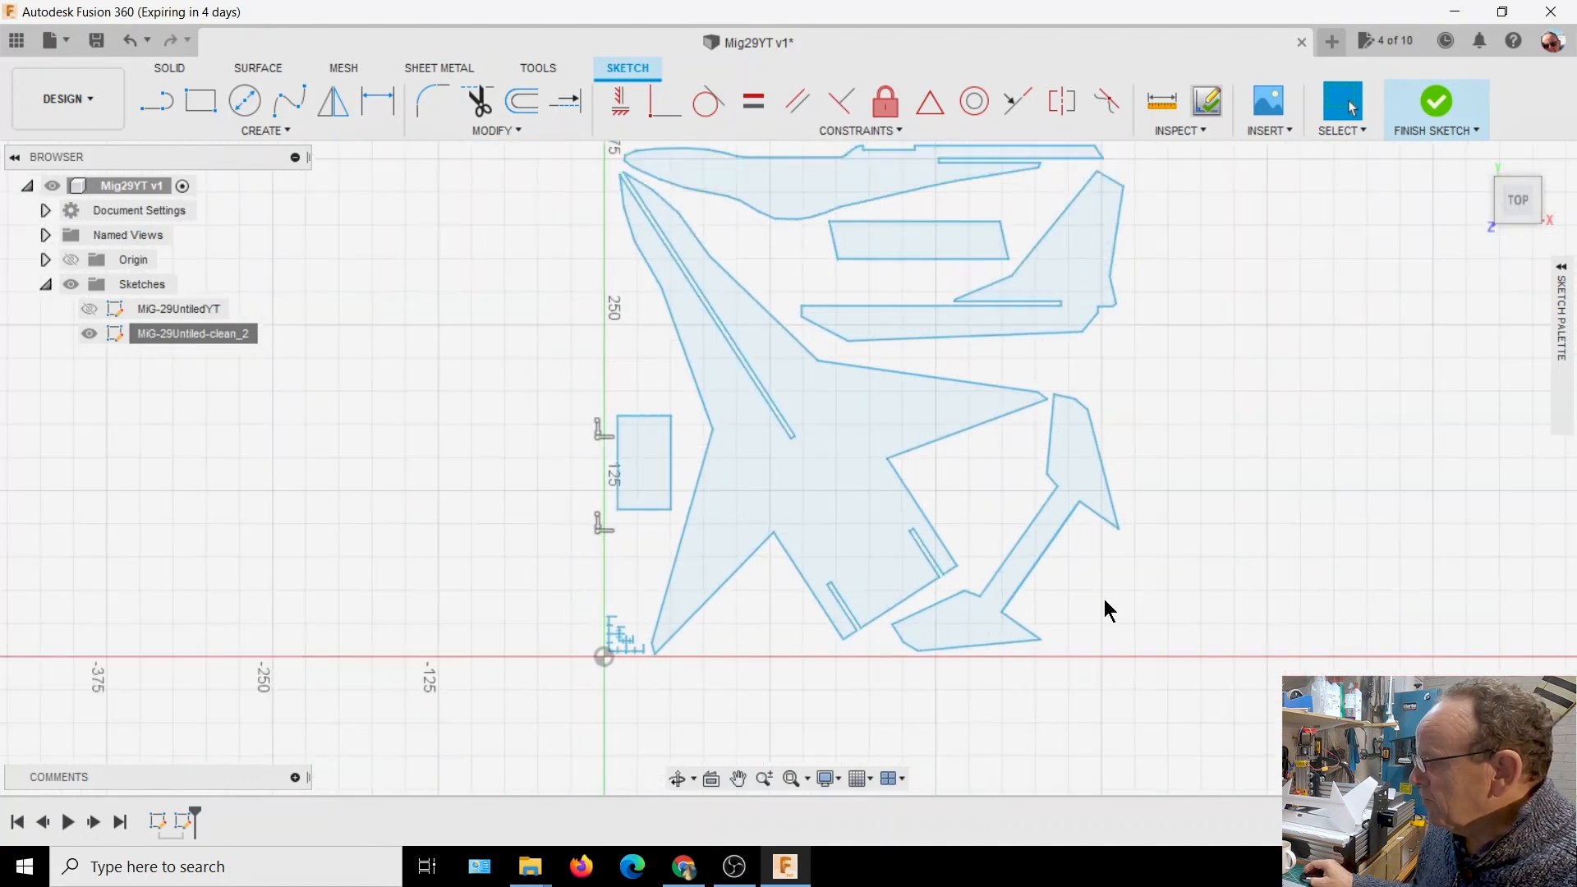
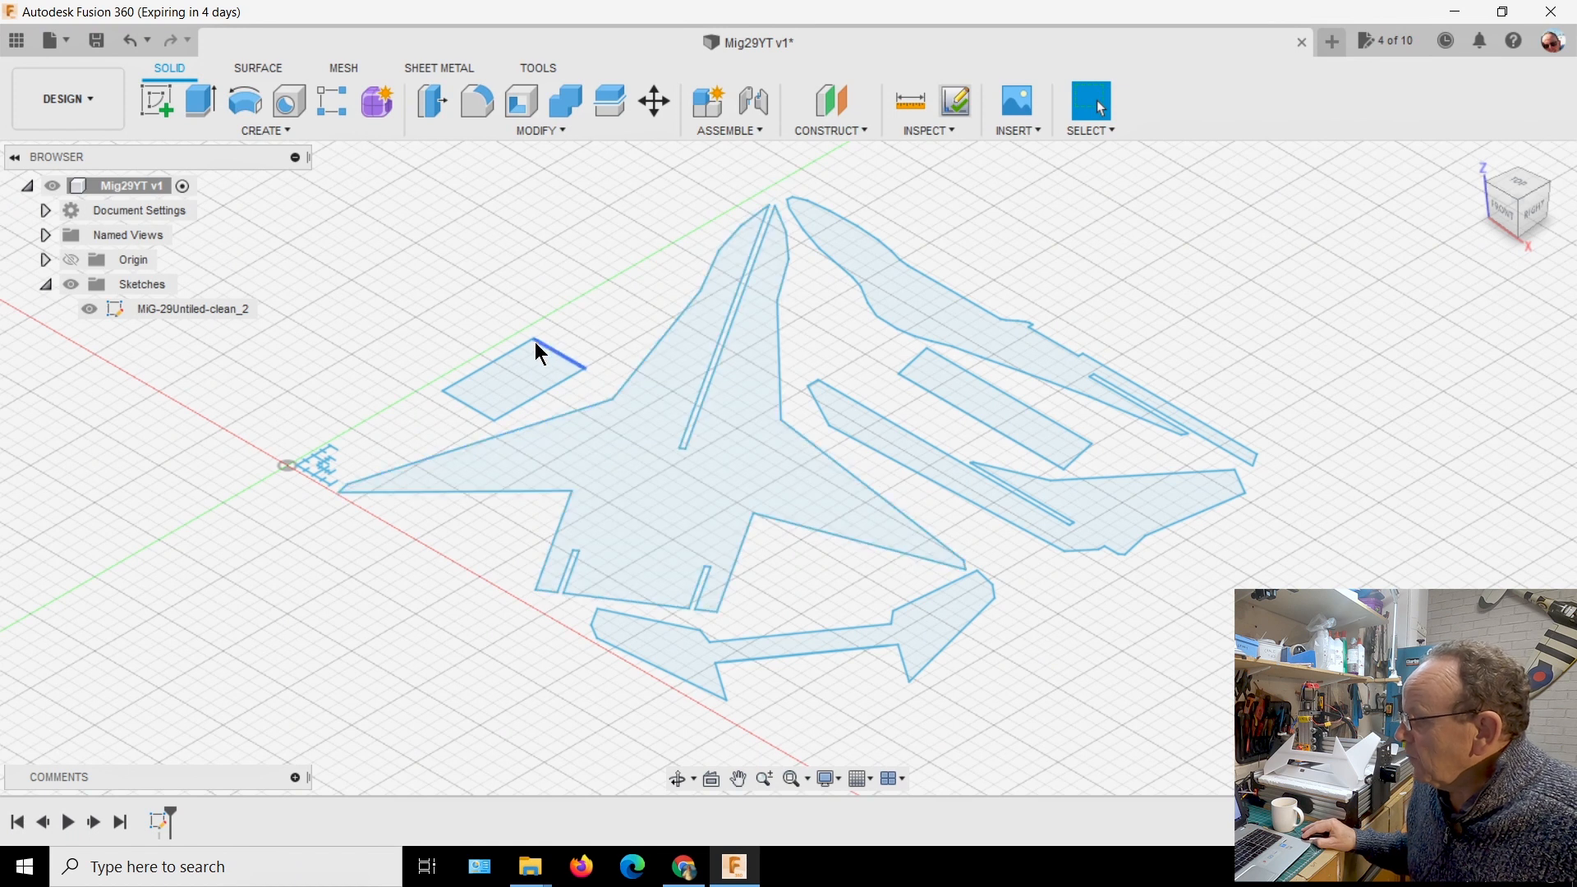
Extrude the main wing-and-fuselage profile with a distance of 6 mm
right_click(624, 451)
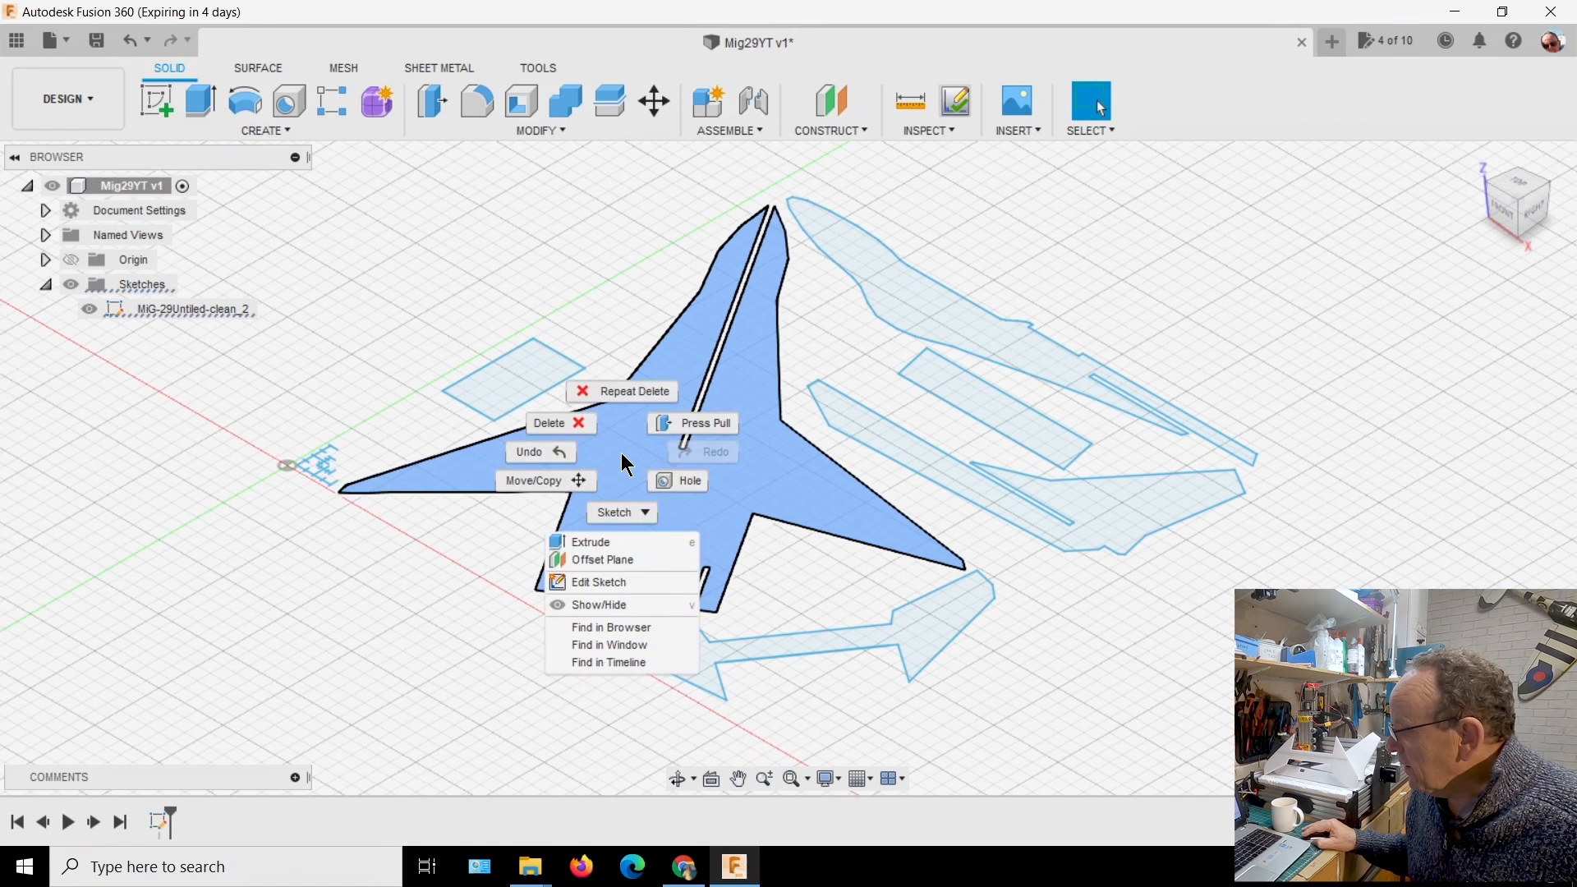
click(628, 544)
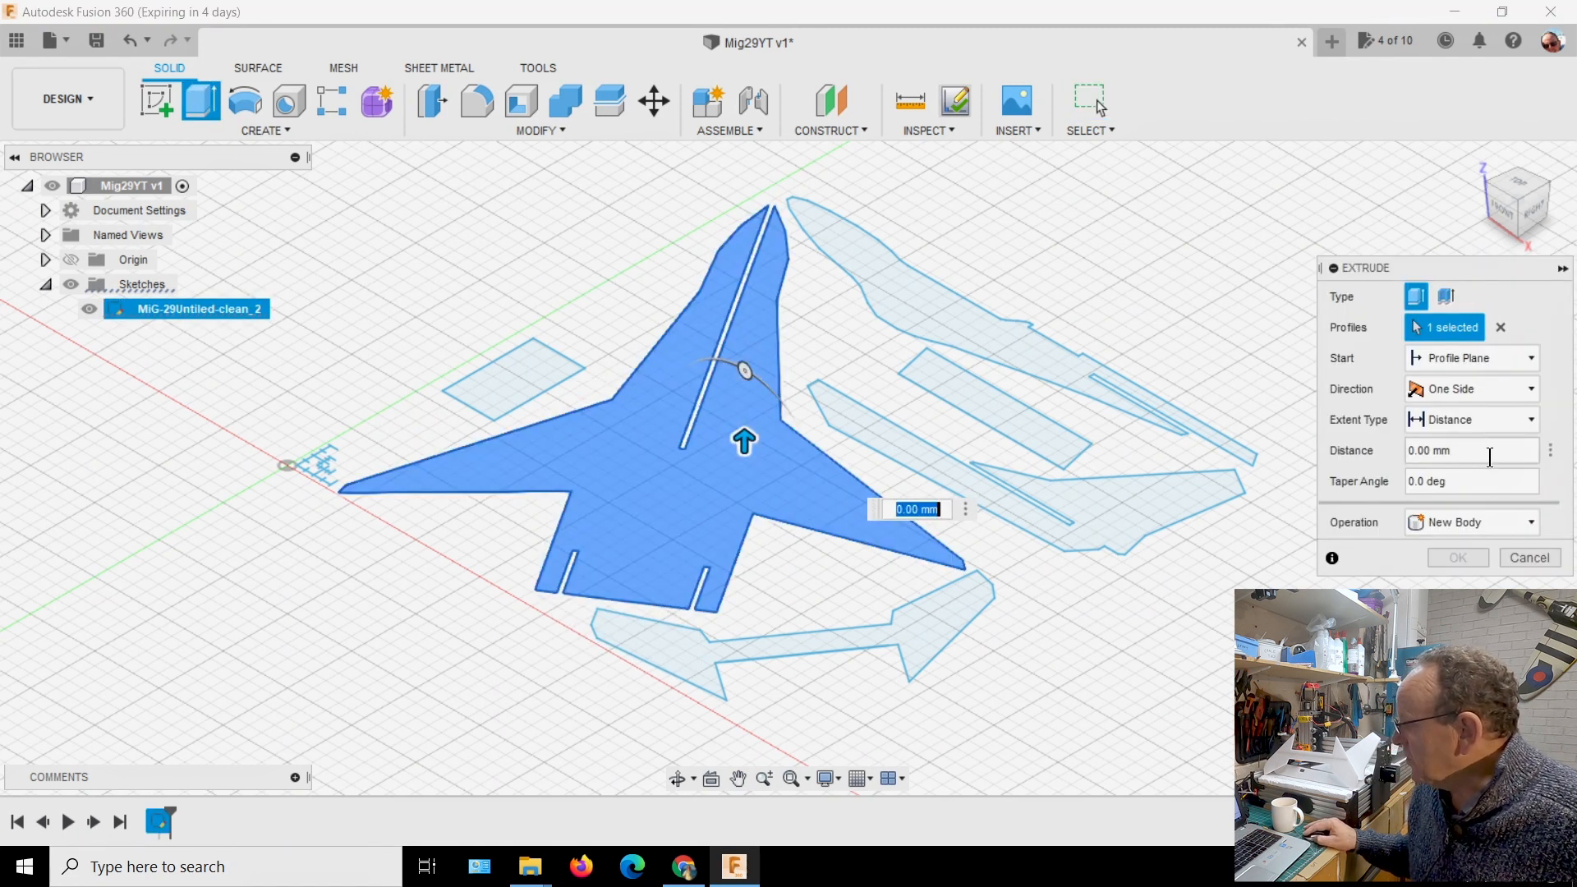
click(1518, 450)
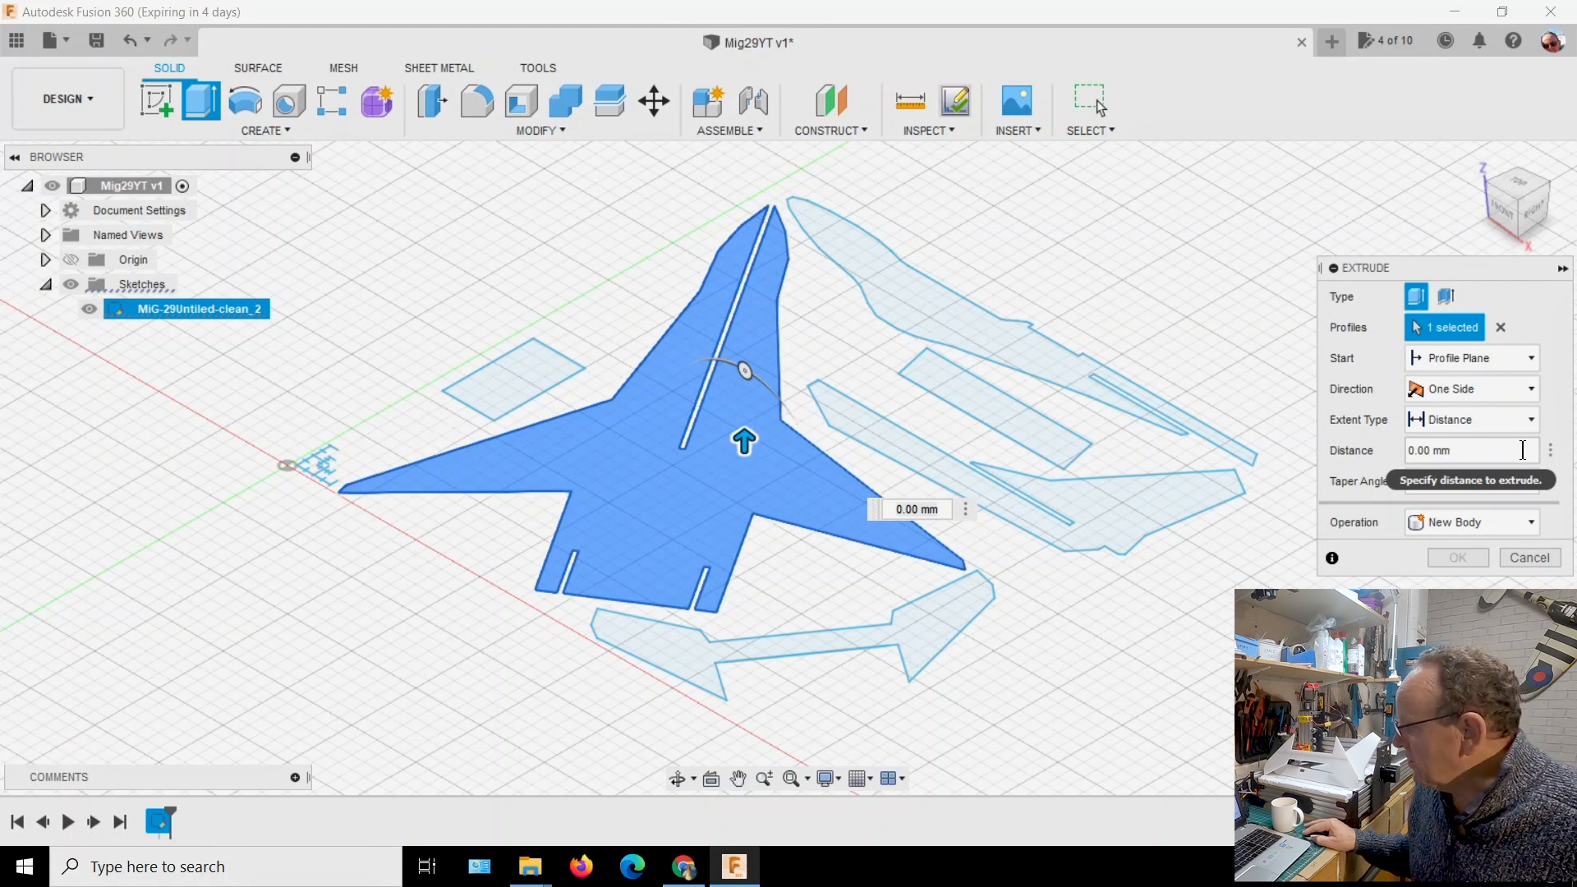
drag(1497, 450, 1415, 447)
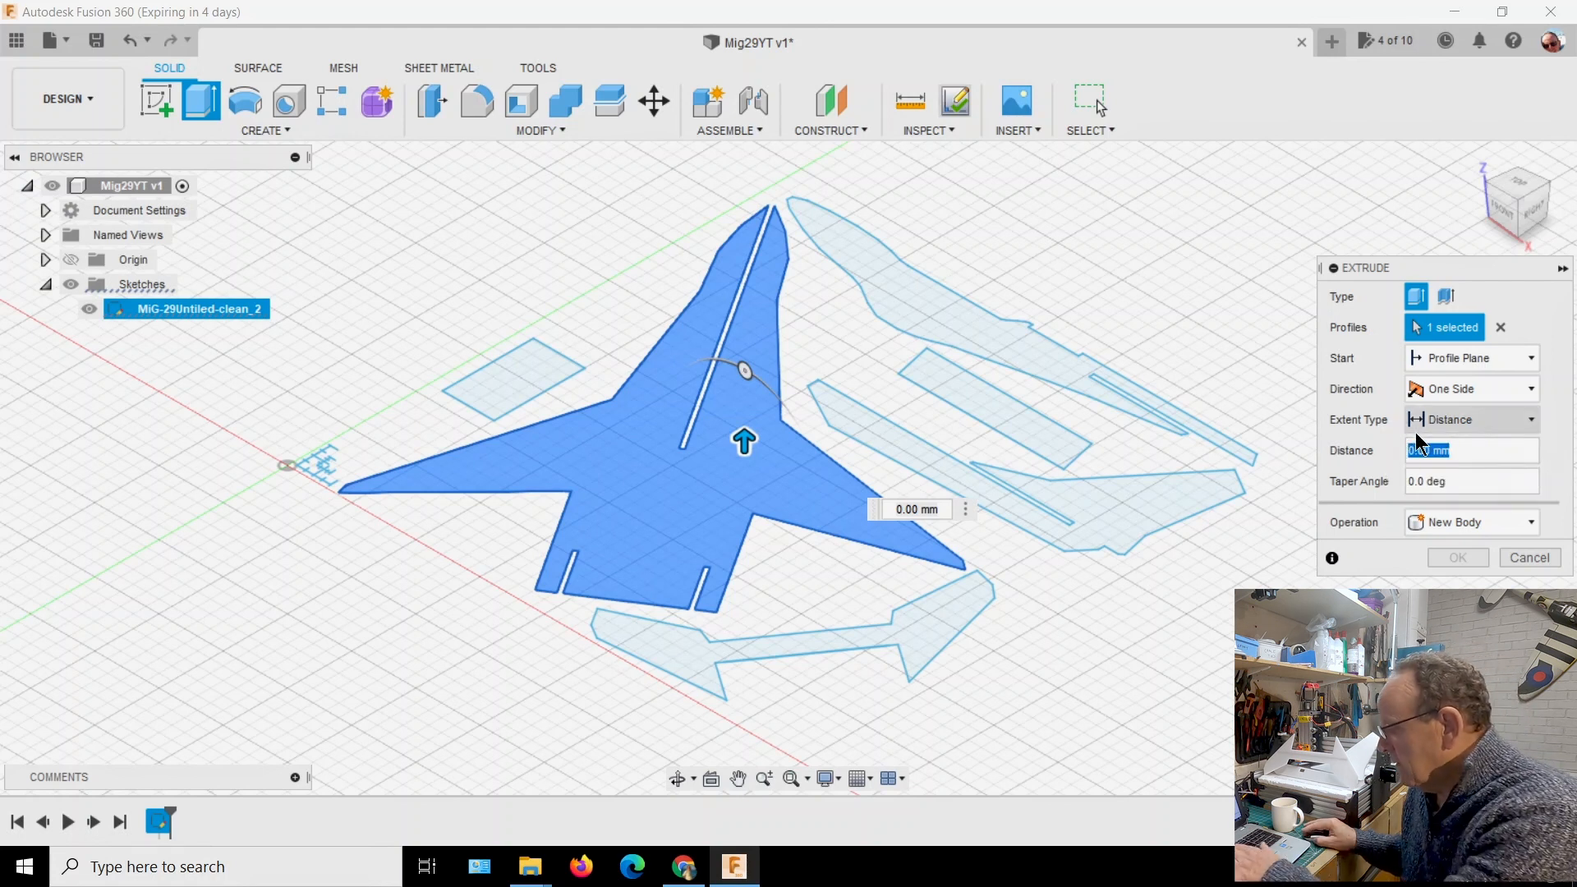
text(6)
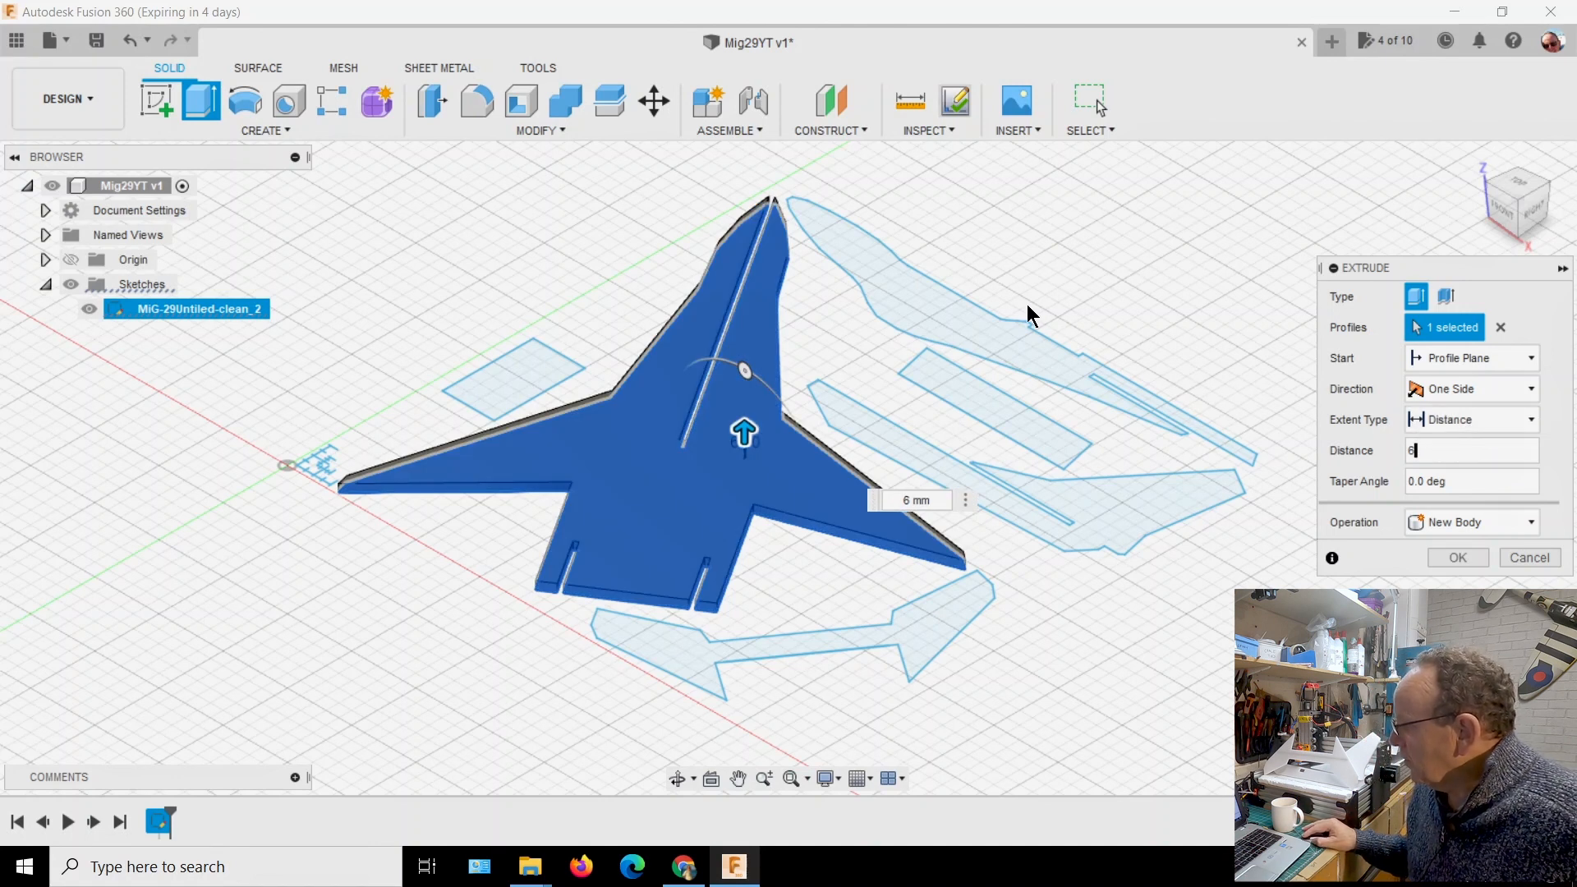
Add the other five closed part profiles to the same 6 mm extrusion and complete it as new bodies
click(953, 326)
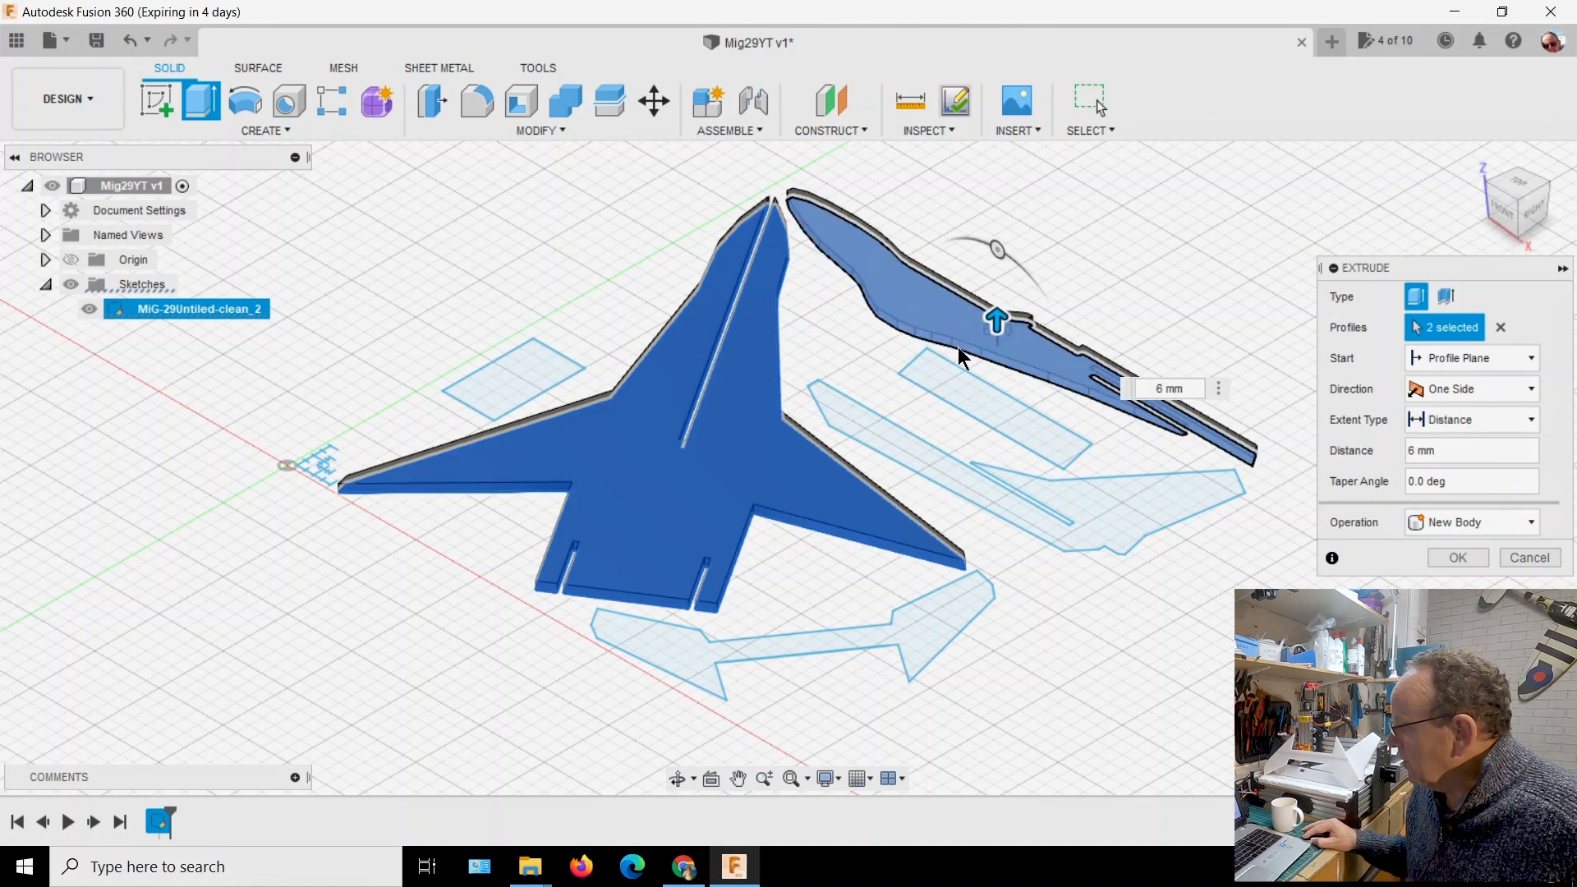
click(994, 418)
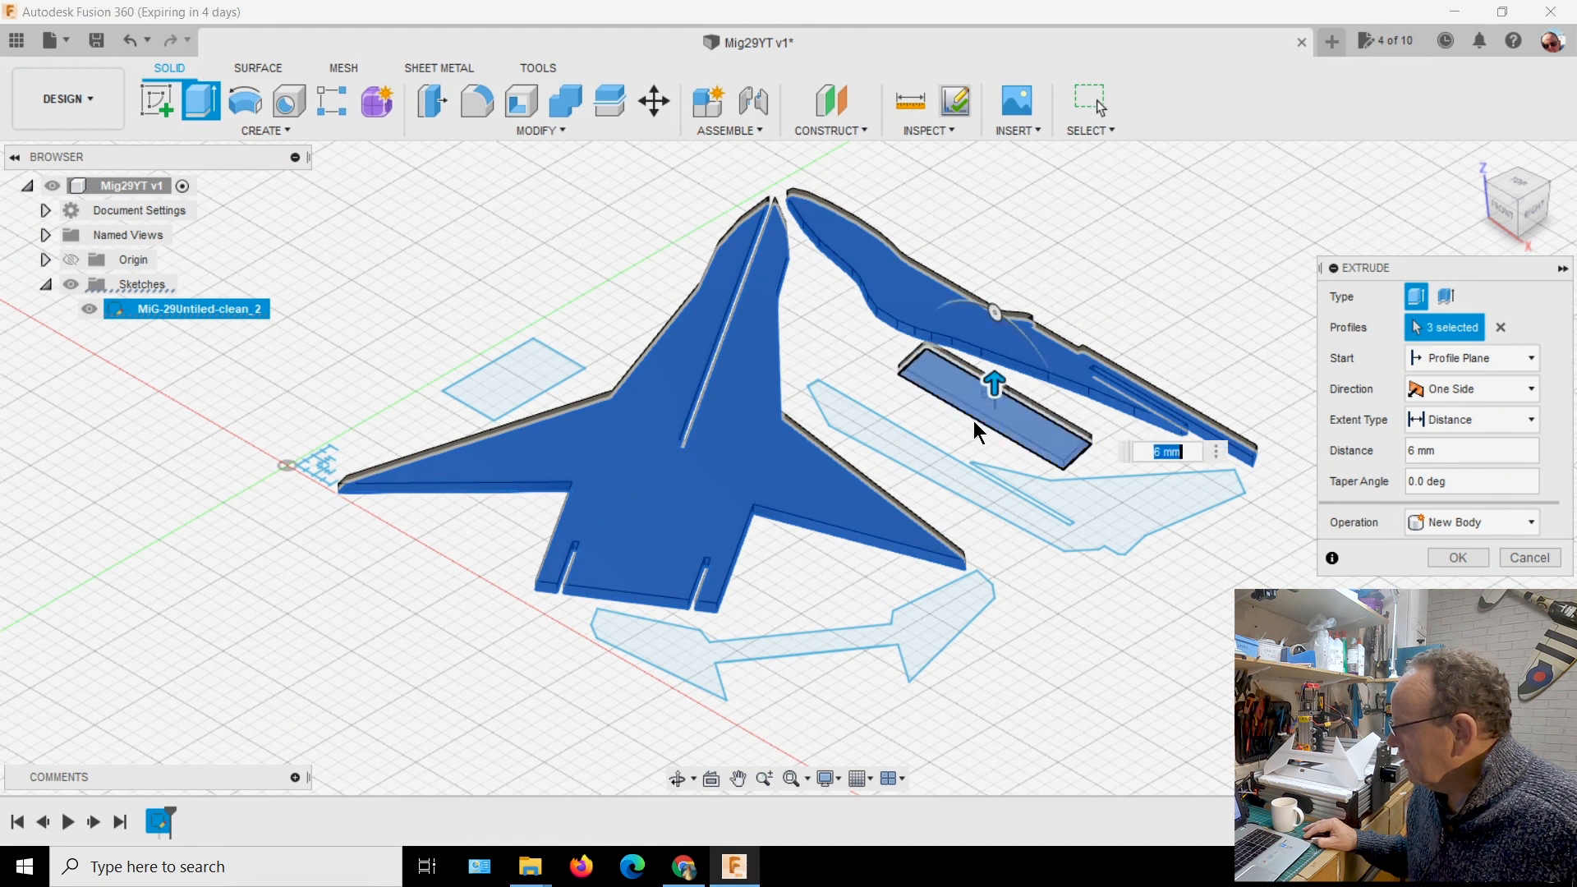
click(1112, 529)
click(951, 627)
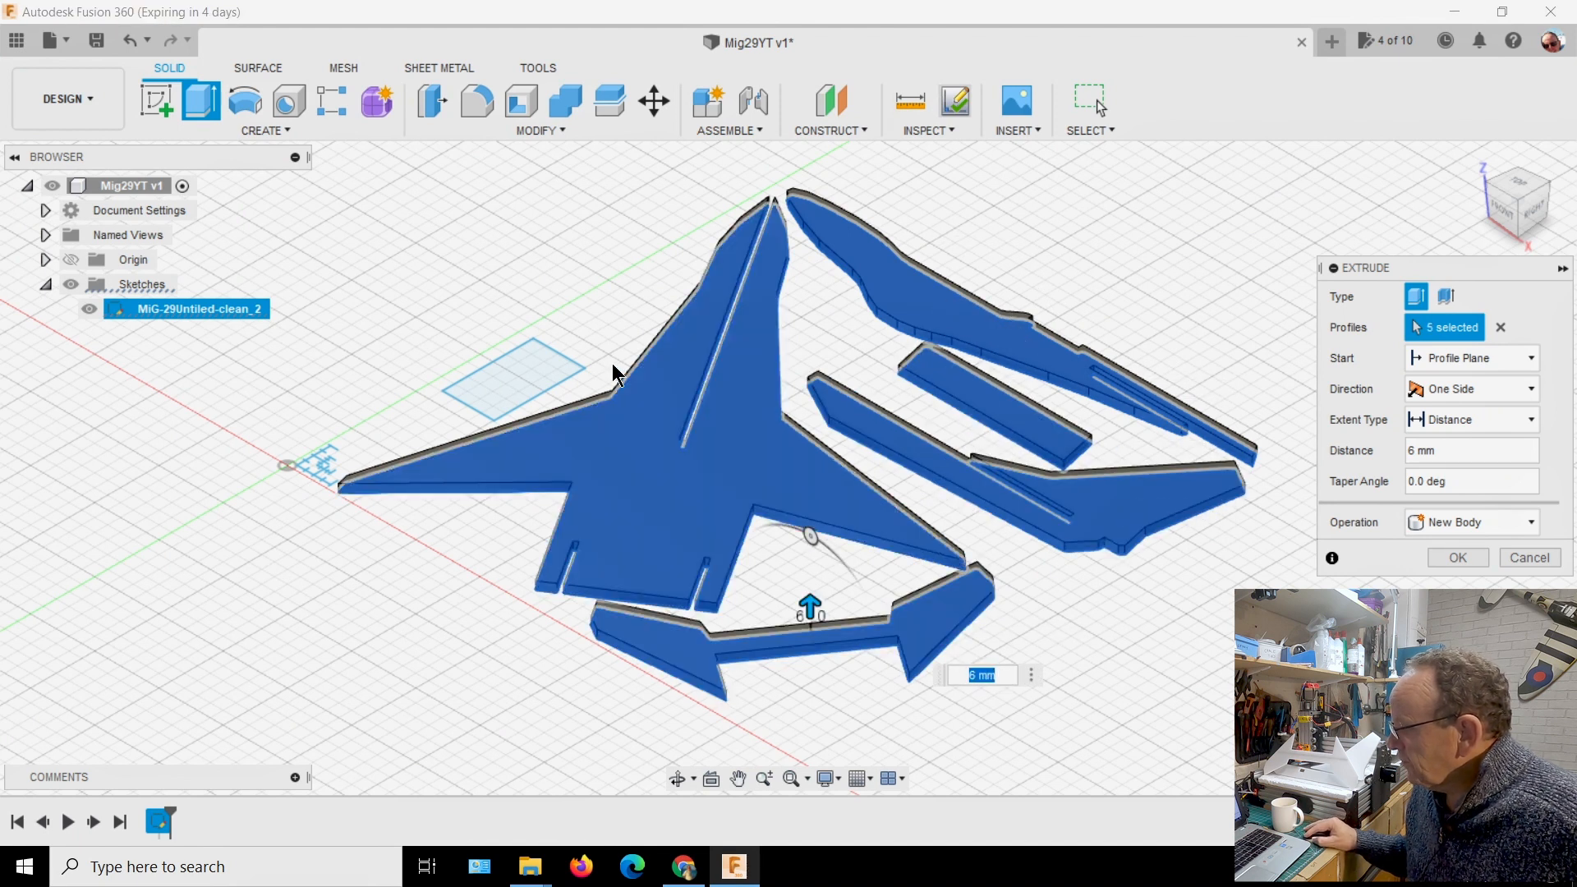
click(538, 374)
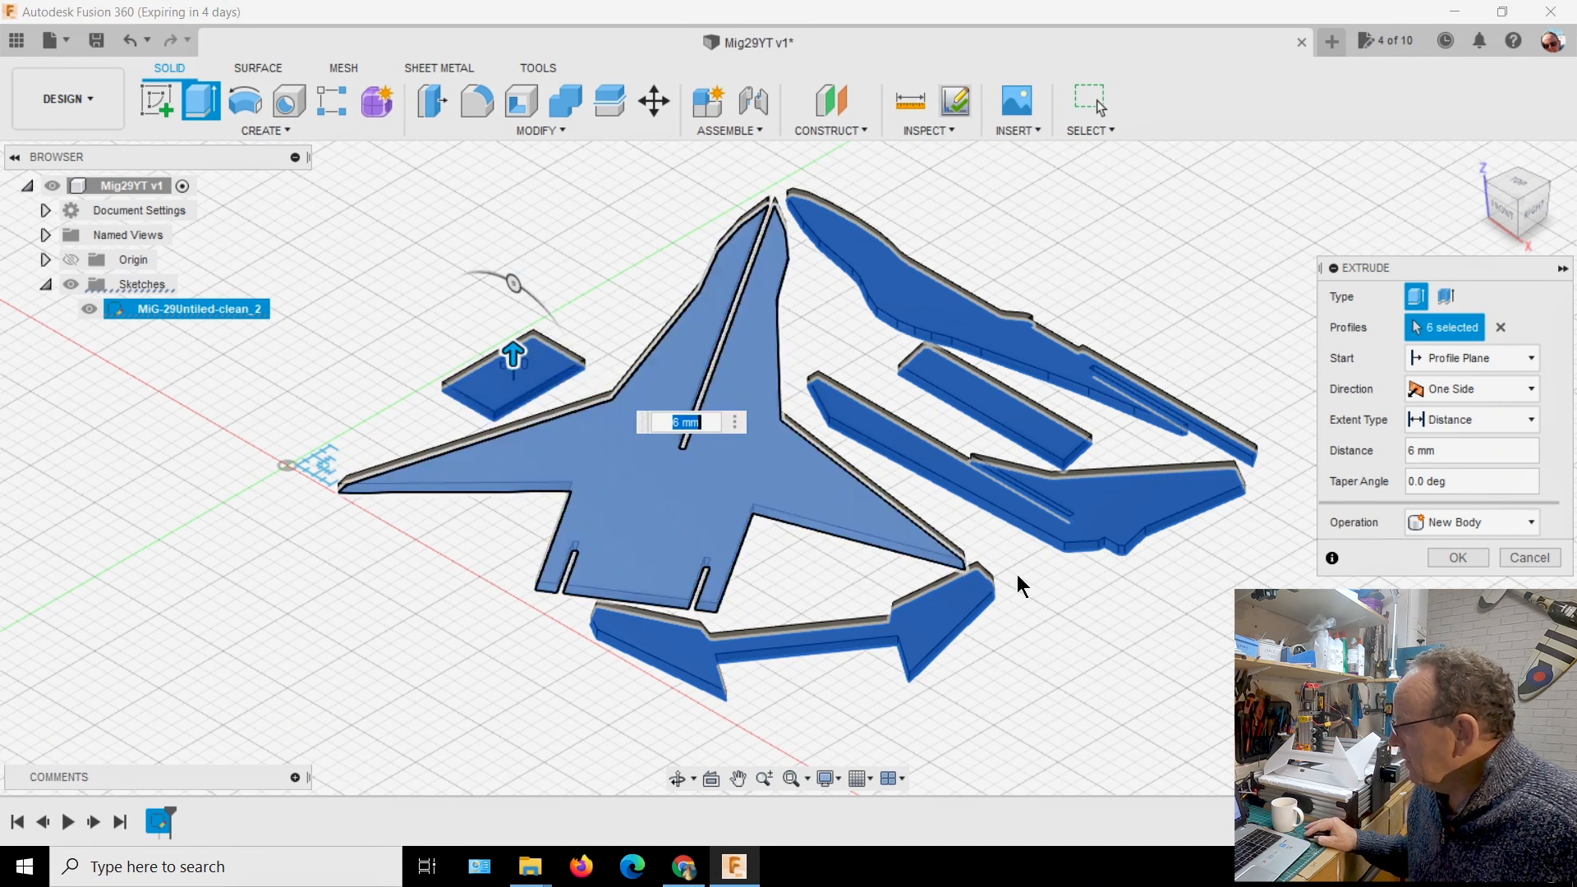
click(1458, 559)
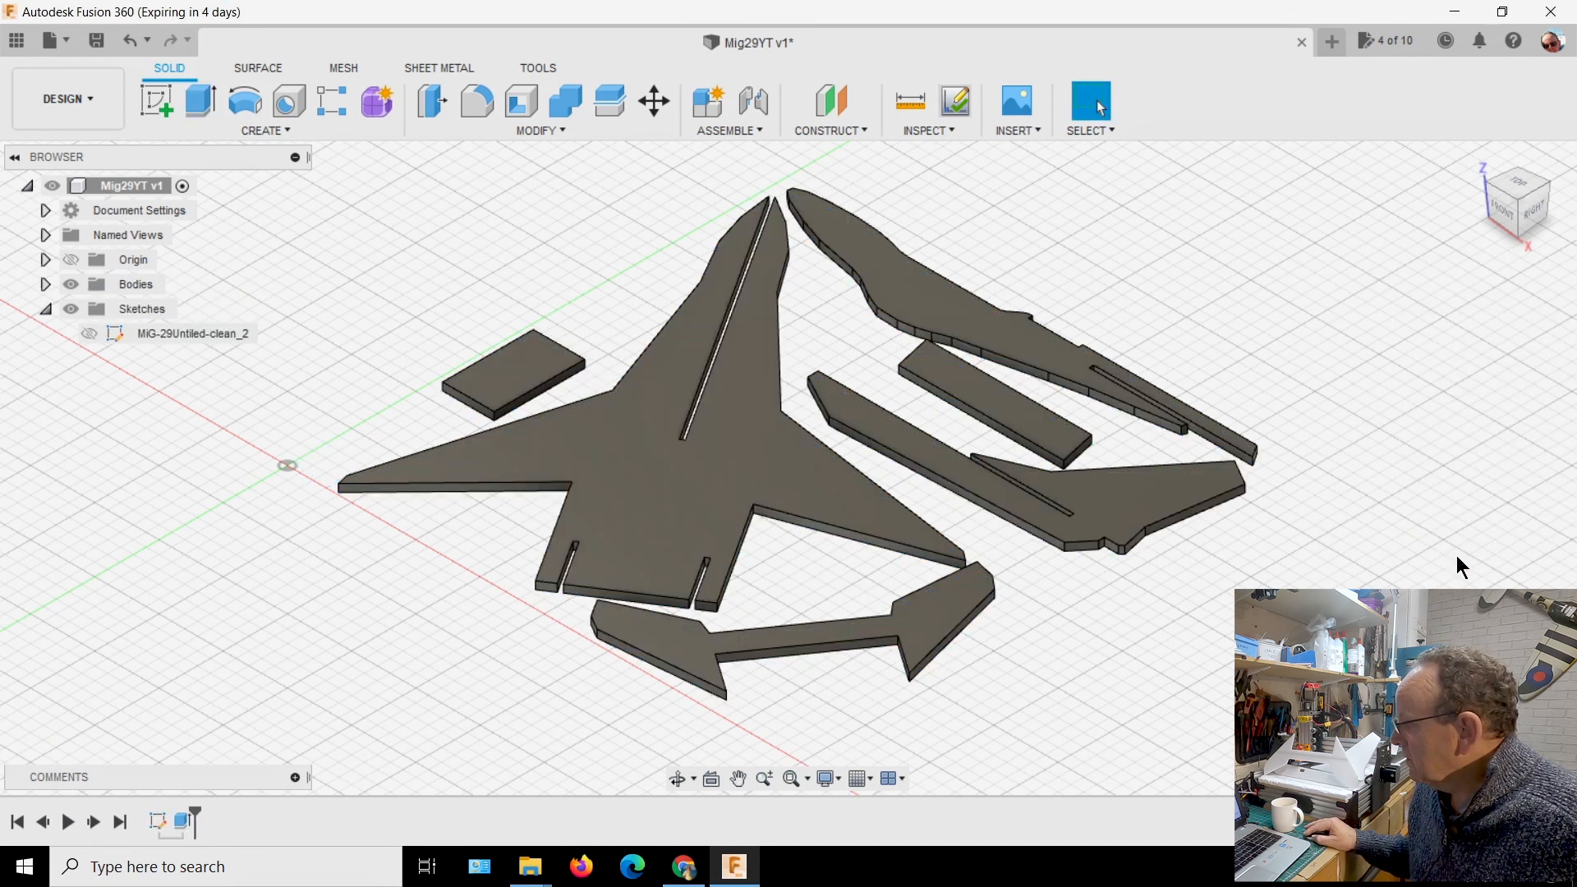
List the design's bodies and rename the large wing-and-fuselage body as "main body"
click(45, 285)
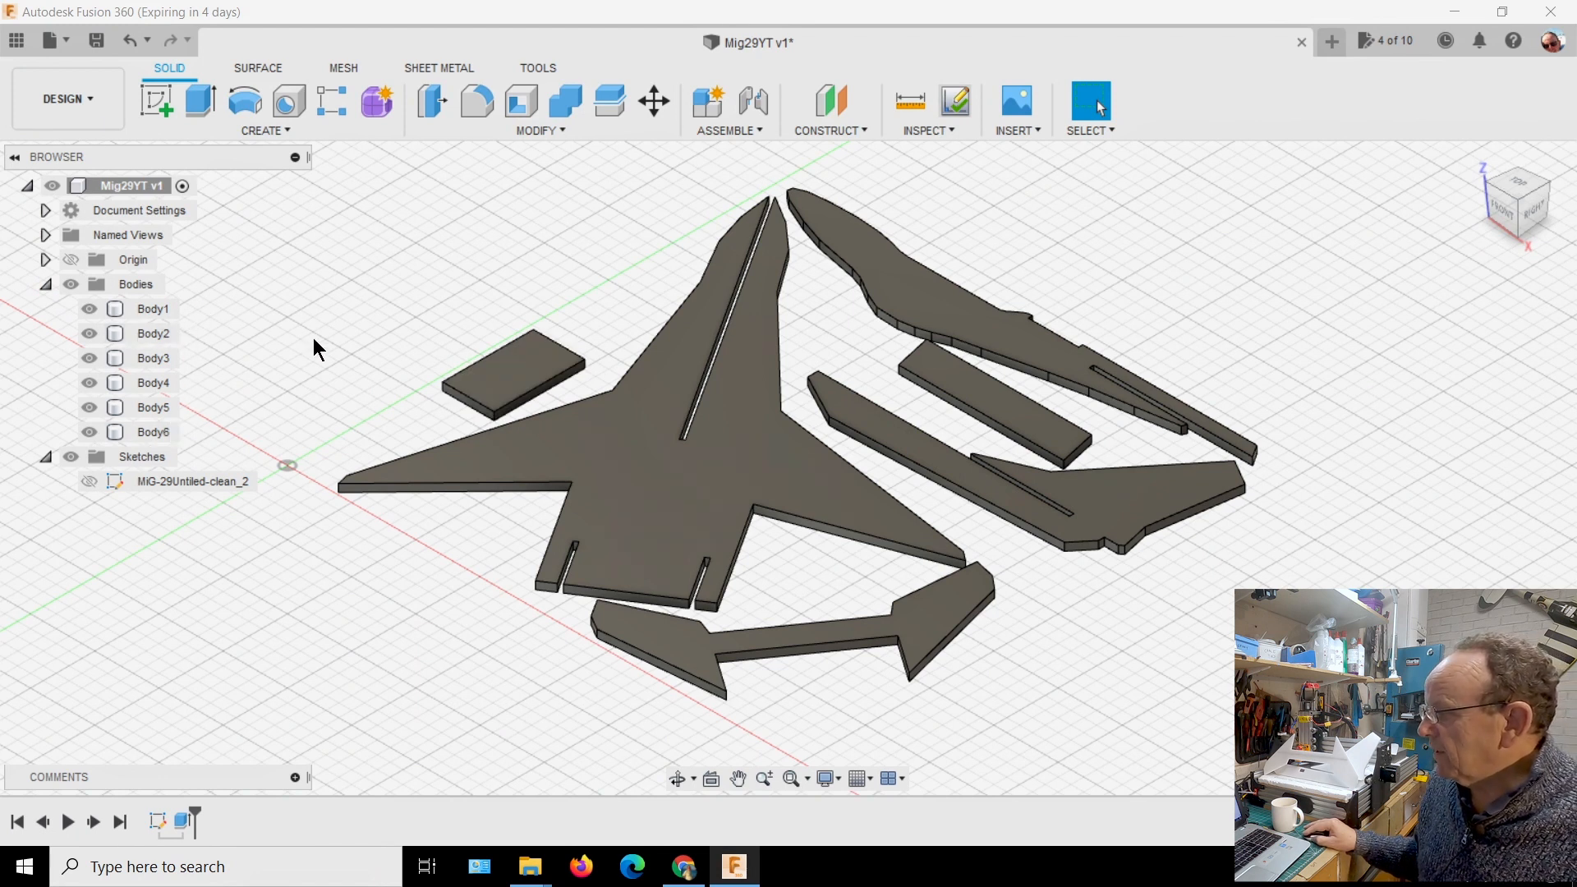
click(580, 440)
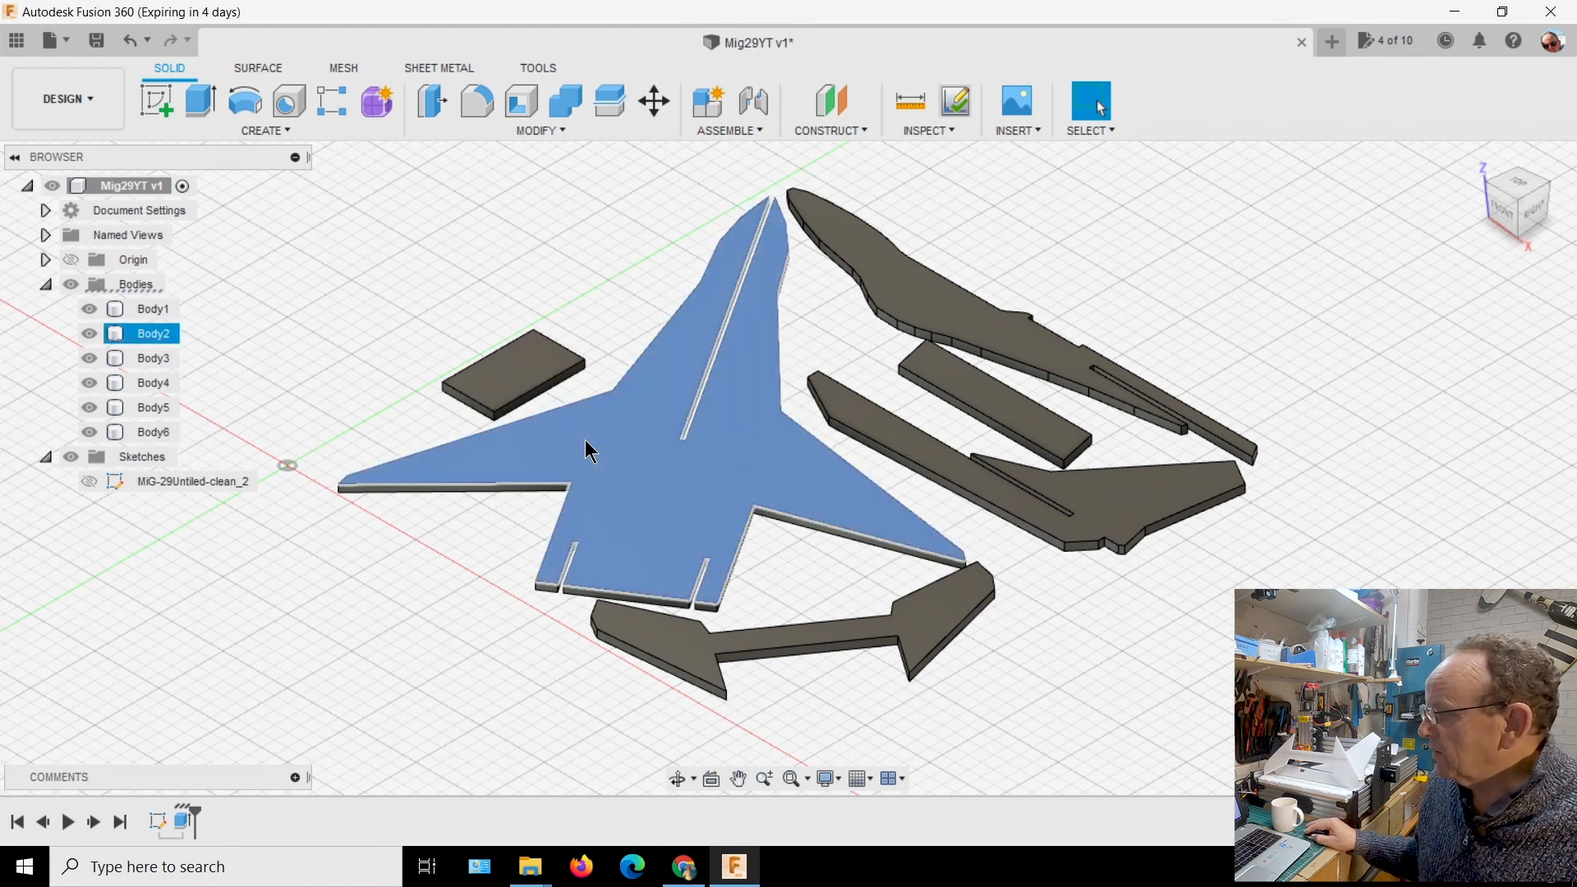
click(162, 337)
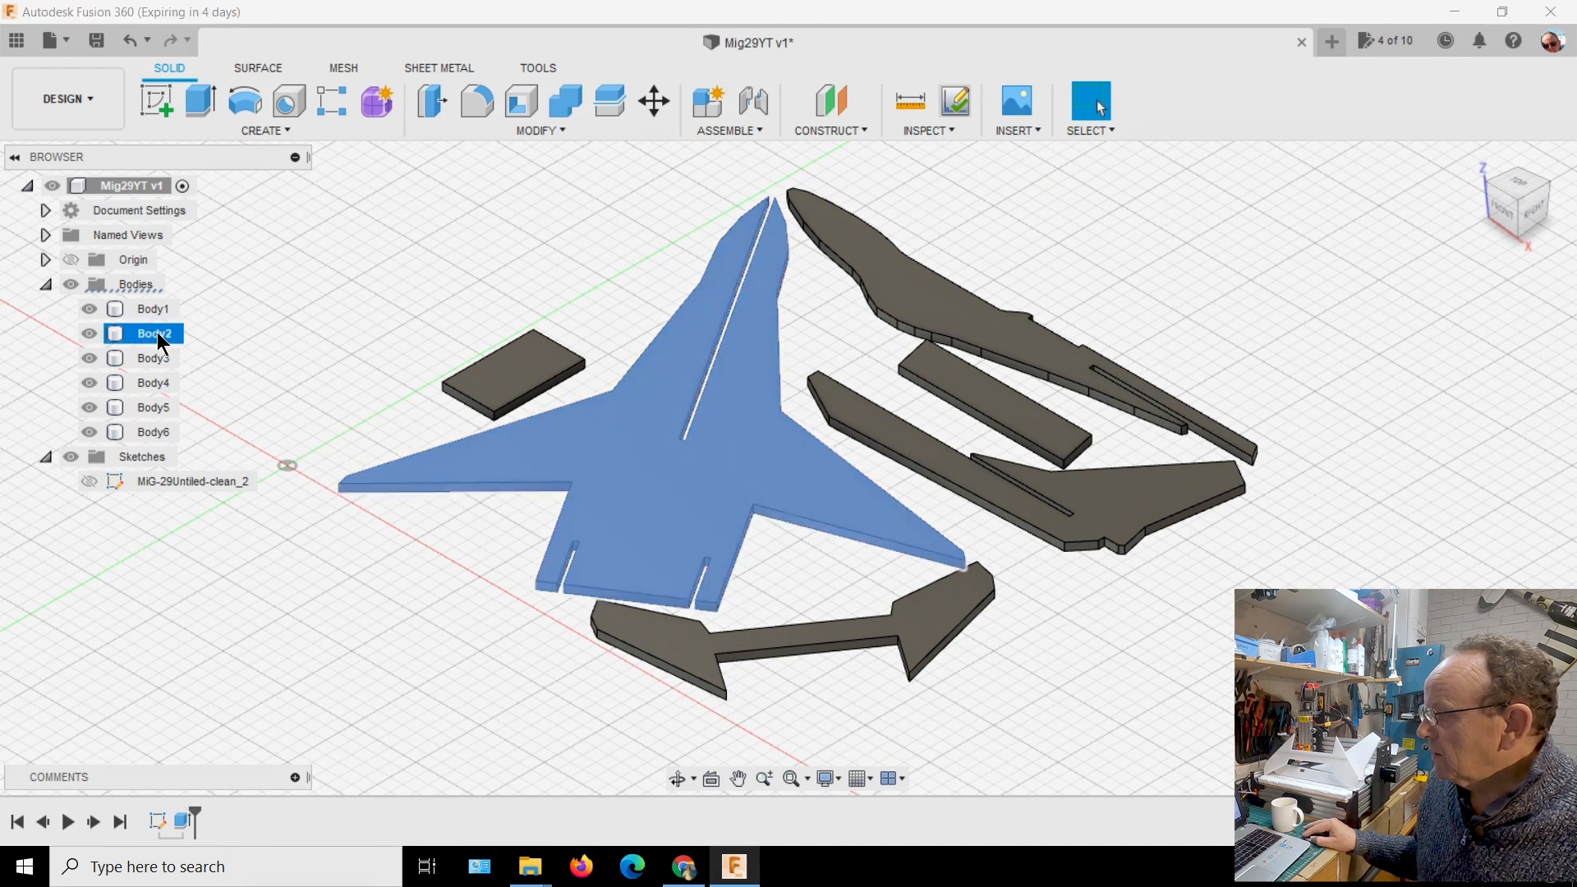
double_click(175, 336)
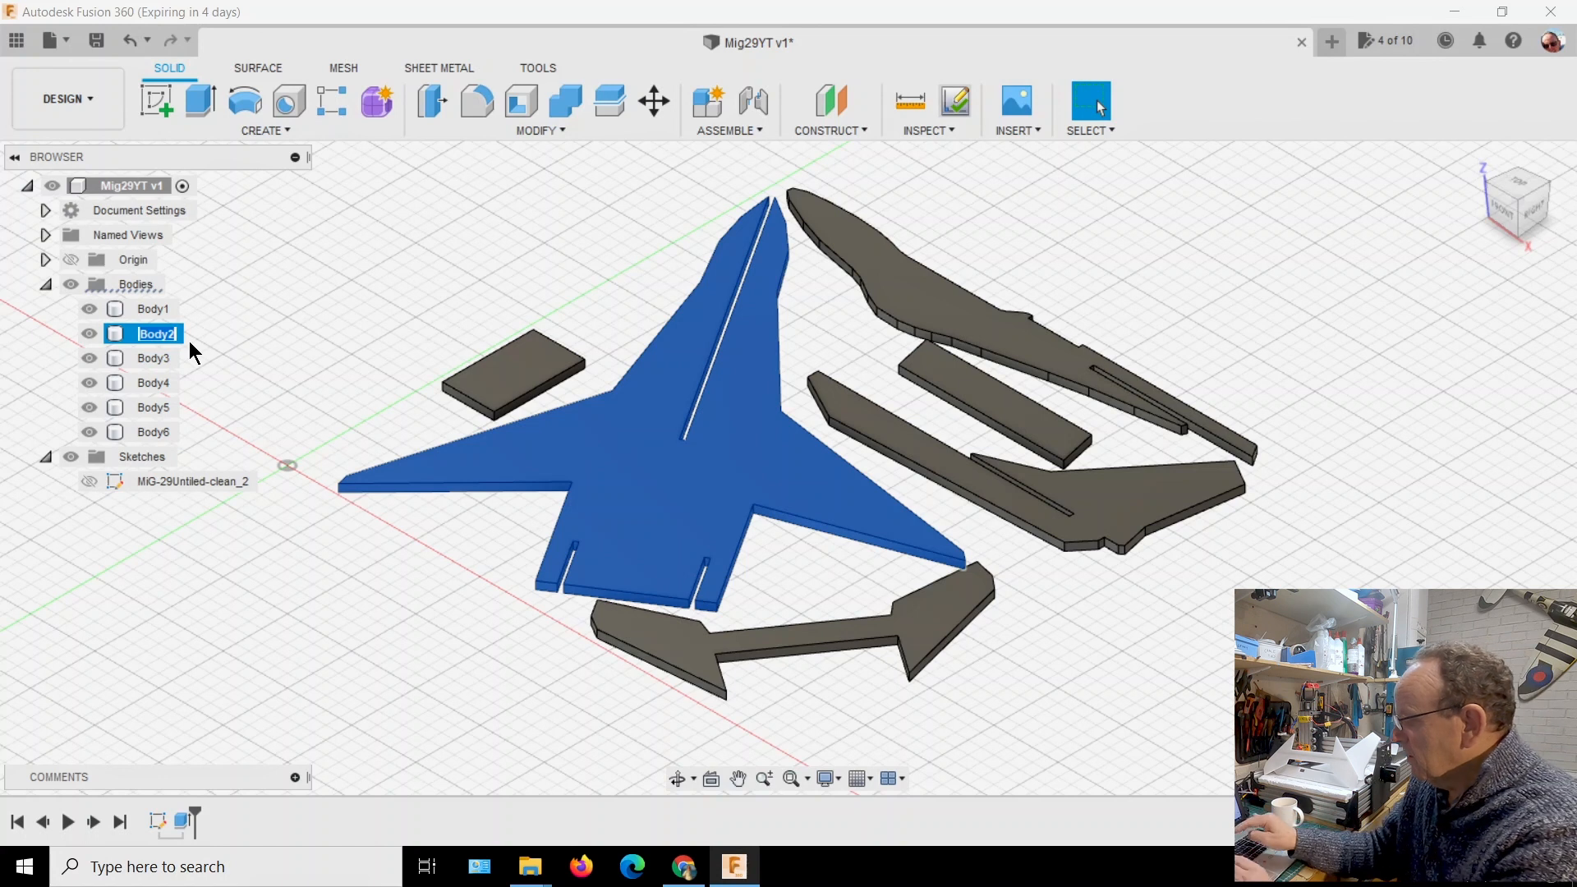
text(main)
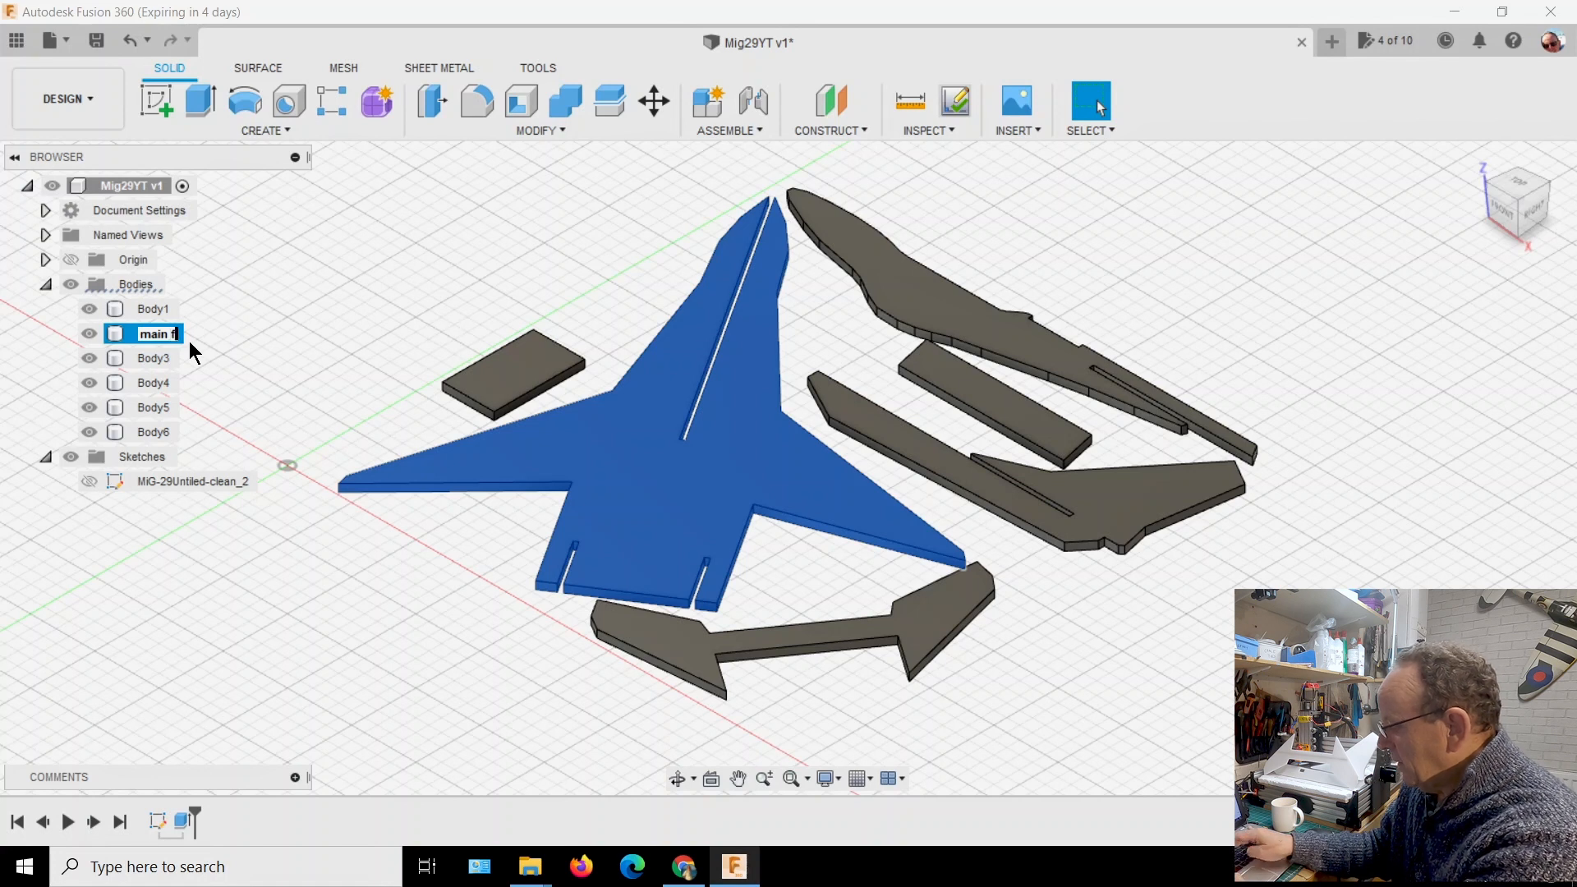
text(body)
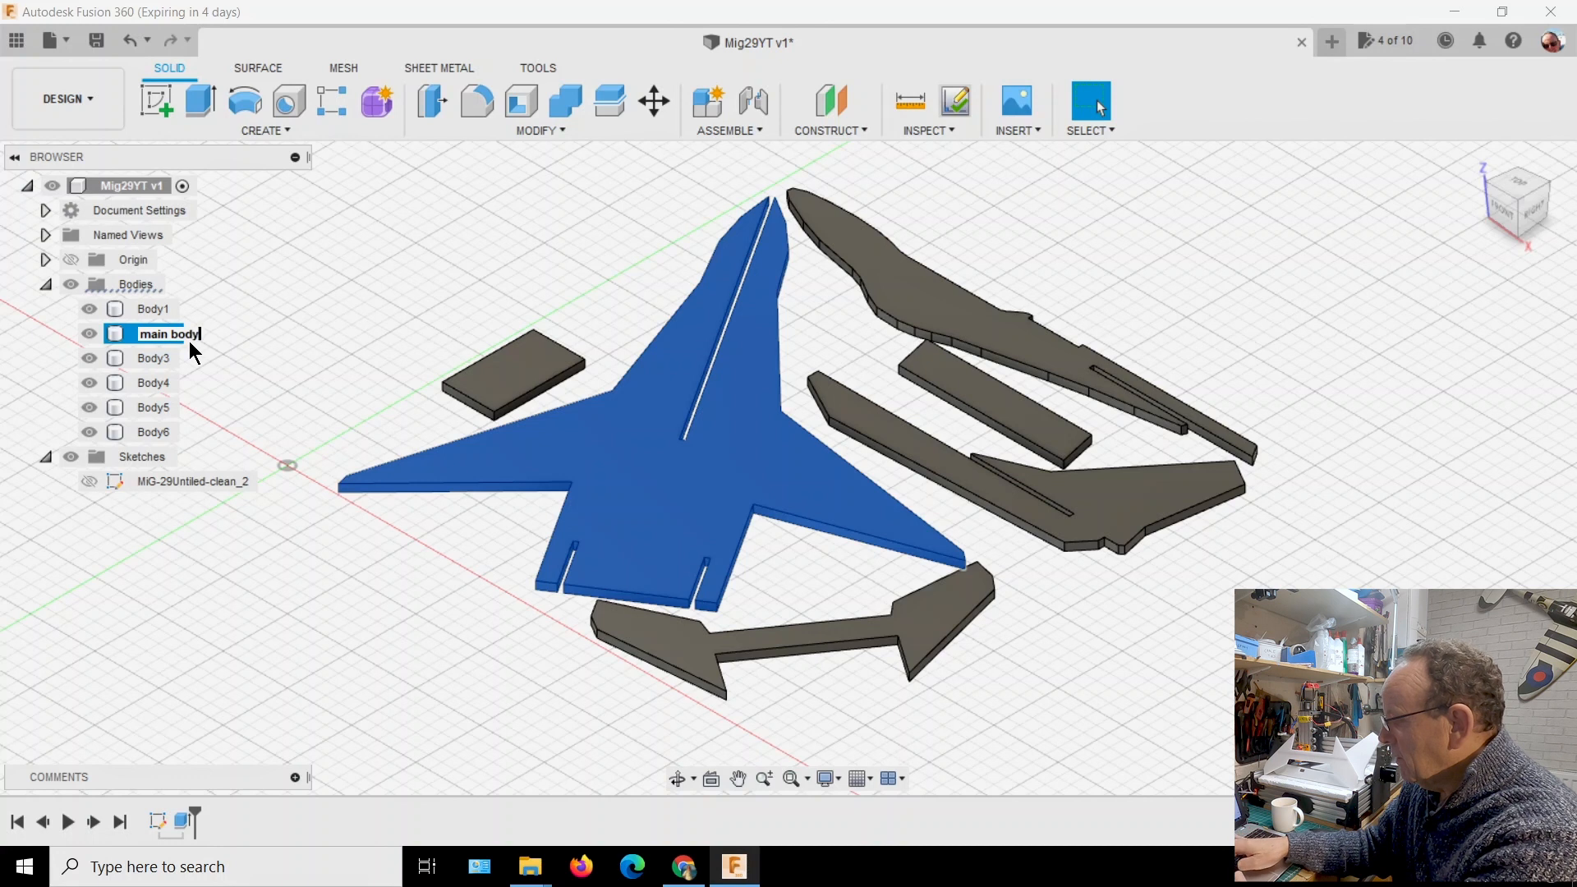
key(Return)
click(266, 349)
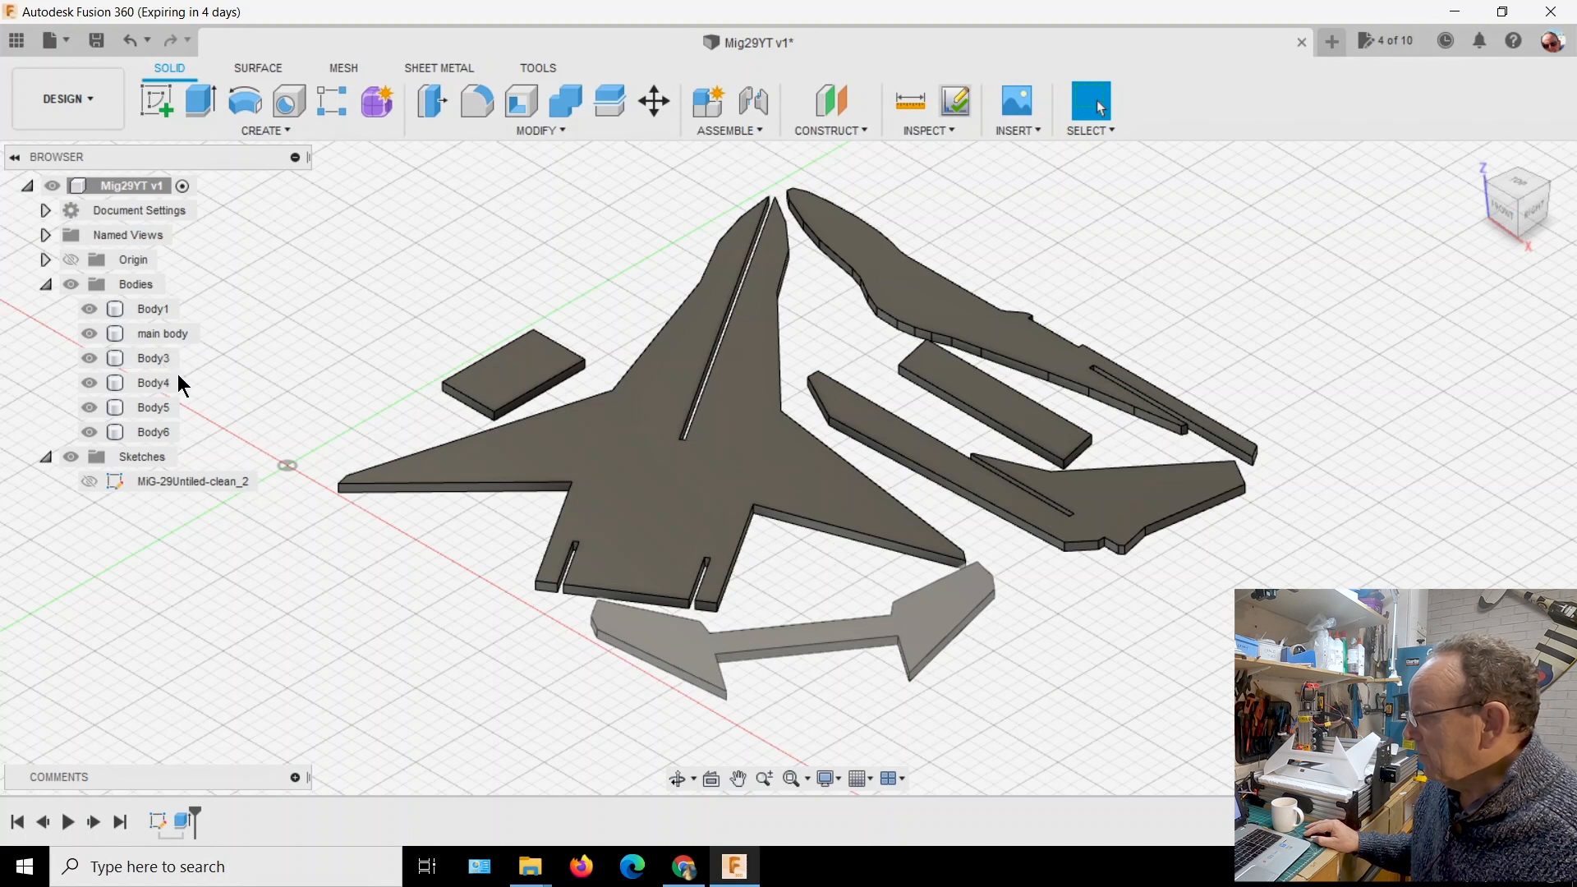
Rename the tailplane part's body as "Elevator"
click(696, 650)
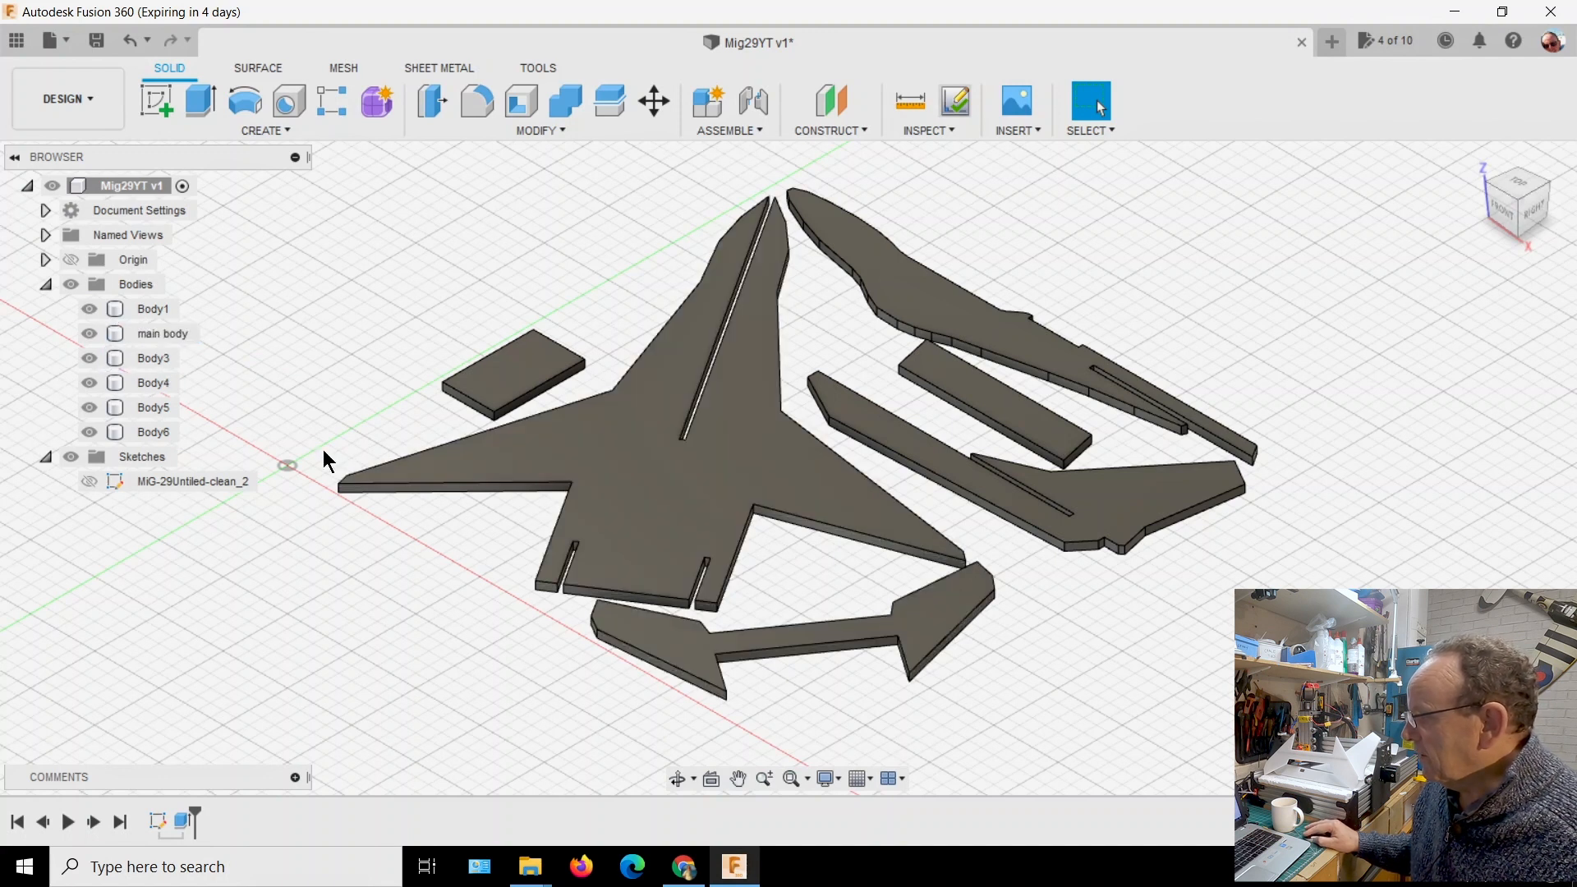
click(164, 361)
click(164, 362)
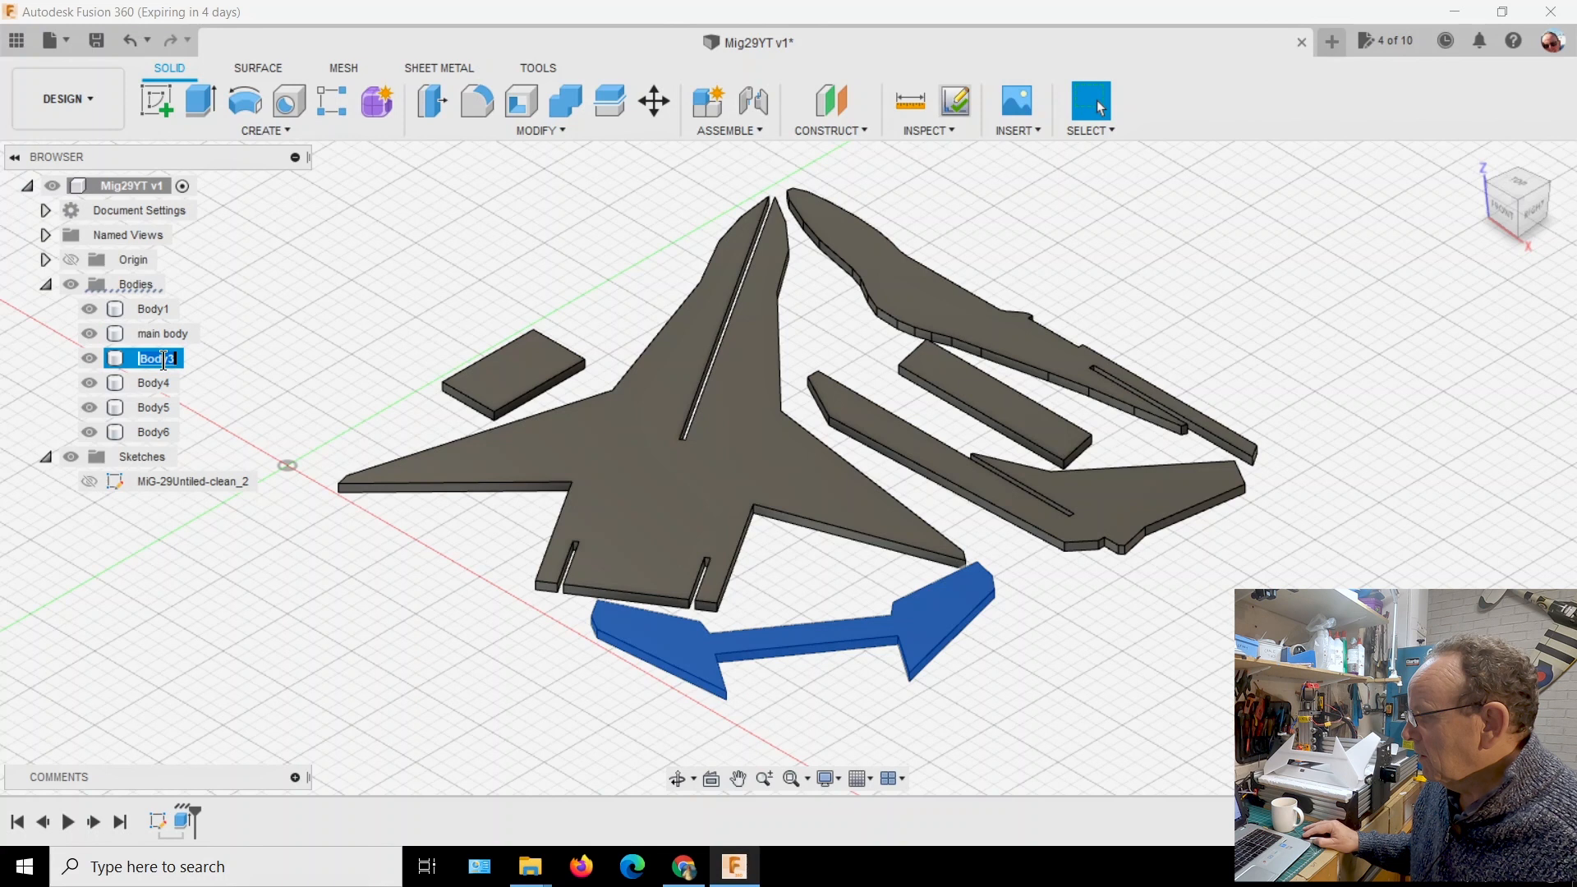
text(Elevator)
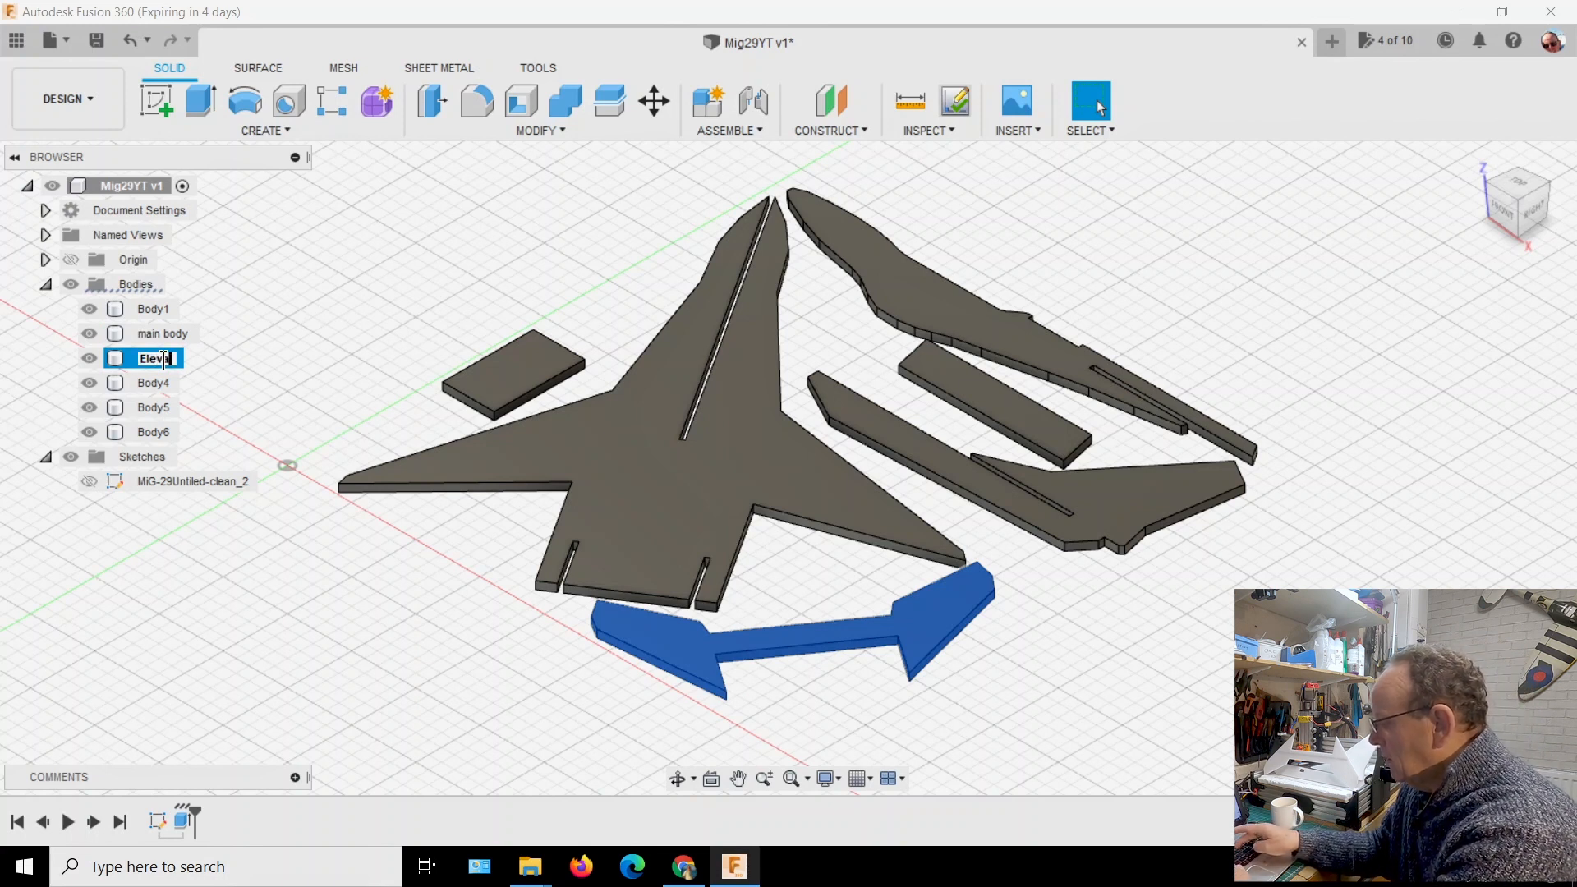
key(Return)
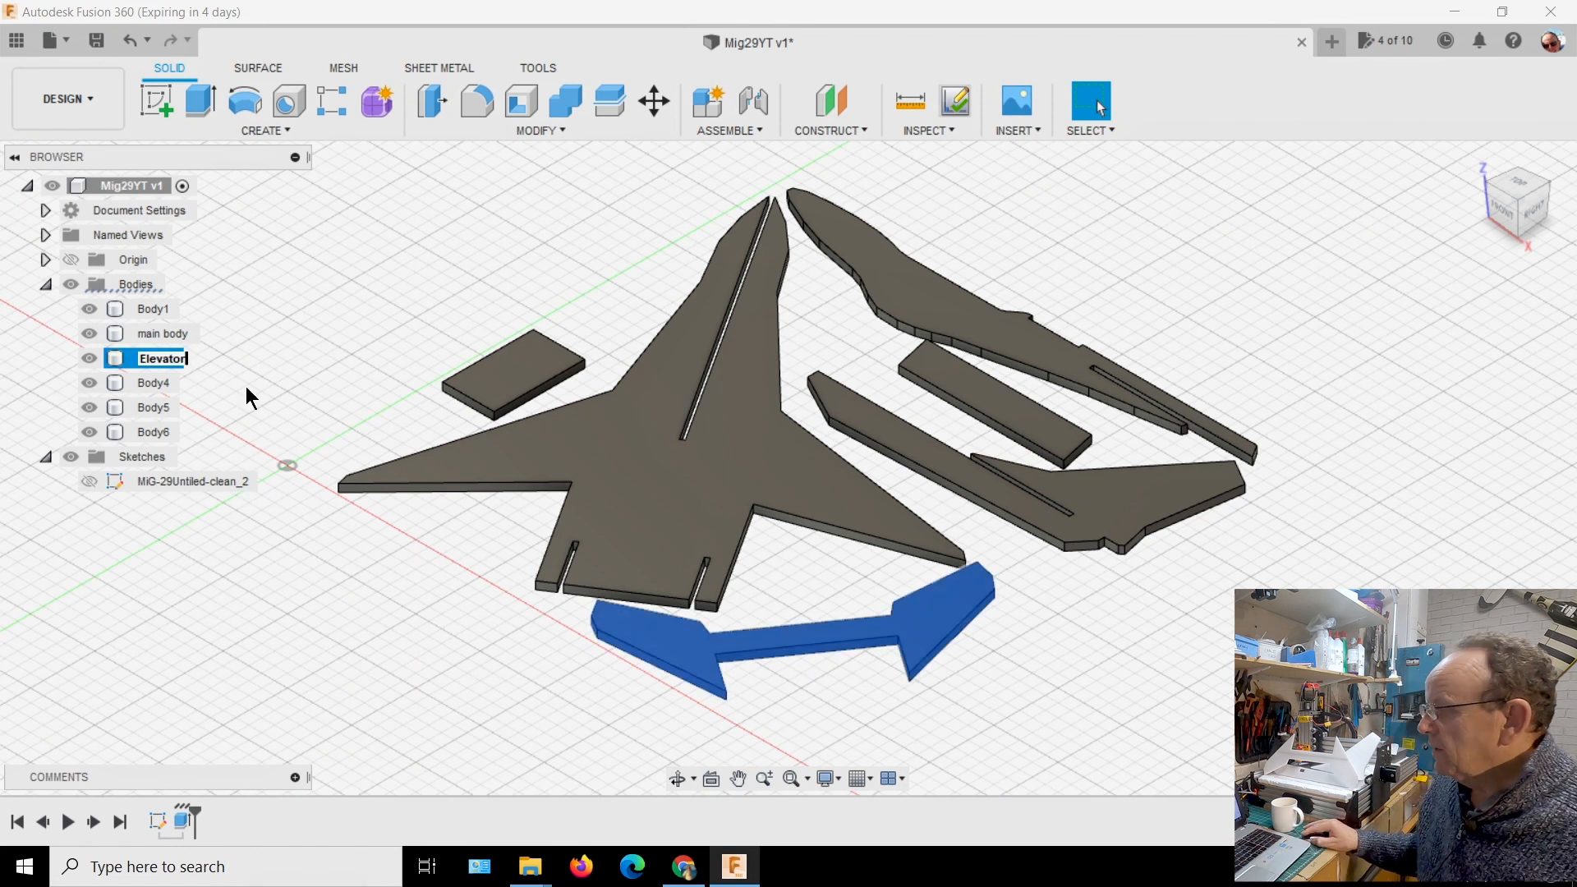
click(304, 285)
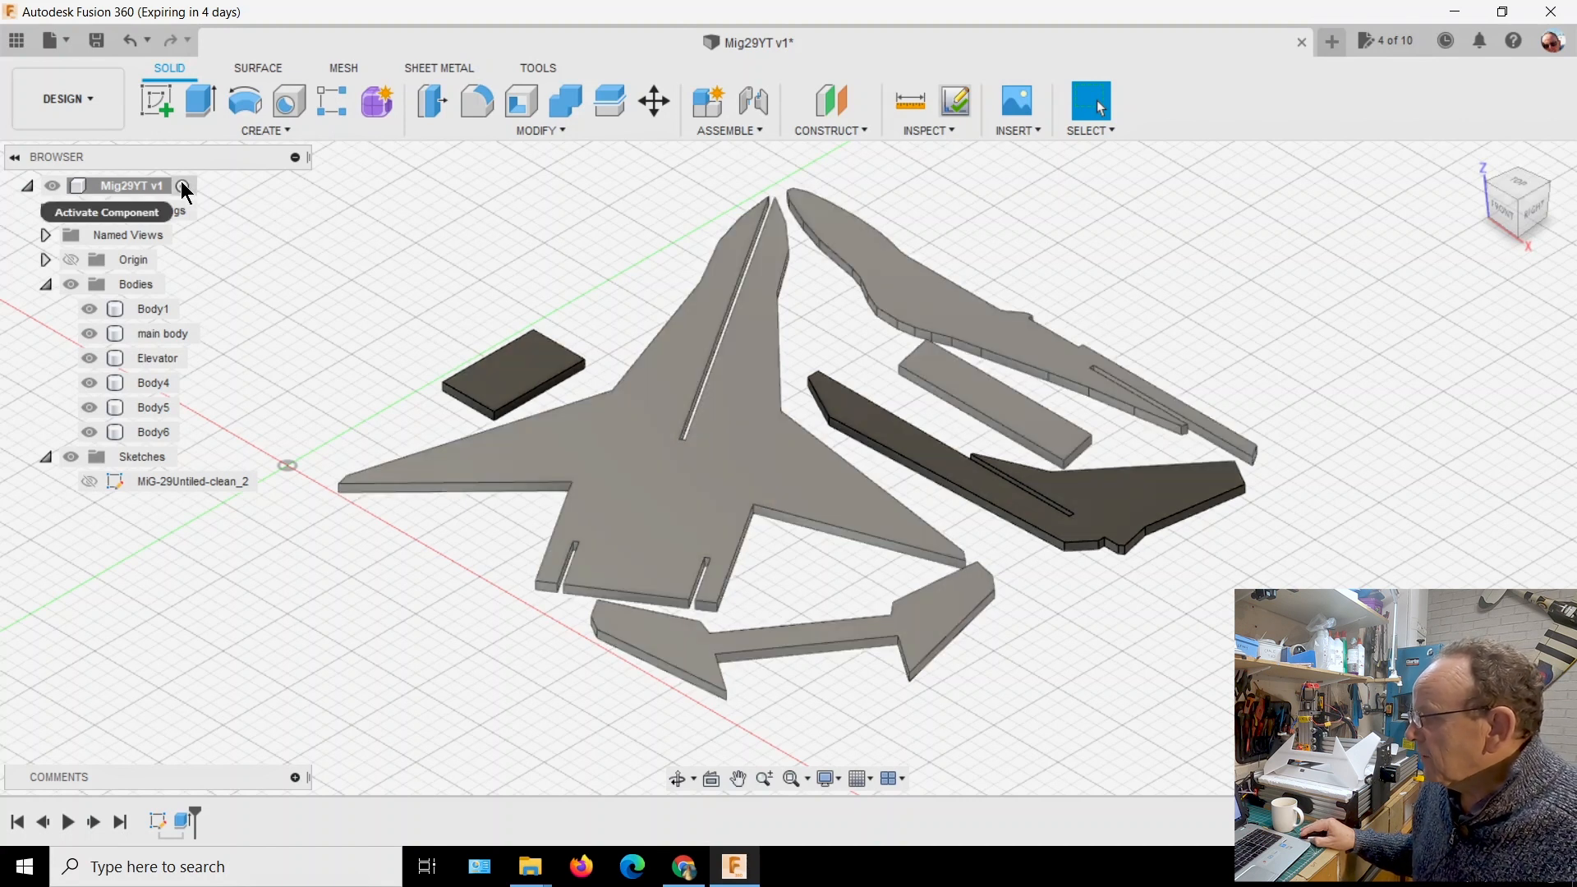
Create a new internal standard component named Sheet1 under the root Mig29YT design
right_click(182, 183)
click(223, 205)
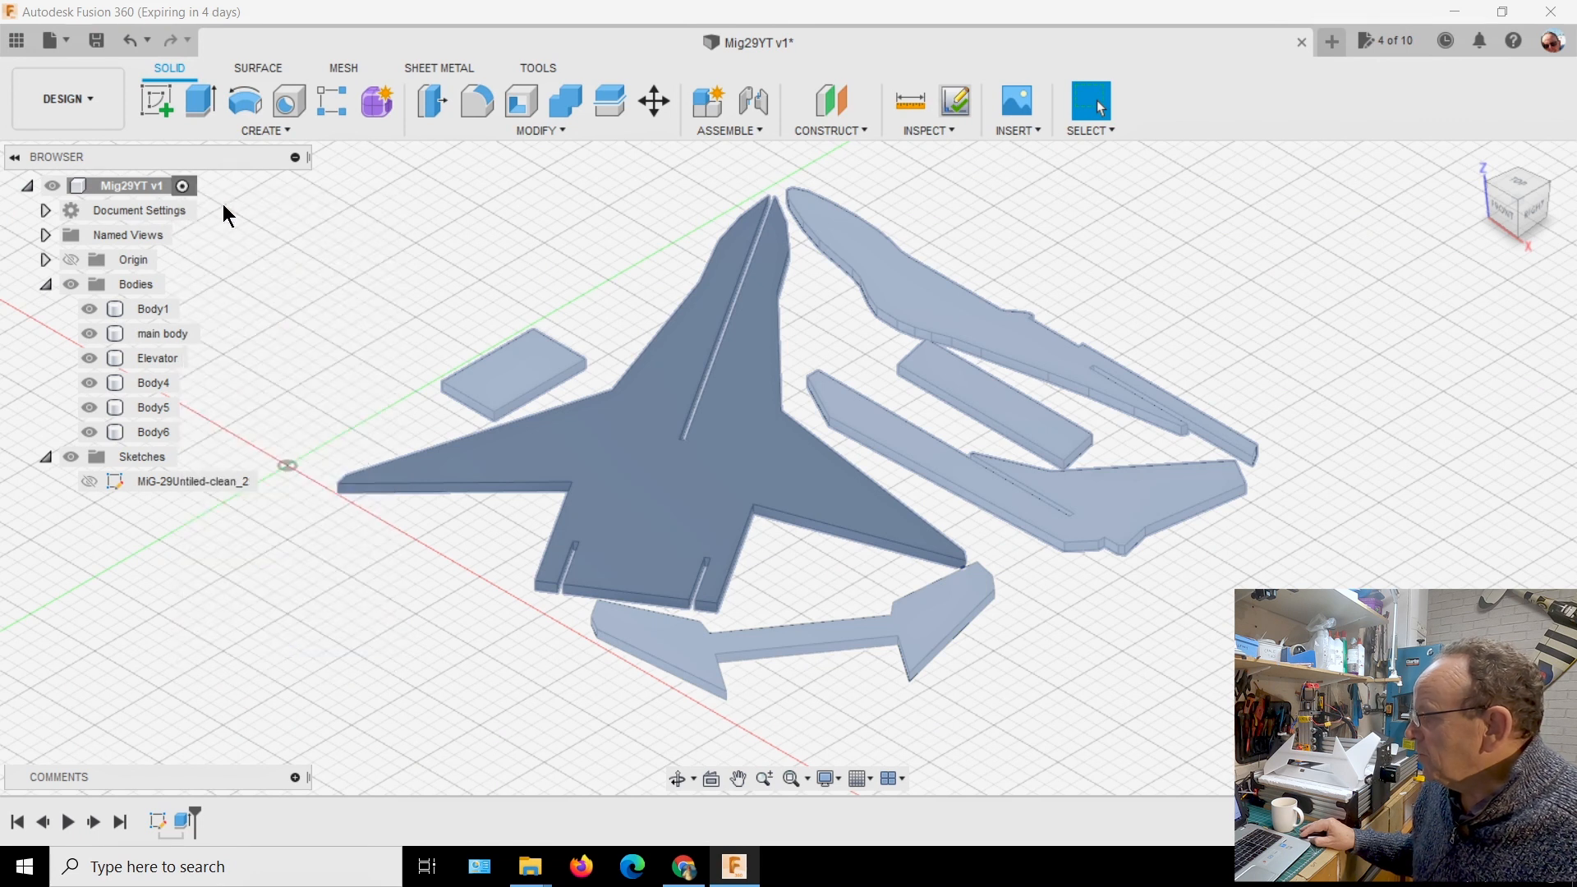
drag(1388, 391, 1262, 386)
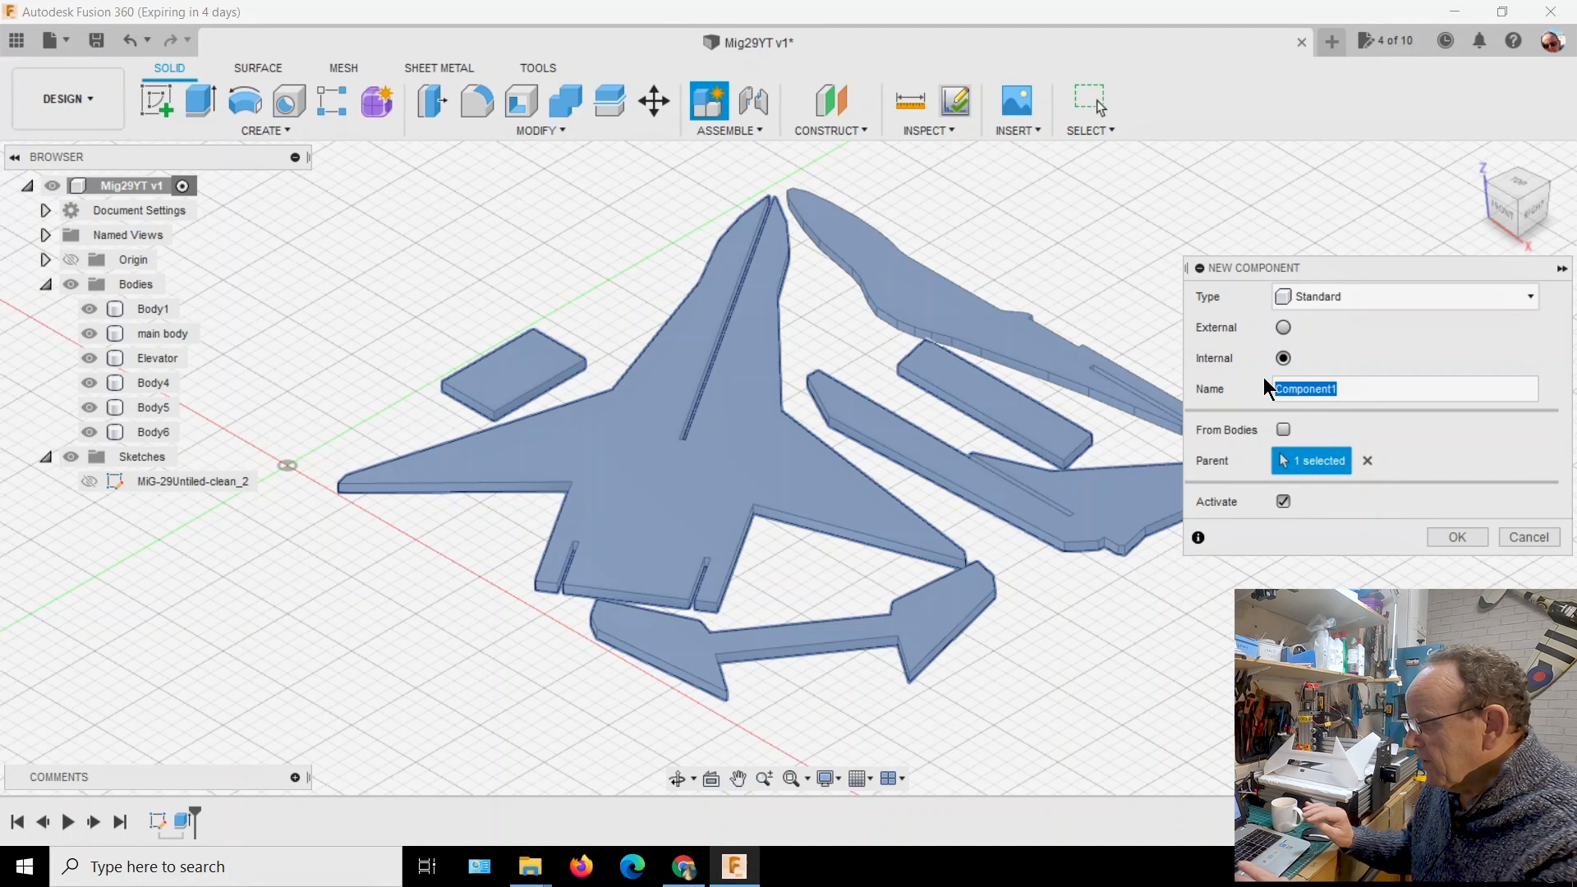
text(S)
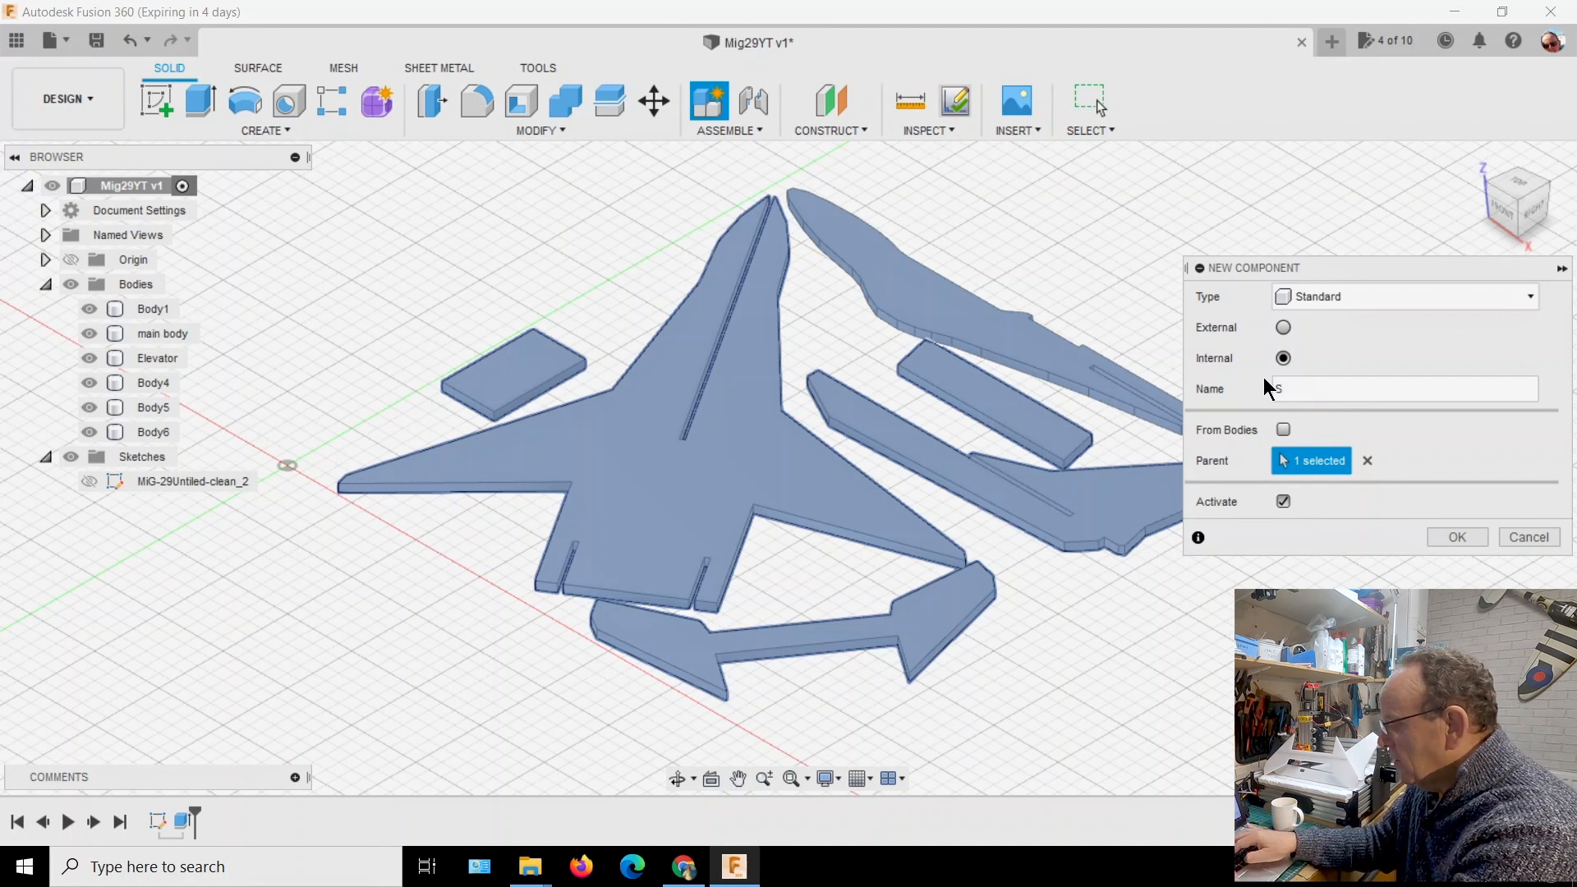
text(he)
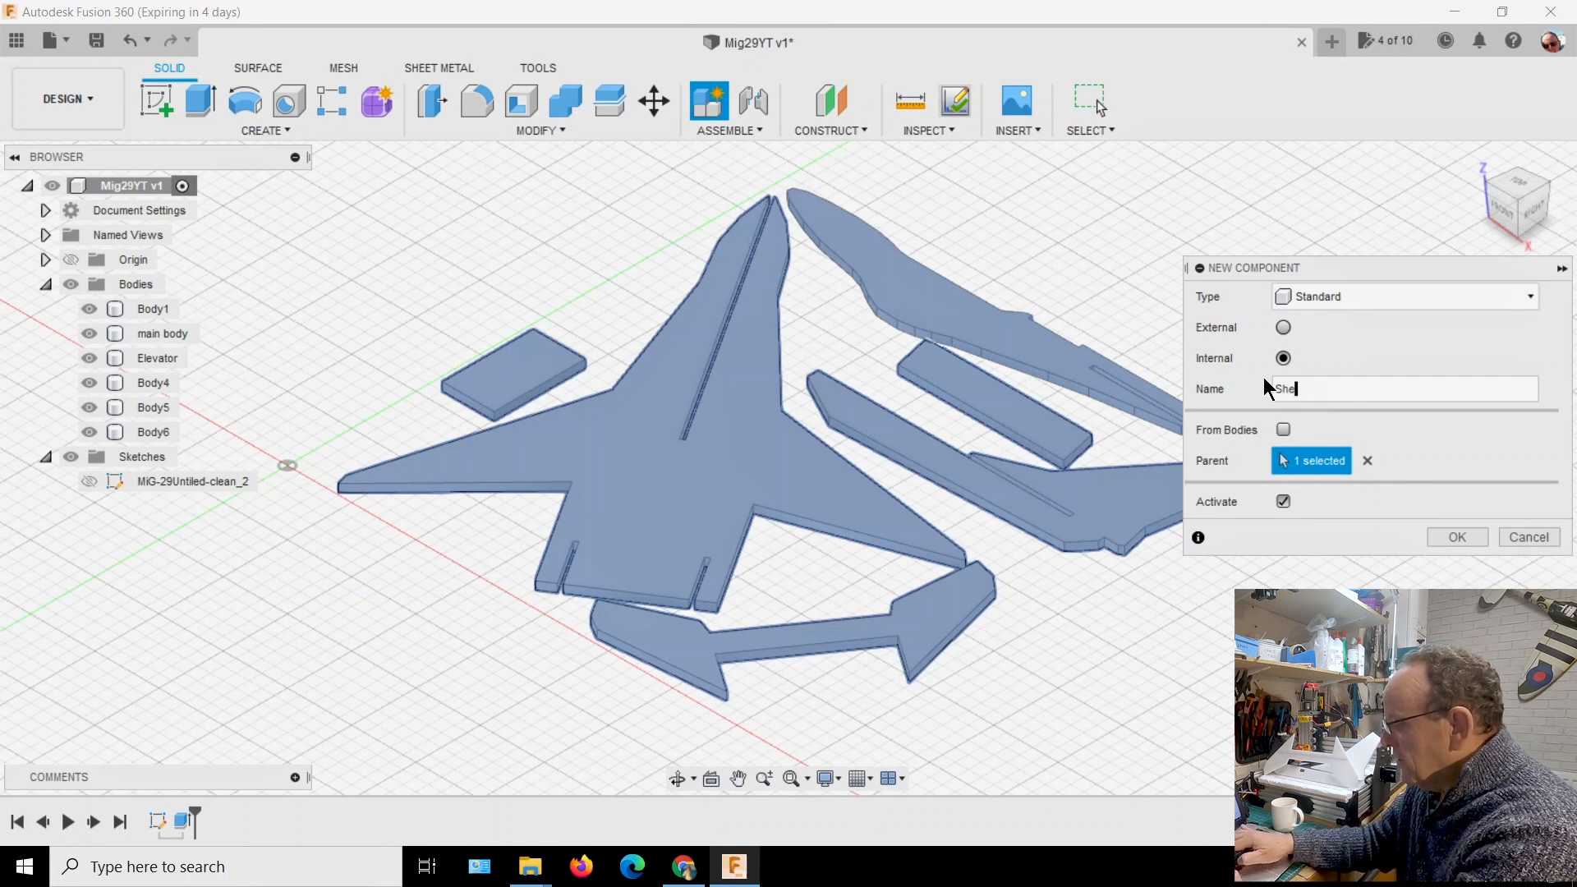
text(et1)
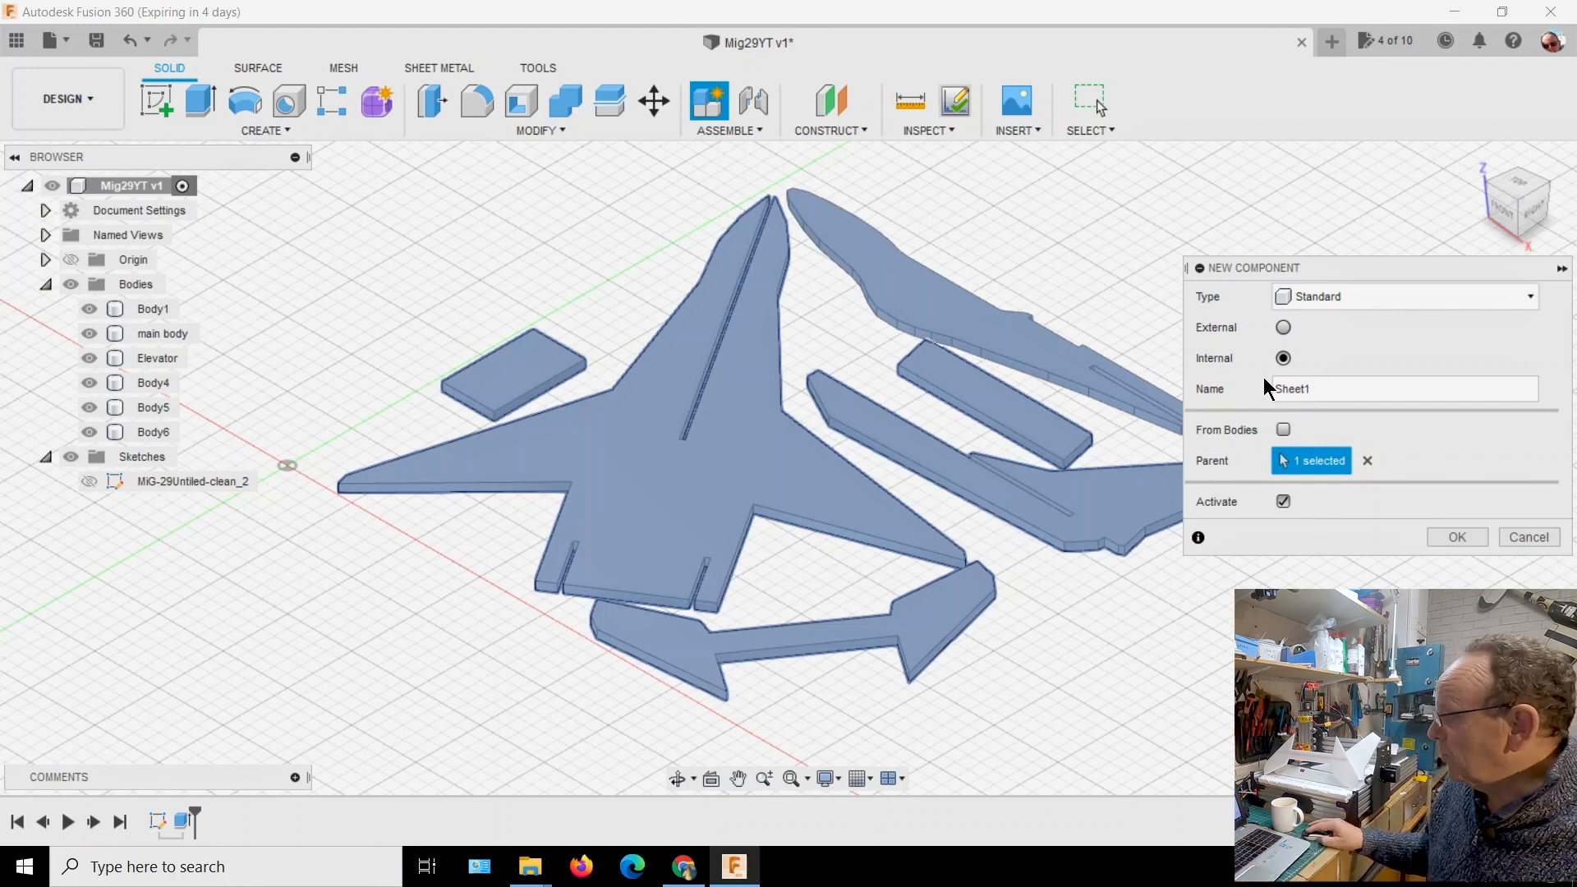
click(1458, 537)
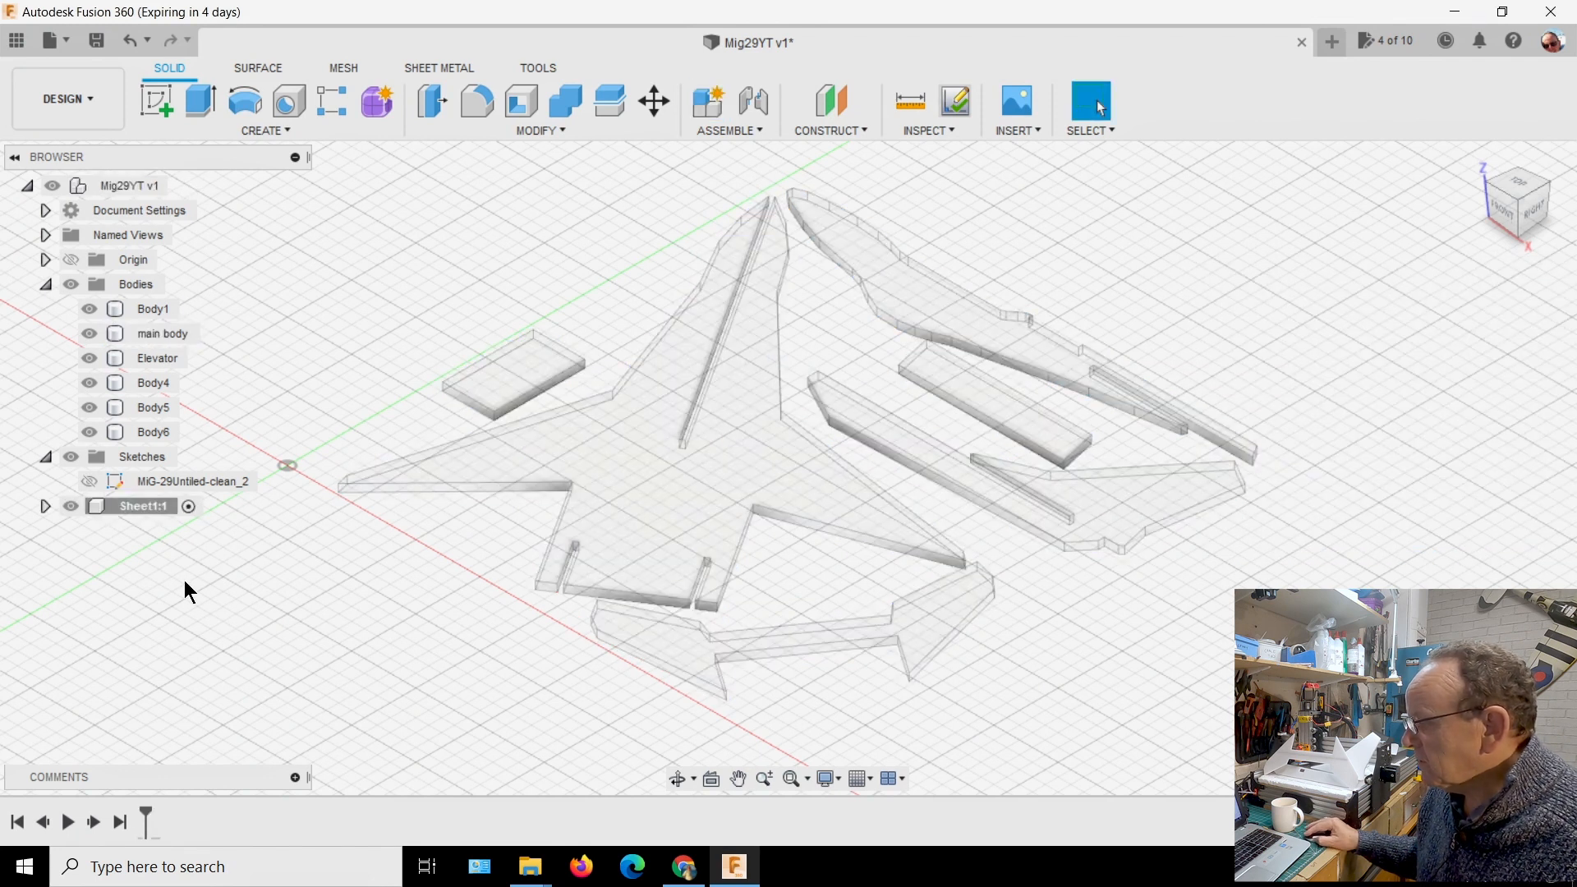
Expand the Sheet1 component's contents and make sure it is the active component
click(45, 507)
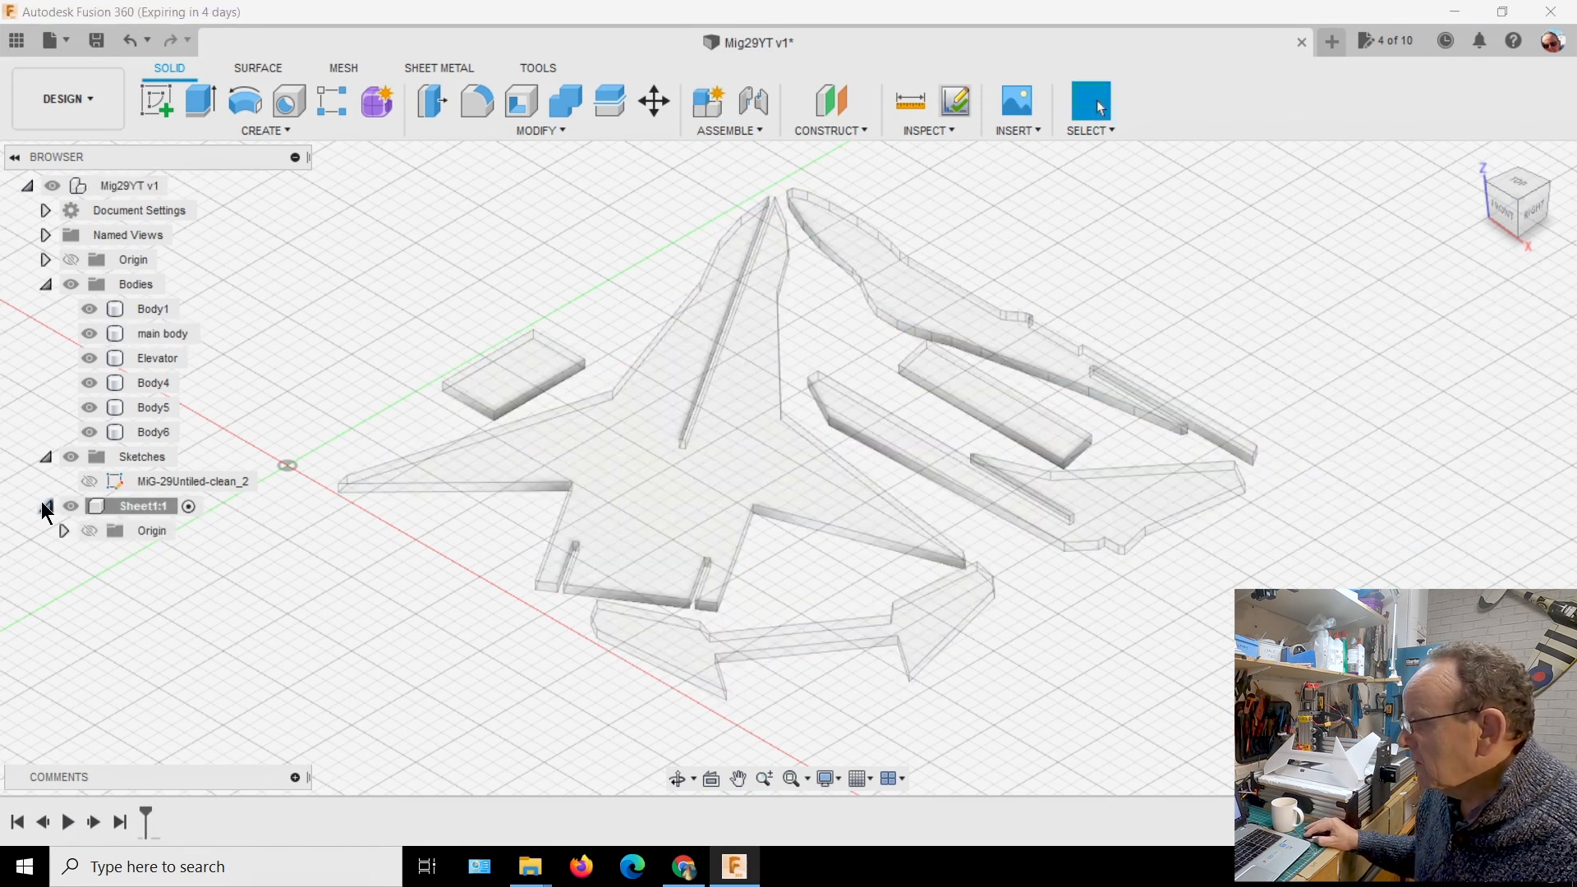
click(188, 506)
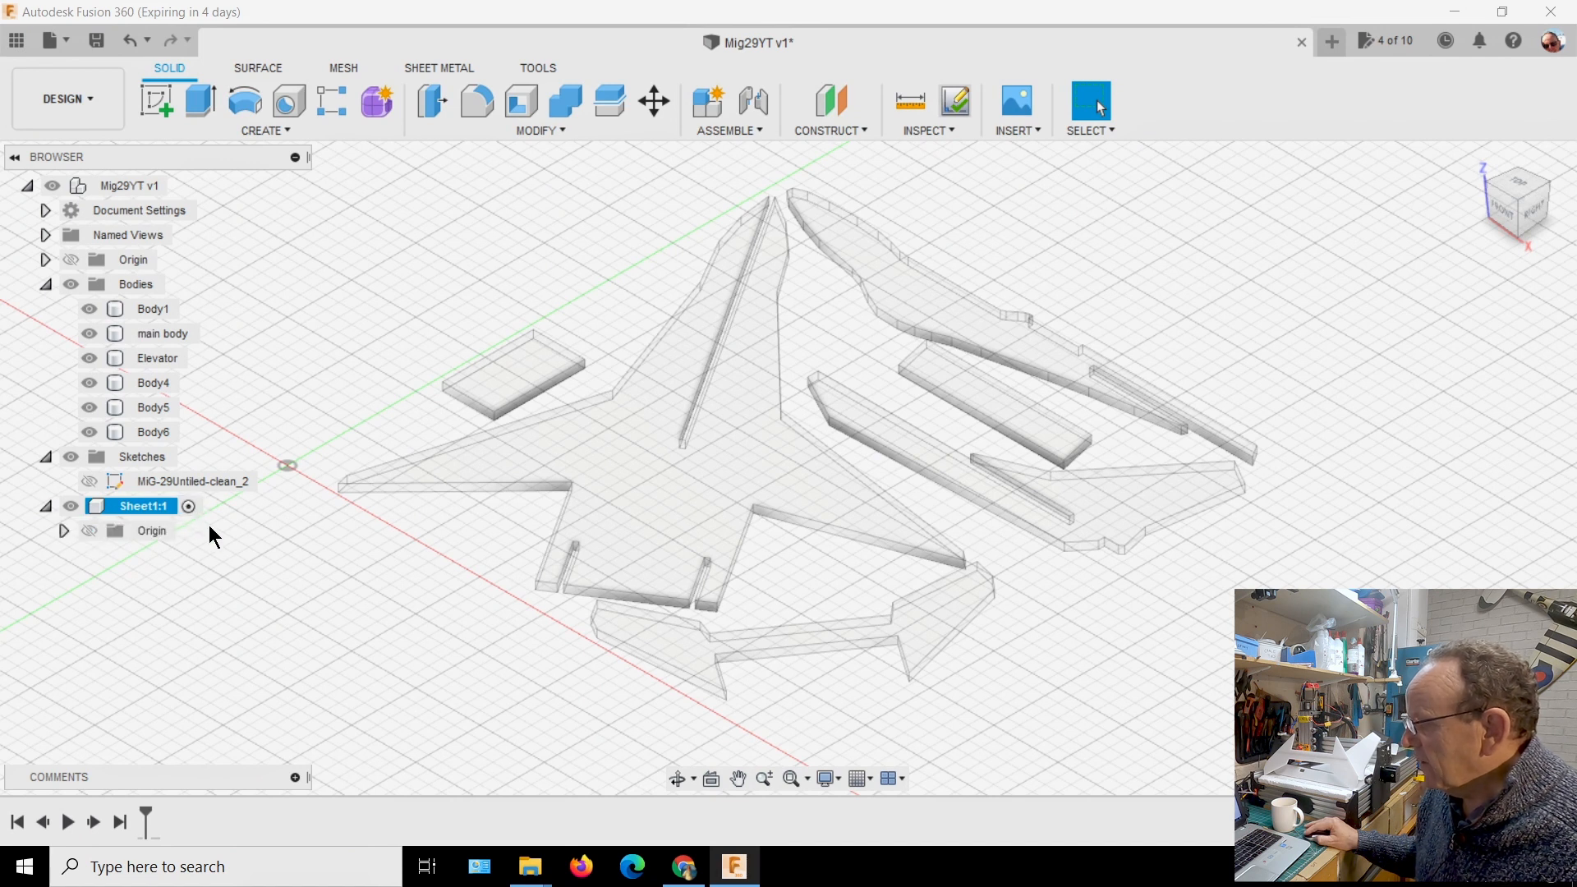
click(254, 563)
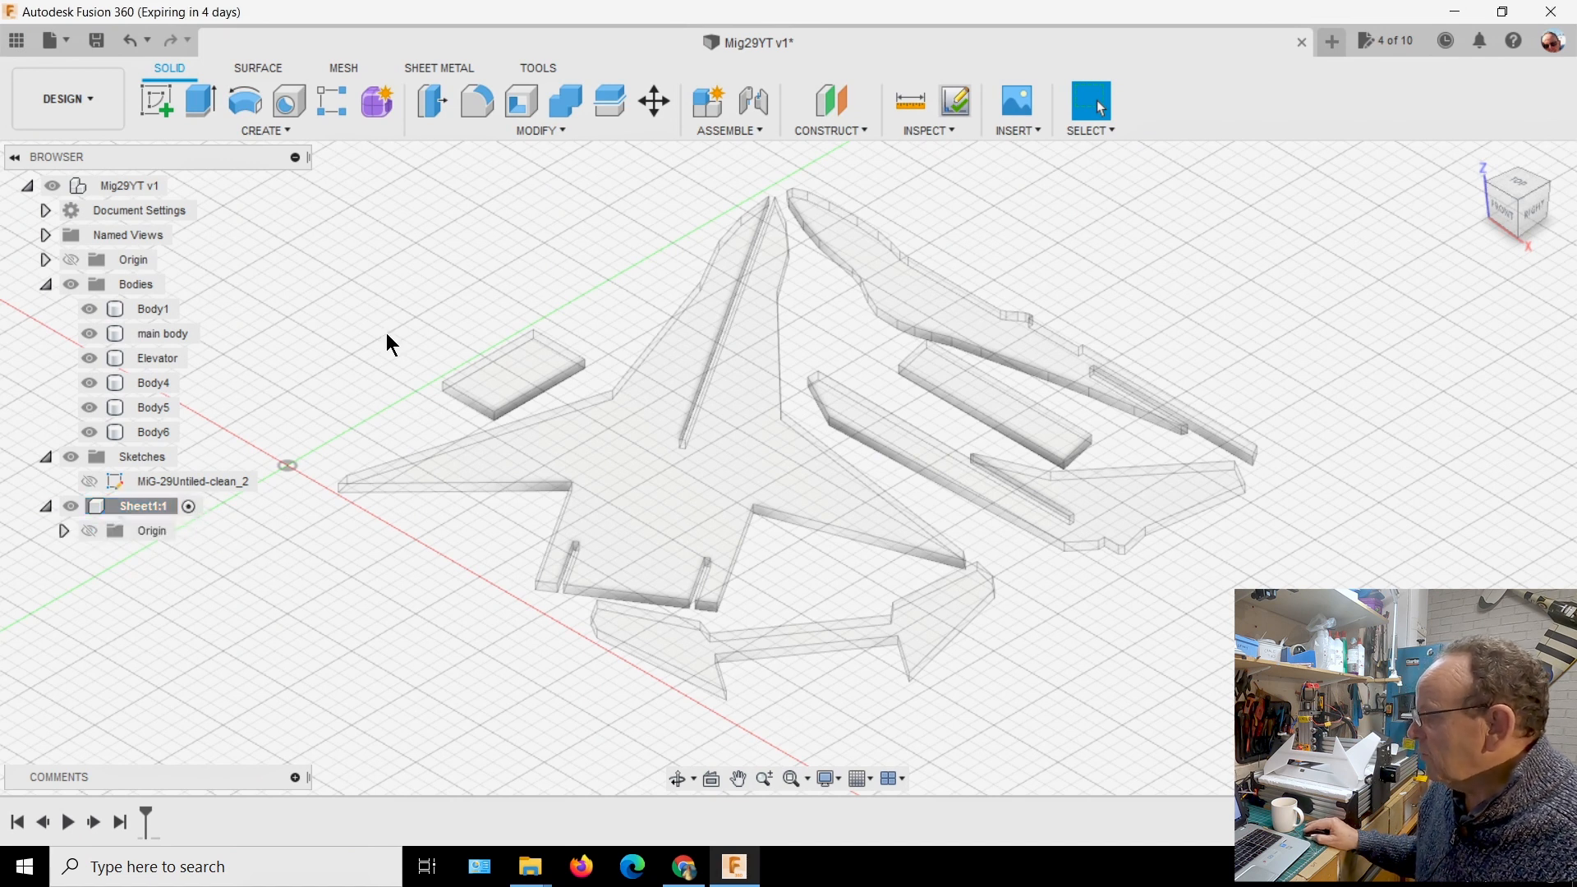
Temporarily hide Body1 and the main body, and show both again
click(91, 309)
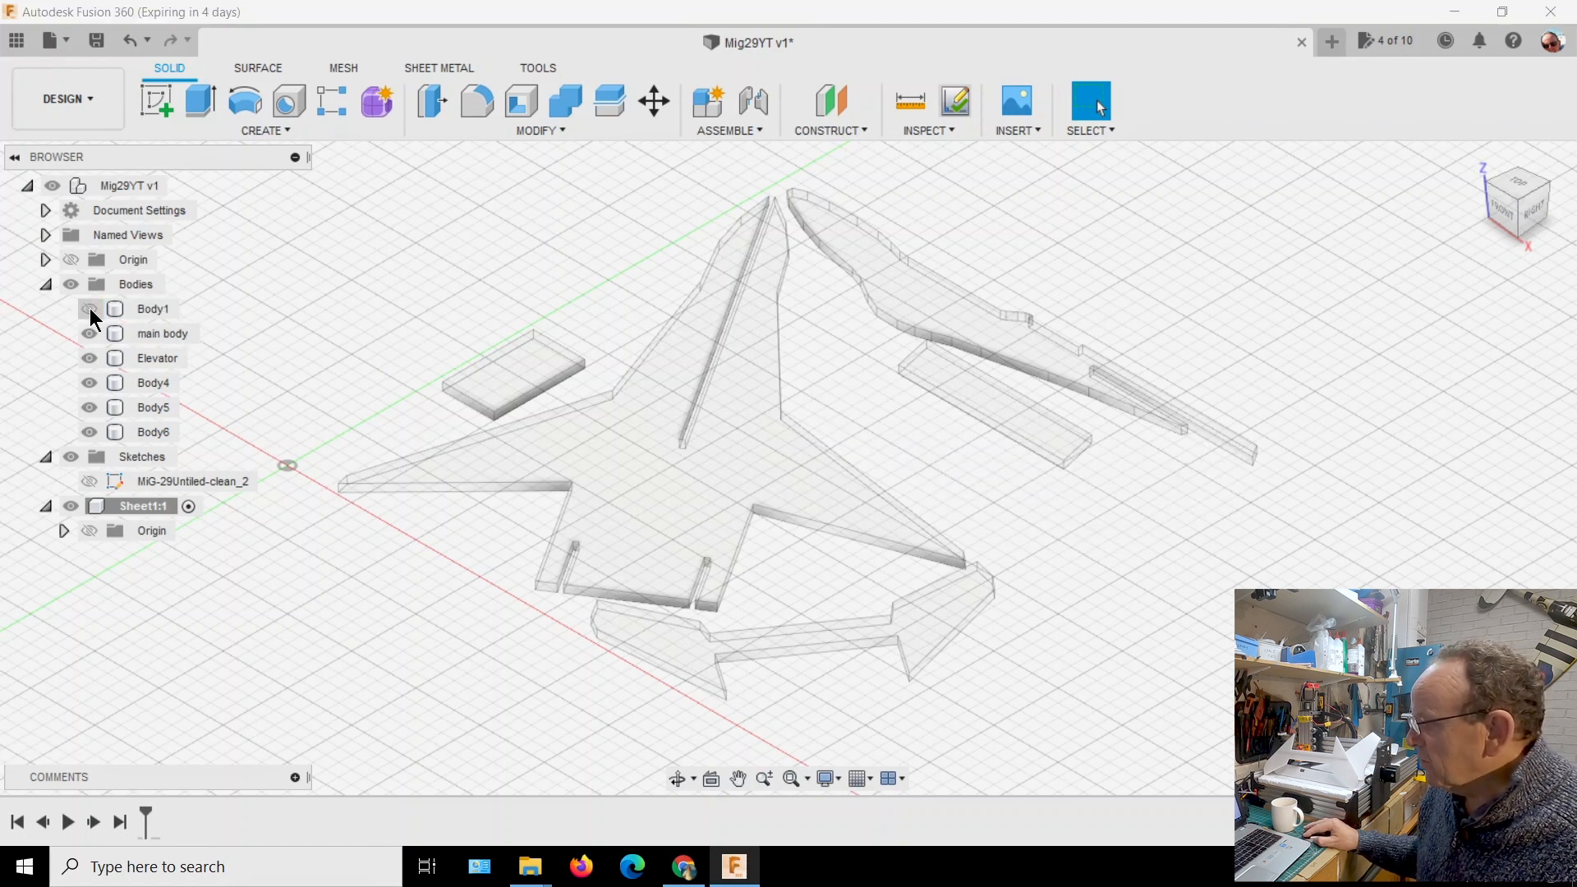
click(85, 333)
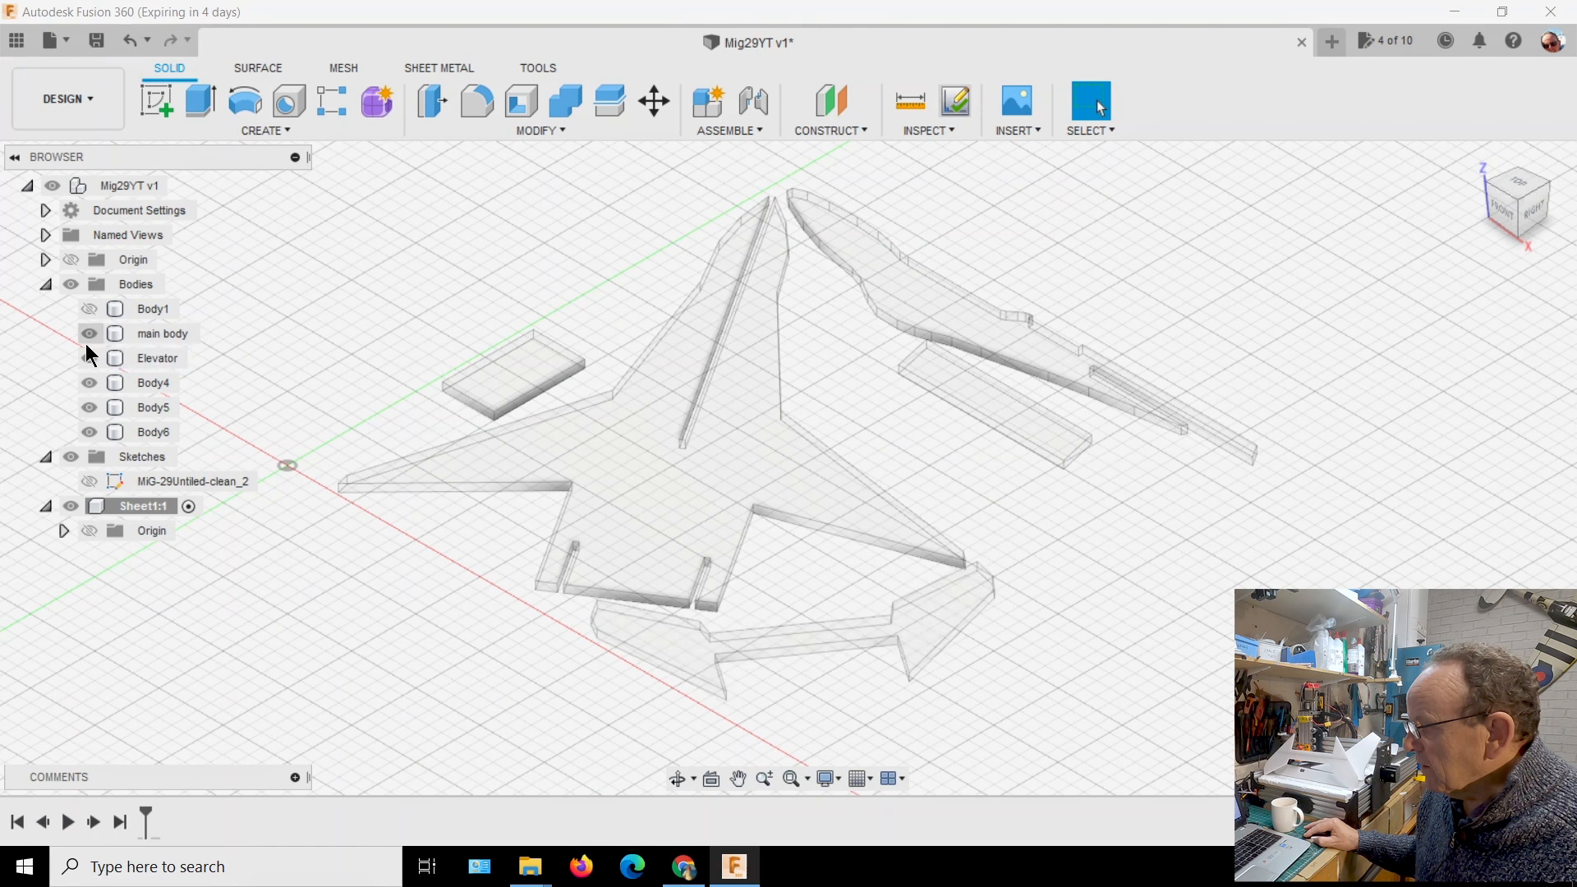
click(88, 334)
click(87, 380)
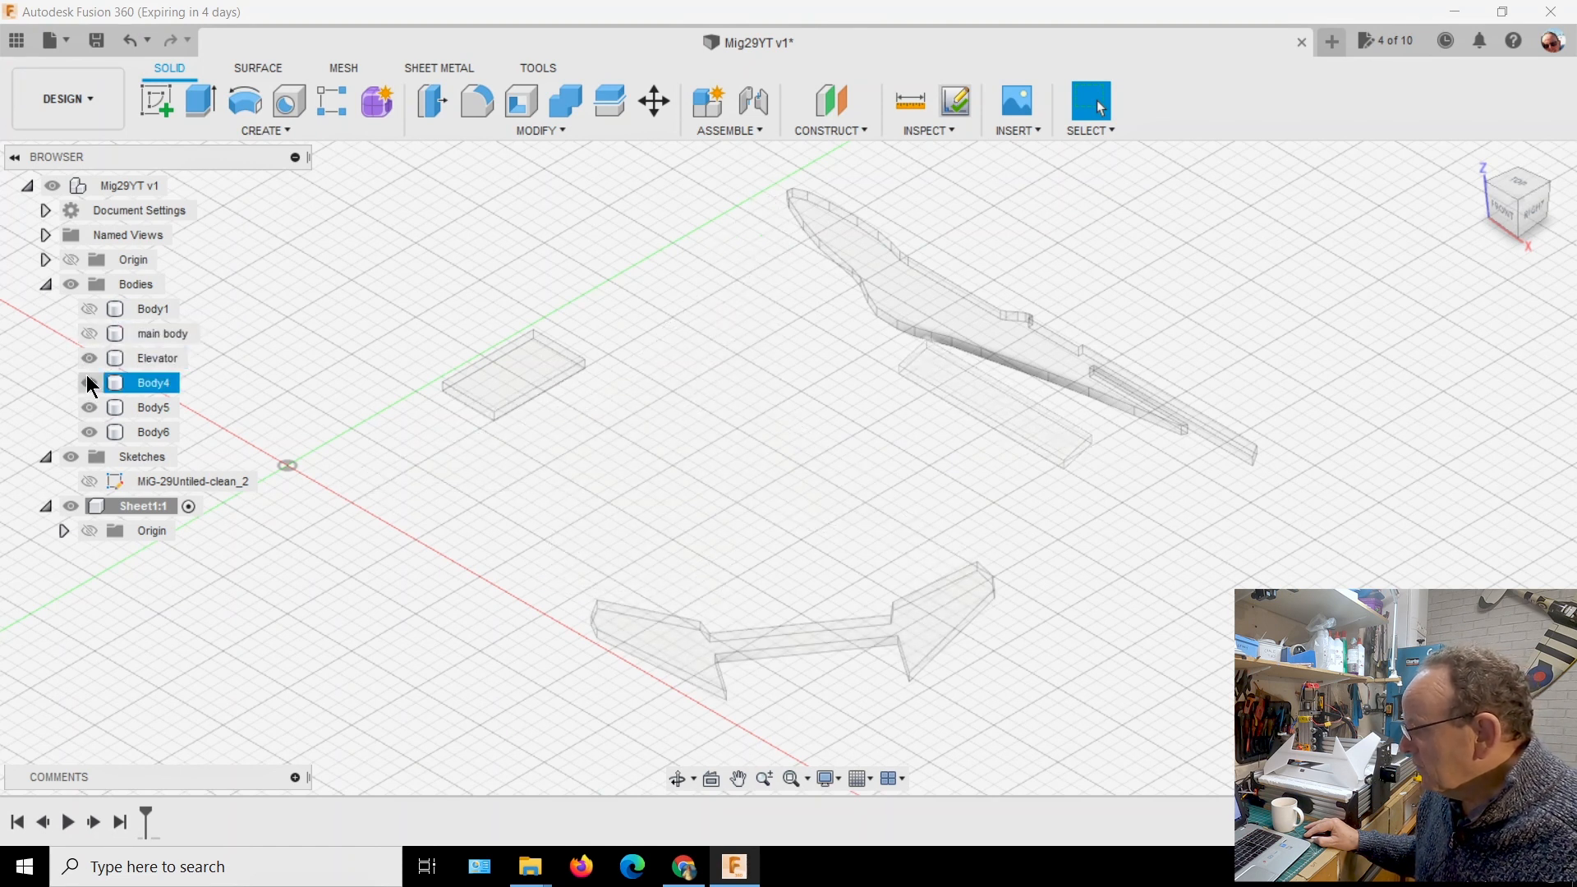
click(90, 310)
click(97, 338)
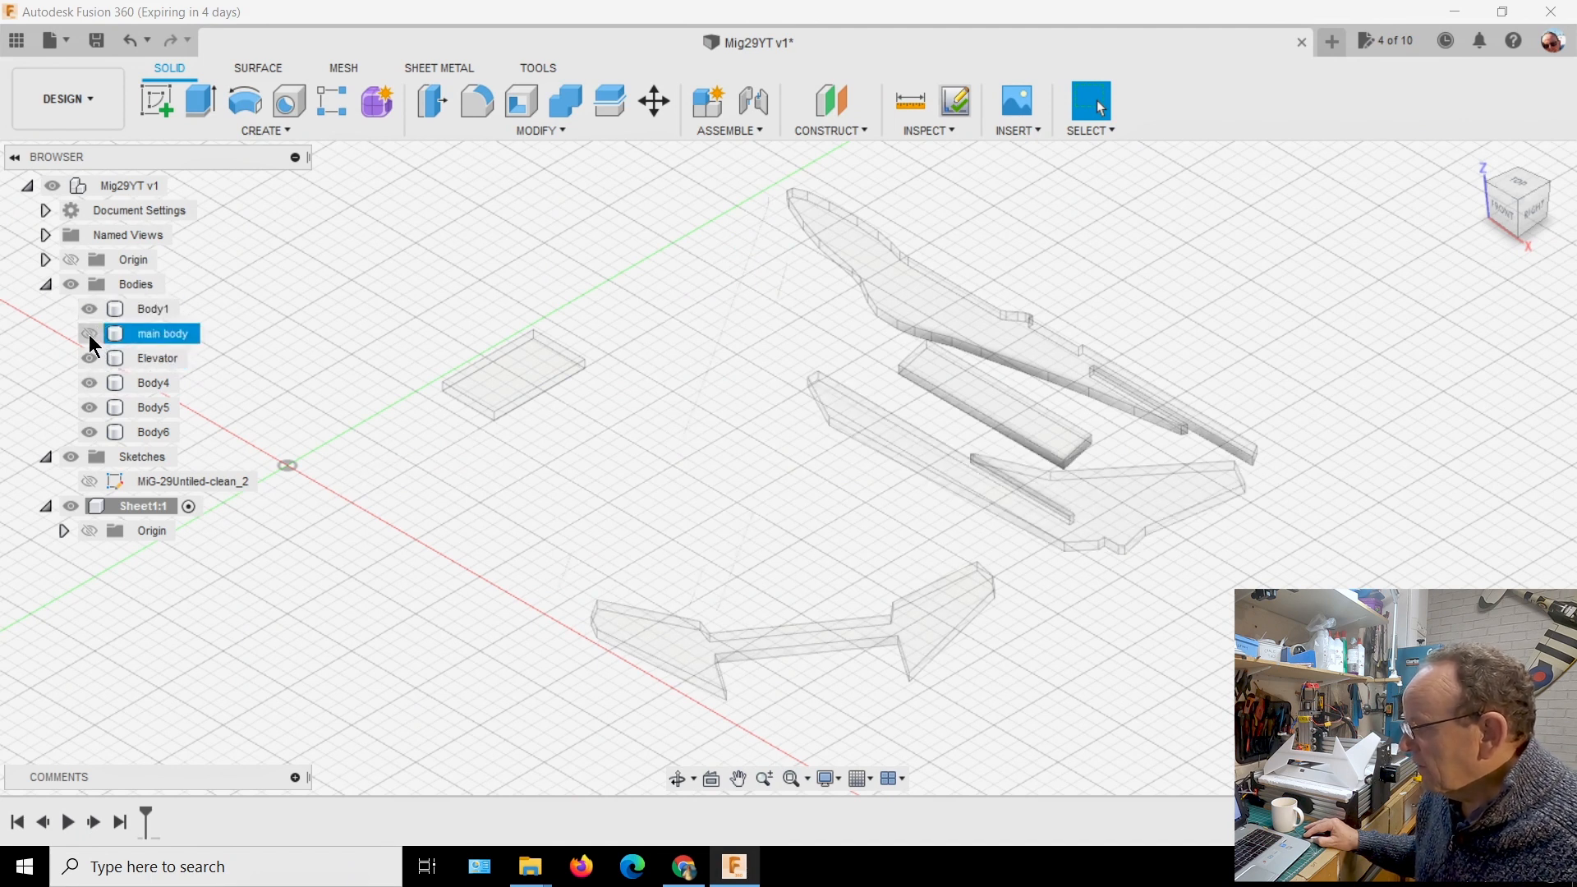
Hide Body4, Body5, Body6 and the main body, leaving only Body1 and Elevator displayed
click(90, 335)
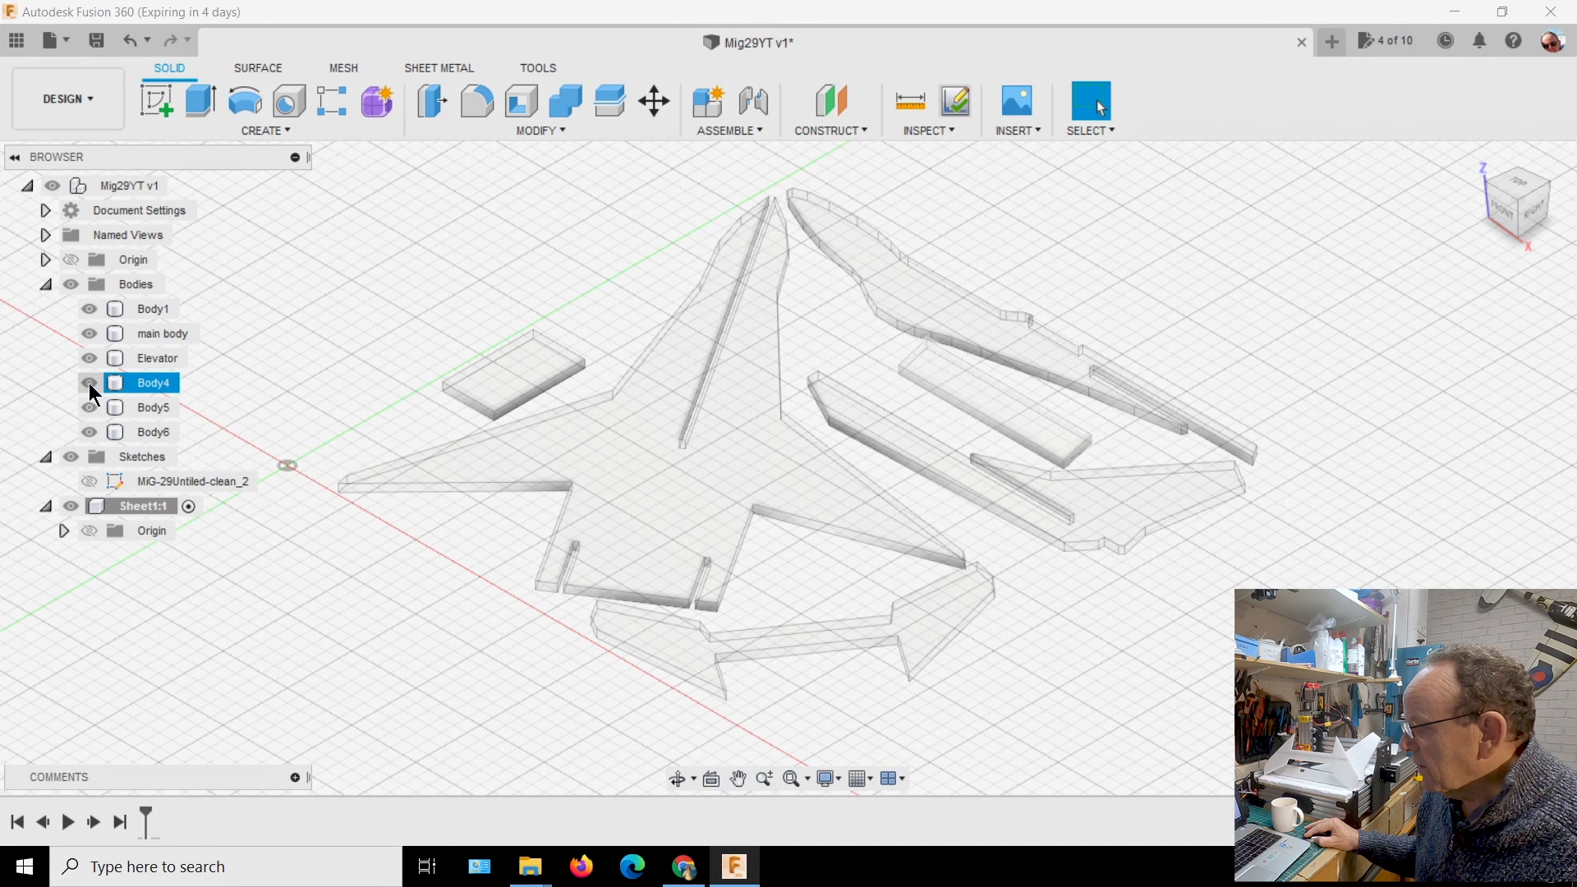
click(89, 382)
click(89, 398)
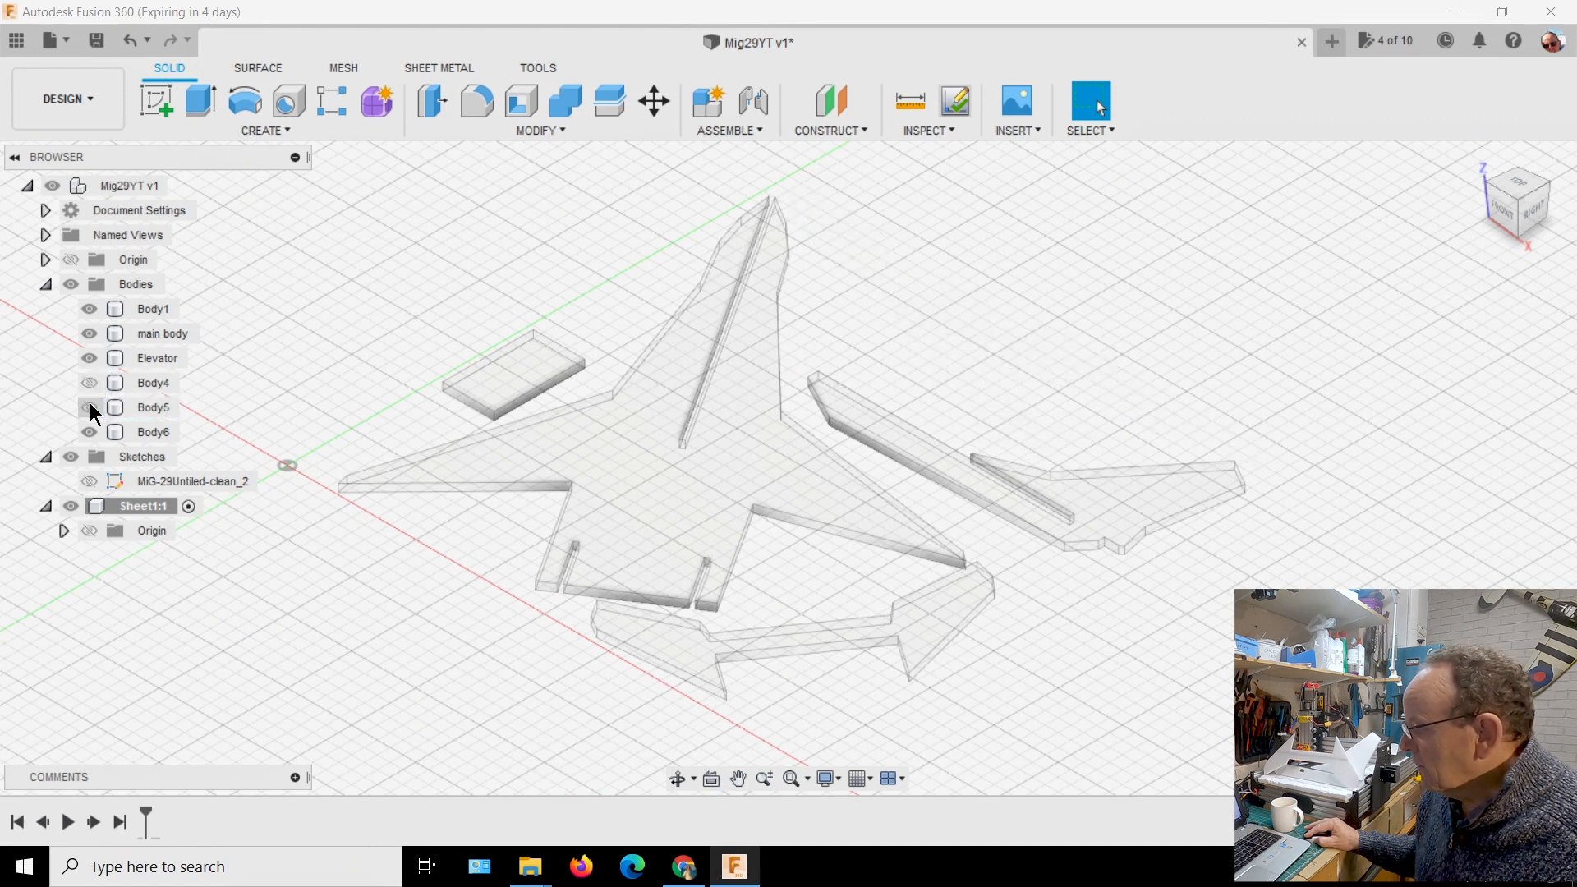
click(85, 432)
click(88, 432)
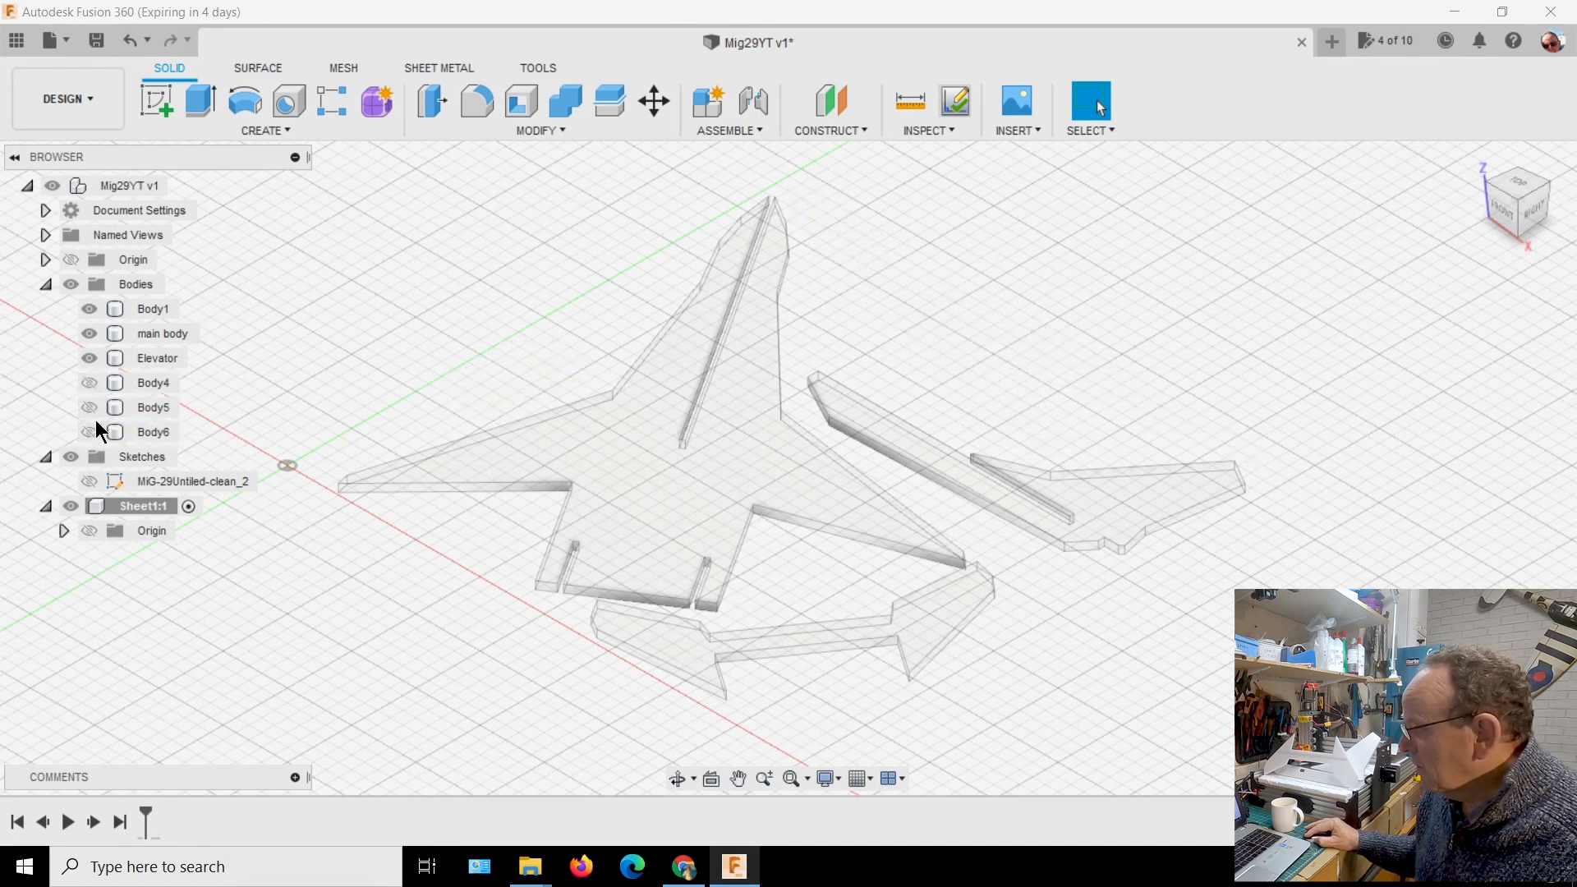
click(87, 333)
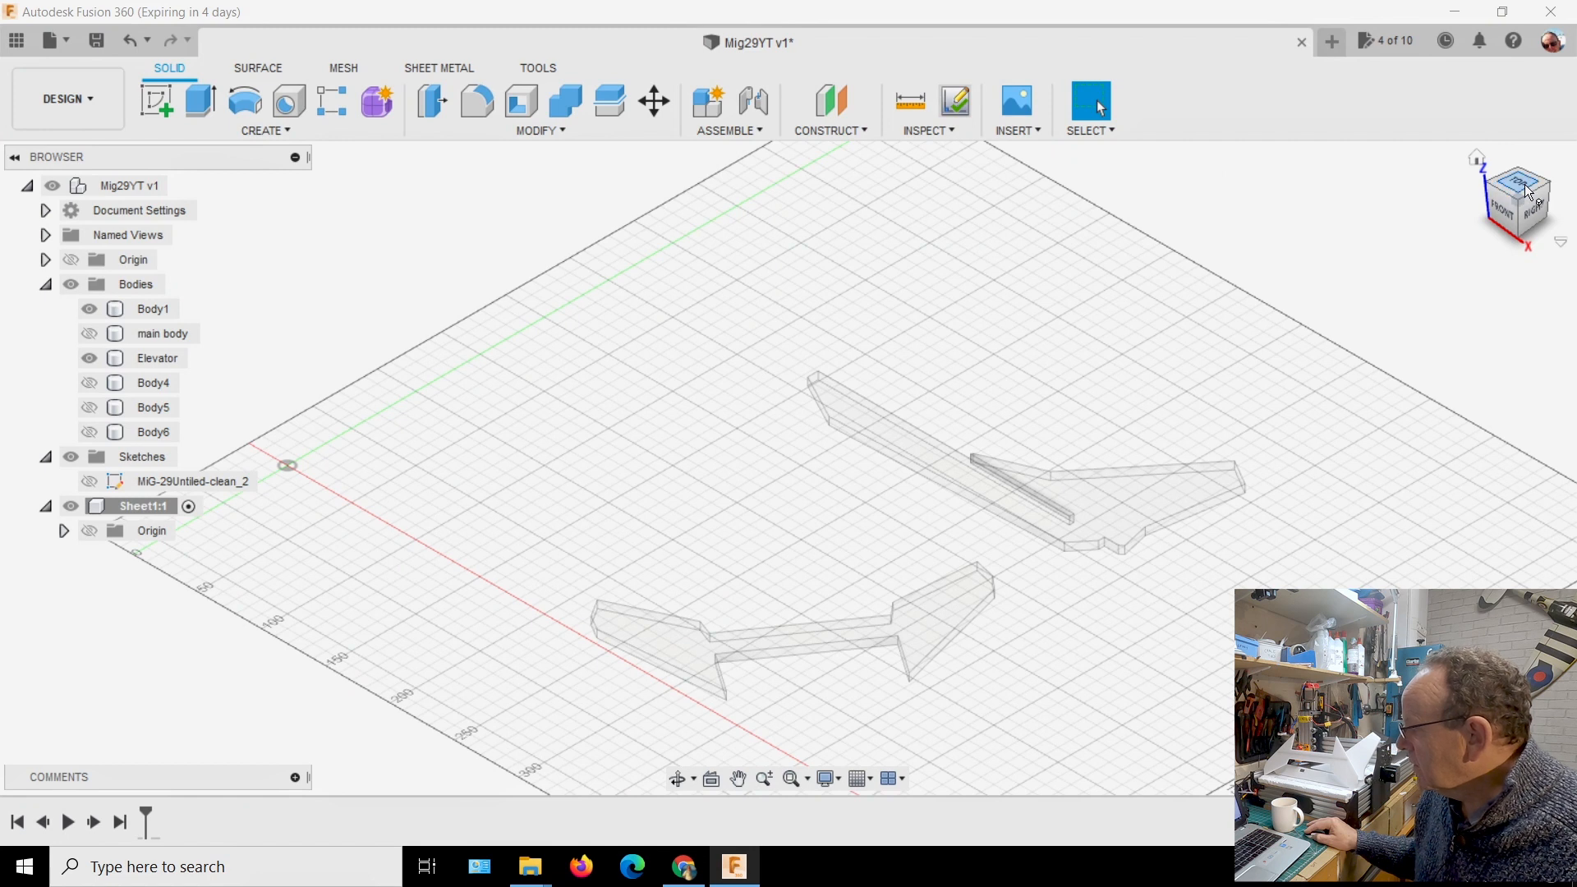
Look at the model from the top and start a new sketch on the horizontal XY plane in the Sheet1 component
click(164, 505)
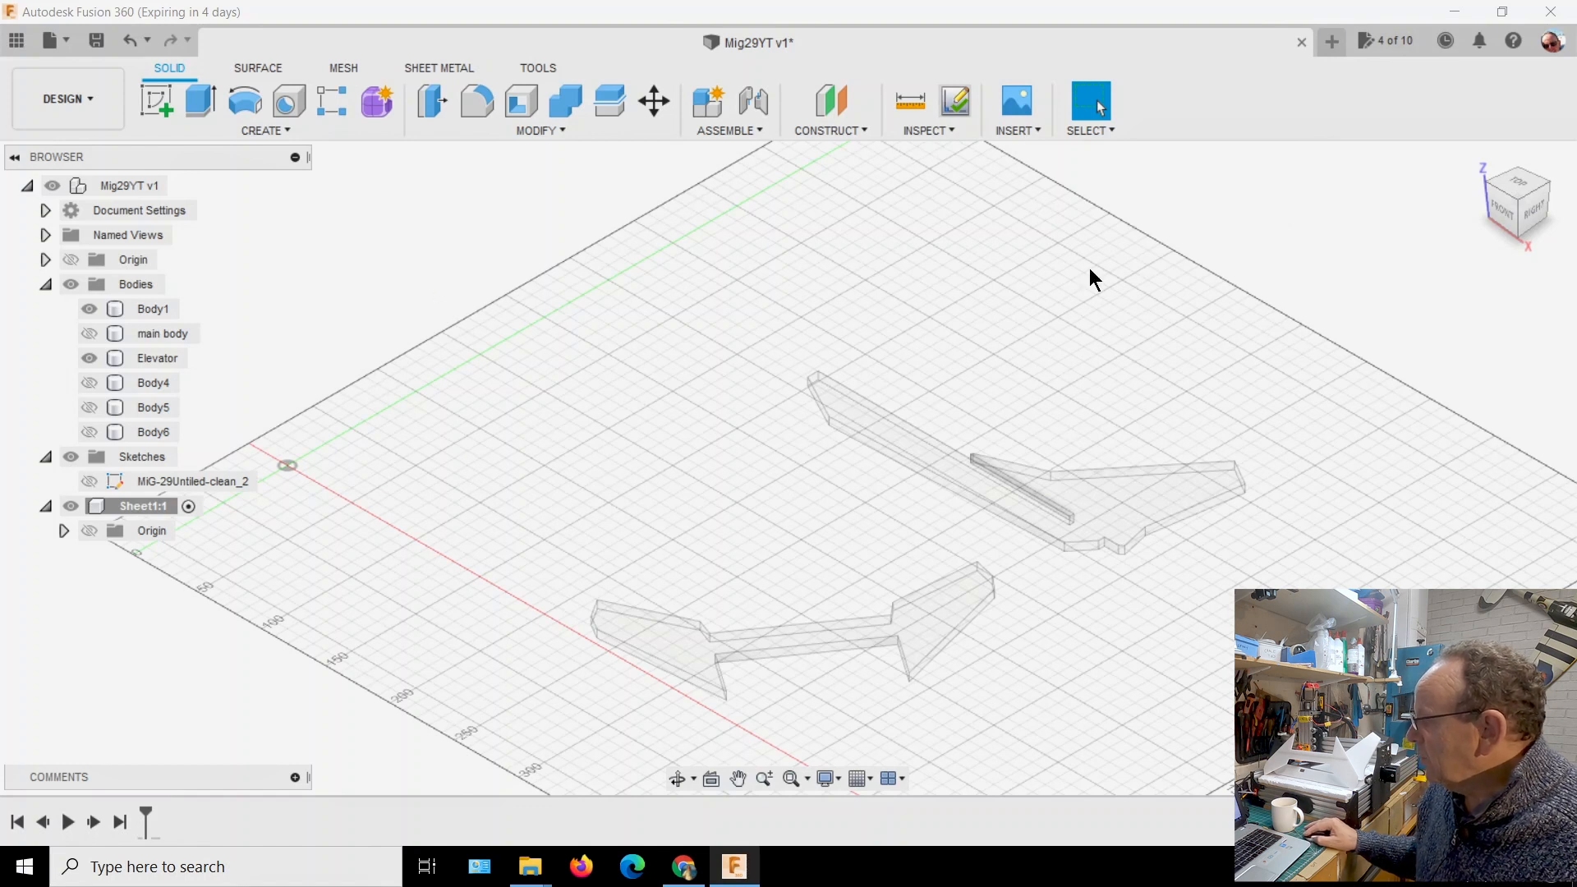
click(1532, 187)
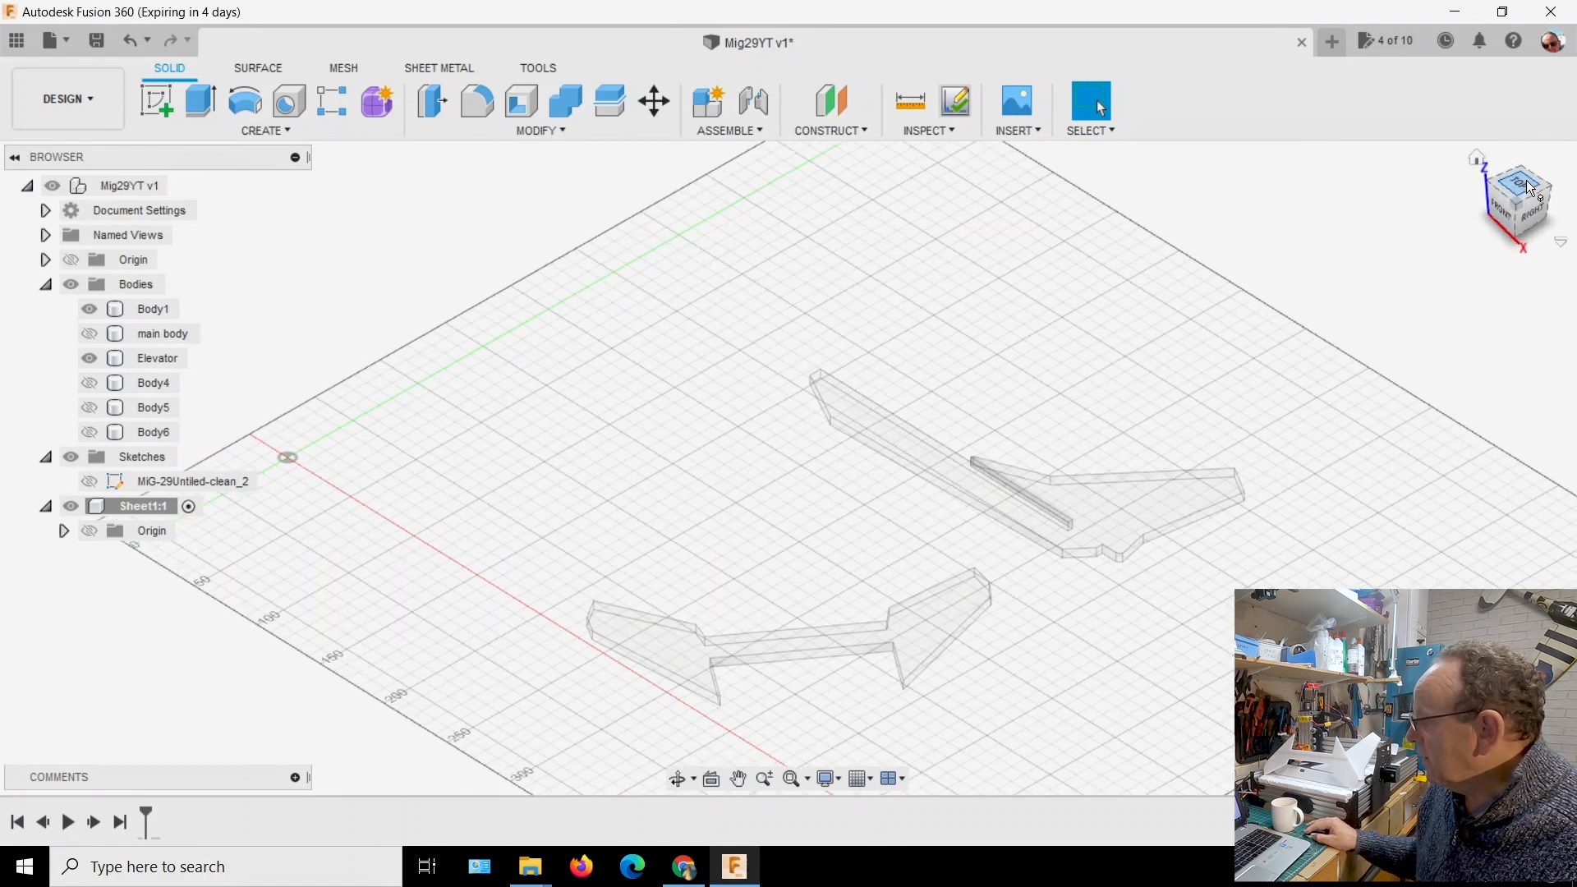
scroll(1142, 506, down, 1)
middle_drag(1109, 440, 1082, 336)
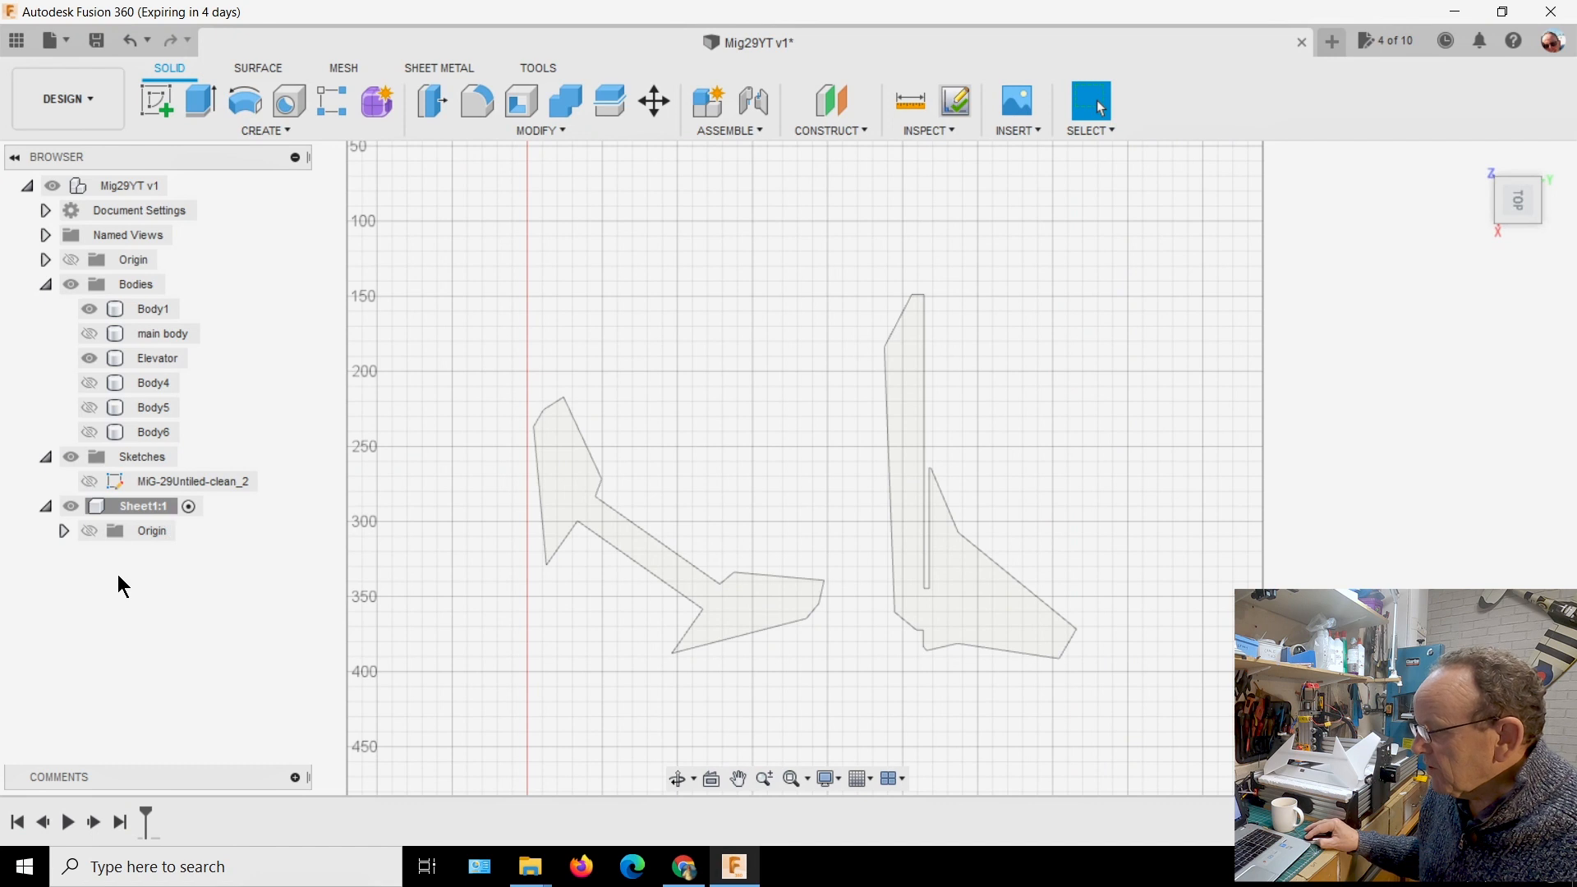
click(166, 108)
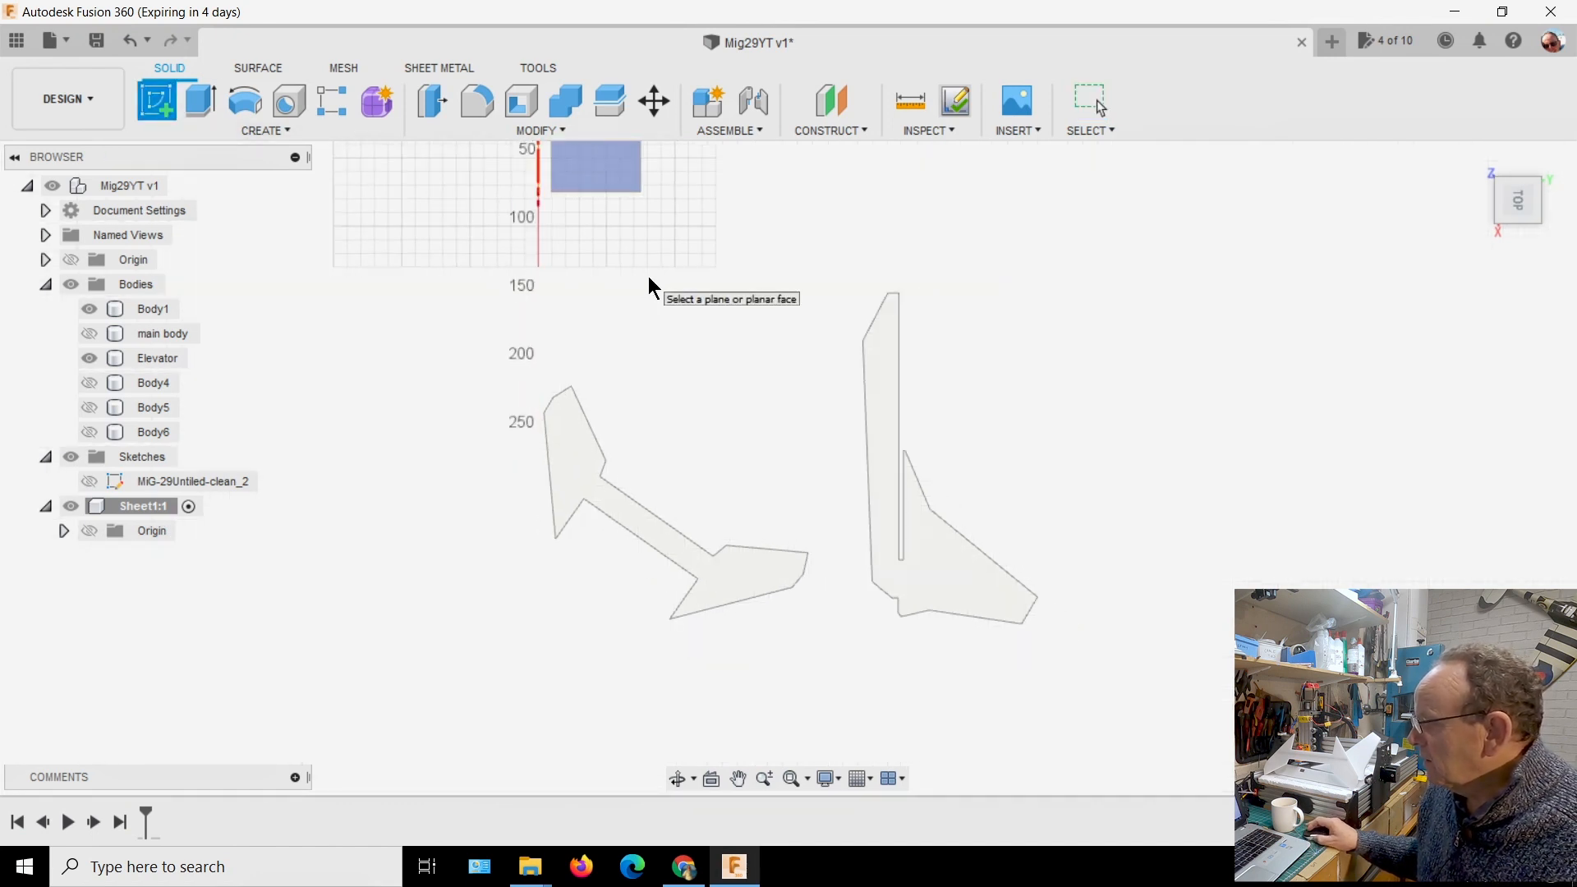
scroll(648, 276, down, 1)
scroll(648, 269, down, 1)
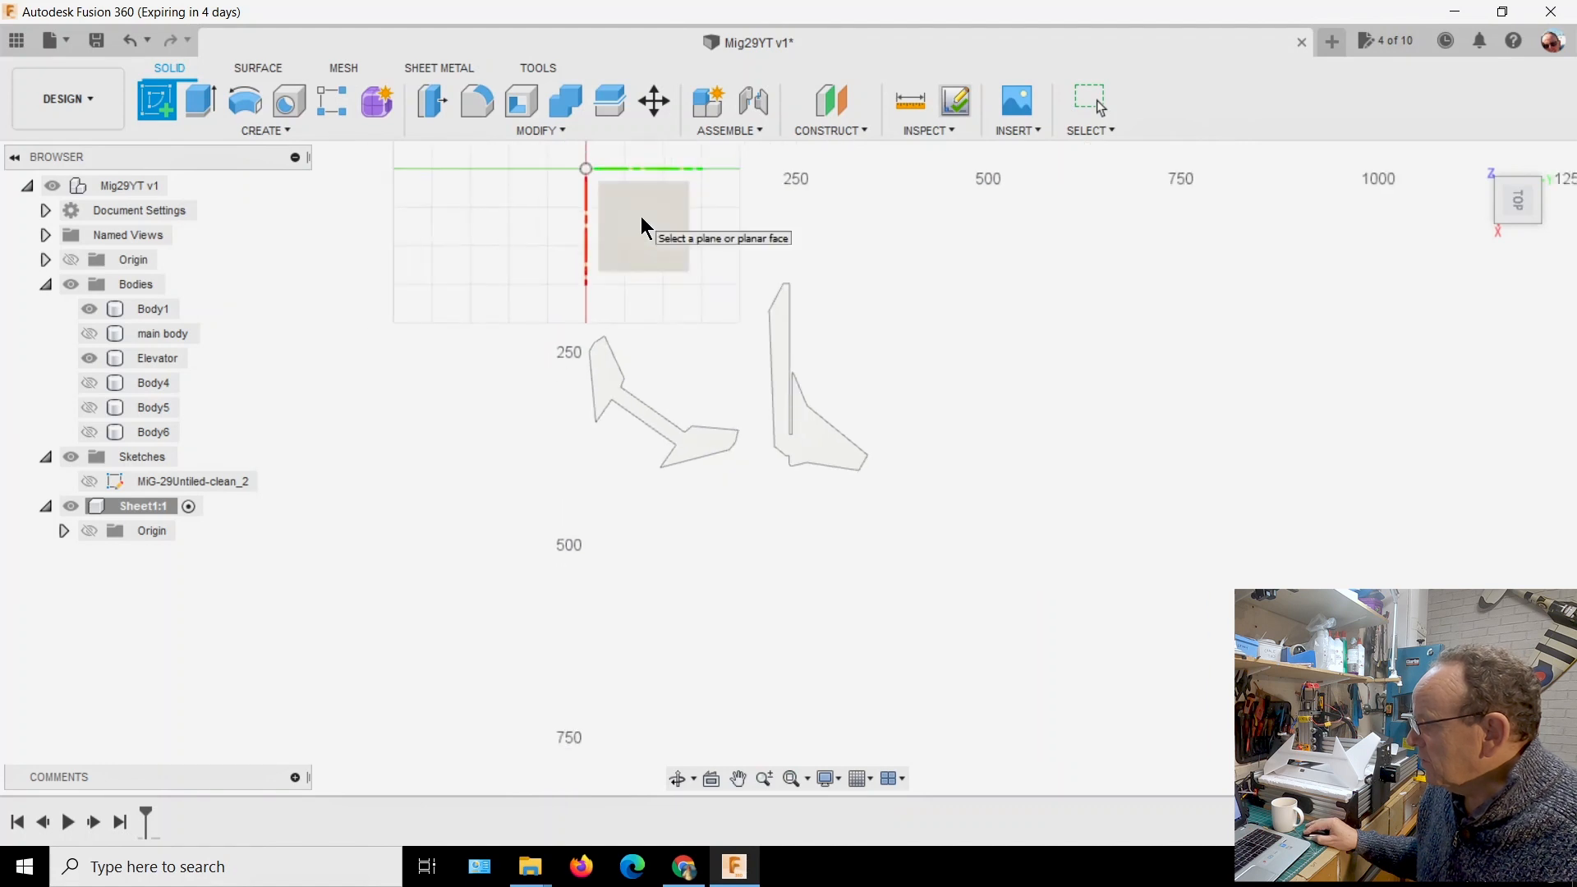
click(644, 218)
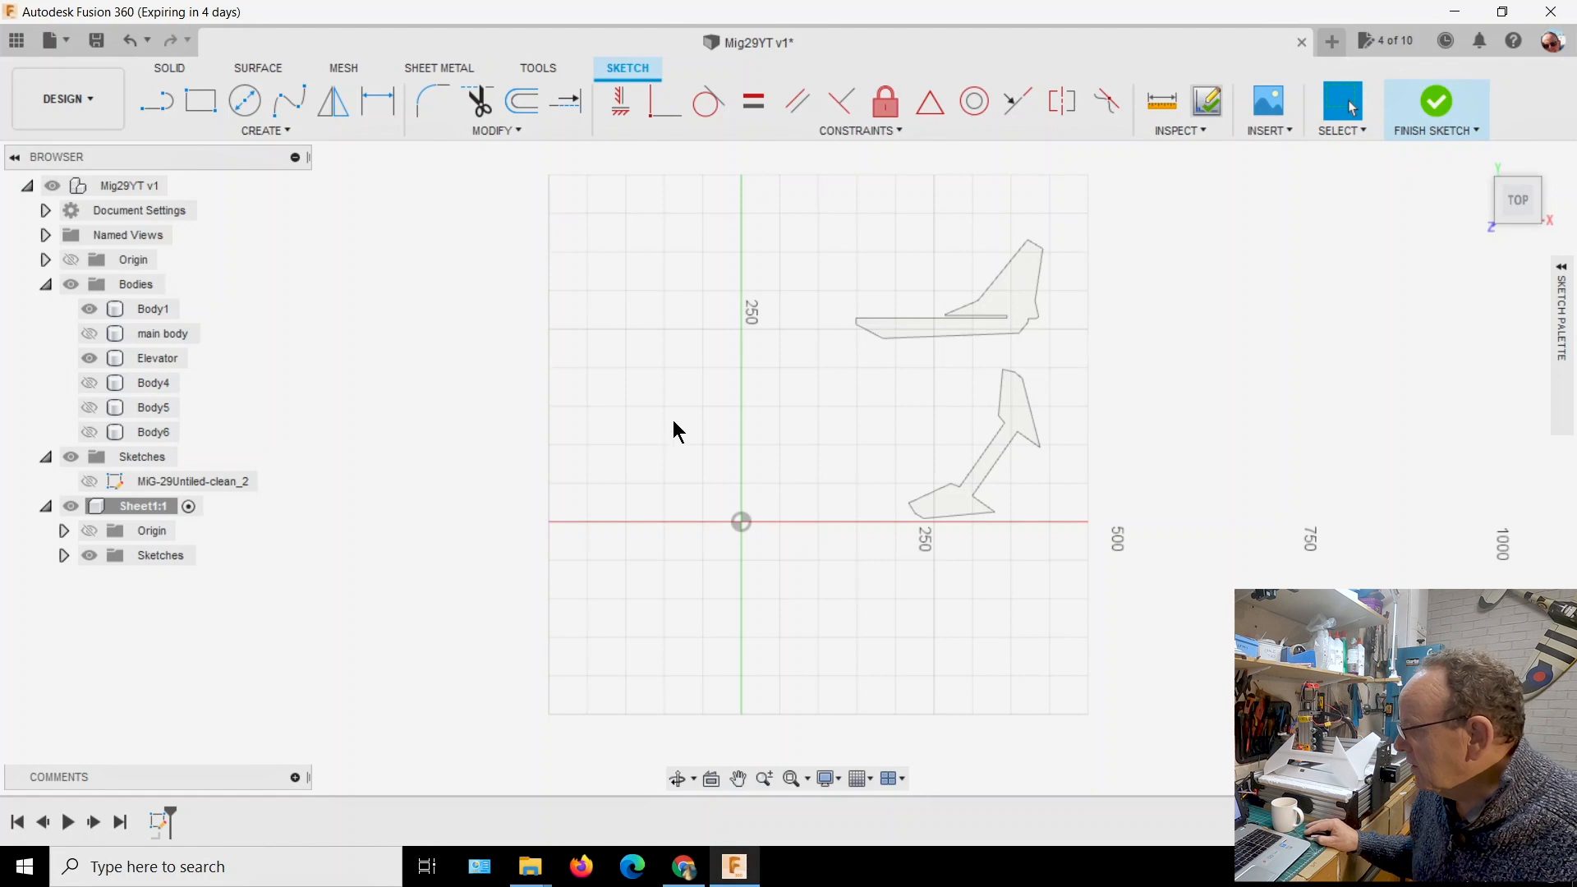
Project the whole bodies Body1 and Elevator into the sketch with the projection link off, and hide both bodies
click(285, 132)
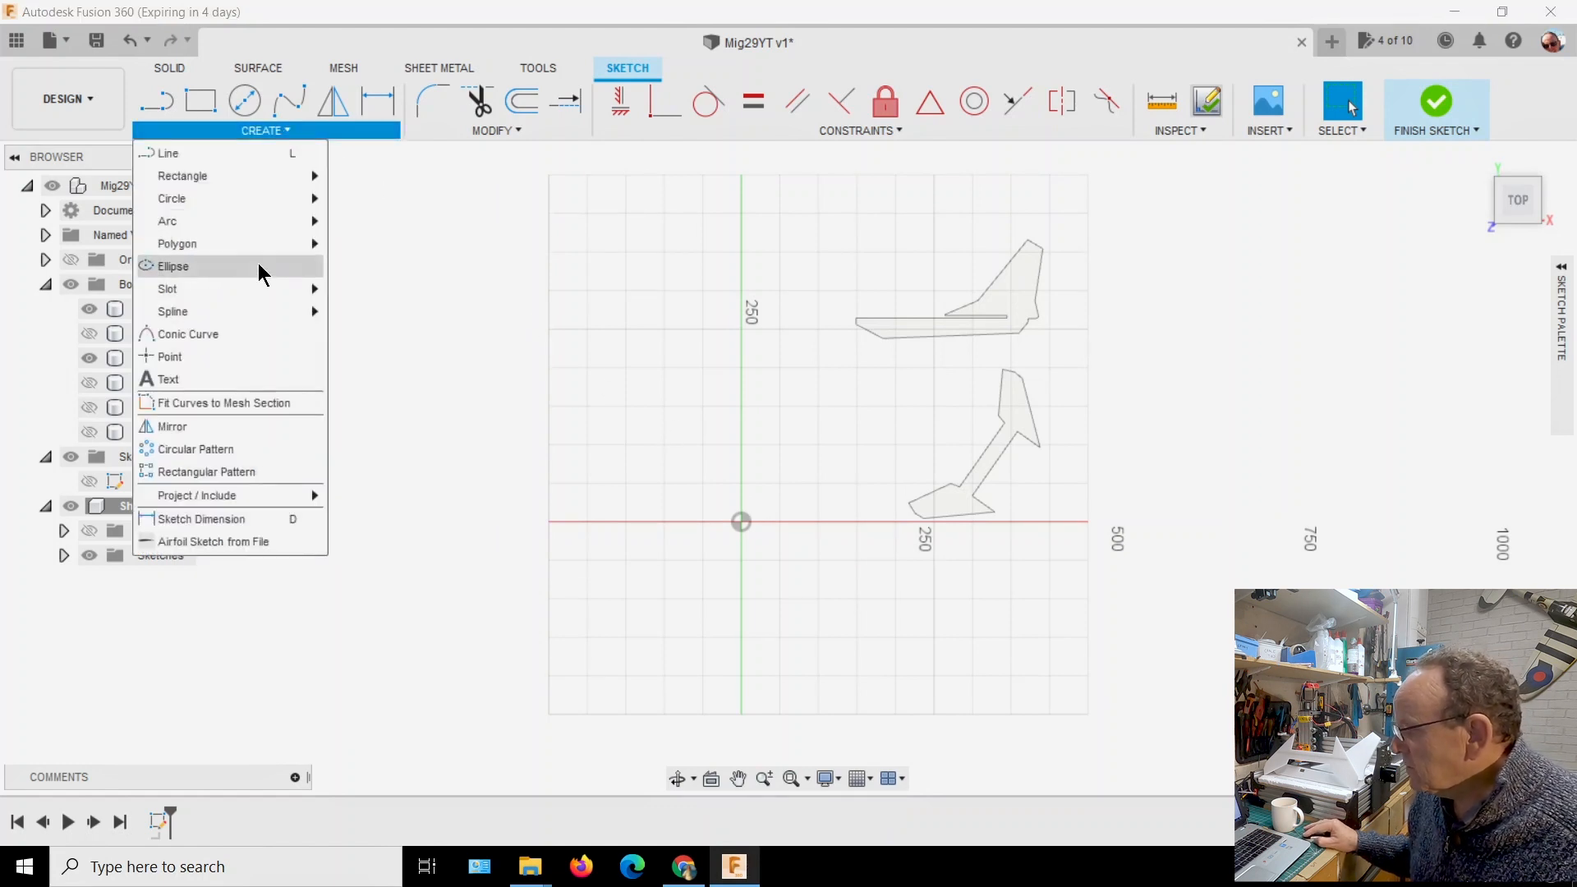
mouse_move(279, 494)
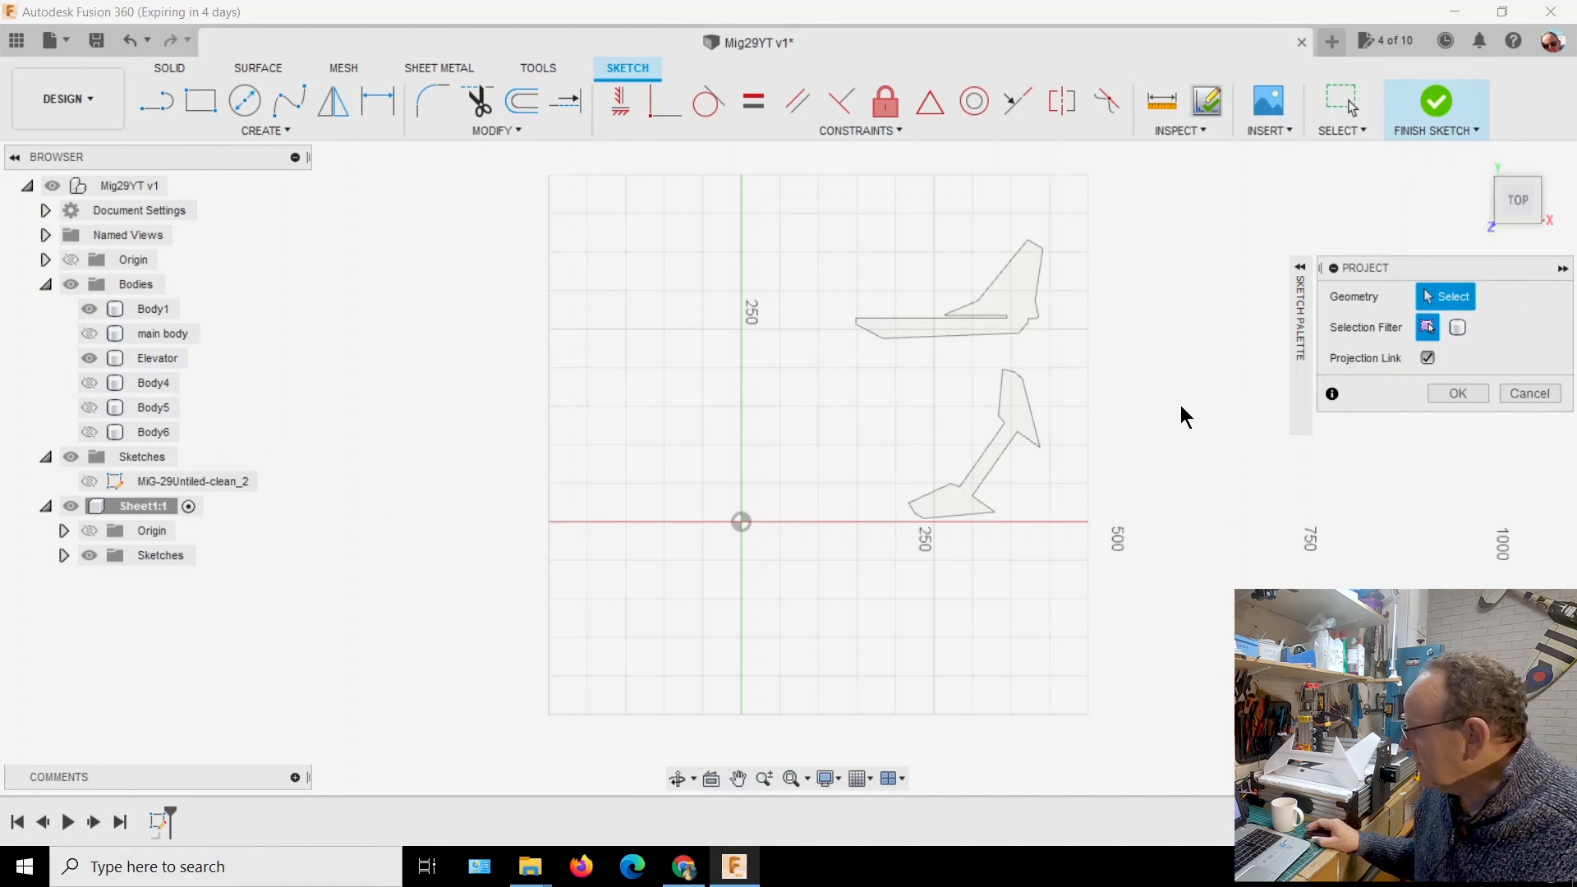
scroll(1158, 411, up, 3)
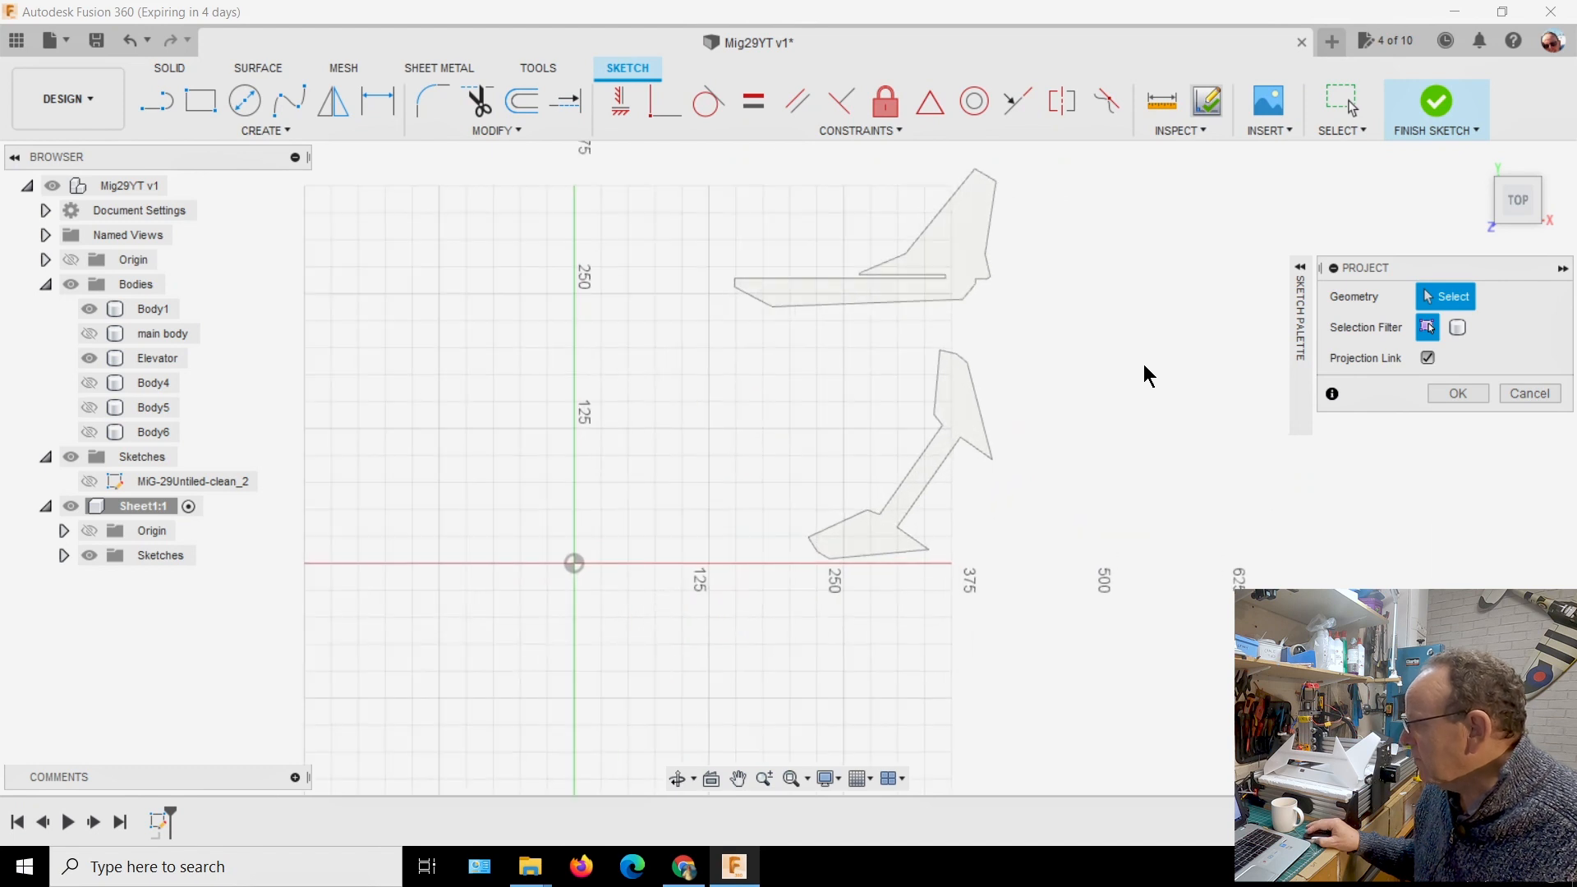
scroll(1140, 362, up, 3)
scroll(1103, 401, up, 3)
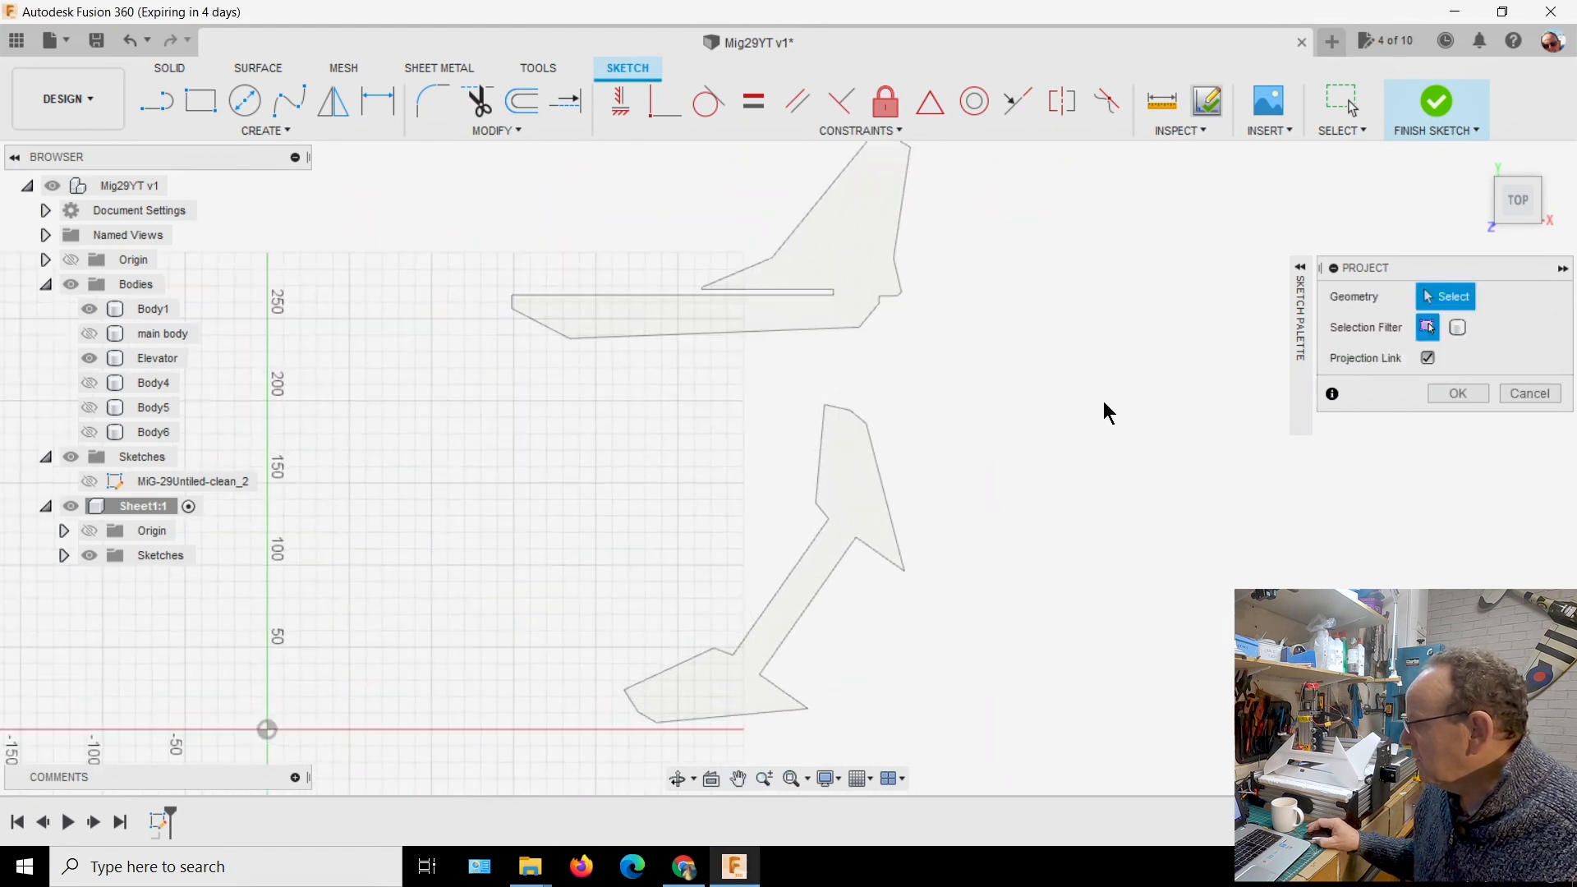
click(1460, 330)
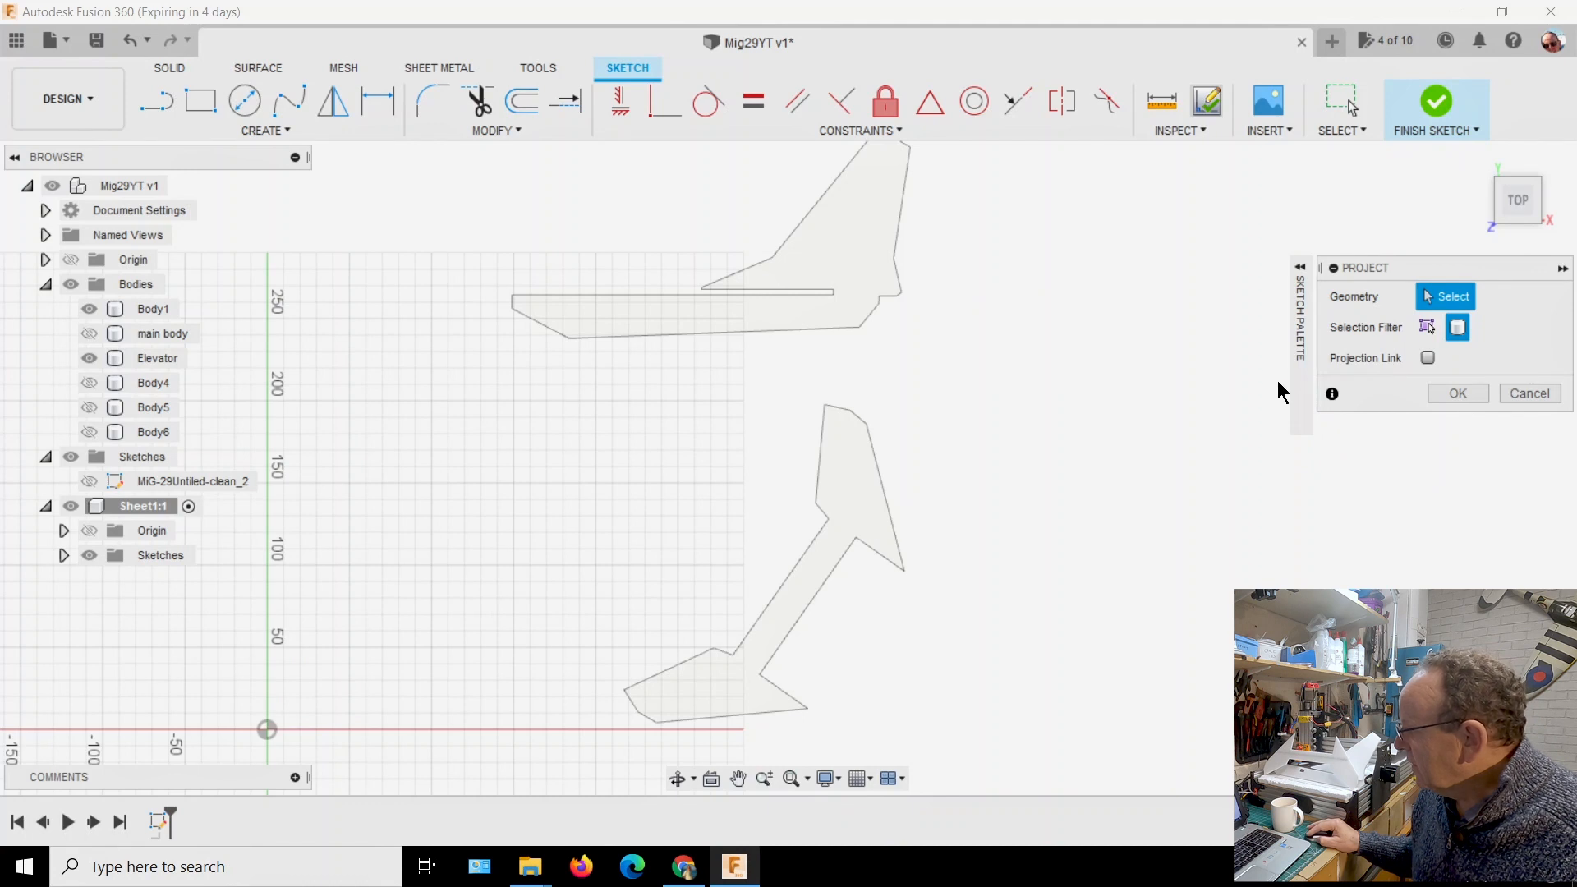
click(855, 223)
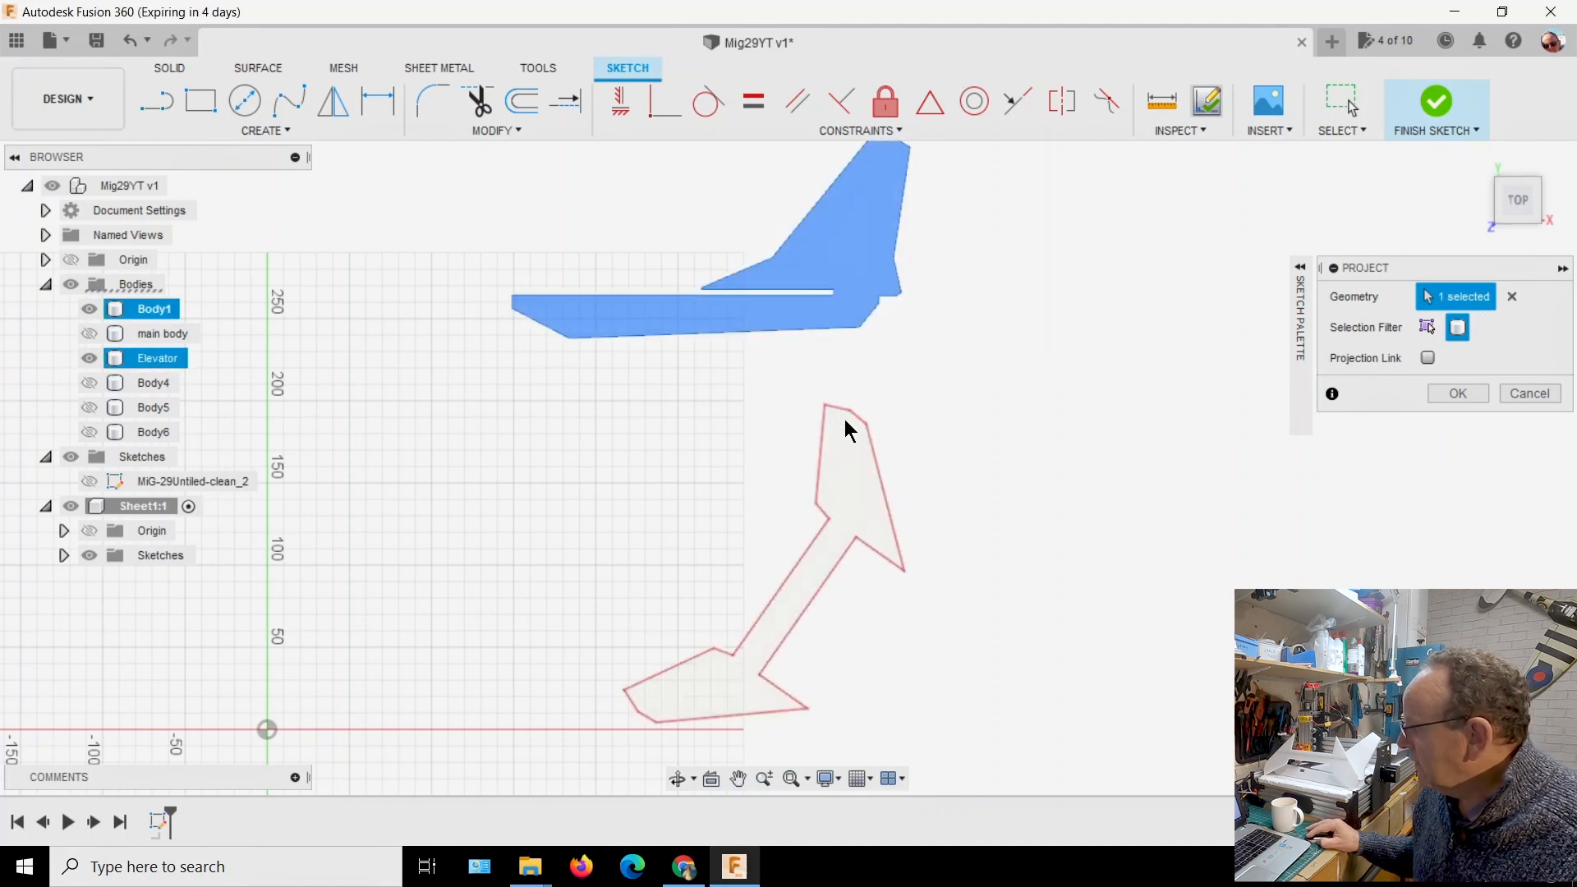
click(861, 491)
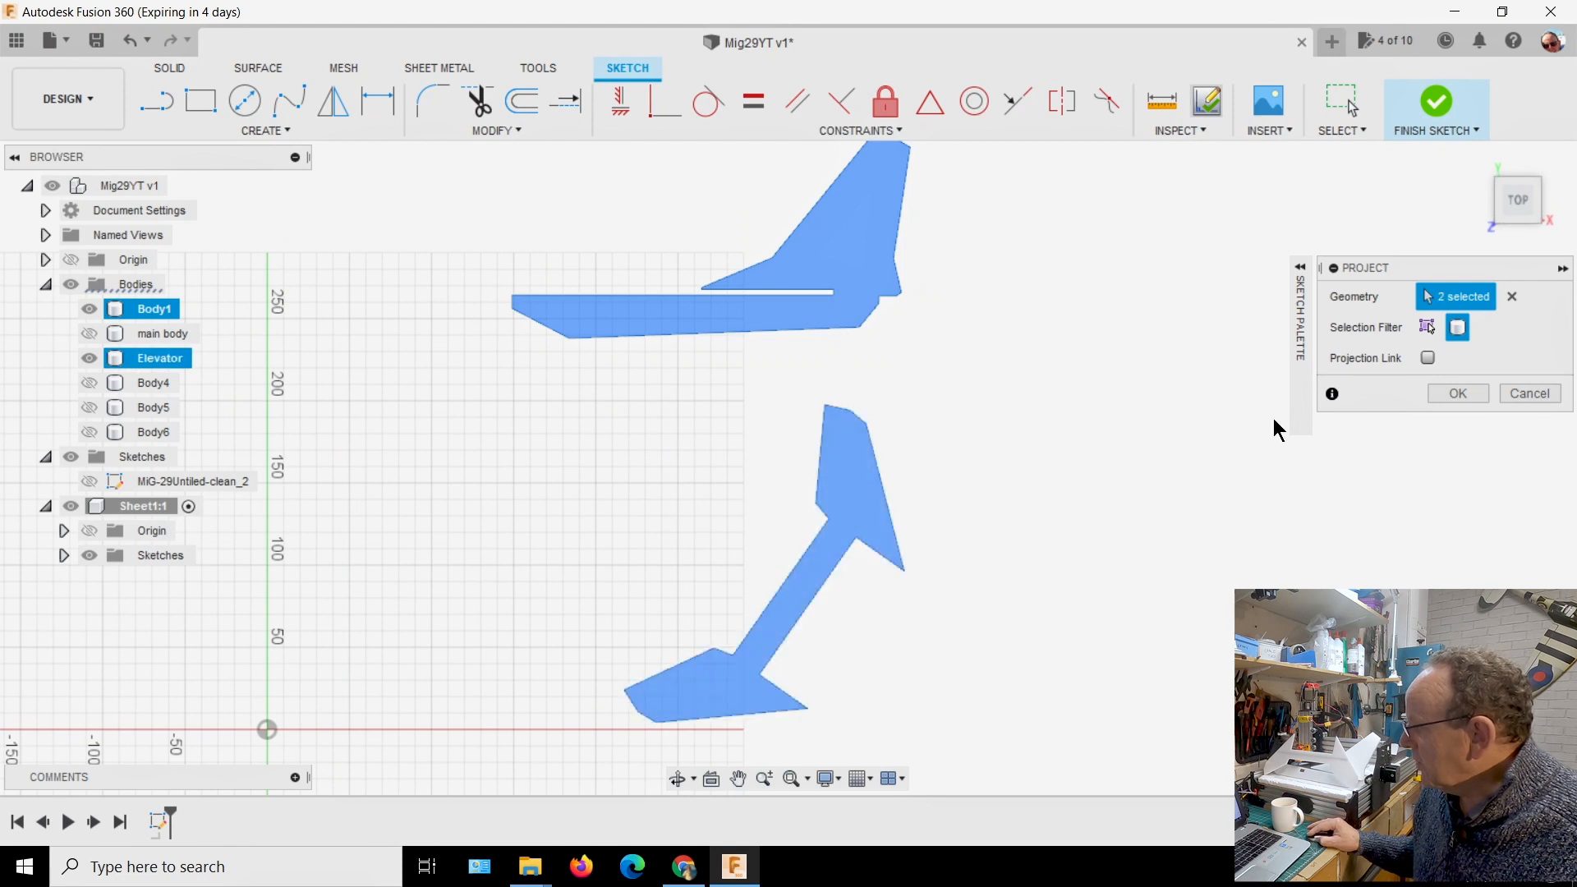
click(1446, 394)
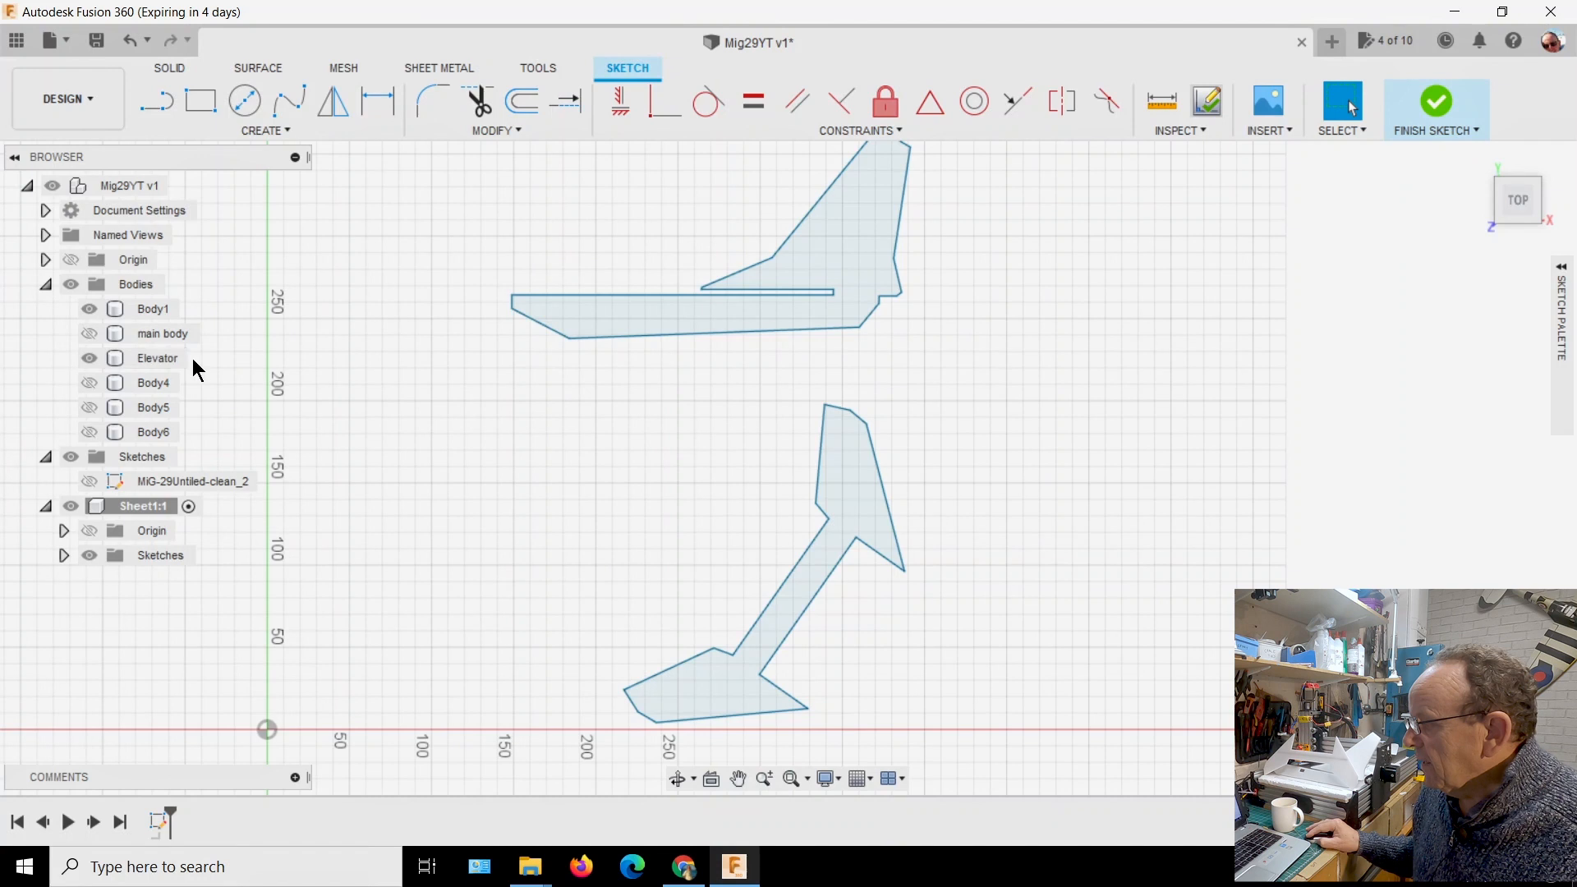
click(88, 308)
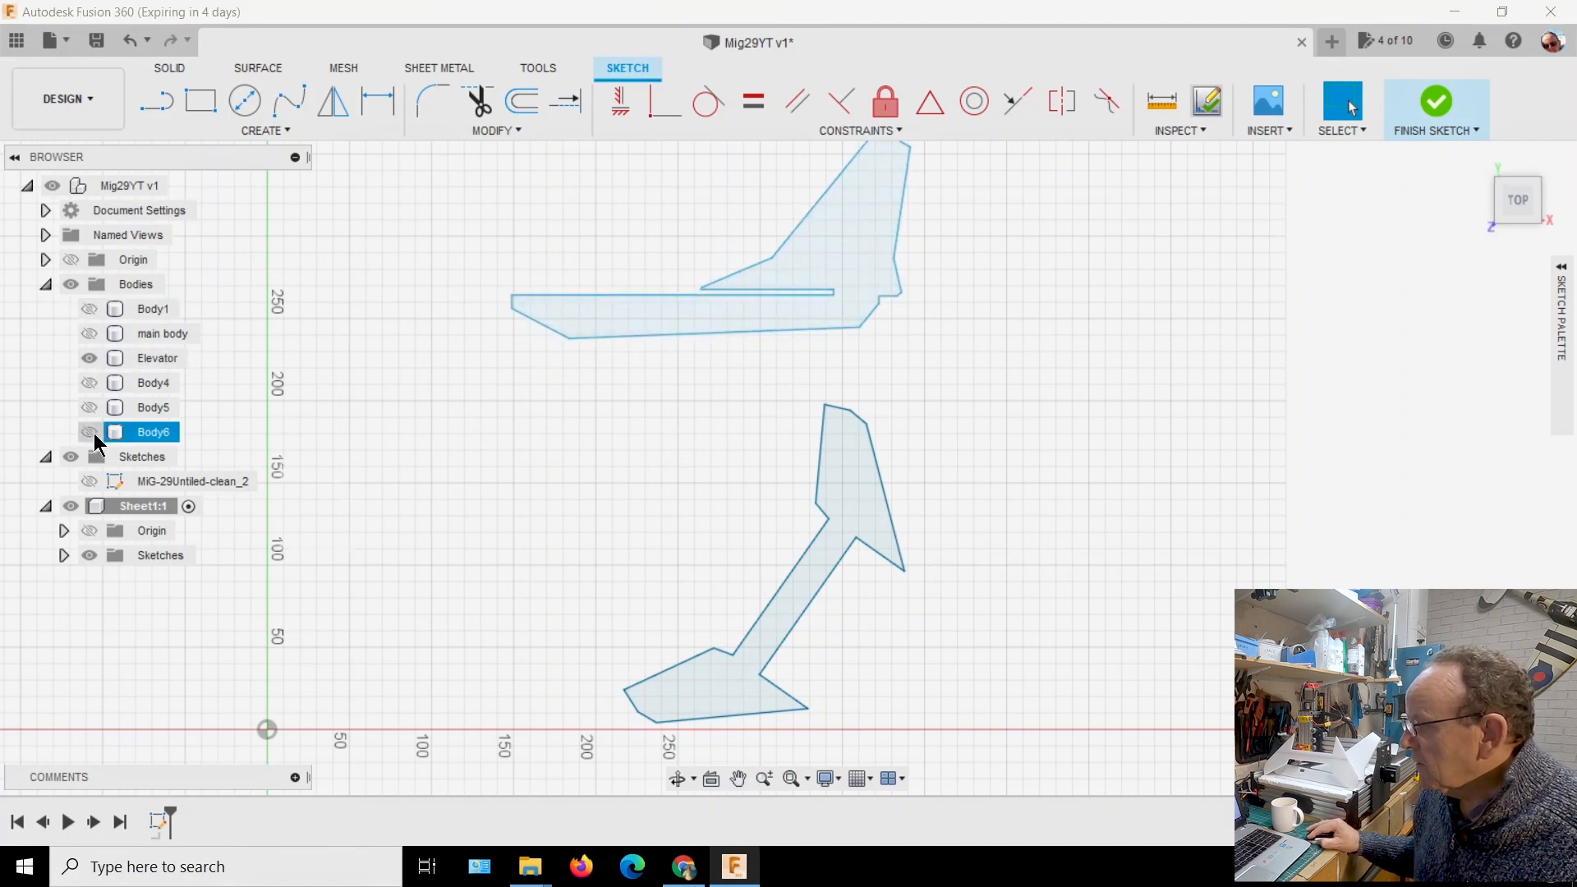
click(89, 358)
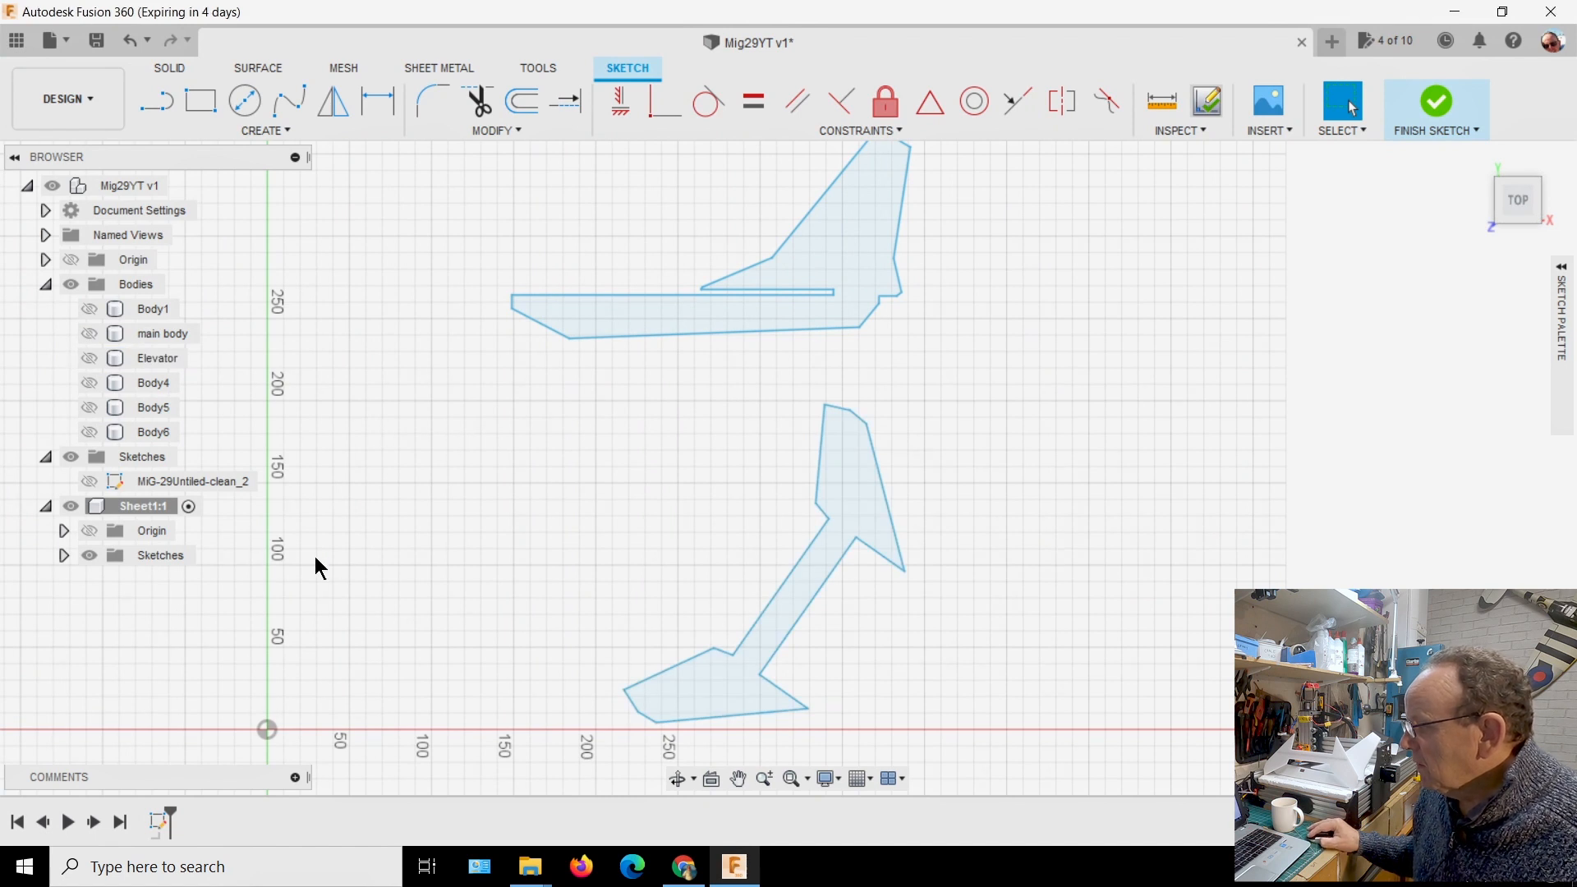
Rotate the projected elevator outline upright and move it close to the sketch origin, about -167 mm in X and 112 mm in Y
scroll(408, 534, up, 1)
scroll(425, 539, down, 1)
middle_drag(490, 544, 453, 459)
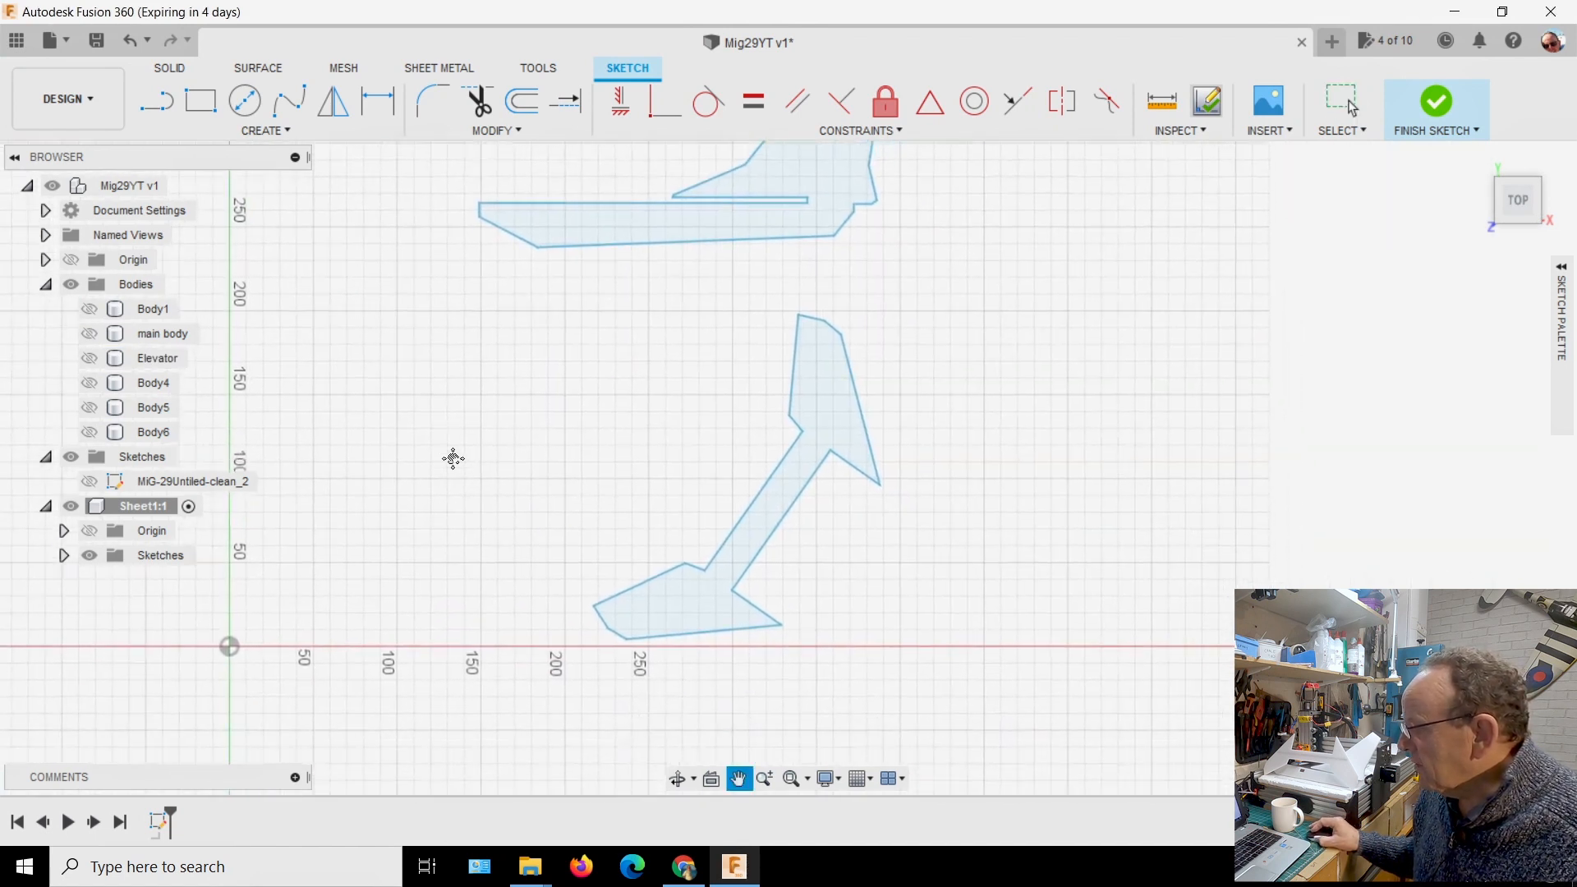
scroll(595, 403, down, 2)
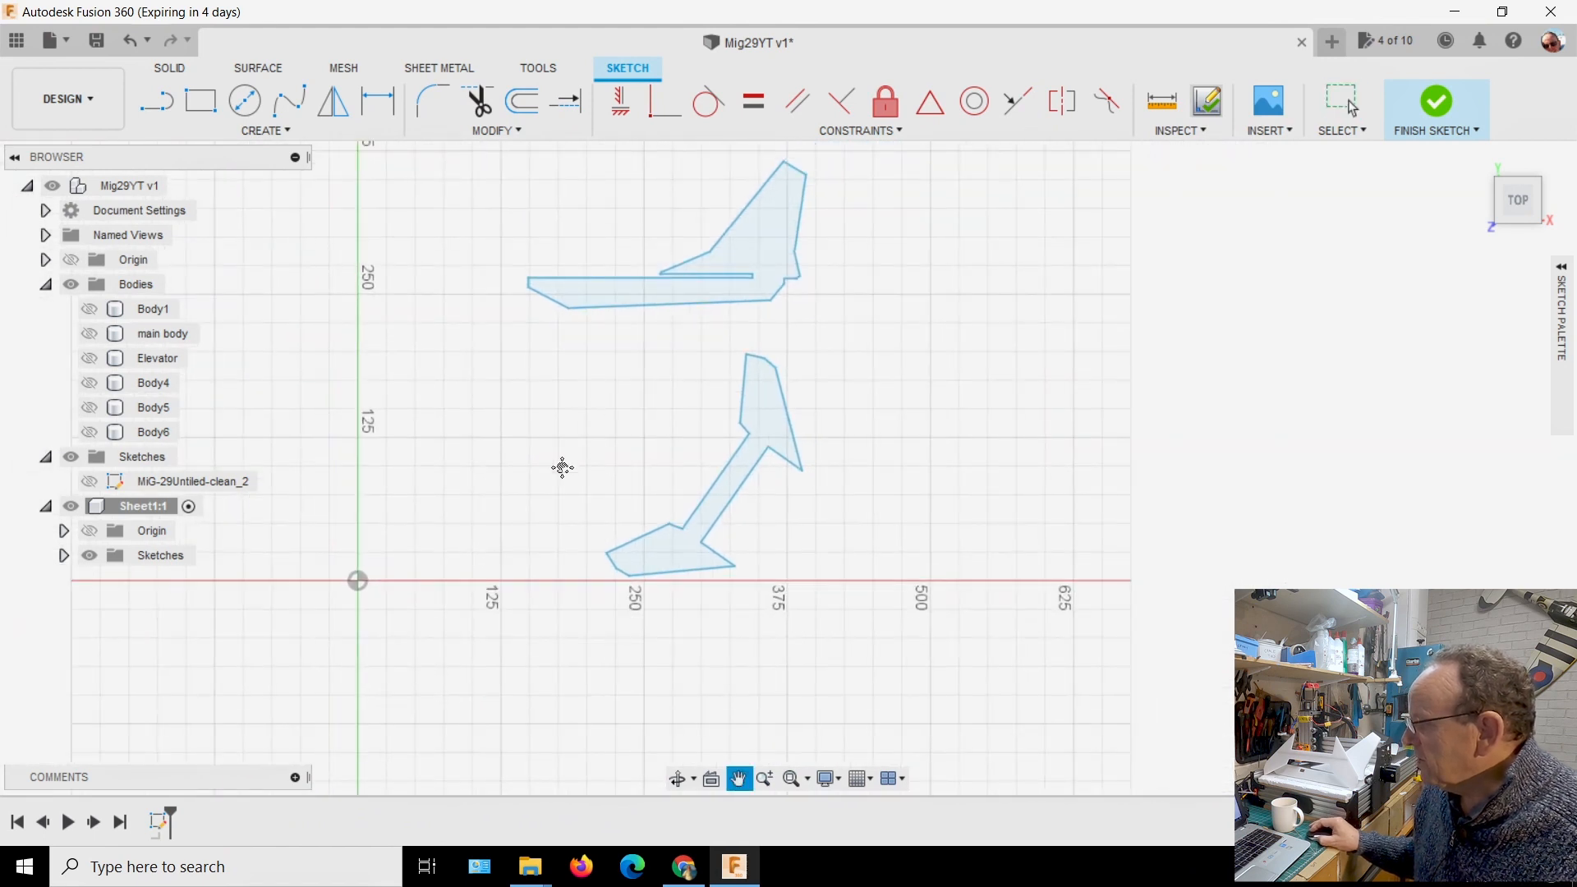
middle_drag(562, 468, 554, 489)
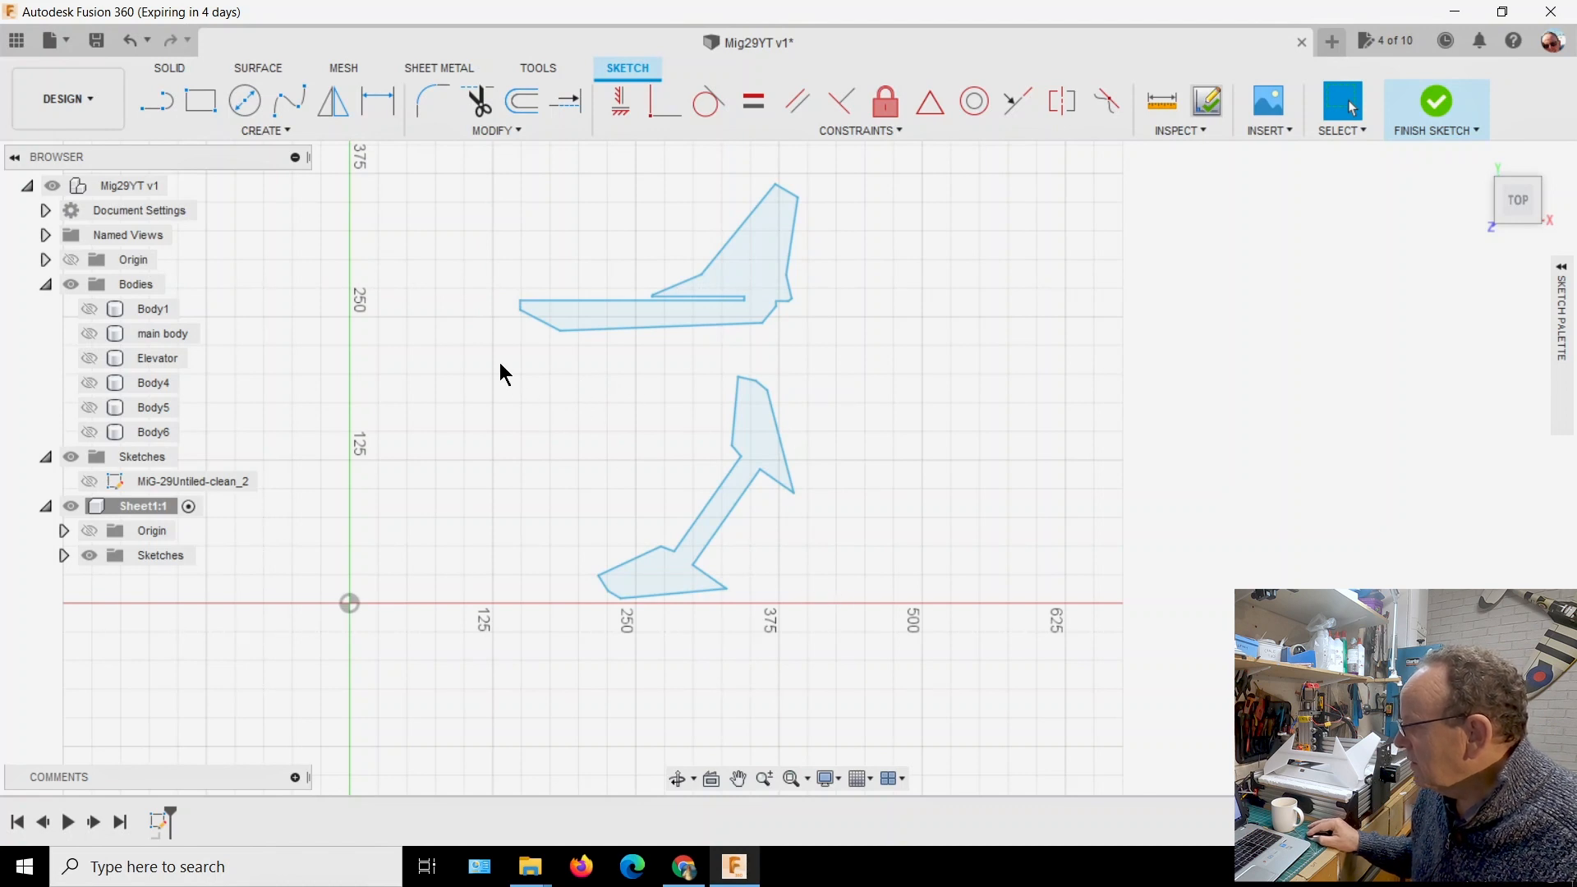
mouse_move(486, 366)
mouse_down()
mouse_move(570, 539)
mouse_move(722, 651)
mouse_move(899, 618)
mouse_move(902, 642)
mouse_up()
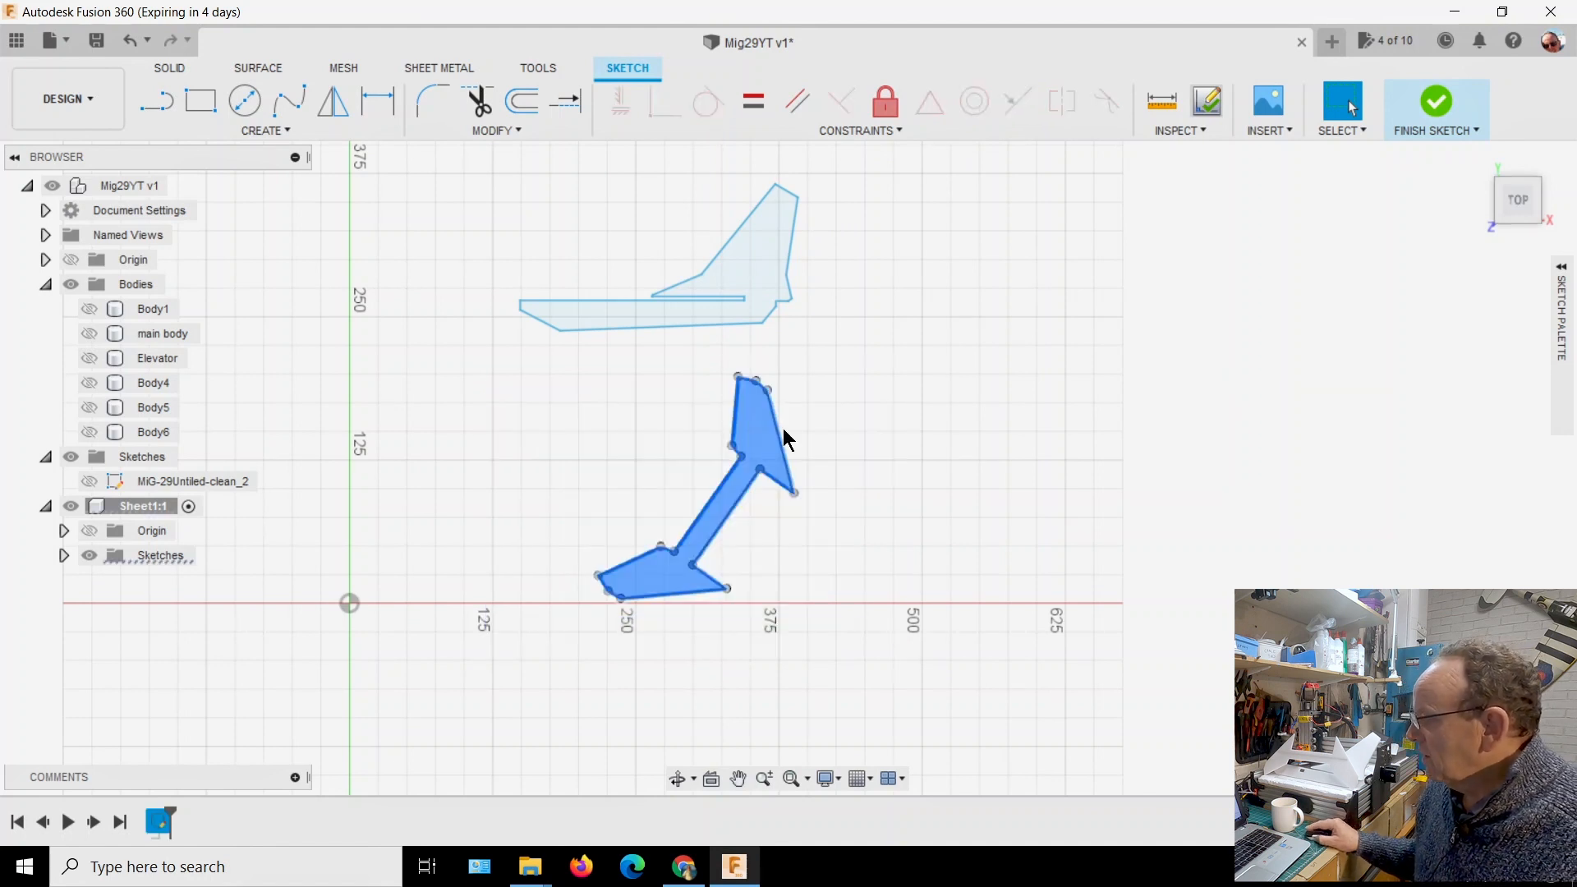
right_click(751, 440)
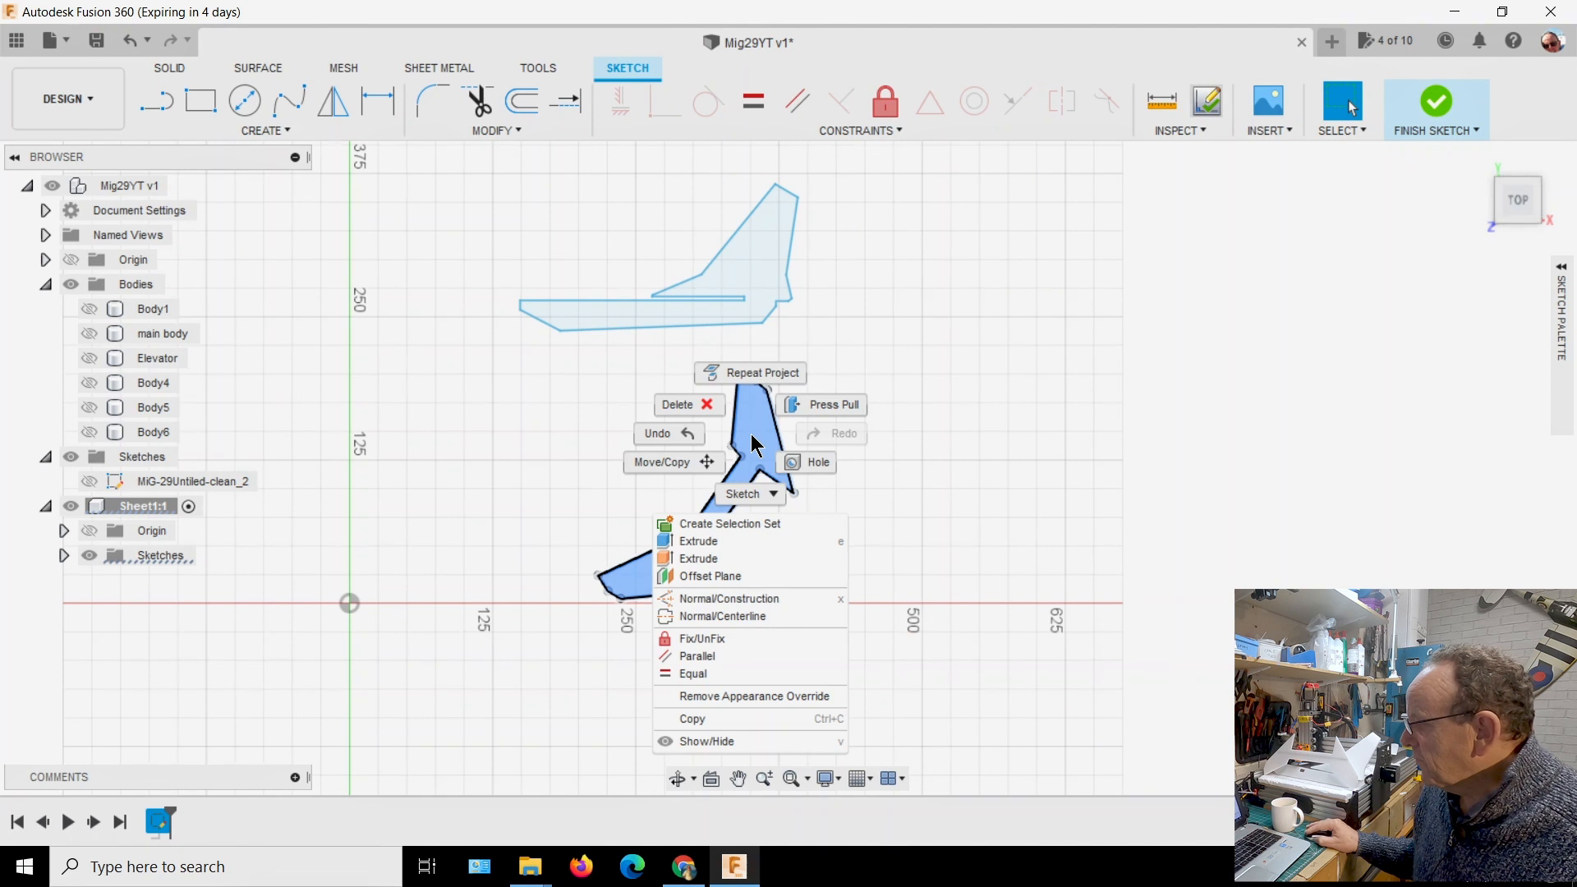
click(690, 461)
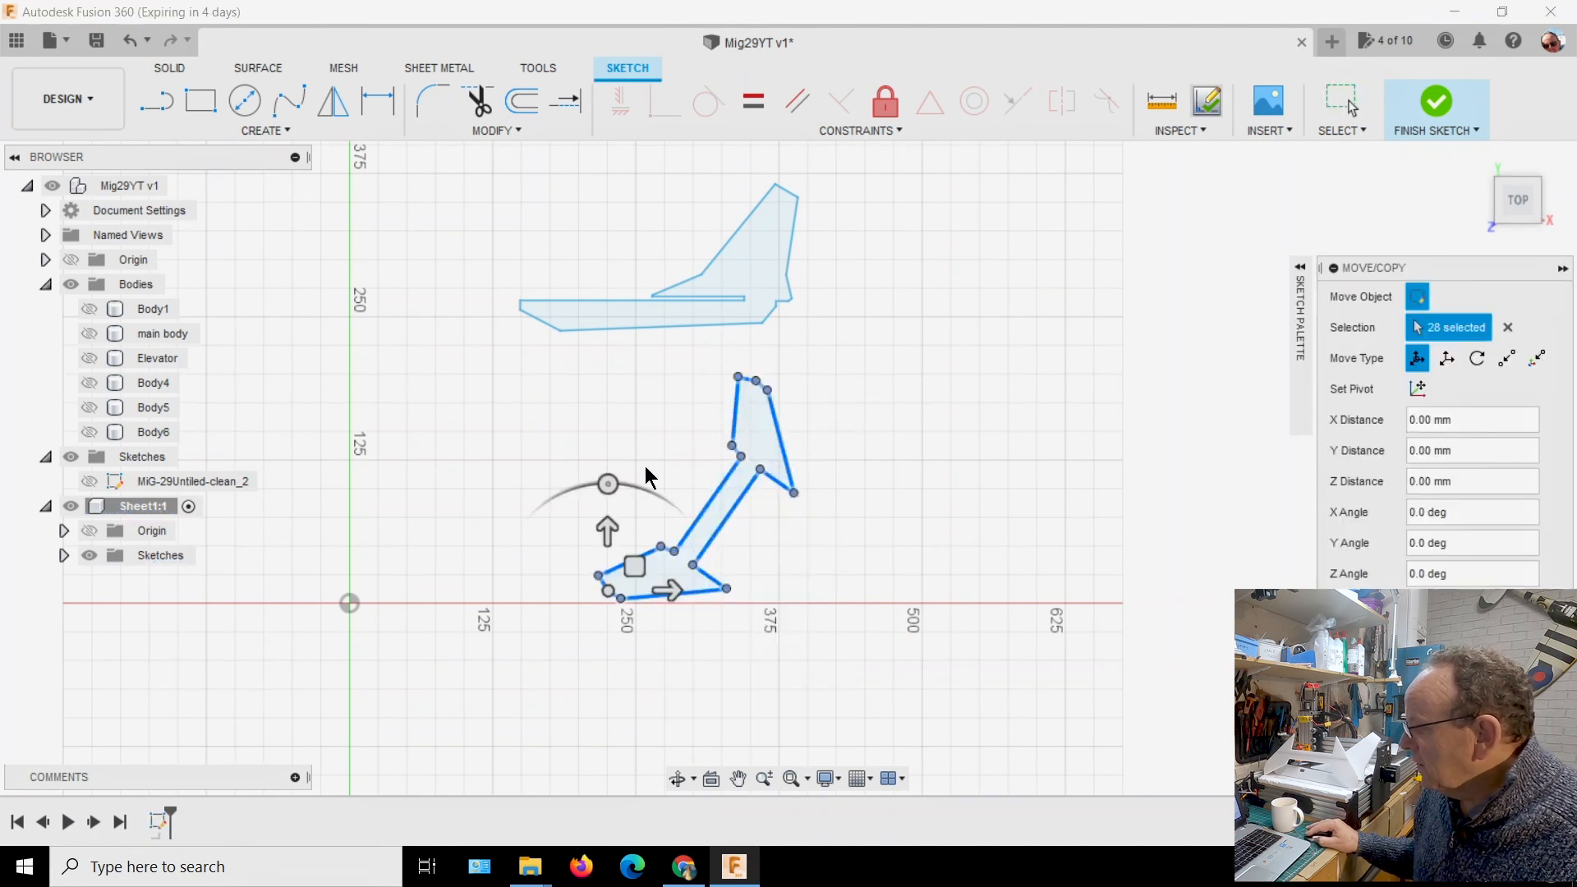
drag(608, 485, 508, 460)
mouse_move(617, 555)
mouse_down()
mouse_move(504, 536)
mouse_move(395, 568)
mouse_up()
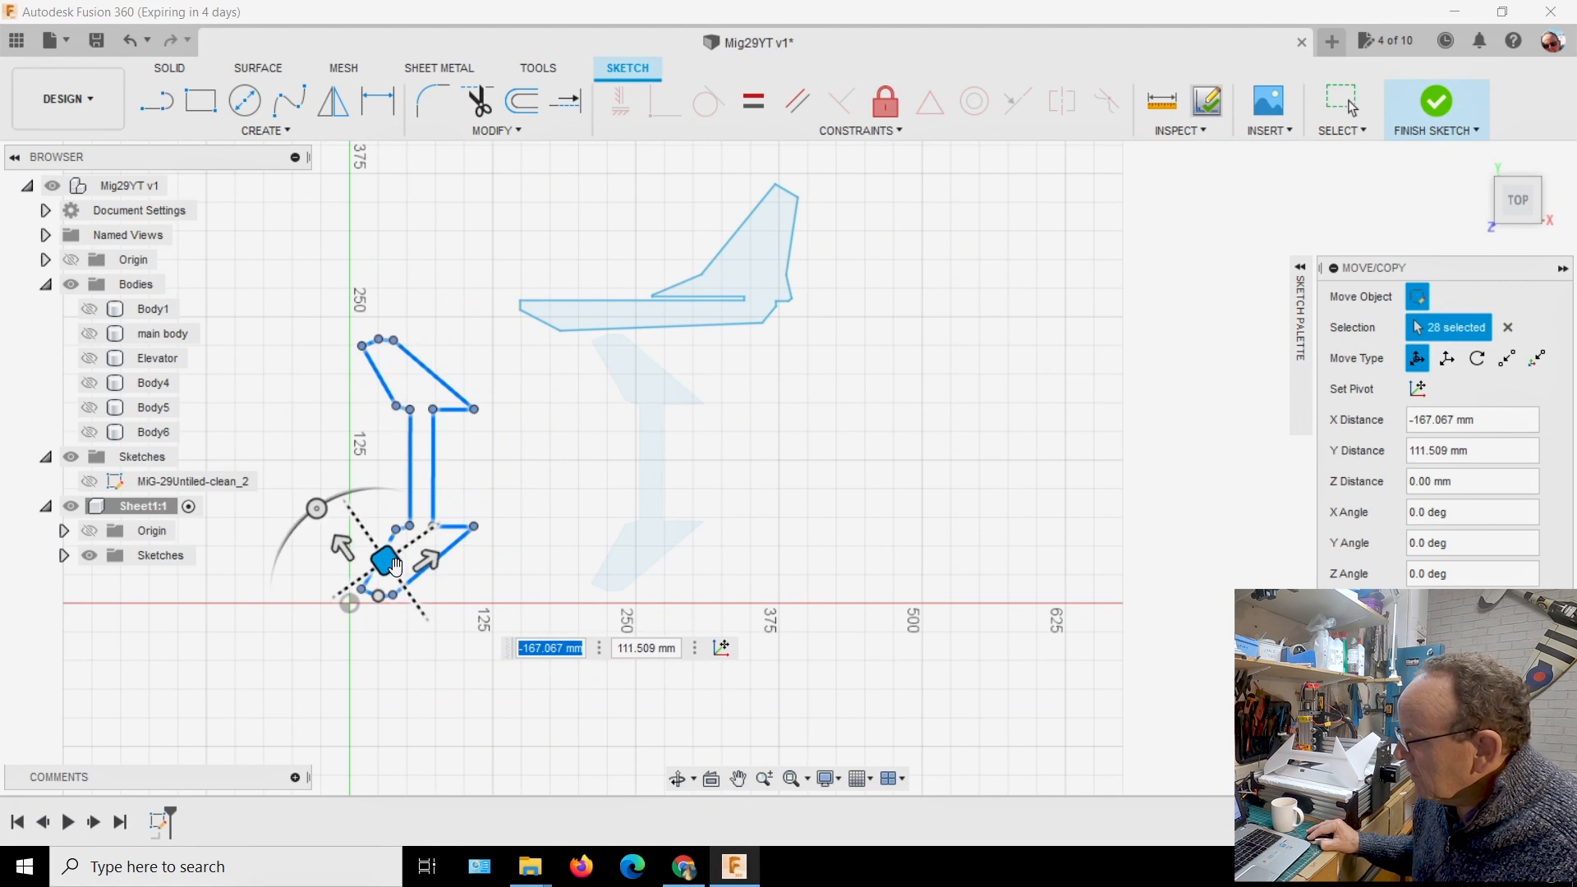
key(Return)
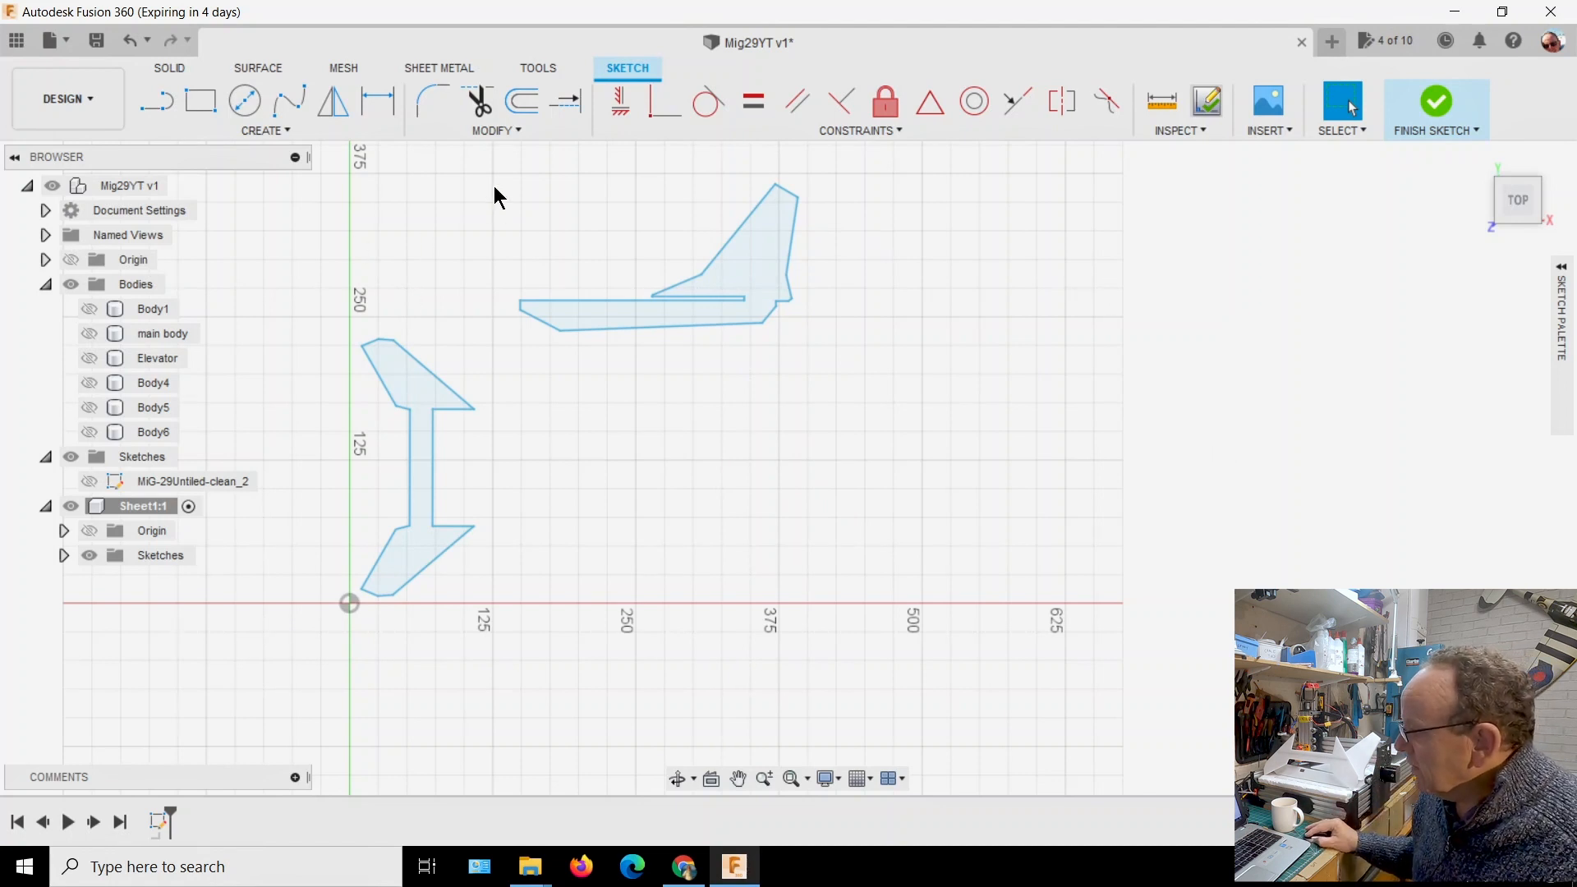
Rotate the whole projected Body1 outline 90 degrees about Z so that it stands upright beside the elevator outline
mouse_move(487, 170)
mouse_down()
mouse_move(517, 307)
mouse_move(747, 469)
mouse_move(826, 427)
mouse_move(853, 393)
mouse_up()
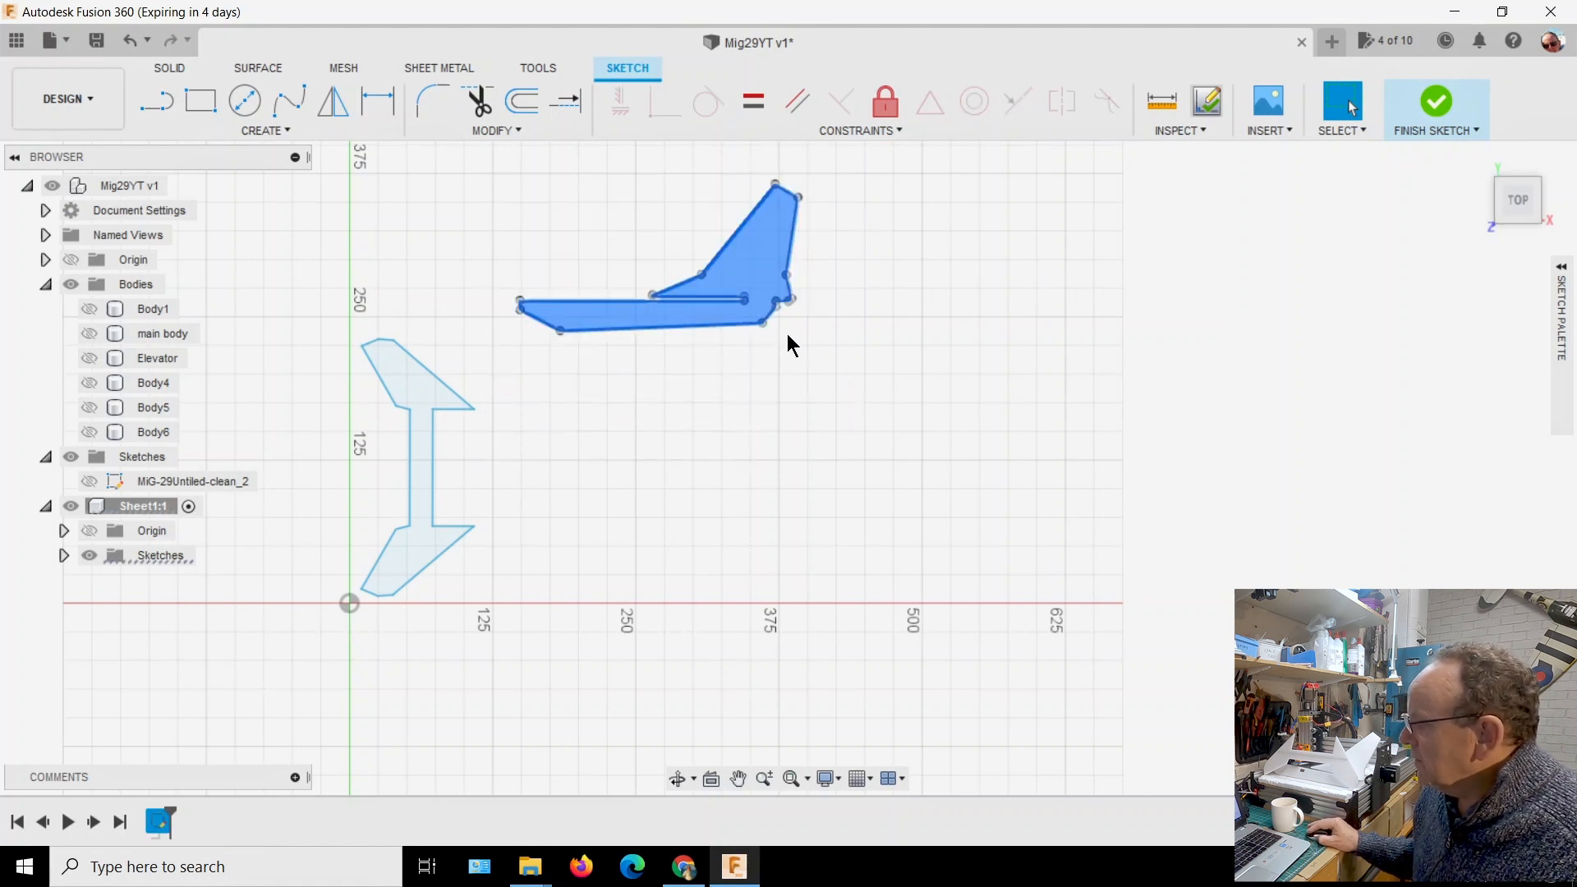
right_click(754, 292)
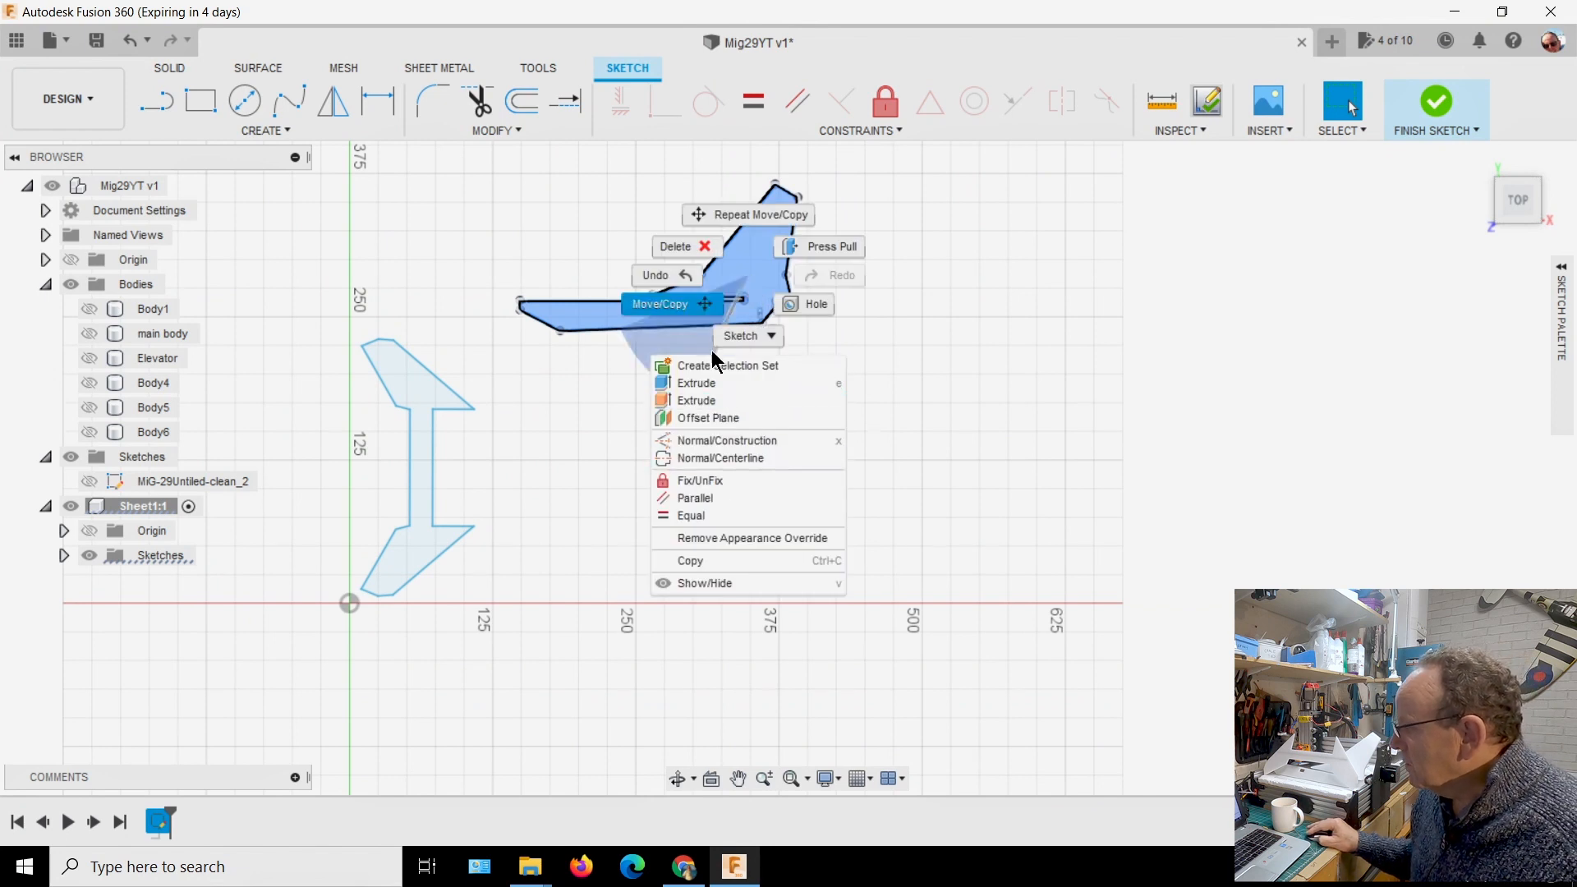
click(700, 313)
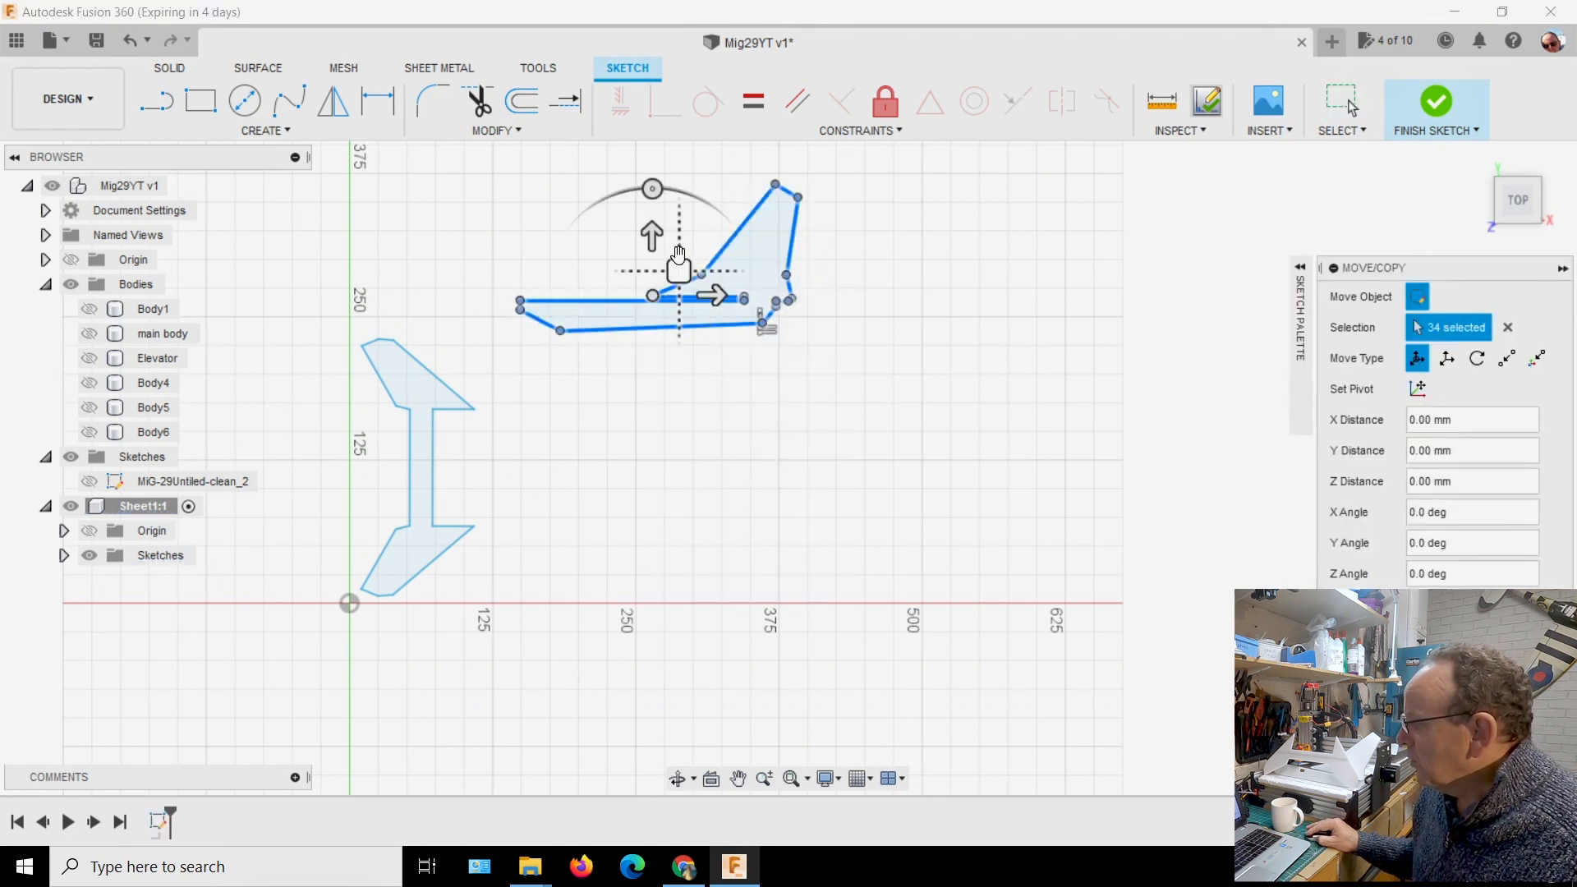
mouse_move(654, 191)
mouse_down()
mouse_move(588, 211)
mouse_move(585, 325)
mouse_move(587, 296)
mouse_up()
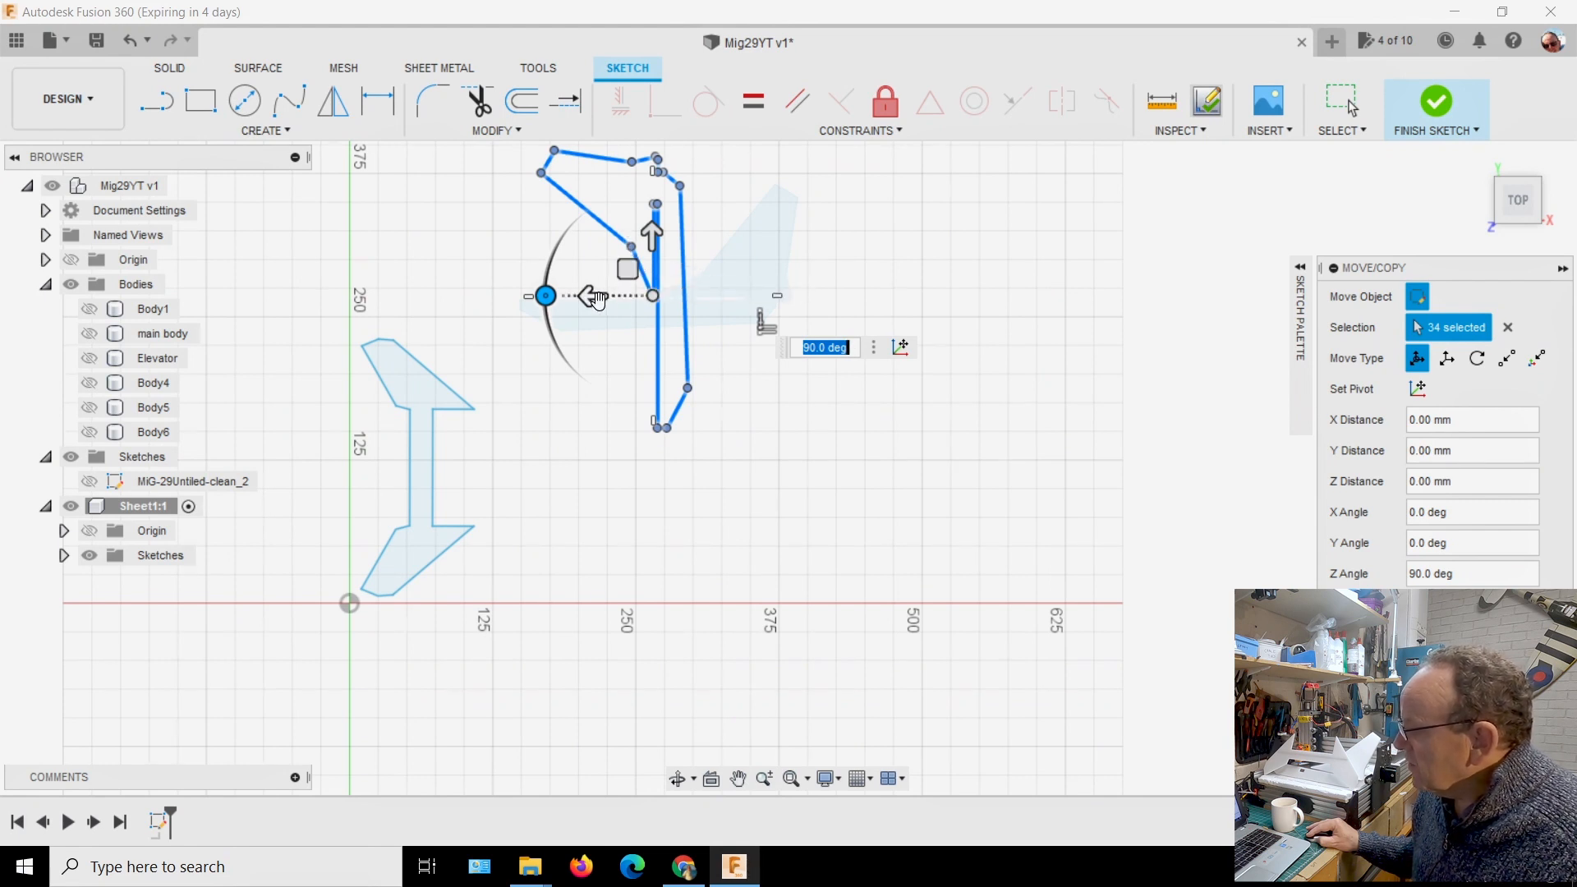
Move the upright Body1 outline snugly against the elevator outline, about -33.7 mm in X and 135.7 mm in Y
mouse_move(651, 242)
mouse_down()
mouse_move(642, 375)
mouse_move(645, 357)
mouse_move(599, 397)
mouse_move(488, 410)
mouse_up()
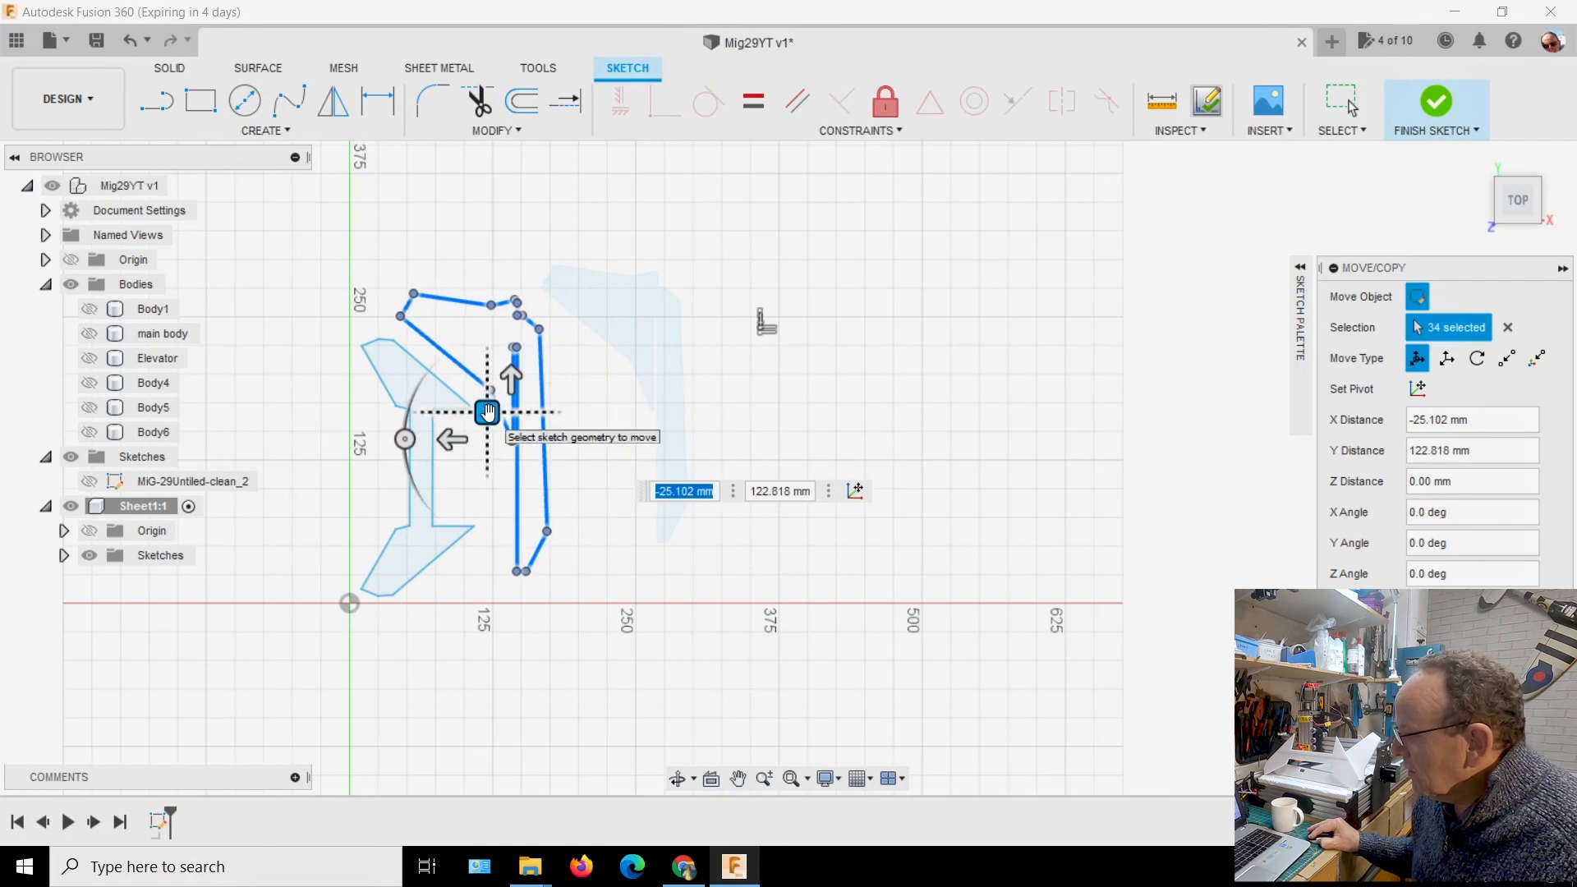
scroll(491, 411, up, 3)
scroll(495, 412, up, 2)
scroll(501, 416, down, 3)
drag(504, 427, 474, 455)
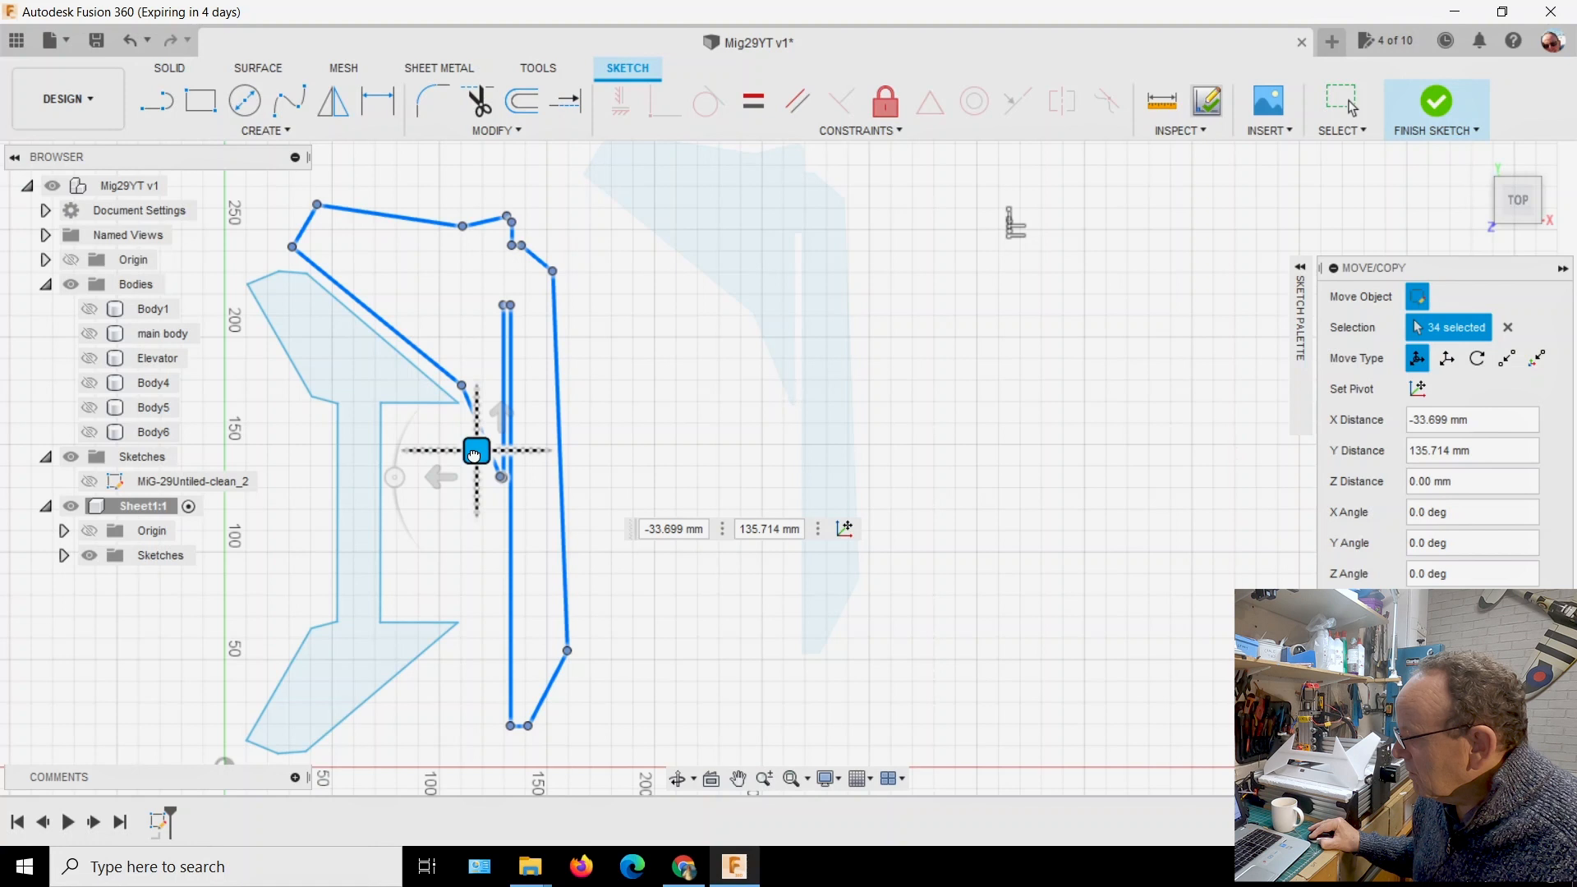
drag(474, 455, 474, 455)
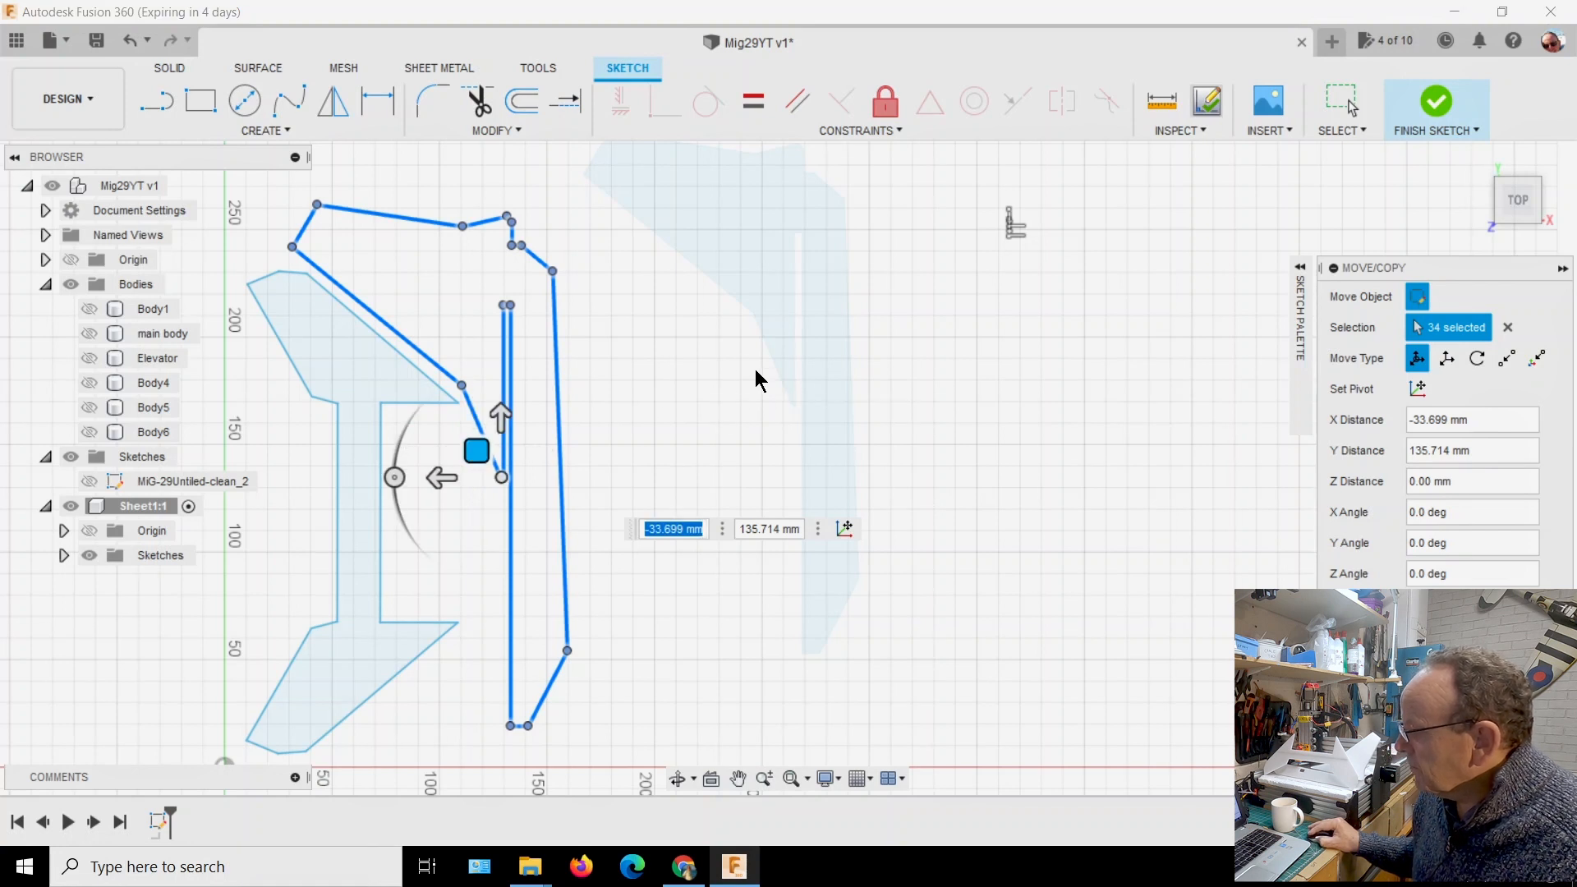
key(Return)
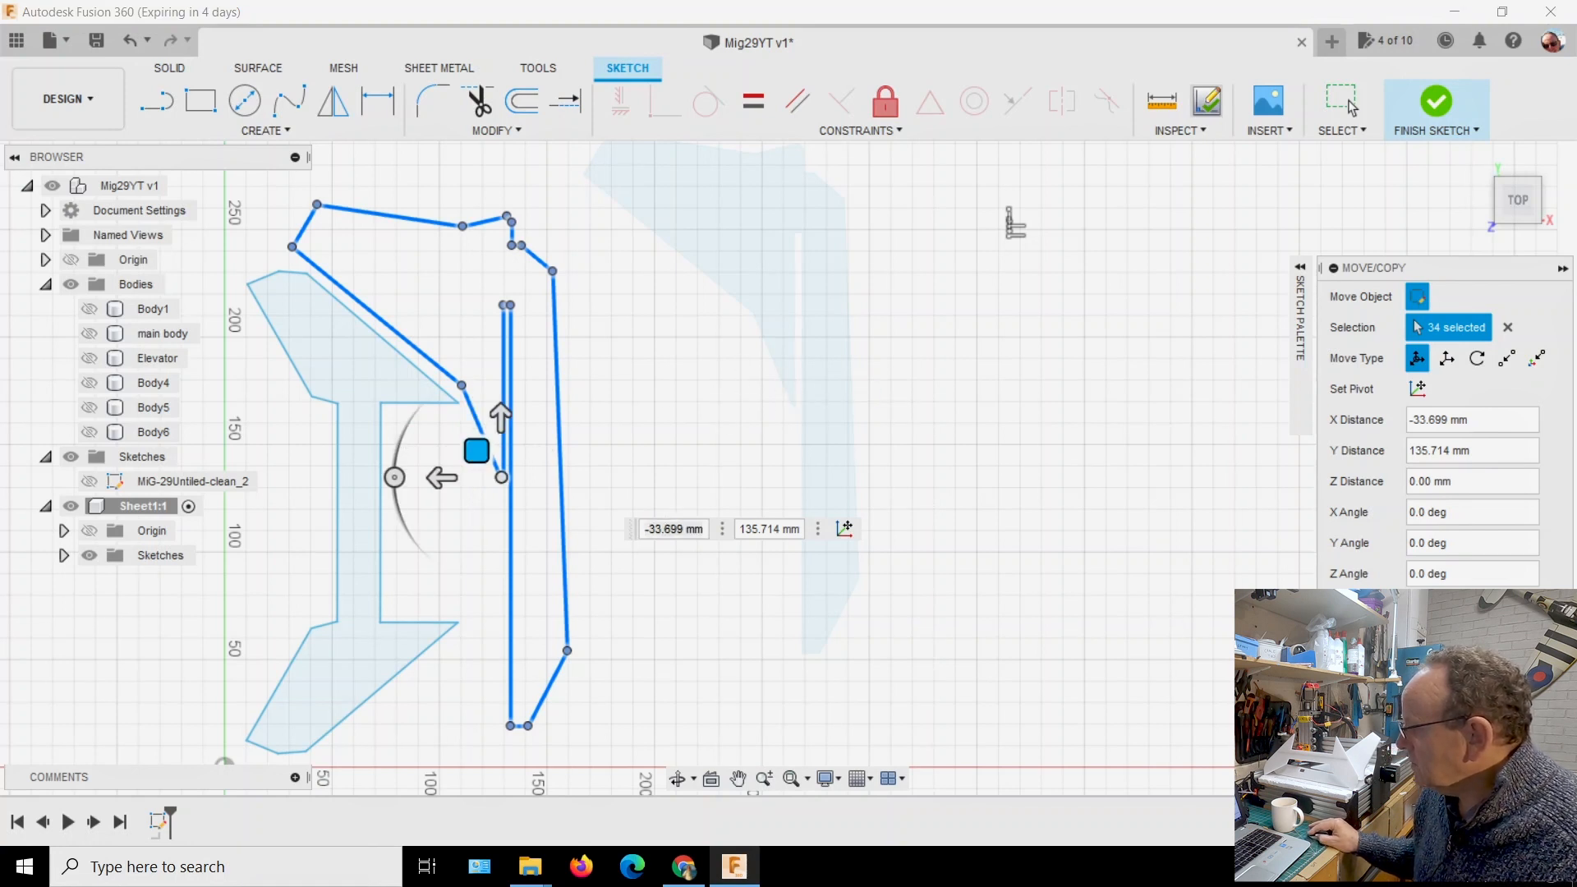
Expand the Sheet1 component's sketches and finish the nesting sketch
scroll(923, 540, down, 1)
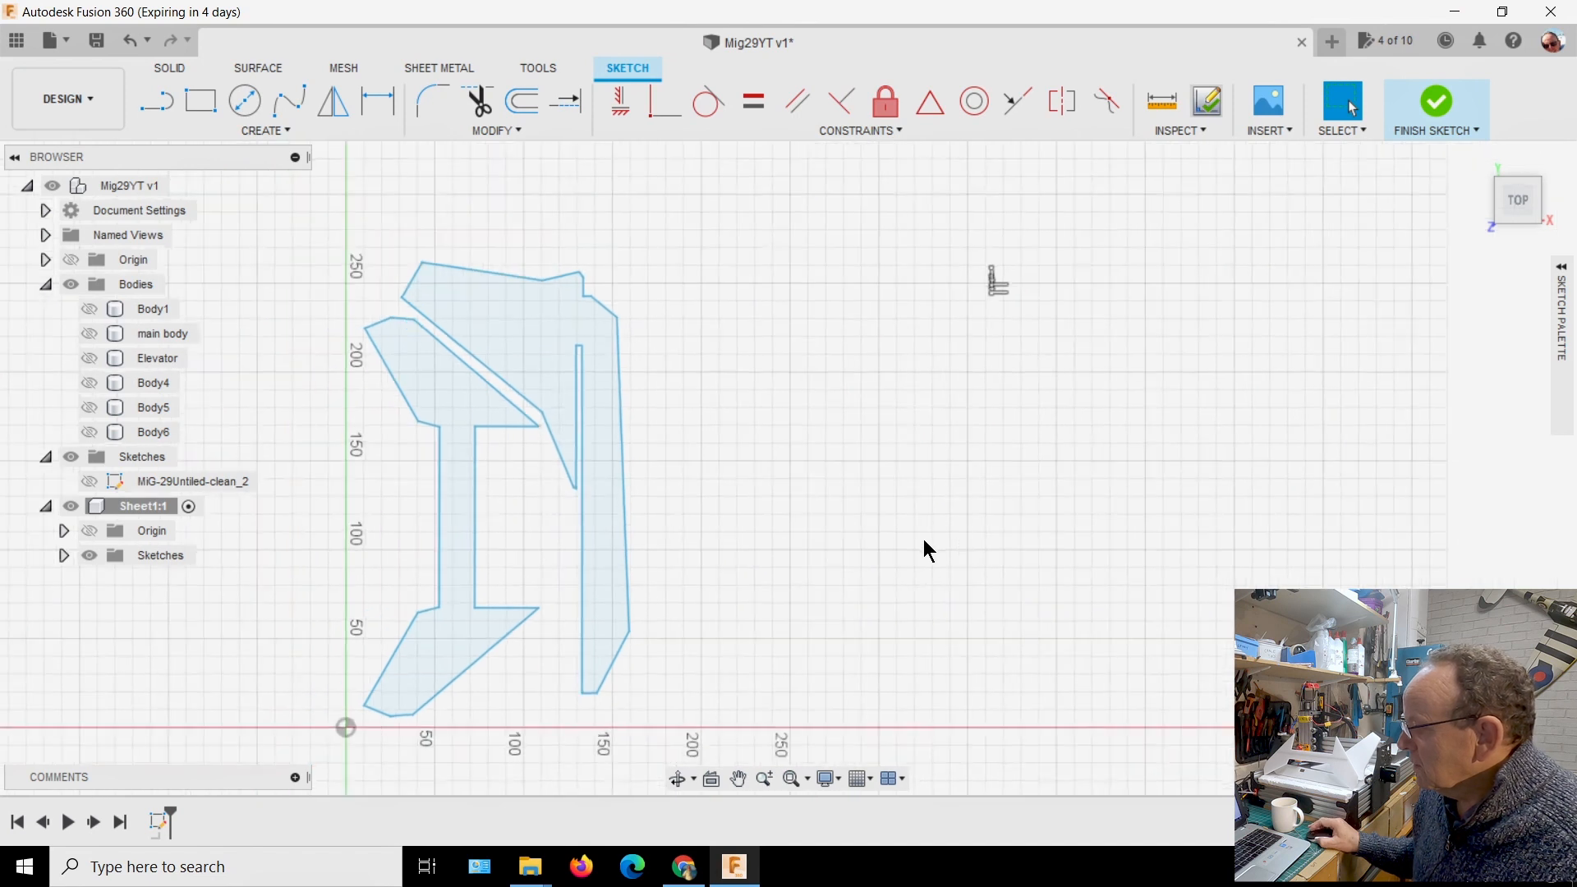
scroll(925, 547, down, 1)
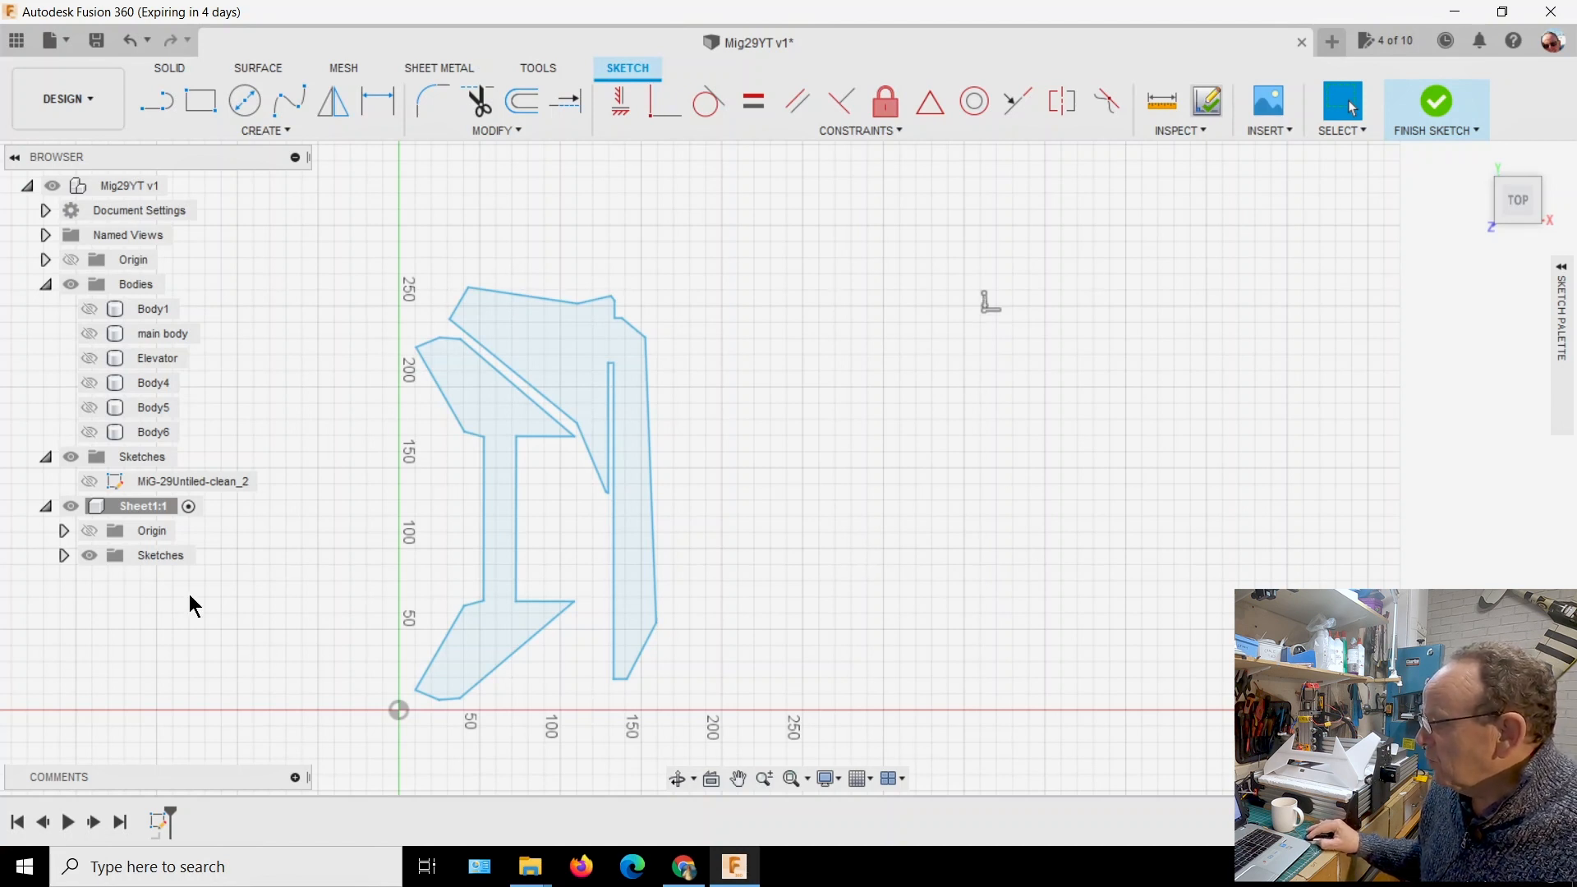
click(63, 556)
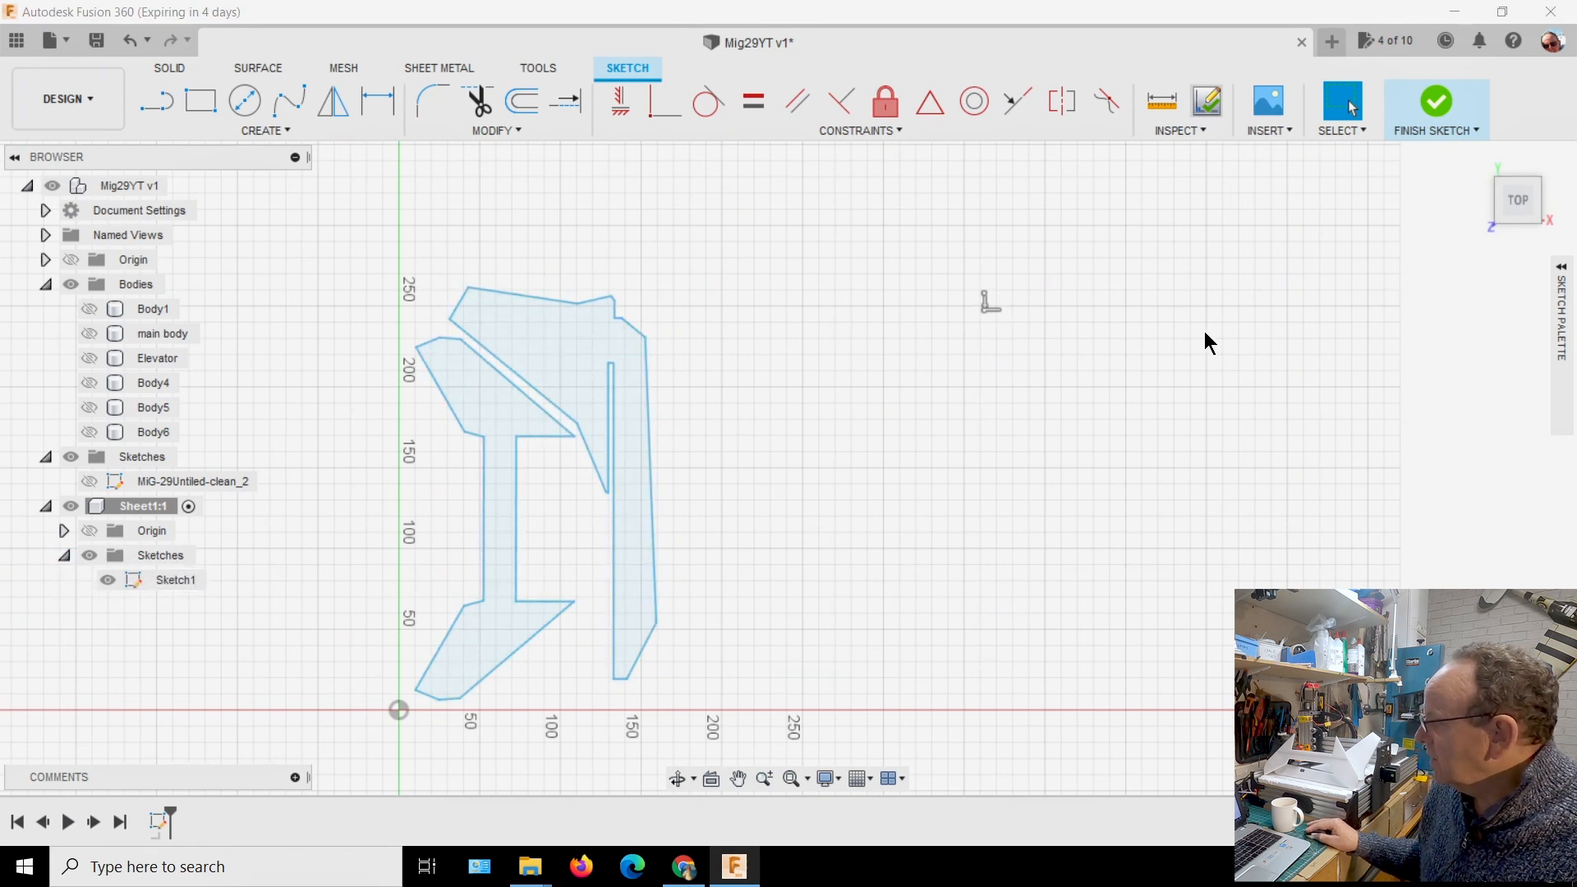
click(1444, 110)
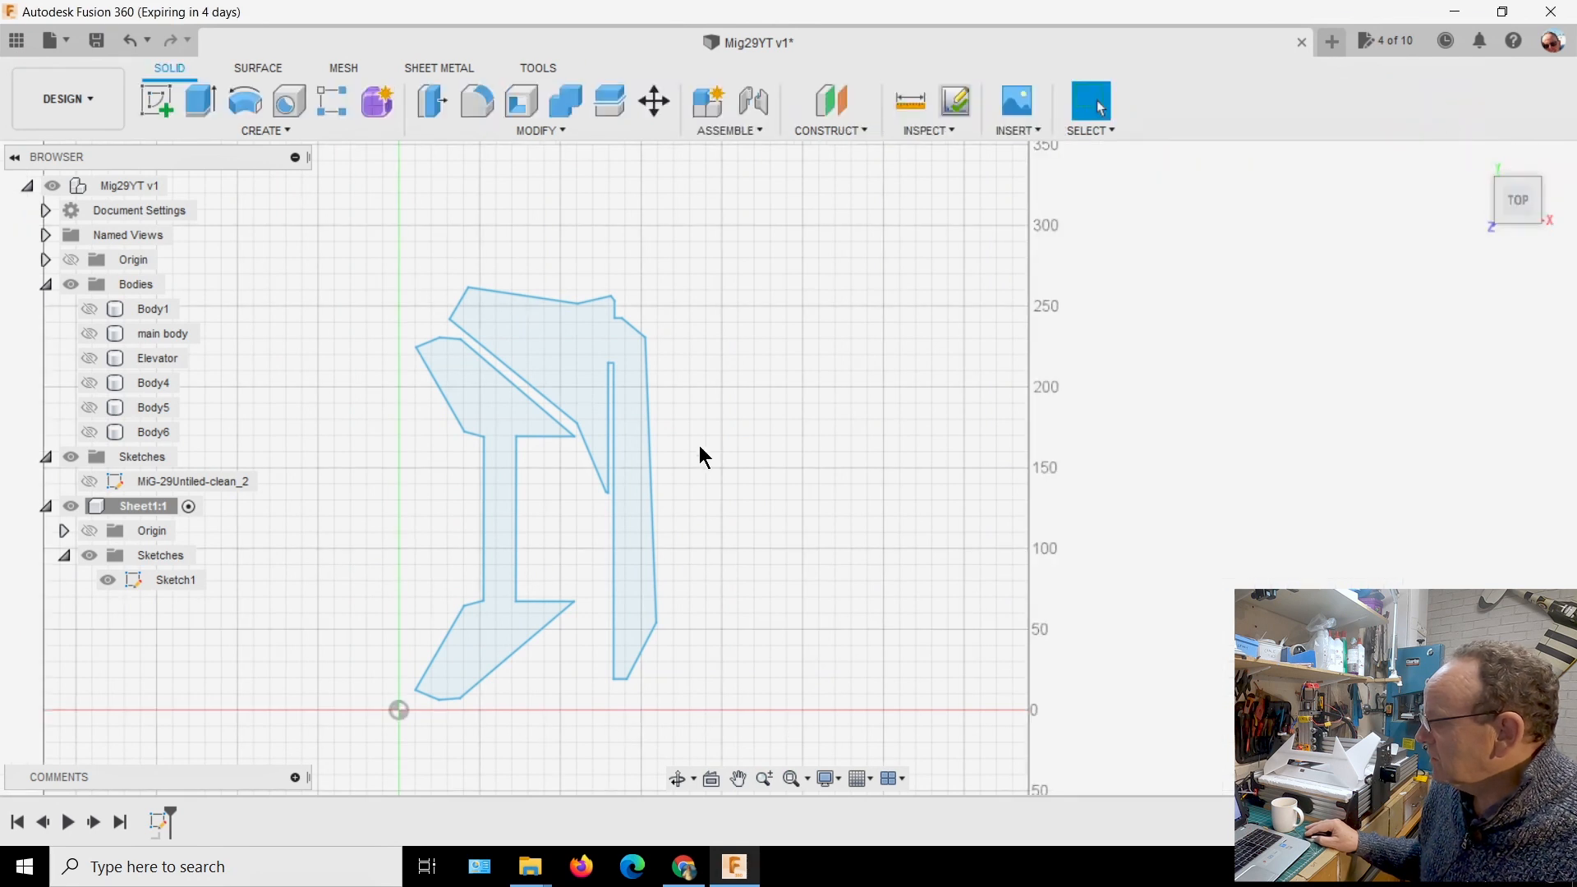
click(169, 578)
right_click(169, 579)
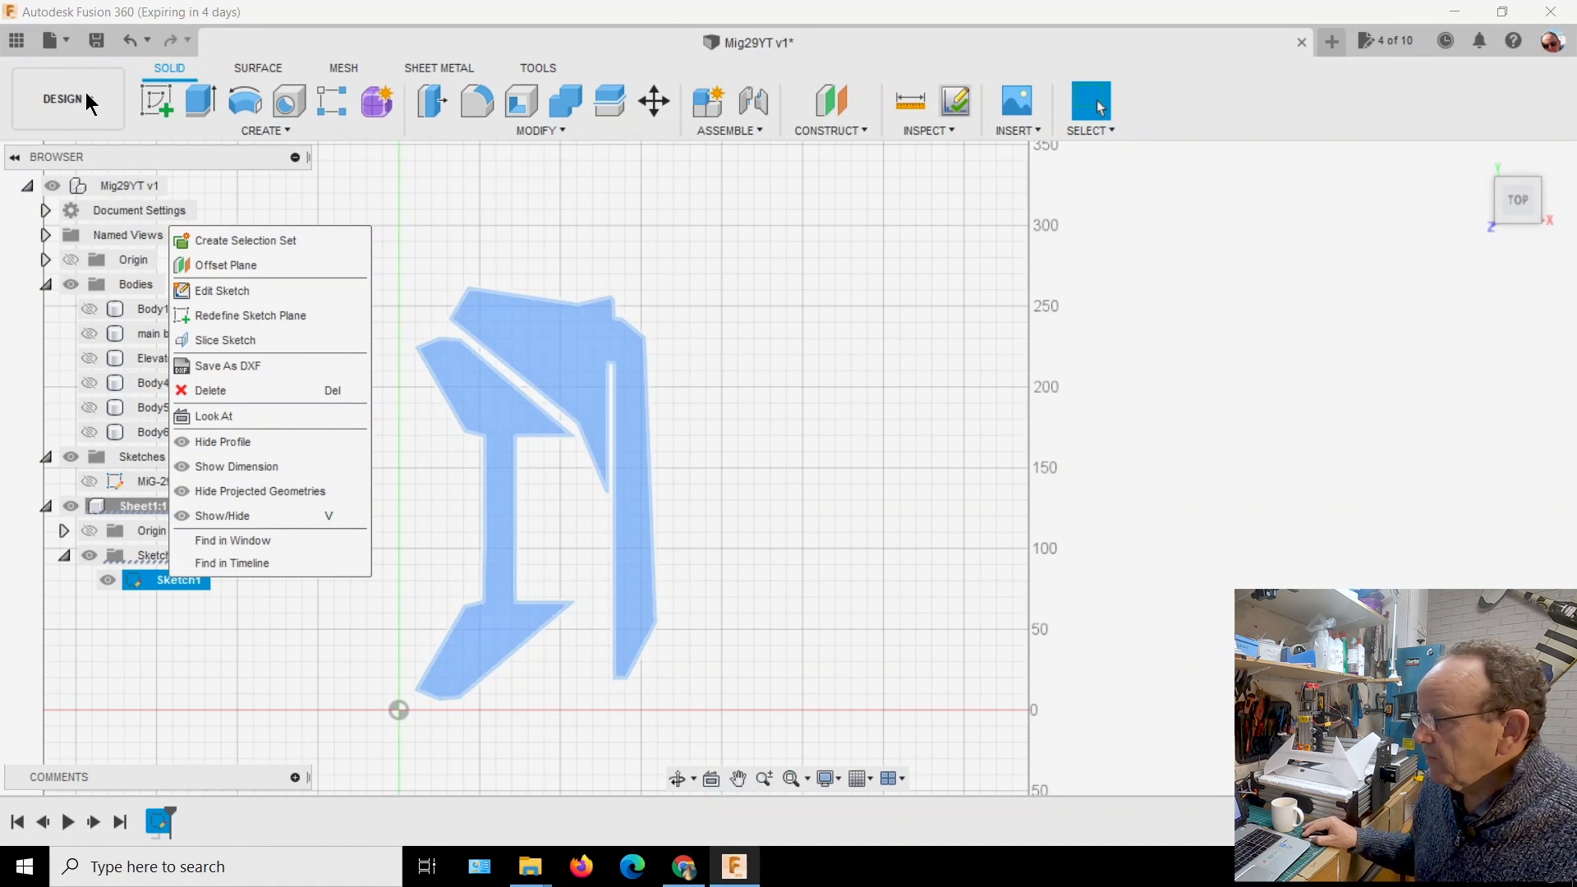
click(350, 202)
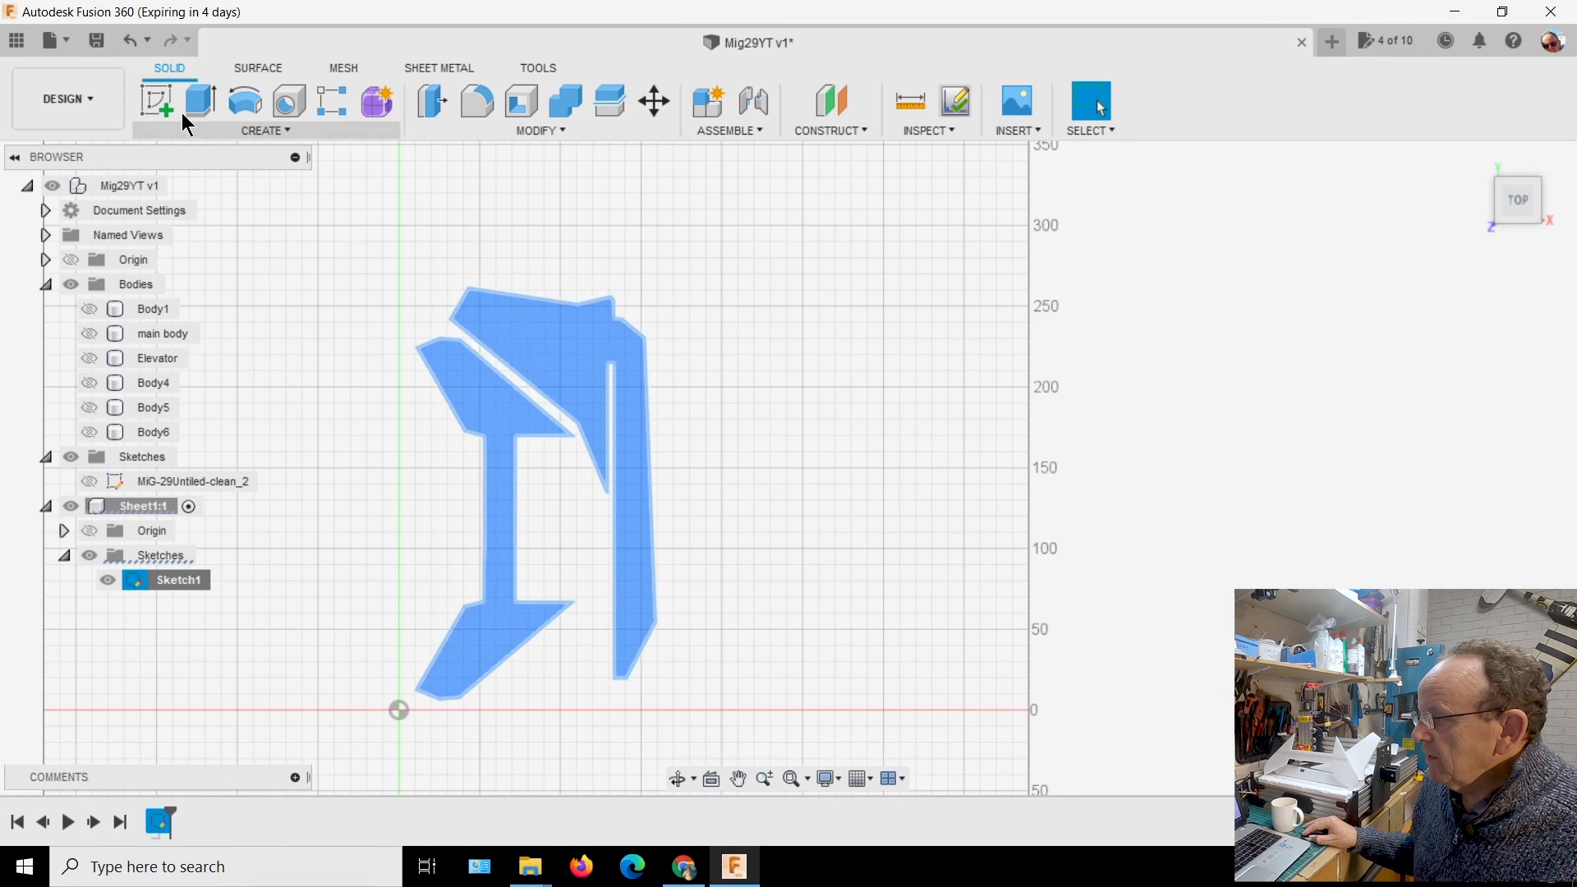
click(97, 104)
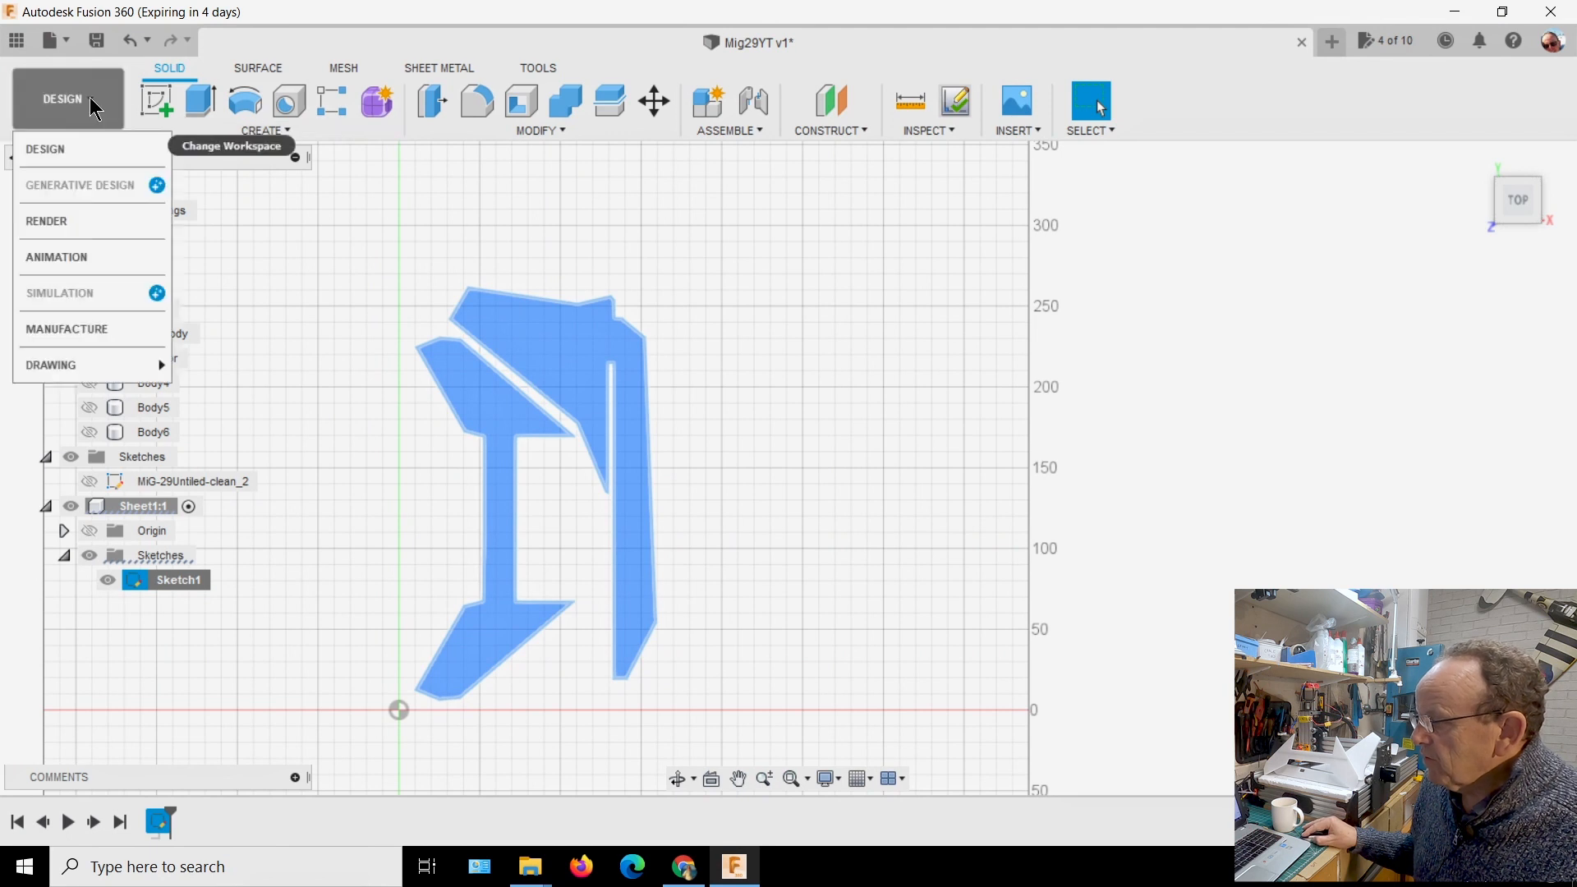
click(71, 329)
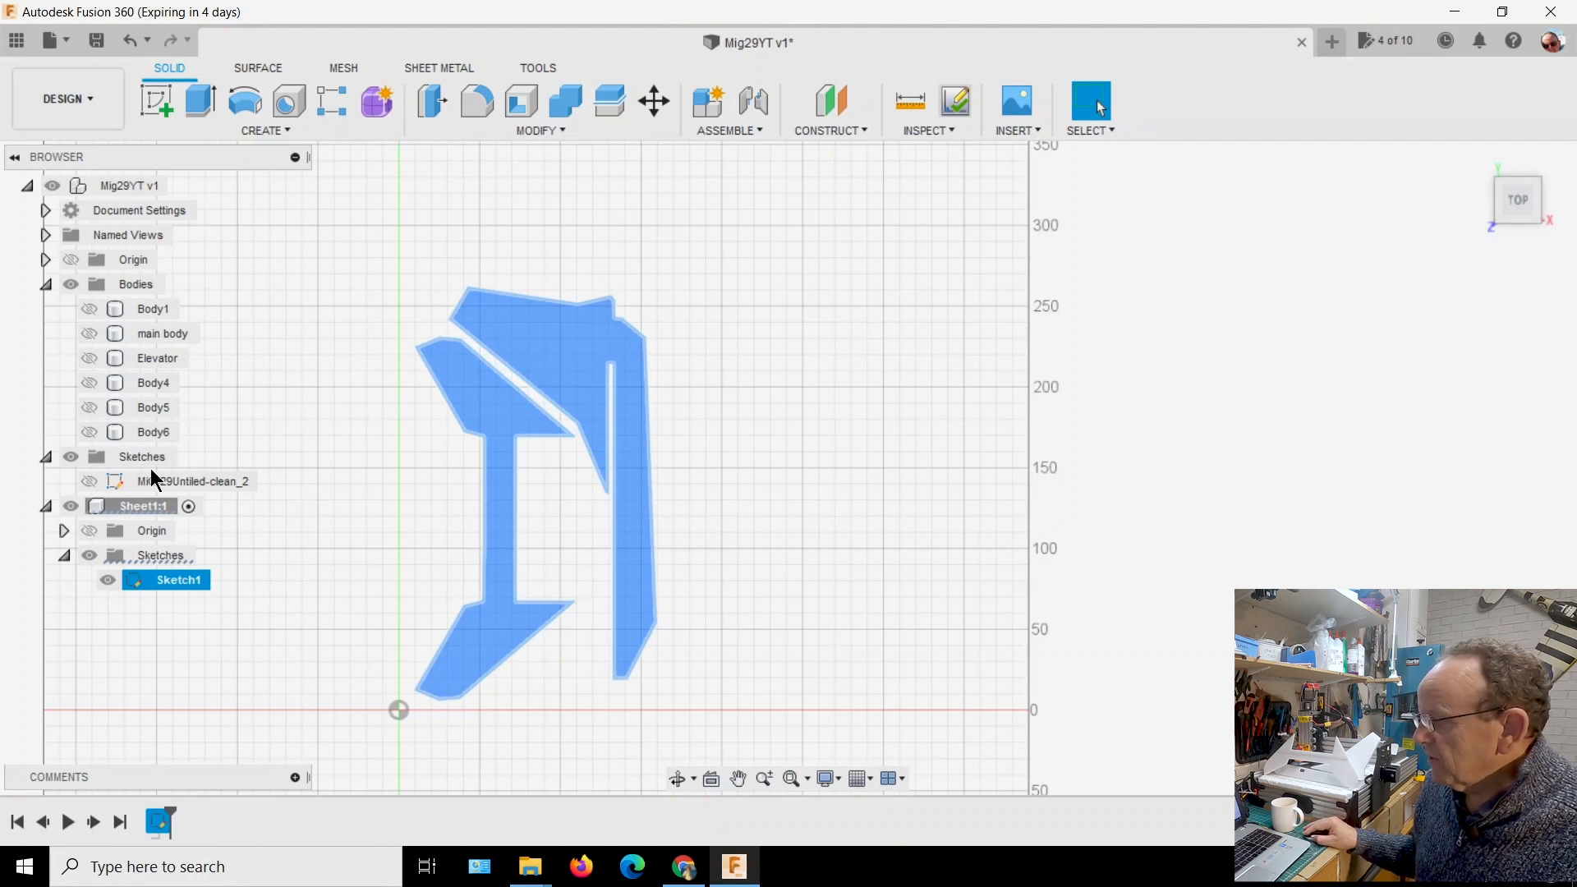
Export Sketch1 as sheet1-demo.dxf in the MIG-29 folder, replacing the existing file, and save the design
right_click(176, 589)
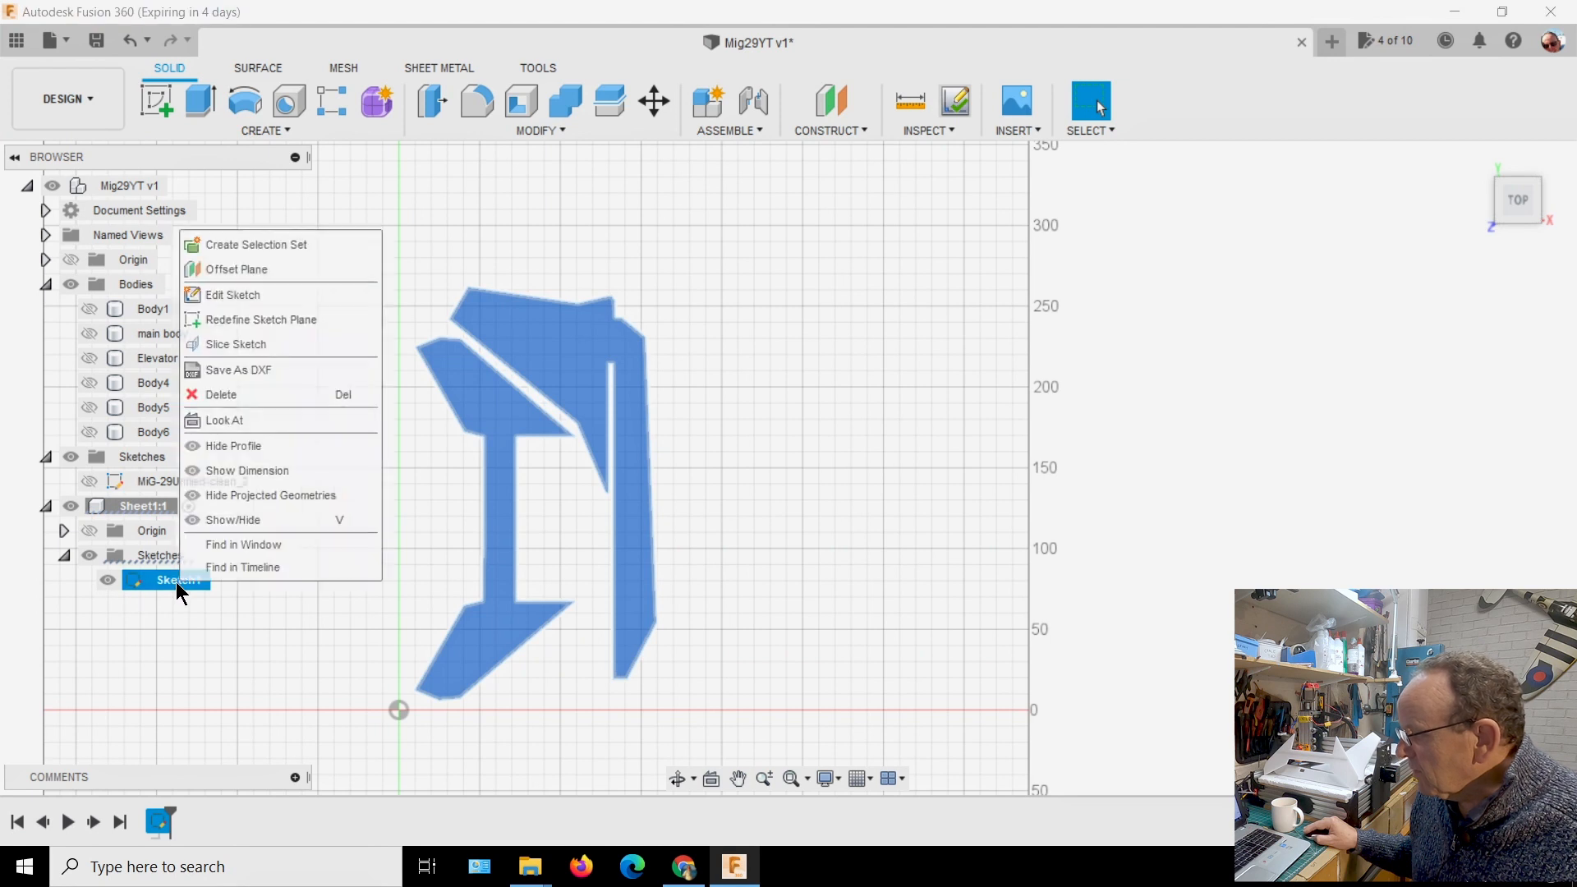
click(227, 371)
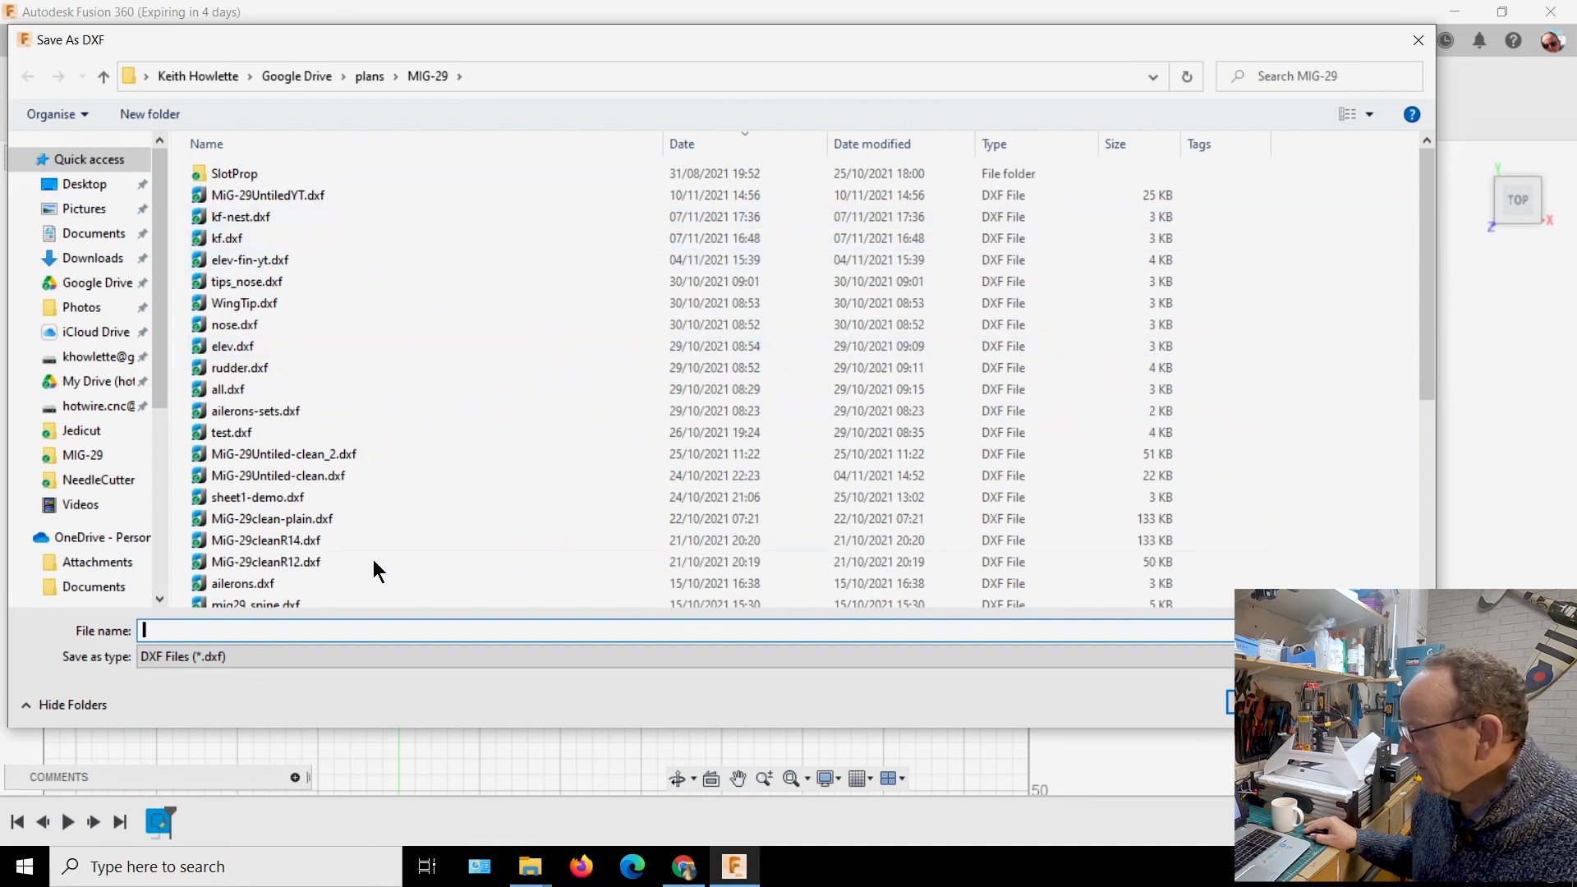
text(s)
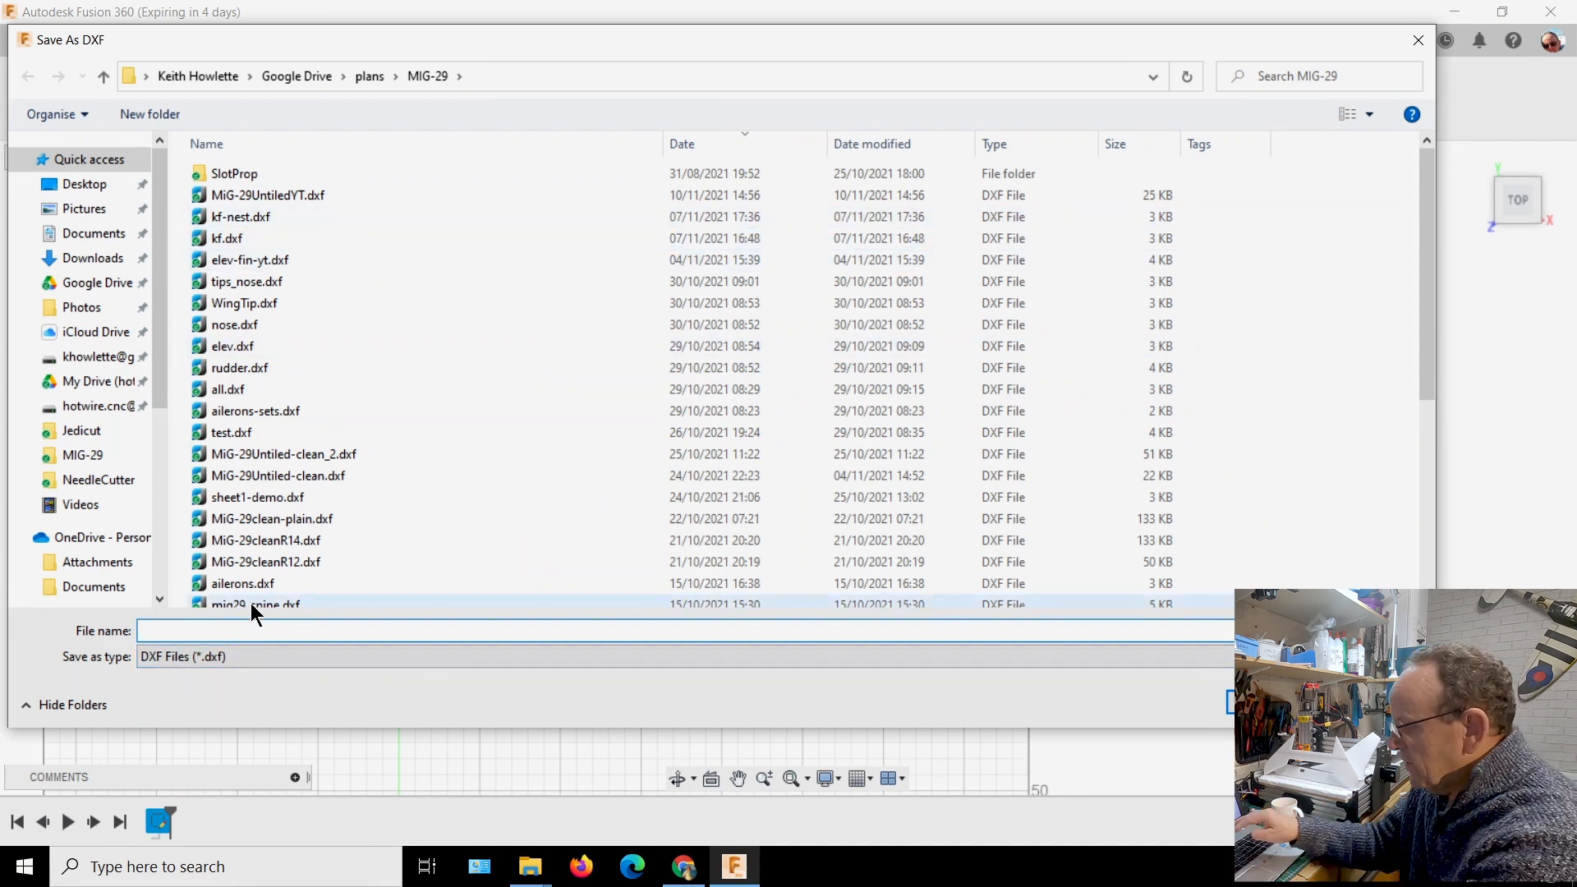
text(heet1)
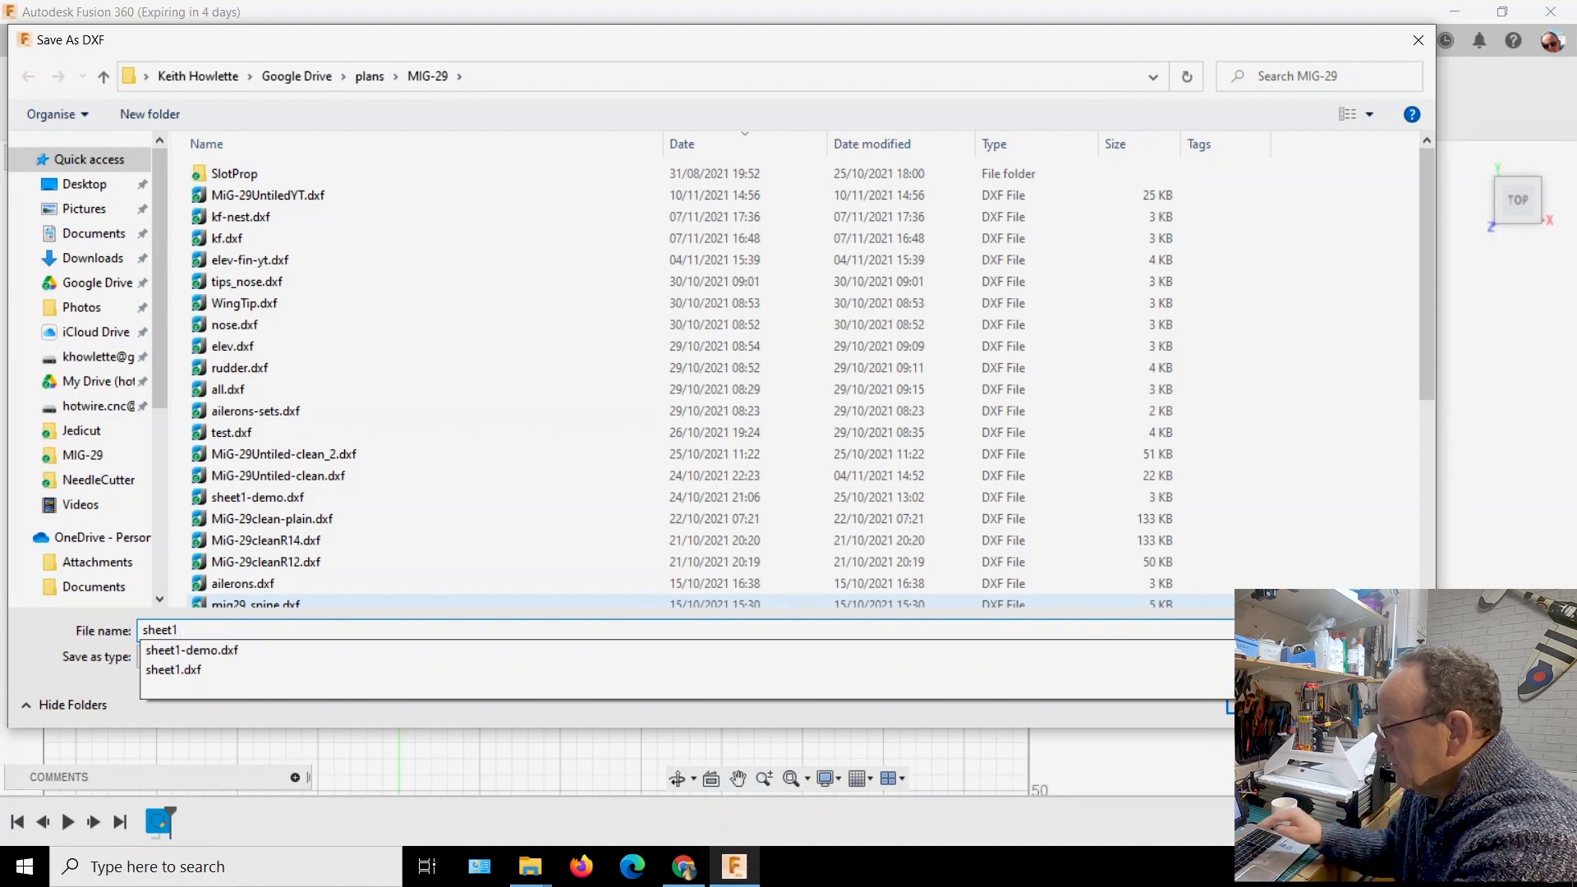
click(213, 650)
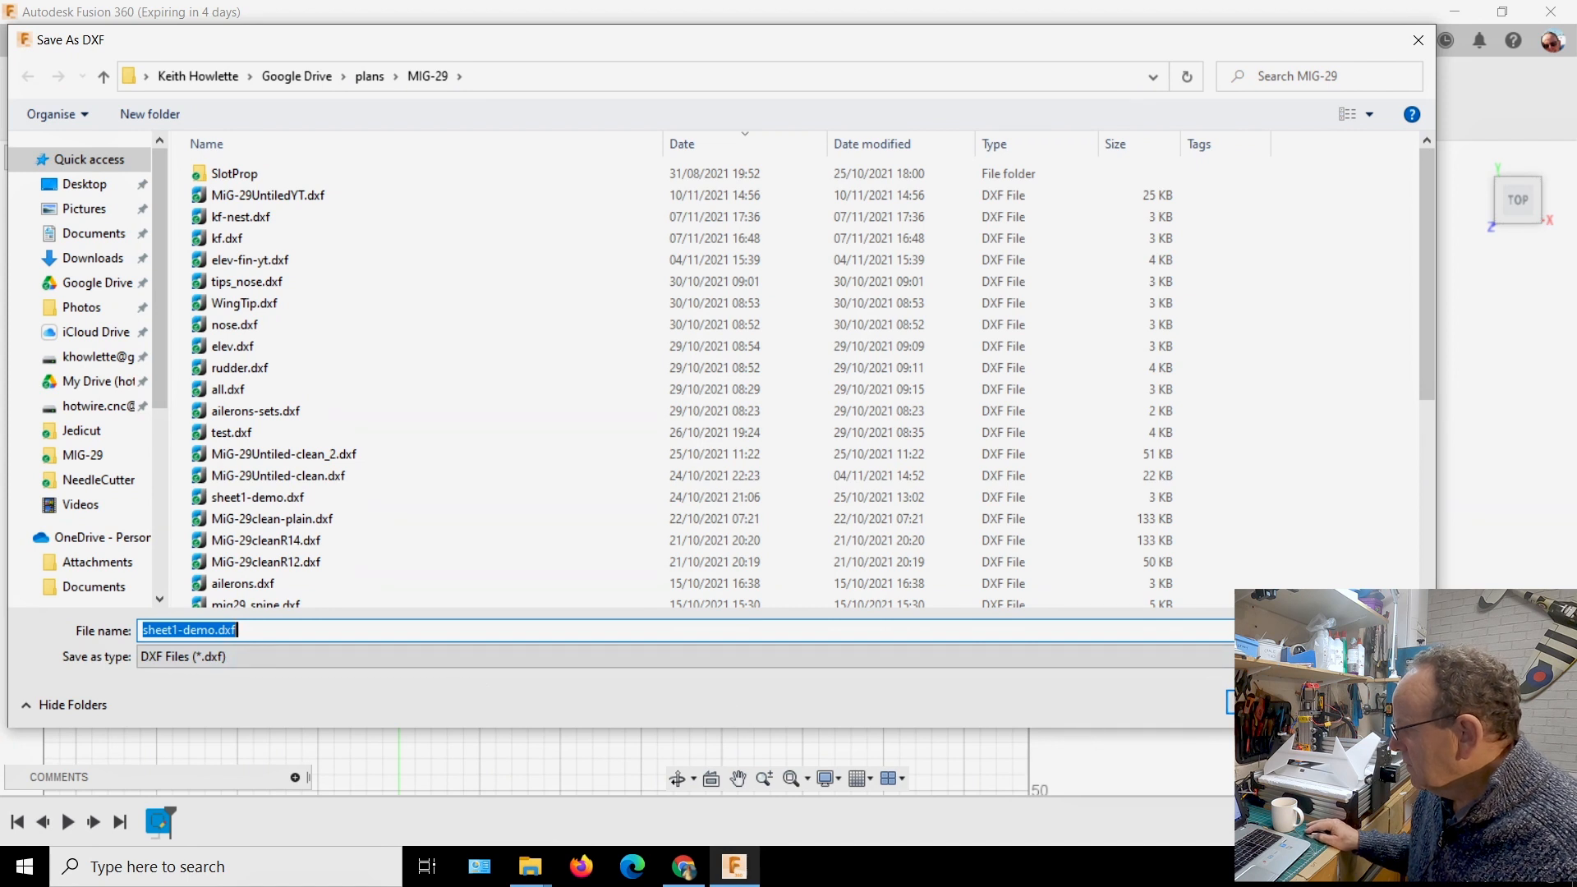
key(Return)
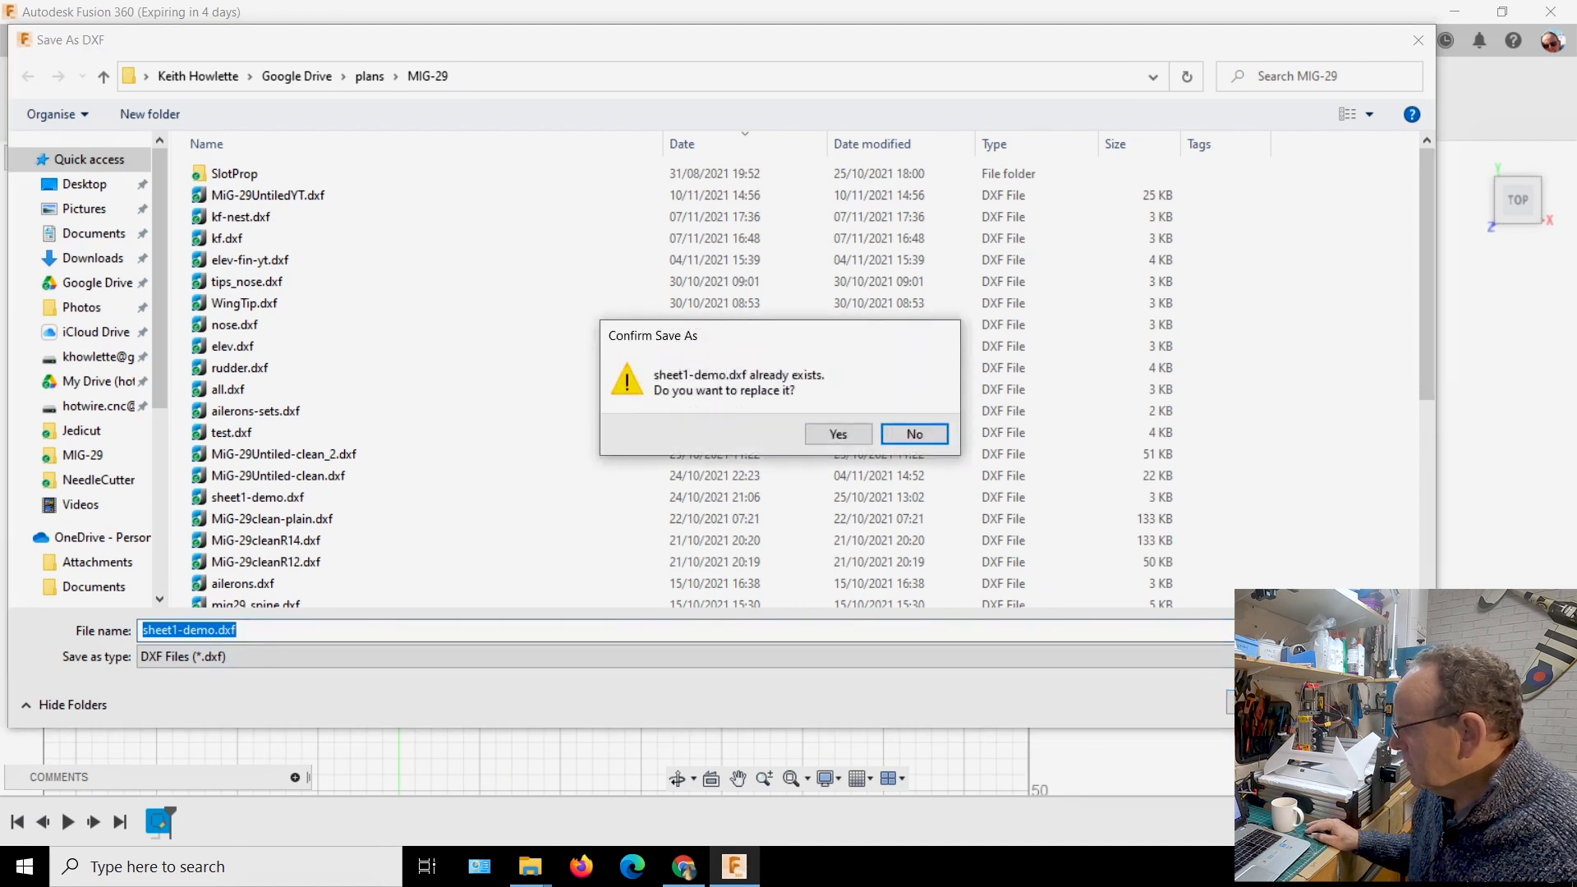
click(851, 438)
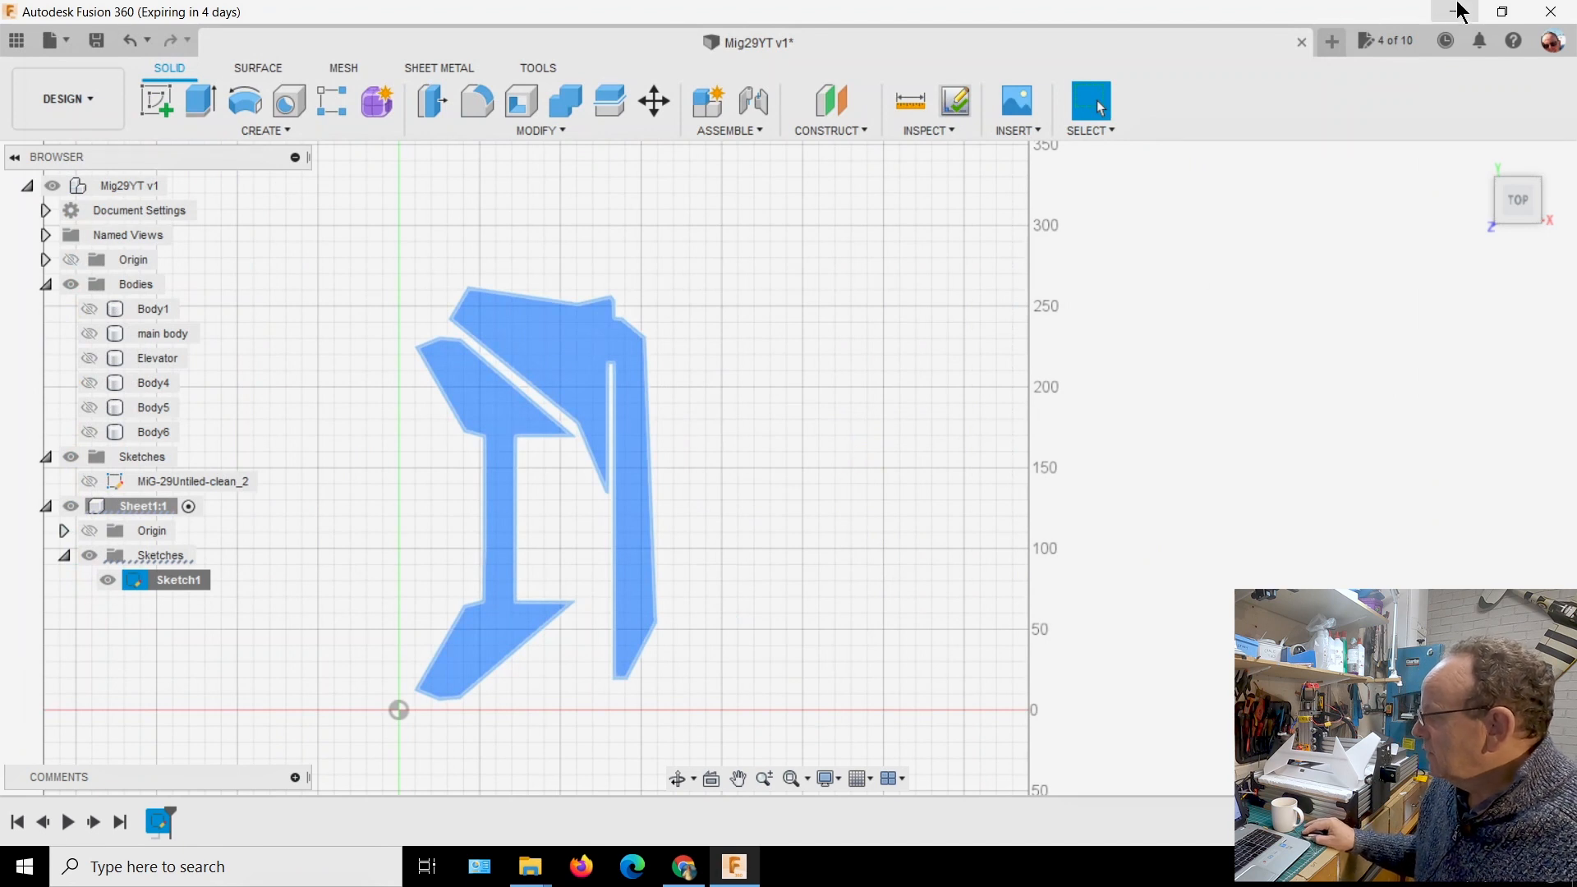
click(99, 41)
click(790, 466)
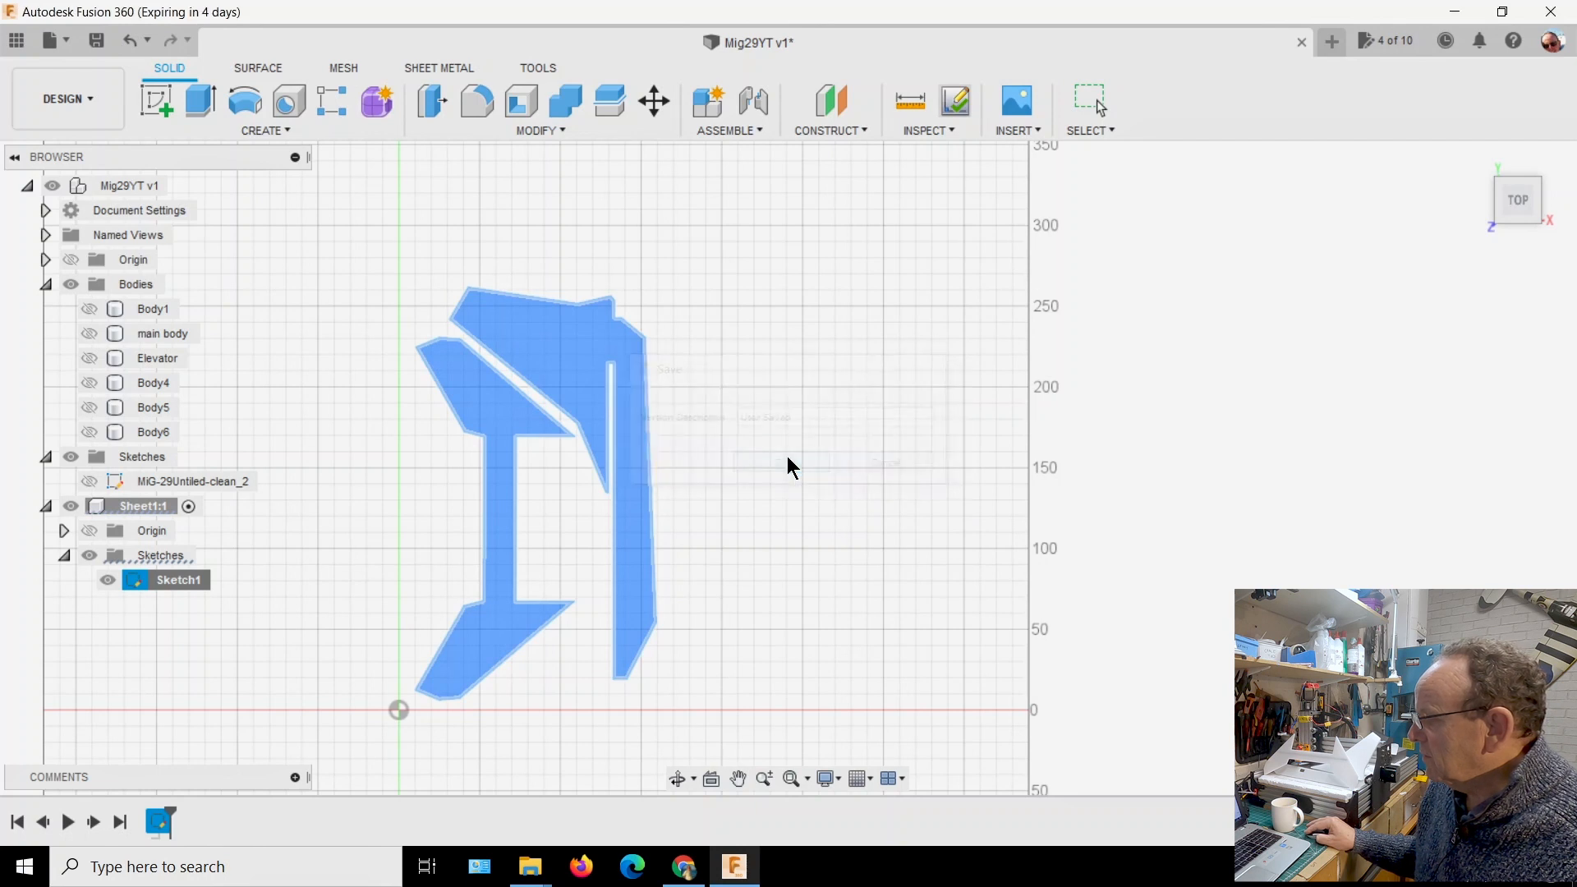
Switch to Chrome, open the OpenBuilds CAM website, and review and save its default application settings
click(1456, 11)
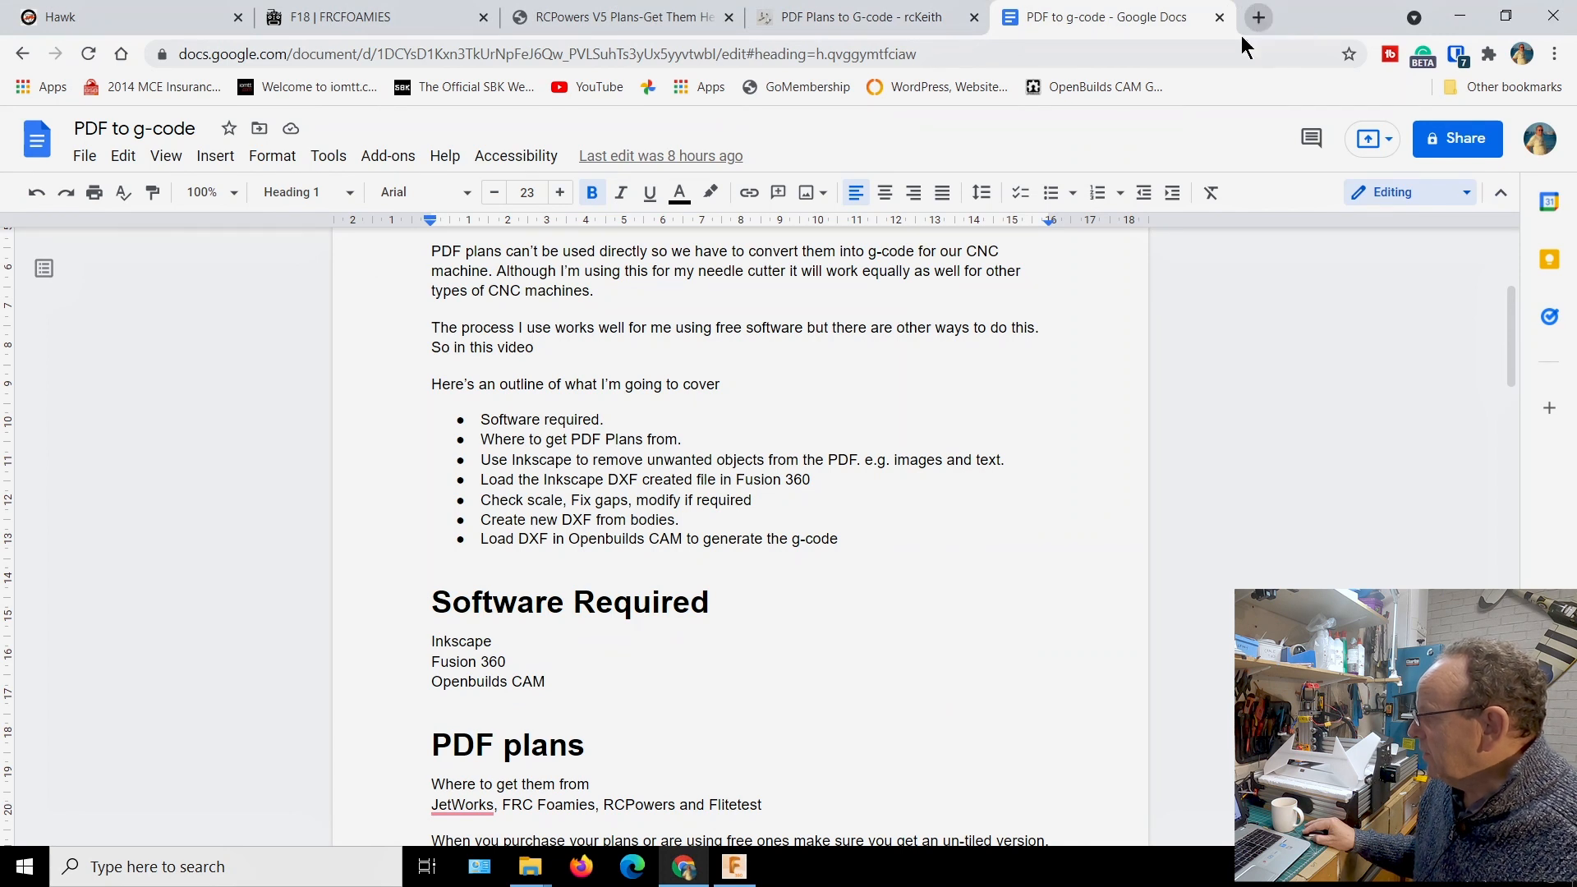
click(1134, 86)
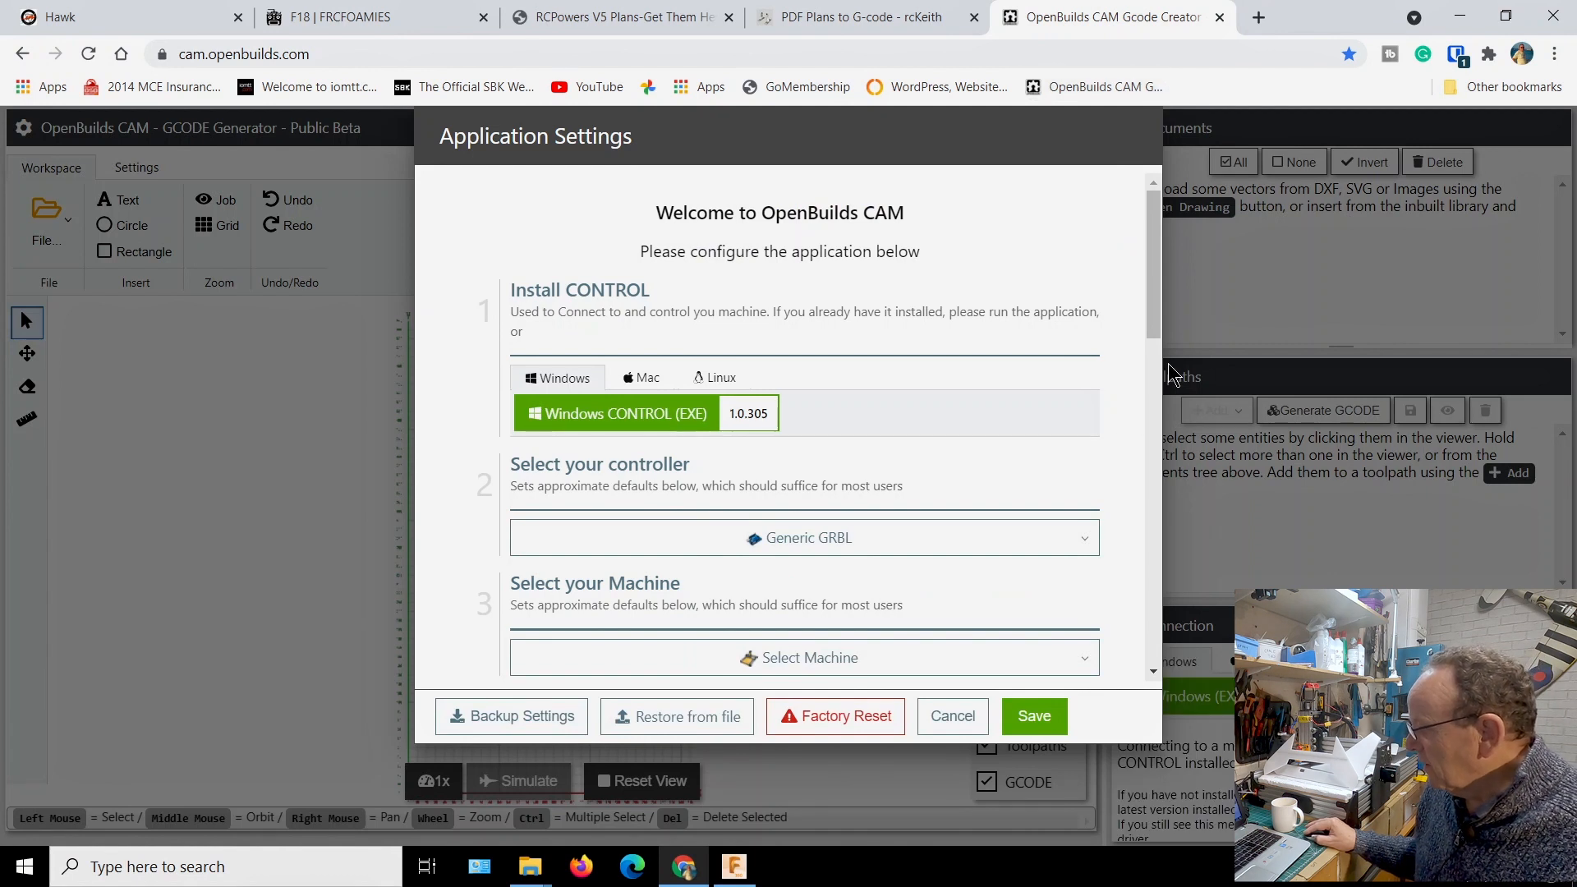
drag(1159, 261, 1152, 286)
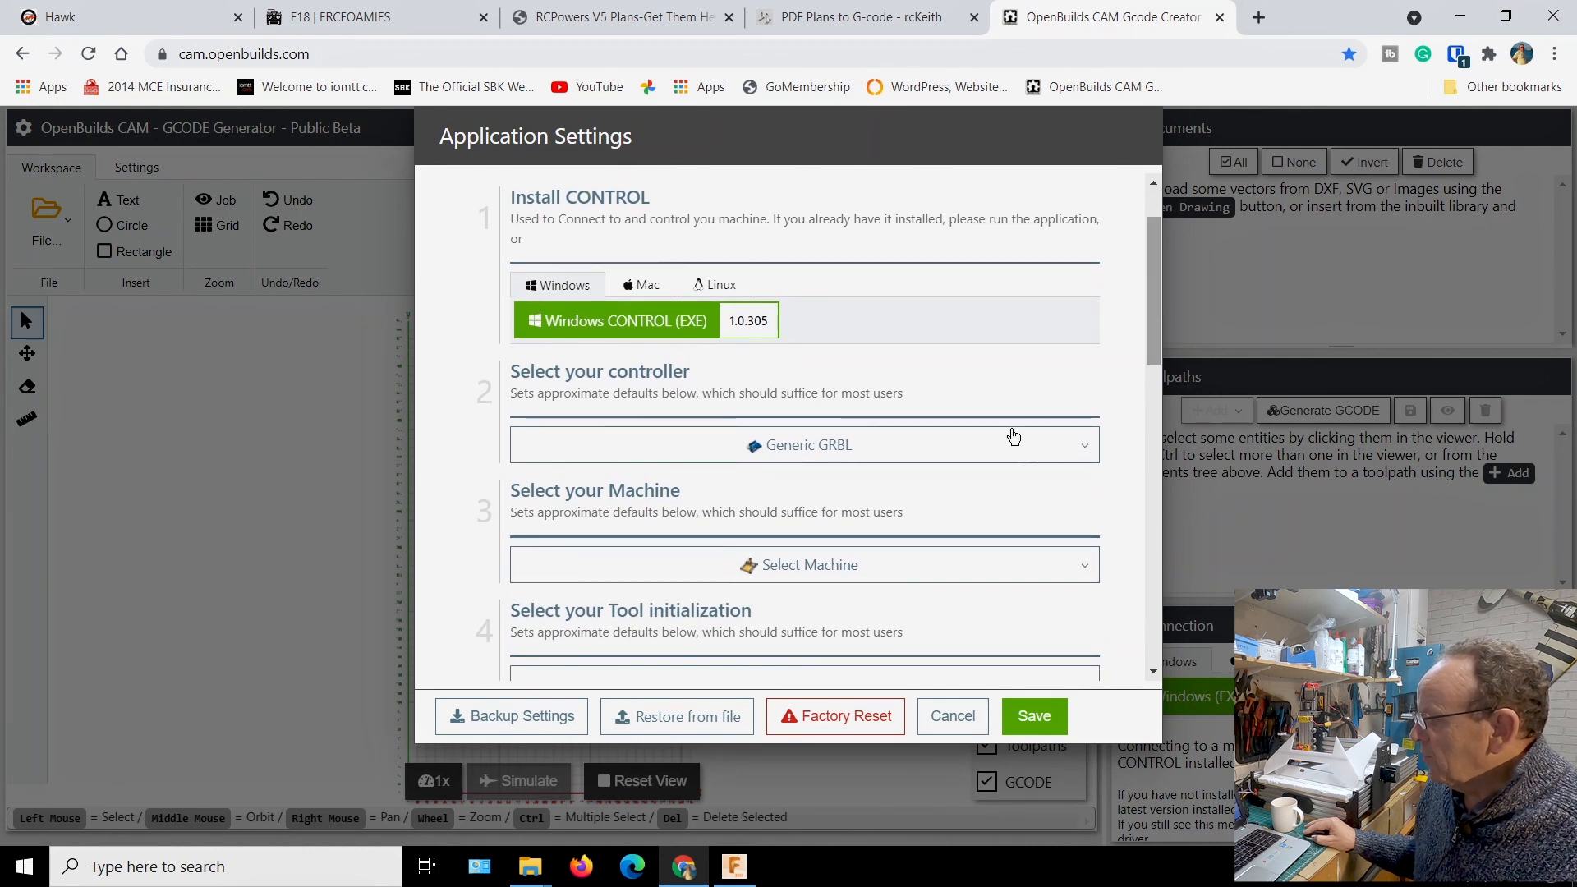
drag(1153, 288, 1129, 435)
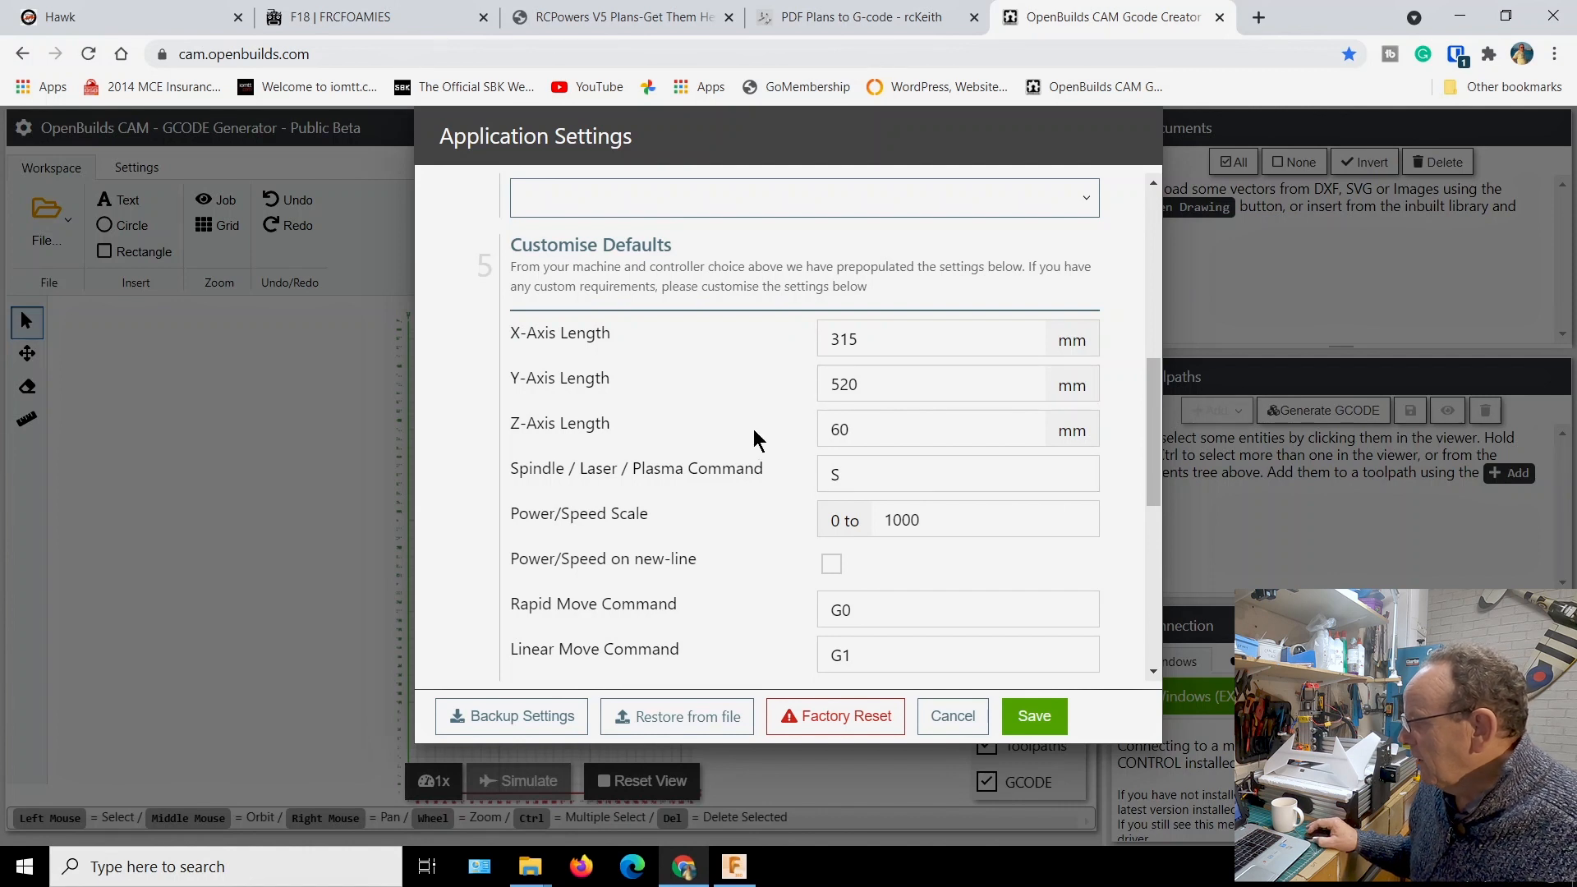
scroll(753, 430, down, 7)
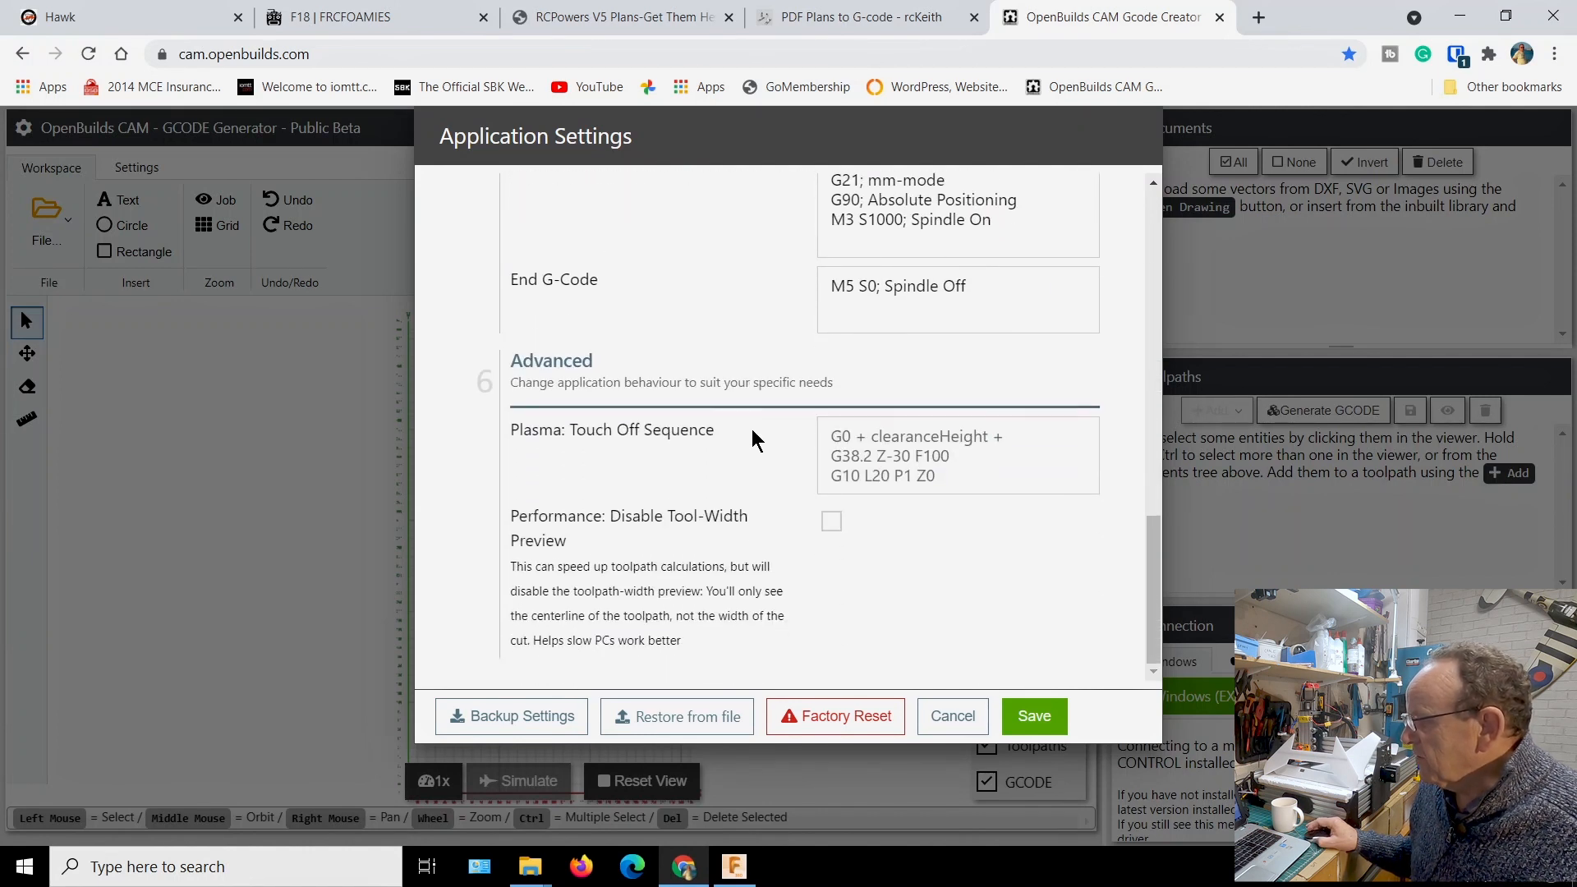
click(1023, 723)
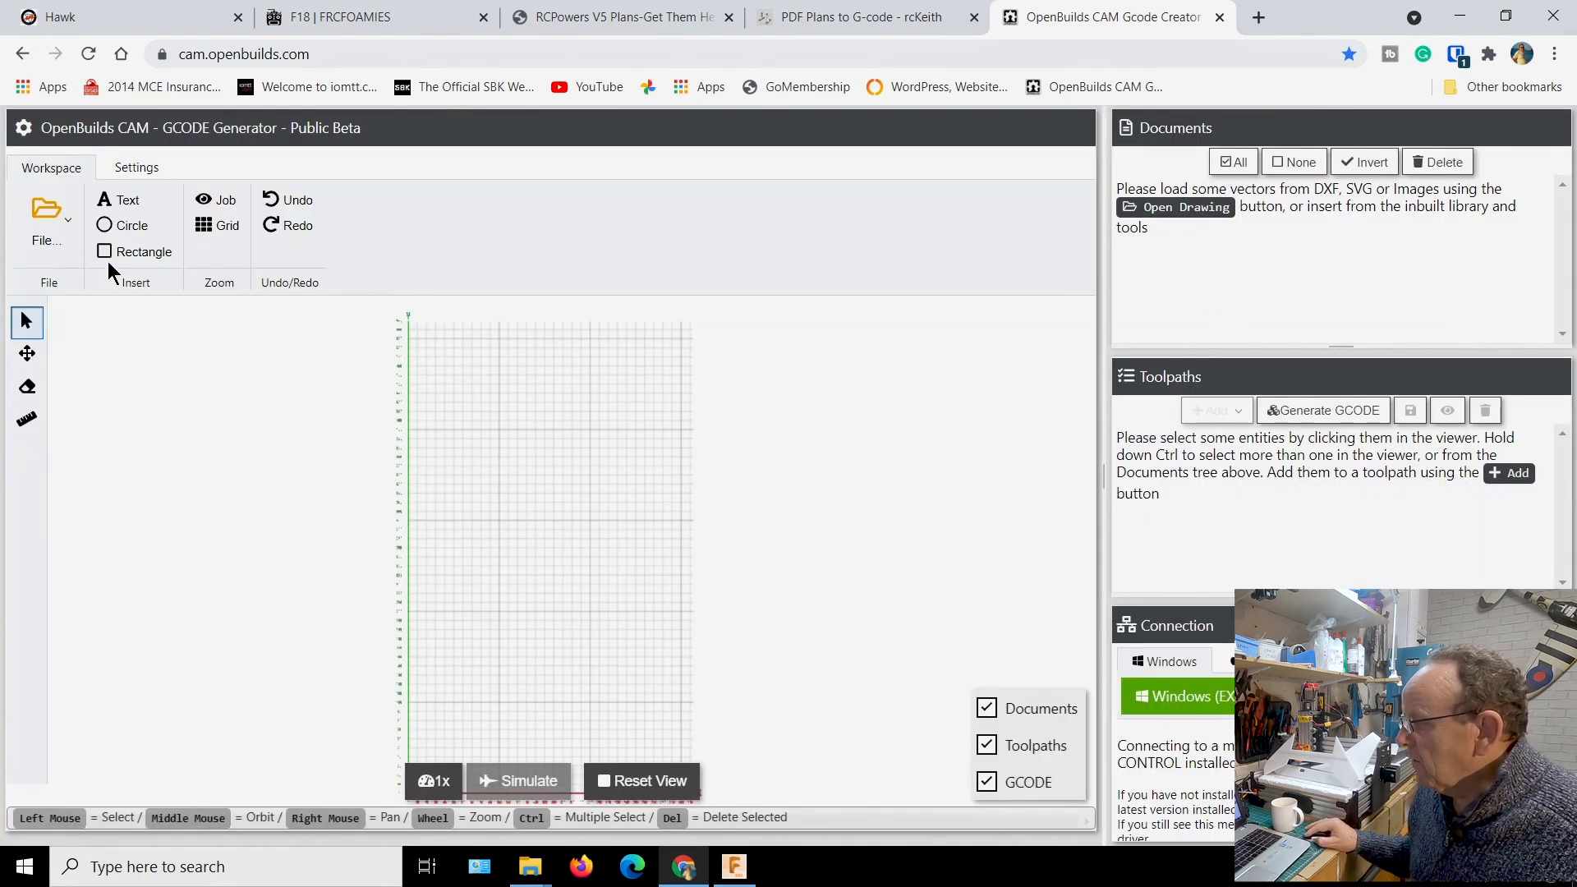
Start opening a drawing file and browse to the MIG-29 folder inside the Google Drive plans folder
click(67, 229)
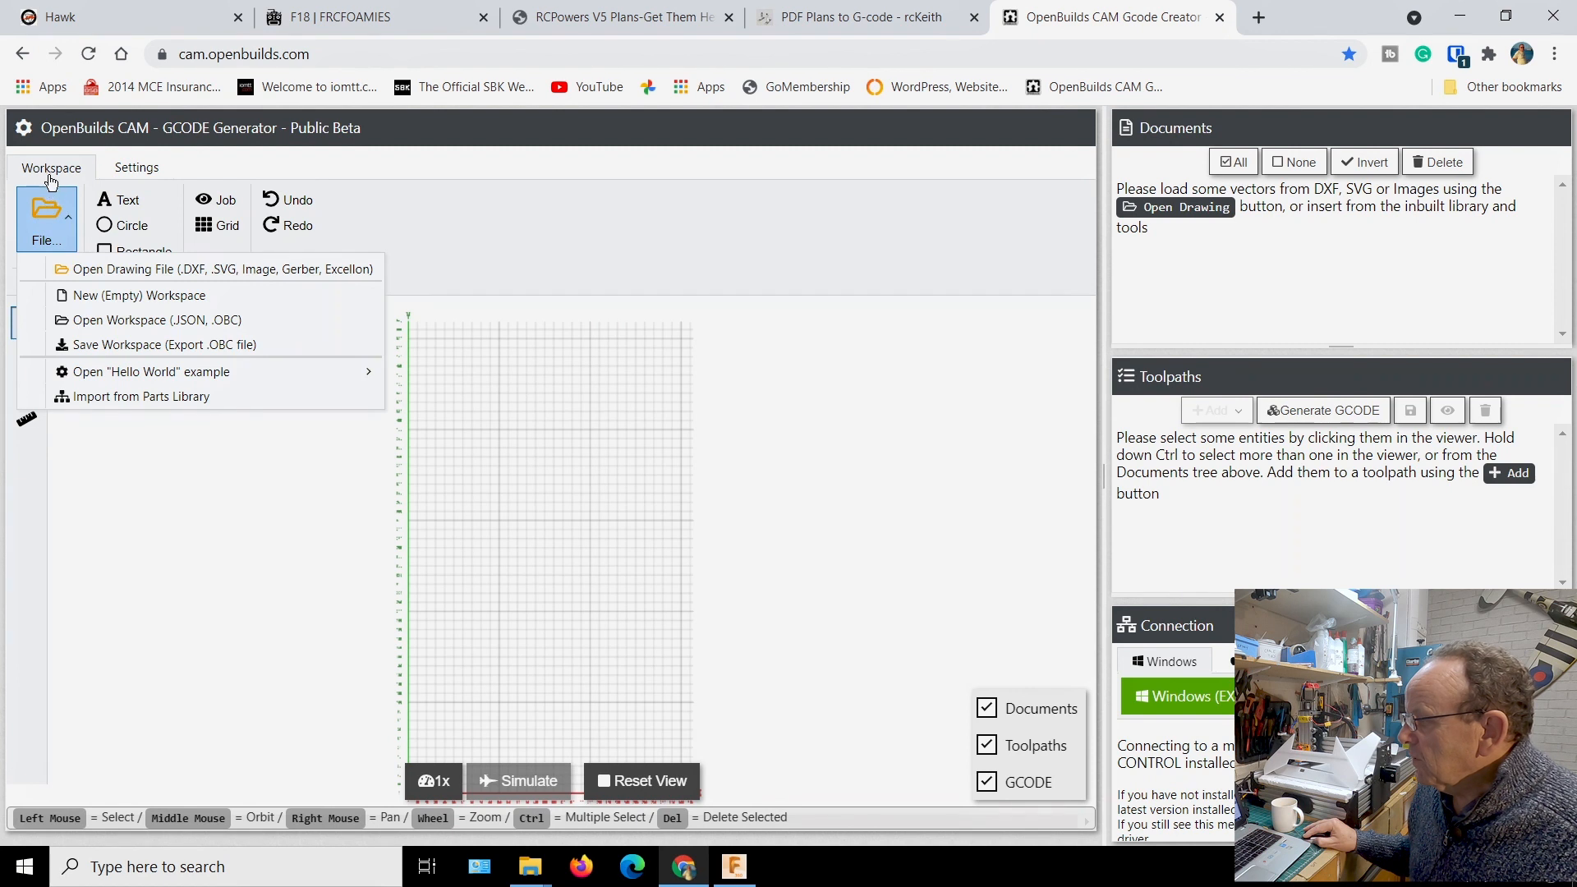
click(96, 270)
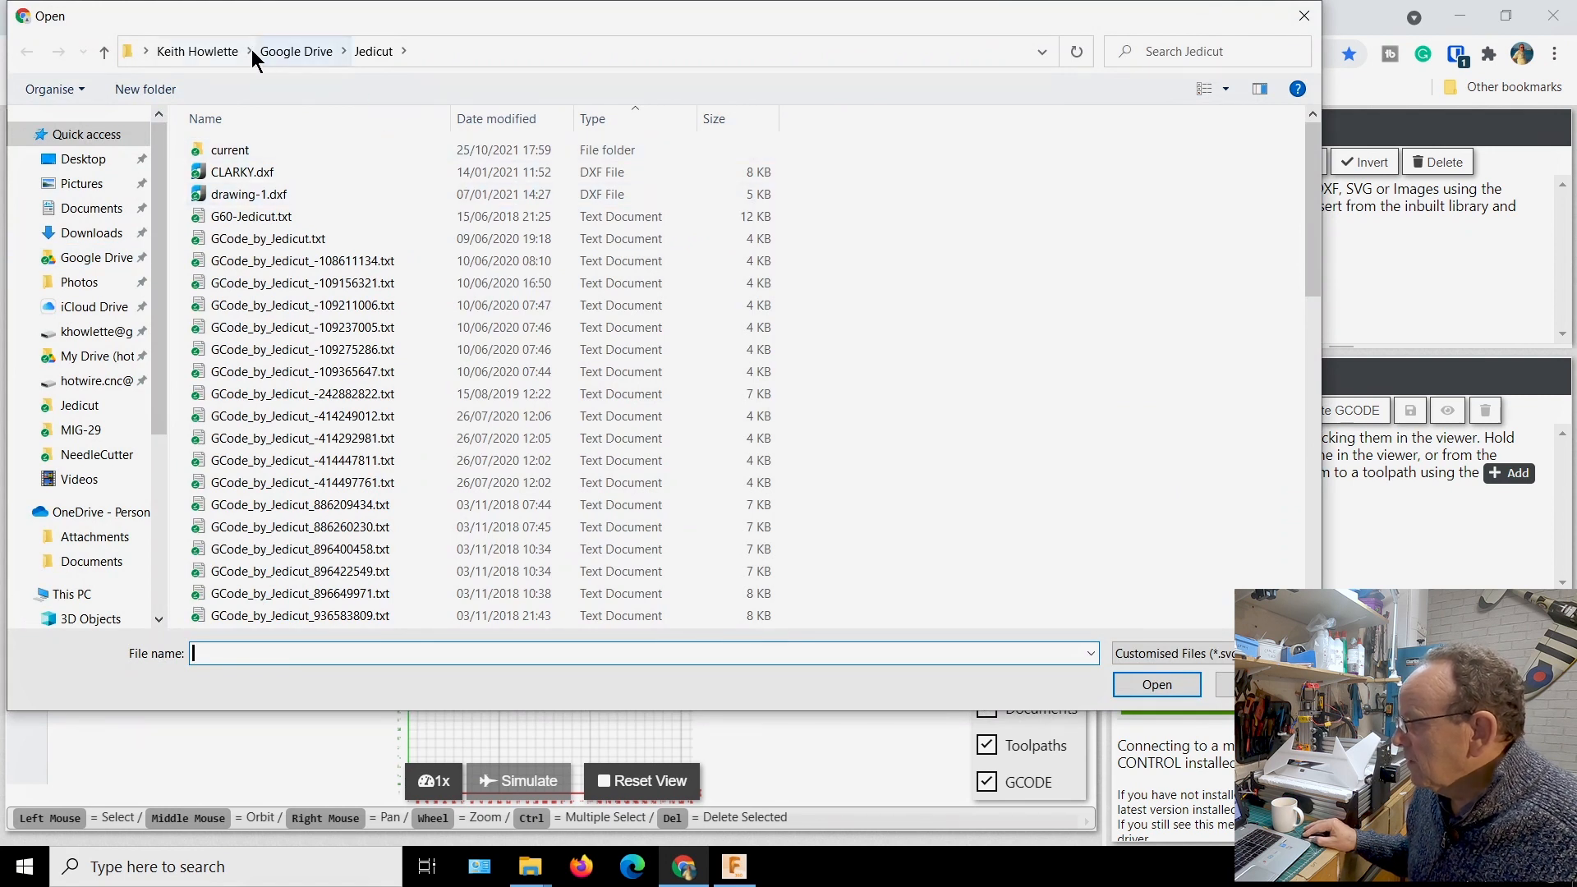
click(287, 51)
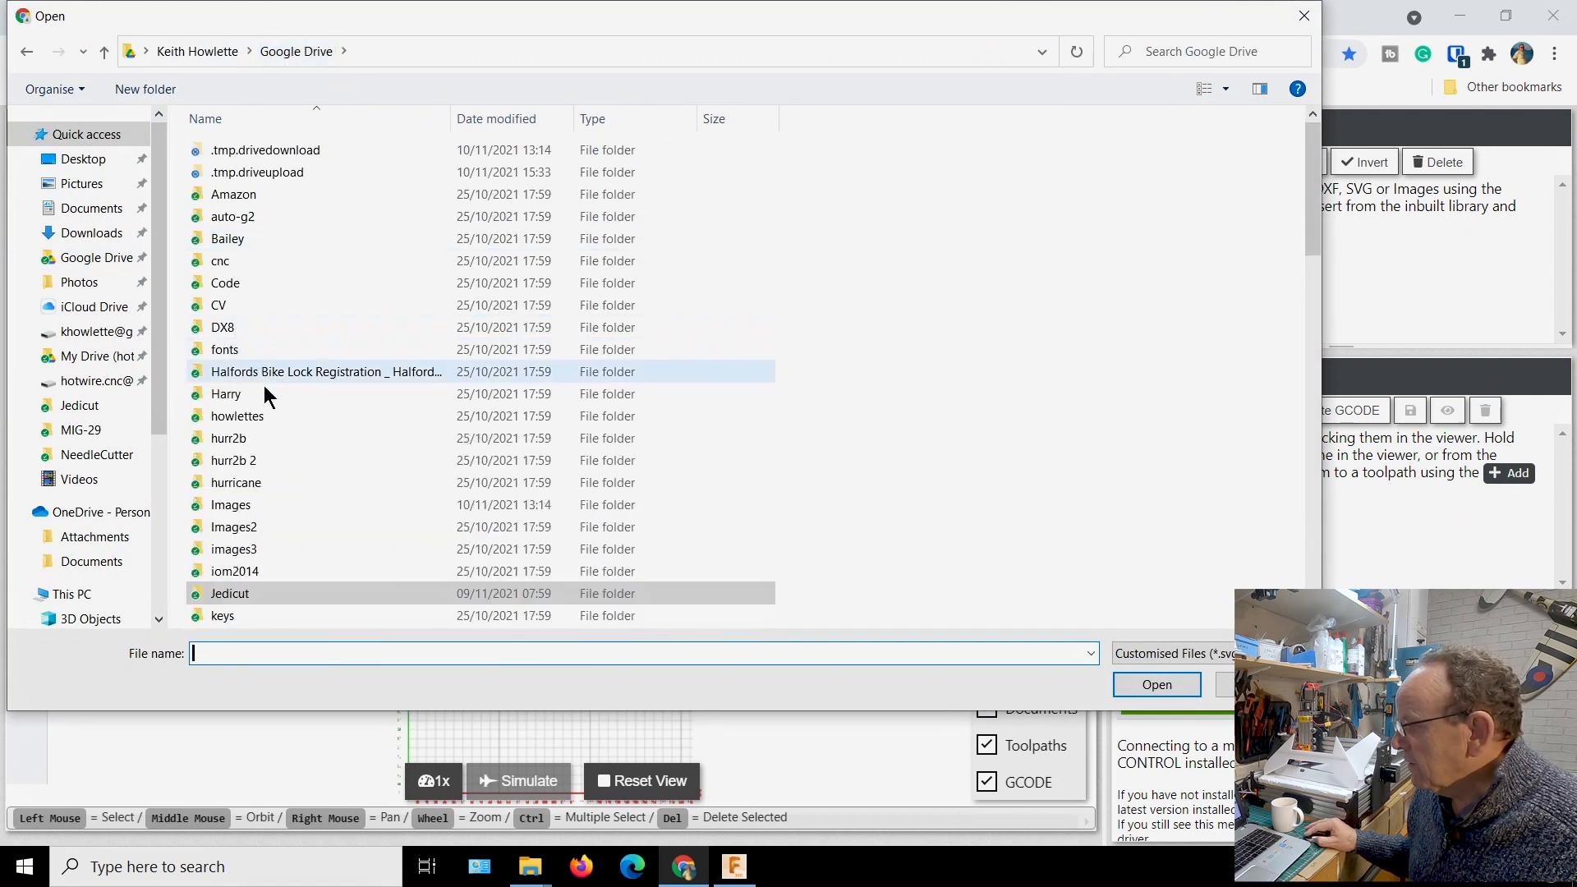
scroll(272, 529, down, 4)
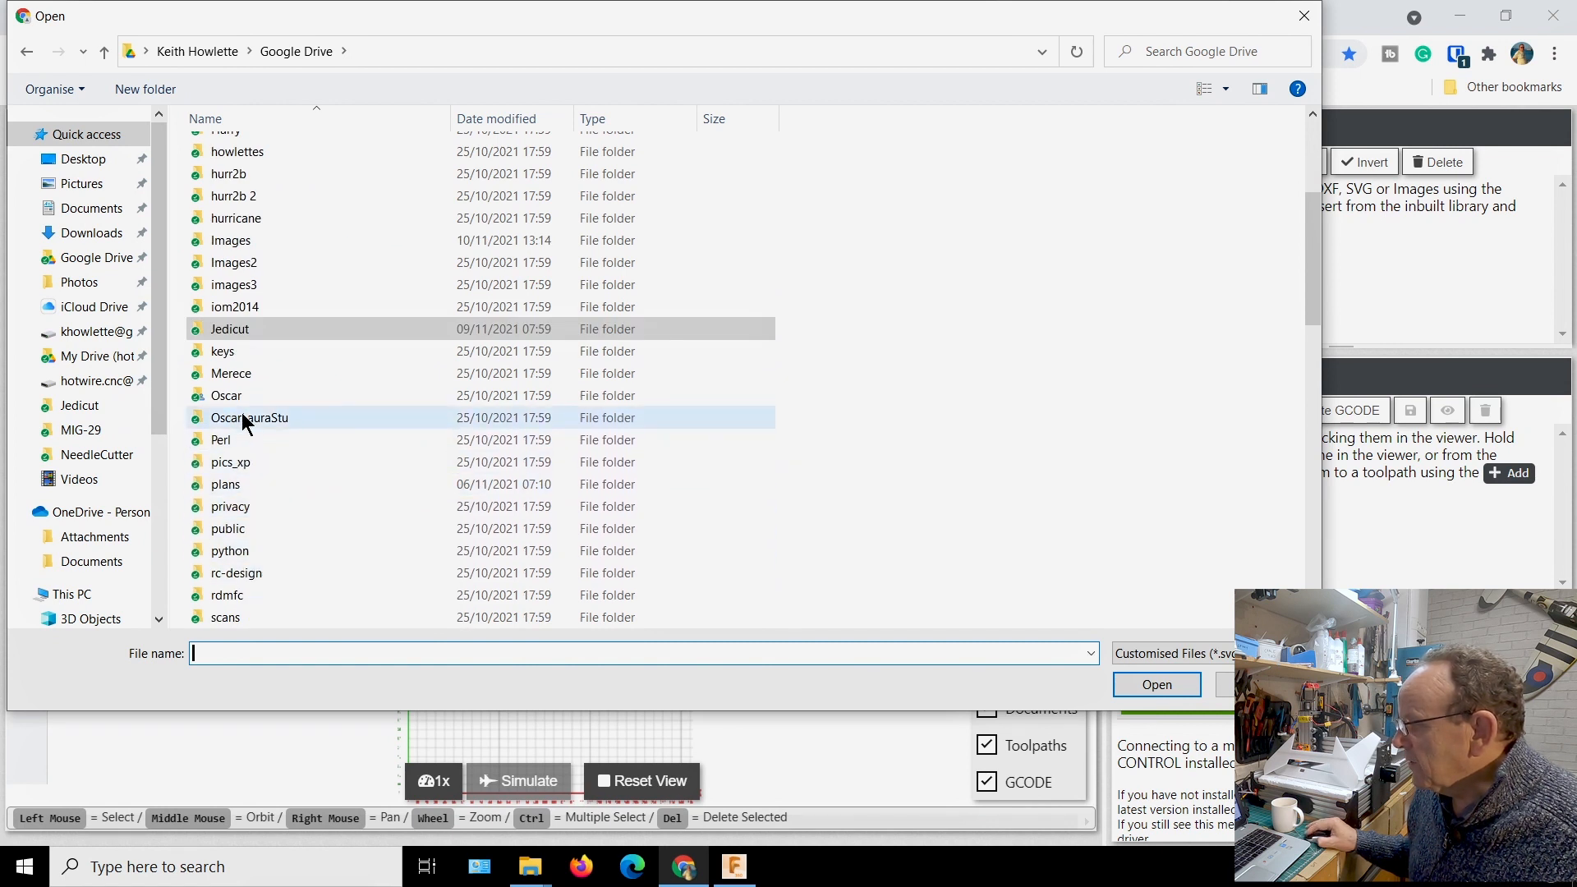
scroll(228, 450, down, 1)
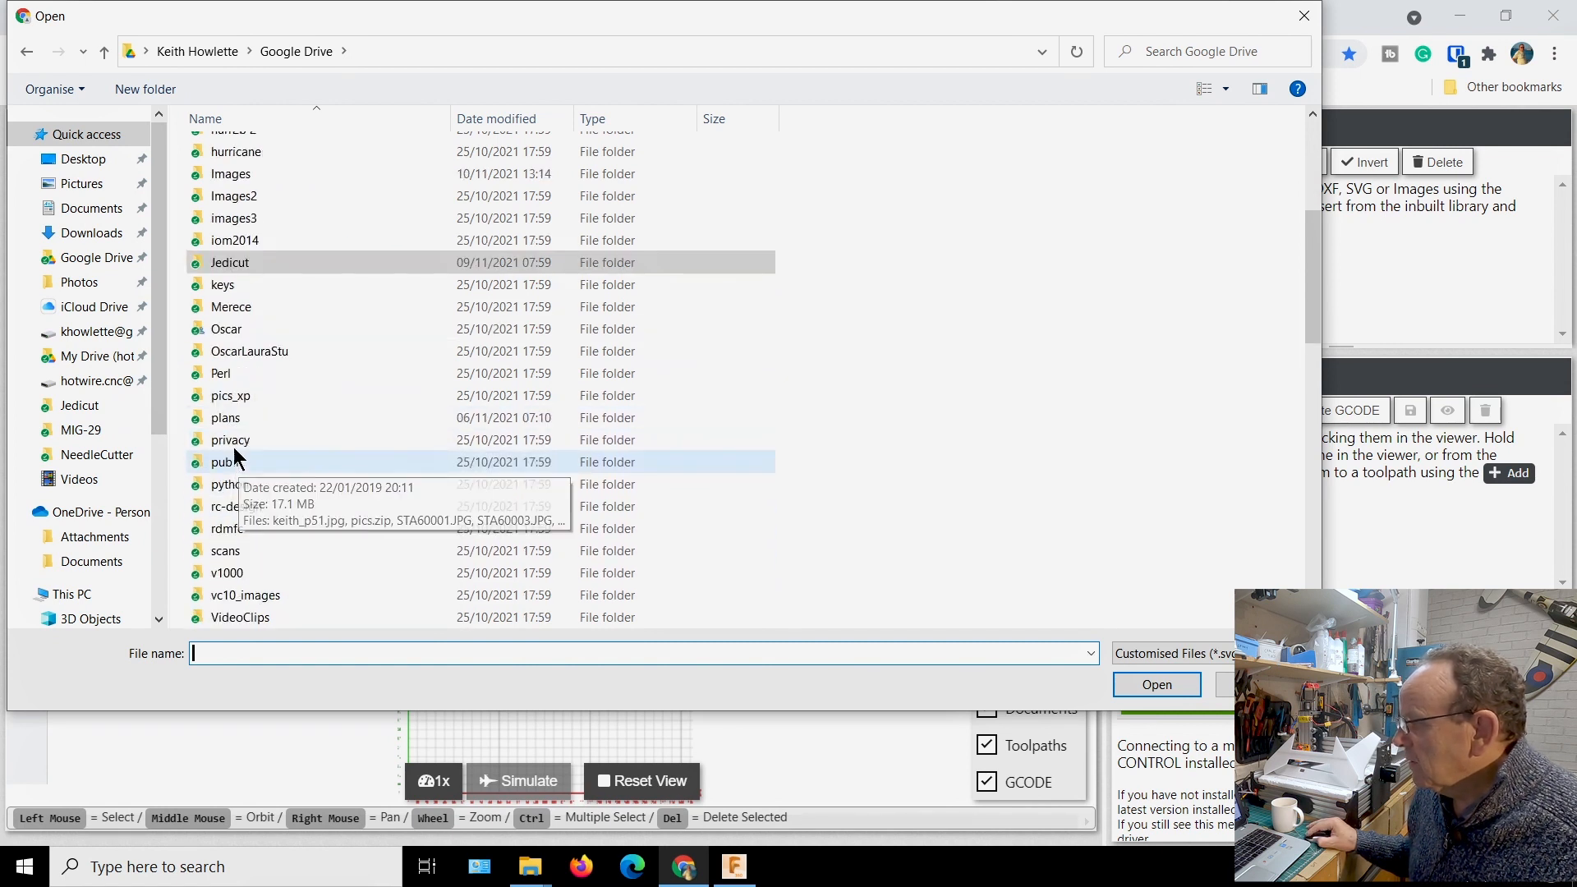
double_click(231, 423)
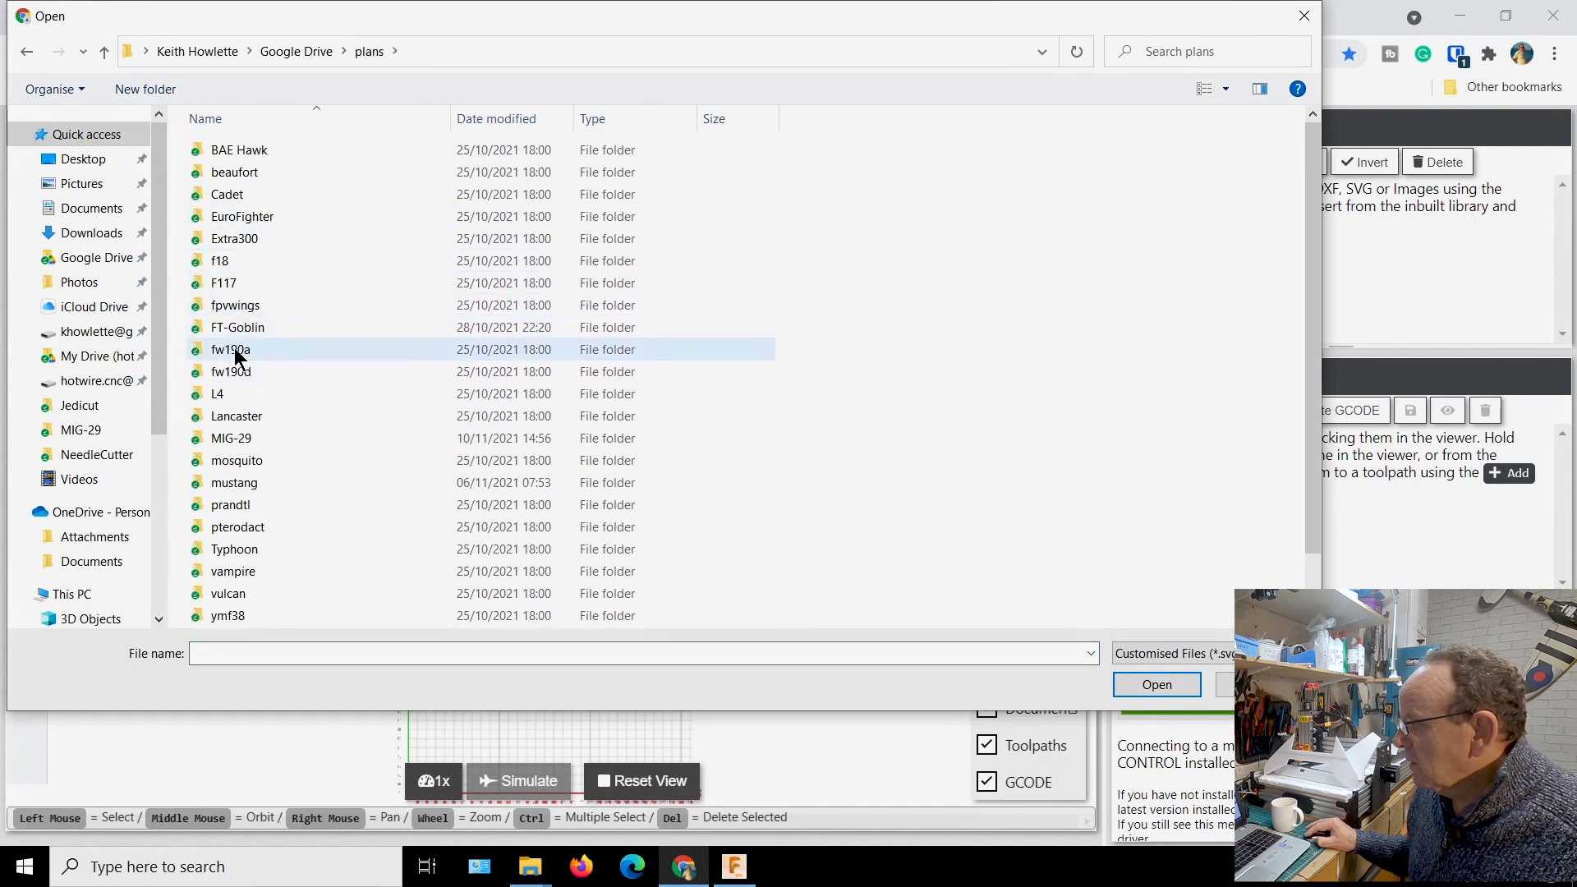
double_click(234, 438)
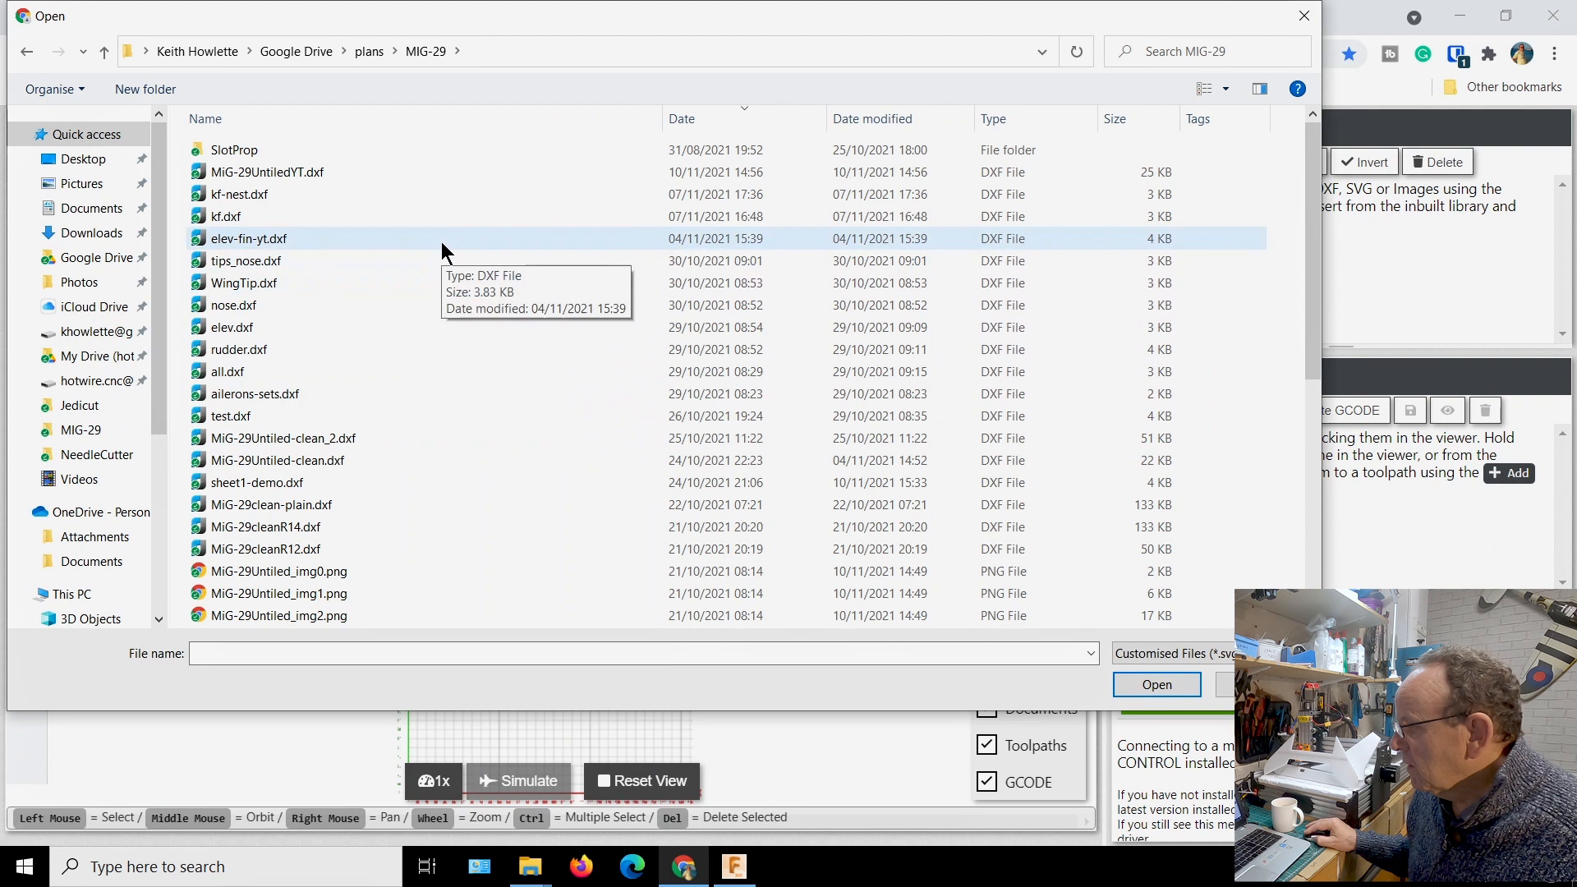
Sort the MIG-29 folder by date modified and open sheet1-demo.dxf
click(728, 122)
click(728, 122)
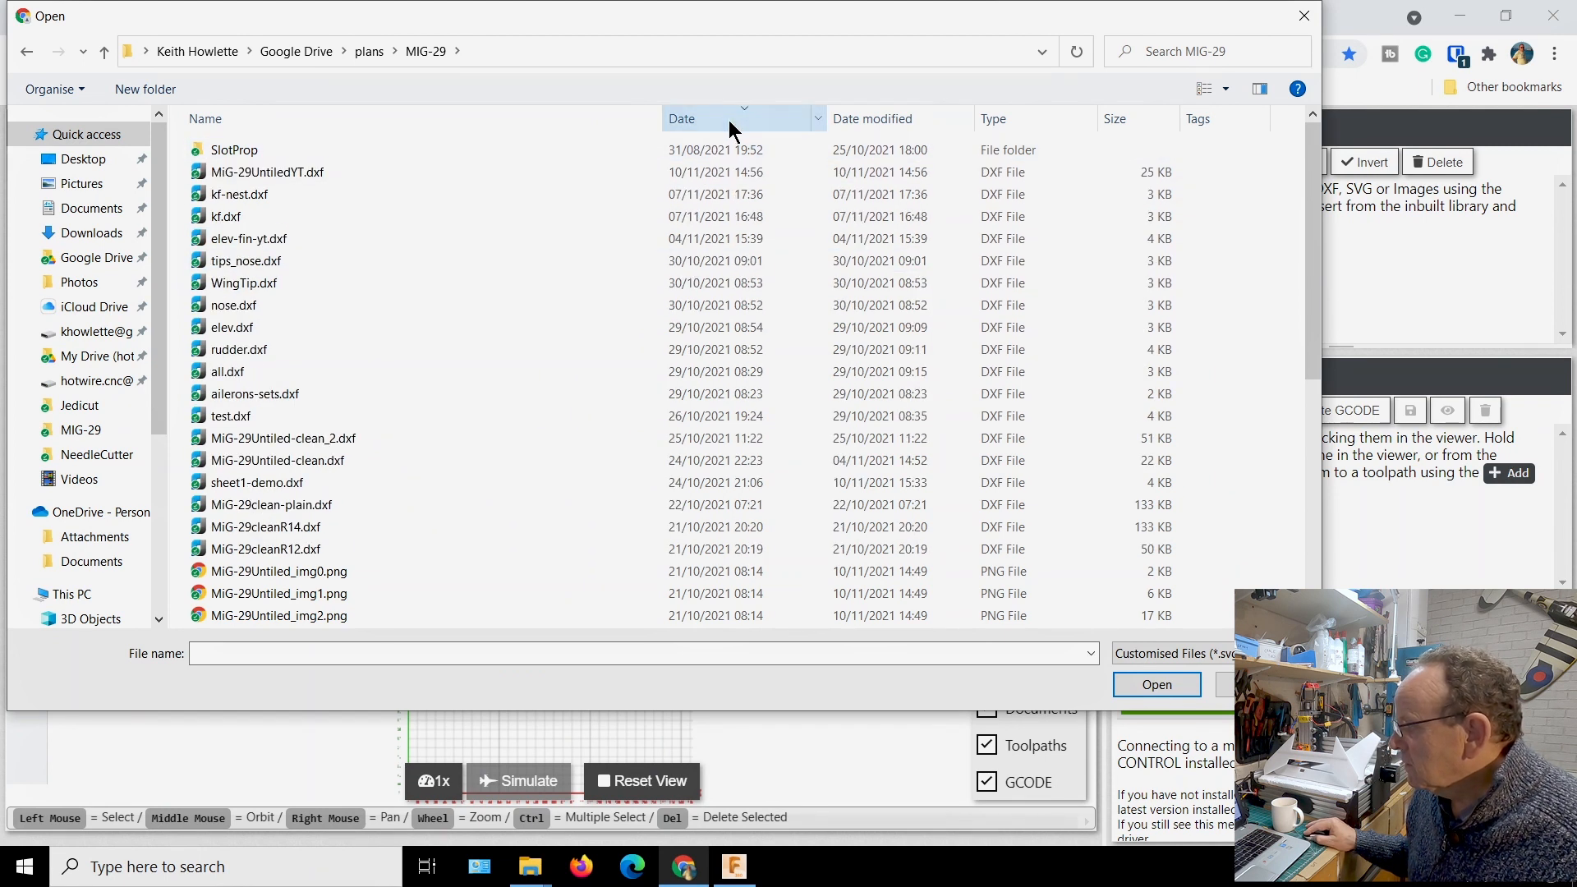
click(904, 122)
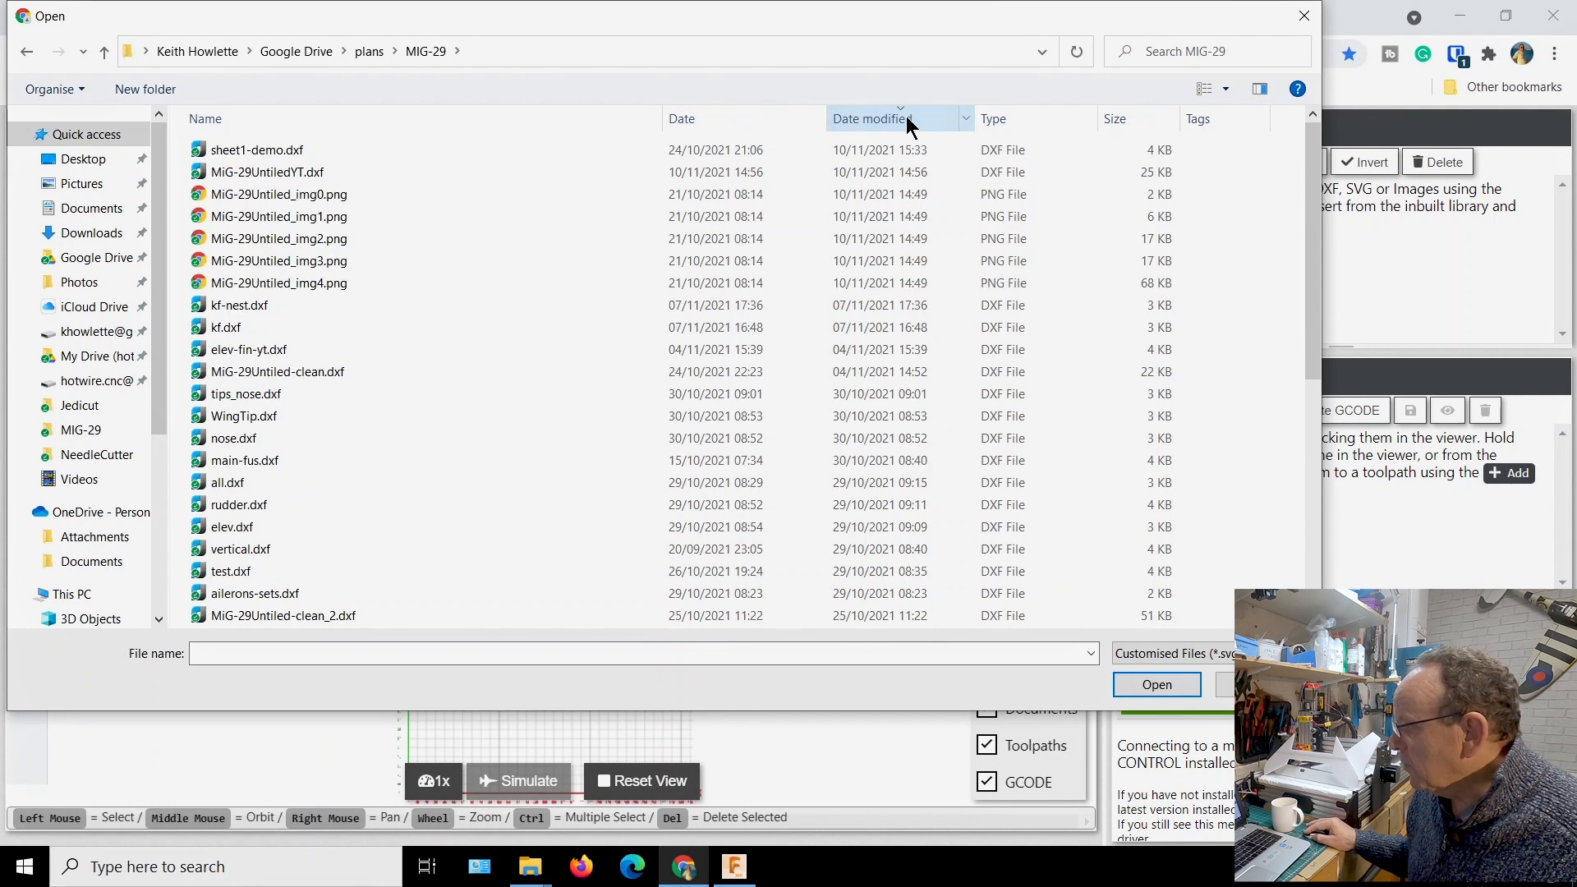
click(321, 155)
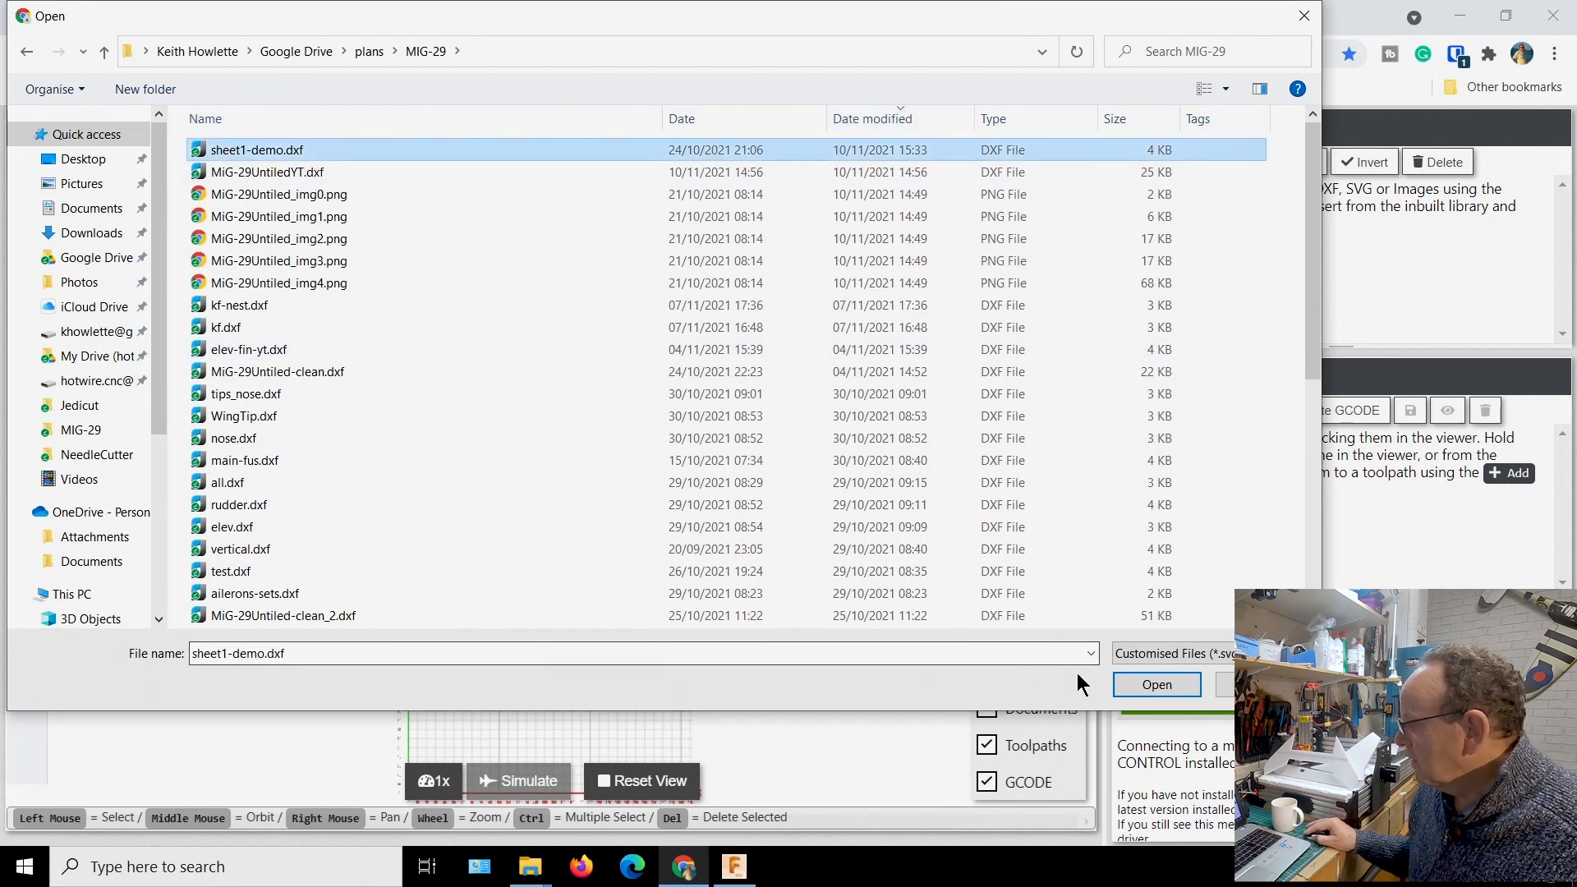
click(1145, 685)
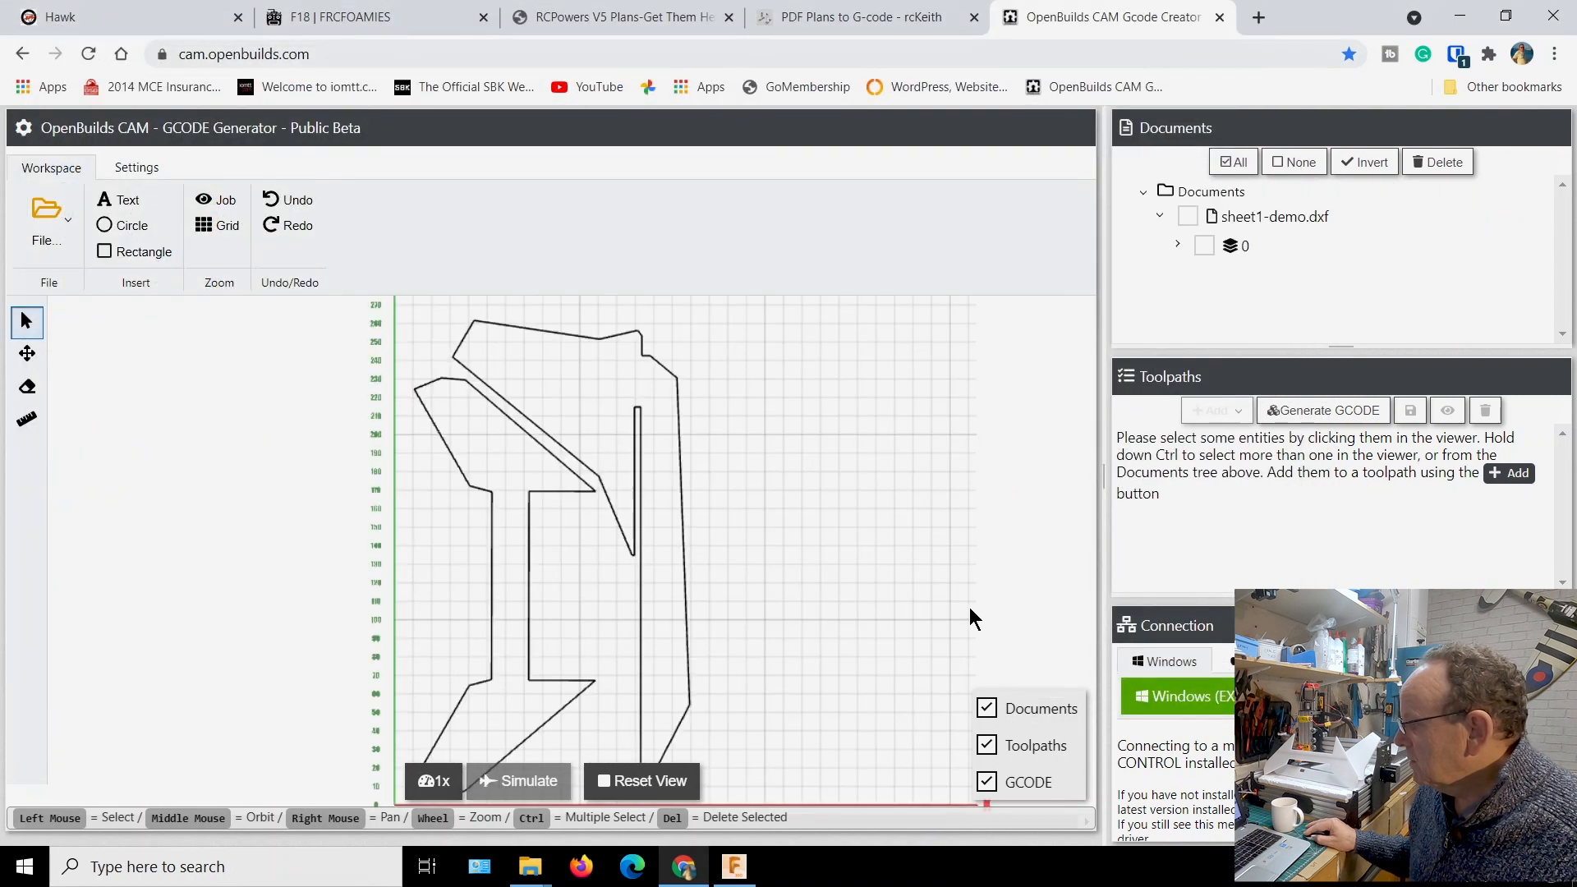
Expand layer 0 of sheet1-demo.dxf and check which outline LWPOLYLINE1 represents, leaving it unselected
scroll(914, 575, down, 2)
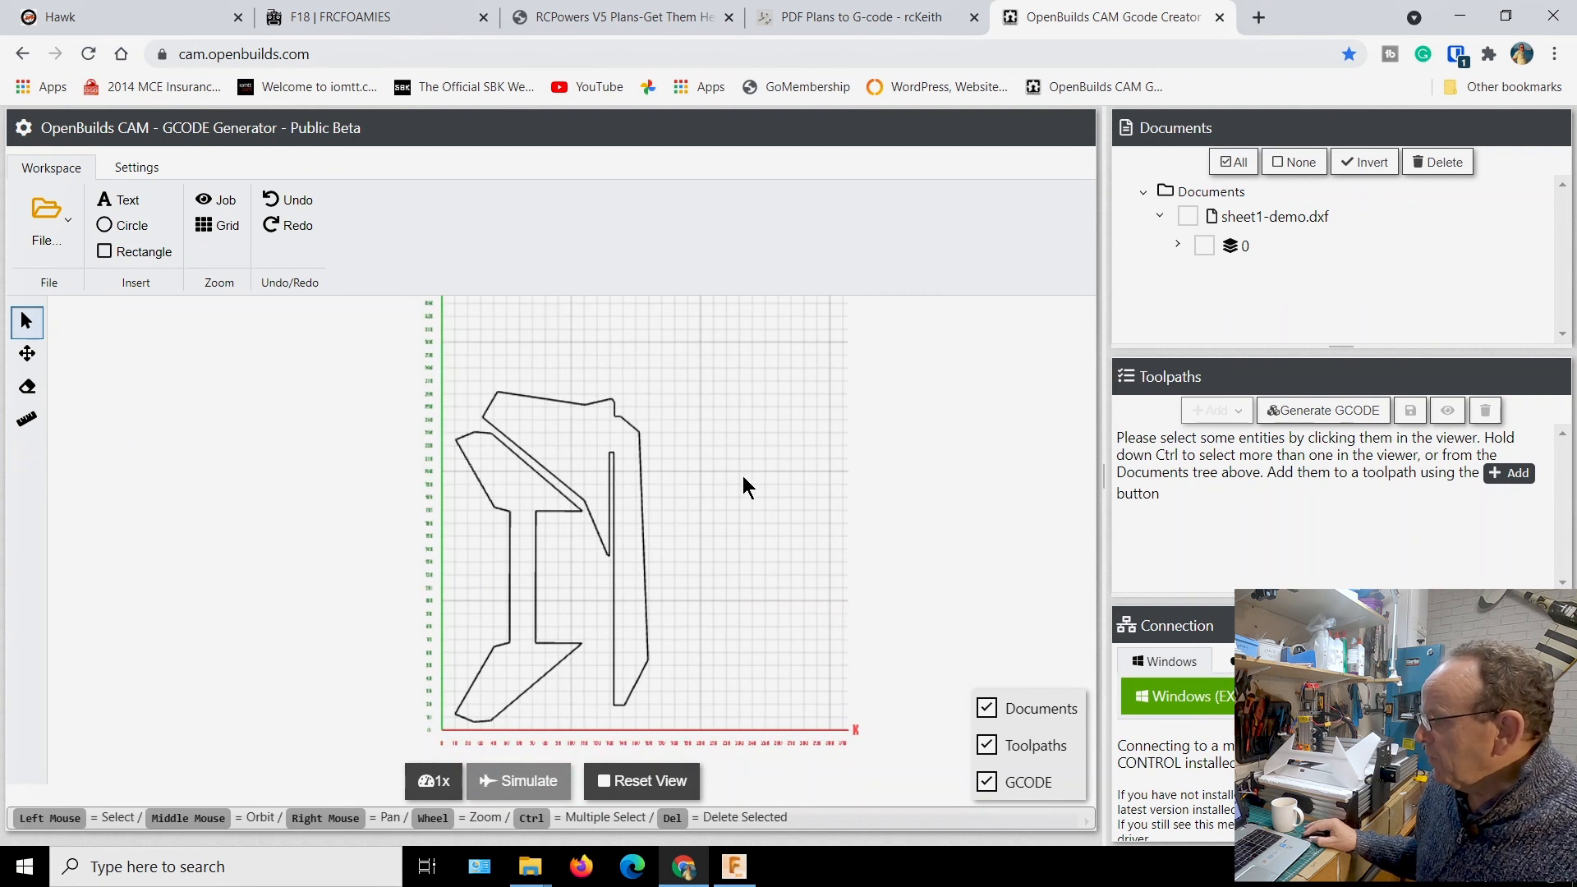
click(1177, 247)
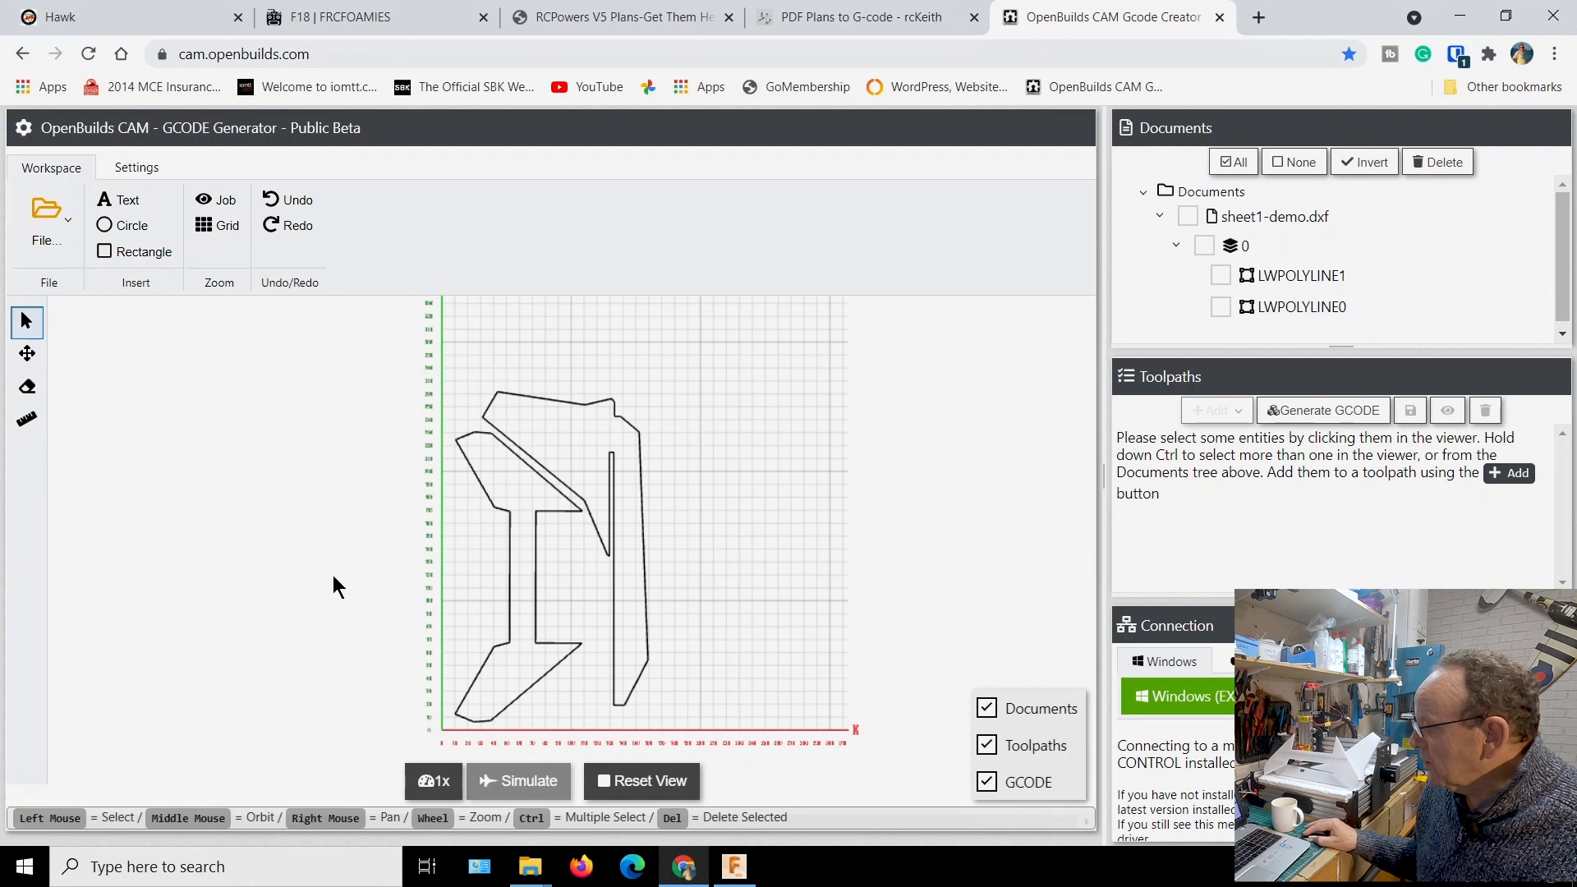
click(1221, 276)
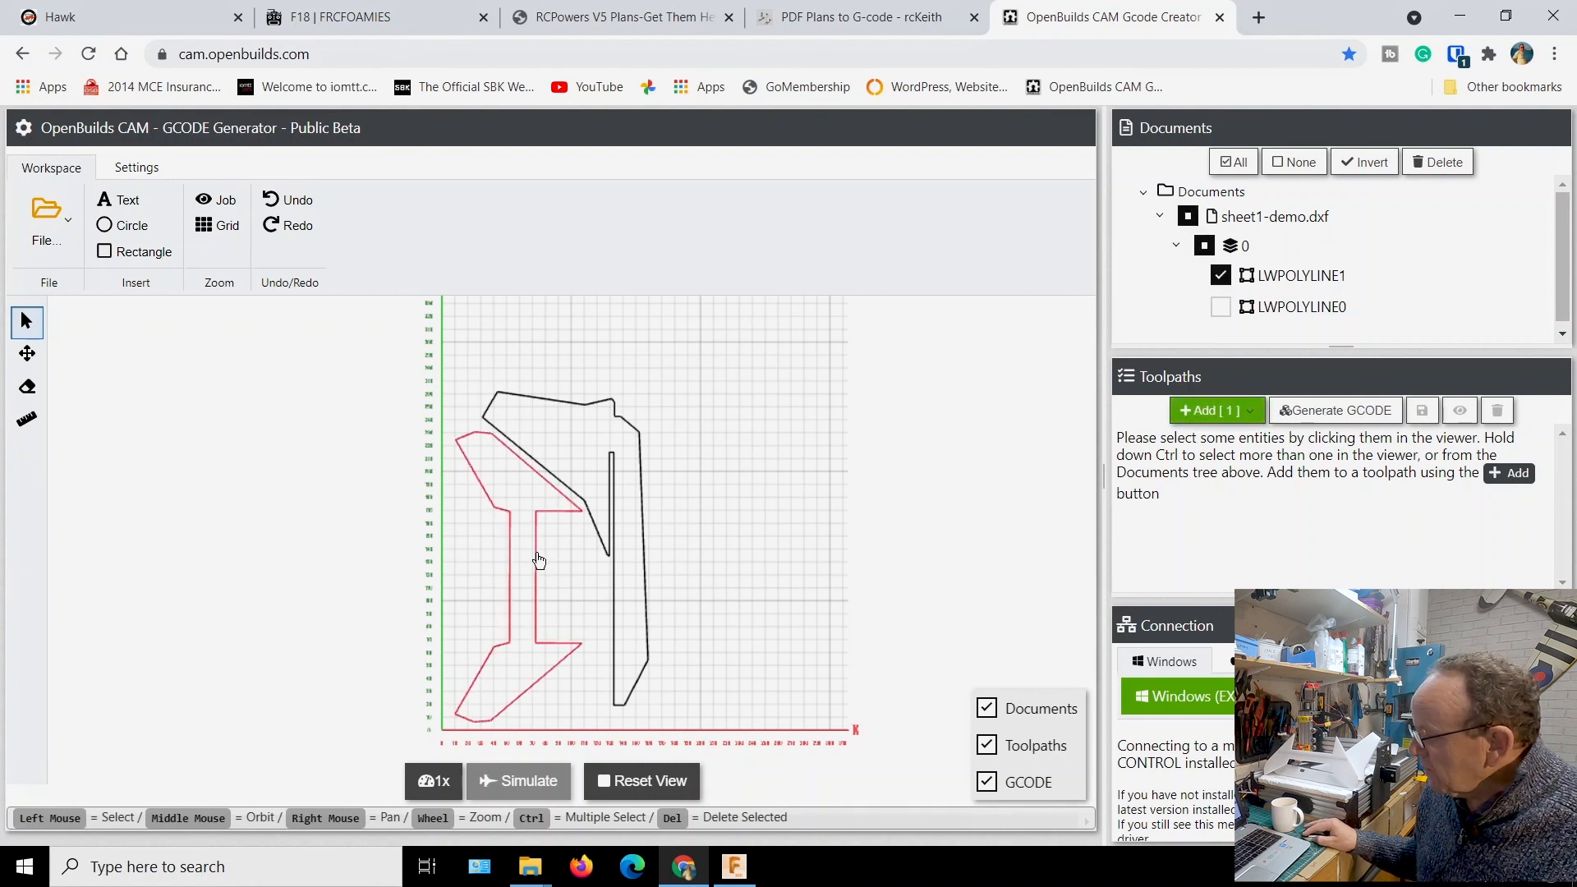
click(1221, 276)
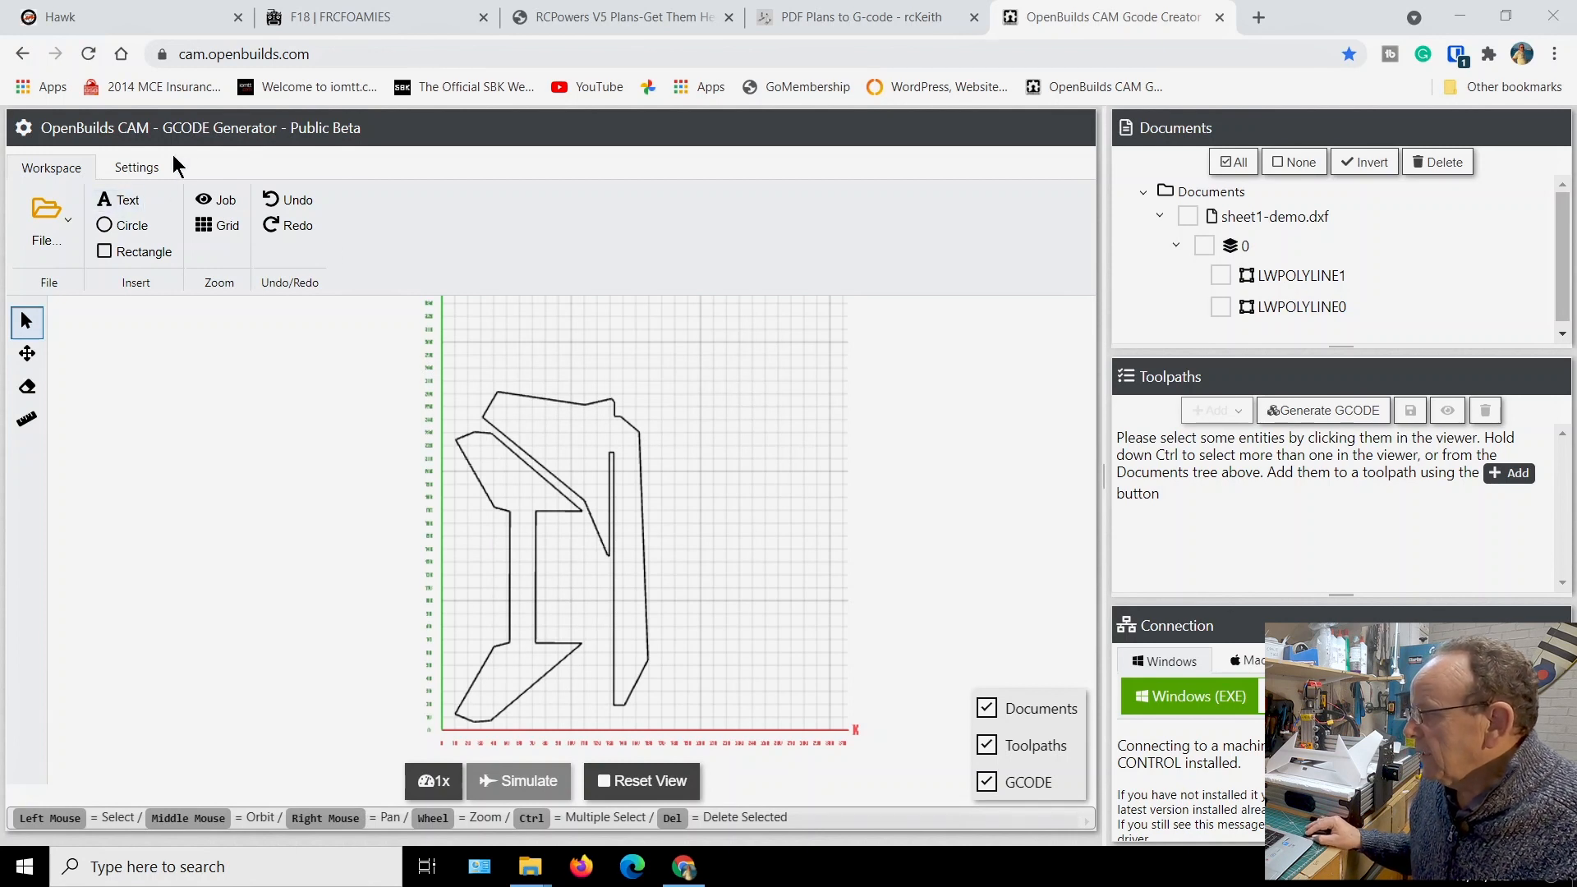
Review the axis lengths and G-code defaults in the application settings, close them without saving, and return to the workspace
click(136, 168)
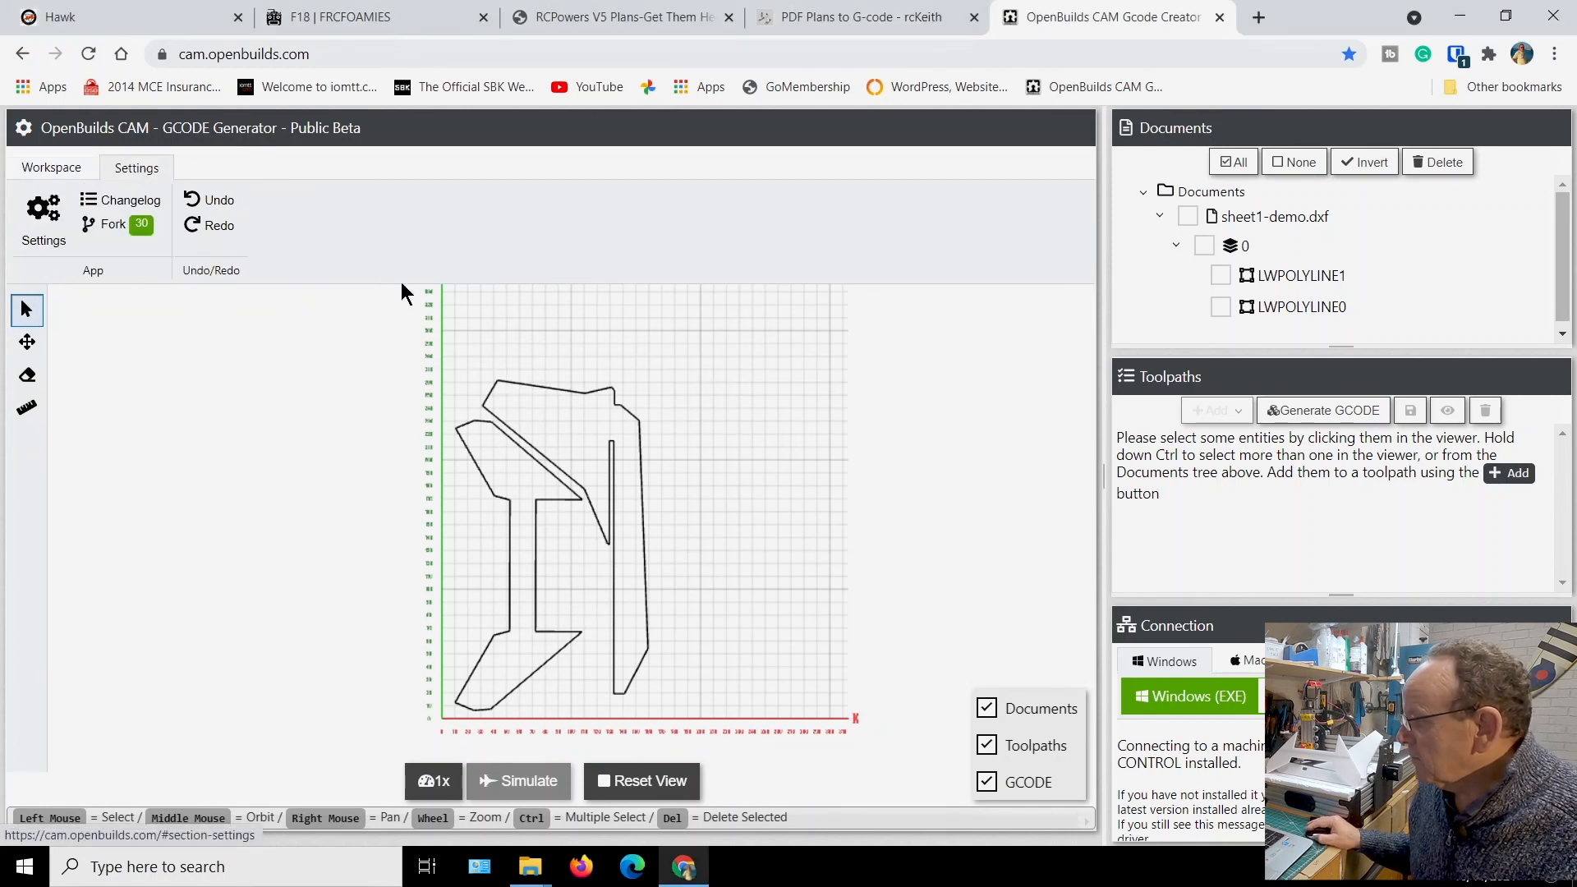
click(47, 233)
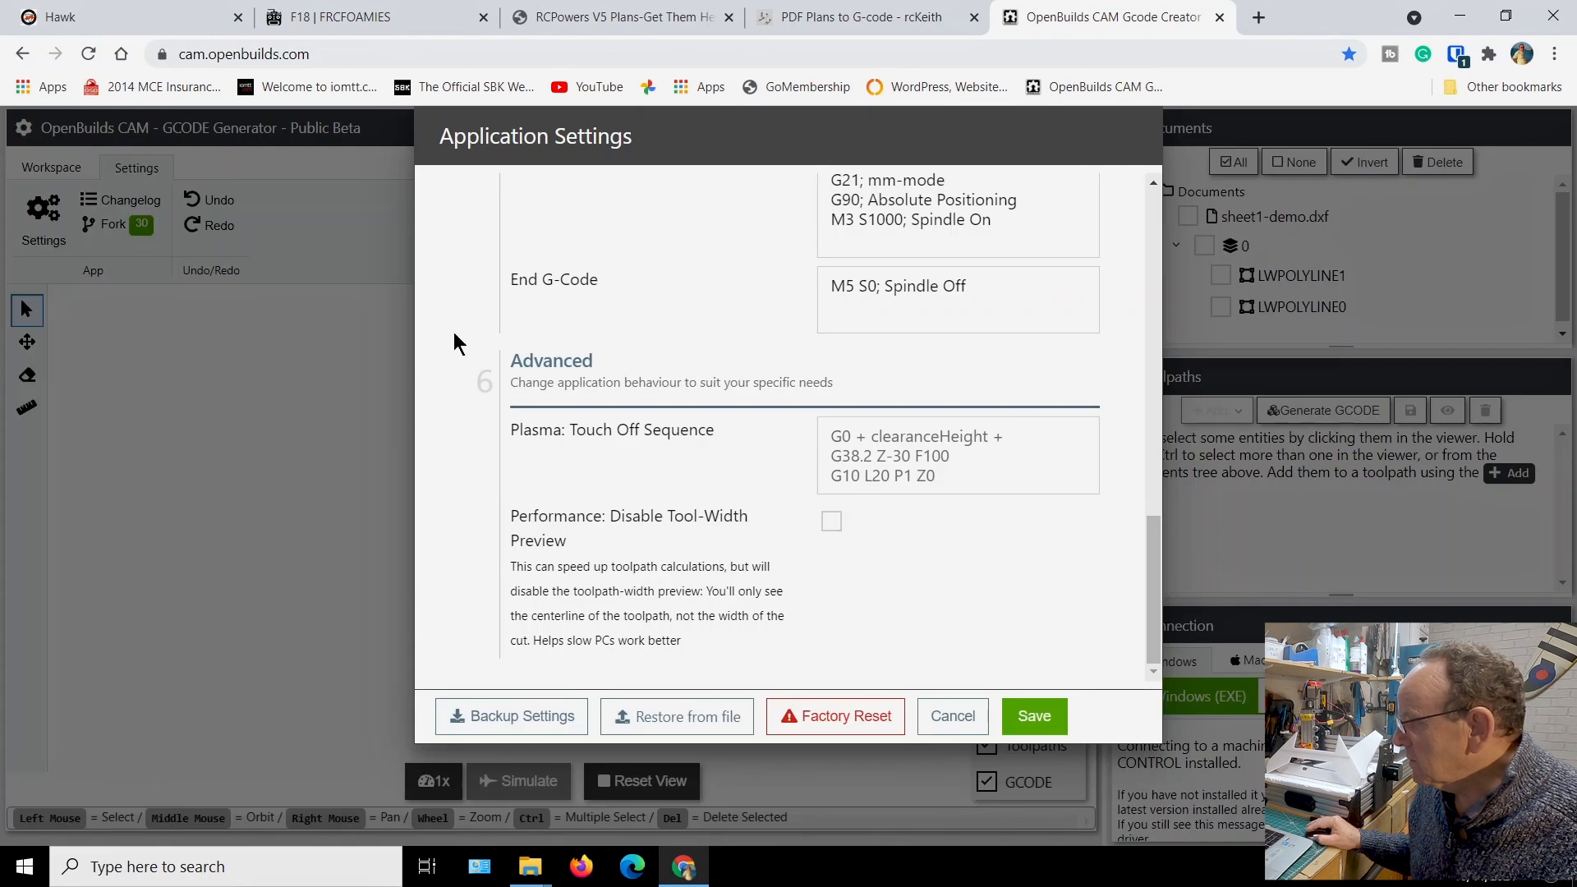
scroll(821, 517, up, 5)
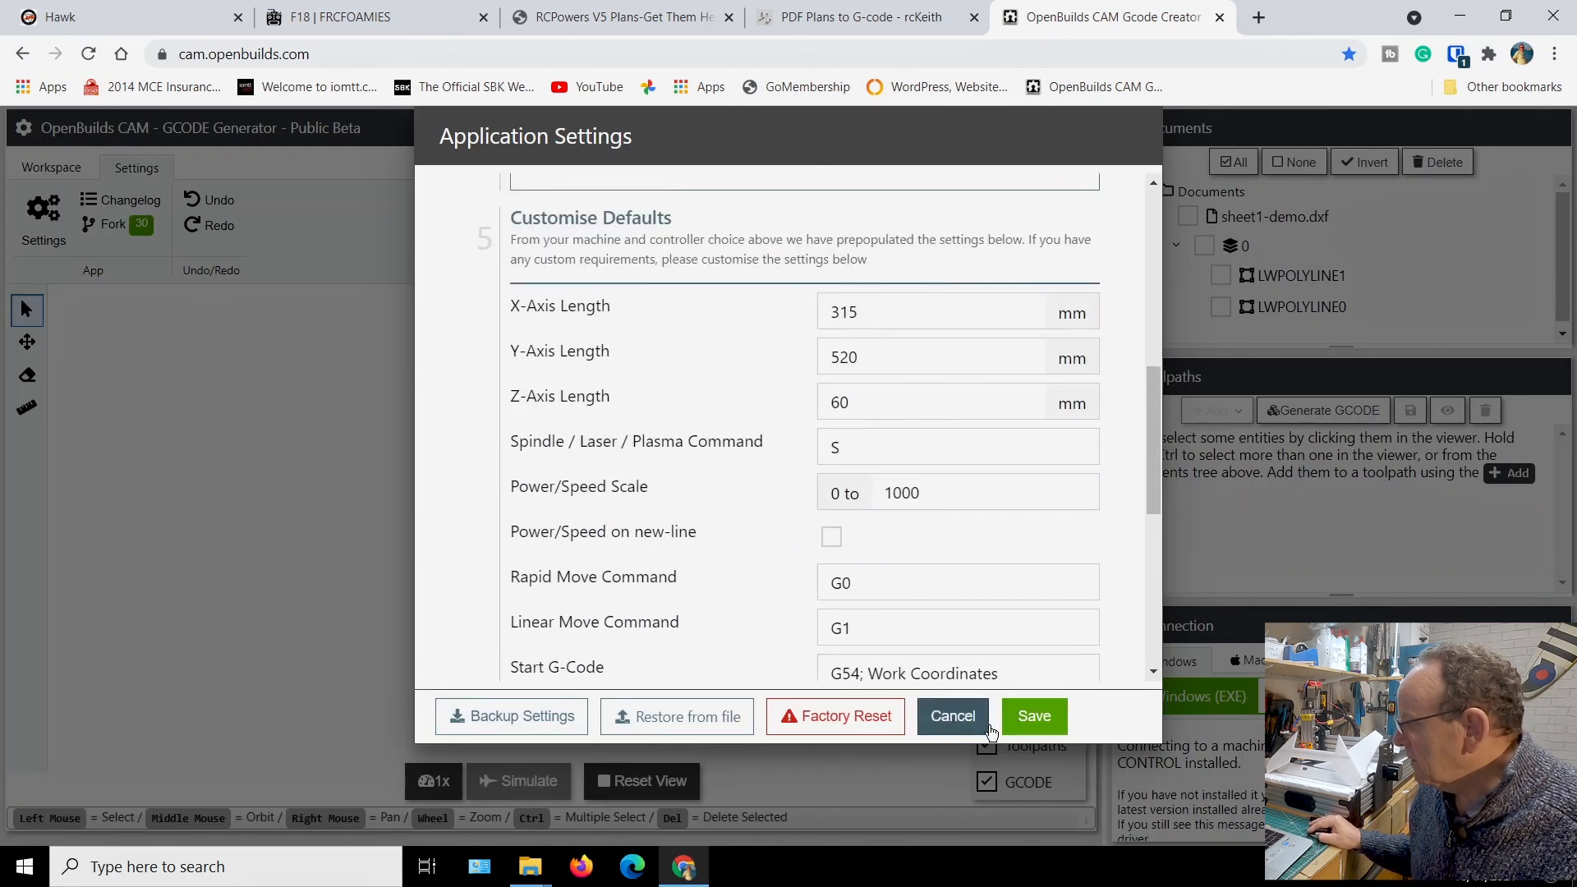
click(962, 725)
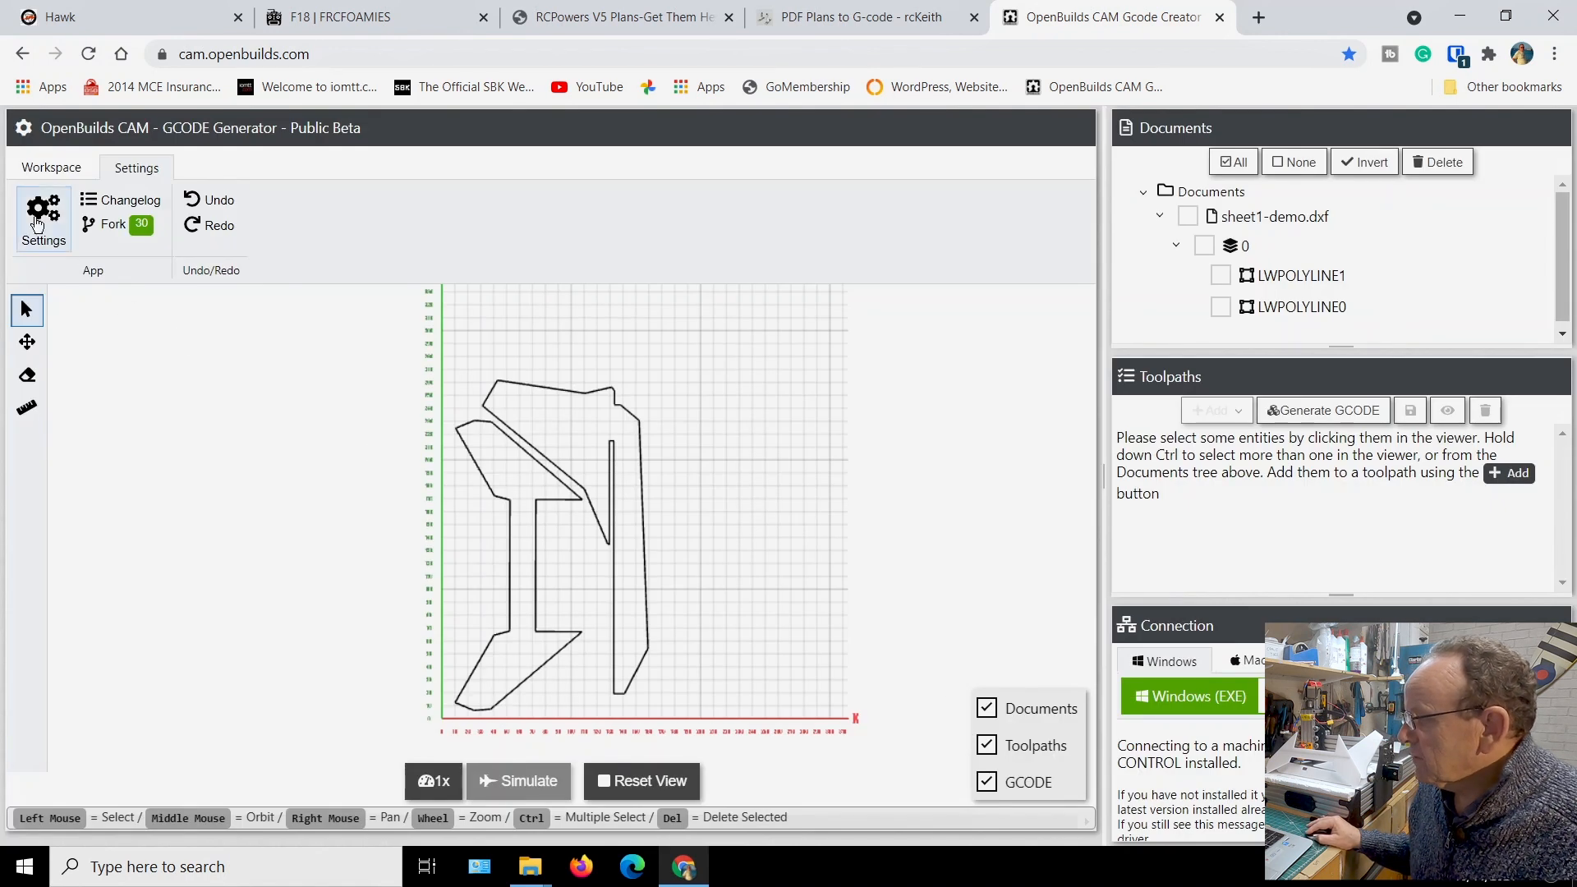
click(54, 168)
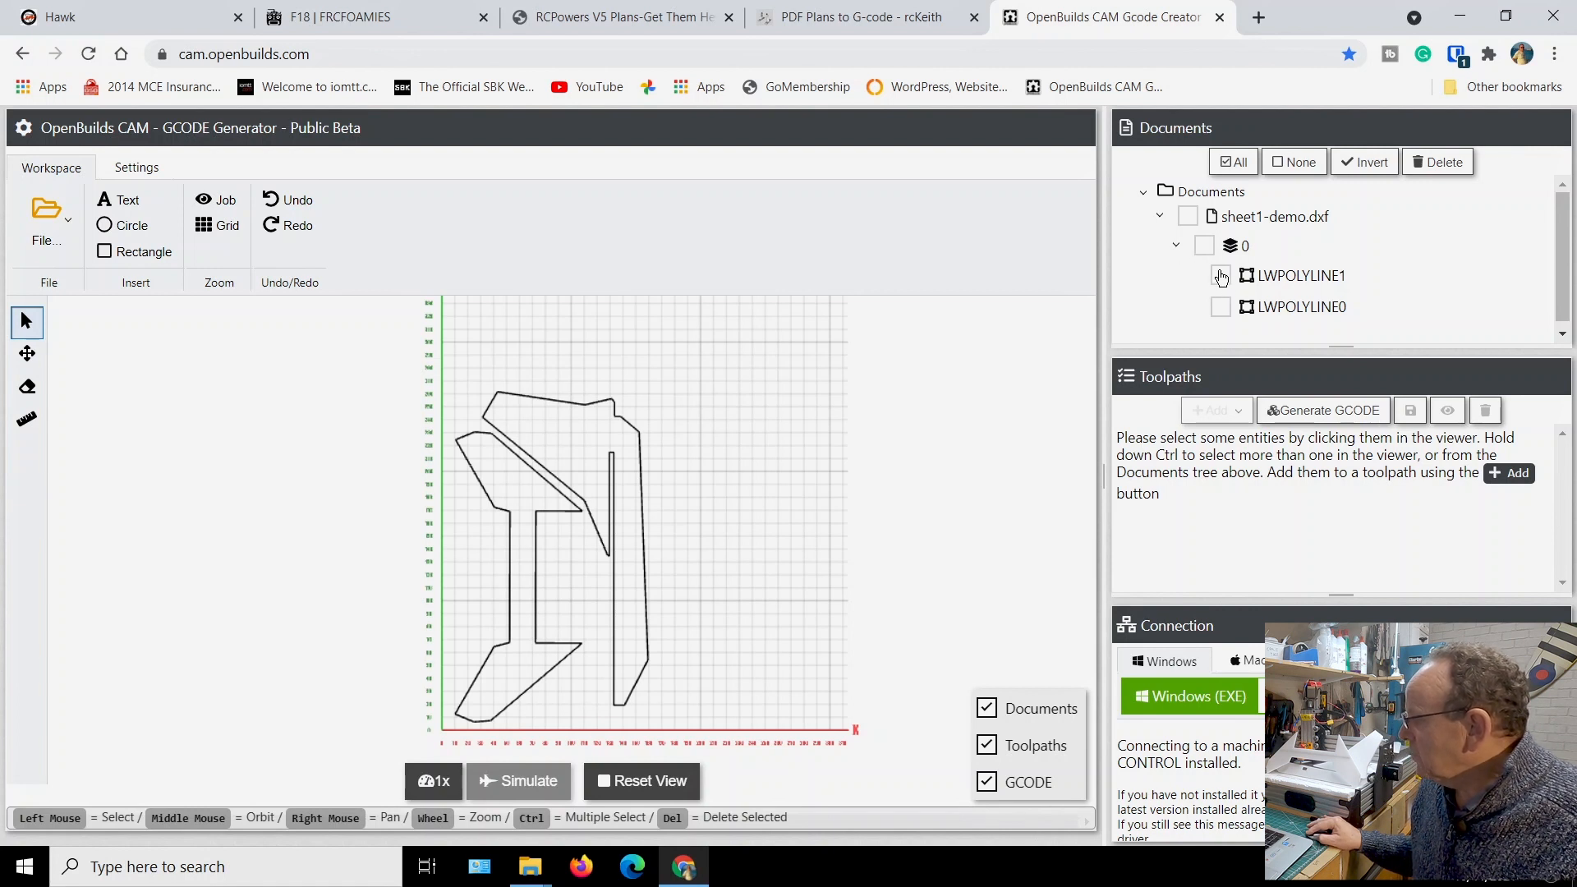
Select both outlines on layer 0 of sheet1-demo.dxf, LWPOLYLINE0 and LWPOLYLINE1
click(1203, 246)
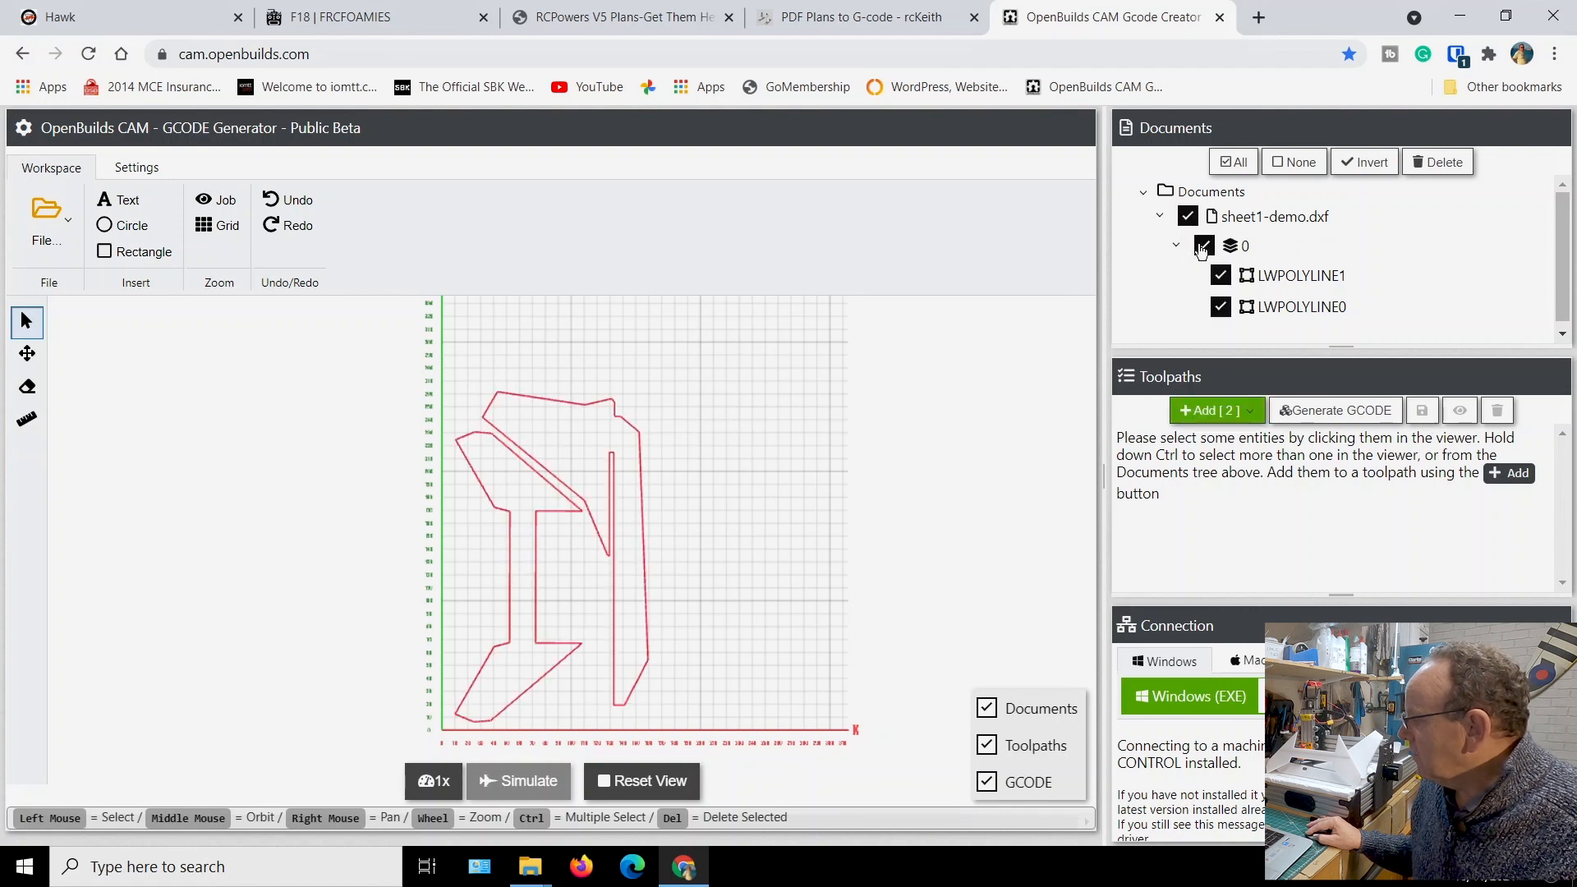
click(1202, 246)
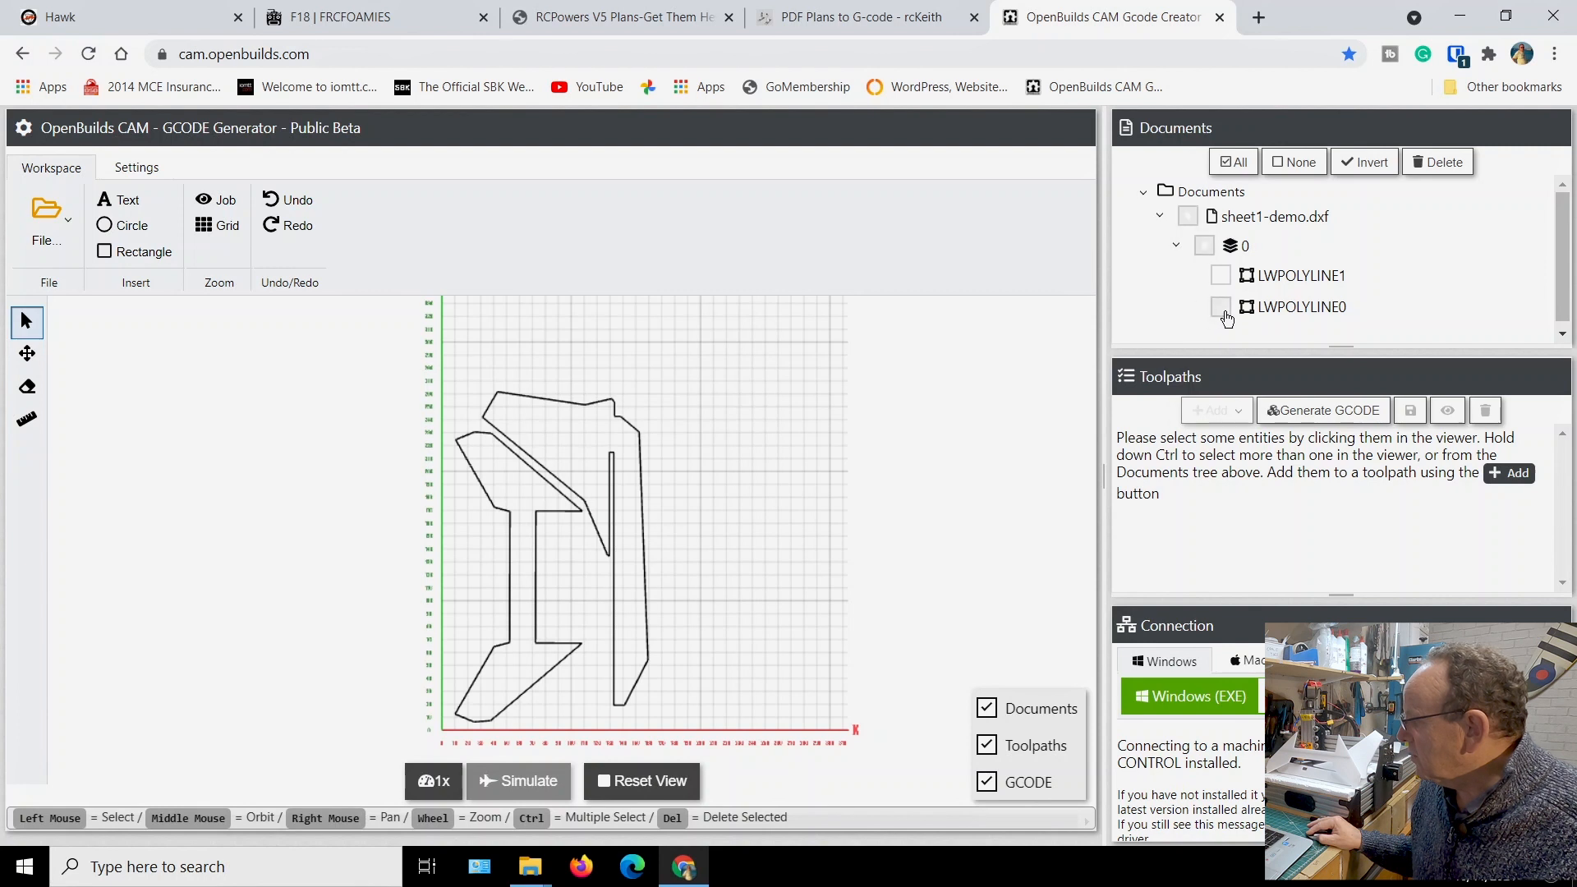
click(1221, 308)
click(1220, 276)
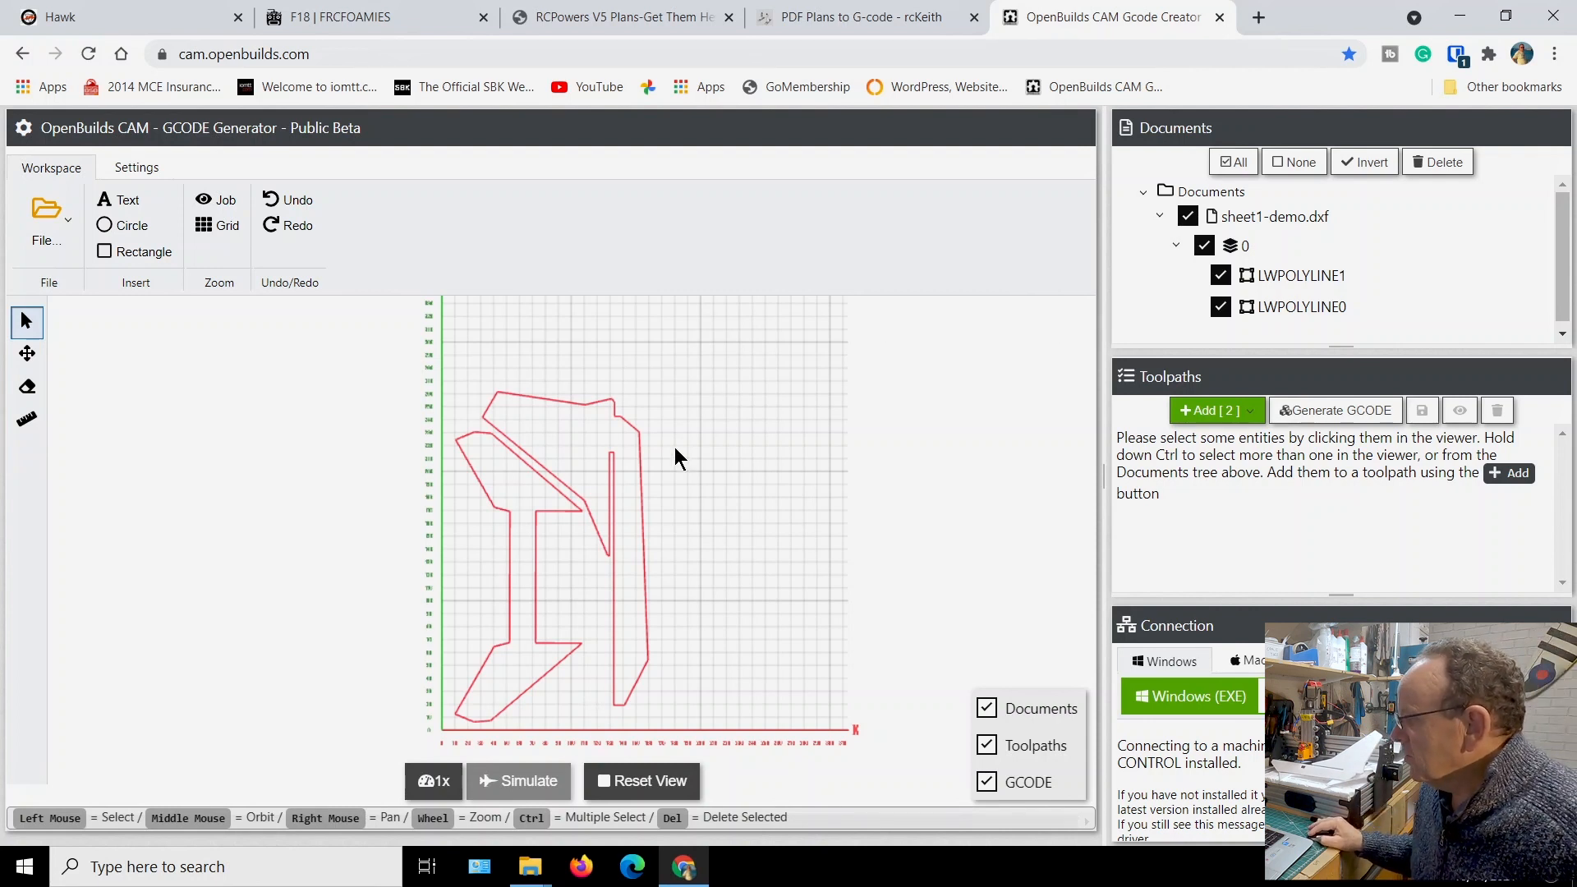
Create a new toolpath operation from the two selected outlines with the cut type Laser: Vector (path outside)
click(1205, 413)
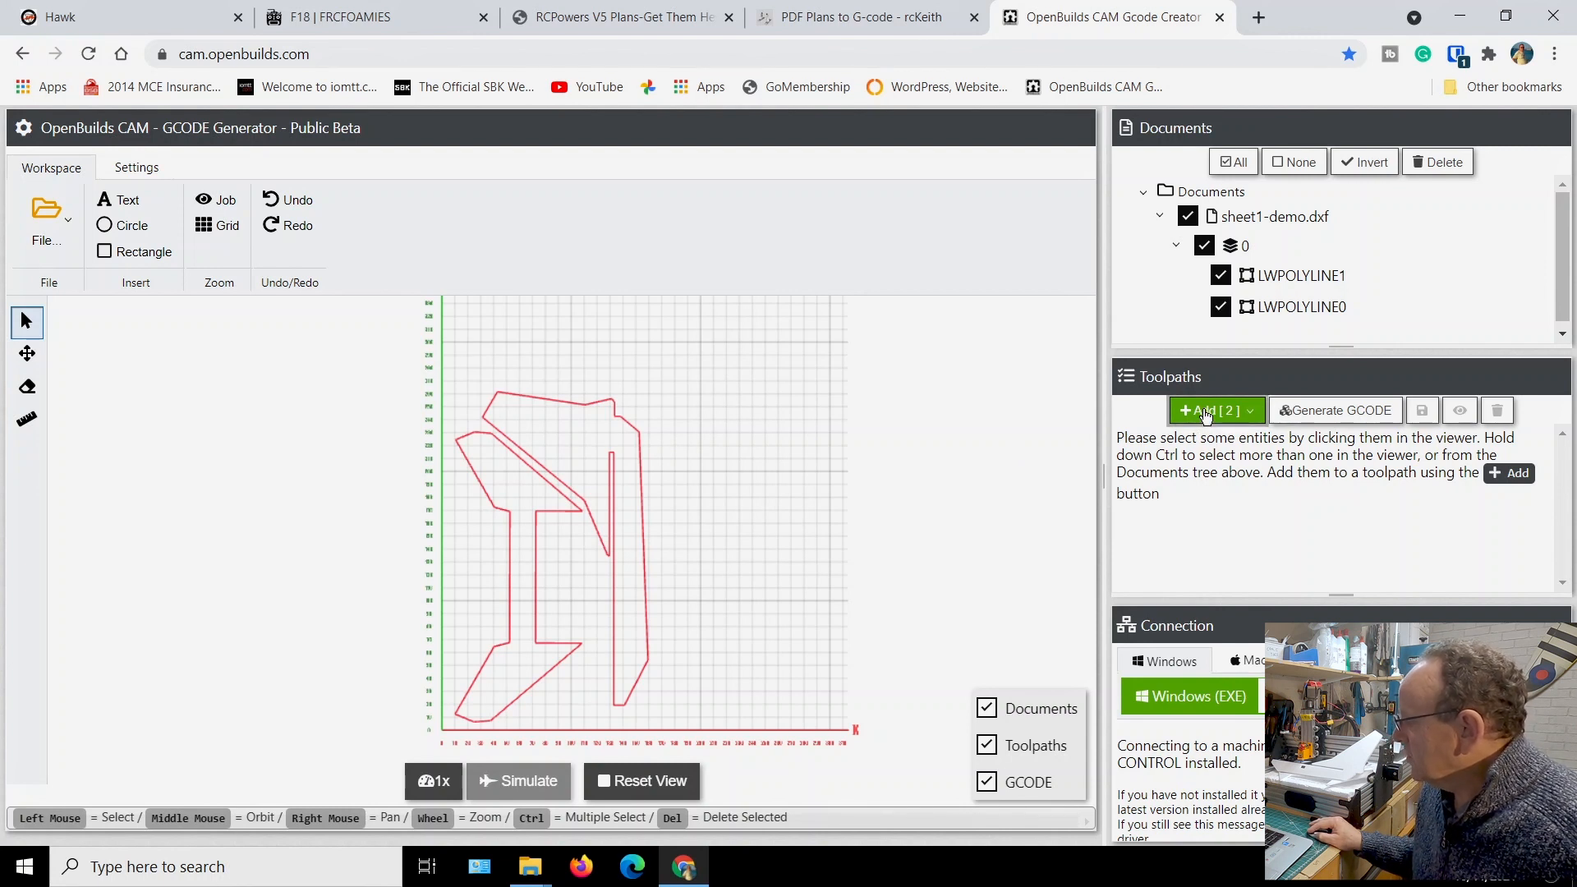
click(1205, 411)
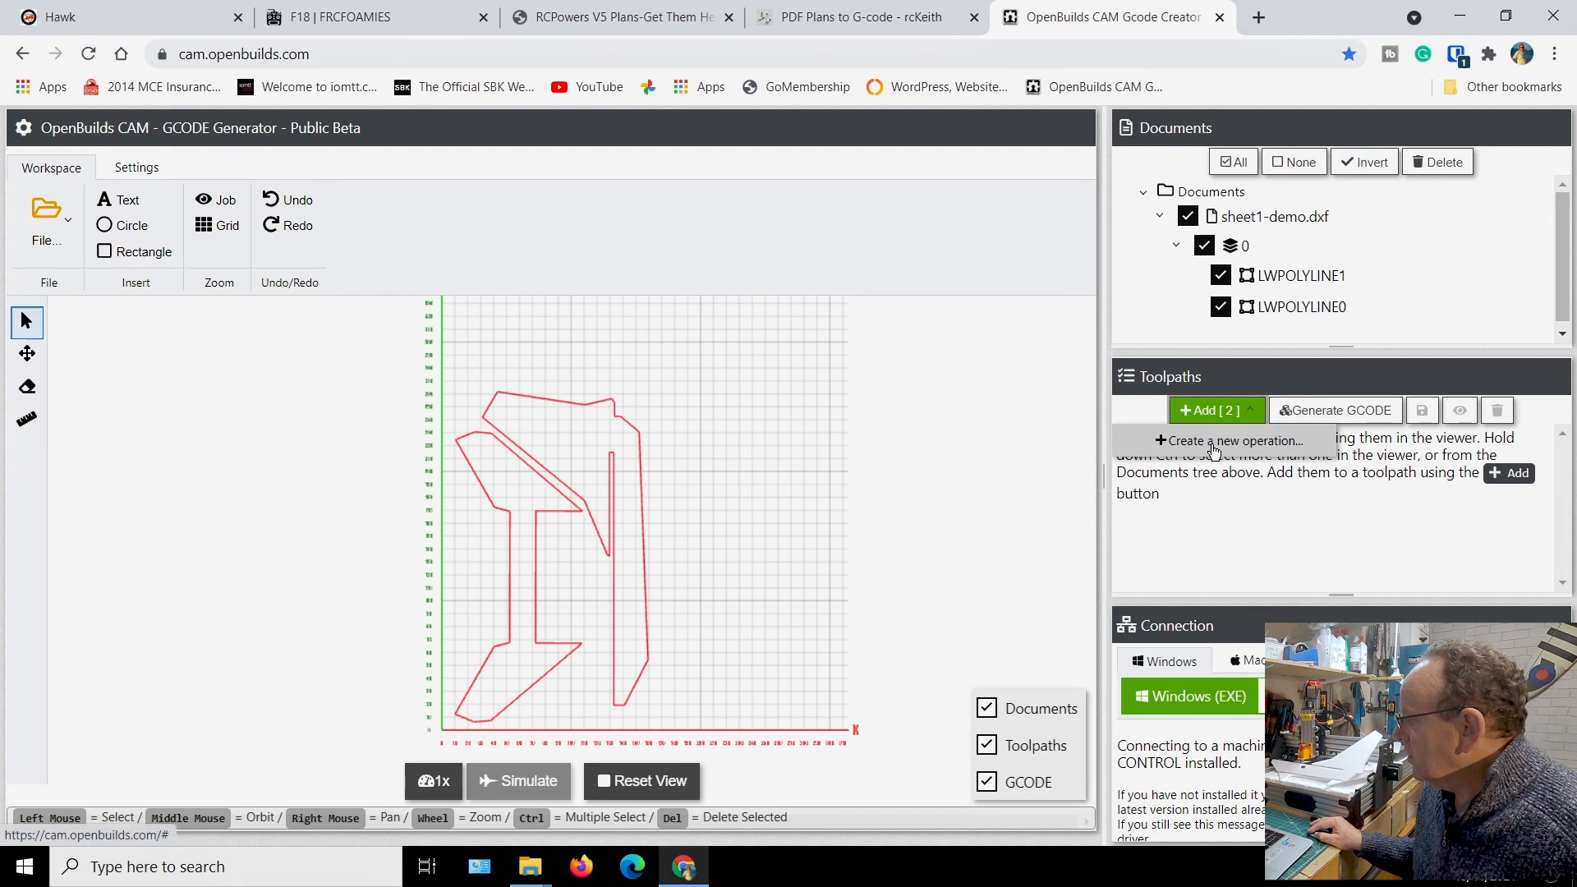
click(1215, 447)
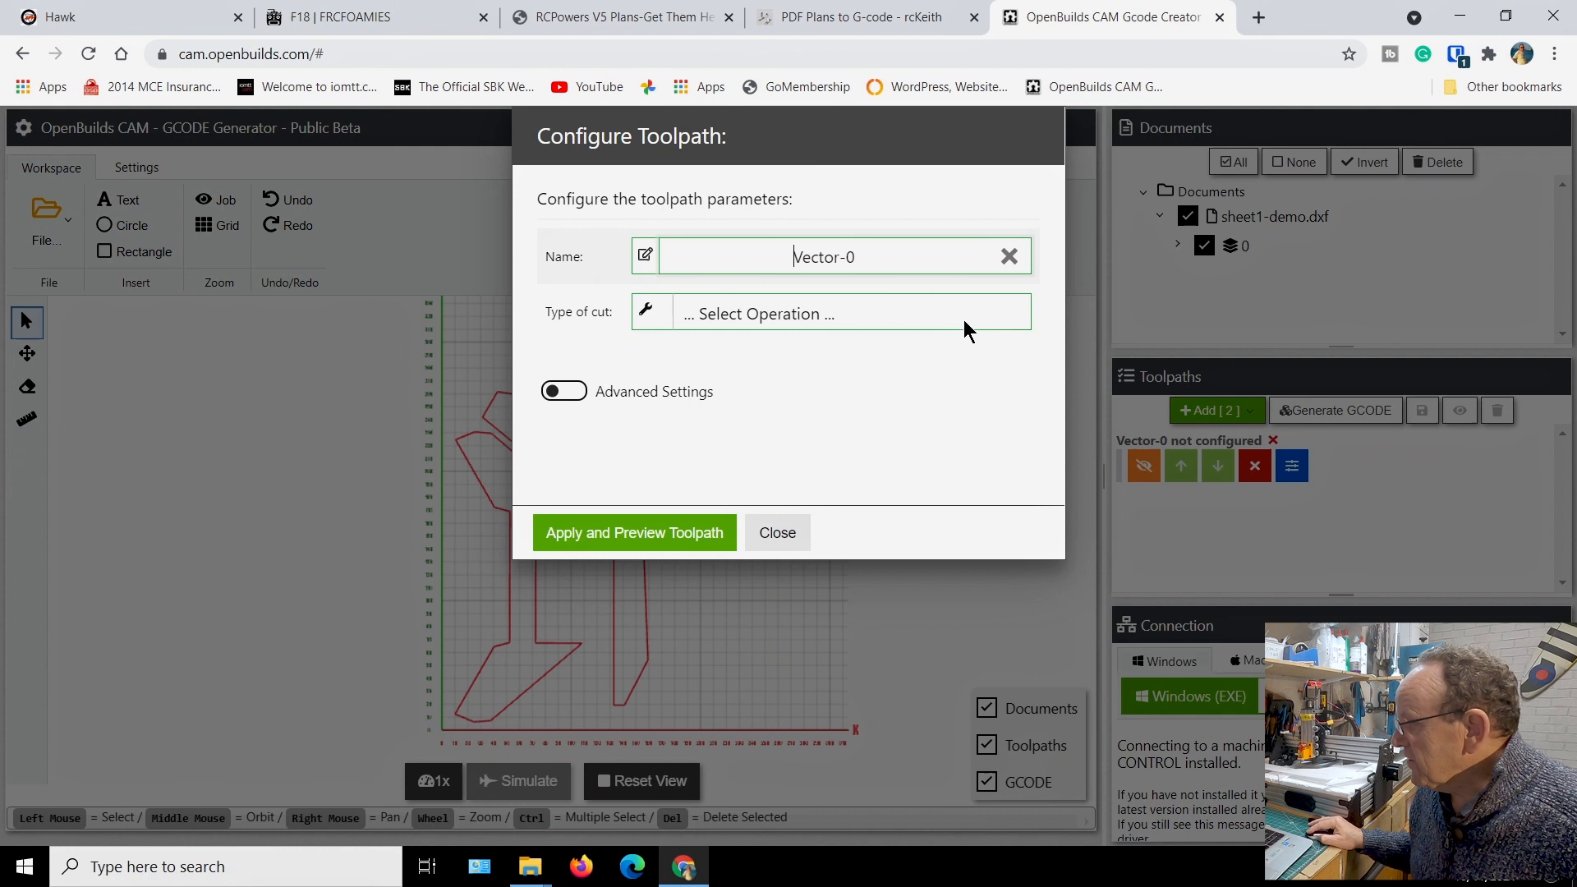
click(925, 308)
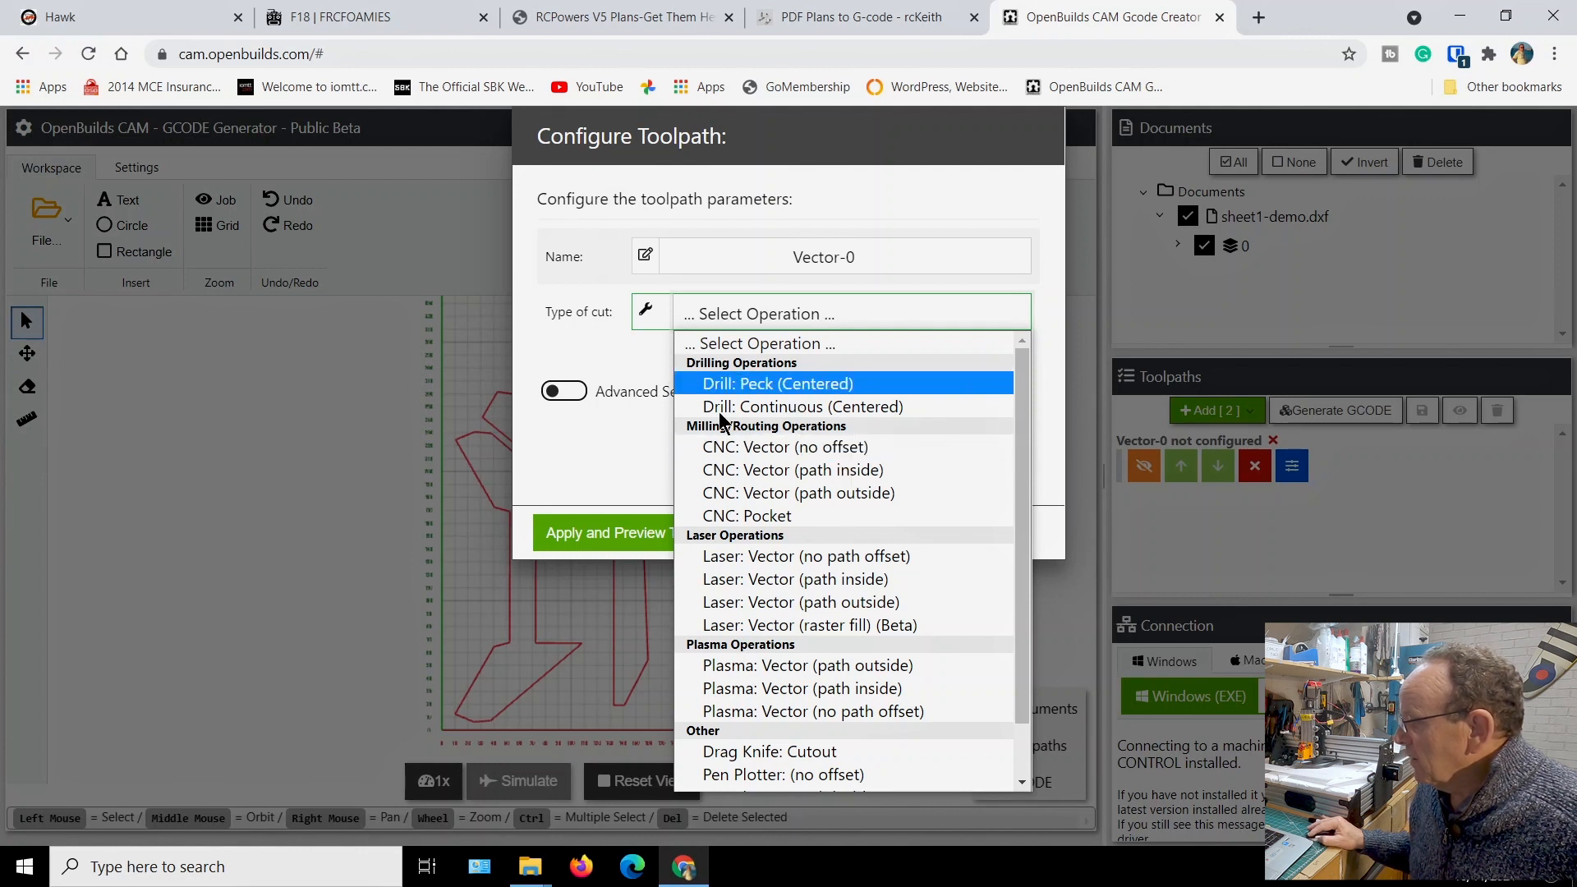
scroll(854, 776, down, 1)
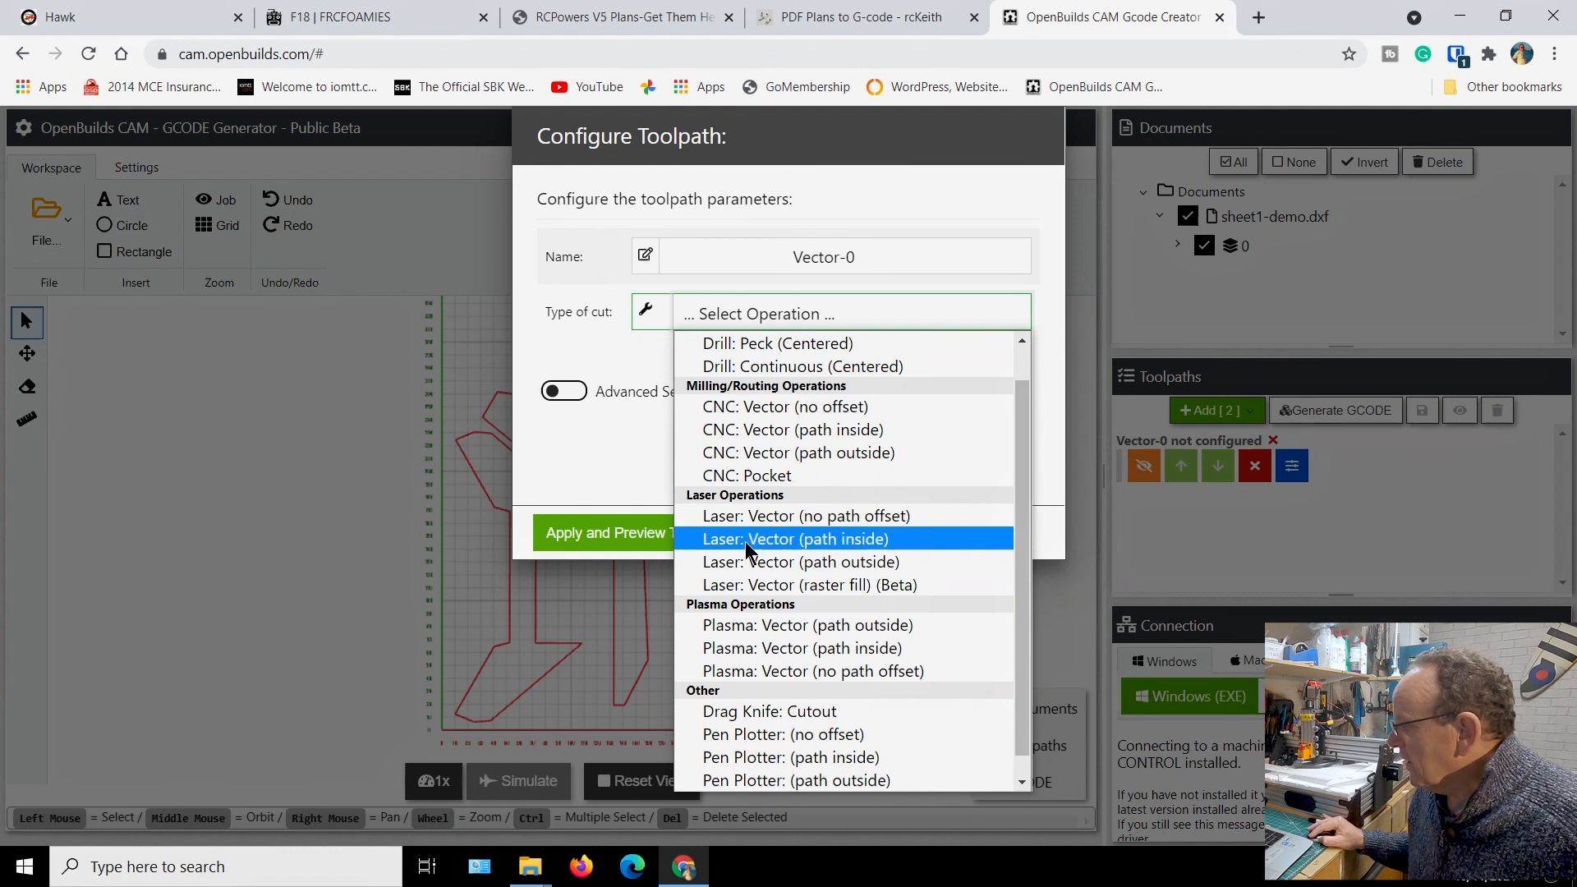
click(811, 562)
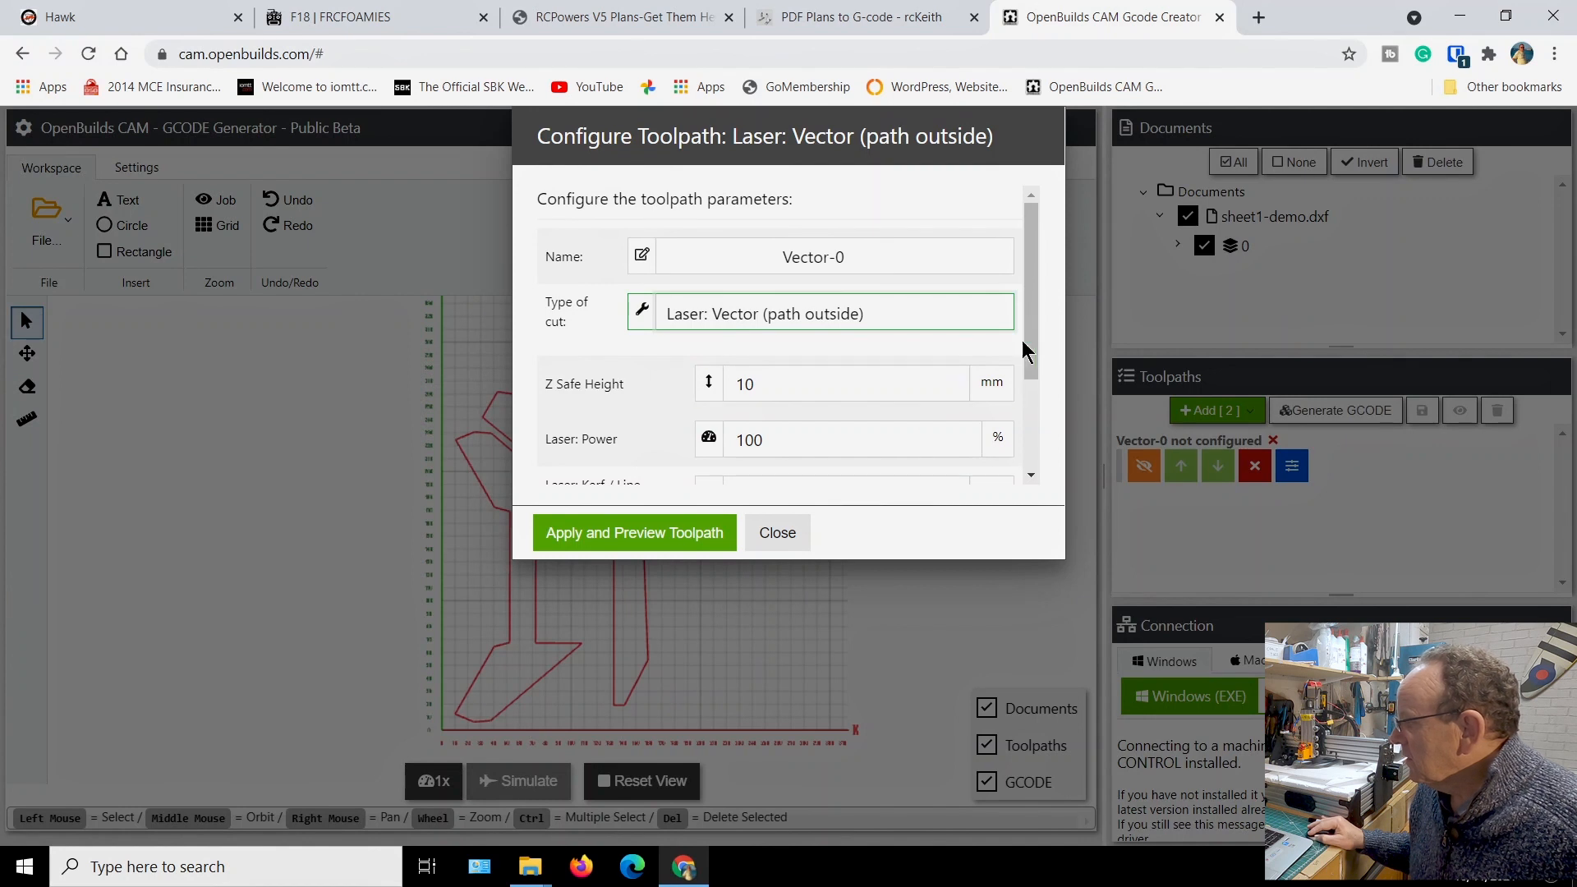
Review the laser power, kerf and feedrate of the Vector-0 toolpath, keep the defaults, and apply and preview it
drag(1032, 308, 1033, 328)
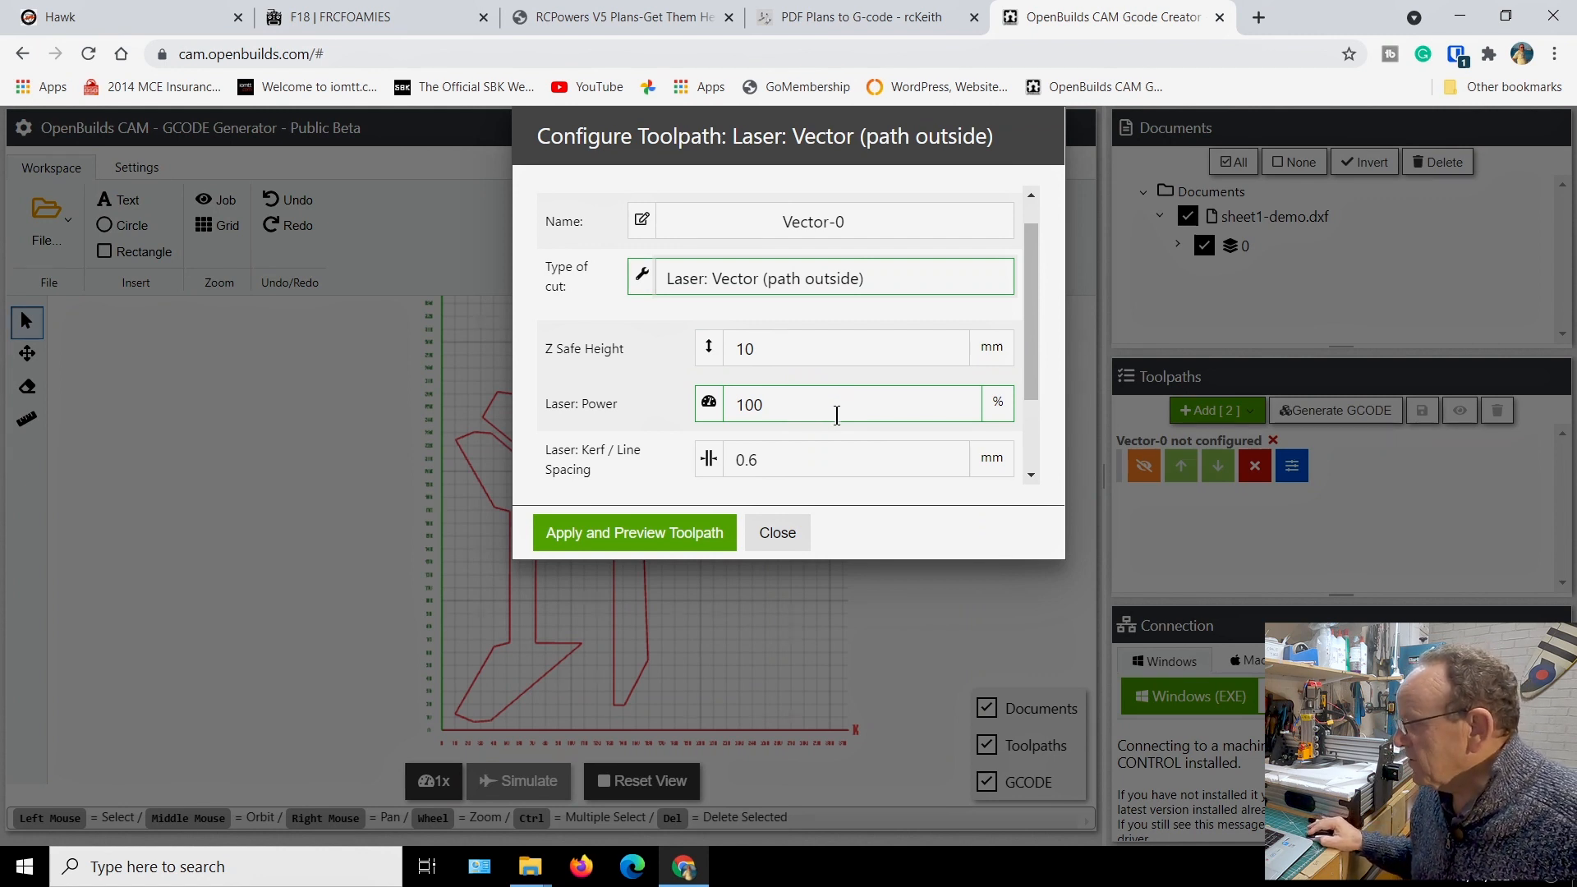
scroll(805, 460, down, 2)
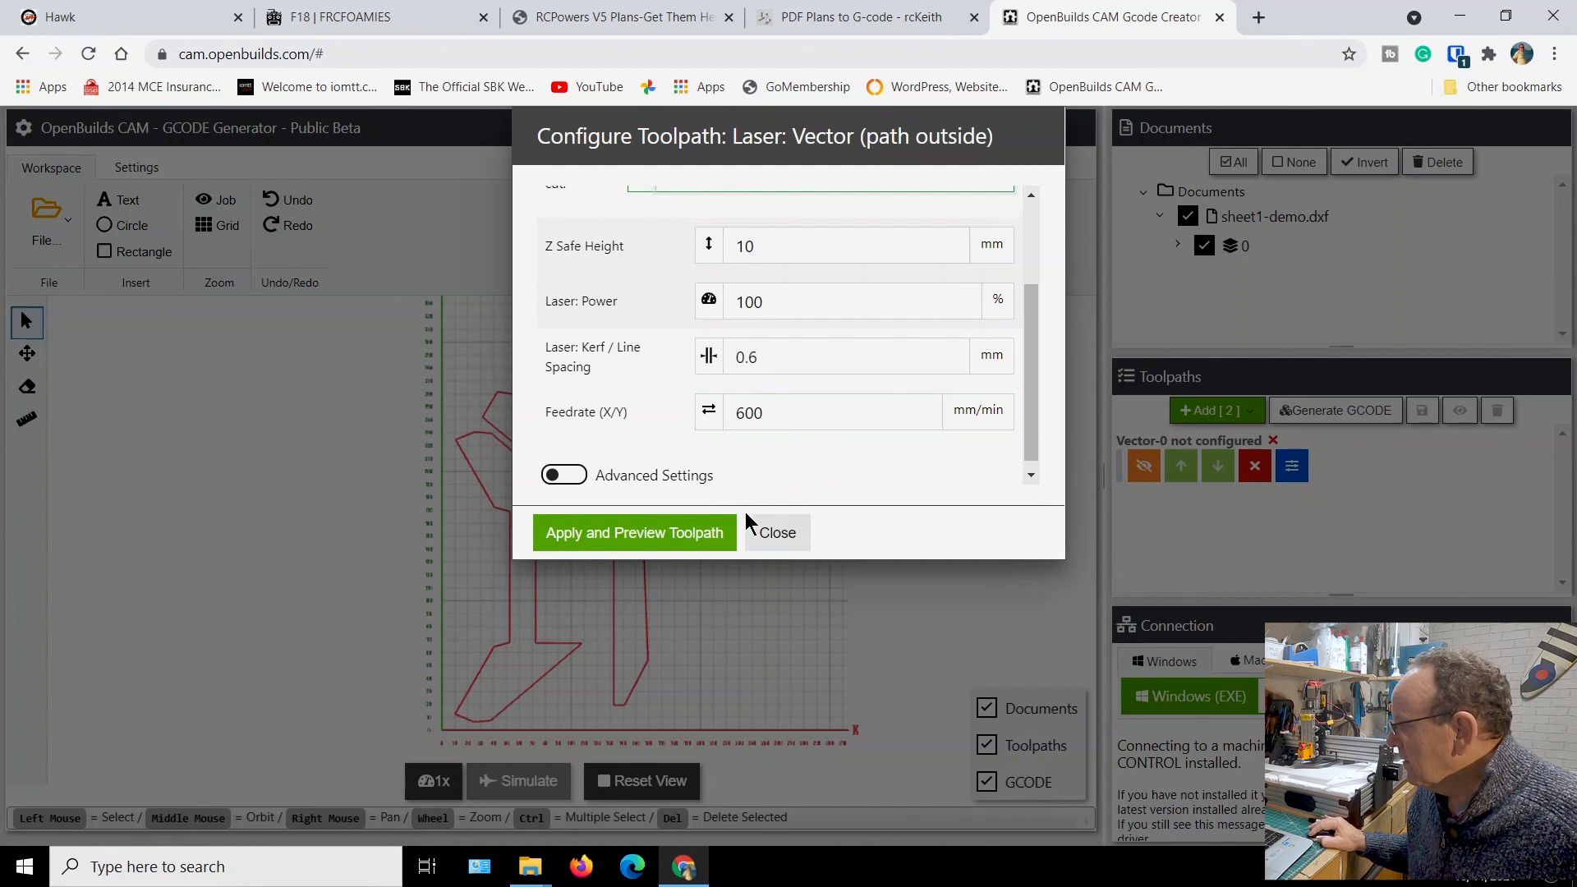
click(687, 538)
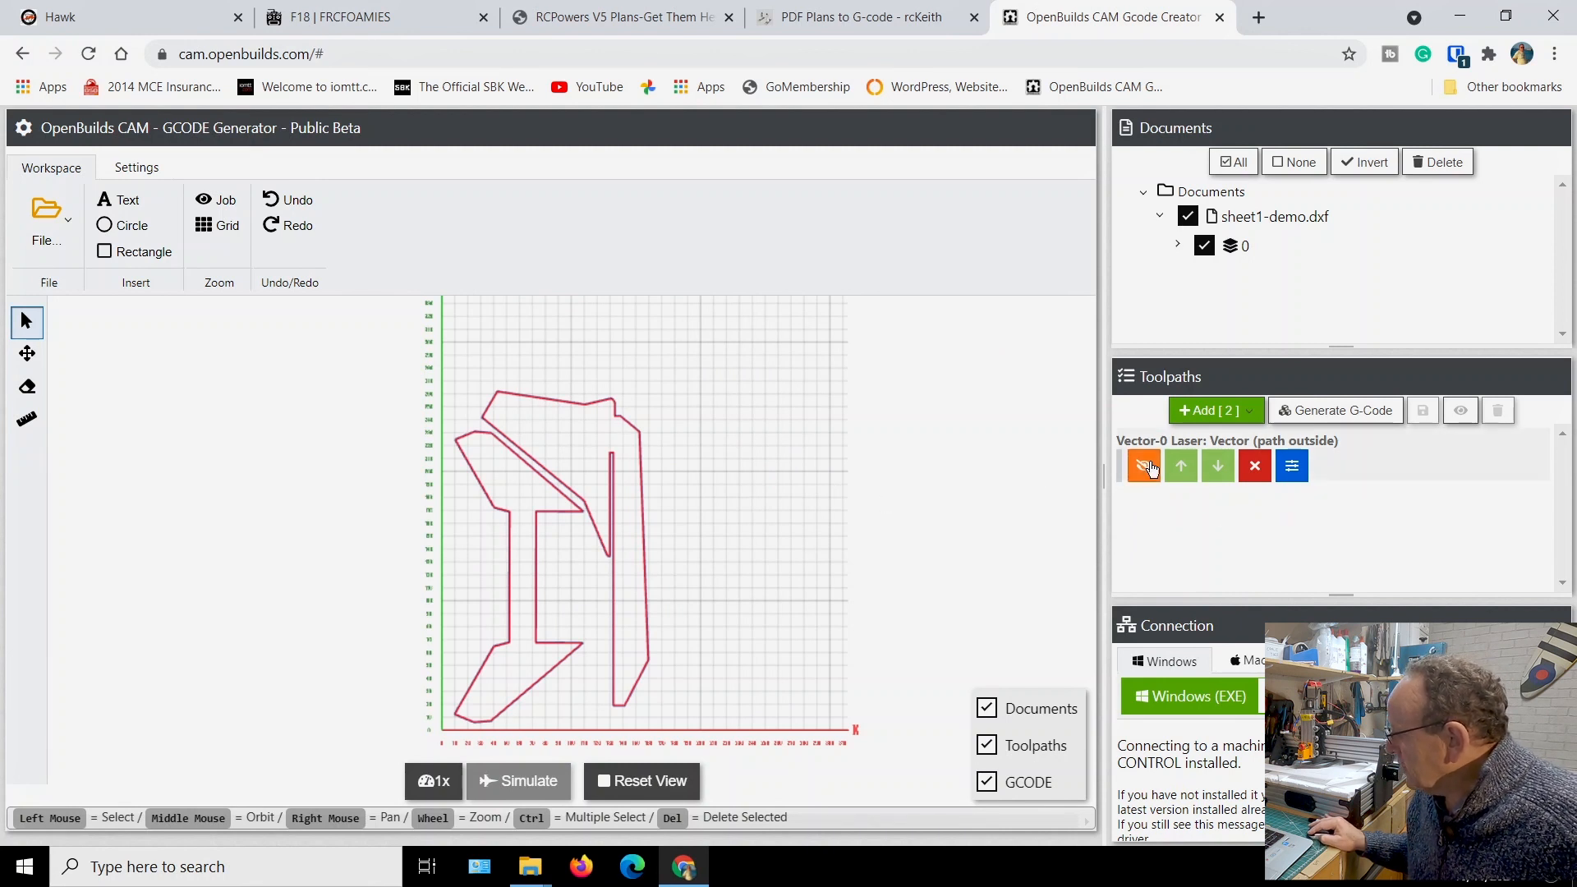
Recheck the Vector-0 toolpath configuration without changing it and generate the G-code
click(1296, 470)
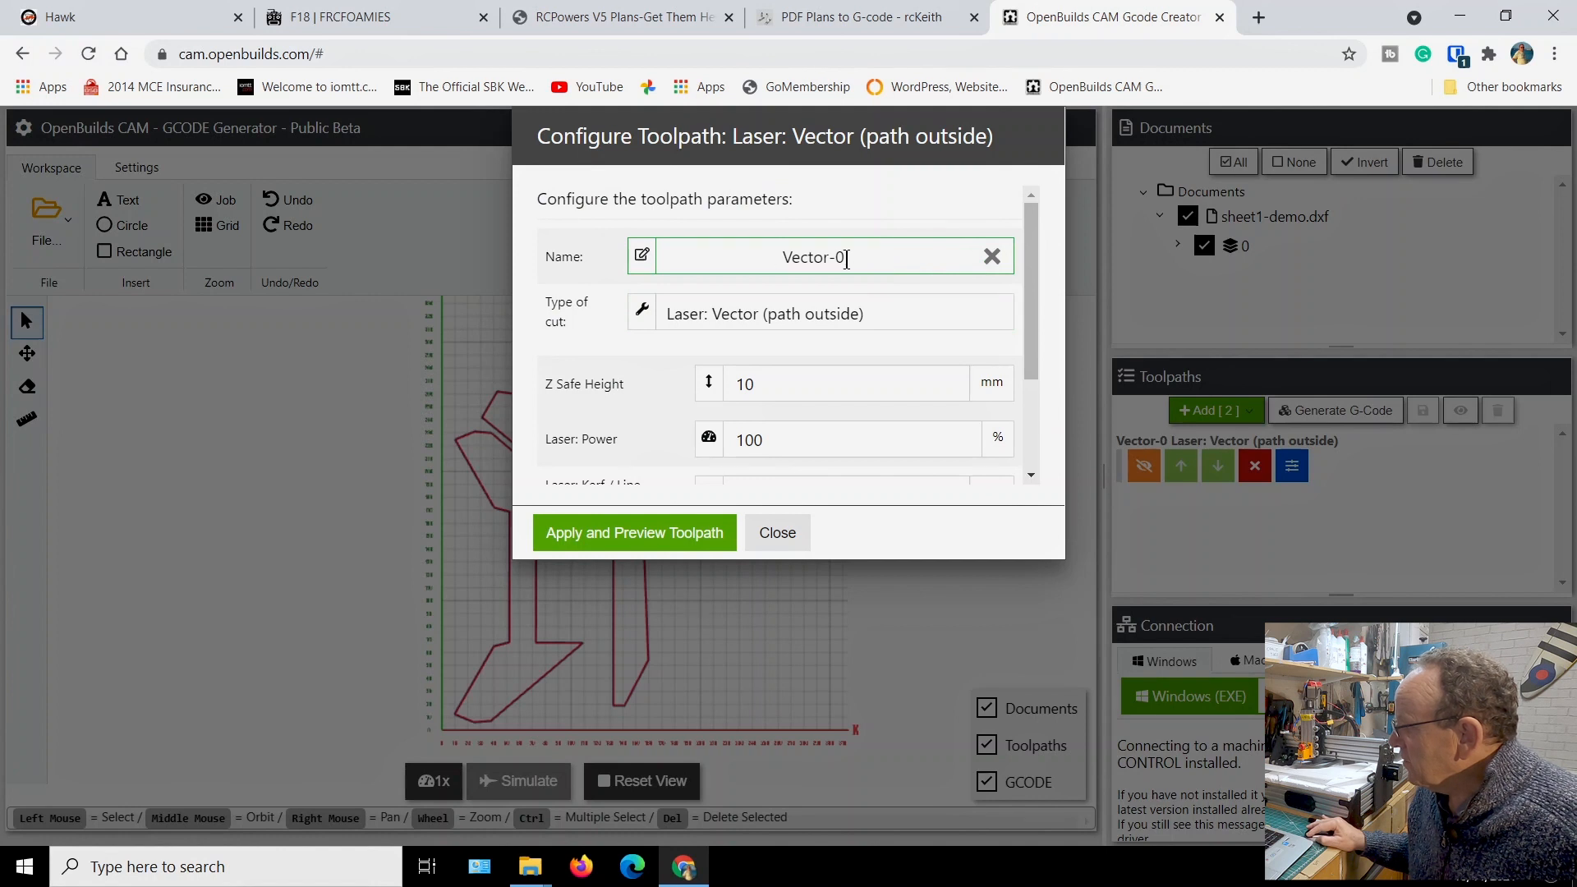
click(787, 542)
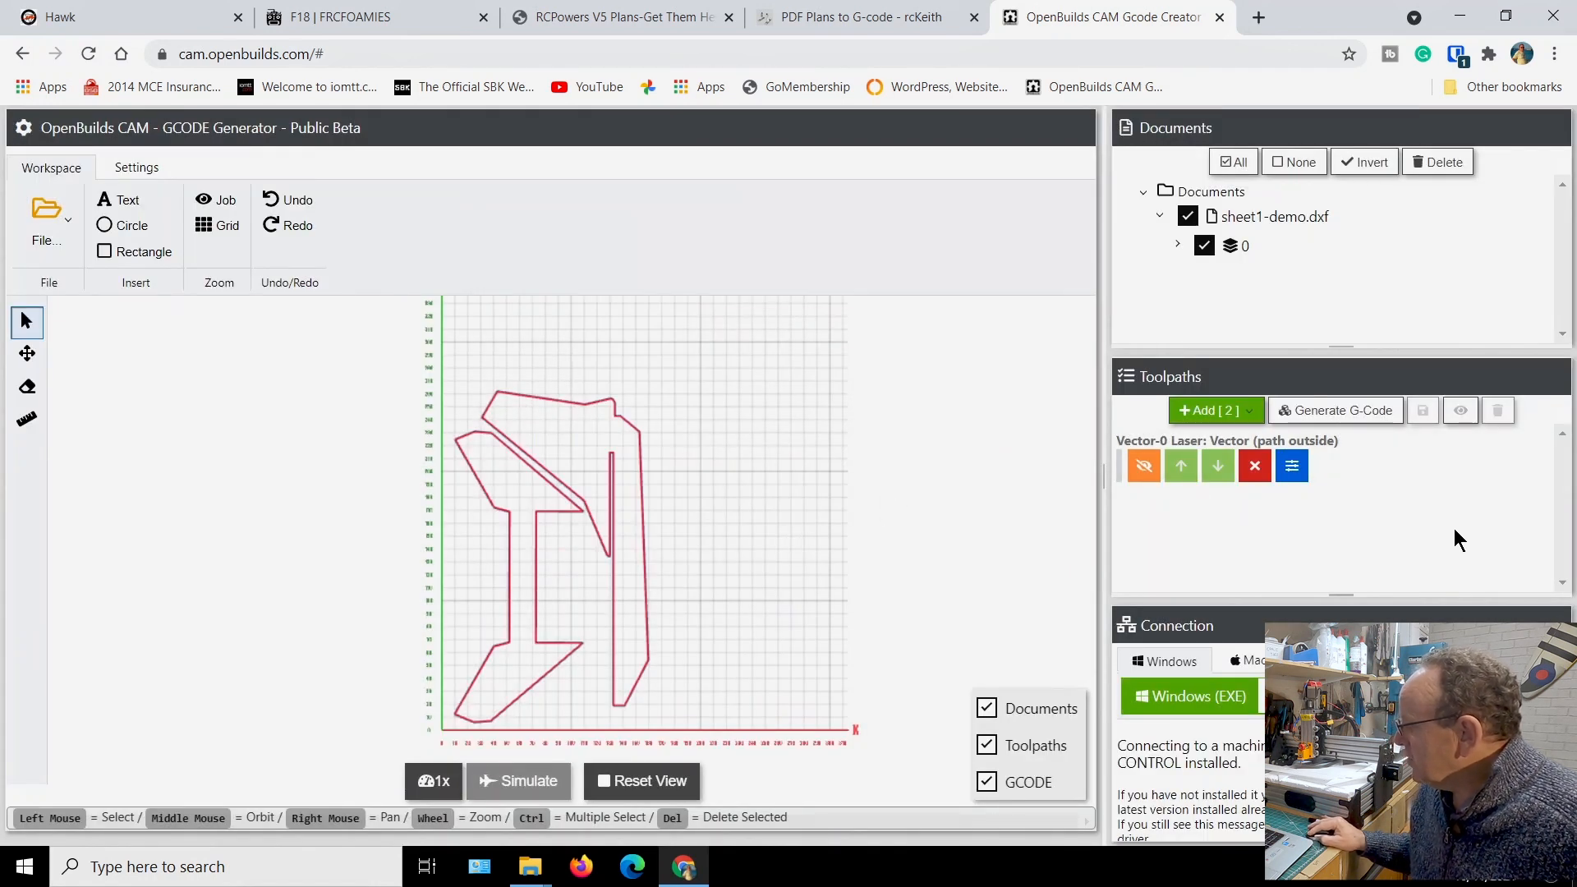
click(1343, 411)
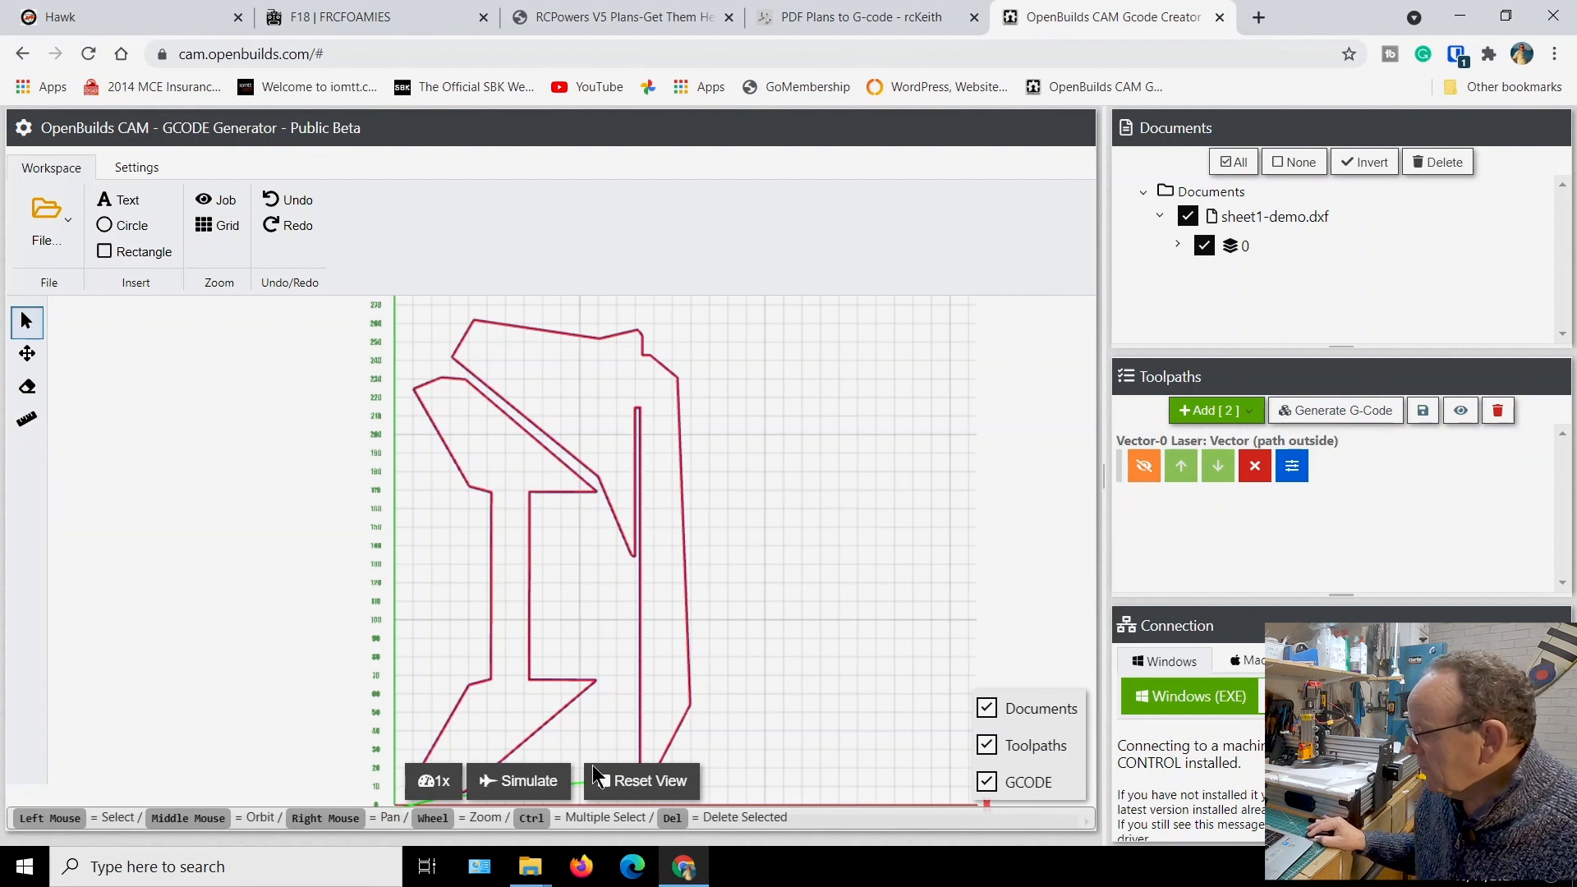
Set the simulation speed to 10x and simulate the generated G-code
click(447, 785)
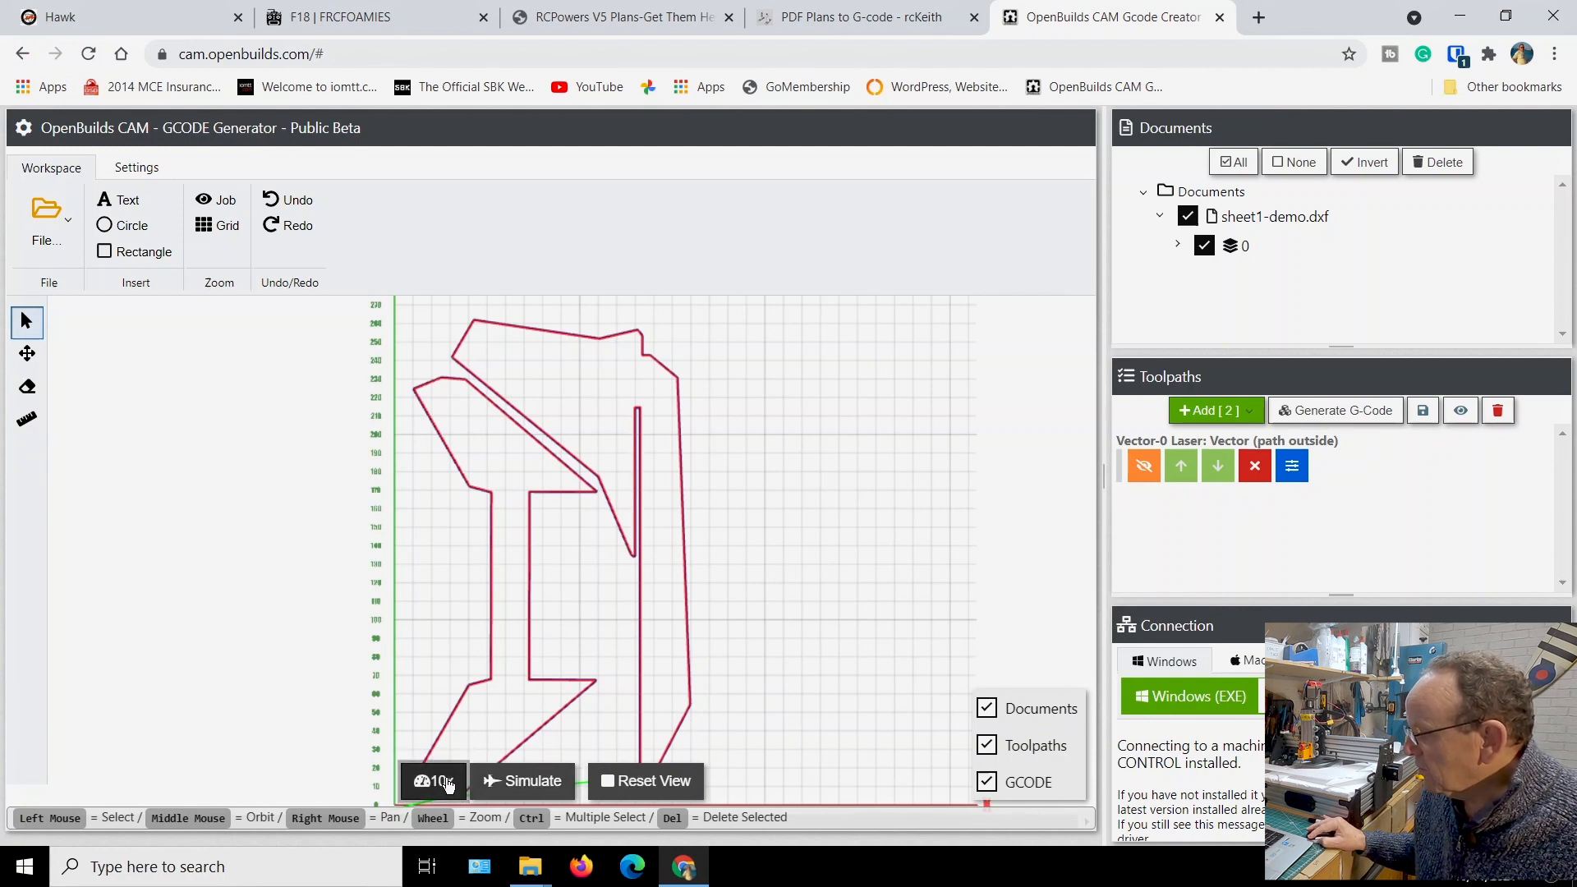
click(515, 783)
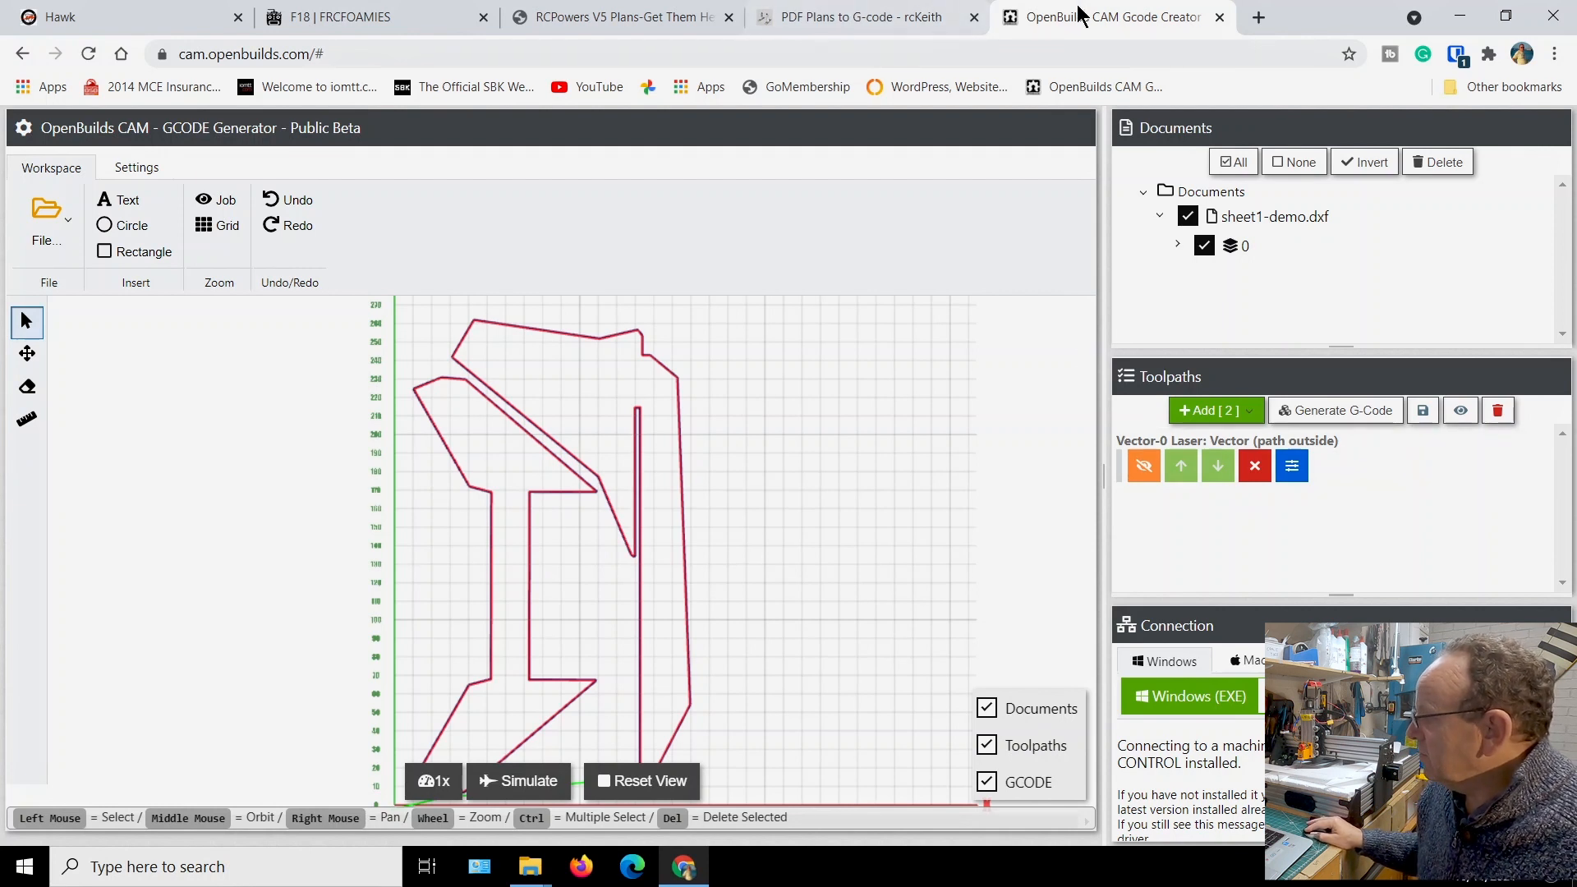
Switch to OpenBuilds CONTROL, connect it to the machine on port COM7, and minimize its window
click(1343, 881)
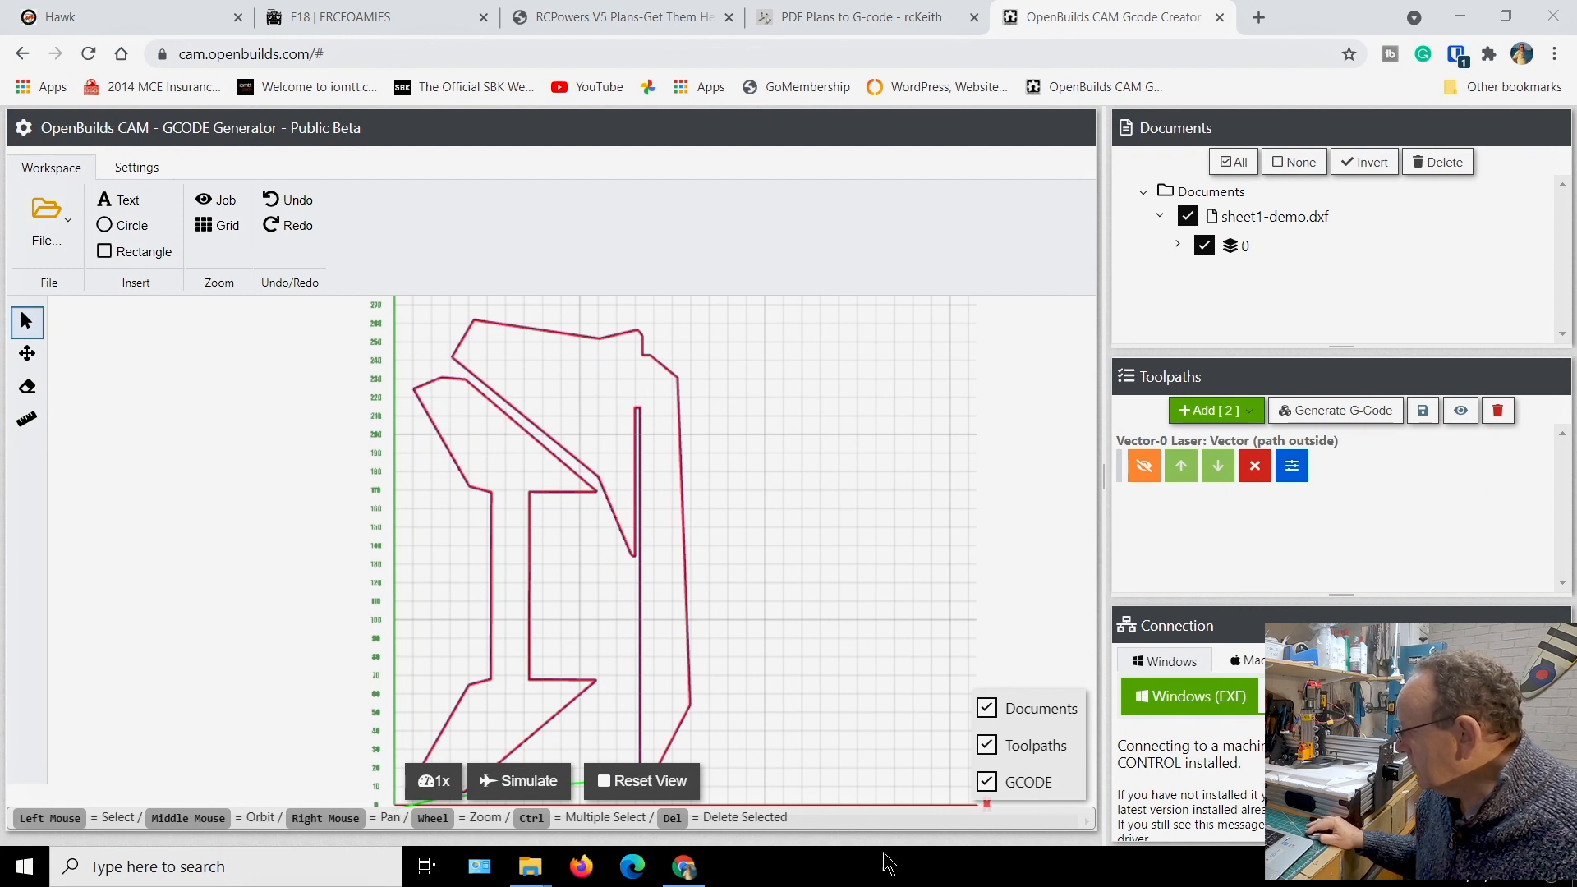
click(1459, 17)
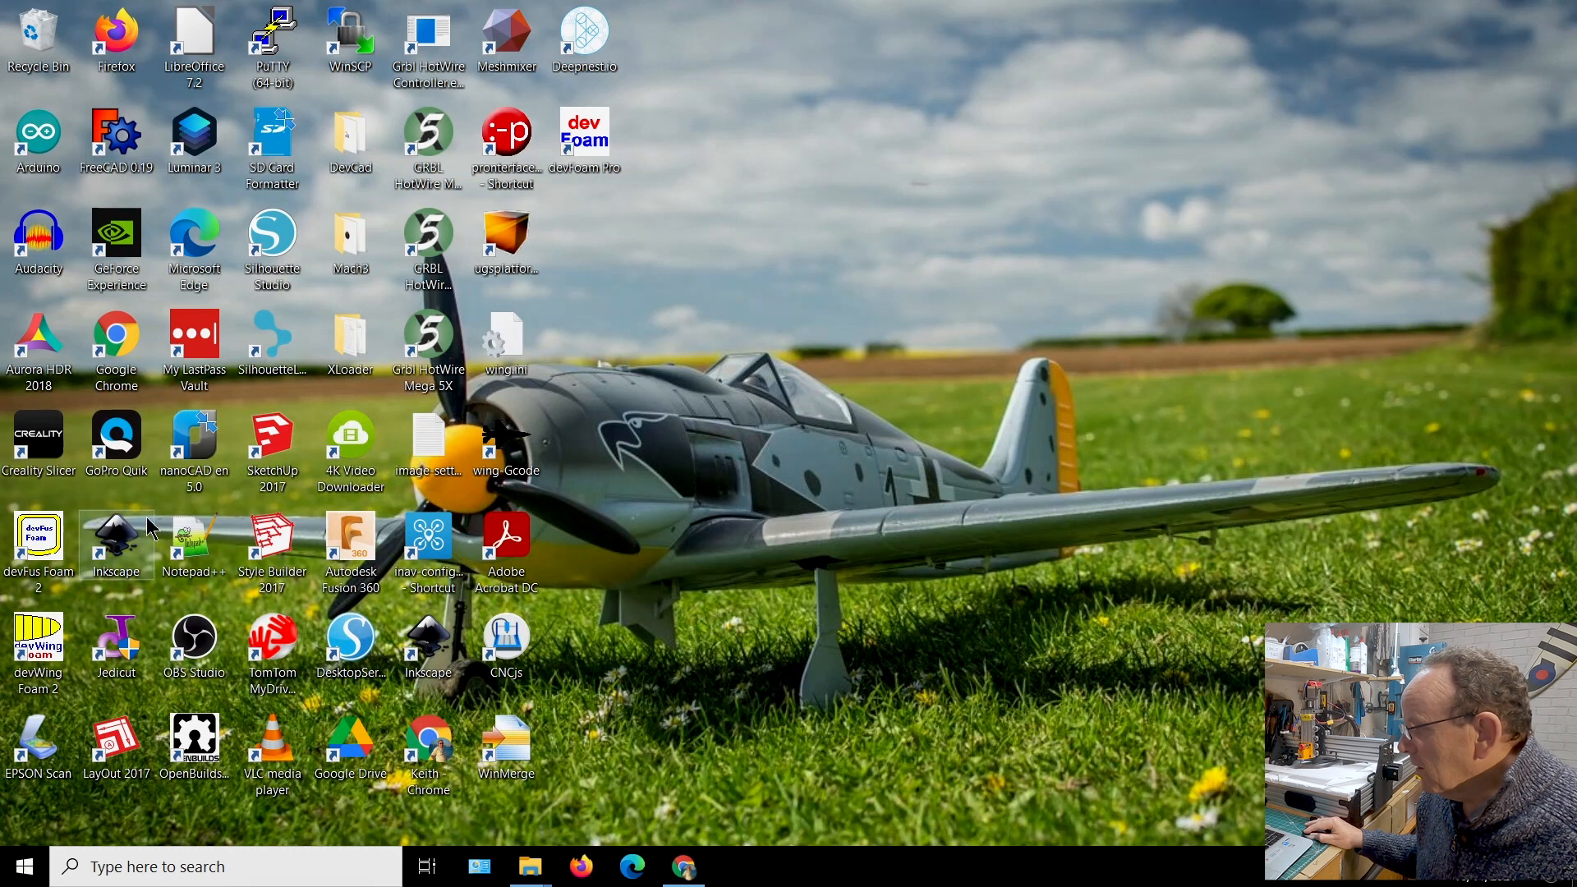
double_click(191, 743)
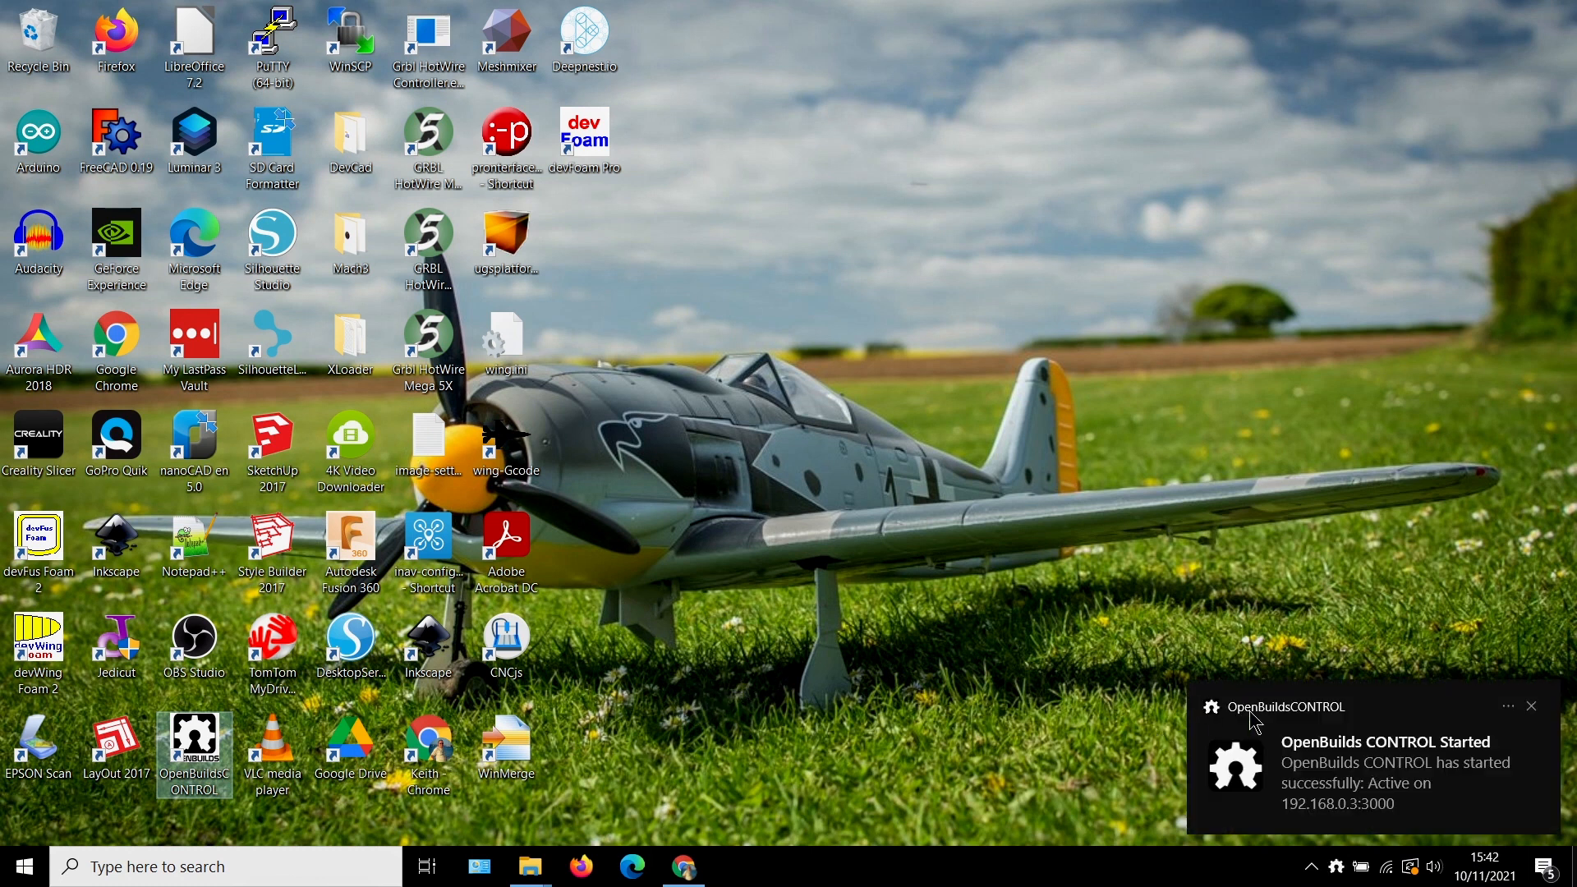
click(1353, 760)
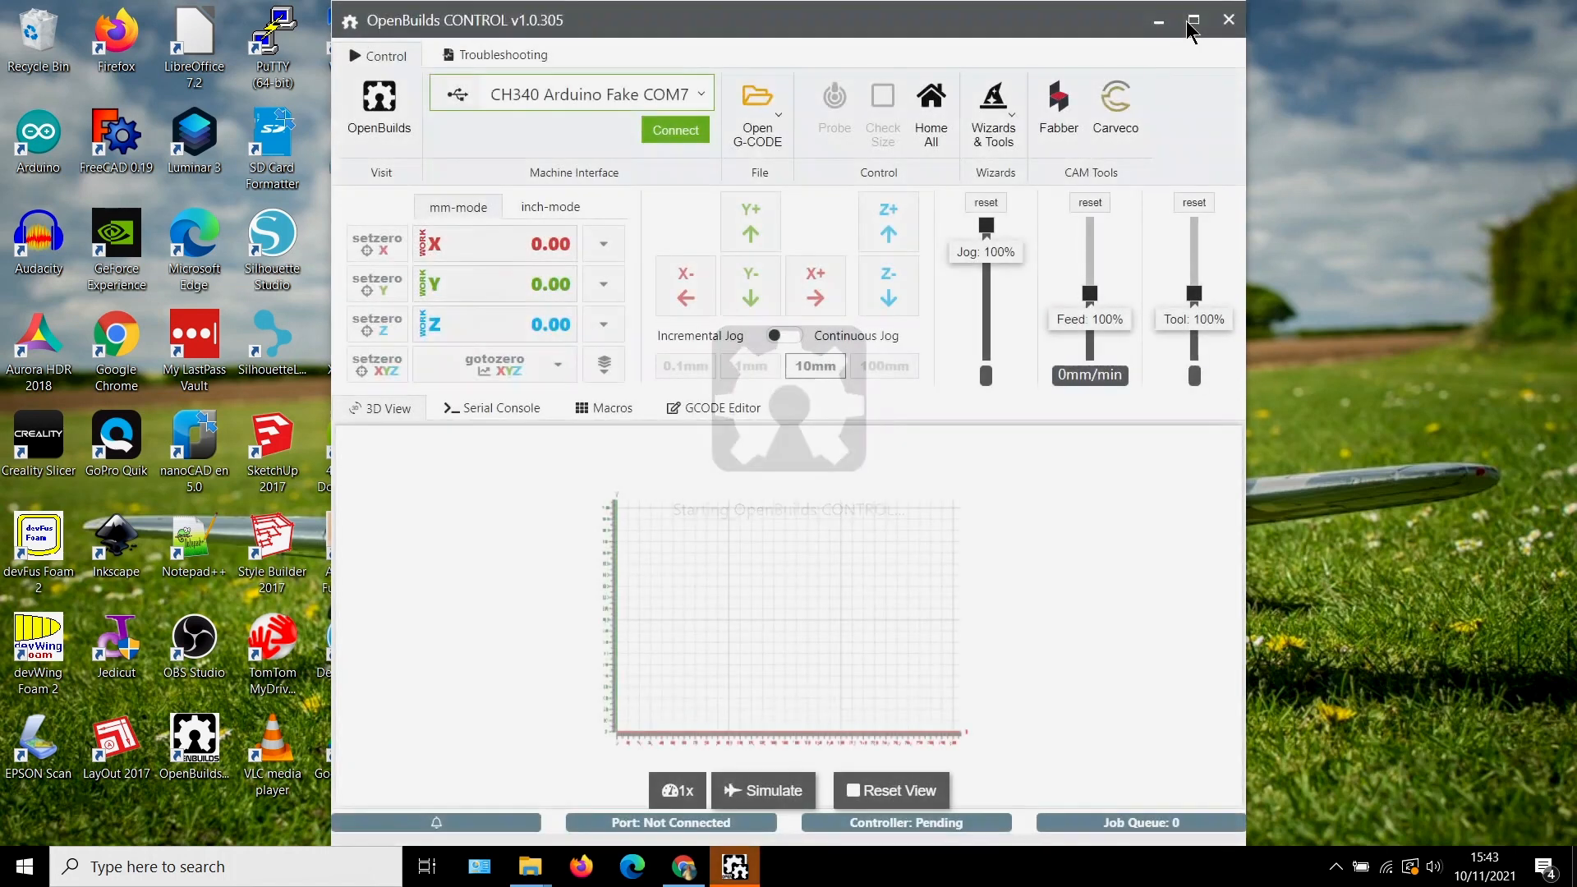
click(1194, 22)
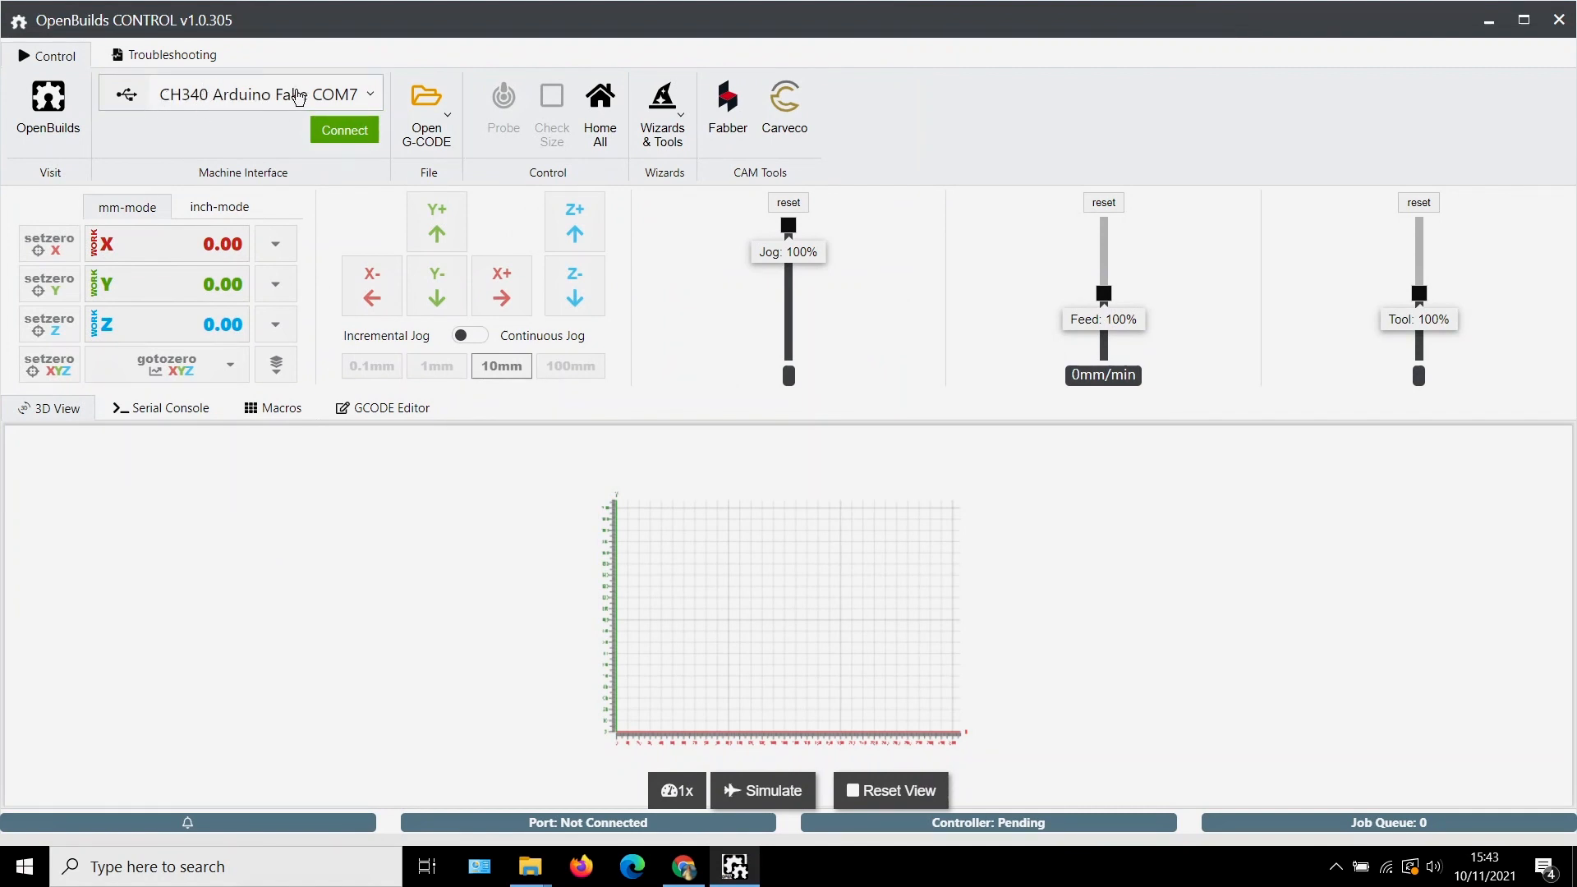
click(346, 130)
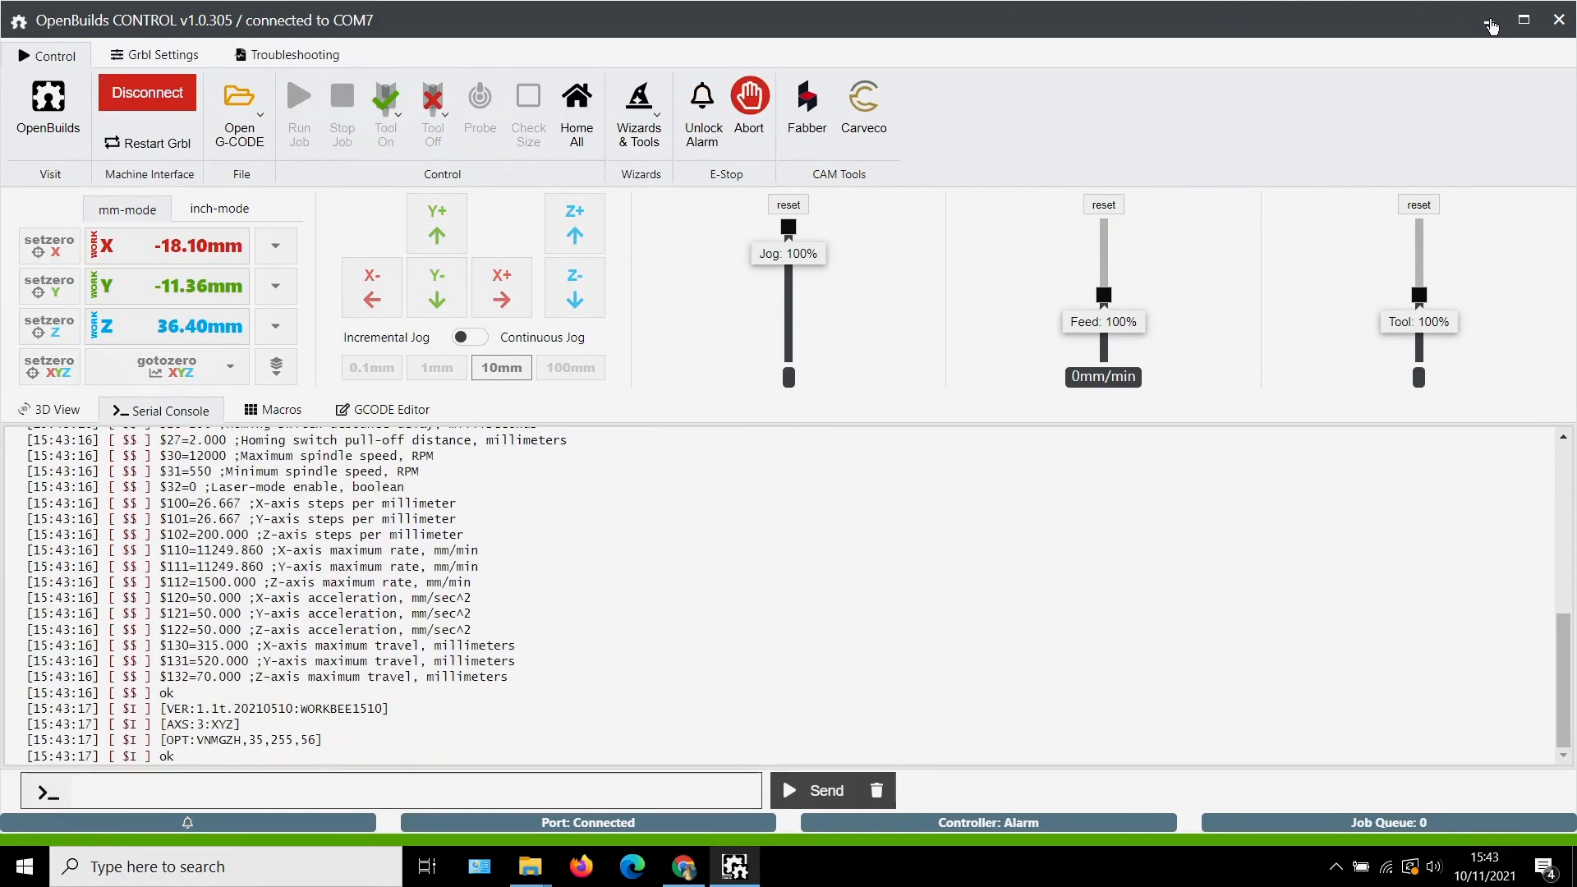
click(1491, 23)
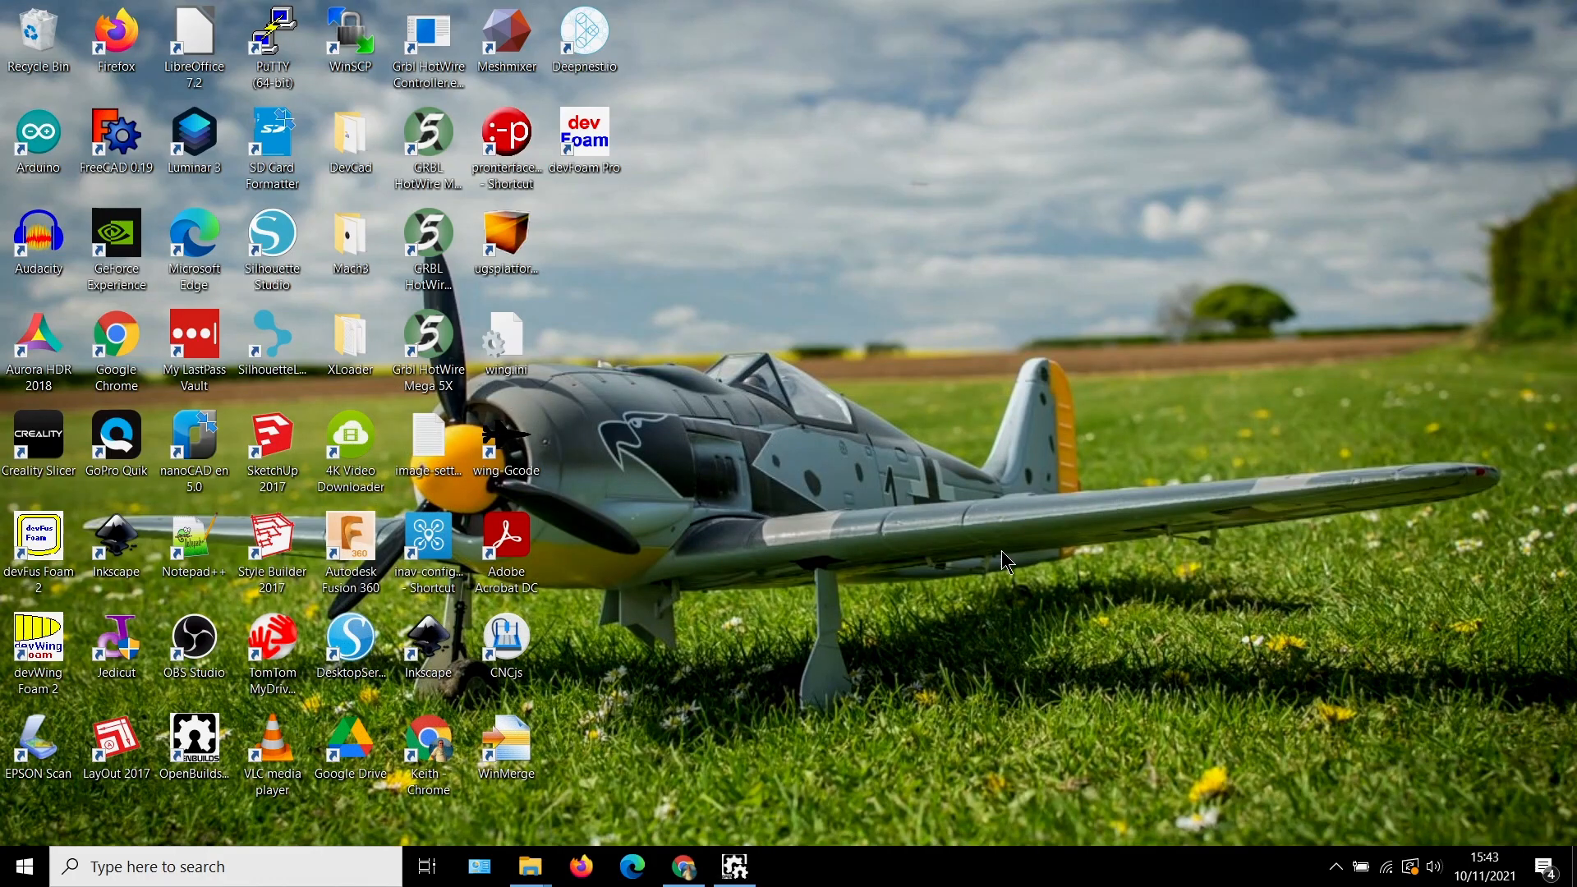
Switch to OpenBuilds CAM in Chrome, regenerate the G-code and save it as mig29-demo.gcode in the Downloads folder
click(684, 866)
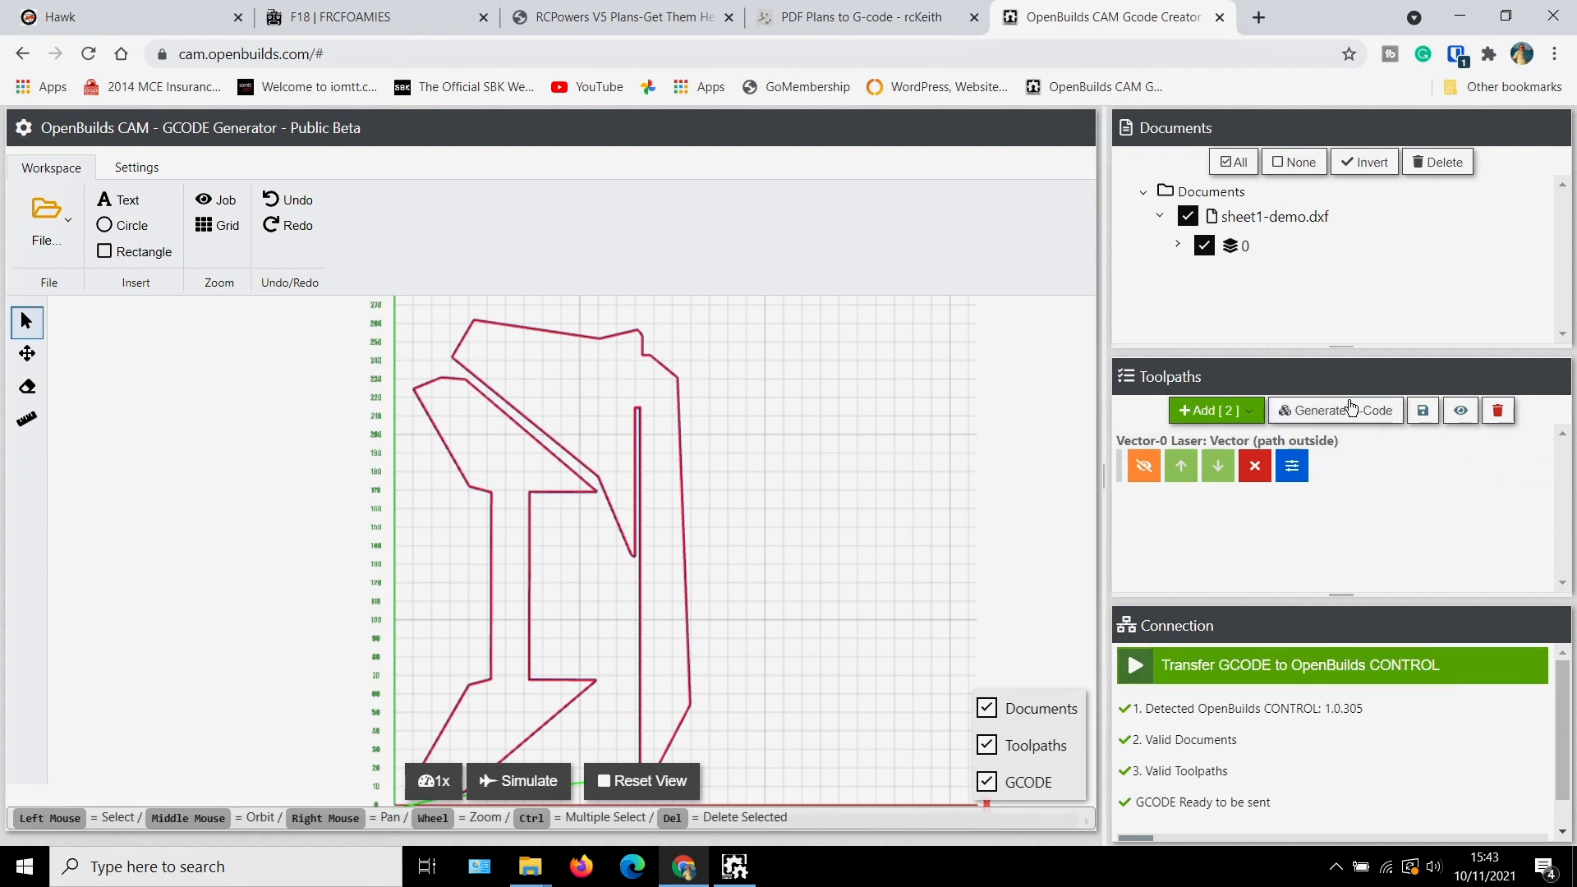
click(1353, 413)
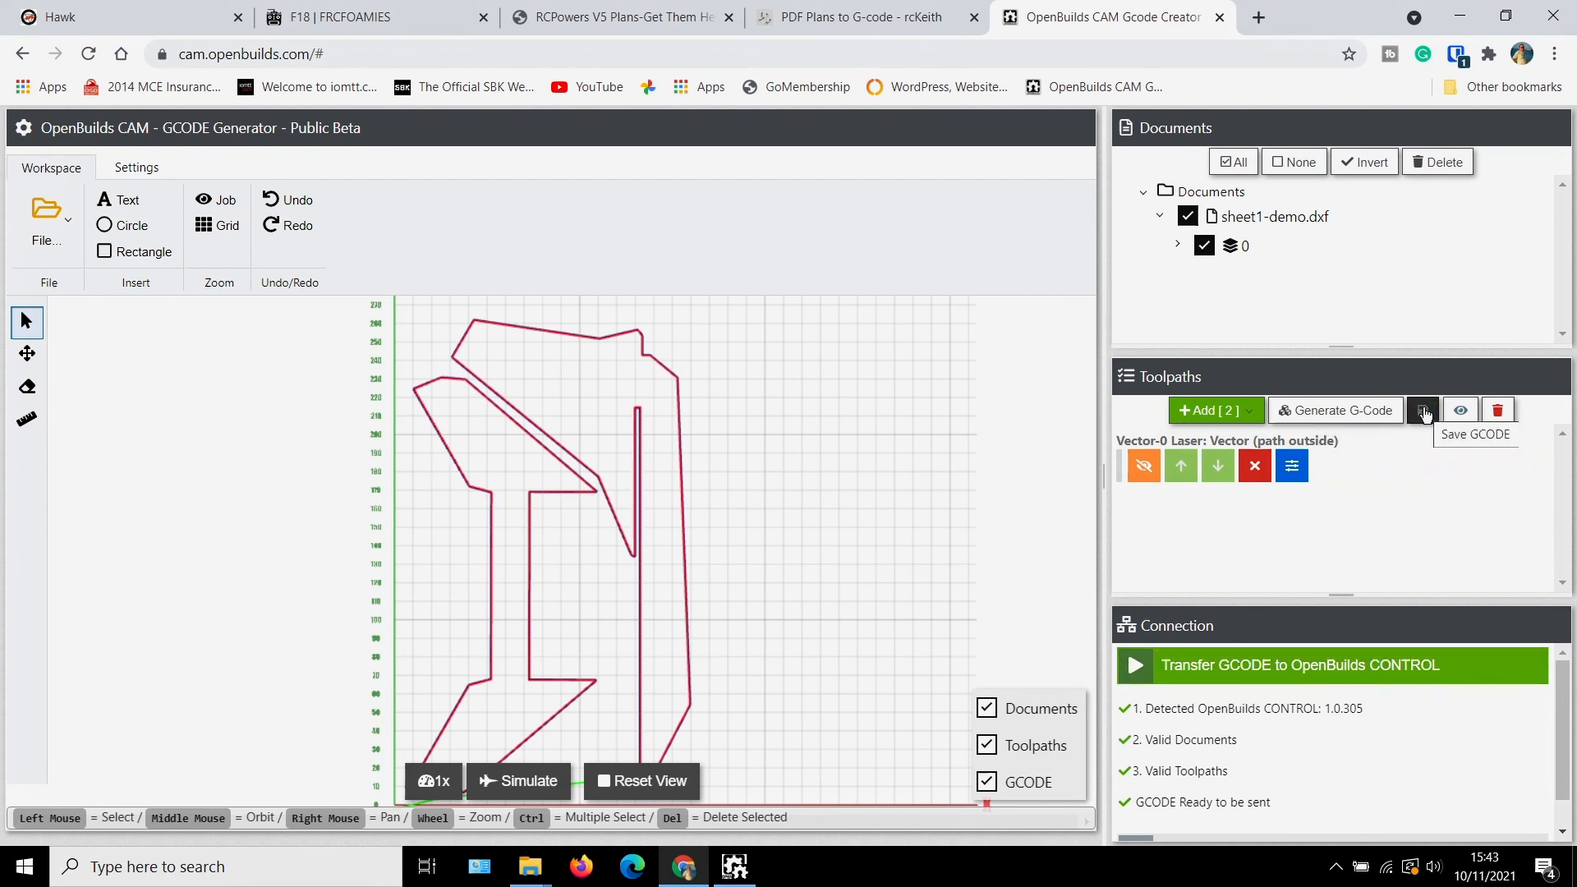
click(1425, 415)
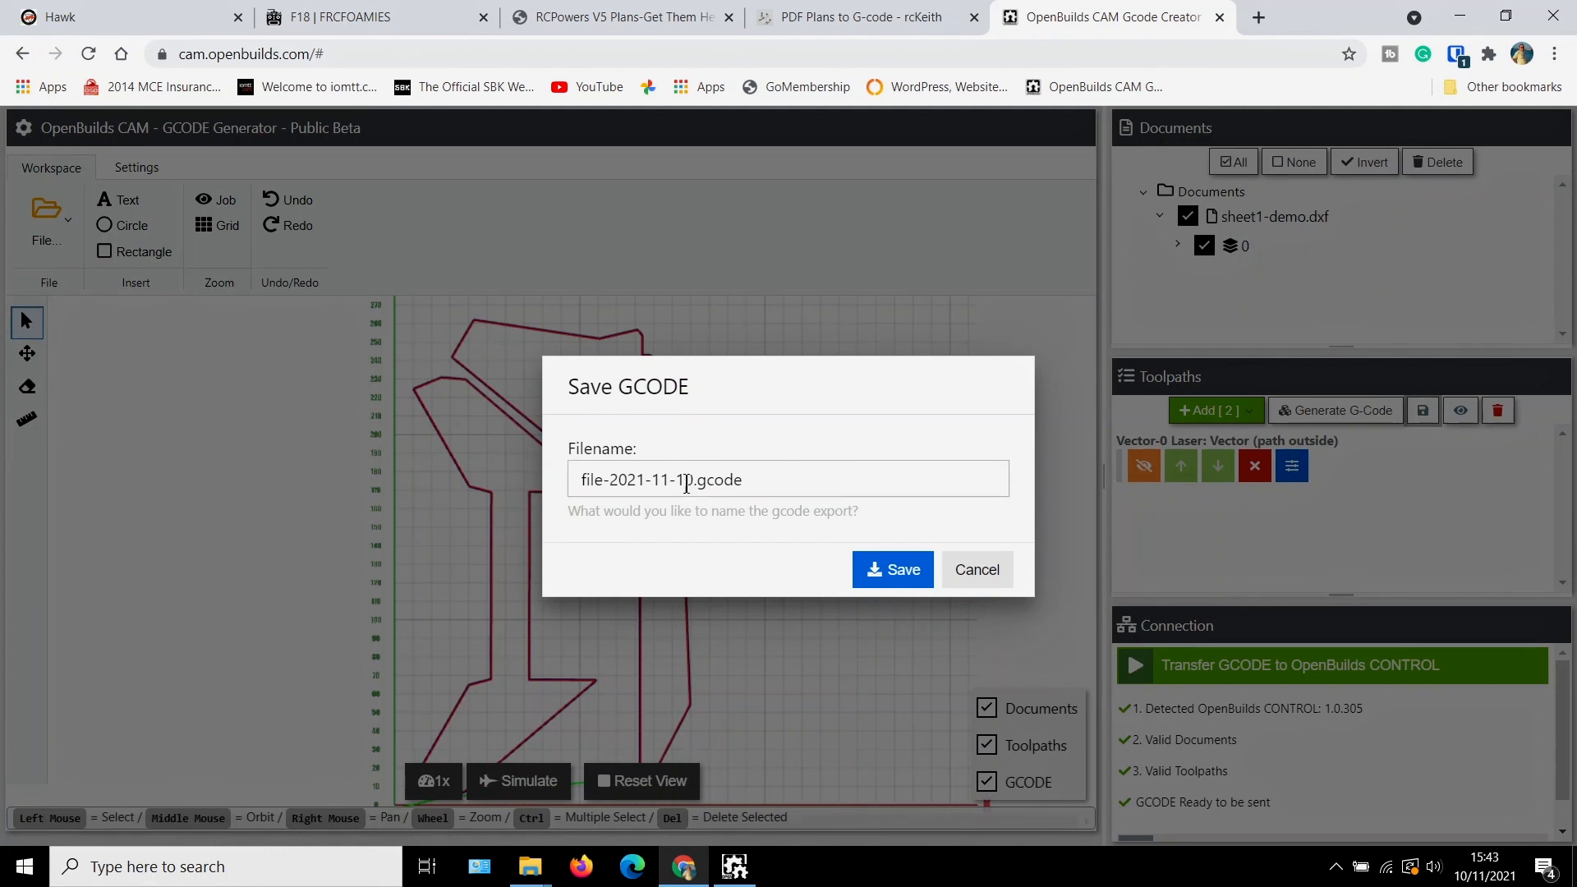
drag(693, 483, 565, 473)
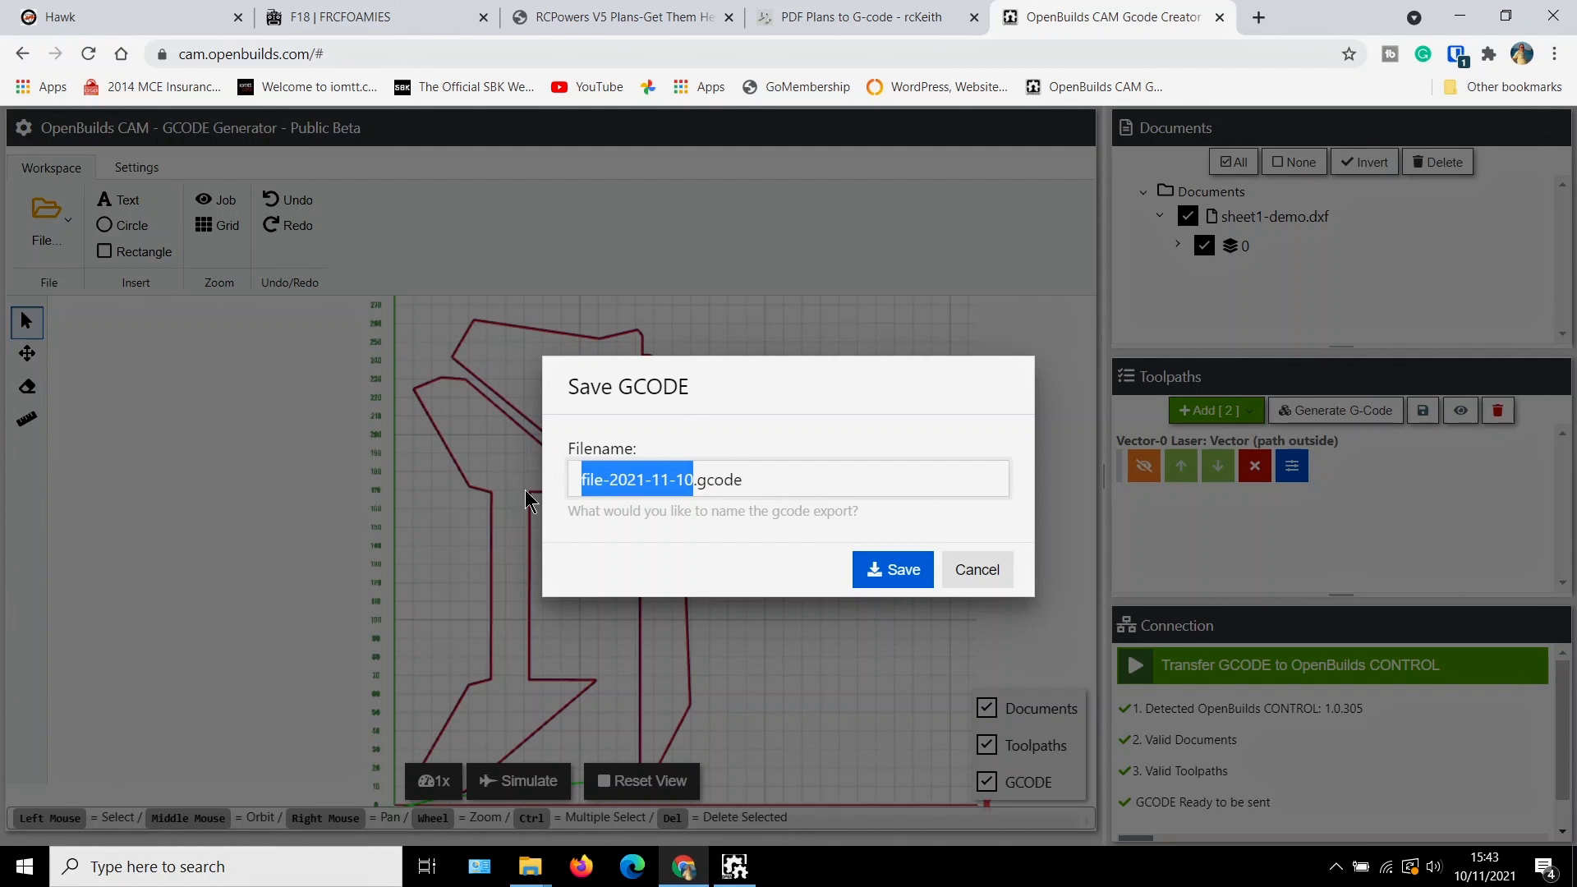
text(mig)
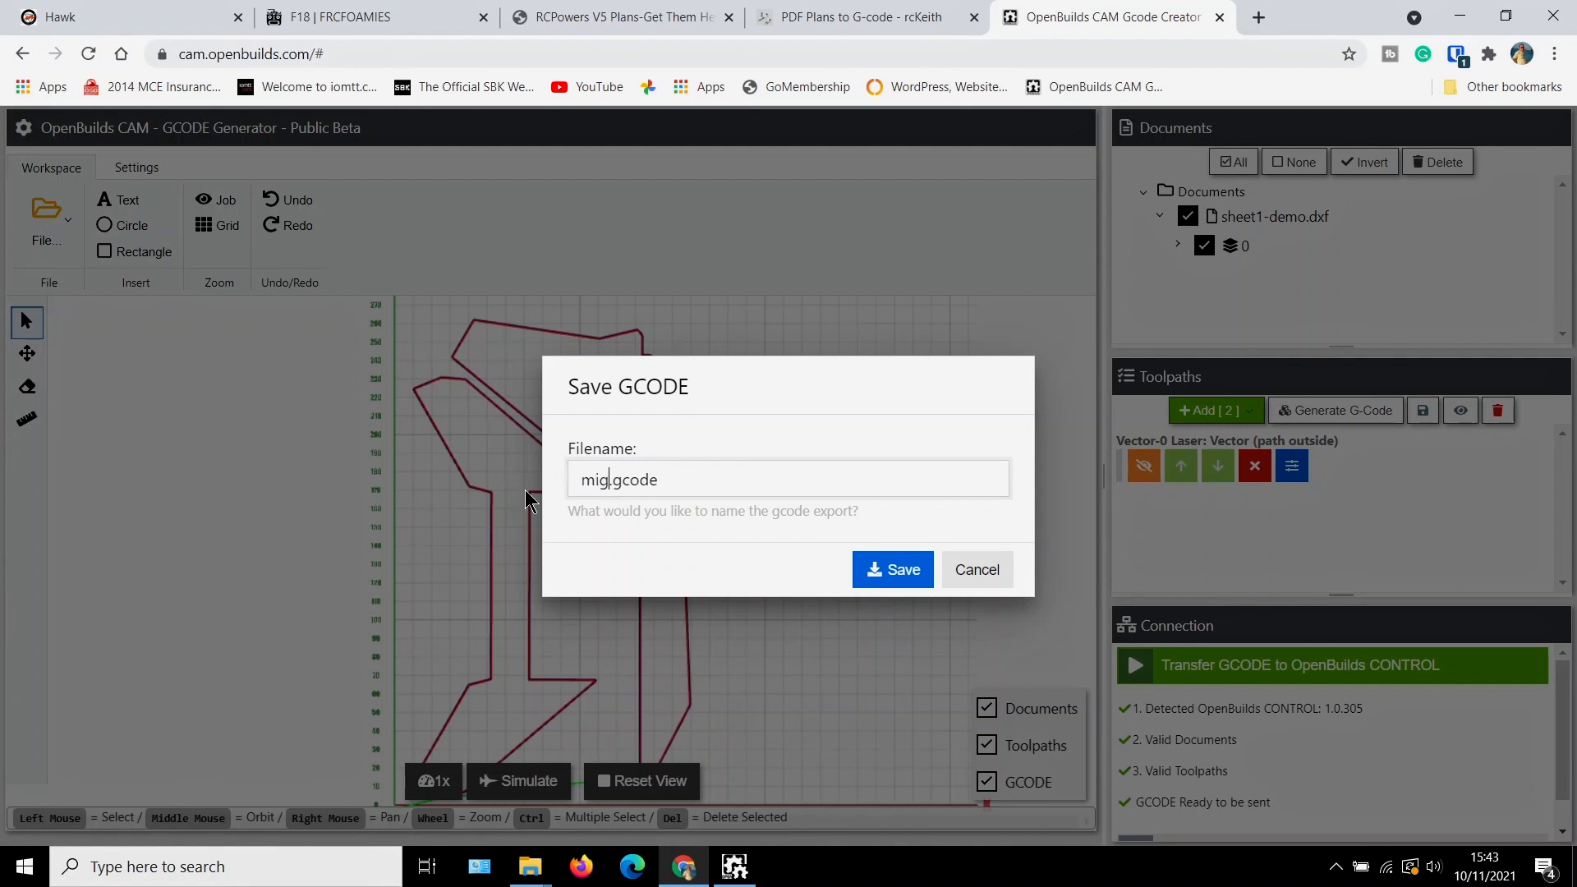
text(29-demo)
click(908, 571)
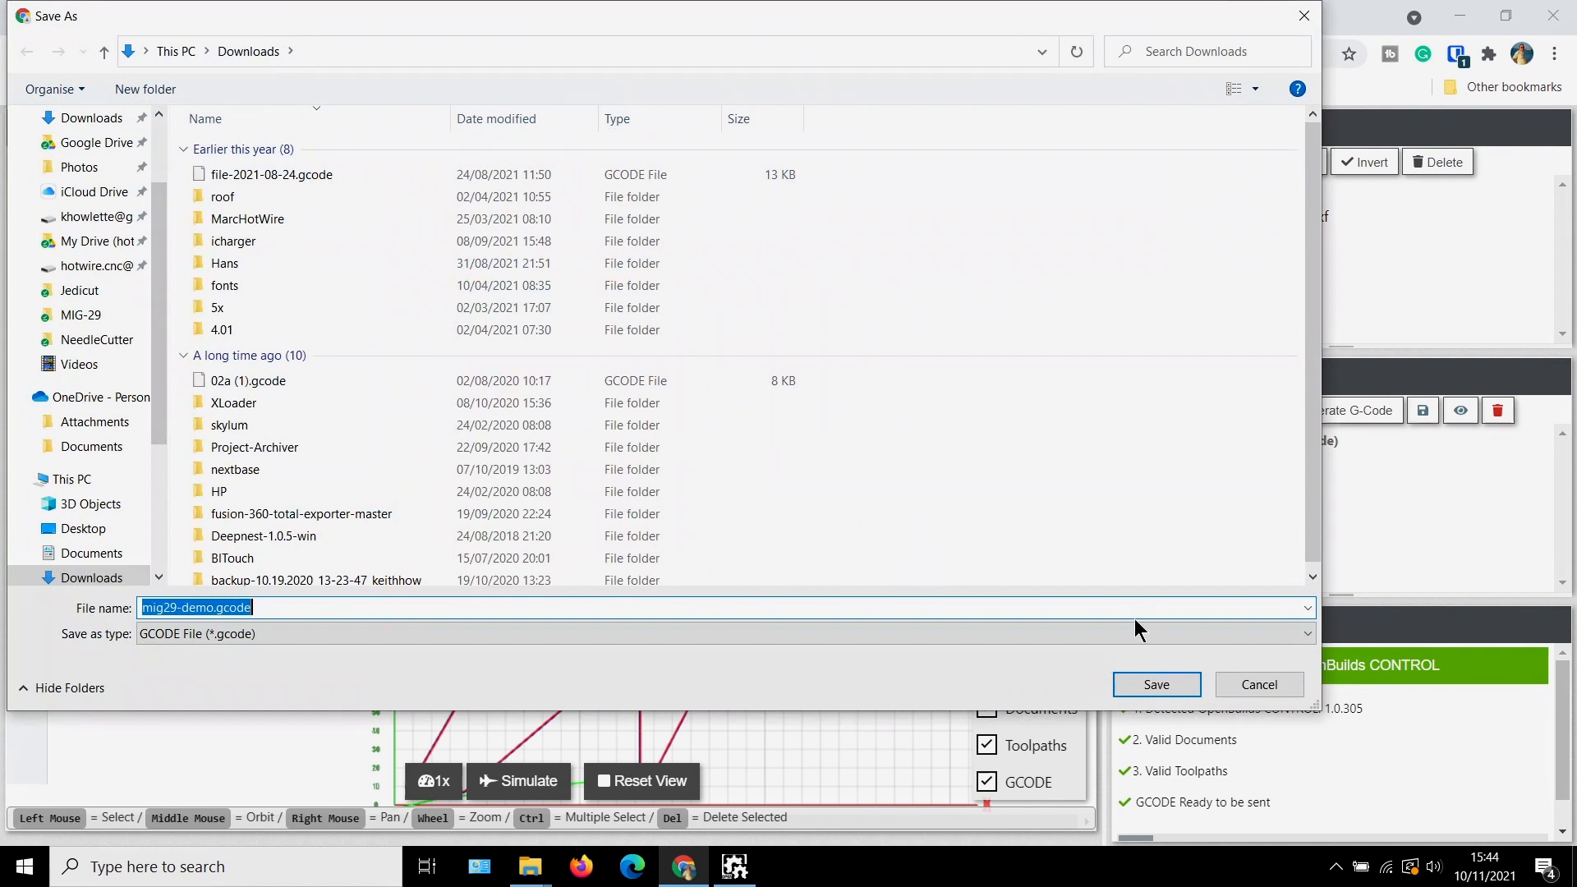
click(1146, 687)
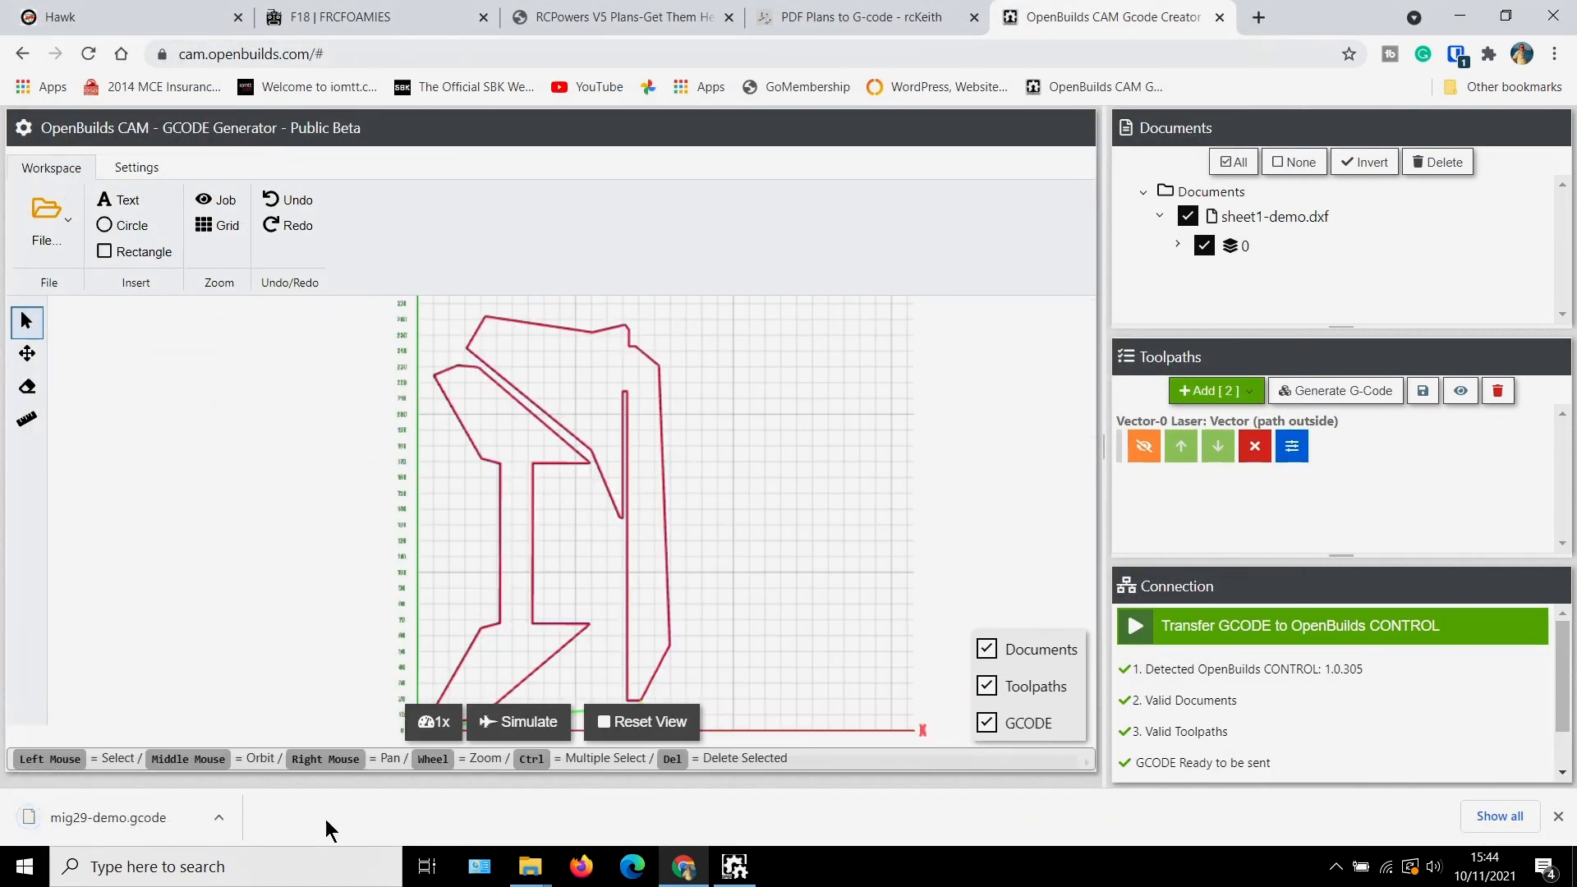
Show the downloaded mig29-demo.gcode in its folder and open it in Notepad++
click(220, 821)
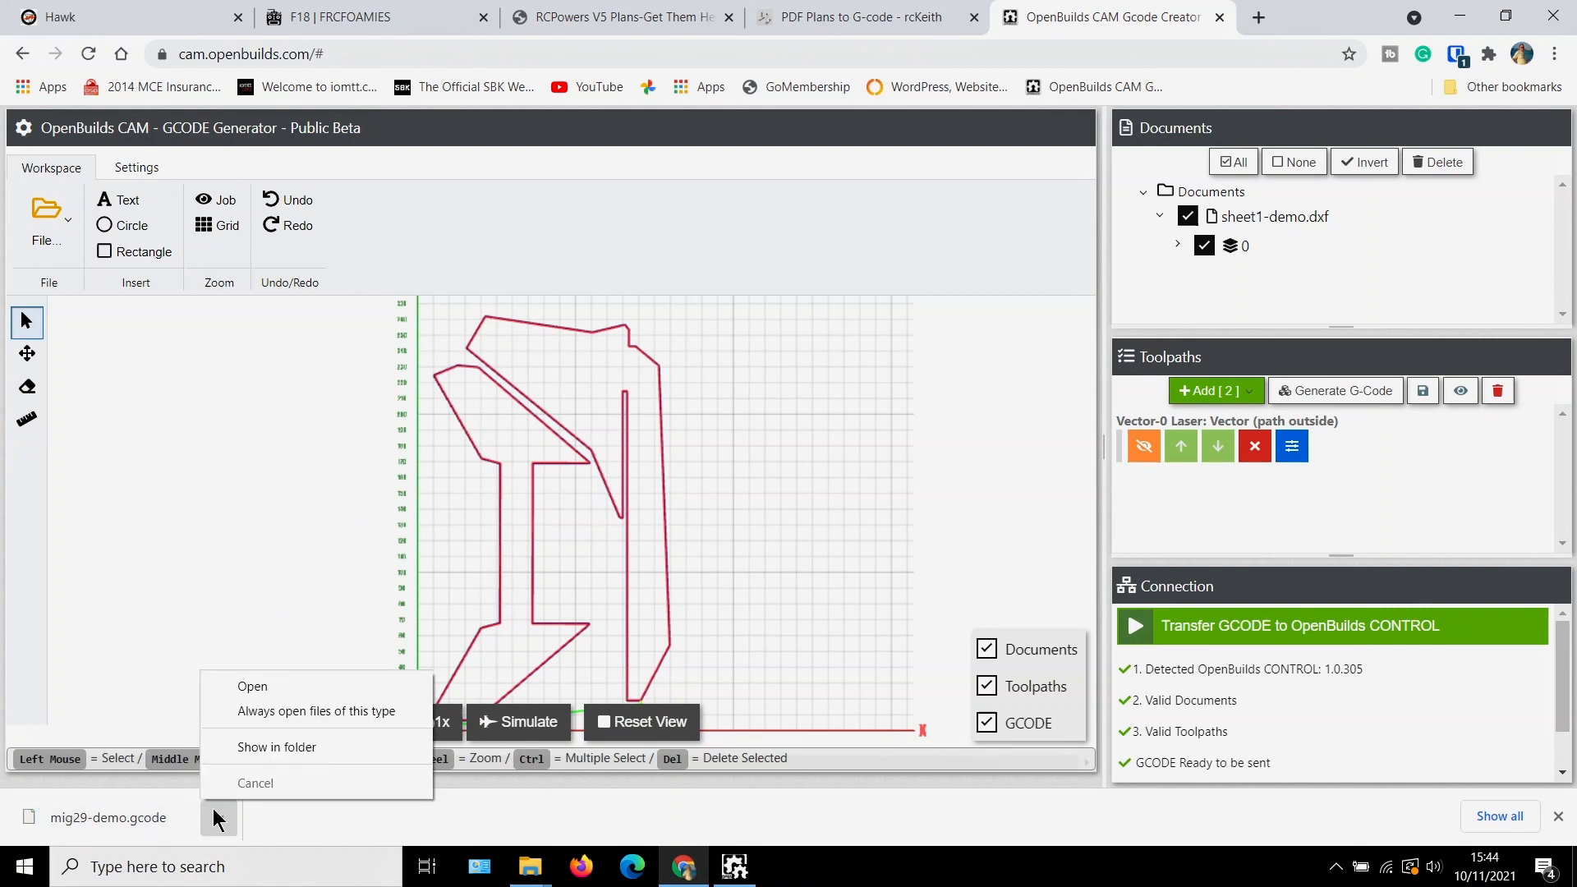
click(261, 747)
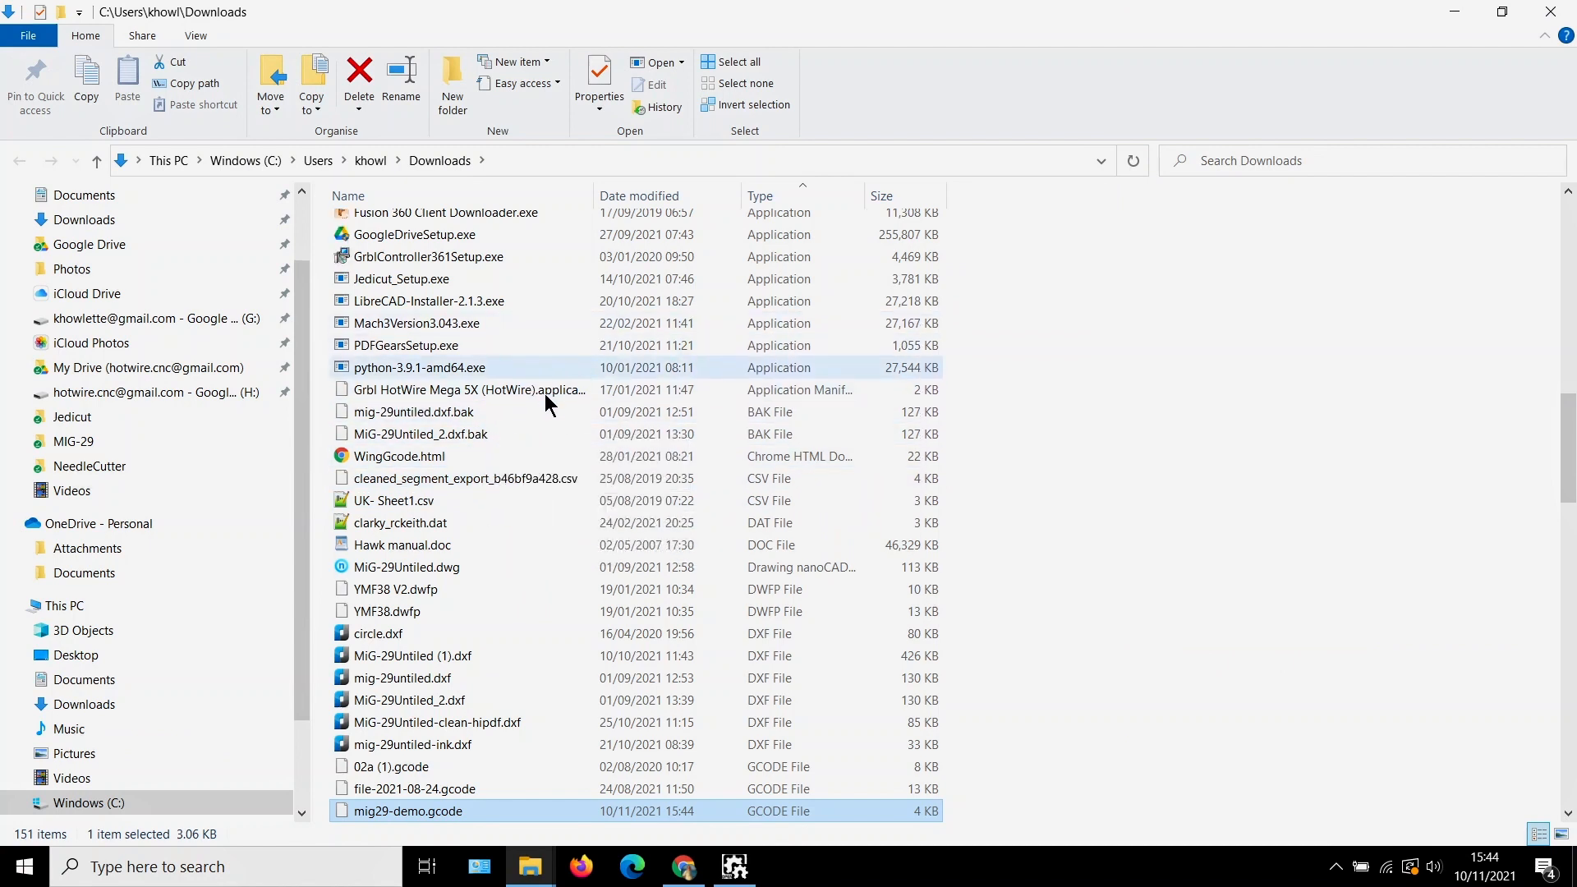
right_click(501, 809)
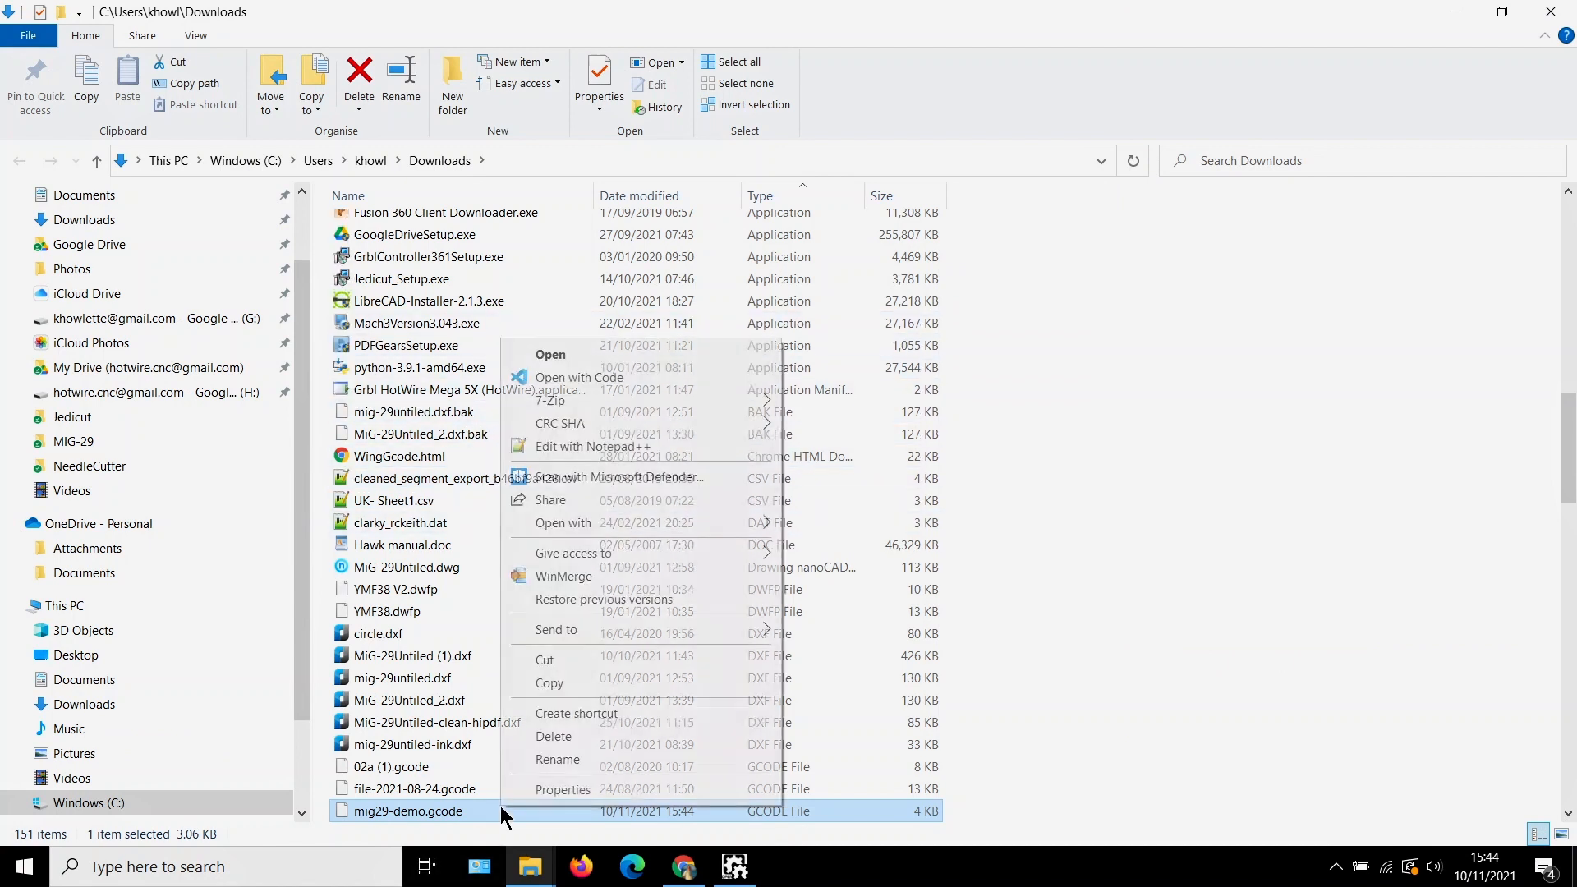
click(624, 445)
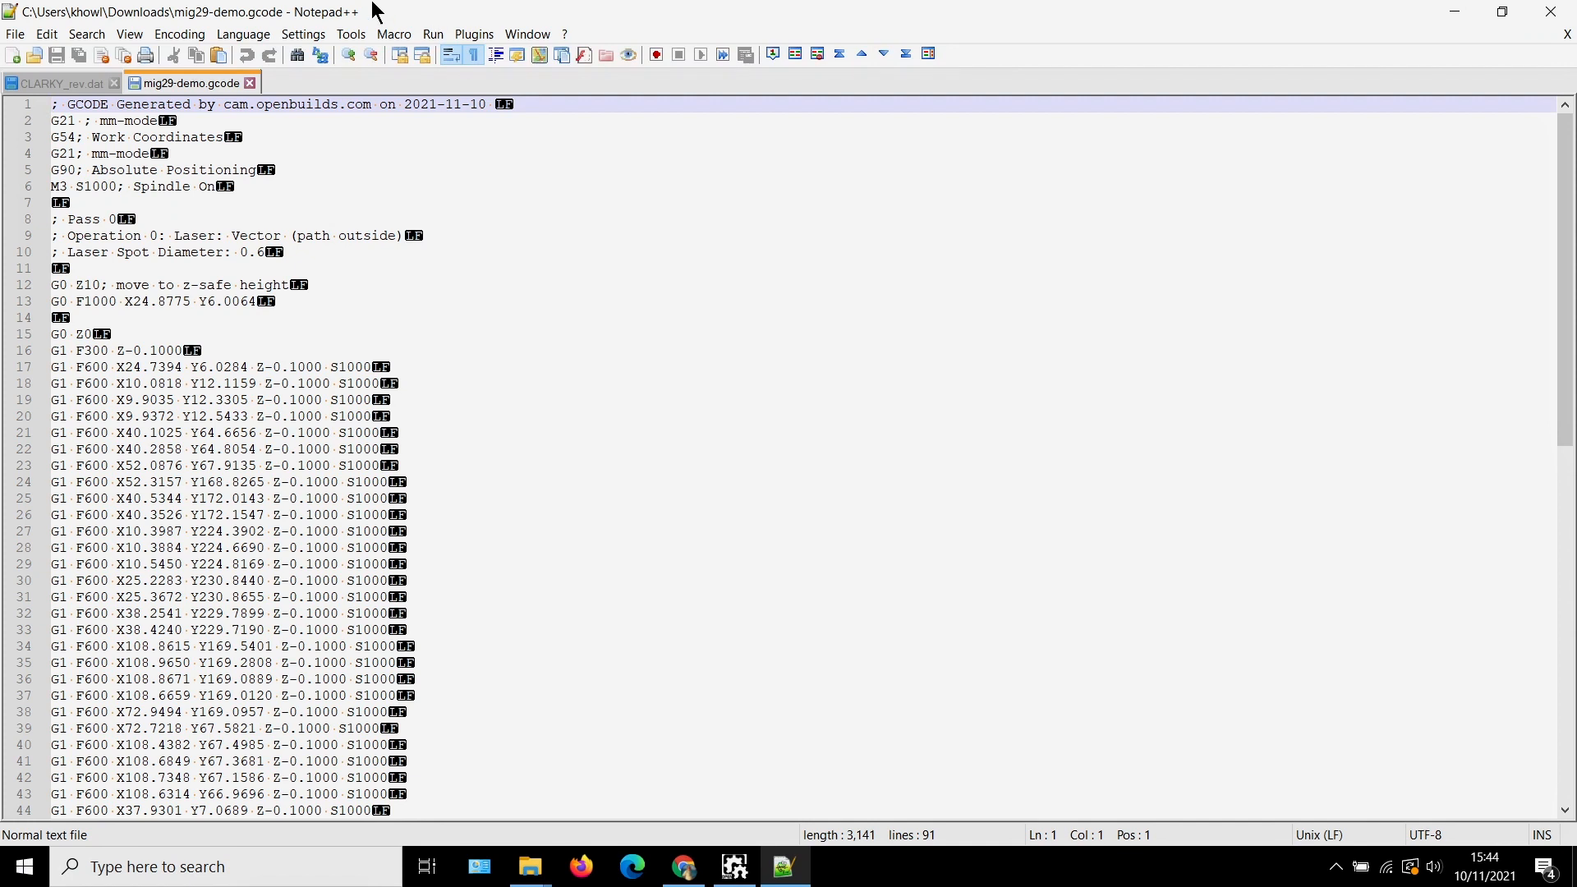
Turn off the display of all characters for mig29-demo.gcode and look through its header and toolpath lines
click(180, 33)
click(192, 37)
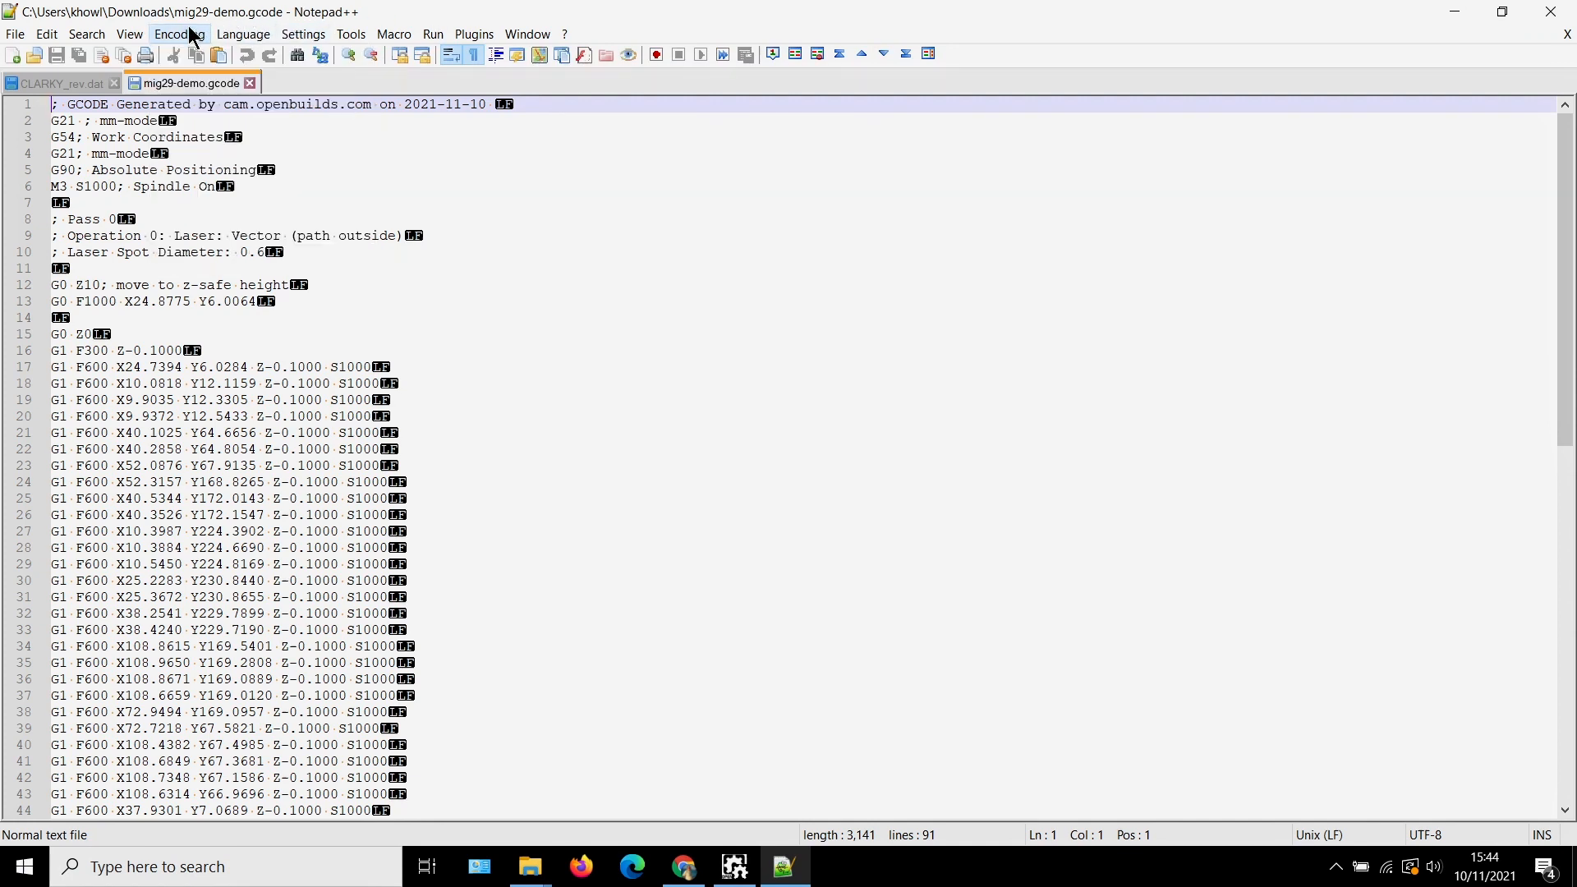
click(130, 33)
mouse_move(176, 34)
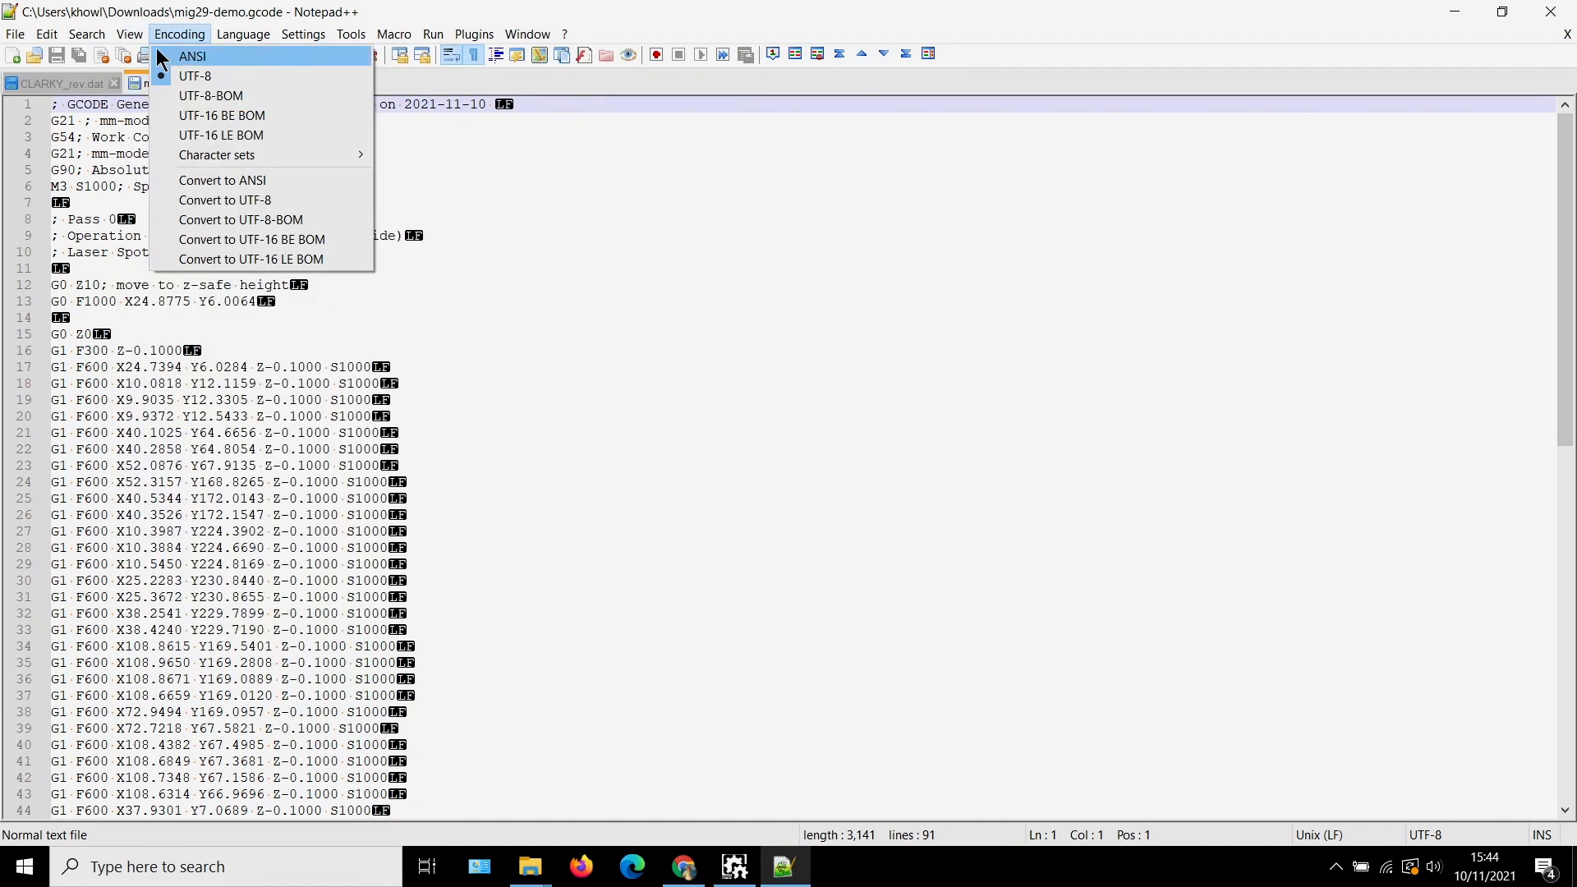
mouse_move(181, 169)
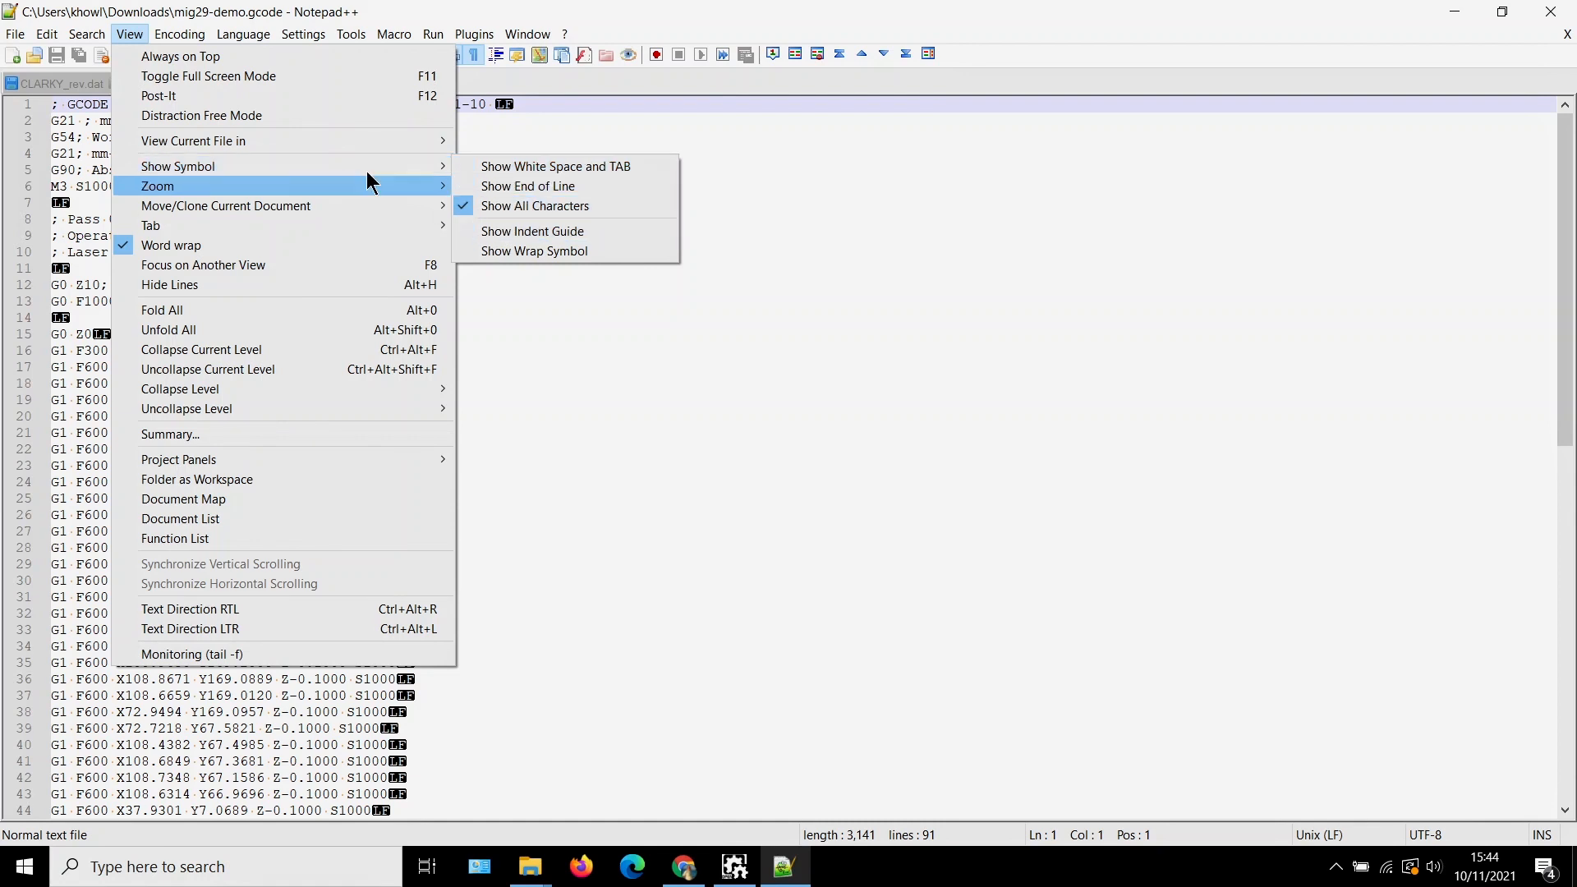
mouse_move(415, 179)
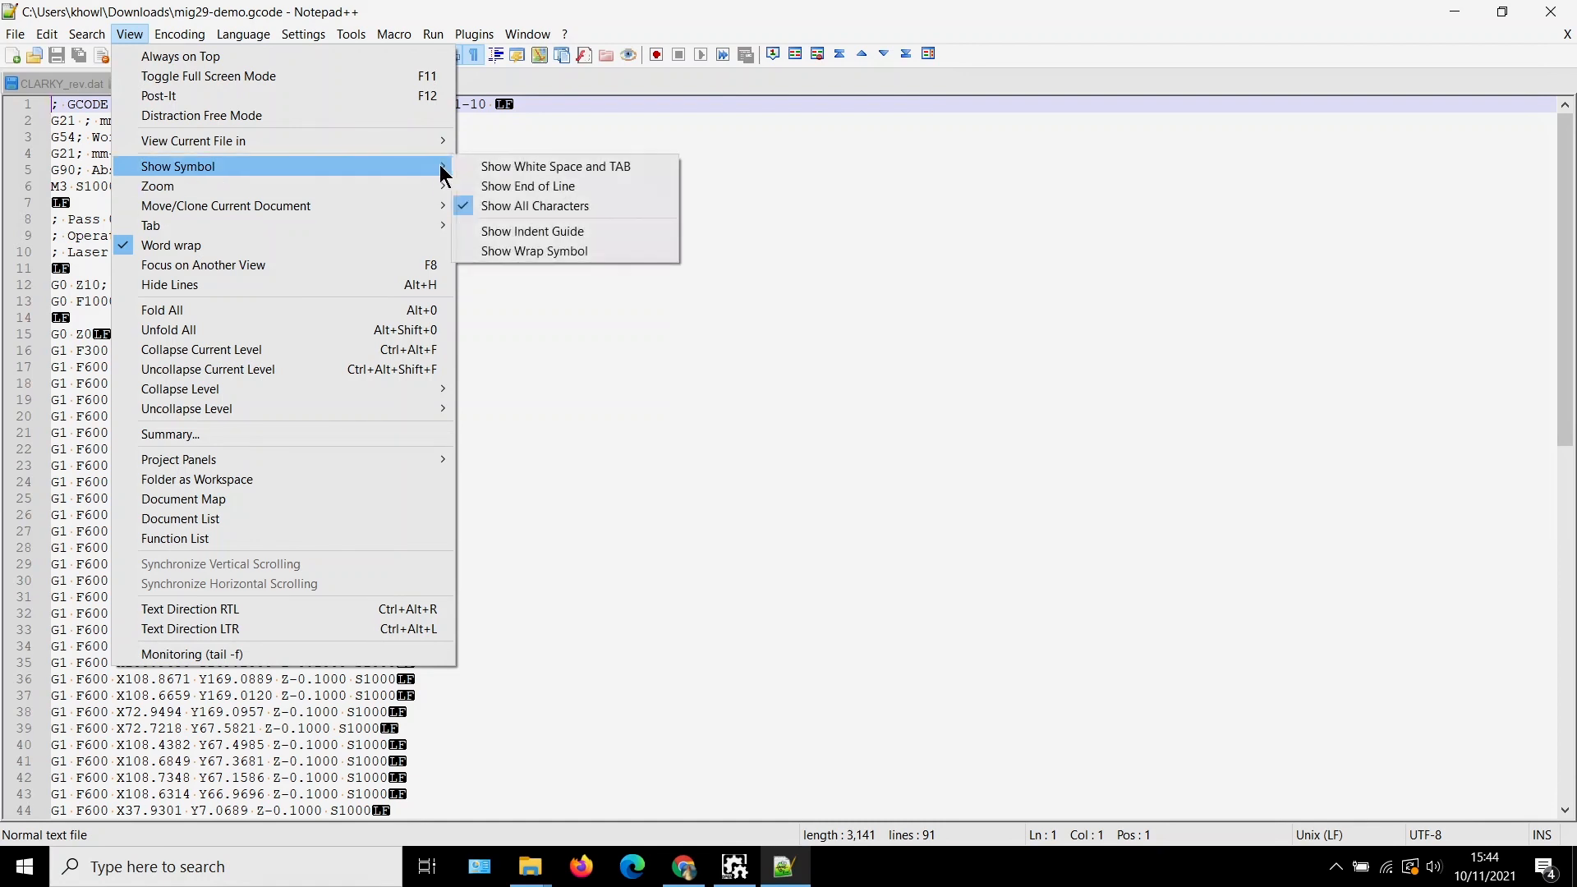
click(462, 205)
click(531, 284)
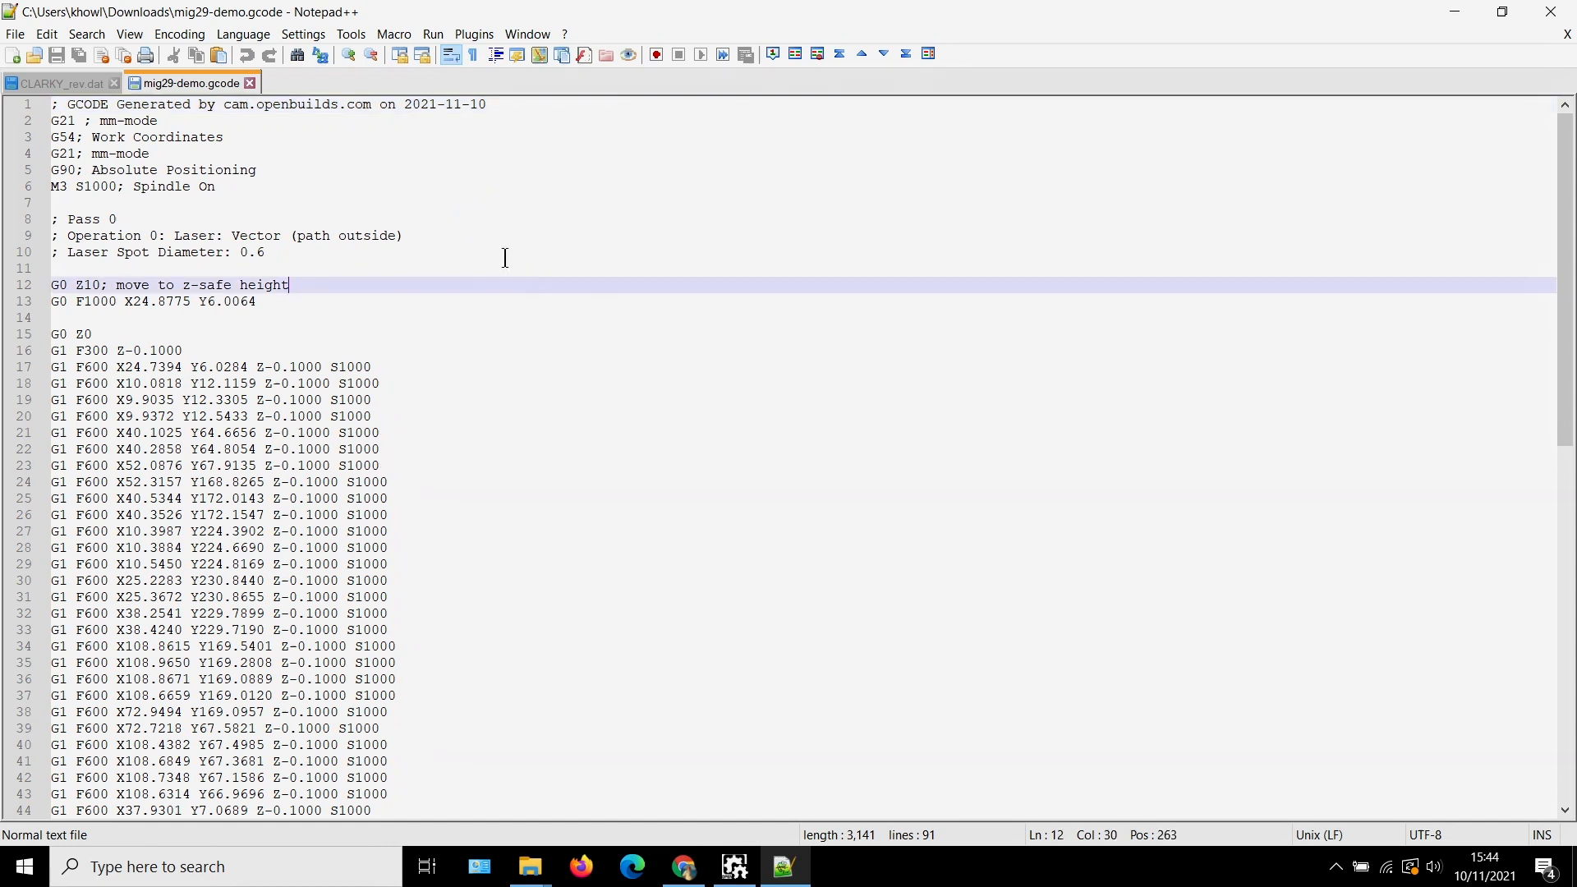
click(468, 156)
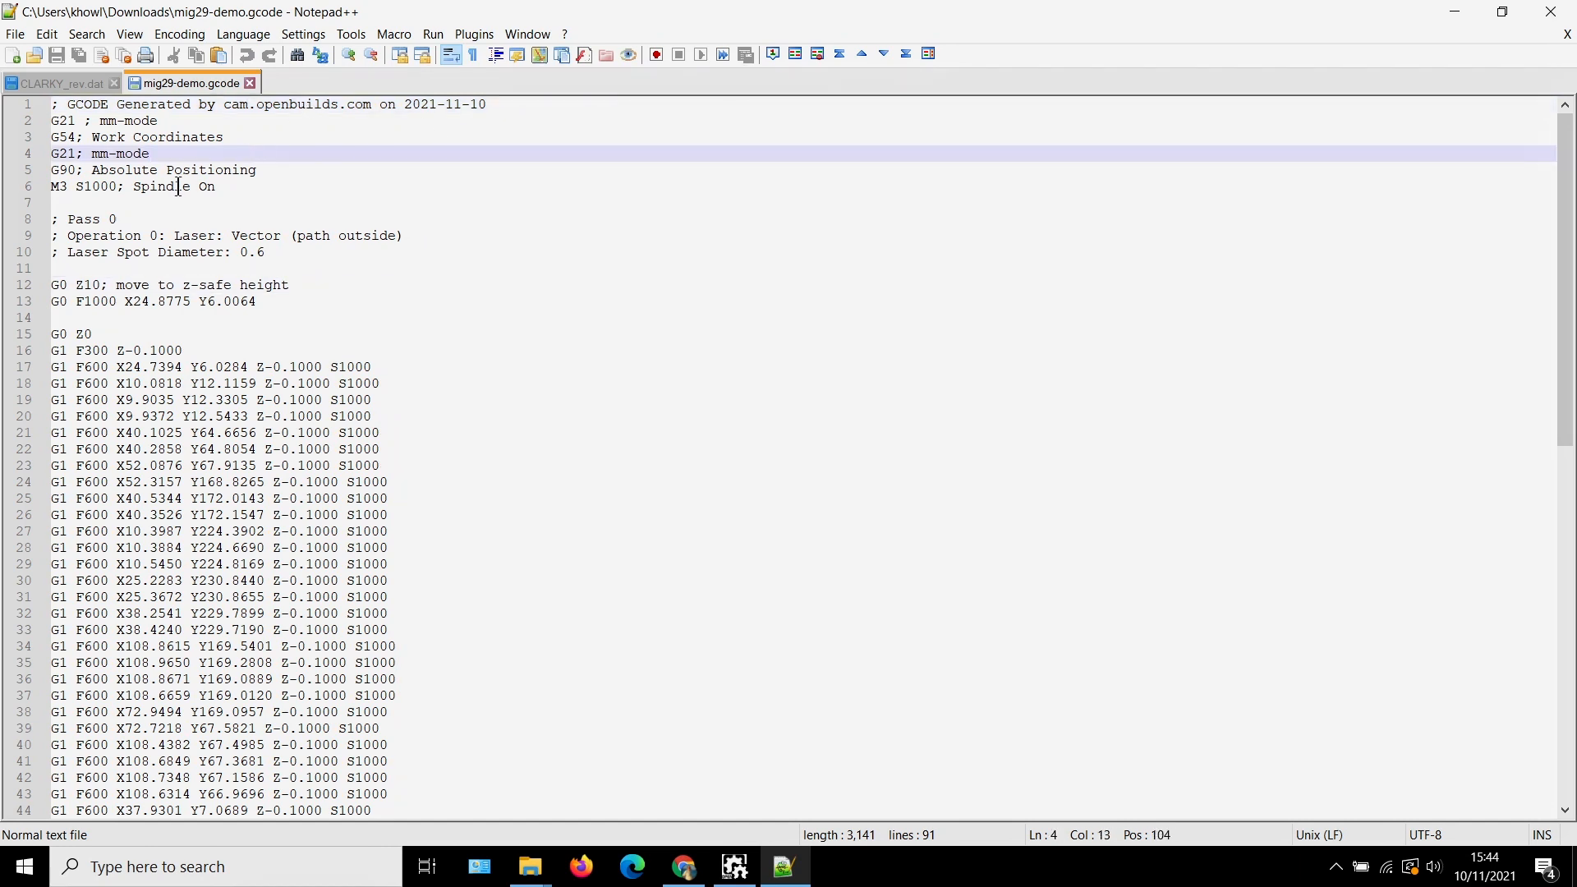
scroll(328, 416, down, 10)
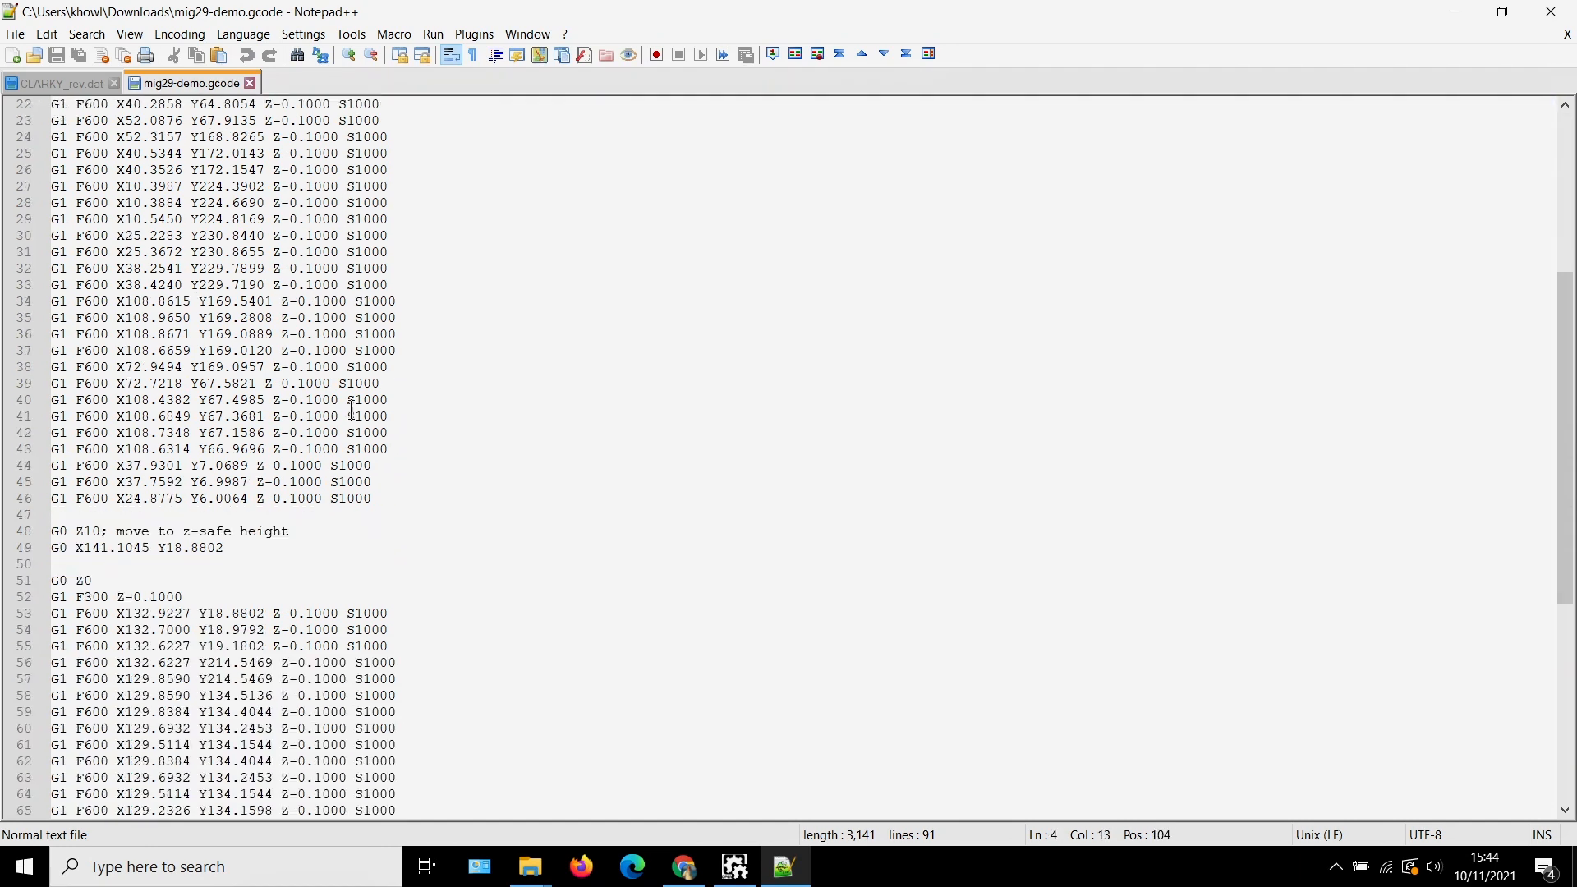
scroll(353, 413, down, 6)
scroll(358, 419, up, 16)
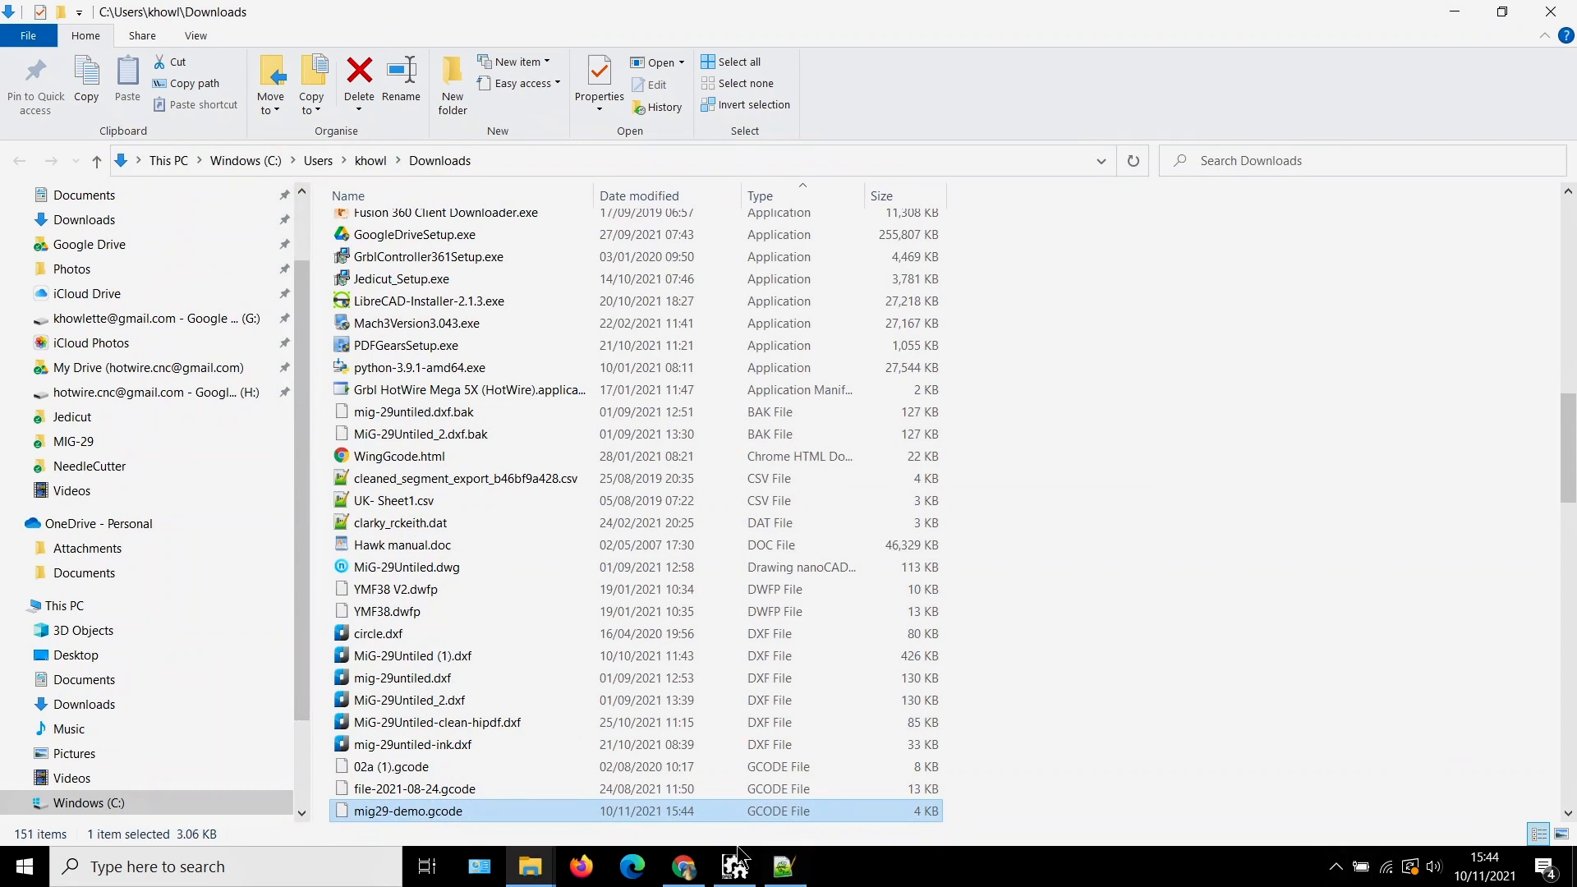
Switch to OpenBuilds CAM in Chrome, transfer the G-code to OpenBuilds CONTROL, and maximize the CONTROL window
click(684, 866)
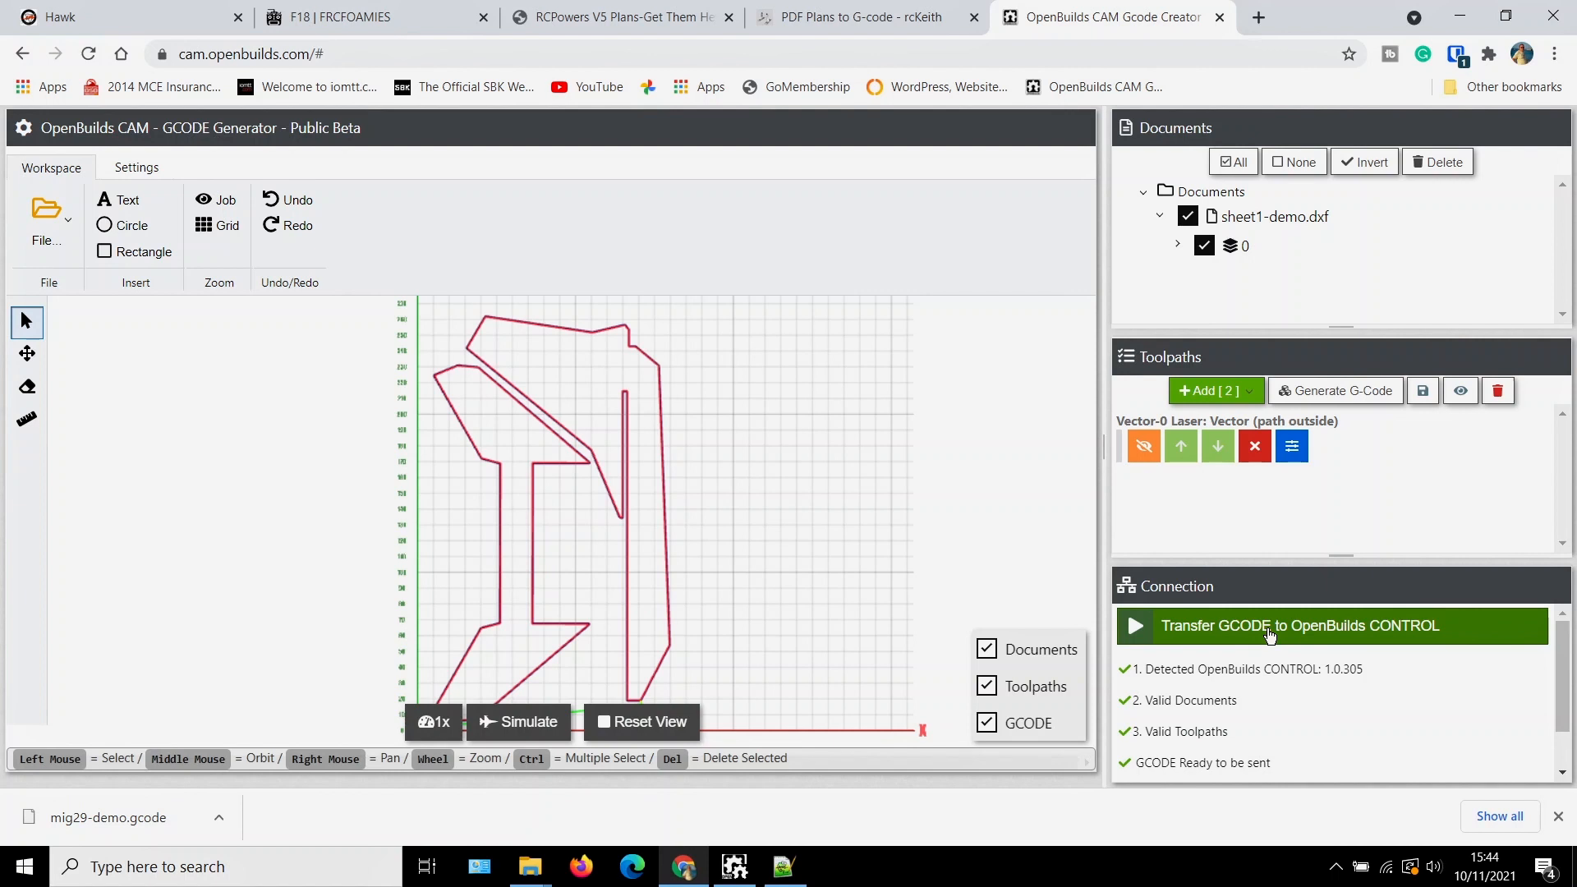
click(1269, 632)
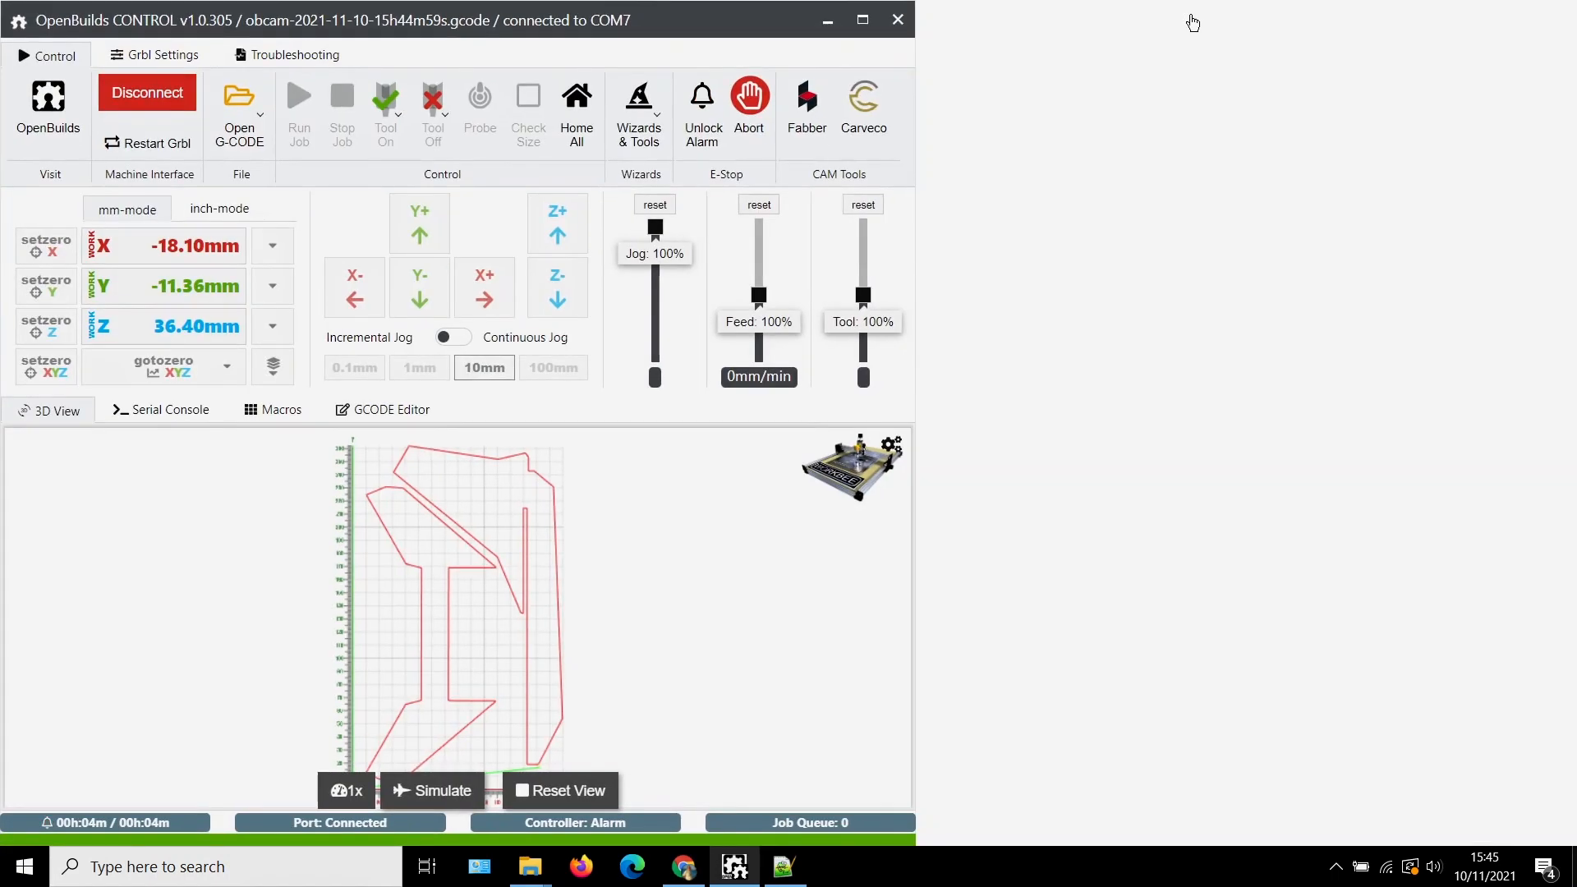
click(1192, 19)
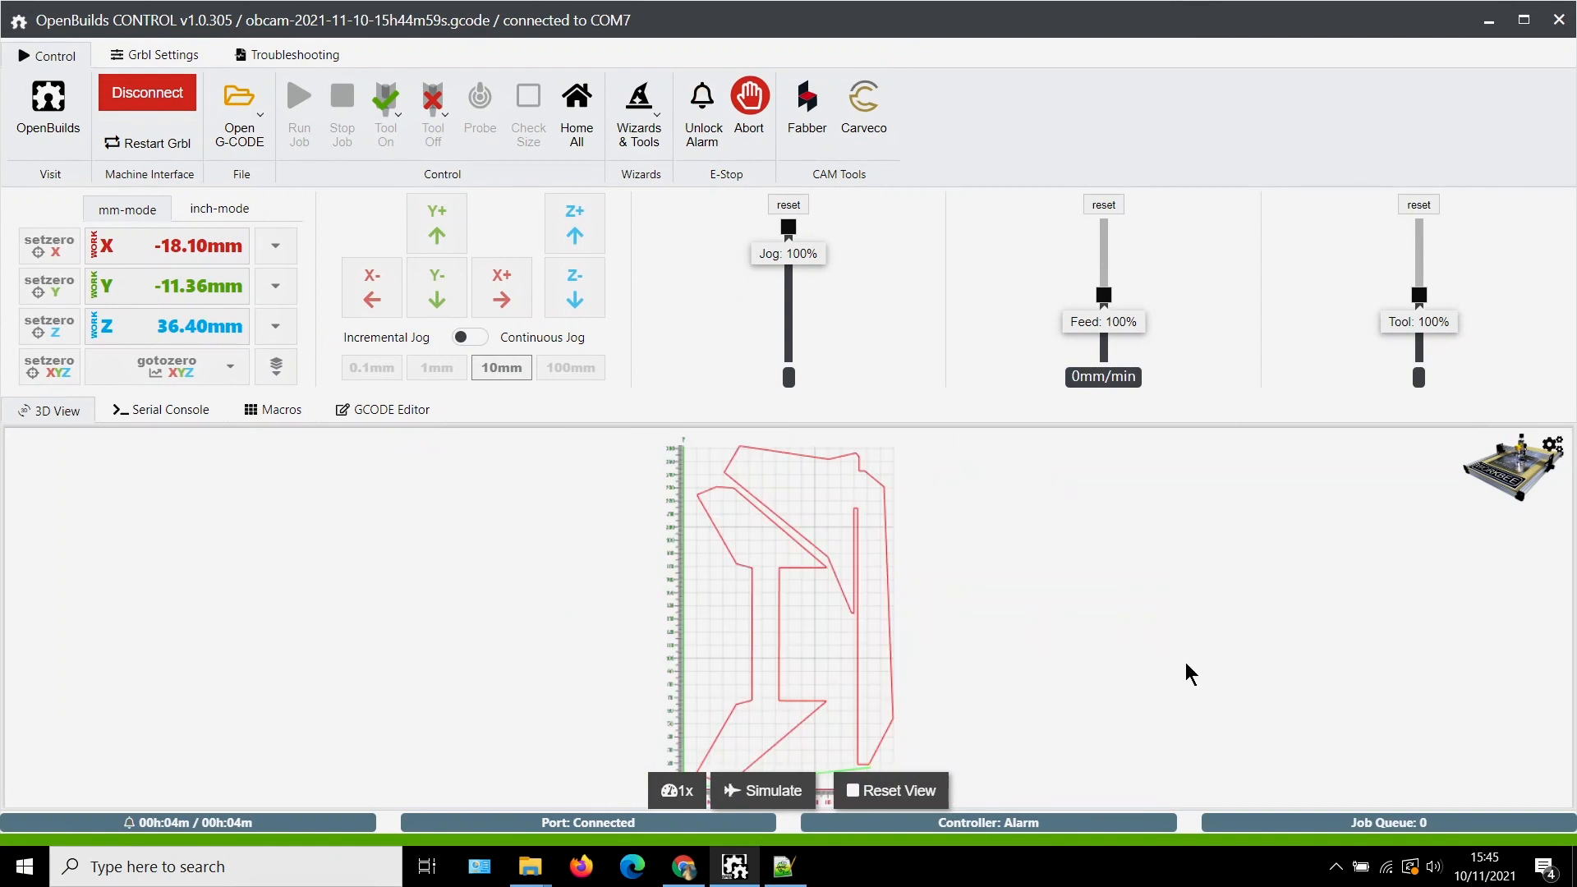